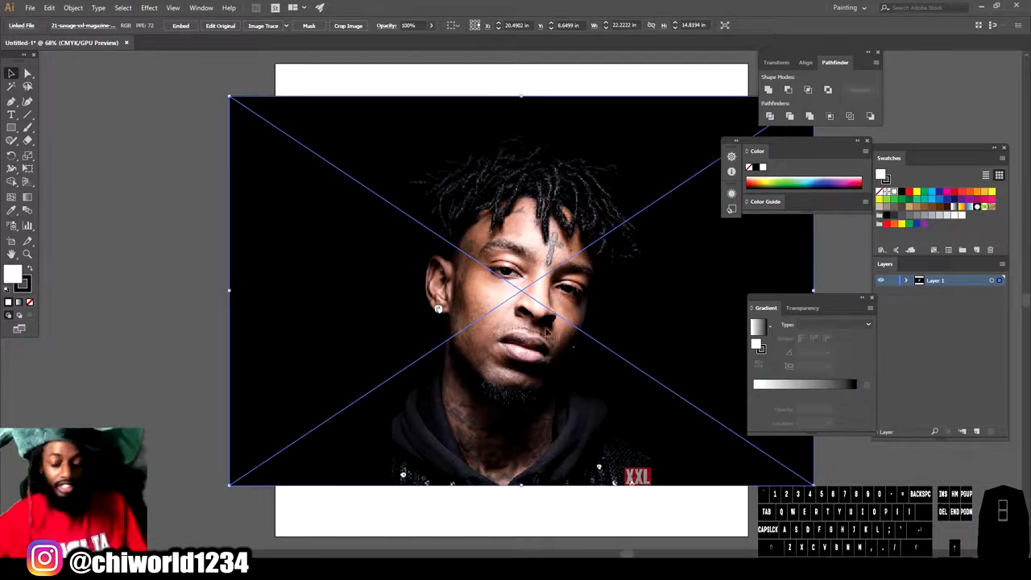
# Step: Enlarge the portrait photo proportionally to about 27.77 in wide and position it over the artboard
pyautogui.moveTo(562, 258); pyautogui.dragTo(529, 305)
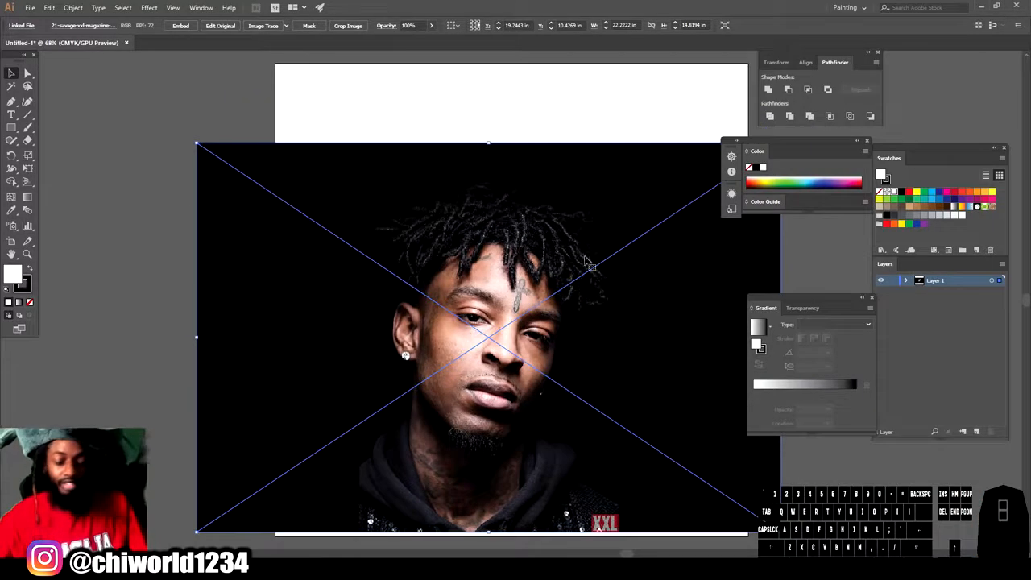
pyautogui.press('shift')
pyautogui.moveTo(191, 143); pyautogui.dragTo(123, 94)
pyautogui.moveTo(296, 258); pyautogui.dragTo(336, 218)
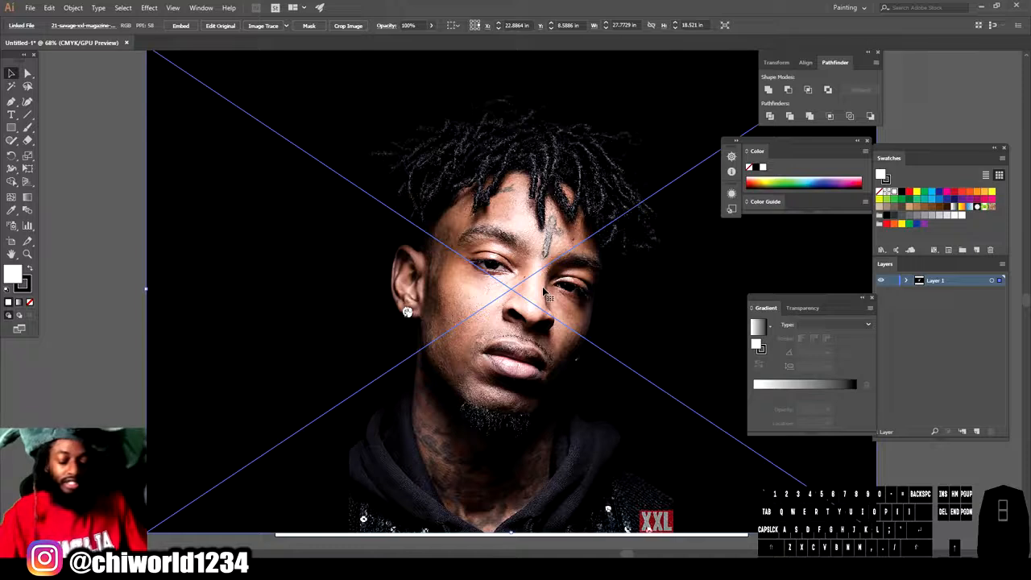
pyautogui.hotkey('ctrl', '-')
pyautogui.hotkey('ctrl', '-')
pyautogui.hotkey('ctrl', '-')
pyautogui.hotkey('ctrl', '=')
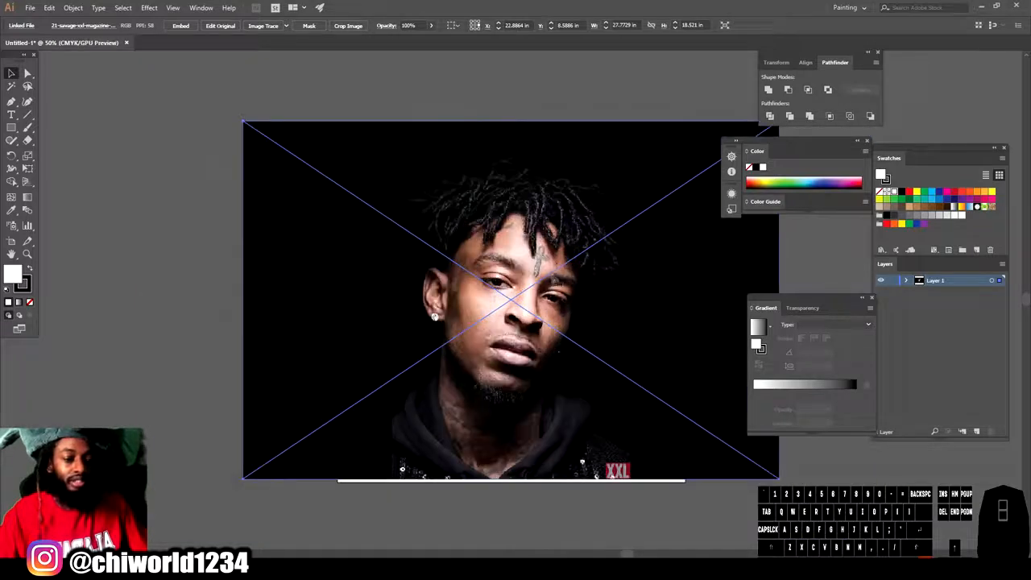
pyautogui.moveTo(521, 292); pyautogui.dragTo(517, 281)
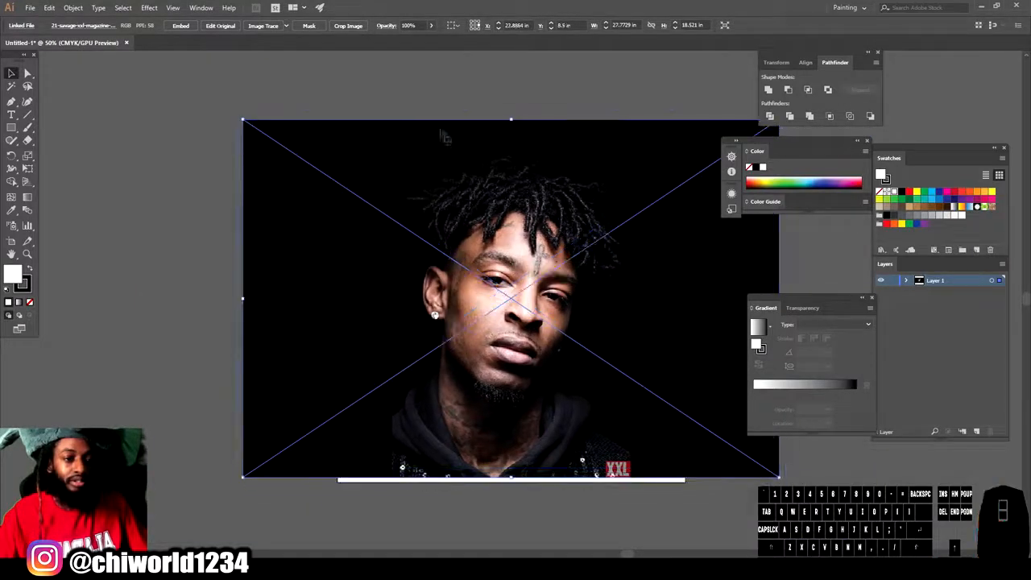
# Step: Lower the photo's opacity to 78% and reposition it slightly so the portrait sits within the artboard
pyautogui.click(431, 25)
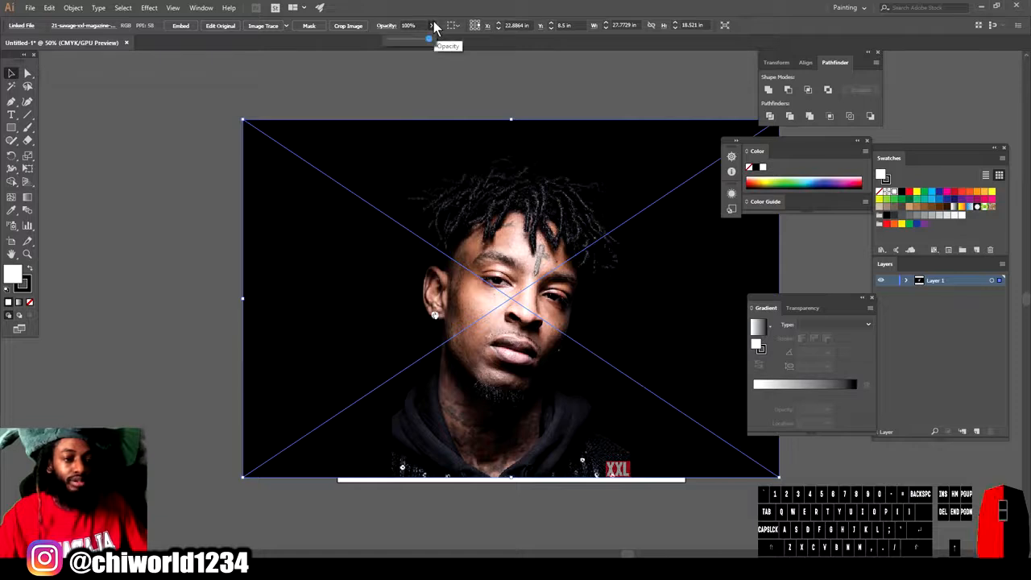
pyautogui.moveTo(435, 39); pyautogui.dragTo(418, 40)
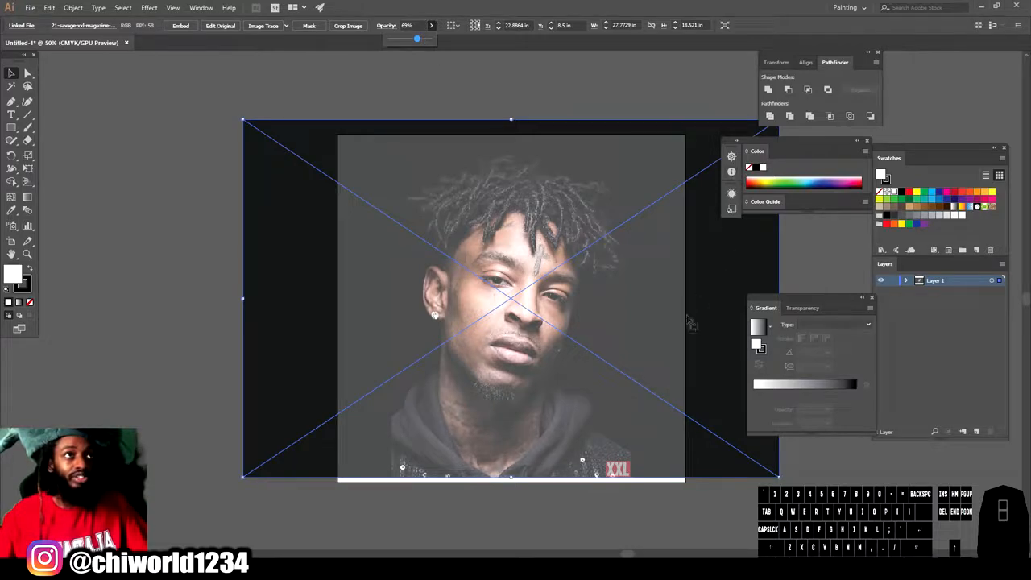
pyautogui.moveTo(627, 299); pyautogui.dragTo(614, 313)
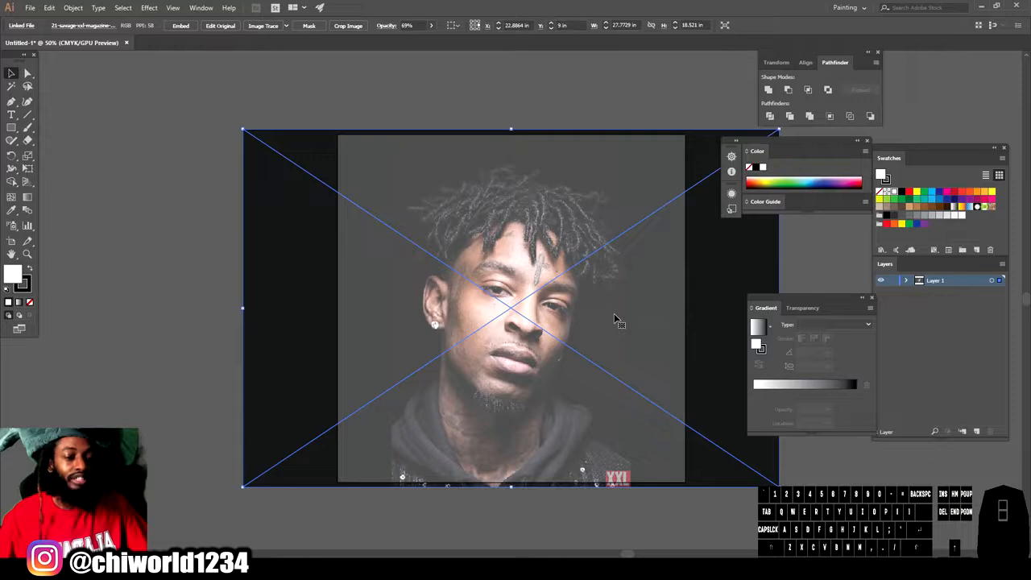
pyautogui.click(581, 280)
pyautogui.moveTo(582, 282); pyautogui.dragTo(586, 286)
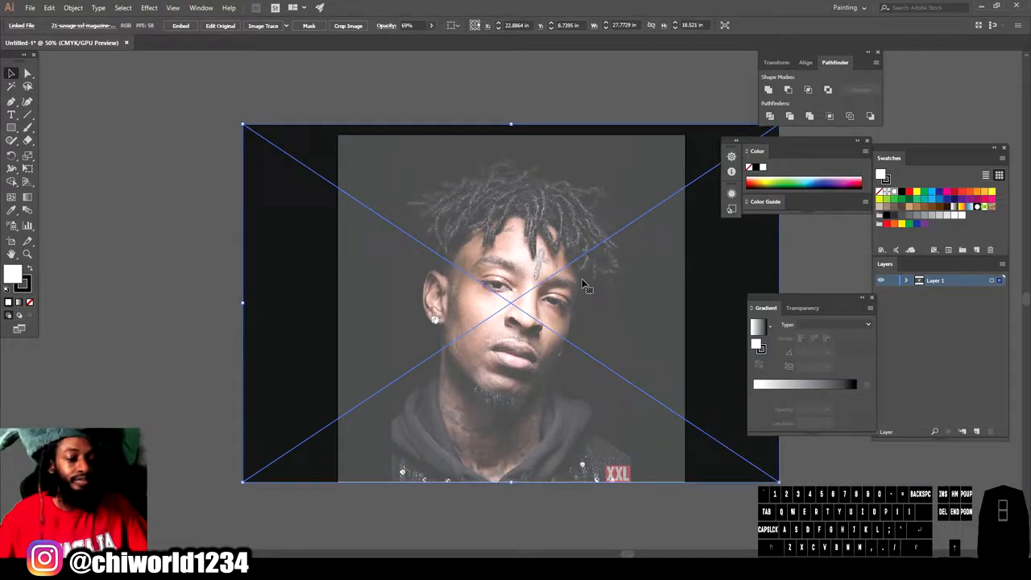
pyautogui.click(431, 26)
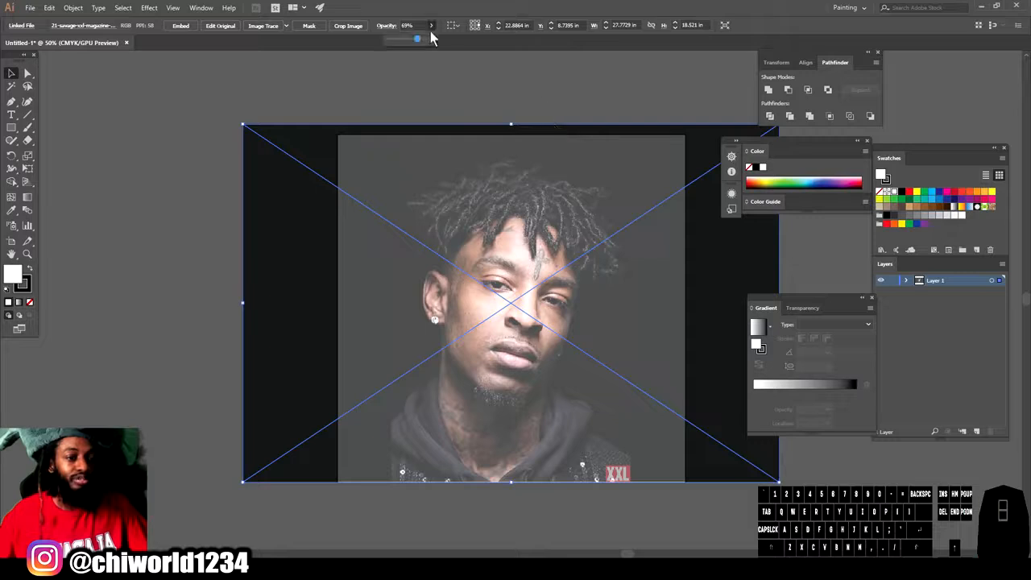
pyautogui.moveTo(417, 38); pyautogui.dragTo(421, 40)
pyautogui.moveTo(492, 191); pyautogui.dragTo(495, 186)
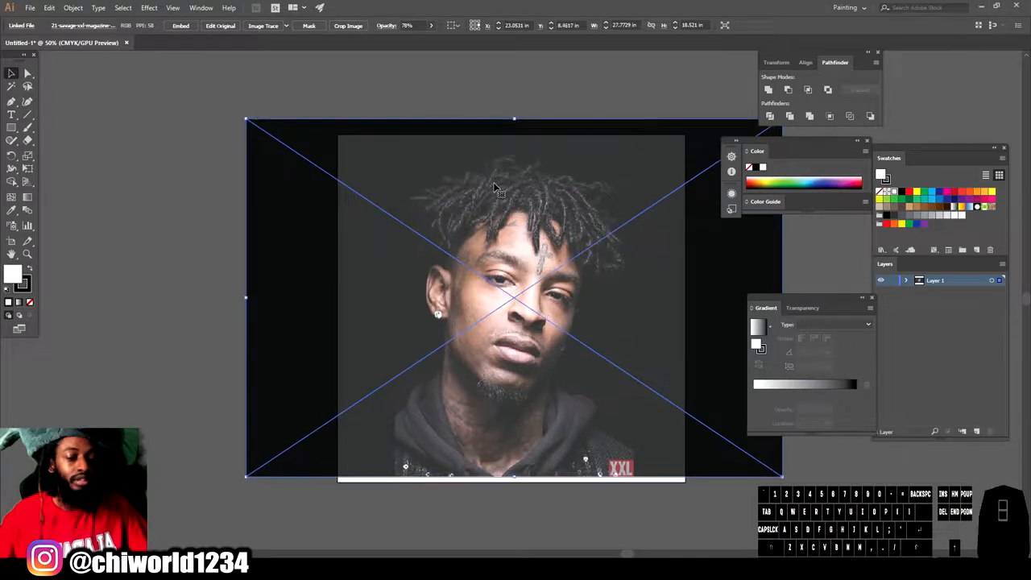
# Step: Lock the photo's layer and add a new layer above it for the linework
pyautogui.click(891, 281)
pyautogui.click(978, 431)
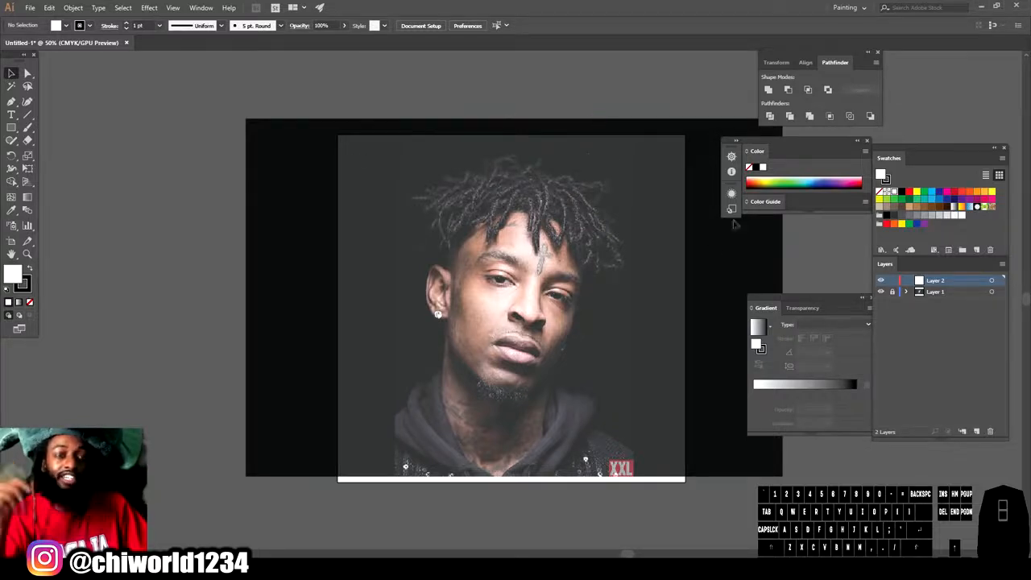
# Step: Create a calligraphic brush with its size at 3 pt, controlled by Pressure with 3 pt variation, and activate the Paintbrush with it
pyautogui.click(280, 26)
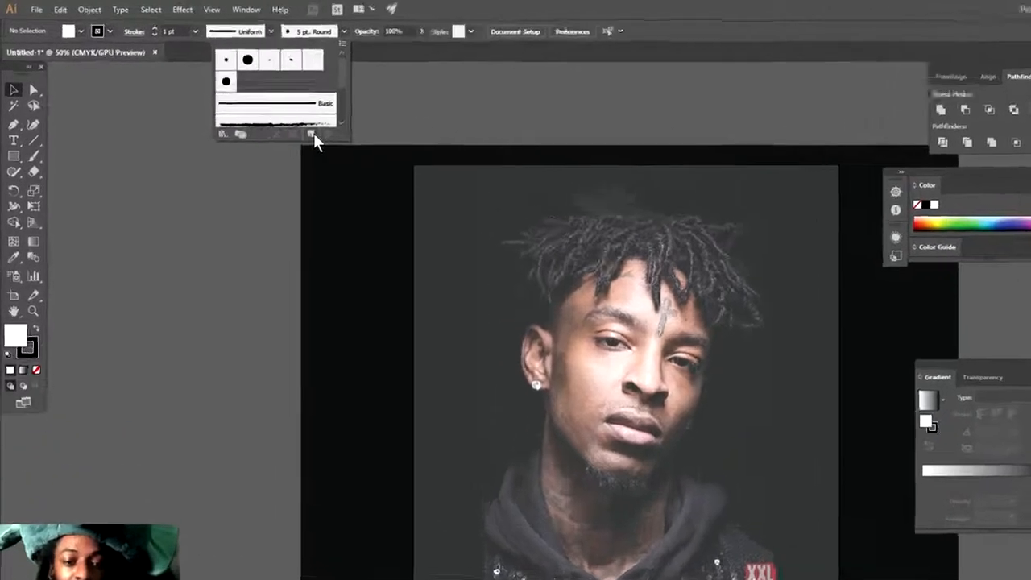
pyautogui.click(254, 109)
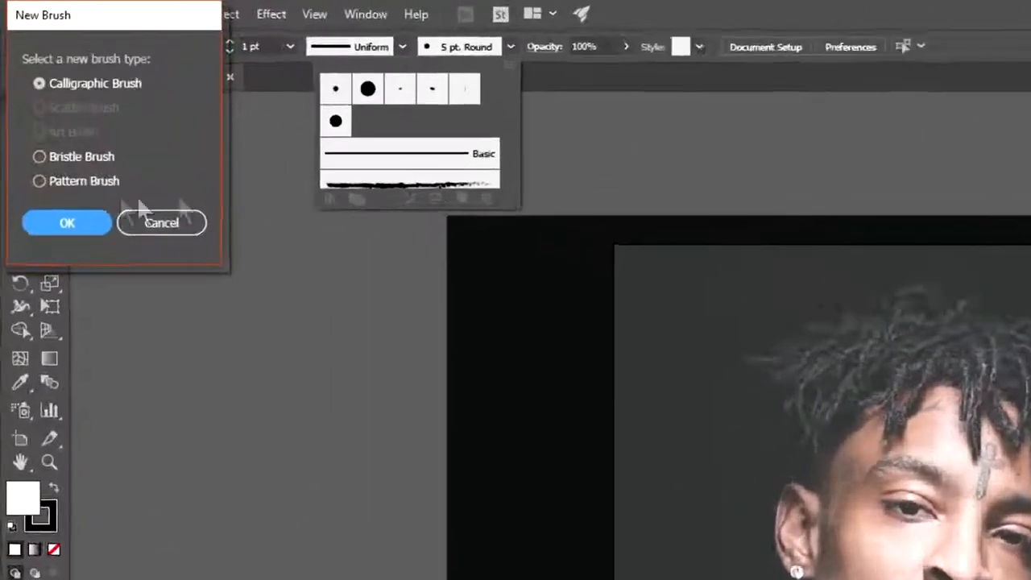
pyautogui.click(91, 216)
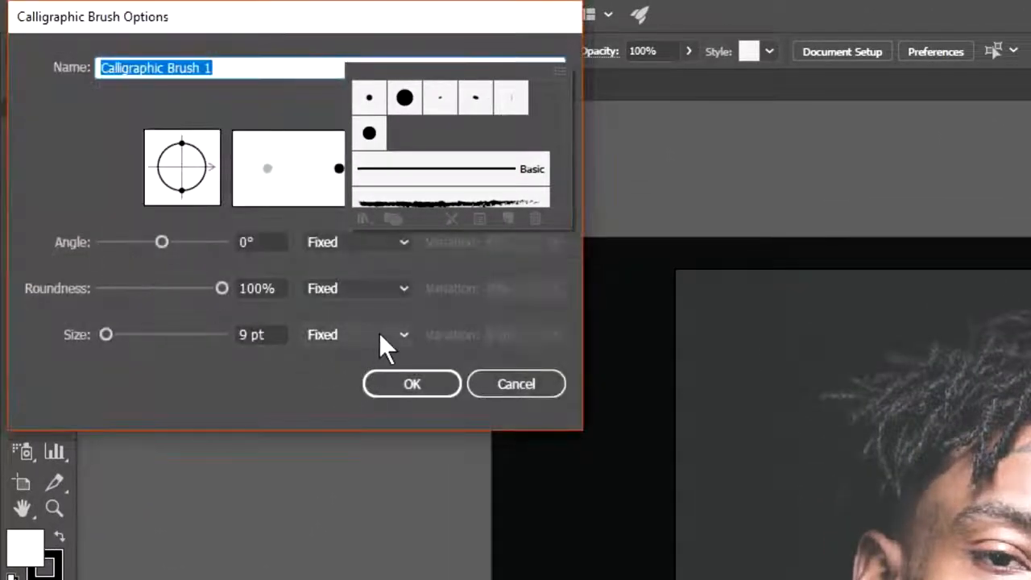
pyautogui.click(379, 333)
pyautogui.click(371, 406)
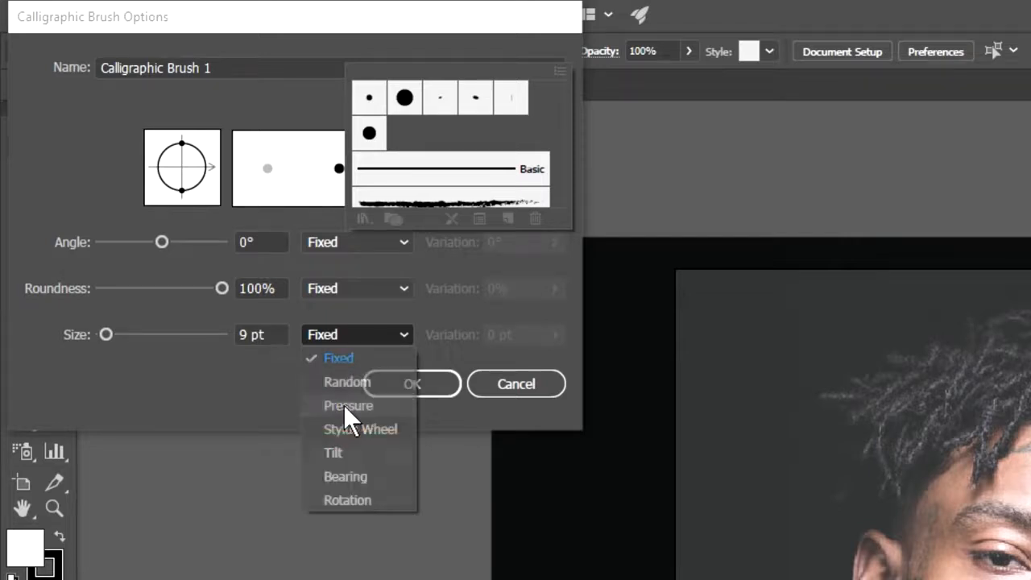
pyautogui.click(248, 335)
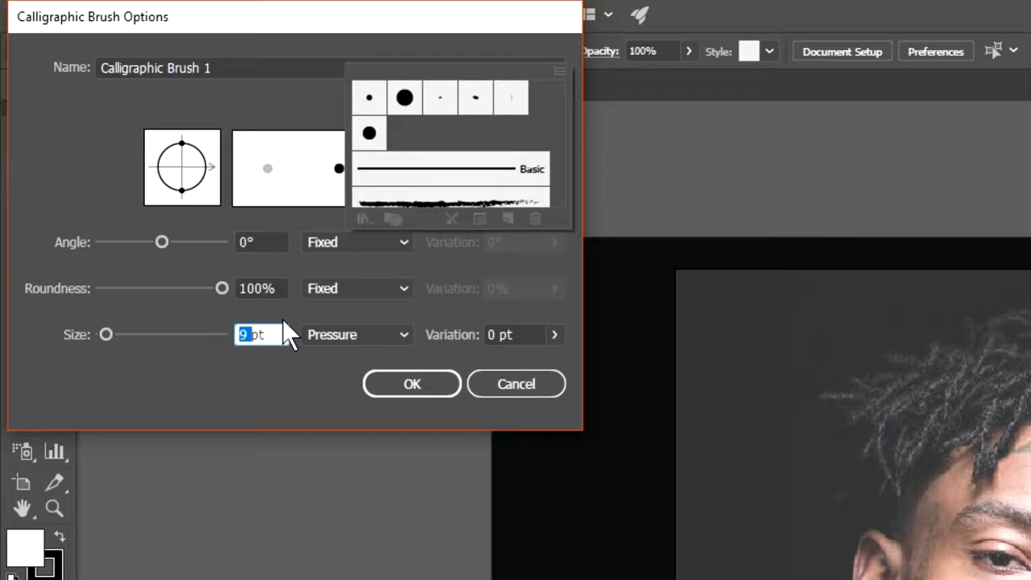
pyautogui.write('3pt')
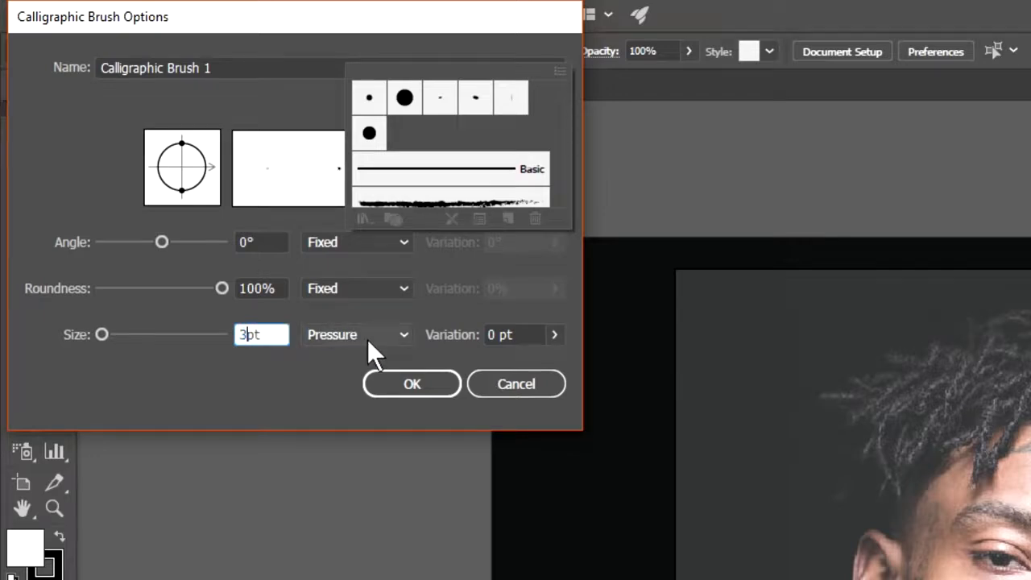
pyautogui.click(494, 334)
pyautogui.doubleClick(494, 334)
pyautogui.write('3')
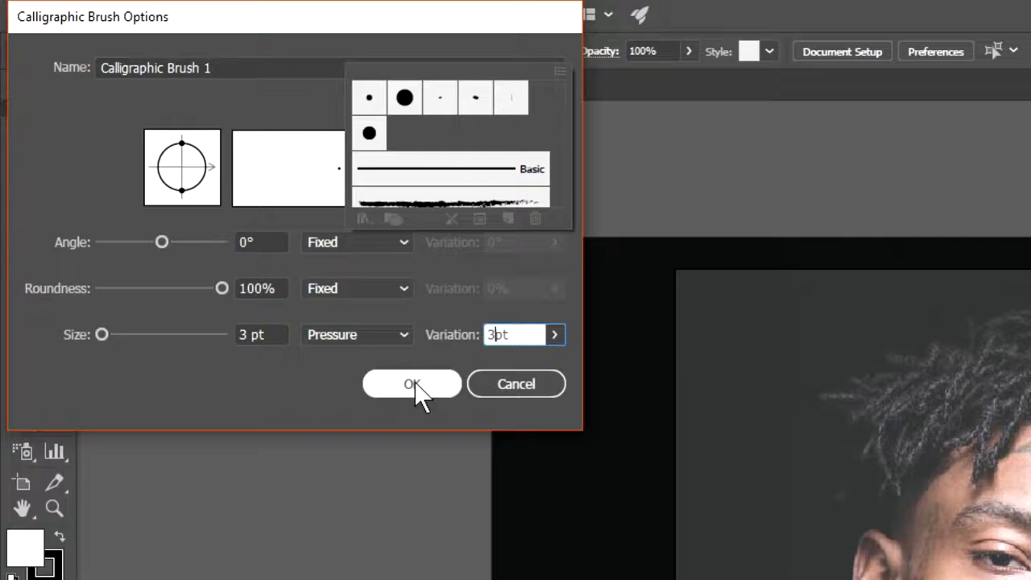
pyautogui.click(414, 382)
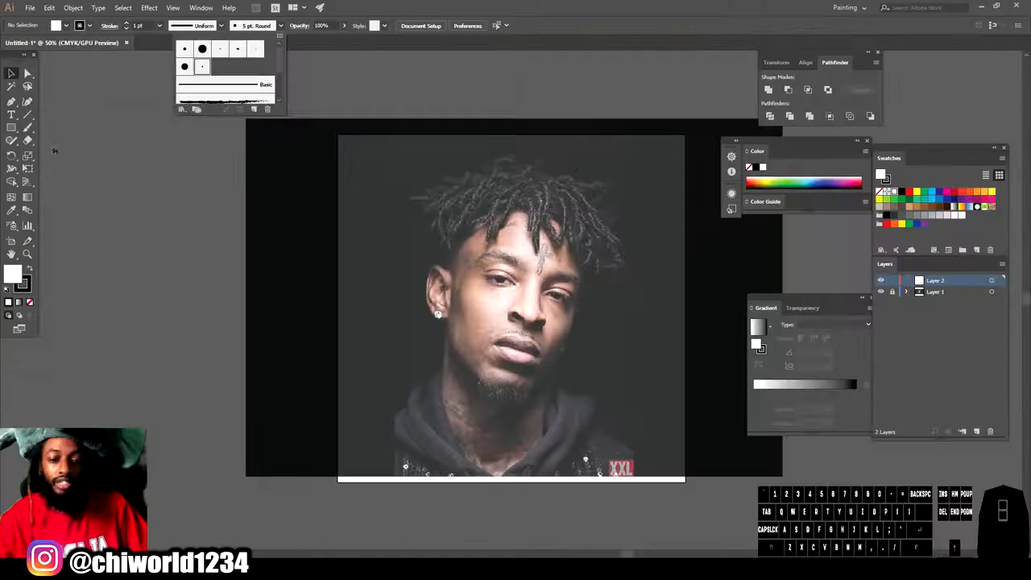
pyautogui.click(28, 127)
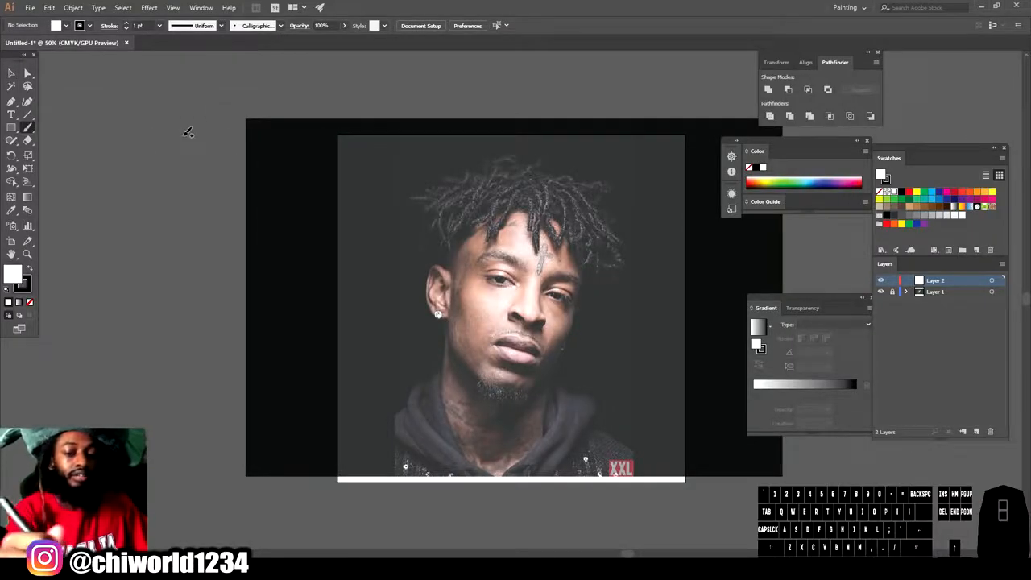
# Step: Try out the pressure brush with several curved strokes on the empty canvas beside the photo, and undo them all
pyautogui.moveTo(202, 249); pyautogui.dragTo(186, 306)
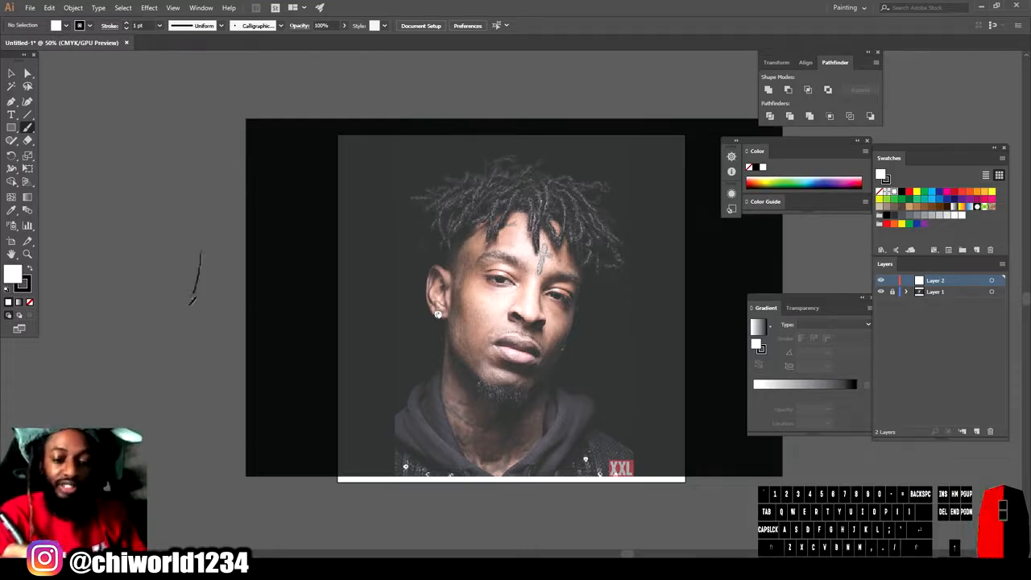
pyautogui.moveTo(182, 256)
pyautogui.mouseDown()
pyautogui.moveTo(190, 155)
pyautogui.moveTo(172, 373)
pyautogui.moveTo(140, 212)
pyautogui.mouseUp()
pyautogui.moveTo(144, 166); pyautogui.dragTo(137, 376)
pyautogui.moveTo(169, 432)
pyautogui.mouseDown()
pyautogui.moveTo(197, 348)
pyautogui.moveTo(188, 281)
pyautogui.mouseUp()
pyautogui.moveTo(213, 407)
pyautogui.mouseDown()
pyautogui.moveTo(227, 337)
pyautogui.moveTo(218, 314)
pyautogui.moveTo(226, 215)
pyautogui.mouseUp()
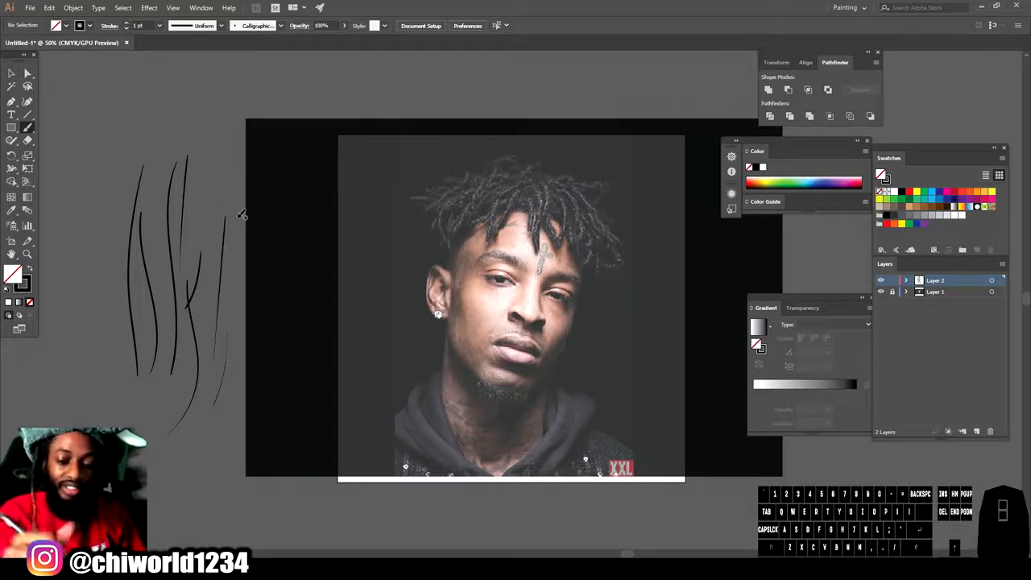
pyautogui.hotkey('ctrl', 'z')
pyautogui.hotkey('ctrl', 'z')
pyautogui.hotkey('ctrl', 'z')
pyautogui.hotkey('ctrl', 'z')
pyautogui.hotkey('ctrl', 'z')
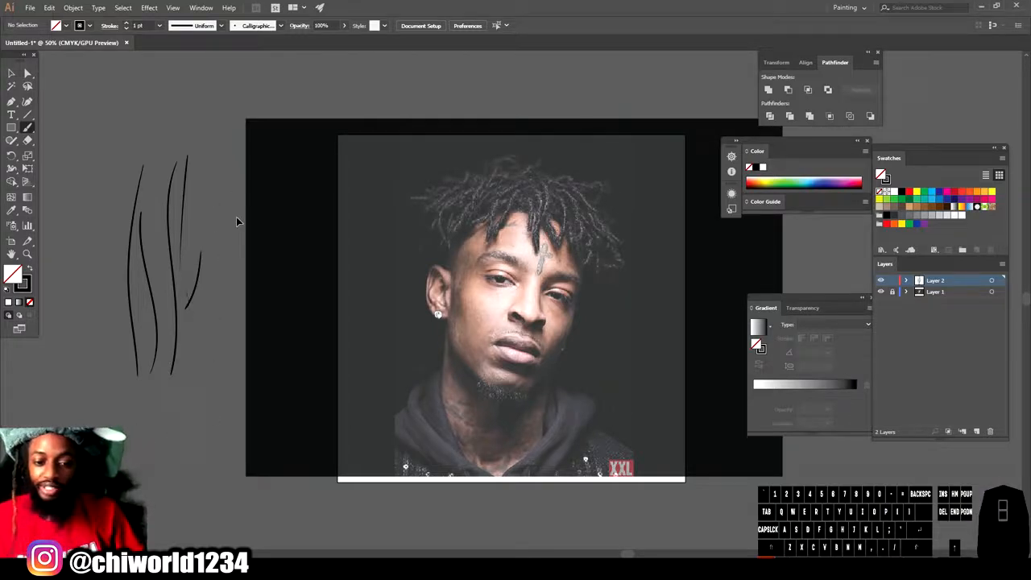
pyautogui.hotkey('ctrl', 'z')
pyautogui.hotkey('ctrl', 'z')
pyautogui.hotkey('ctrl', 'z')
pyautogui.hotkey('ctrl', 'z')
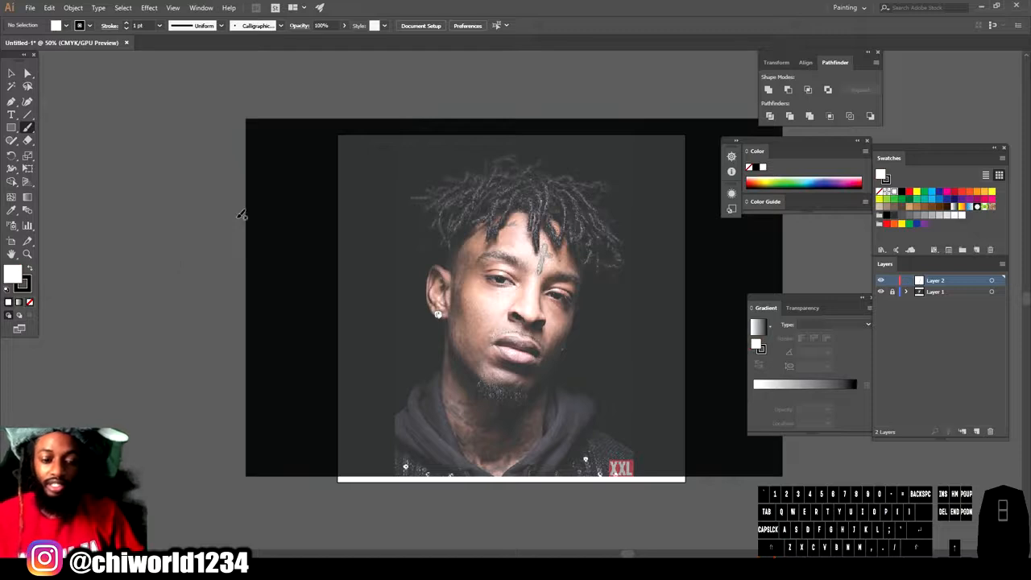
pyautogui.moveTo(205, 216); pyautogui.dragTo(208, 265)
pyautogui.moveTo(206, 307); pyautogui.dragTo(189, 358)
pyautogui.moveTo(179, 266); pyautogui.dragTo(165, 340)
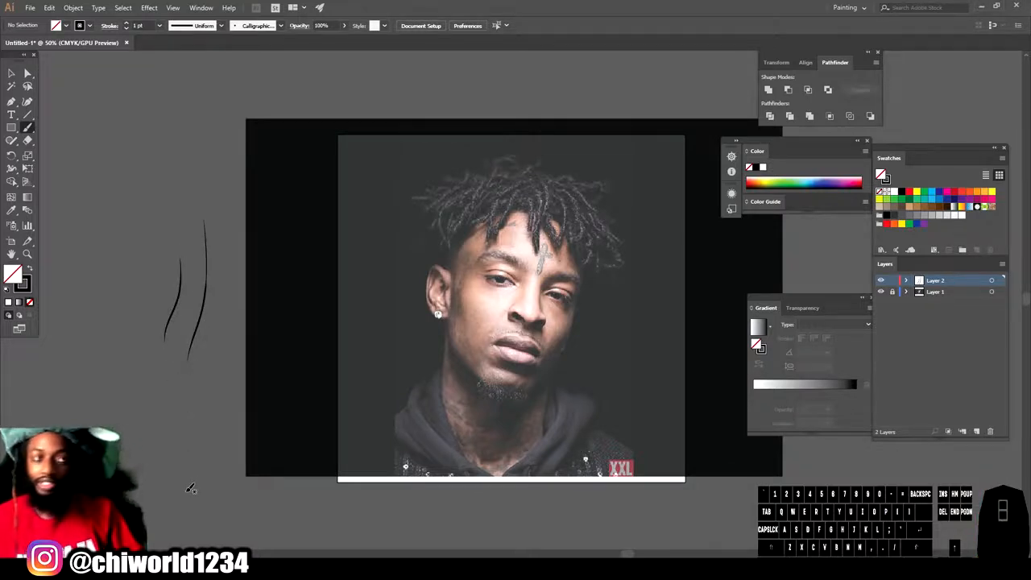
pyautogui.hotkey('ctrl', 'z')
pyautogui.hotkey('ctrl', 'z')
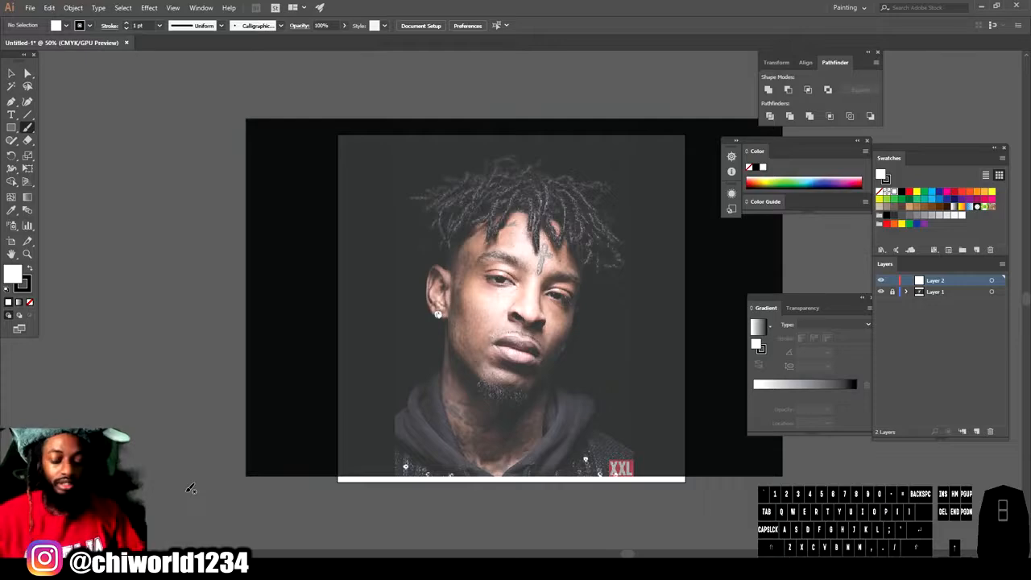
# Step: Paint a tapered curve along the outer wing on the left side of the nose, redoing the stroke for a cleaner line
pyautogui.hotkey('ctrl', '-')
pyautogui.hotkey('ctrl', '=')
pyautogui.hotkey('ctrl', '=')
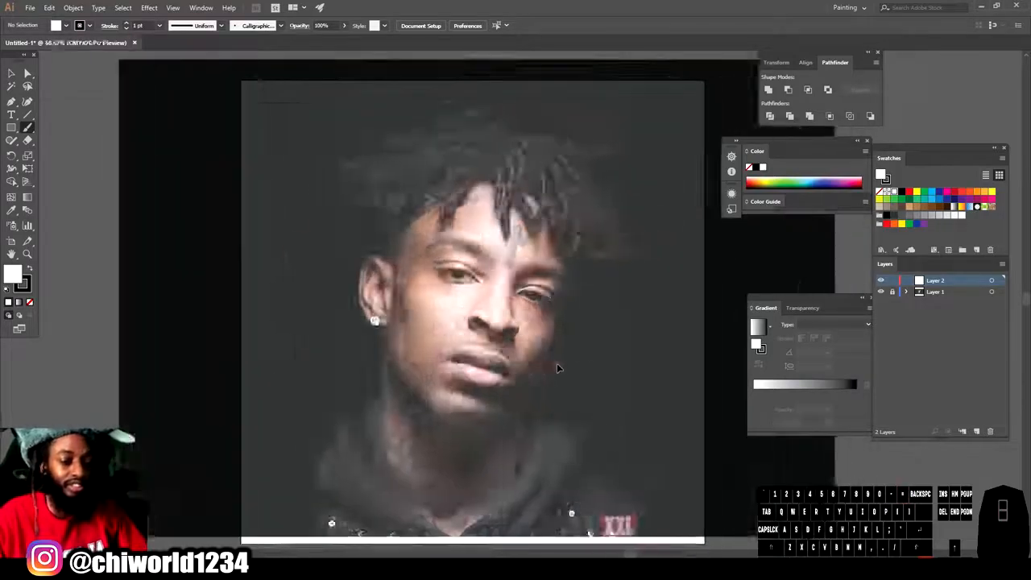
pyautogui.hotkey('ctrl', '=')
pyautogui.hotkey('ctrl', '=')
pyautogui.hotkey('ctrl', '=')
pyautogui.hotkey('ctrl', '=')
pyautogui.scroll(-1, 560, 365)
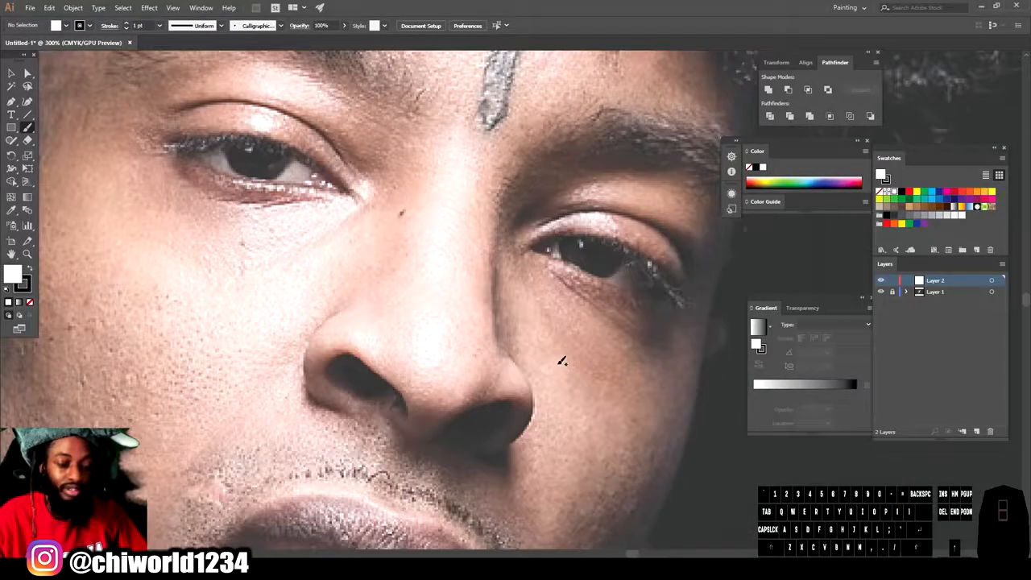
pyautogui.hotkey('ctrl', '=')
pyautogui.hscroll(-1, 559, 362)
pyautogui.scroll(-1, 559, 361)
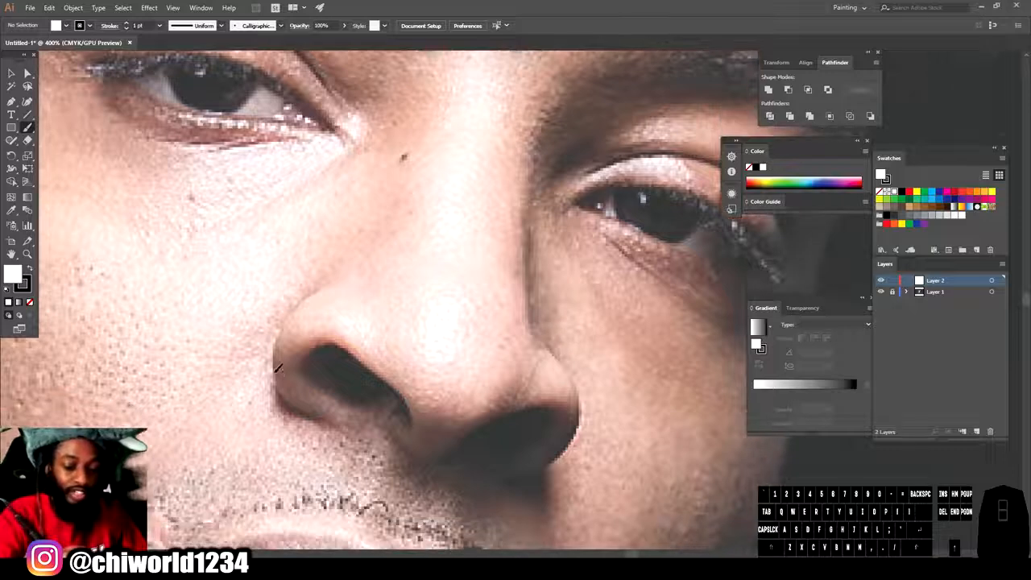
pyautogui.moveTo(297, 411)
pyautogui.mouseDown()
pyautogui.moveTo(274, 377)
pyautogui.moveTo(268, 330)
pyautogui.moveTo(328, 282)
pyautogui.mouseUp()
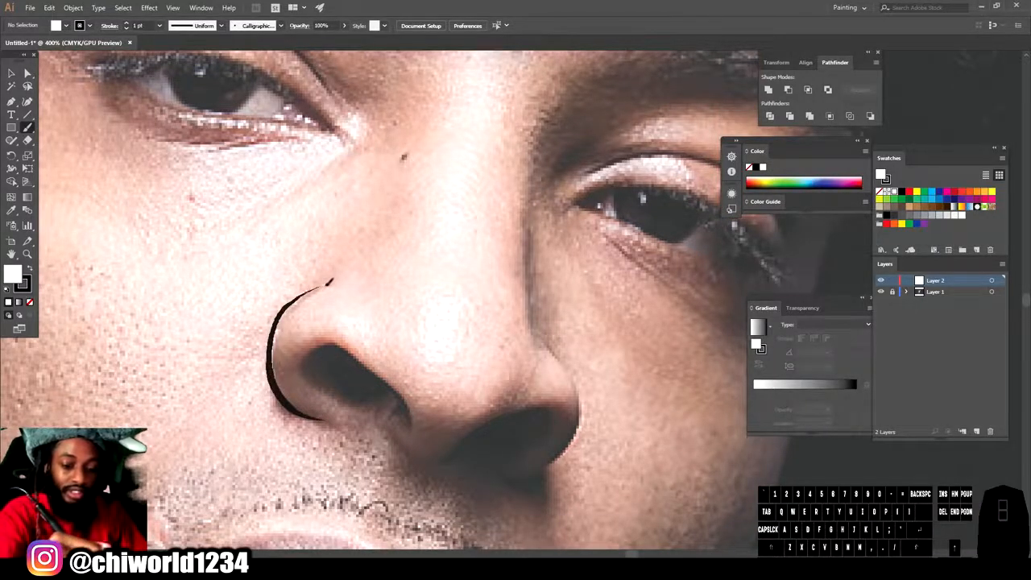
pyautogui.hotkey('ctrl', 'z')
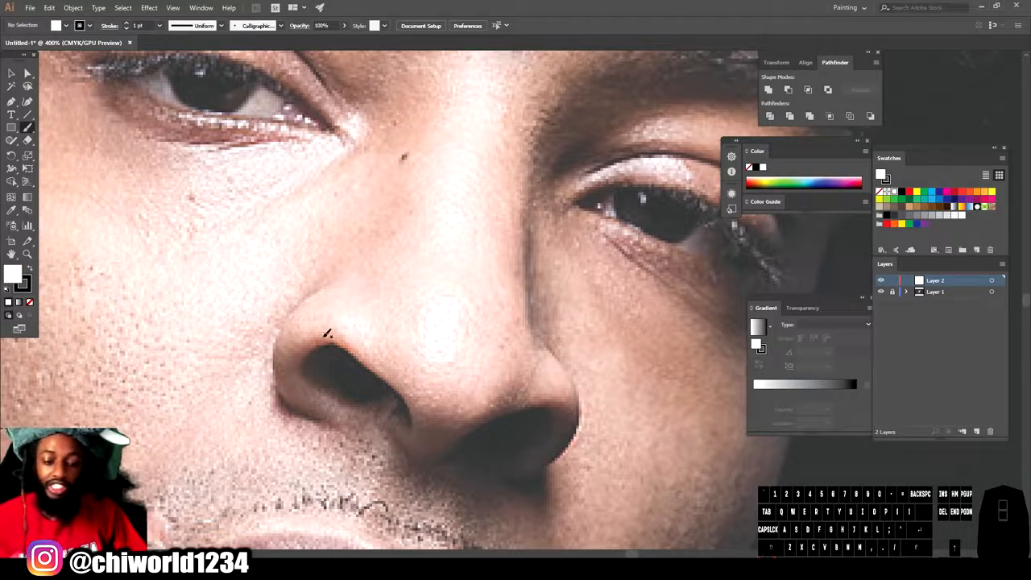
pyautogui.moveTo(342, 419)
pyautogui.mouseDown()
pyautogui.moveTo(299, 409)
pyautogui.moveTo(274, 376)
pyautogui.moveTo(273, 340)
pyautogui.moveTo(295, 304)
pyautogui.moveTo(332, 280)
pyautogui.mouseUp()
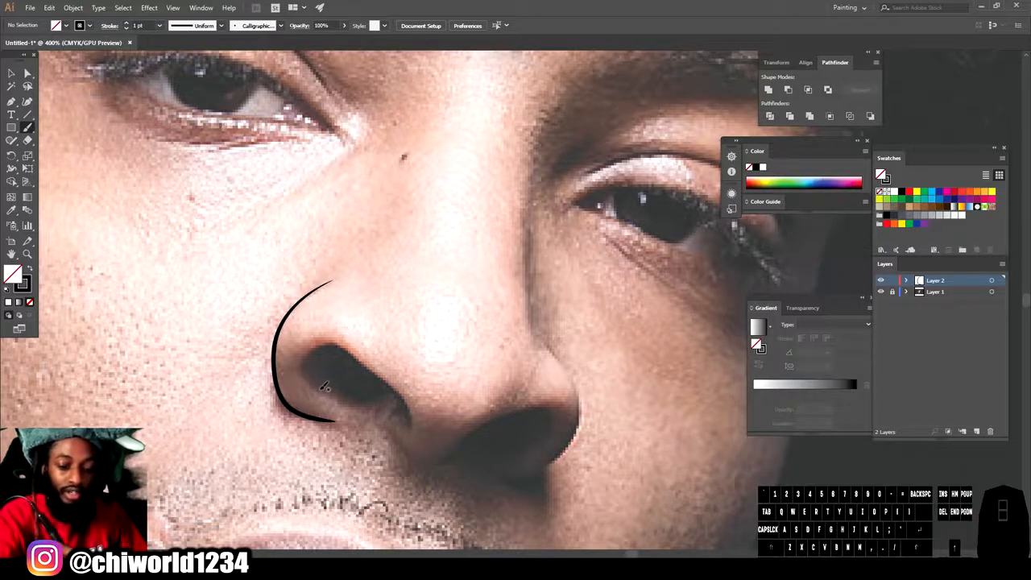
# Step: Outline both nostril openings with tapered brush strokes and trace the lower edge of the nose between them
pyautogui.moveTo(316, 386); pyautogui.dragTo(315, 385)
pyautogui.moveTo(327, 337)
pyautogui.mouseDown()
pyautogui.moveTo(411, 398)
pyautogui.moveTo(409, 415)
pyautogui.mouseUp()
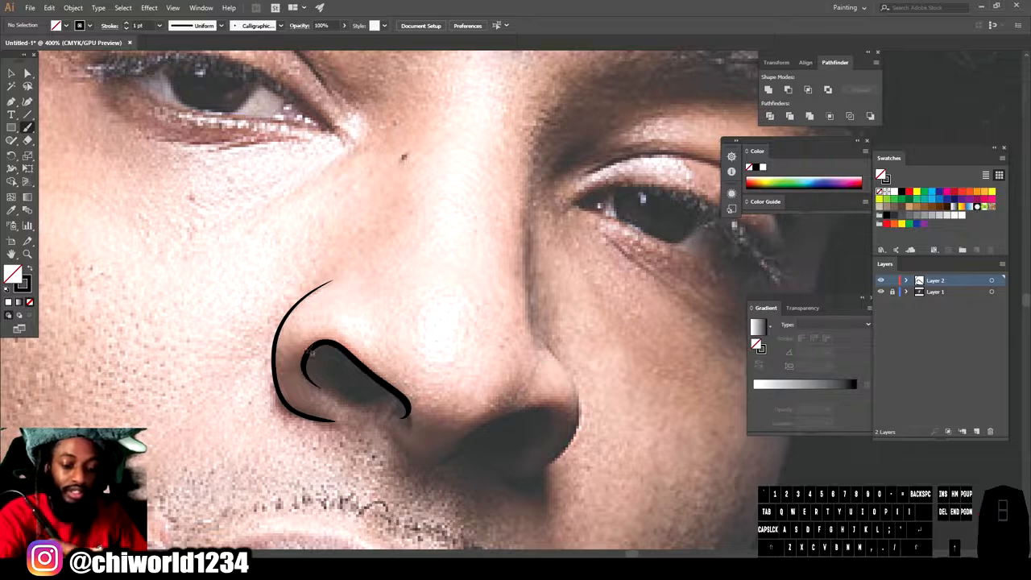
pyautogui.moveTo(316, 348)
pyautogui.mouseDown()
pyautogui.moveTo(321, 383)
pyautogui.moveTo(408, 411)
pyautogui.mouseUp()
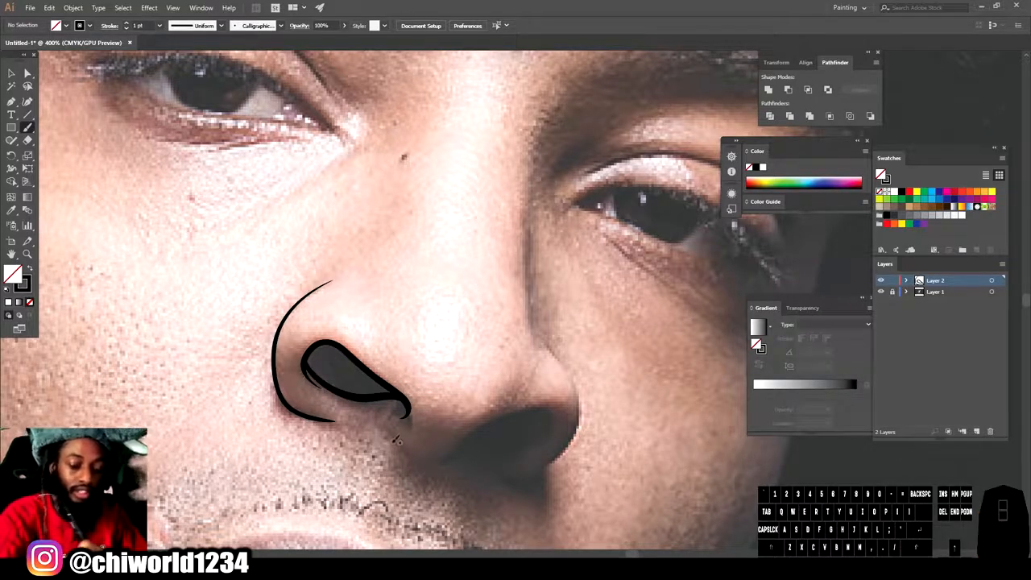
pyautogui.moveTo(401, 446)
pyautogui.mouseDown()
pyautogui.moveTo(436, 459)
pyautogui.moveTo(516, 416)
pyautogui.moveTo(551, 410)
pyautogui.moveTo(556, 426)
pyautogui.moveTo(531, 444)
pyautogui.moveTo(461, 435)
pyautogui.mouseUp()
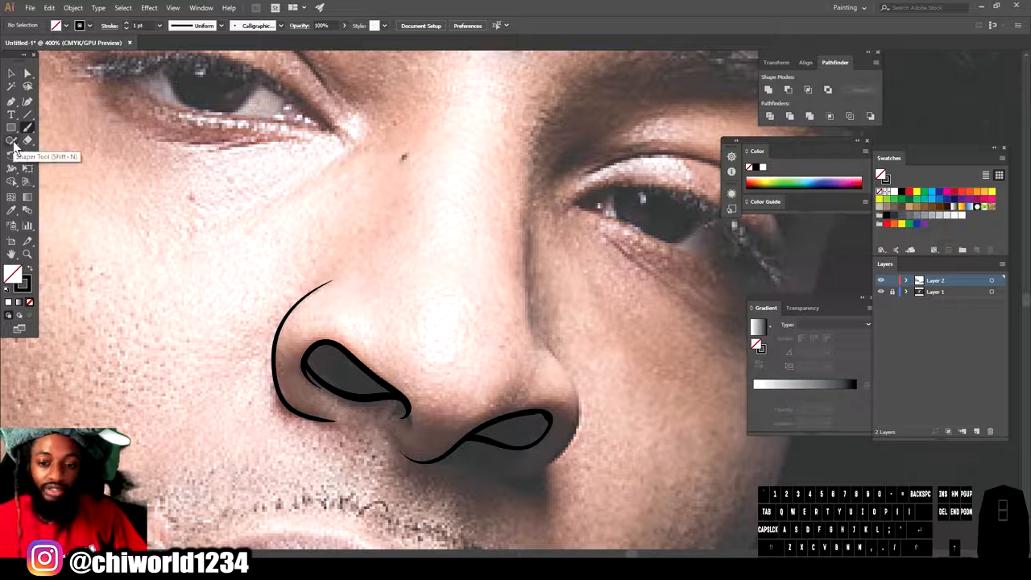
# Step: Activate the Pencil tool and accept its options with Fill new pencil strokes enabled
pyautogui.click(13, 142)
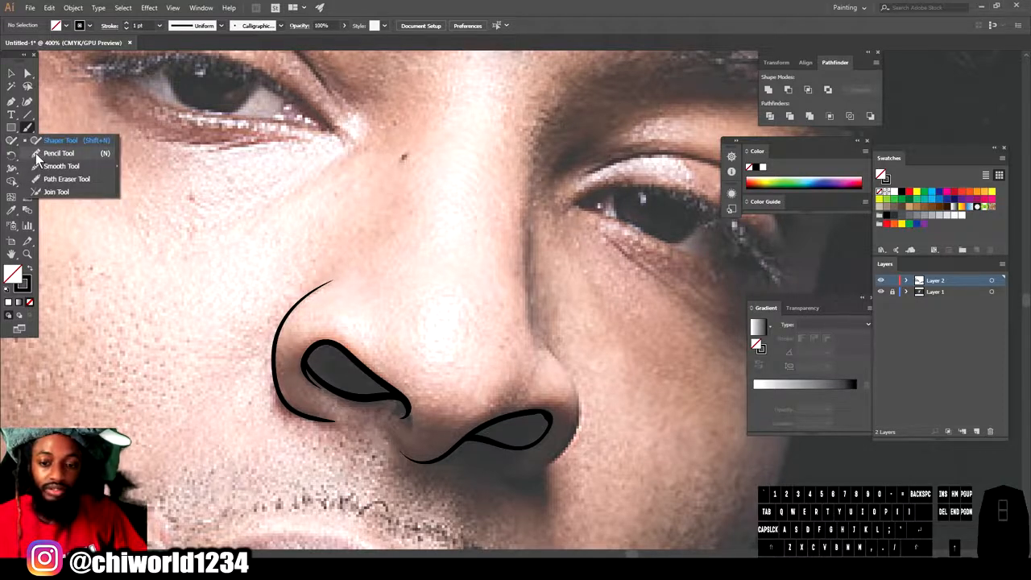
pyautogui.click(35, 153)
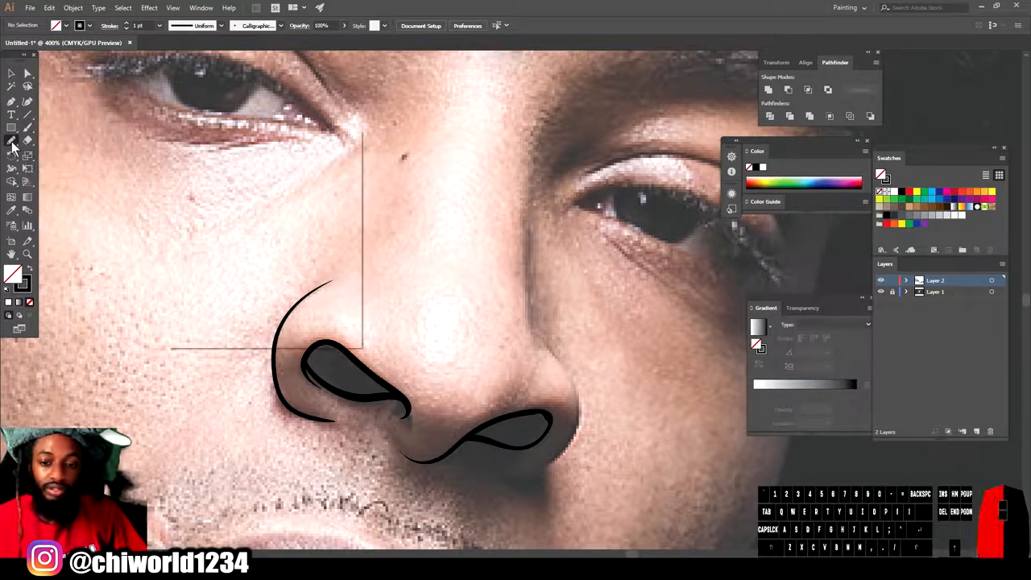
pyautogui.doubleClick(13, 142)
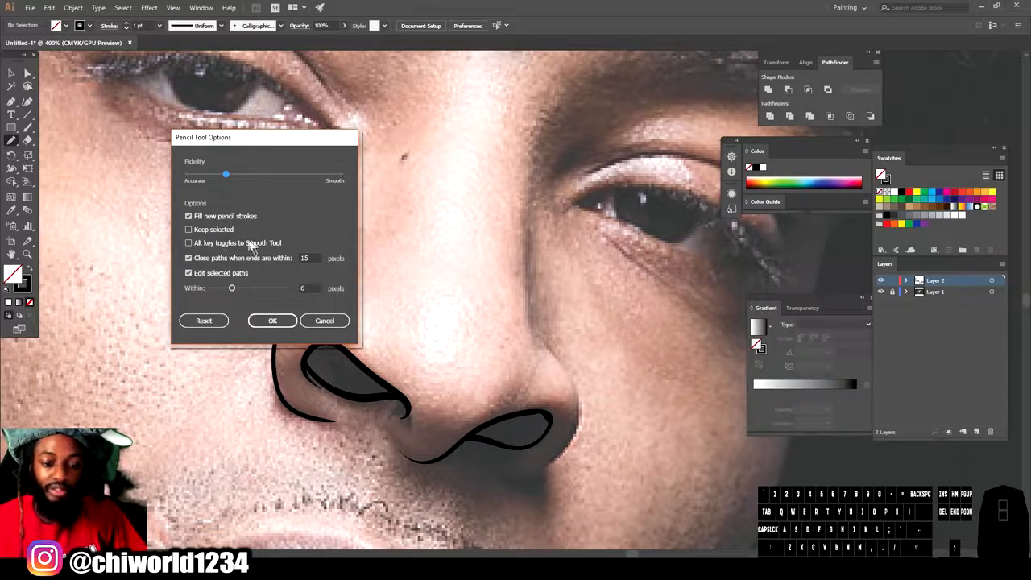
pyautogui.click(274, 321)
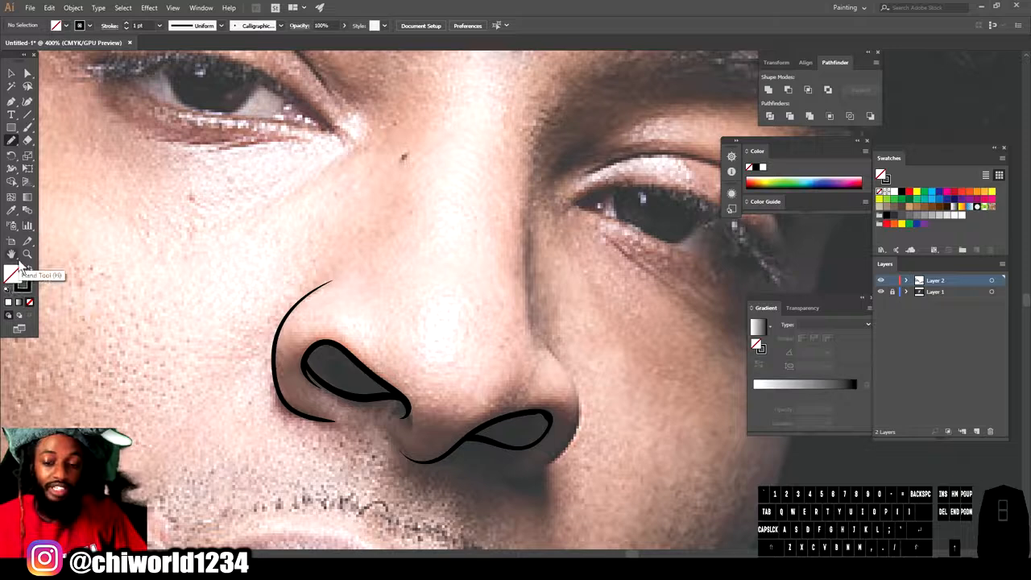
# Step: Swap to a black fill with no stroke and draw pencil shapes that fill both nostril openings solid
pyautogui.click(29, 270)
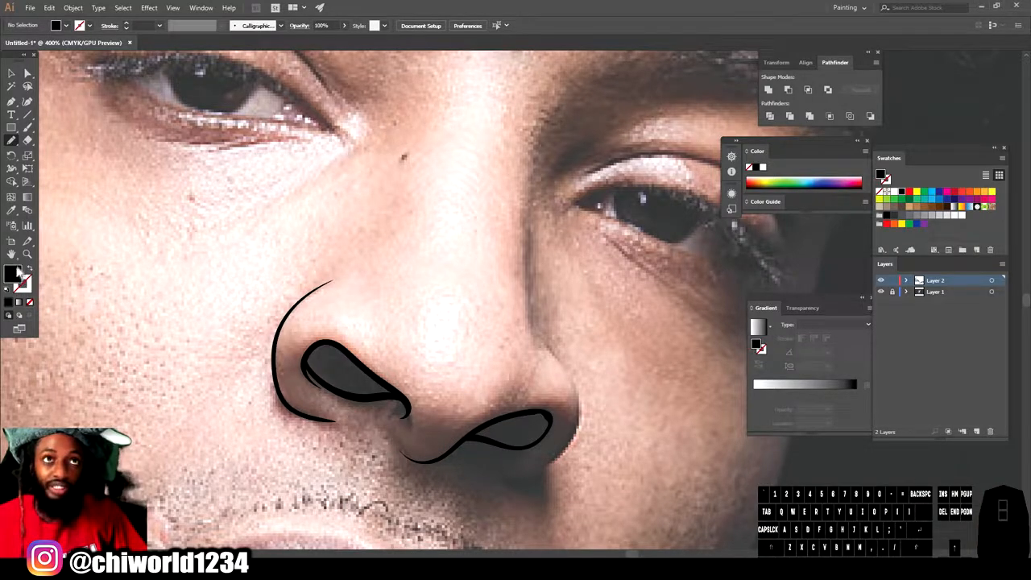
pyautogui.moveTo(317, 352)
pyautogui.mouseDown()
pyautogui.moveTo(311, 363)
pyautogui.moveTo(324, 372)
pyautogui.mouseUp()
pyautogui.moveTo(365, 396); pyautogui.dragTo(400, 394)
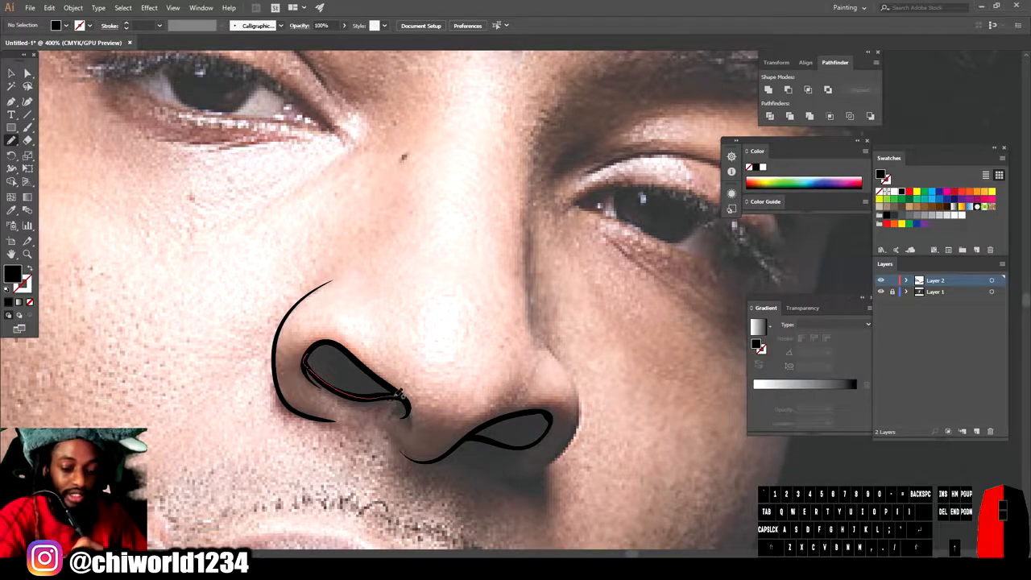
pyautogui.moveTo(348, 348); pyautogui.dragTo(309, 352)
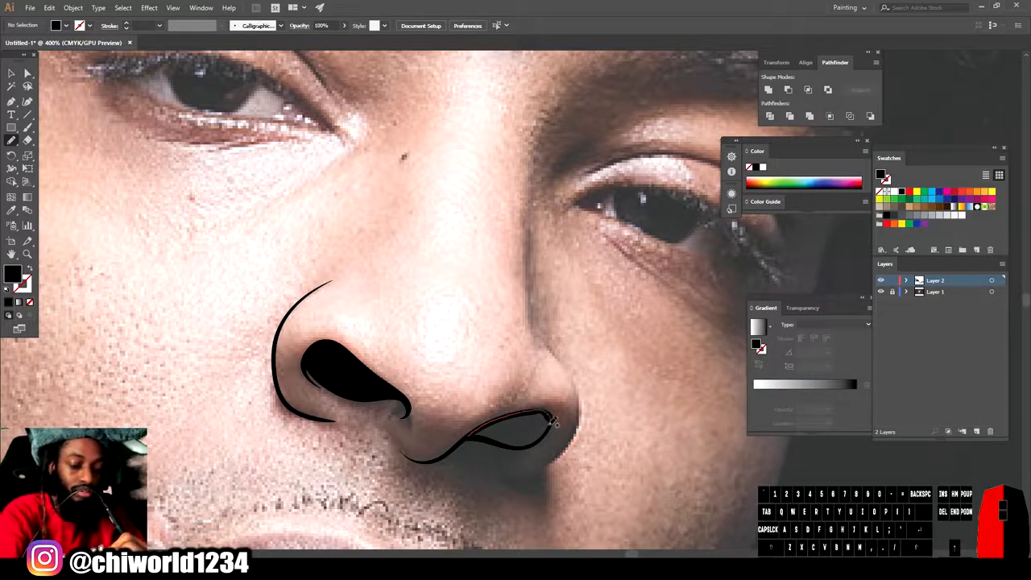
pyautogui.moveTo(510, 440); pyautogui.dragTo(464, 438)
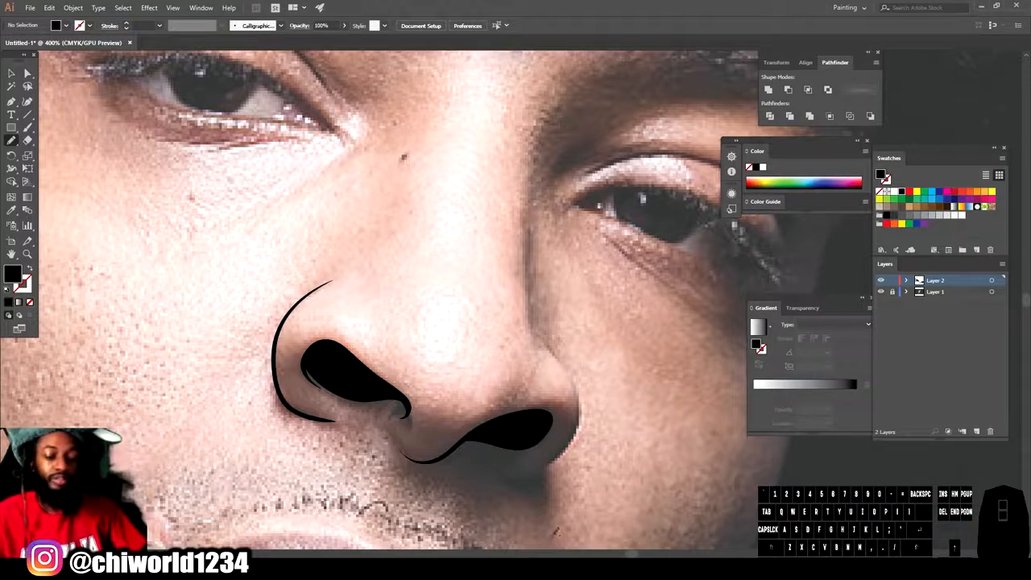
# Step: Paint tapered brush strokes along the nose's right-hand wing and up the right-hand side of its bridge
pyautogui.scroll(-3, 540, 368)
pyautogui.scroll(3, 546, 362)
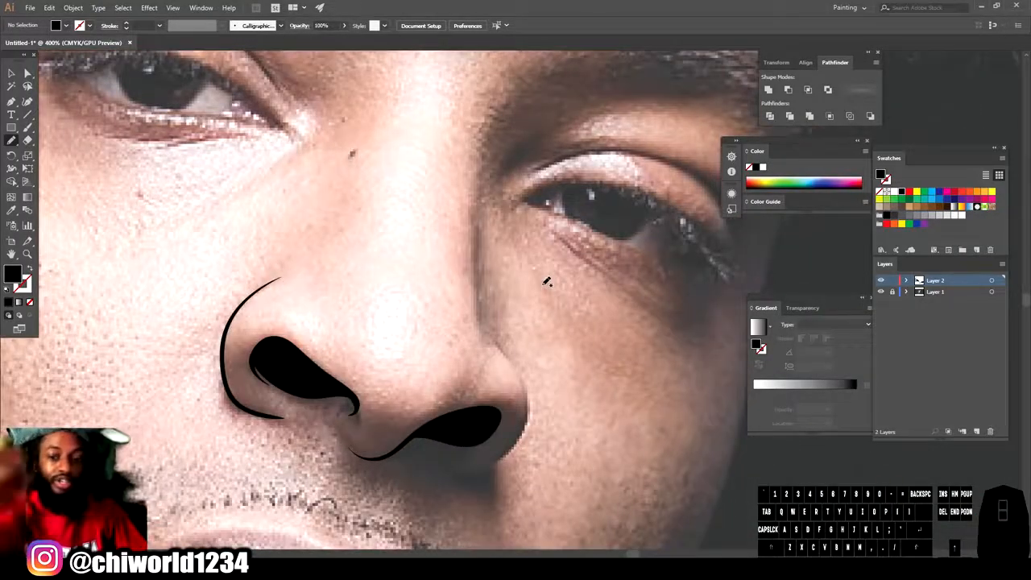
pyautogui.click(27, 126)
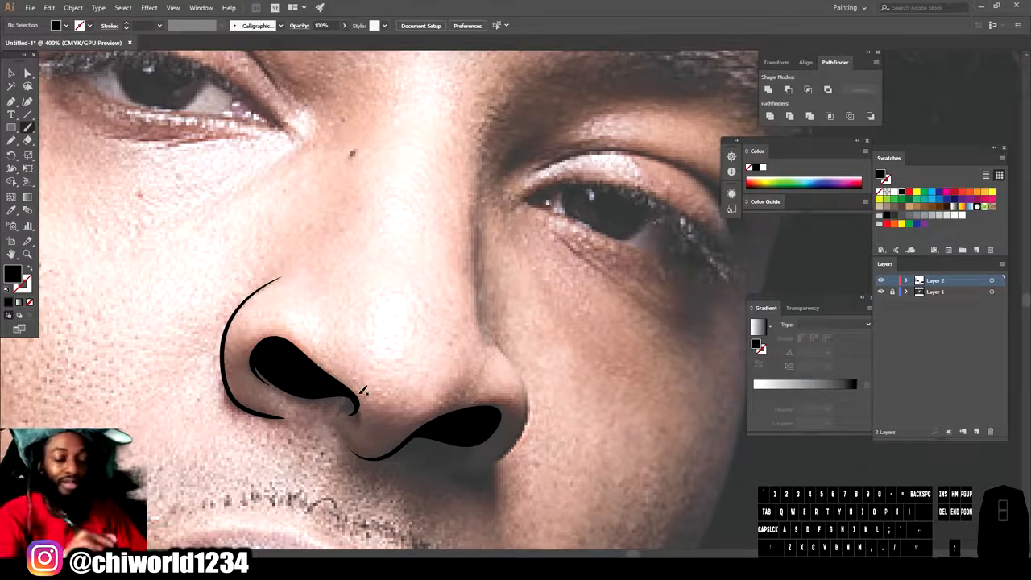
pyautogui.moveTo(452, 465)
pyautogui.mouseDown()
pyautogui.moveTo(464, 470)
pyautogui.moveTo(527, 419)
pyautogui.moveTo(529, 381)
pyautogui.moveTo(498, 342)
pyautogui.moveTo(481, 286)
pyautogui.moveTo(484, 193)
pyautogui.mouseUp()
pyautogui.moveTo(486, 153); pyautogui.dragTo(489, 145)
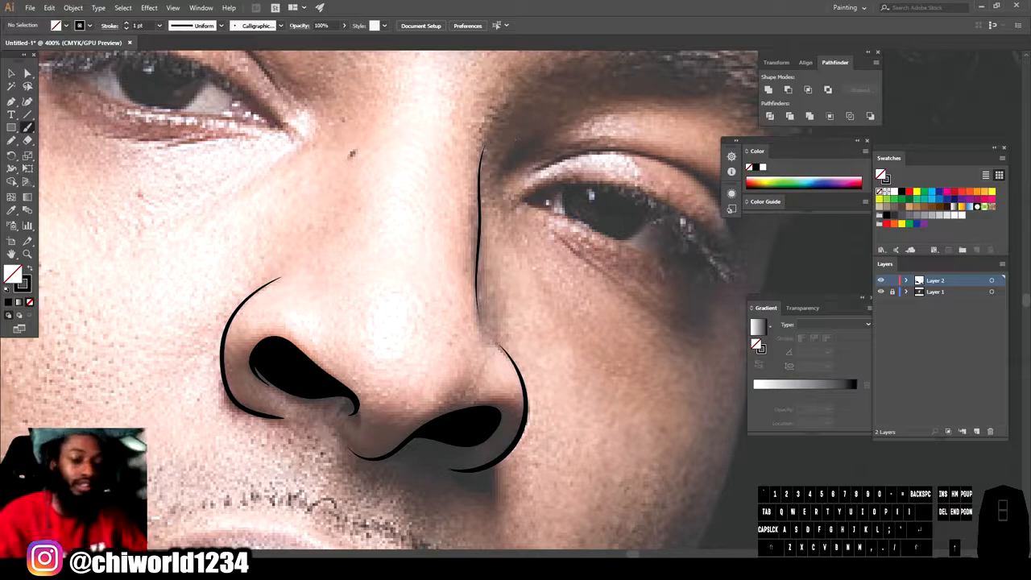
# Step: Trace the left-hand eye's upper and lower lids, inner corner, lid crease and under-eye folds with tapered brush strokes
pyautogui.hotkey('ctrl', '-')
pyautogui.hotkey('ctrl', '-')
pyautogui.scroll(2, 544, 273)
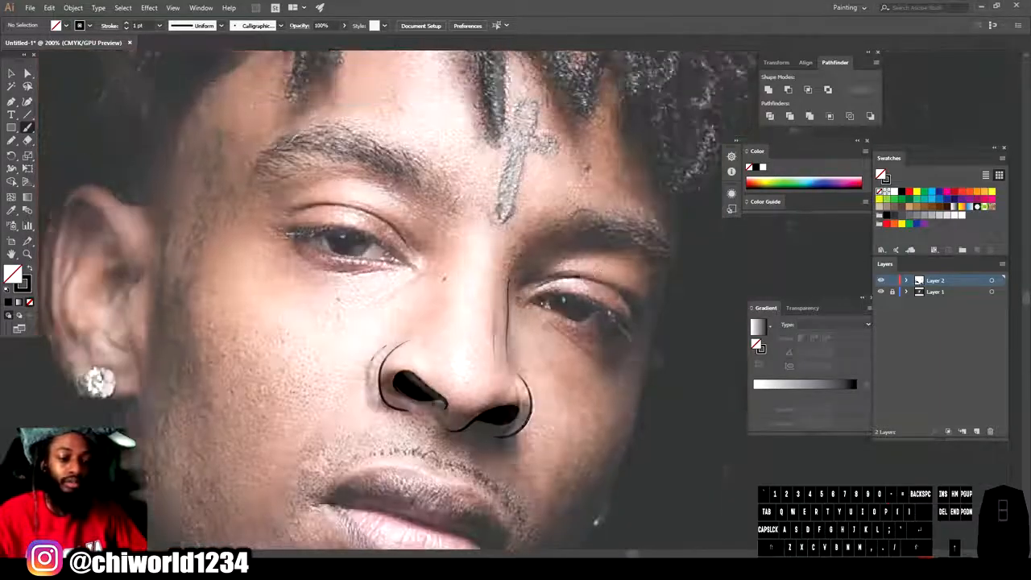
pyautogui.hotkey('ctrl', '=')
pyautogui.hotkey('ctrl', '=')
pyautogui.hscroll(-3, 548, 270)
pyautogui.hotkey('ctrl', '=')
pyautogui.scroll(4, 537, 268)
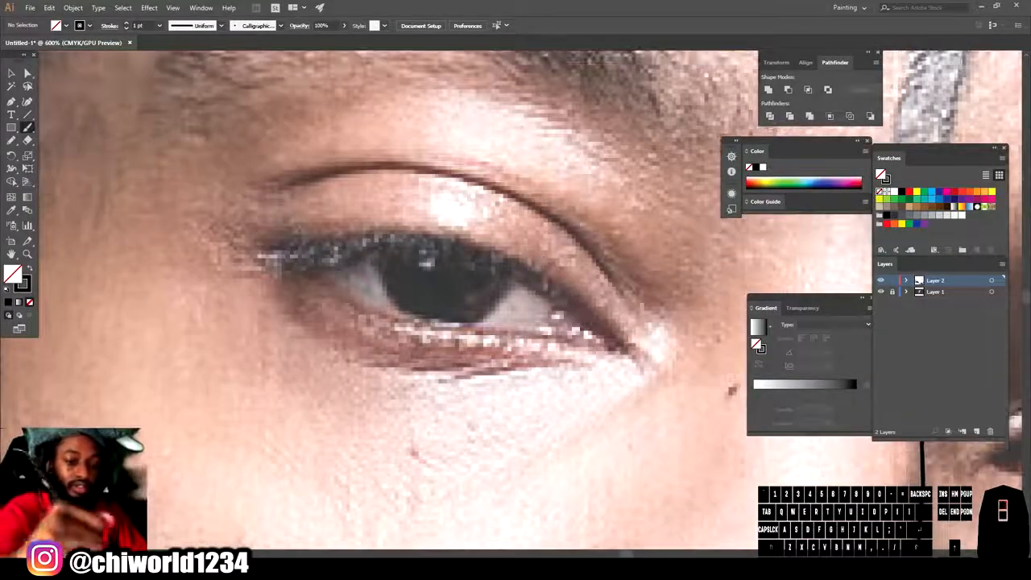
pyautogui.moveTo(259, 247)
pyautogui.mouseDown()
pyautogui.moveTo(376, 234)
pyautogui.moveTo(476, 246)
pyautogui.moveTo(591, 309)
pyautogui.moveTo(625, 346)
pyautogui.mouseUp()
pyautogui.moveTo(543, 332)
pyautogui.mouseDown()
pyautogui.moveTo(570, 316)
pyautogui.moveTo(559, 300)
pyautogui.mouseUp()
pyautogui.moveTo(287, 246)
pyautogui.mouseDown()
pyautogui.moveTo(415, 318)
pyautogui.moveTo(560, 326)
pyautogui.moveTo(622, 351)
pyautogui.mouseUp()
pyautogui.moveTo(271, 186)
pyautogui.mouseDown()
pyautogui.moveTo(361, 166)
pyautogui.moveTo(486, 176)
pyautogui.moveTo(567, 219)
pyautogui.moveTo(650, 315)
pyautogui.mouseUp()
pyautogui.moveTo(373, 362)
pyautogui.mouseDown()
pyautogui.moveTo(420, 369)
pyautogui.moveTo(503, 356)
pyautogui.moveTo(485, 365)
pyautogui.moveTo(582, 364)
pyautogui.mouseUp()
# Step: Draw the left-hand eye's iris as a solid Pencil shape, redoing the outline with a black fill and no stroke
pyautogui.press('n')
pyautogui.moveTo(373, 235)
pyautogui.mouseDown()
pyautogui.moveTo(398, 294)
pyautogui.moveTo(436, 317)
pyautogui.moveTo(468, 321)
pyautogui.mouseUp()
pyautogui.moveTo(513, 290)
pyautogui.mouseDown()
pyautogui.moveTo(468, 247)
pyautogui.moveTo(372, 233)
pyautogui.mouseUp()
pyautogui.hotkey('ctrl', 'z')
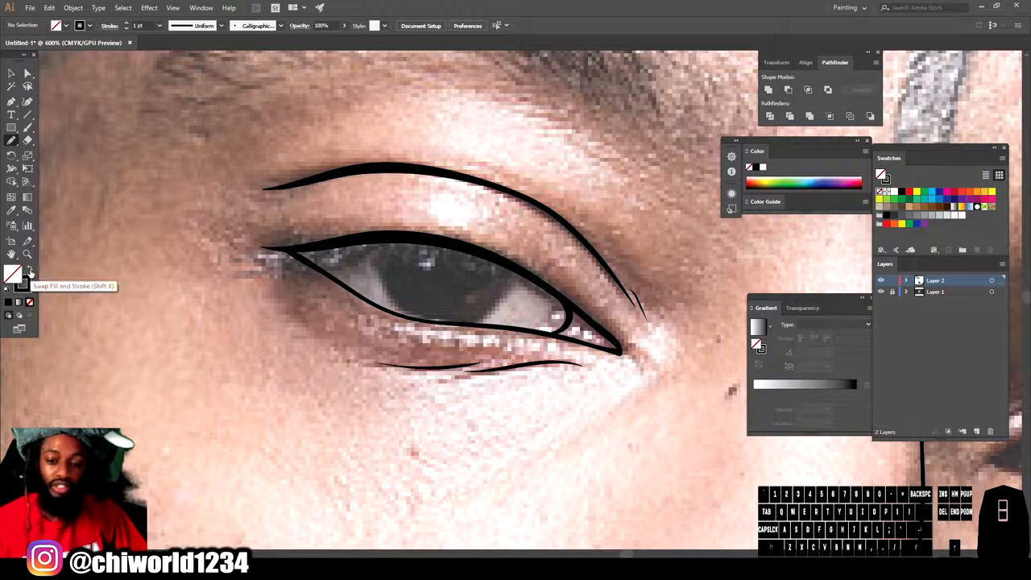
pyautogui.click(30, 272)
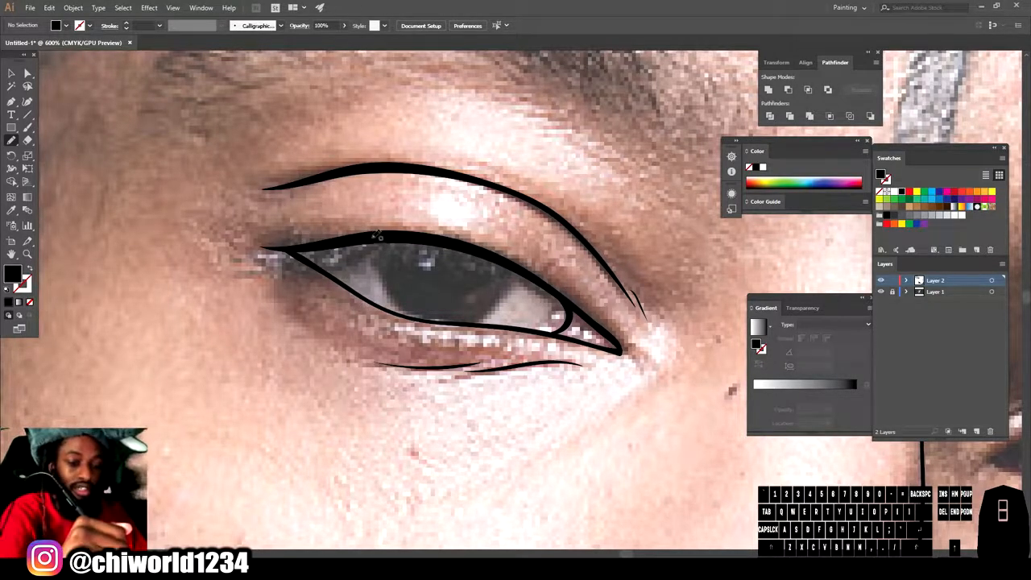
pyautogui.moveTo(376, 235)
pyautogui.mouseDown()
pyautogui.moveTo(398, 297)
pyautogui.moveTo(463, 324)
pyautogui.moveTo(493, 314)
pyautogui.mouseUp()
pyautogui.moveTo(525, 275)
pyautogui.mouseDown()
pyautogui.moveTo(459, 241)
pyautogui.moveTo(394, 233)
pyautogui.moveTo(364, 257)
pyautogui.moveTo(322, 264)
pyautogui.moveTo(333, 253)
pyautogui.moveTo(308, 266)
pyautogui.mouseUp()
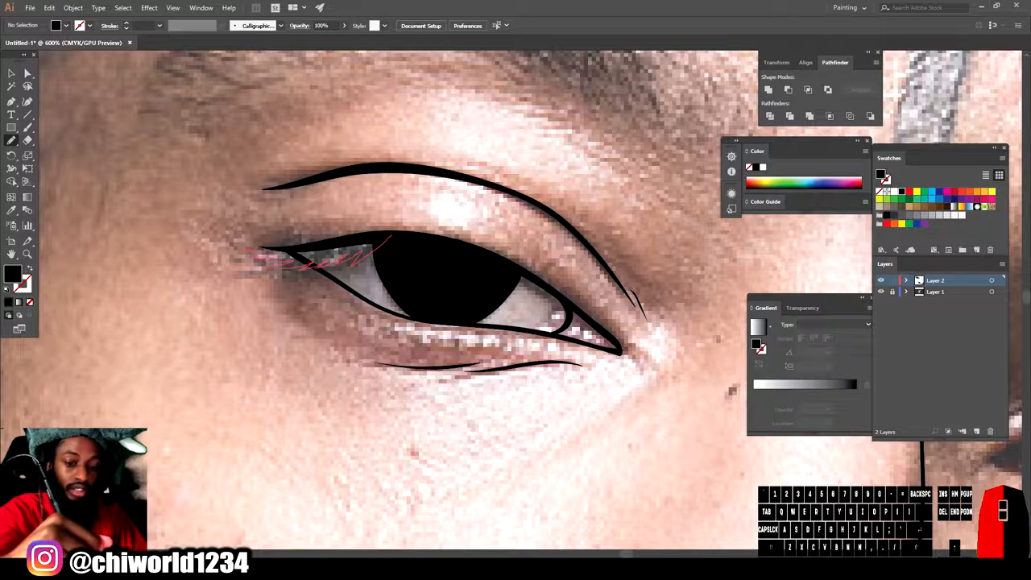
# Step: Draw solid black pencil lashes beneath the left-hand eye's upper lid, at the outer corner and beside the inner corner
pyautogui.moveTo(310, 244); pyautogui.dragTo(388, 235)
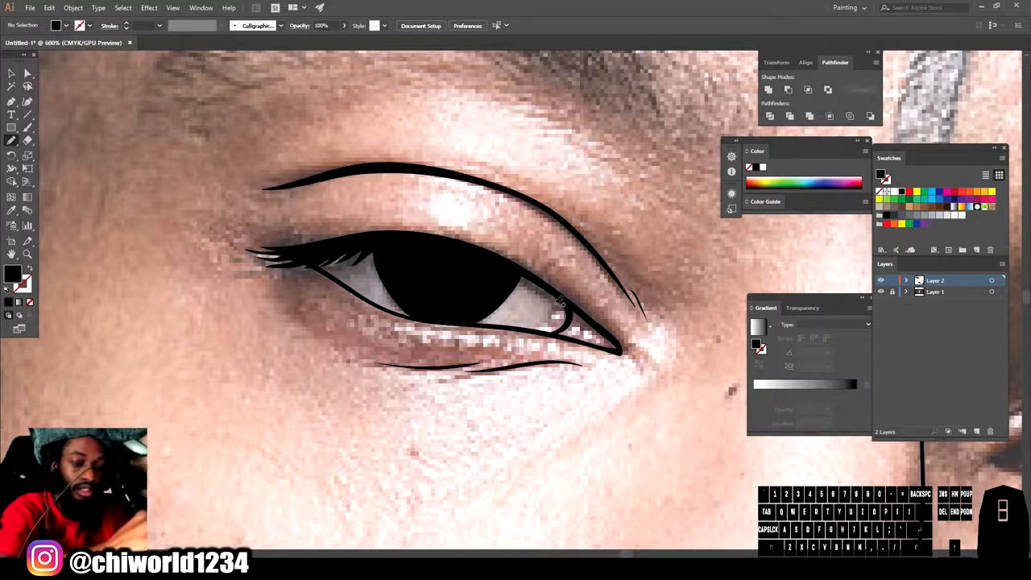
pyautogui.moveTo(564, 299); pyautogui.dragTo(561, 300)
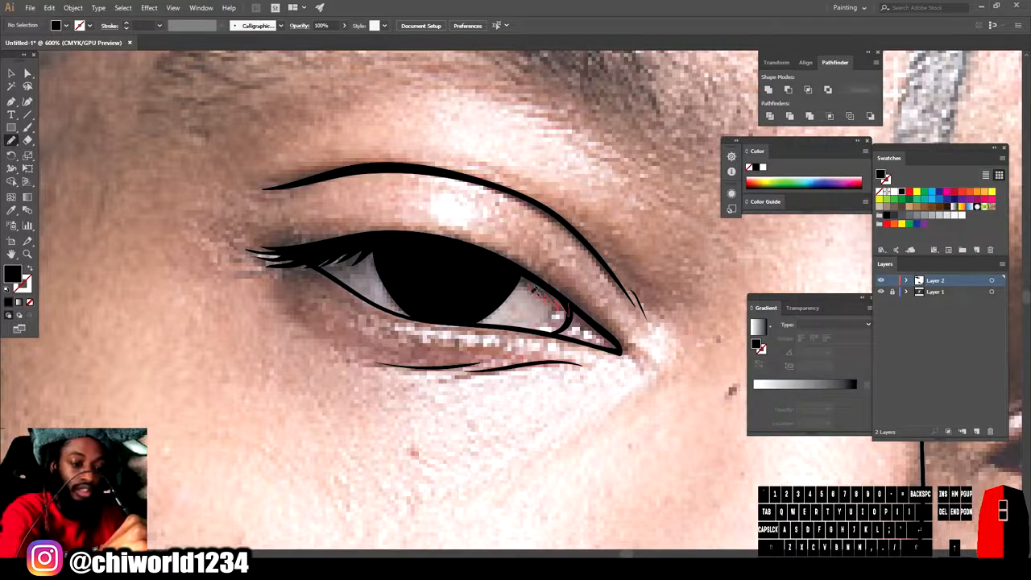
pyautogui.moveTo(535, 284); pyautogui.dragTo(514, 269)
pyautogui.moveTo(545, 278); pyautogui.dragTo(575, 309)
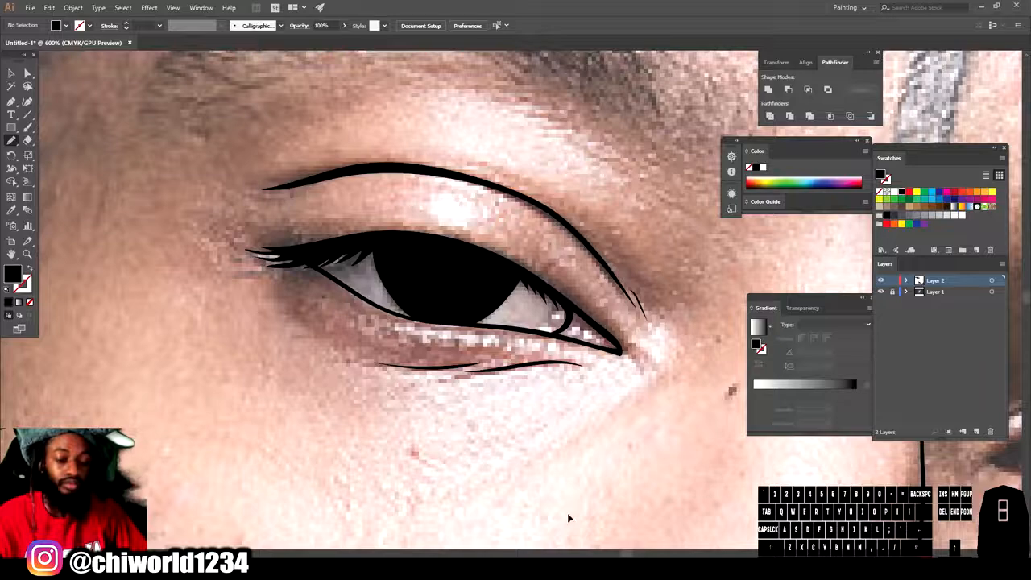
# Step: Draw one solid black pencil shape covering the right-hand eye's upper lid line, iris and pointed lashes
pyautogui.hotkey('ctrl', '-')
pyautogui.hotkey('ctrl', '-')
pyautogui.hotkey('ctrl', '-')
pyautogui.hotkey('ctrl', '-')
pyautogui.hscroll(5, 591, 451)
pyautogui.hotkey('ctrl', '=')
pyautogui.hotkey('ctrl', '=')
pyautogui.hotkey('ctrl', '=')
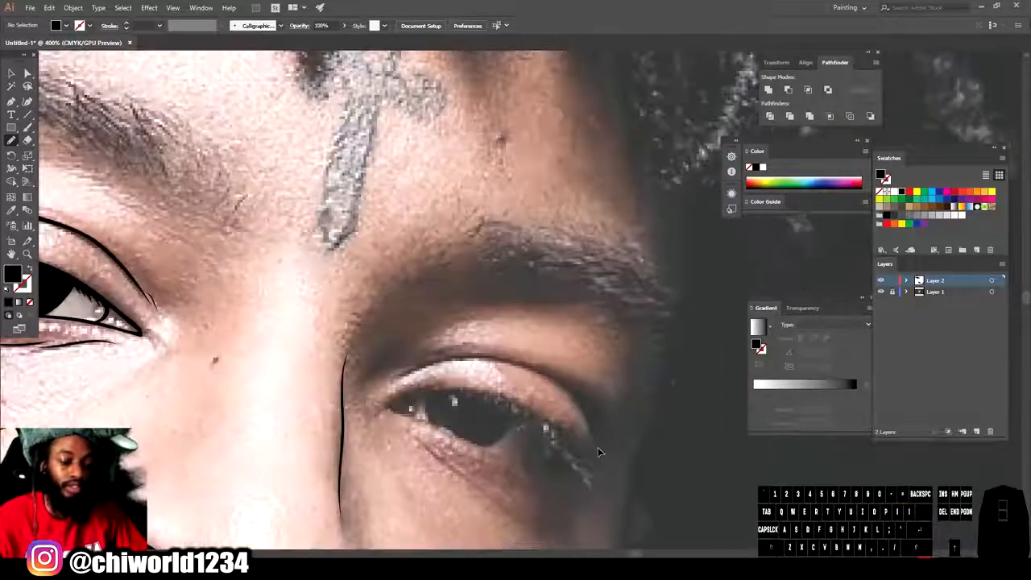
pyautogui.hotkey('ctrl', '=')
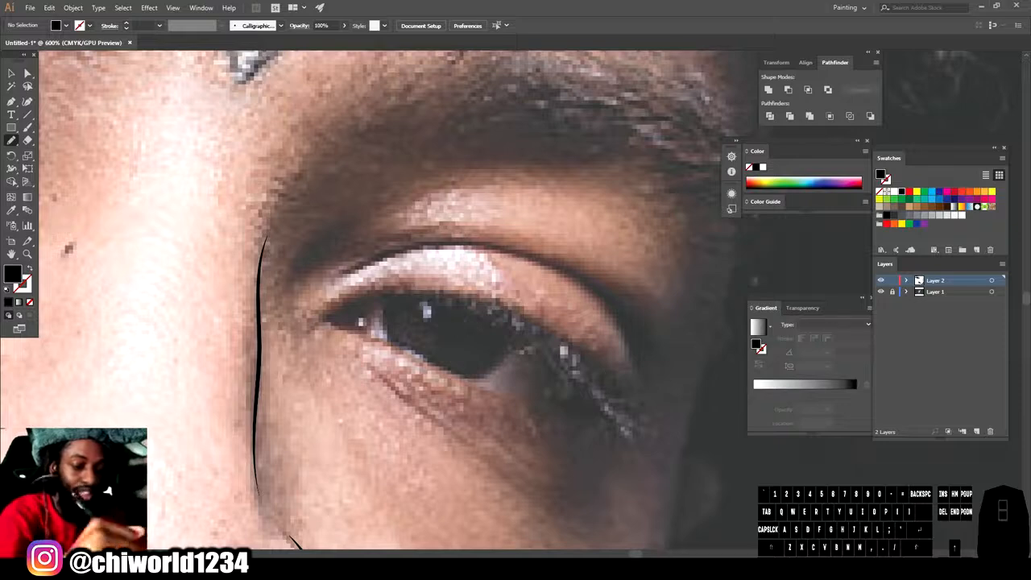
pyautogui.moveTo(625, 391); pyautogui.dragTo(620, 389)
pyautogui.moveTo(572, 352); pyautogui.dragTo(521, 307)
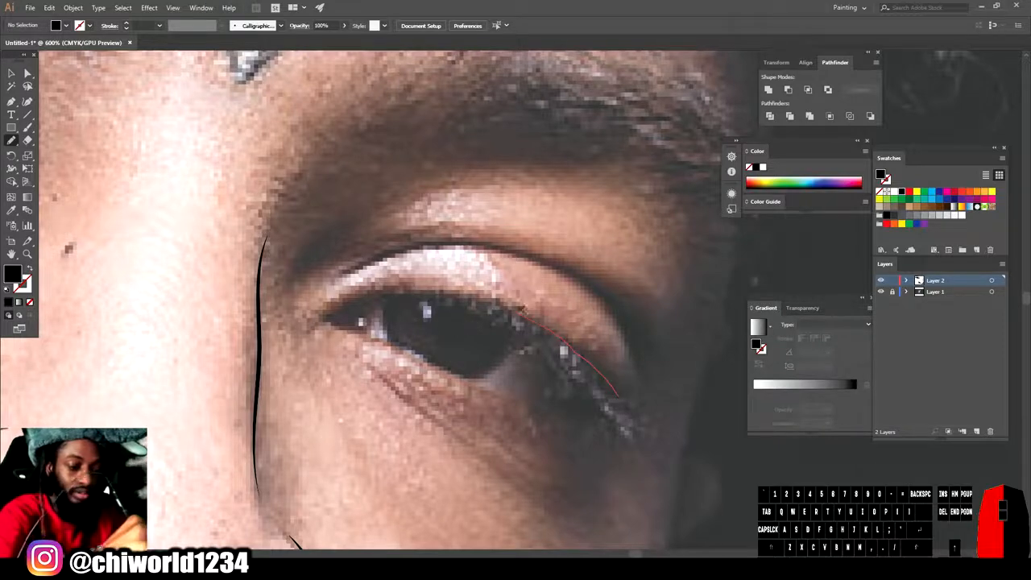
pyautogui.moveTo(440, 283)
pyautogui.mouseDown()
pyautogui.moveTo(386, 286)
pyautogui.moveTo(320, 323)
pyautogui.moveTo(366, 322)
pyautogui.mouseUp()
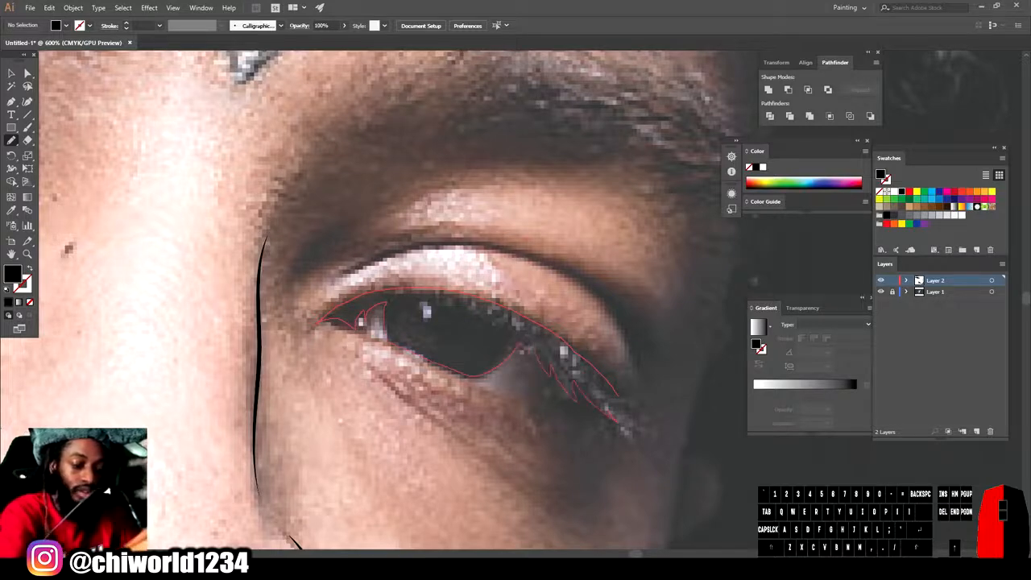
pyautogui.moveTo(366, 322); pyautogui.dragTo(363, 321)
# Step: Paint the right-hand eye's lower lid line with the Paintbrush and add lash strokes beneath its upper lid
pyautogui.press('b')
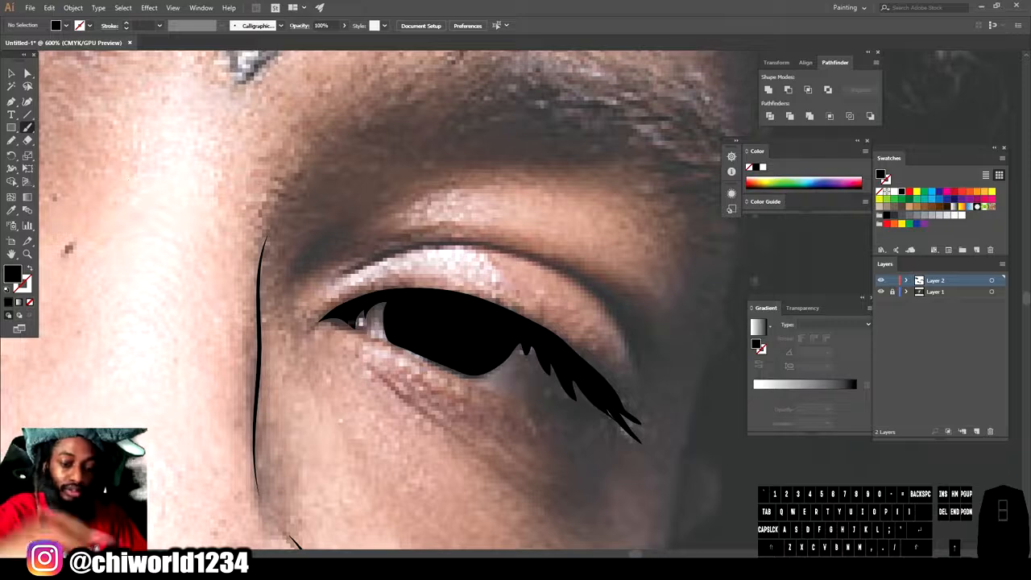
pyautogui.moveTo(317, 323)
pyautogui.mouseDown()
pyautogui.moveTo(477, 379)
pyautogui.moveTo(574, 398)
pyautogui.mouseUp()
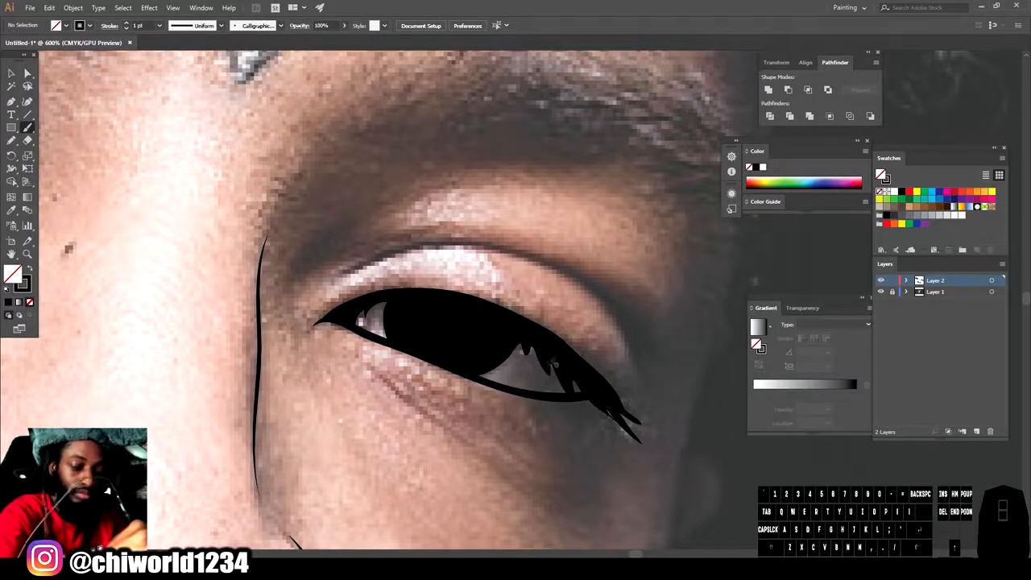
pyautogui.moveTo(535, 363); pyautogui.dragTo(534, 342)
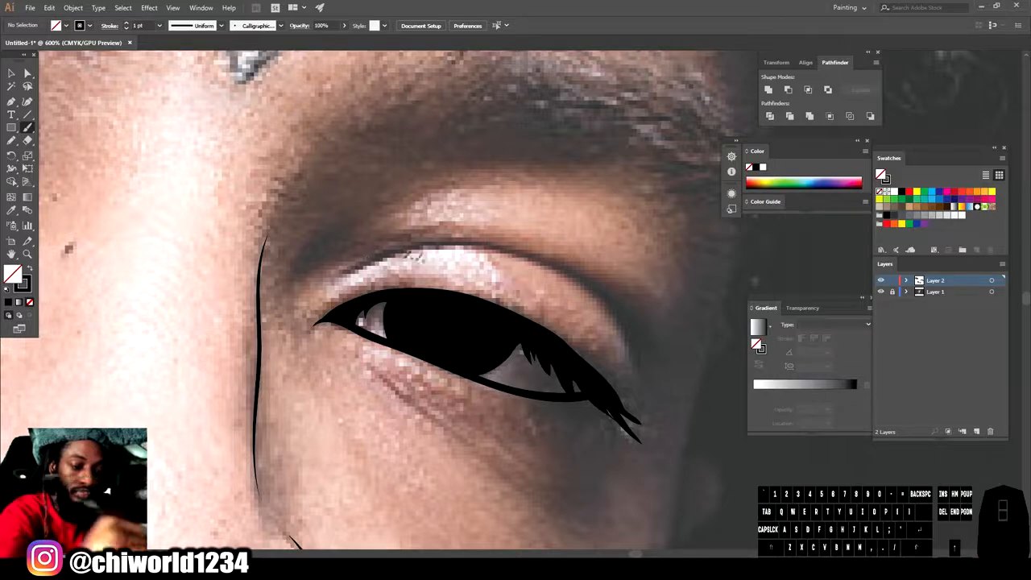
# Step: Trace the right-hand eye's upper-lid crease with a tapered brush stroke and add thin fold lines below the eye
pyautogui.moveTo(334, 283)
pyautogui.mouseDown()
pyautogui.moveTo(447, 243)
pyautogui.moveTo(544, 257)
pyautogui.moveTo(608, 304)
pyautogui.moveTo(637, 359)
pyautogui.moveTo(638, 390)
pyautogui.moveTo(637, 340)
pyautogui.moveTo(639, 384)
pyautogui.mouseUp()
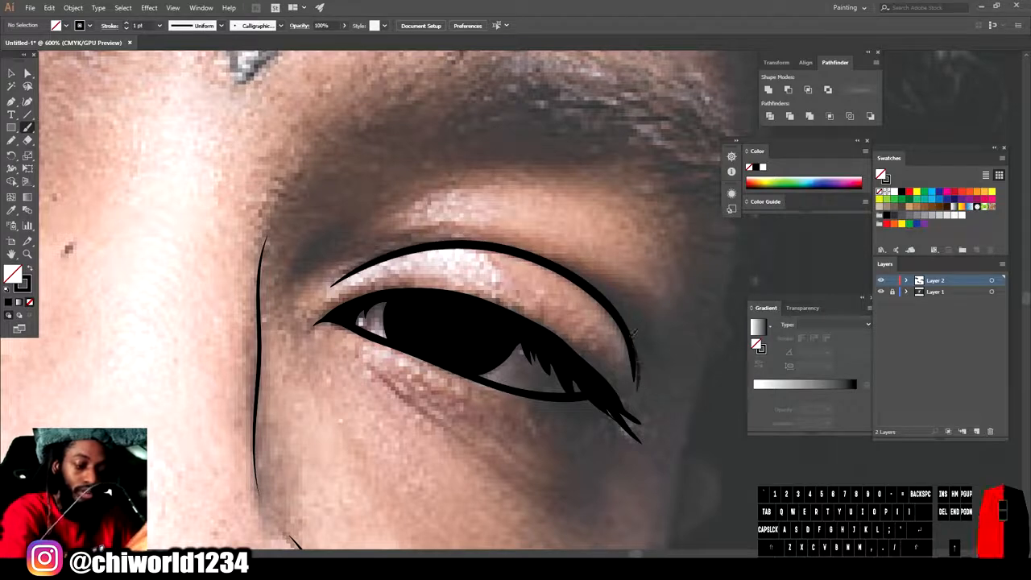
pyautogui.moveTo(634, 332); pyautogui.dragTo(633, 328)
pyautogui.moveTo(501, 468); pyautogui.dragTo(368, 360)
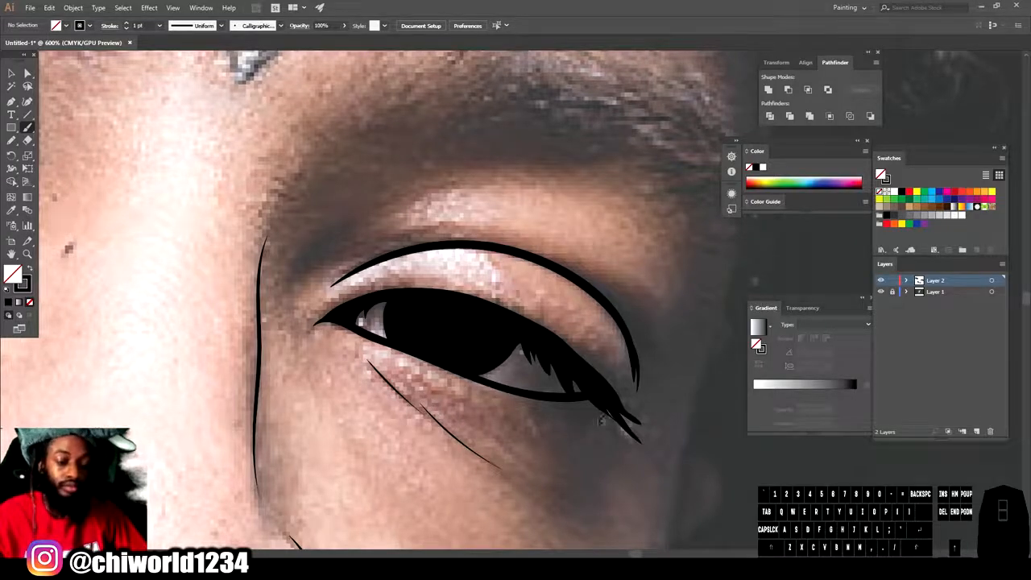
# Step: Hide the photo on Layer 1 to review the eye and nose line art by itself, and show the photo again
pyautogui.hotkey('ctrl', '-')
pyautogui.hotkey('ctrl', '-')
pyautogui.hotkey('ctrl', '-')
pyautogui.hotkey('ctrl', '-')
pyautogui.hscroll(-4, 645, 411)
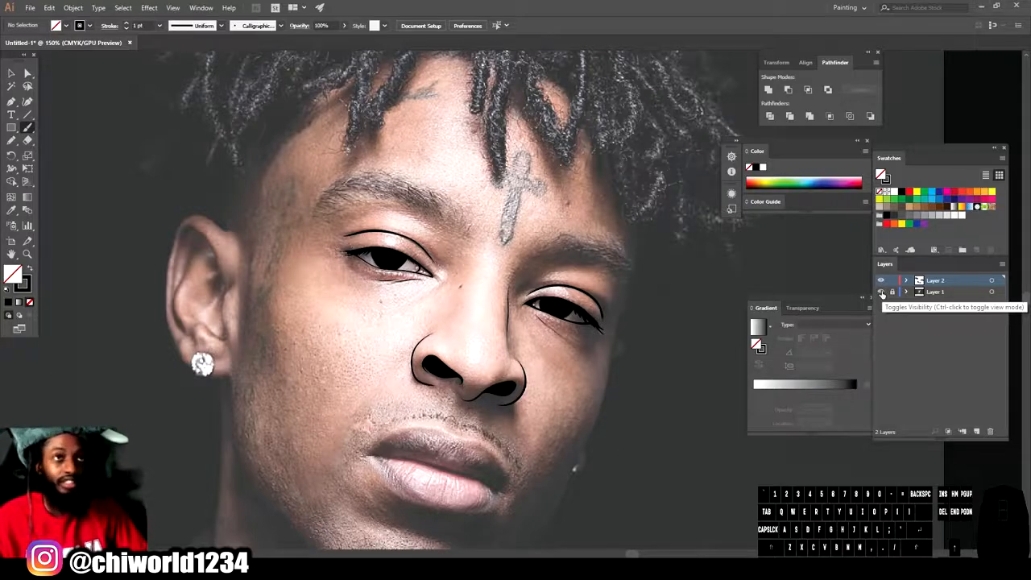
pyautogui.click(882, 291)
pyautogui.hotkey('ctrl', '0')
pyautogui.hotkey('ctrl', '+')
pyautogui.hotkey('ctrl', '+')
pyautogui.hotkey('ctrl', '+')
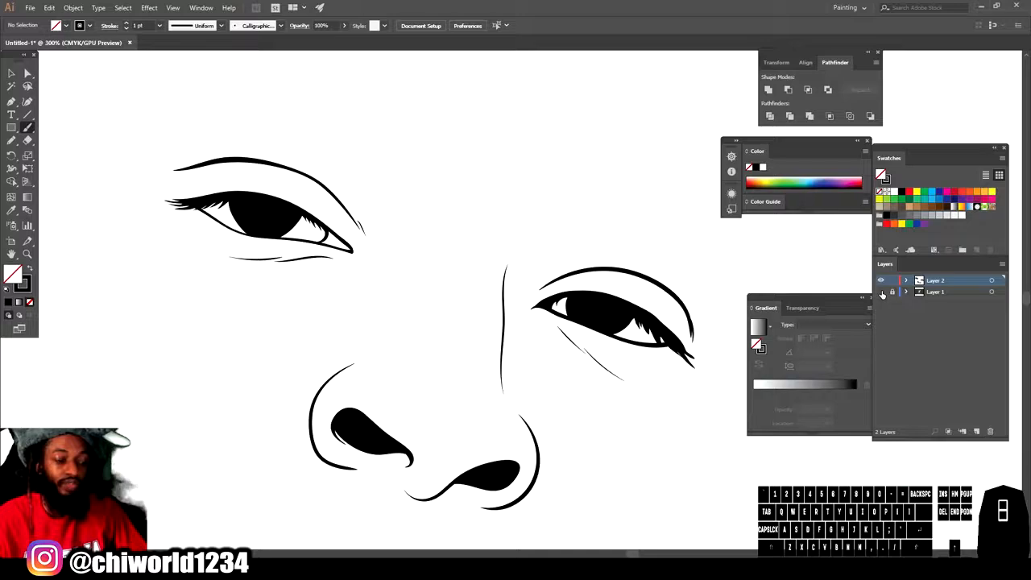
pyautogui.click(881, 291)
# Step: Set the brush stroke to 0.5 pt and paint short hair strokes along the left-hand eyebrow's lower edge and outer end
pyautogui.scroll(2, 591, 334)
pyautogui.hotkey('ctrl', '+')
pyautogui.hscroll(-5, 591, 334)
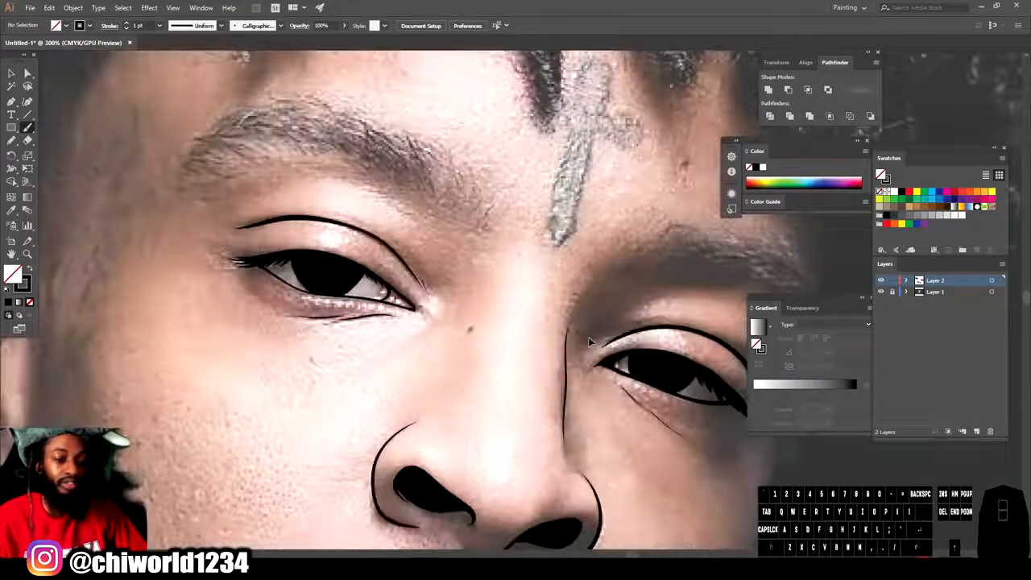
pyautogui.scroll(3, 592, 334)
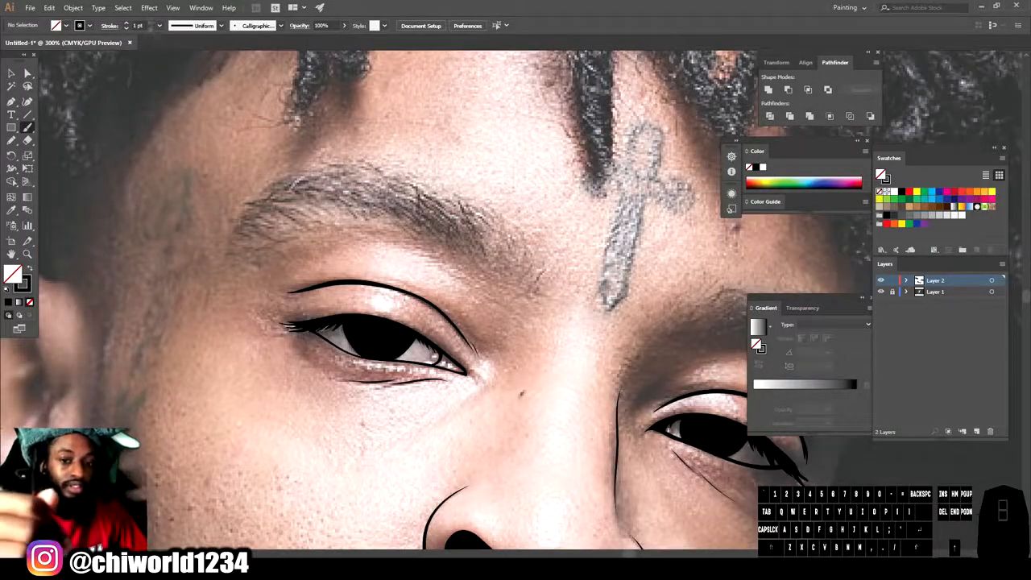
pyautogui.click(160, 26)
pyautogui.click(174, 51)
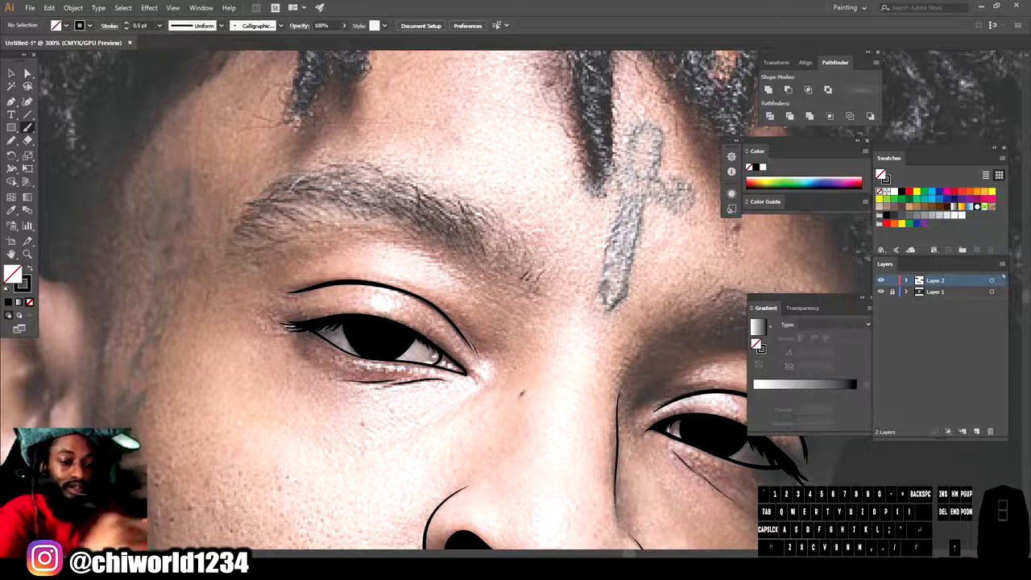
pyautogui.moveTo(534, 295)
pyautogui.mouseDown()
pyautogui.moveTo(544, 270)
pyautogui.moveTo(547, 260)
pyautogui.moveTo(535, 277)
pyautogui.moveTo(522, 236)
pyautogui.mouseUp()
pyautogui.moveTo(523, 276)
pyautogui.mouseDown()
pyautogui.moveTo(508, 223)
pyautogui.moveTo(483, 211)
pyautogui.moveTo(499, 269)
pyautogui.mouseUp()
pyautogui.moveTo(475, 221); pyautogui.dragTo(497, 267)
pyautogui.moveTo(468, 231); pyautogui.dragTo(489, 263)
pyautogui.moveTo(449, 211)
pyautogui.mouseDown()
pyautogui.moveTo(486, 258)
pyautogui.moveTo(459, 253)
pyautogui.mouseUp()
pyautogui.moveTo(414, 216); pyautogui.dragTo(448, 250)
pyautogui.moveTo(401, 197); pyautogui.dragTo(431, 240)
pyautogui.moveTo(385, 212)
pyautogui.mouseDown()
pyautogui.moveTo(409, 237)
pyautogui.moveTo(395, 224)
pyautogui.mouseUp()
pyautogui.moveTo(346, 198)
pyautogui.mouseDown()
pyautogui.moveTo(377, 217)
pyautogui.moveTo(356, 216)
pyautogui.mouseUp()
pyautogui.moveTo(313, 196)
pyautogui.mouseDown()
pyautogui.moveTo(342, 211)
pyautogui.moveTo(330, 217)
pyautogui.mouseUp()
pyautogui.moveTo(272, 202)
pyautogui.mouseDown()
pyautogui.moveTo(312, 201)
pyautogui.moveTo(305, 211)
pyautogui.moveTo(324, 213)
pyautogui.mouseUp()
pyautogui.moveTo(285, 206)
pyautogui.mouseDown()
pyautogui.moveTo(316, 214)
pyautogui.moveTo(308, 208)
pyautogui.mouseUp()
pyautogui.moveTo(258, 212); pyautogui.dragTo(303, 218)
pyautogui.moveTo(256, 221); pyautogui.dragTo(295, 229)
pyautogui.moveTo(242, 235); pyautogui.dragTo(279, 239)
pyautogui.moveTo(233, 244); pyautogui.dragTo(261, 245)
pyautogui.moveTo(240, 238)
pyautogui.mouseDown()
pyautogui.moveTo(223, 265)
pyautogui.moveTo(263, 231)
pyautogui.mouseUp()
pyautogui.moveTo(240, 242); pyautogui.dragTo(276, 217)
pyautogui.moveTo(242, 225)
pyautogui.mouseDown()
pyautogui.moveTo(282, 209)
pyautogui.moveTo(301, 174)
pyautogui.moveTo(340, 187)
pyautogui.moveTo(295, 177)
pyautogui.moveTo(334, 197)
pyautogui.mouseUp()
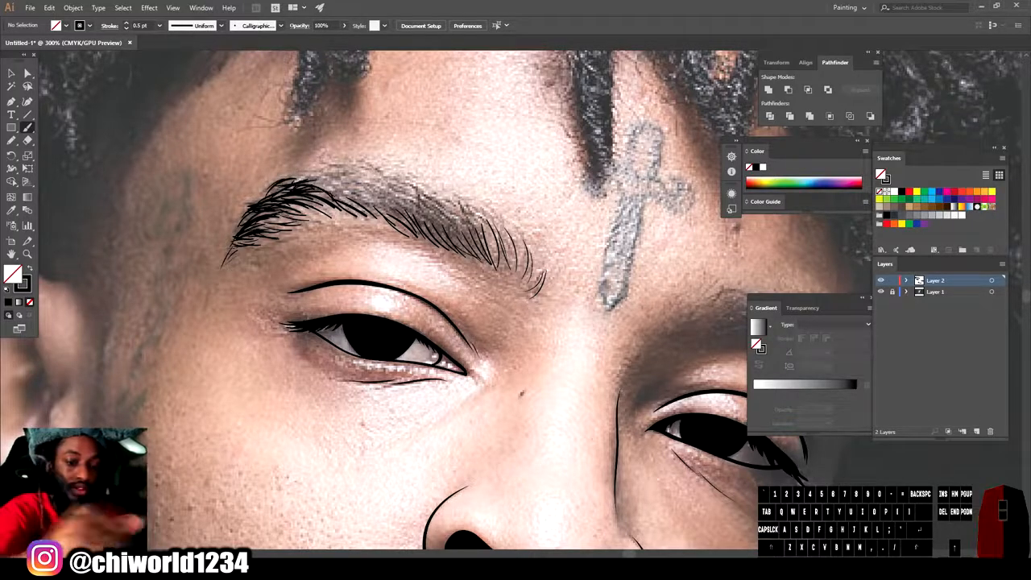
# Step: Fill in the upper edge and middle of the left-hand eyebrow with dense, overlapping hair strokes
pyautogui.moveTo(460, 199); pyautogui.dragTo(492, 241)
pyautogui.moveTo(435, 196); pyautogui.dragTo(470, 245)
pyautogui.moveTo(385, 184); pyautogui.dragTo(434, 229)
pyautogui.moveTo(408, 191); pyautogui.dragTo(448, 222)
pyautogui.moveTo(328, 185)
pyautogui.mouseDown()
pyautogui.moveTo(373, 213)
pyautogui.moveTo(359, 186)
pyautogui.mouseUp()
pyautogui.moveTo(356, 168); pyautogui.dragTo(451, 234)
pyautogui.moveTo(419, 193)
pyautogui.mouseDown()
pyautogui.moveTo(467, 243)
pyautogui.moveTo(493, 252)
pyautogui.mouseUp()
pyautogui.moveTo(358, 184); pyautogui.dragTo(407, 210)
pyautogui.moveTo(328, 177); pyautogui.dragTo(378, 199)
pyautogui.moveTo(383, 187); pyautogui.dragTo(490, 246)
pyautogui.moveTo(332, 187); pyautogui.dragTo(349, 191)
pyautogui.moveTo(261, 226); pyautogui.dragTo(323, 203)
pyautogui.moveTo(403, 193); pyautogui.dragTo(499, 242)
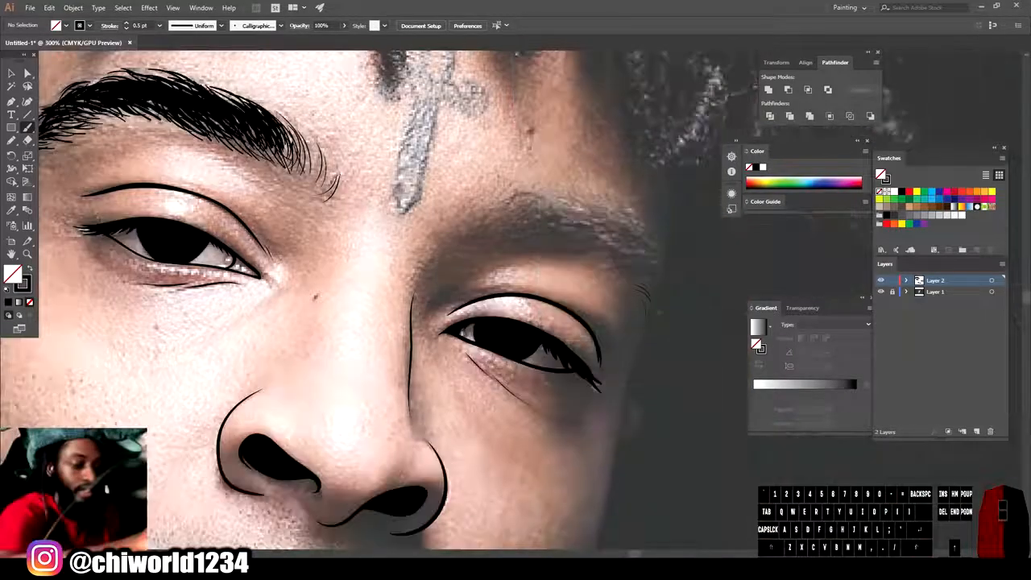
# Step: Paint hair strokes along the right-hand eyebrow, from its inner end across the arch to the outer tail
pyautogui.moveTo(556, 240); pyautogui.dragTo(621, 252)
pyautogui.moveTo(503, 237); pyautogui.dragTo(539, 194)
pyautogui.moveTo(629, 218); pyautogui.dragTo(656, 259)
pyautogui.moveTo(596, 213); pyautogui.dragTo(642, 240)
pyautogui.moveTo(575, 205)
pyautogui.mouseDown()
pyautogui.moveTo(621, 219)
pyautogui.moveTo(649, 284)
pyautogui.mouseUp()
pyautogui.moveTo(571, 236); pyautogui.dragTo(632, 256)
pyautogui.moveTo(523, 238); pyautogui.dragTo(583, 213)
pyautogui.moveTo(502, 232); pyautogui.dragTo(564, 203)
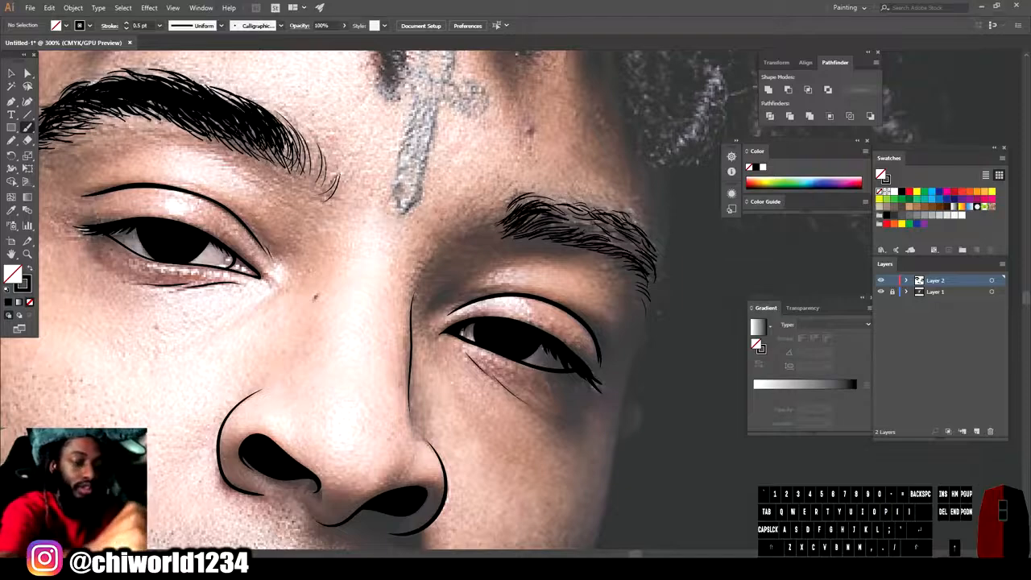
# Step: Fill the body of the right-hand eyebrow with dense, overlapping hair strokes and finish its inner and outer tips
pyautogui.moveTo(495, 208); pyautogui.dragTo(514, 193)
pyautogui.moveTo(601, 234); pyautogui.dragTo(643, 257)
pyautogui.moveTo(569, 222); pyautogui.dragTo(642, 247)
pyautogui.moveTo(540, 209)
pyautogui.mouseDown()
pyautogui.moveTo(598, 231)
pyautogui.moveTo(566, 230)
pyautogui.mouseUp()
pyautogui.moveTo(655, 272); pyautogui.dragTo(649, 292)
# Step: Trace the parting line between the lips from corner to corner with tapered brush strokes, adding a second stroke along the middle
pyautogui.hotkey('ctrl', '-')
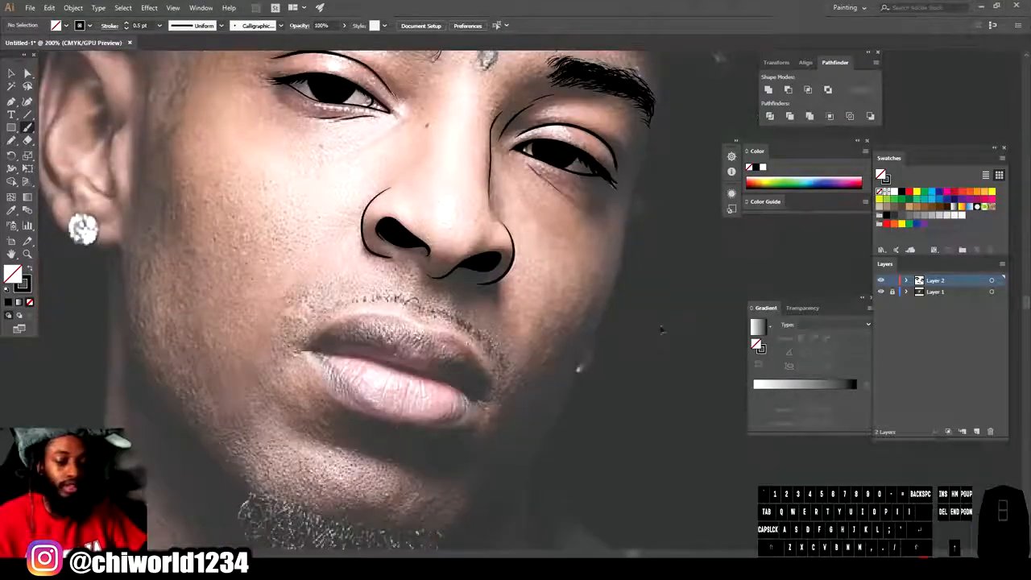
pyautogui.scroll(4, 639, 329)
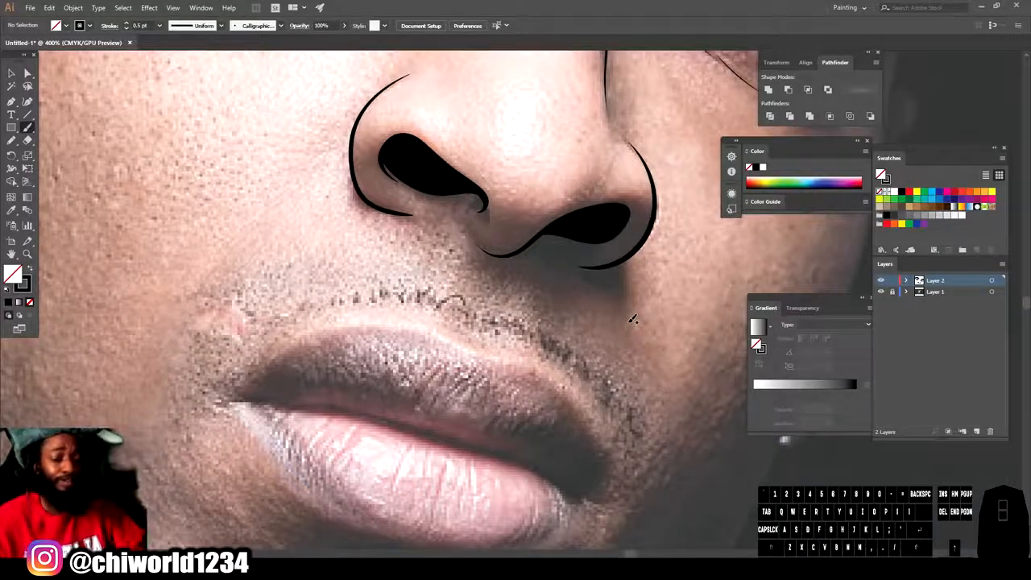
pyautogui.scroll(-2, 625, 318)
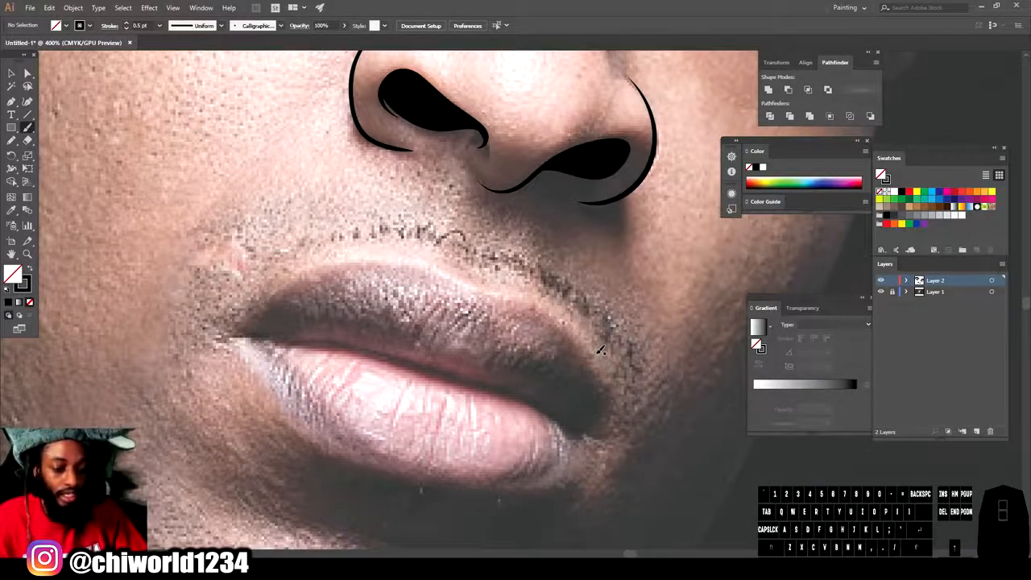
pyautogui.scroll(1, 600, 350)
pyautogui.scroll(-2, 600, 351)
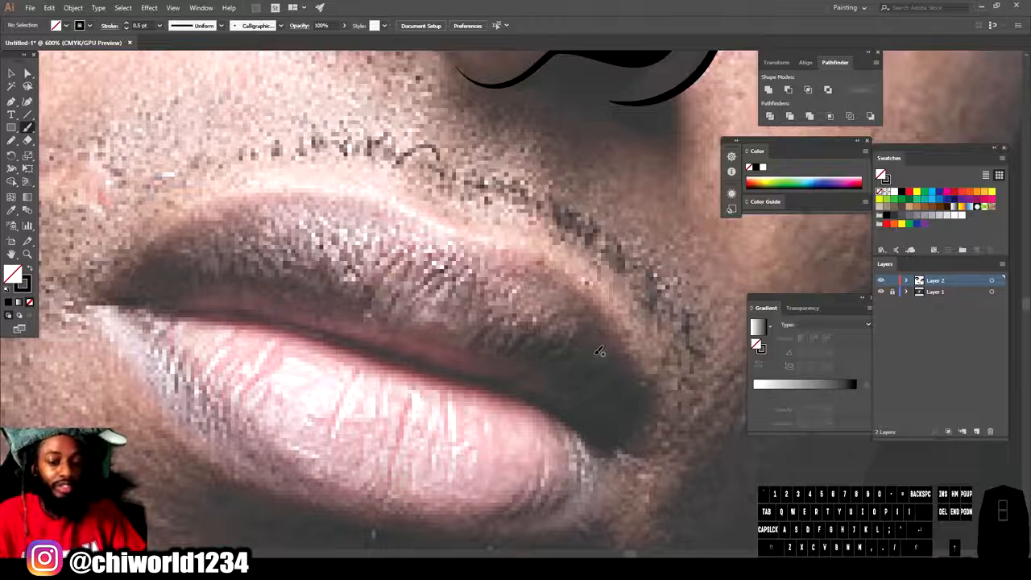
pyautogui.scroll(1, 594, 354)
pyautogui.hotkey('ctrl', '=')
pyautogui.hotkey('ctrl', '-')
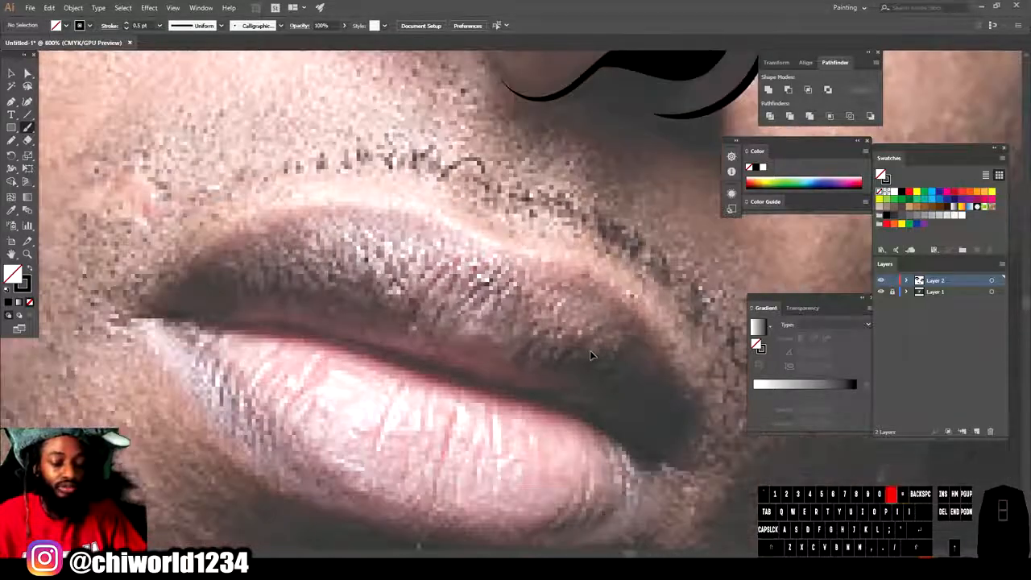
pyautogui.hotkey('ctrl', '=')
pyautogui.hotkey('ctrl', '-')
pyautogui.scroll(-3, 581, 346)
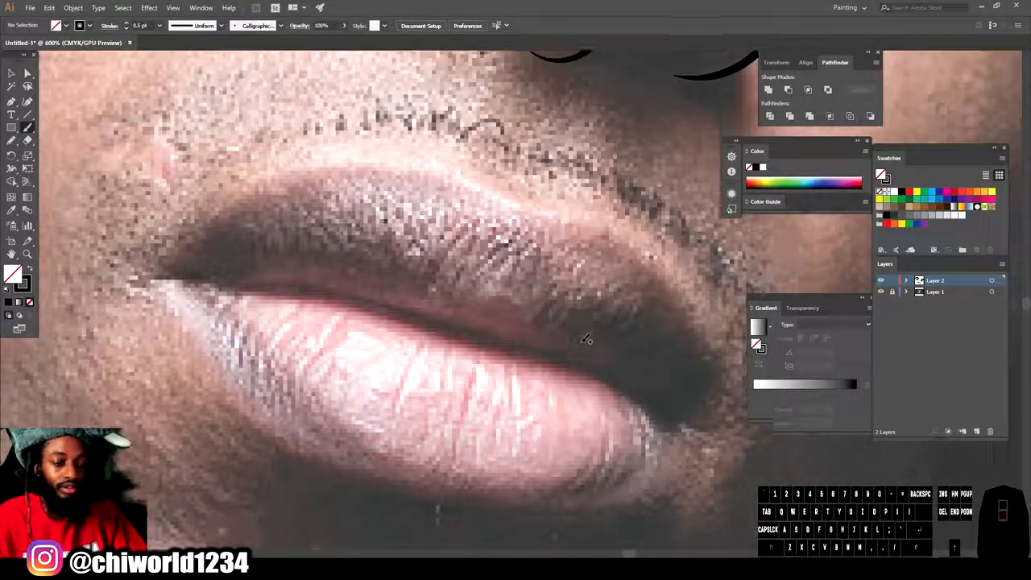
pyautogui.hscroll(1, 581, 341)
pyautogui.hotkey('ctrl', '=')
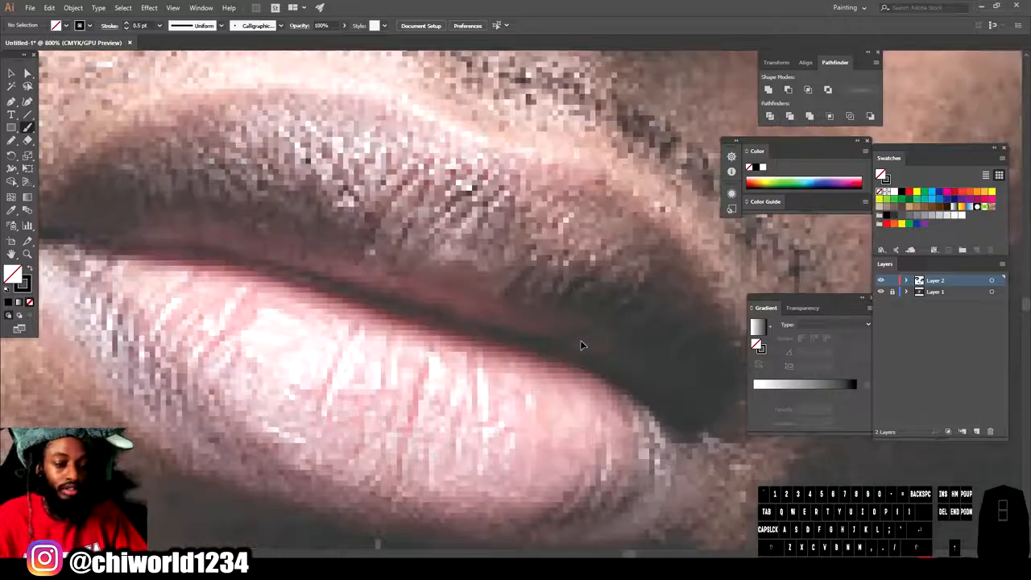
pyautogui.hotkey('ctrl', '-')
pyautogui.scroll(2, 581, 340)
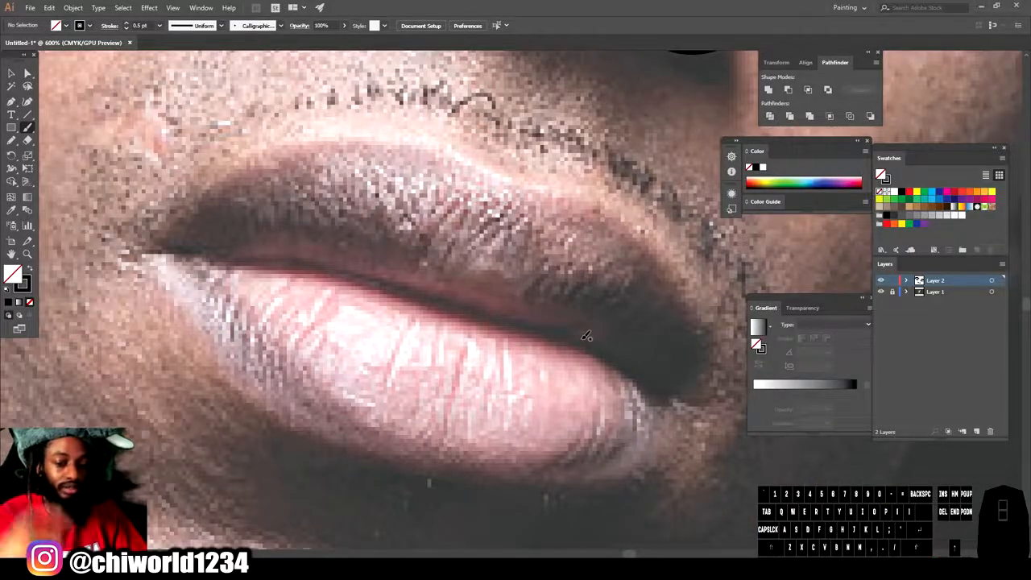
pyautogui.moveTo(135, 246)
pyautogui.mouseDown()
pyautogui.moveTo(354, 268)
pyautogui.moveTo(510, 319)
pyautogui.moveTo(588, 327)
pyautogui.moveTo(565, 334)
pyautogui.moveTo(614, 359)
pyautogui.mouseUp()
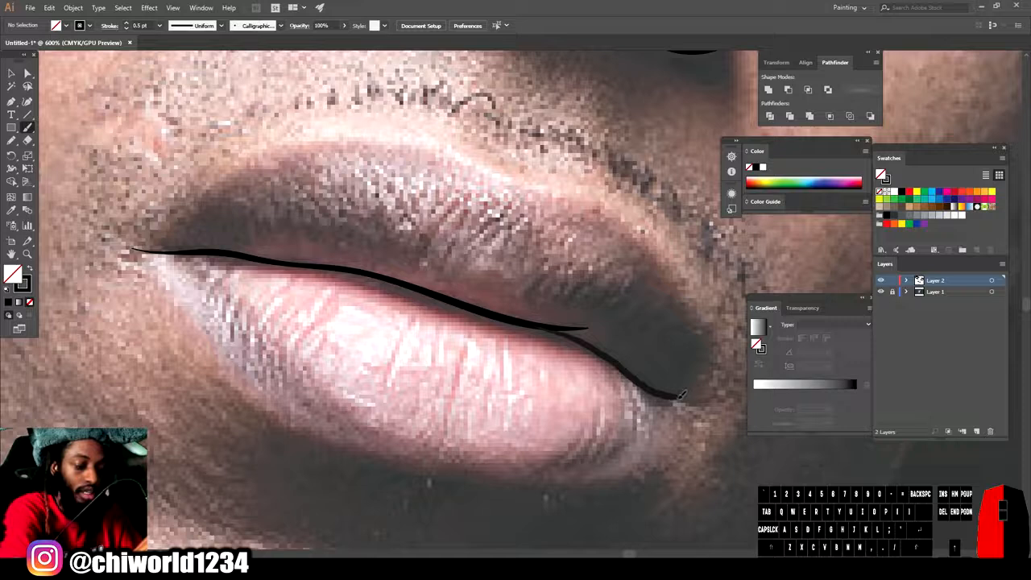
pyautogui.moveTo(677, 395); pyautogui.dragTo(700, 397)
pyautogui.moveTo(298, 260); pyautogui.dragTo(585, 348)
pyautogui.hotkey('ctrl', 'z')
pyautogui.moveTo(326, 268); pyautogui.dragTo(591, 349)
# Step: Outline the upper lip and the lower lip with brush strokes that meet at both corners of the mouth
pyautogui.moveTo(127, 249)
pyautogui.mouseDown()
pyautogui.moveTo(153, 244)
pyautogui.moveTo(685, 398)
pyautogui.mouseUp()
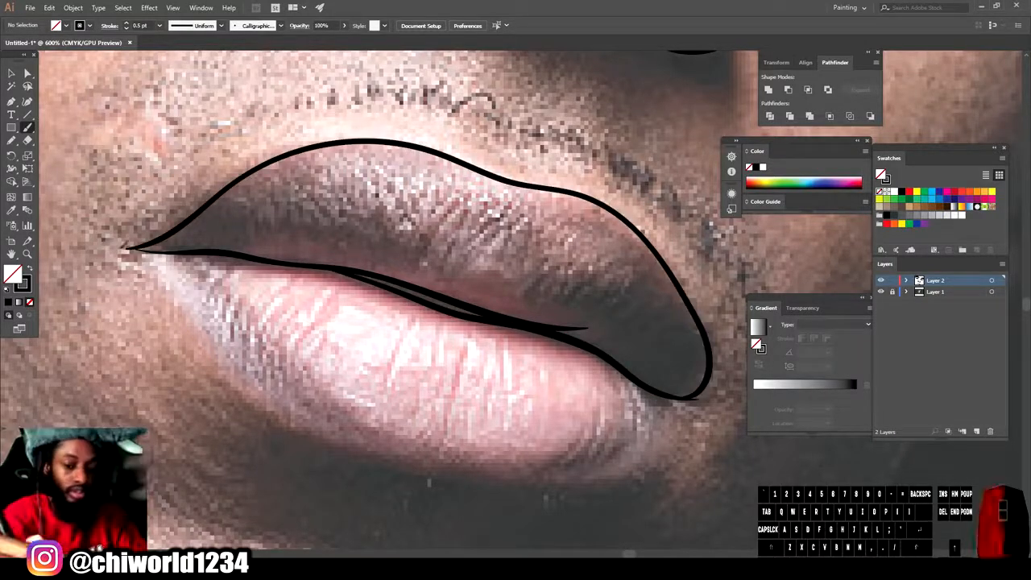
pyautogui.moveTo(133, 247); pyautogui.dragTo(134, 247)
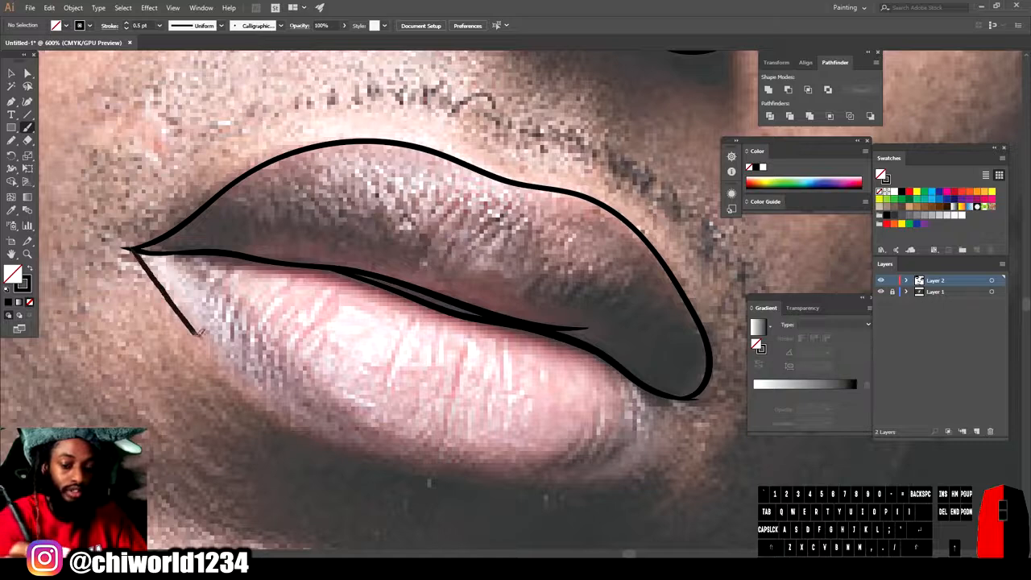
pyautogui.moveTo(248, 393); pyautogui.dragTo(328, 443)
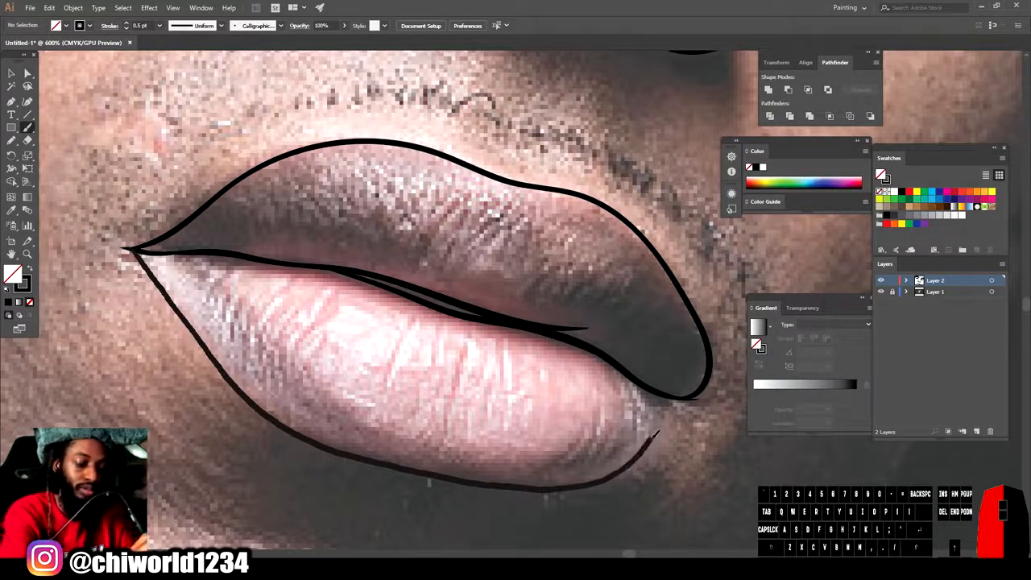
pyautogui.moveTo(685, 398); pyautogui.dragTo(686, 398)
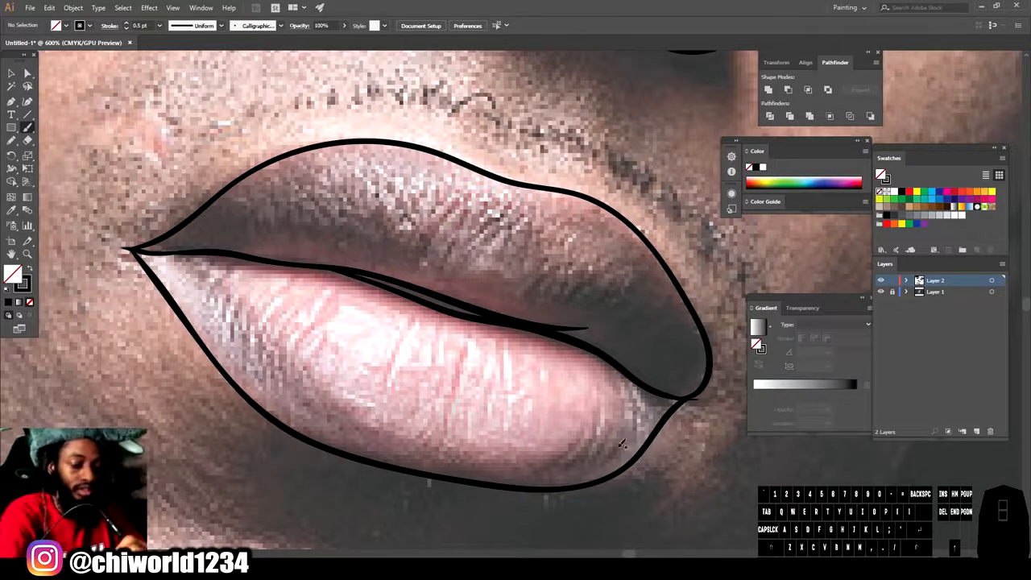
# Step: Add thin contour lines inside the lower lip's bottom edge and left-hand corner, and toggle the Layer 1 photo to check the mouth
pyautogui.moveTo(622, 444); pyautogui.dragTo(577, 471)
pyautogui.moveTo(492, 482); pyautogui.dragTo(489, 483)
pyautogui.moveTo(576, 464)
pyautogui.mouseDown()
pyautogui.moveTo(538, 481)
pyautogui.moveTo(456, 478)
pyautogui.mouseUp()
pyautogui.moveTo(171, 255); pyautogui.dragTo(219, 302)
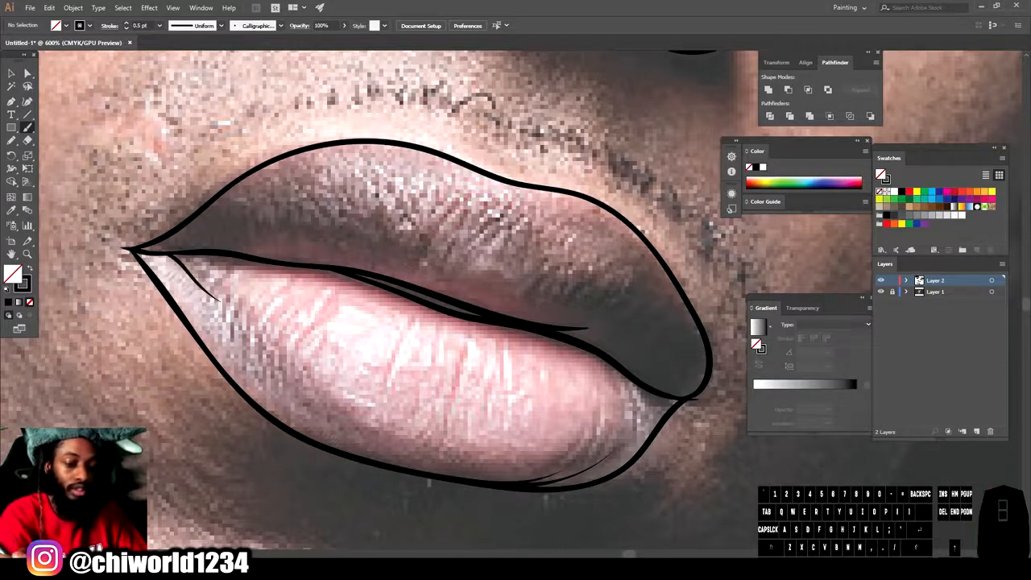
pyautogui.hotkey('ctrl', '-')
pyautogui.hotkey('ctrl', '-')
pyautogui.hotkey('ctrl', '-')
pyautogui.click(880, 292)
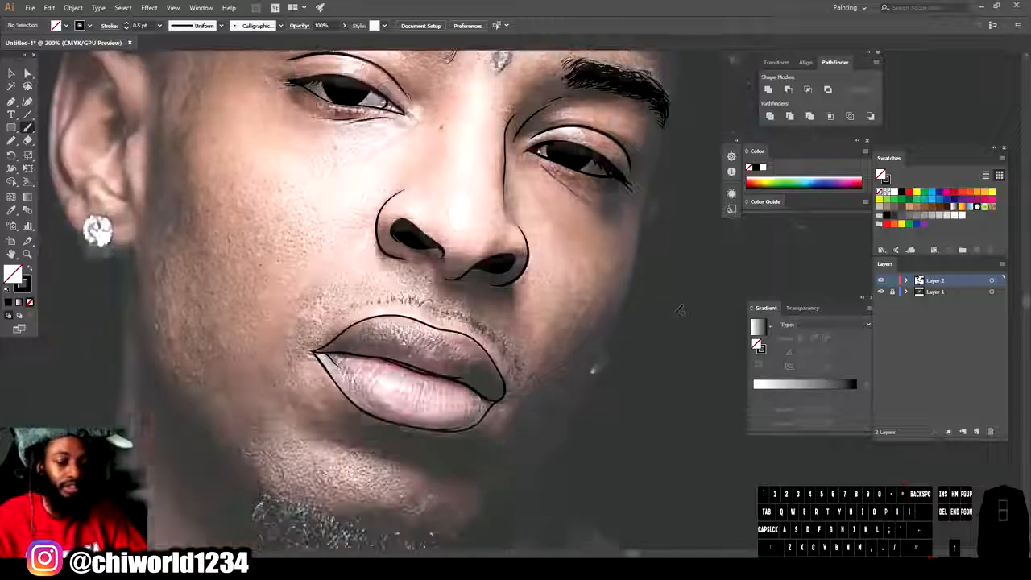
# Step: Set the brush stroke to 1 pt and trace the jawline on both sides of the face
pyautogui.click(160, 25)
pyautogui.click(177, 89)
pyautogui.moveTo(184, 433); pyautogui.dragTo(220, 471)
pyautogui.moveTo(137, 318); pyautogui.dragTo(135, 241)
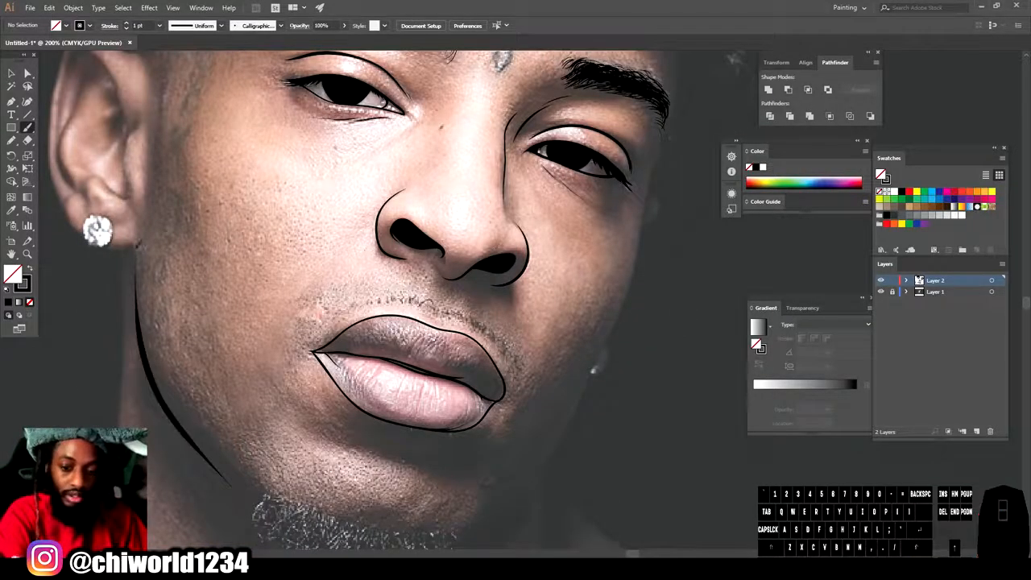
pyautogui.scroll(-2, 464, 499)
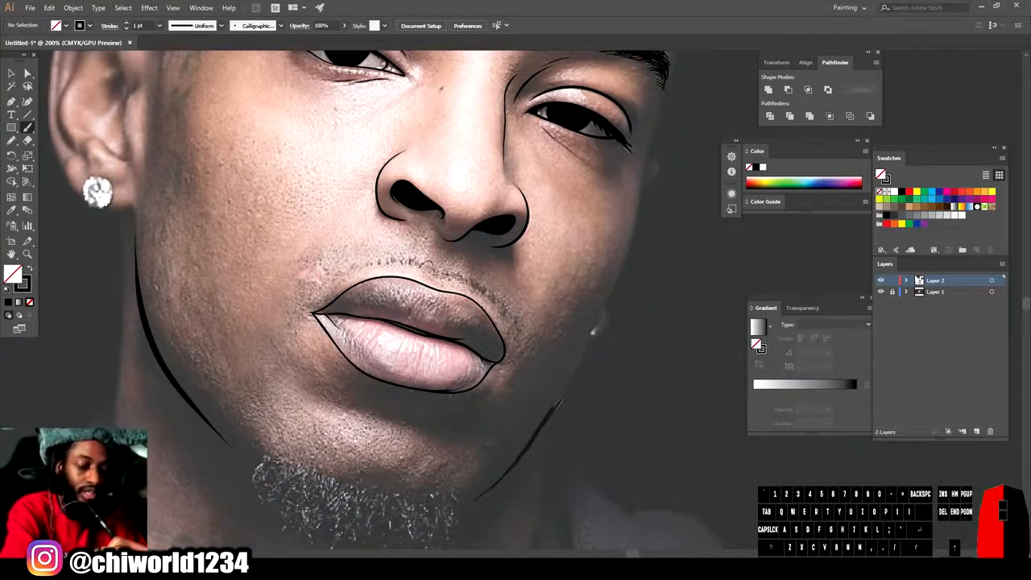
# Step: Outline the ear with its lobe, outer rim and front inner edge, and trace a circle around the earring
pyautogui.hotkey('ctrl', '-')
pyautogui.hotkey('ctrl', '-')
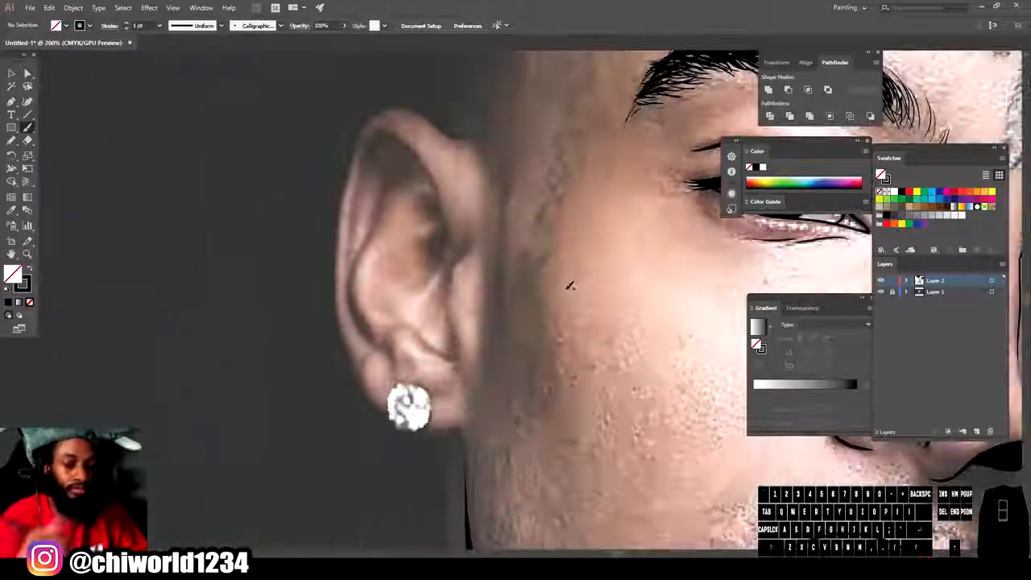
pyautogui.moveTo(403, 434)
pyautogui.mouseDown()
pyautogui.moveTo(436, 412)
pyautogui.moveTo(385, 396)
pyautogui.moveTo(407, 434)
pyautogui.moveTo(451, 435)
pyautogui.moveTo(464, 423)
pyautogui.mouseUp()
pyautogui.moveTo(383, 412); pyautogui.dragTo(363, 396)
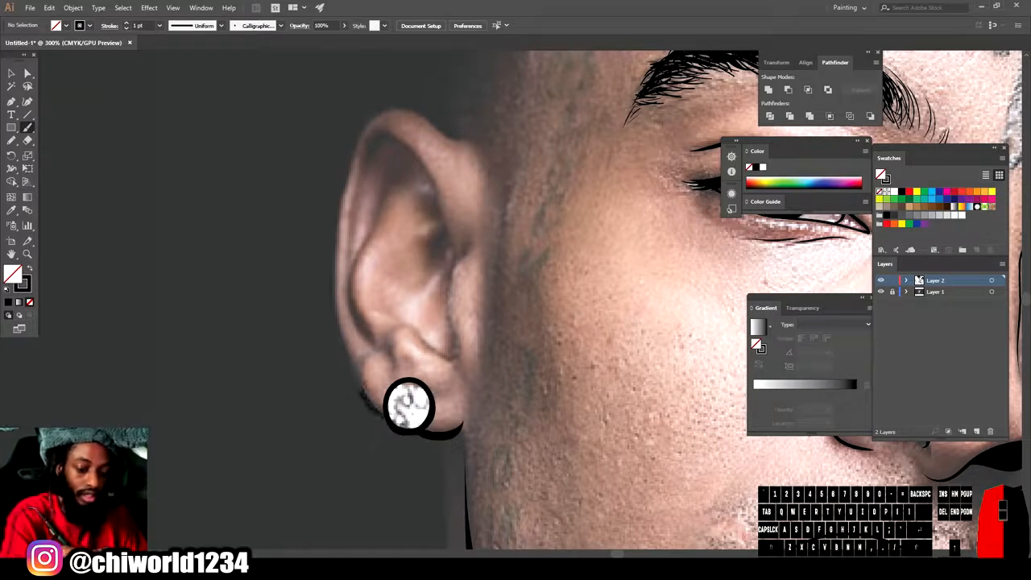
pyautogui.moveTo(394, 107); pyautogui.dragTo(468, 143)
pyautogui.scroll(1, 467, 147)
pyautogui.moveTo(459, 383)
pyautogui.mouseDown()
pyautogui.moveTo(452, 300)
pyautogui.moveTo(468, 274)
pyautogui.mouseUp()
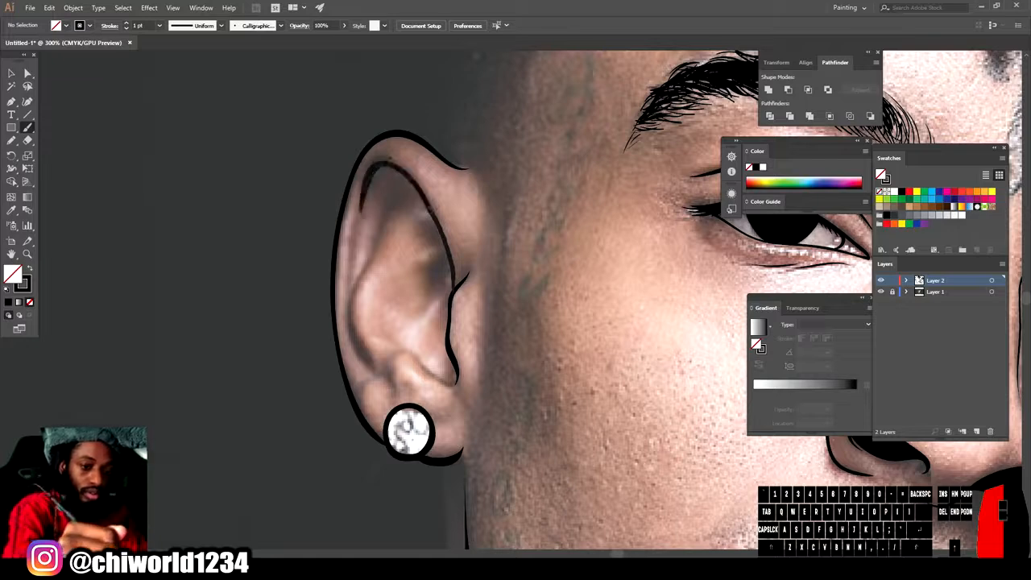
# Step: Trace the inner folds of the ear with short tapered strokes and add a small accent line on the lobe
pyautogui.moveTo(371, 167); pyautogui.dragTo(349, 270)
pyautogui.moveTo(373, 369); pyautogui.dragTo(347, 306)
pyautogui.moveTo(391, 203); pyautogui.dragTo(404, 189)
pyautogui.moveTo(406, 257)
pyautogui.mouseDown()
pyautogui.moveTo(423, 250)
pyautogui.moveTo(435, 222)
pyautogui.mouseUp()
pyautogui.moveTo(449, 260); pyautogui.dragTo(415, 311)
pyautogui.moveTo(383, 358)
pyautogui.mouseDown()
pyautogui.moveTo(405, 345)
pyautogui.moveTo(451, 382)
pyautogui.mouseUp()
pyautogui.moveTo(391, 396); pyautogui.dragTo(388, 368)
pyautogui.moveTo(434, 423); pyautogui.dragTo(450, 419)
pyautogui.moveTo(357, 391)
pyautogui.mouseDown()
pyautogui.moveTo(395, 326)
pyautogui.moveTo(404, 337)
pyautogui.moveTo(388, 322)
pyautogui.moveTo(386, 291)
pyautogui.mouseUp()
pyautogui.moveTo(390, 290); pyautogui.dragTo(448, 259)
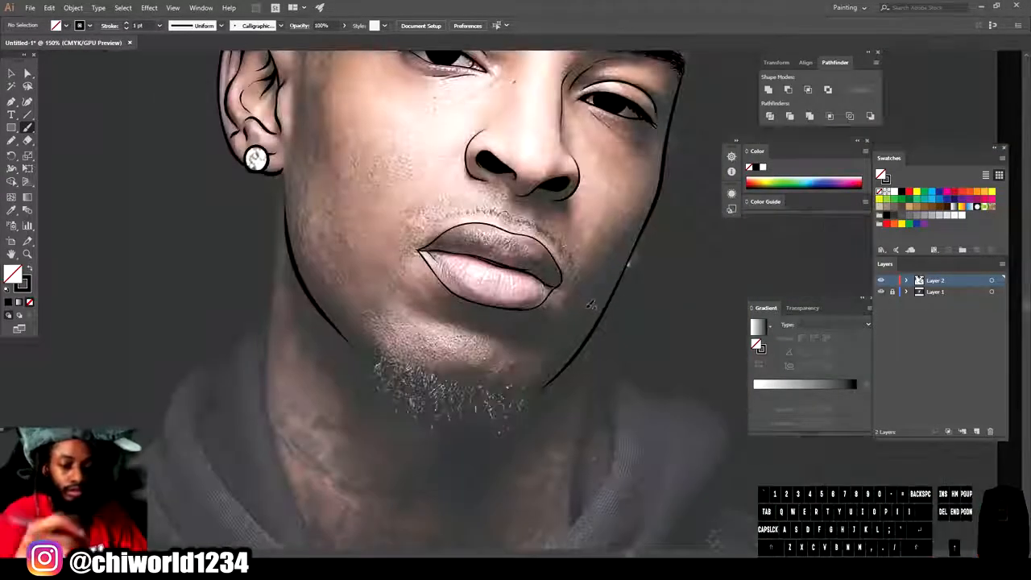
# Step: Trace both sides of the neck, from the earlobe and the right-hand jawline down towards the hood
pyautogui.moveTo(275, 171); pyautogui.dragTo(266, 351)
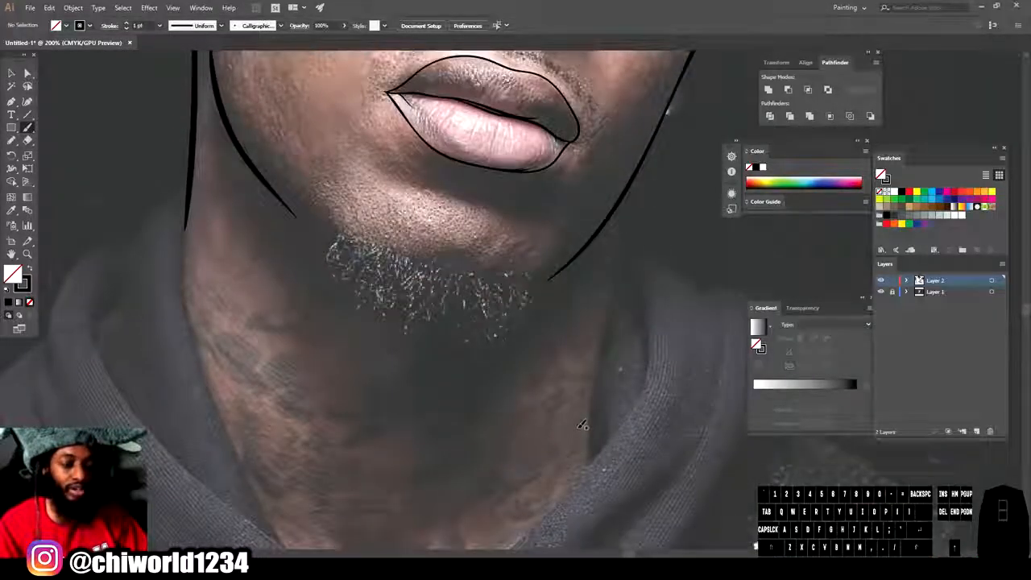
pyautogui.scroll(-2, 582, 425)
pyautogui.scroll(-1, 626, 149)
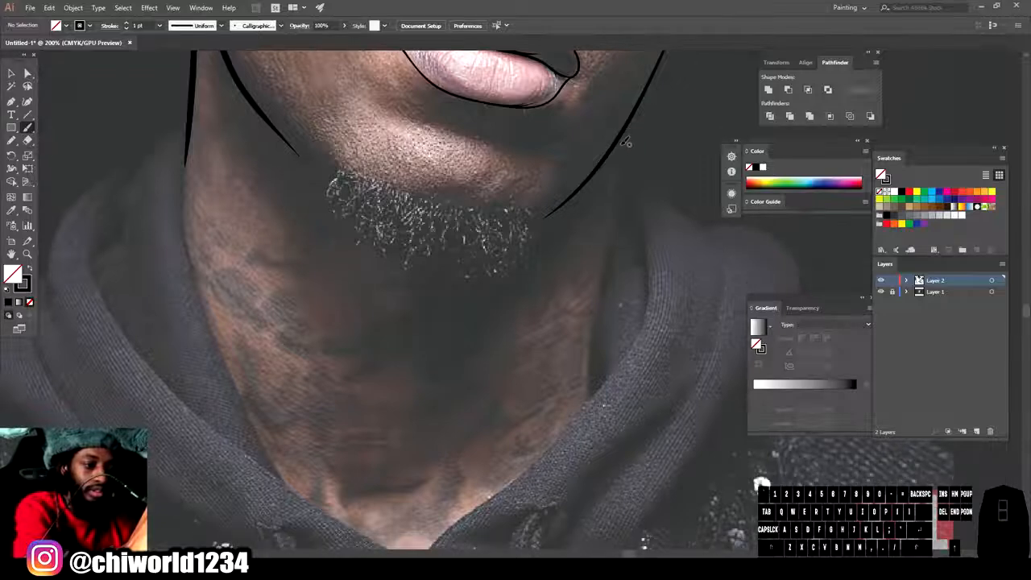
pyautogui.moveTo(620, 135); pyautogui.dragTo(620, 137)
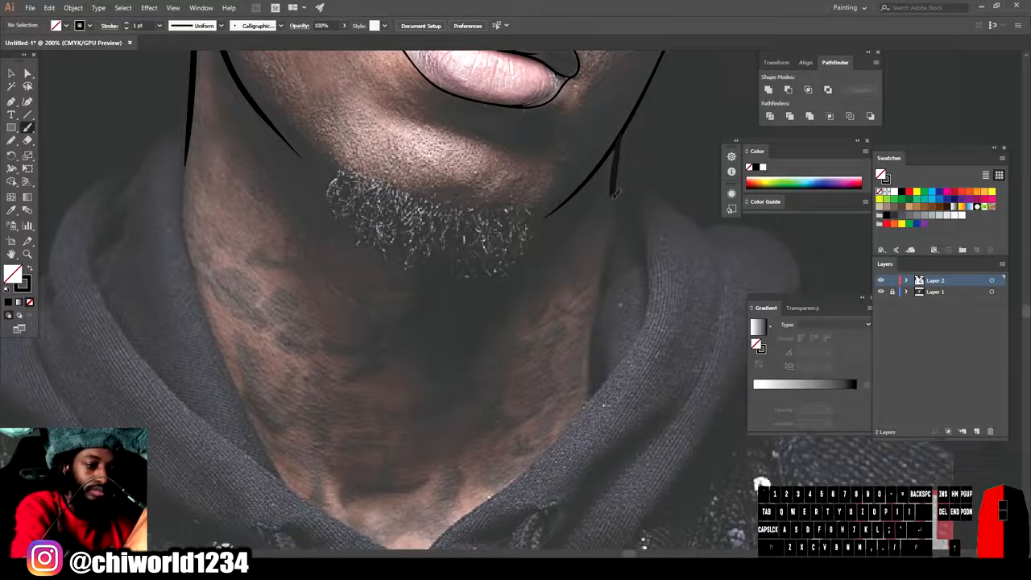
pyautogui.moveTo(599, 354); pyautogui.dragTo(597, 377)
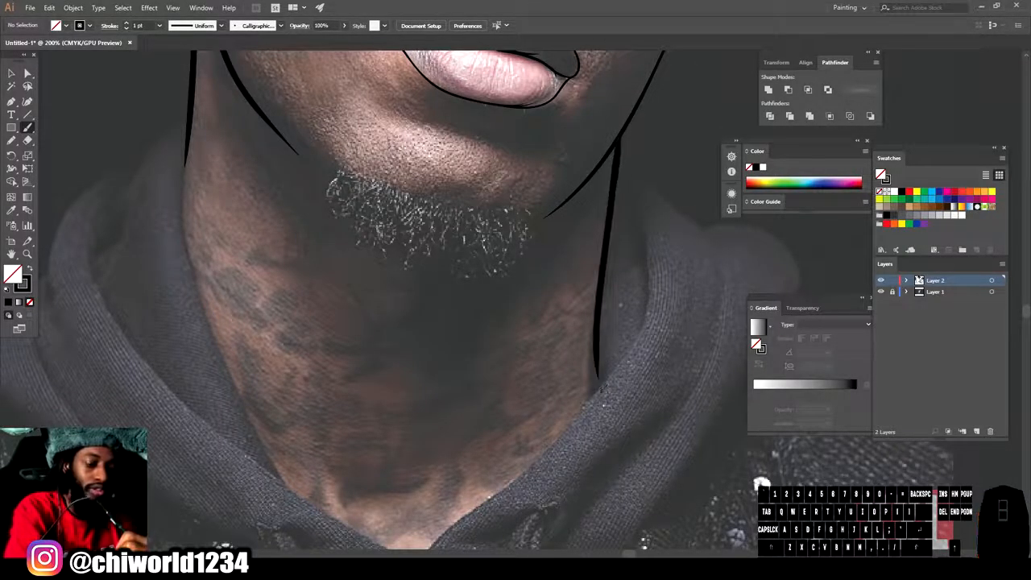
pyautogui.moveTo(186, 145); pyautogui.dragTo(183, 258)
# Step: Hide the photo on Layer 1 to review the face and neck line art by itself, and show the photo again
pyautogui.hotkey('ctrl', '-')
pyautogui.hotkey('ctrl', '-')
pyautogui.hotkey('ctrl', '-')
pyautogui.click(881, 292)
pyautogui.hotkey('ctrl', '=')
pyautogui.hotkey('ctrl', '=')
pyautogui.hotkey('ctrl', '=')
pyautogui.click(881, 292)
# Step: Draw a wavy dripping edge across the base of the neck, with a second drip contour above it
pyautogui.moveTo(597, 348); pyautogui.dragTo(539, 456)
pyautogui.moveTo(538, 469)
pyautogui.mouseDown()
pyautogui.moveTo(335, 371)
pyautogui.moveTo(260, 325)
pyautogui.moveTo(199, 335)
pyautogui.moveTo(191, 357)
pyautogui.moveTo(179, 226)
pyautogui.mouseUp()
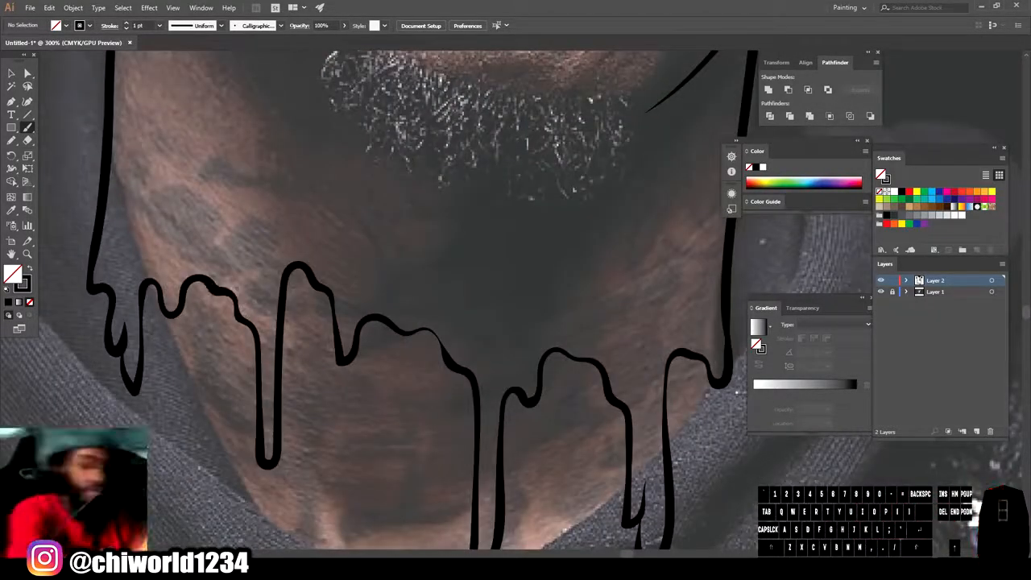
pyautogui.moveTo(701, 355)
pyautogui.mouseDown()
pyautogui.moveTo(493, 282)
pyautogui.moveTo(339, 290)
pyautogui.moveTo(140, 253)
pyautogui.mouseUp()
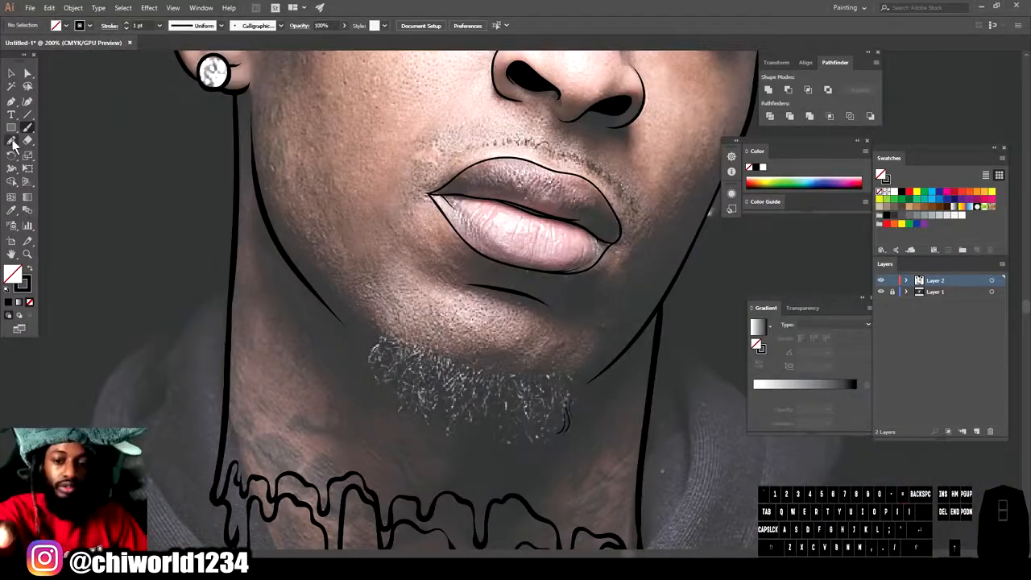
# Step: Swap to a black fill without stroke and draw the chin beard as a solid shape with jagged edges using the Pencil tool
pyautogui.click(31, 269)
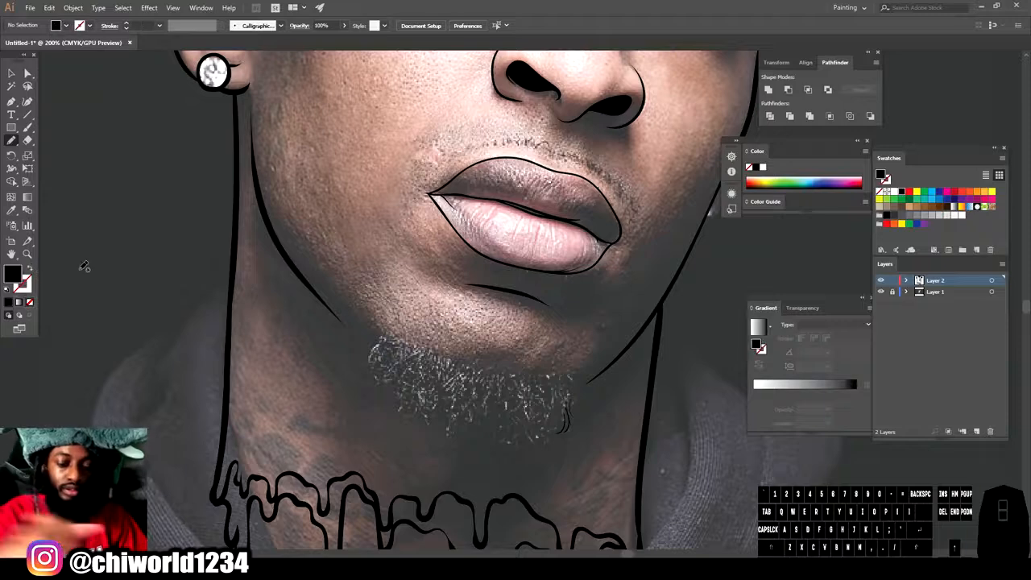
pyautogui.moveTo(571, 400); pyautogui.dragTo(574, 390)
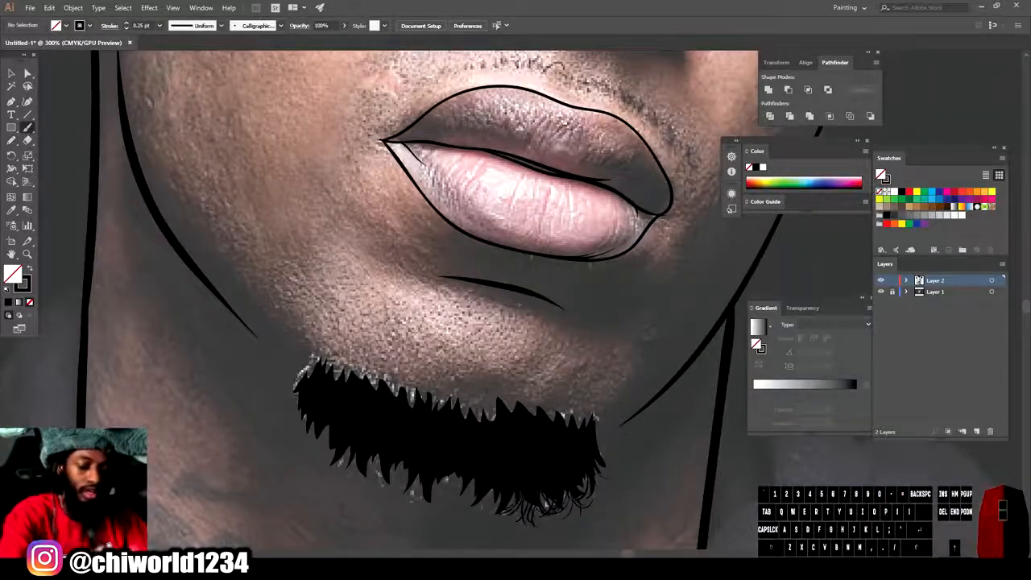
# Step: Paint fine 0.25 pt hair strokes along the beard's lower edge and around its left-hand end
pyautogui.moveTo(493, 493); pyautogui.dragTo(503, 523)
pyautogui.moveTo(469, 484)
pyautogui.mouseDown()
pyautogui.moveTo(482, 512)
pyautogui.moveTo(452, 506)
pyautogui.mouseUp()
pyautogui.moveTo(403, 478); pyautogui.dragTo(414, 499)
pyautogui.moveTo(385, 463); pyautogui.dragTo(393, 490)
pyautogui.moveTo(359, 458)
pyautogui.mouseDown()
pyautogui.moveTo(352, 490)
pyautogui.moveTo(322, 467)
pyautogui.mouseUp()
pyautogui.moveTo(311, 432)
pyautogui.mouseDown()
pyautogui.moveTo(290, 440)
pyautogui.moveTo(279, 428)
pyautogui.mouseUp()
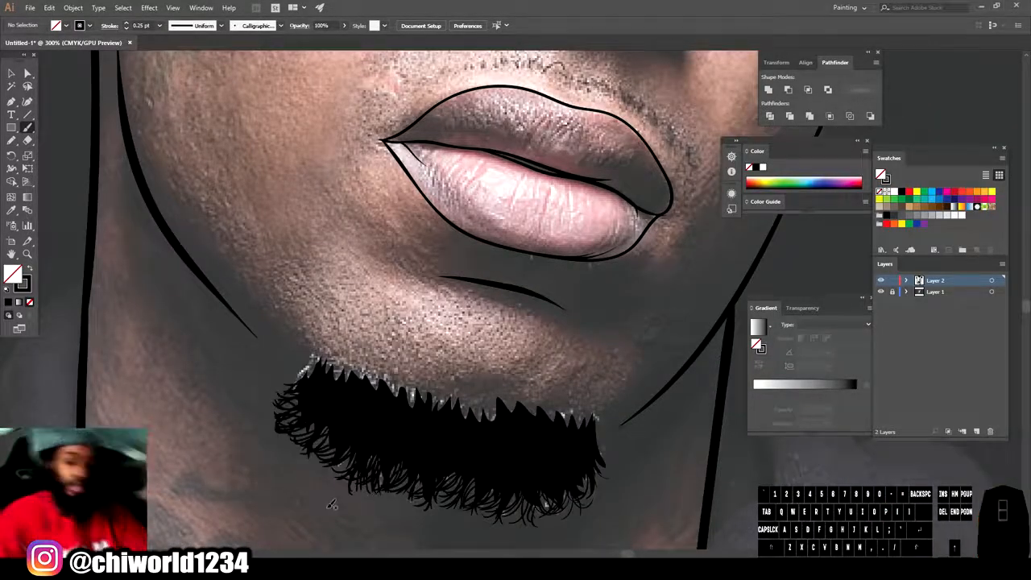
# Step: Add fine curved hair strokes to the beard's right-hand end and thicken the hairs along its lower right edge
pyautogui.moveTo(598, 364); pyautogui.dragTo(609, 407)
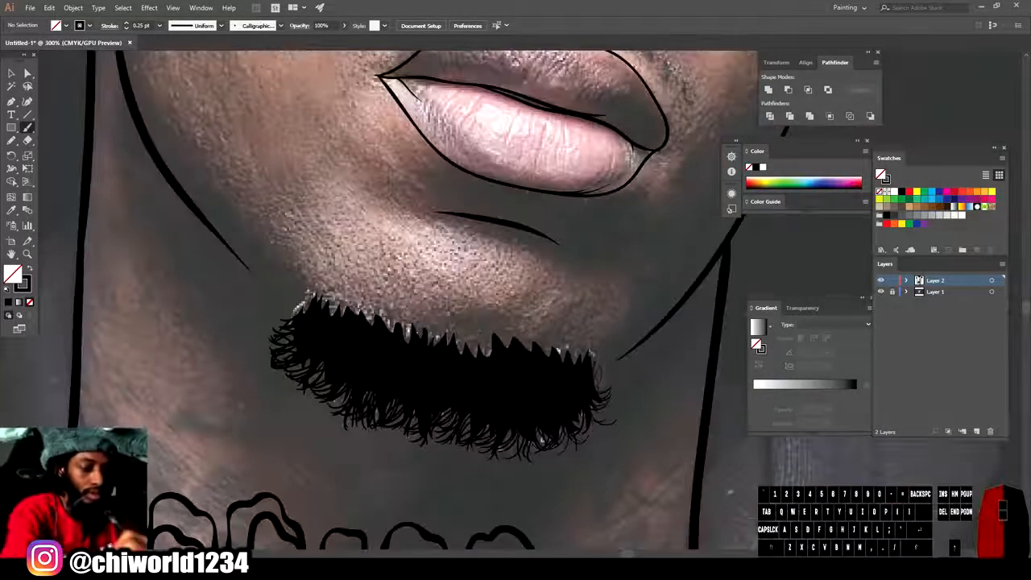
pyautogui.moveTo(594, 345); pyautogui.dragTo(606, 390)
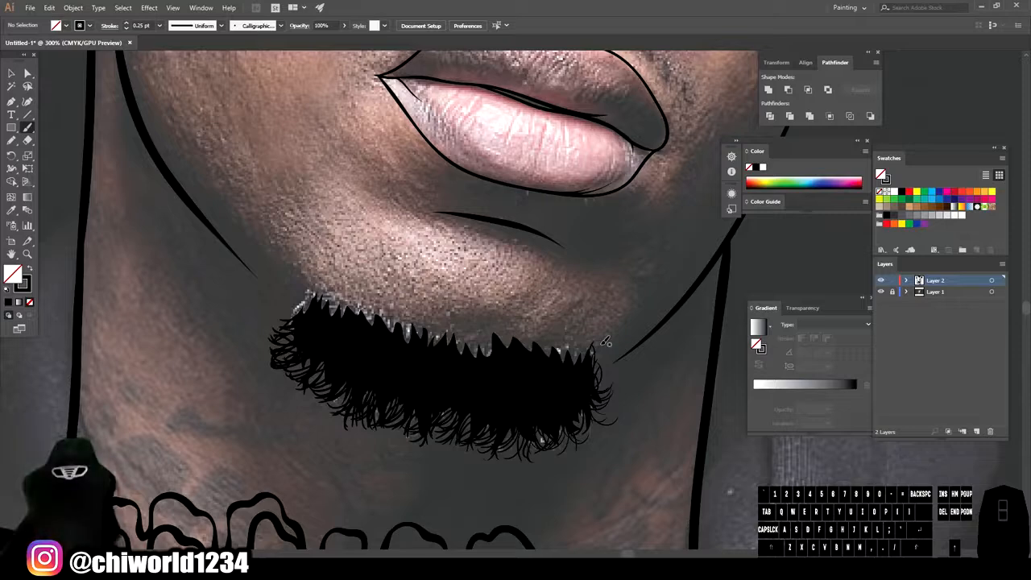
pyautogui.moveTo(590, 415); pyautogui.dragTo(567, 461)
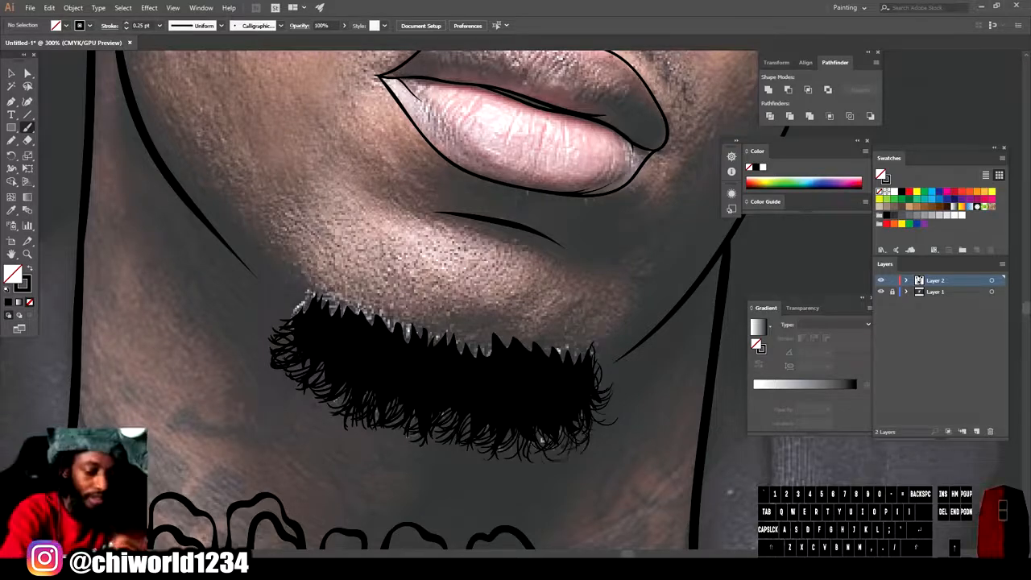
pyautogui.moveTo(501, 435); pyautogui.dragTo(515, 462)
pyautogui.moveTo(475, 443); pyautogui.dragTo(492, 458)
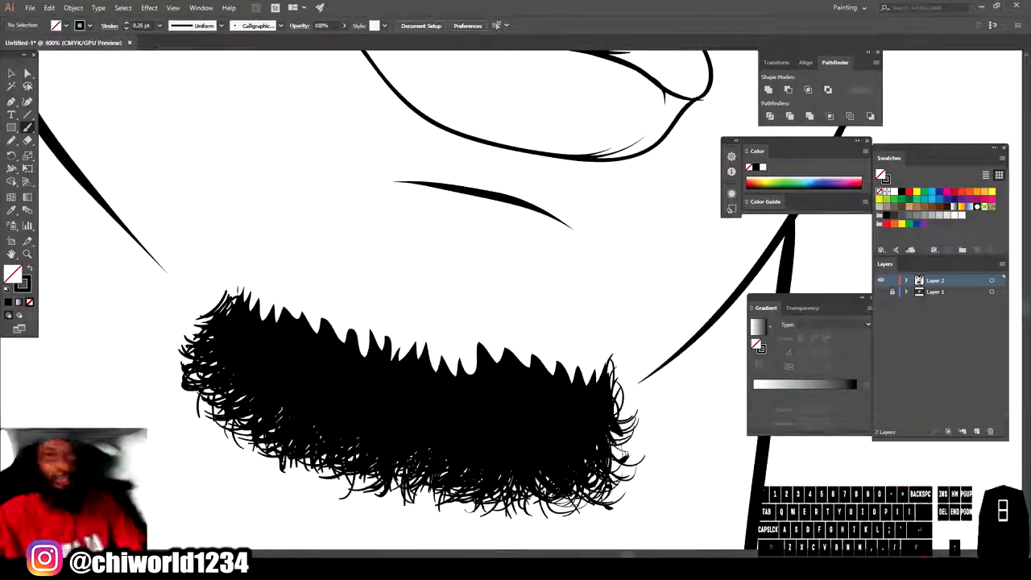
# Step: Add fine 0.25 pt hair strokes to the beard's right-hand end and lower edge, and along its jagged upper edge
pyautogui.moveTo(617, 390); pyautogui.dragTo(629, 451)
pyautogui.moveTo(522, 491); pyautogui.dragTo(538, 508)
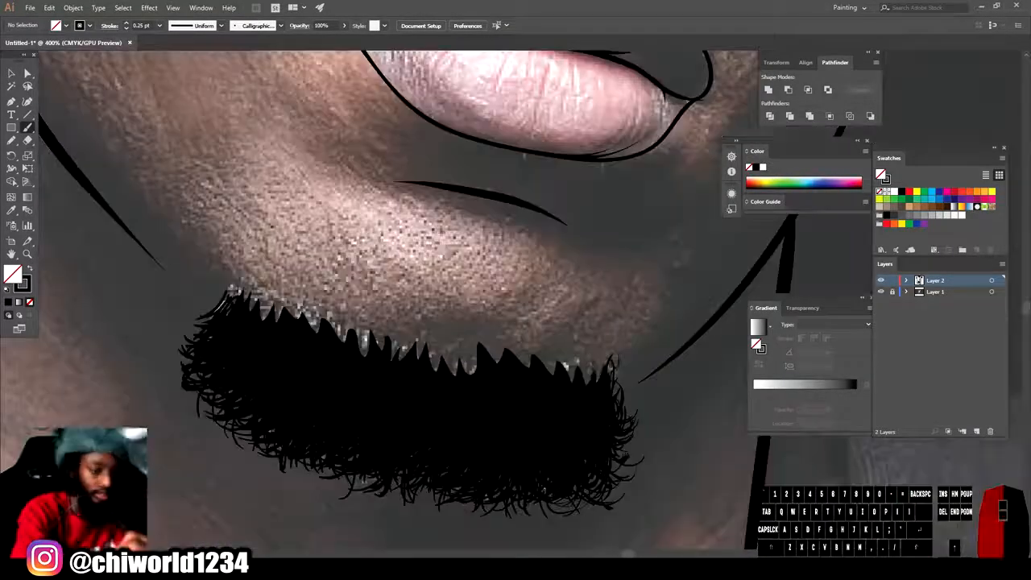
pyautogui.moveTo(589, 382); pyautogui.dragTo(604, 358)
pyautogui.moveTo(580, 371); pyautogui.dragTo(563, 356)
pyautogui.moveTo(554, 372); pyautogui.dragTo(542, 354)
pyautogui.moveTo(470, 373); pyautogui.dragTo(463, 350)
pyautogui.moveTo(237, 303); pyautogui.dragTo(230, 275)
pyautogui.moveTo(446, 370); pyautogui.dragTo(435, 346)
pyautogui.moveTo(409, 360); pyautogui.dragTo(393, 343)
pyautogui.moveTo(368, 348)
pyautogui.mouseDown()
pyautogui.moveTo(364, 327)
pyautogui.moveTo(332, 317)
pyautogui.mouseUp()
pyautogui.moveTo(323, 332); pyautogui.dragTo(305, 307)
pyautogui.moveTo(299, 321); pyautogui.dragTo(284, 299)
pyautogui.moveTo(271, 317); pyautogui.dragTo(259, 296)
pyautogui.moveTo(575, 379); pyautogui.dragTo(565, 357)
pyautogui.moveTo(552, 373); pyautogui.dragTo(544, 357)
pyautogui.moveTo(529, 364); pyautogui.dragTo(510, 349)
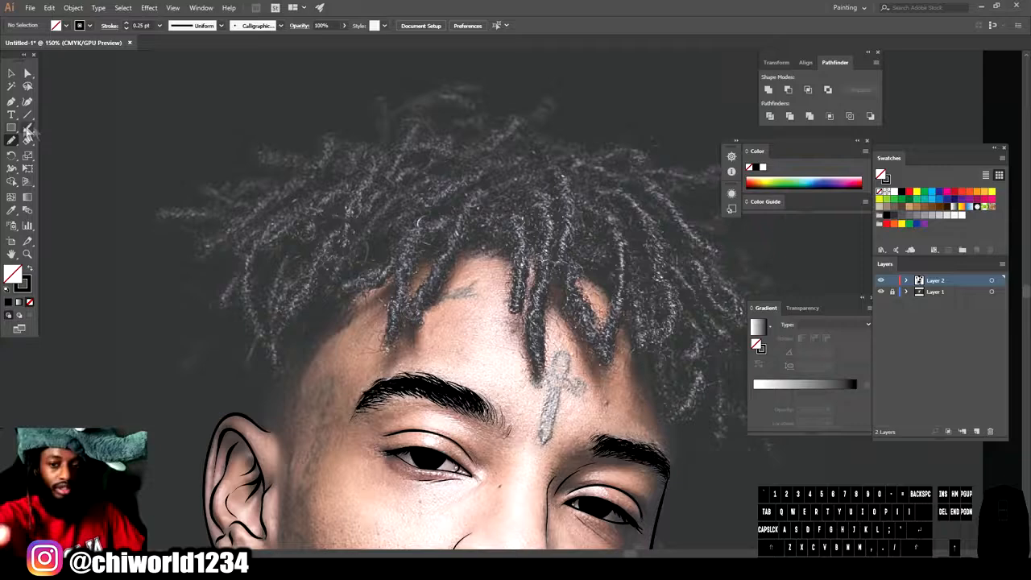
# Step: Swap to a black fill without stroke and pencil the central hair mass with the locks over the left-hand forehead
pyautogui.click(32, 270)
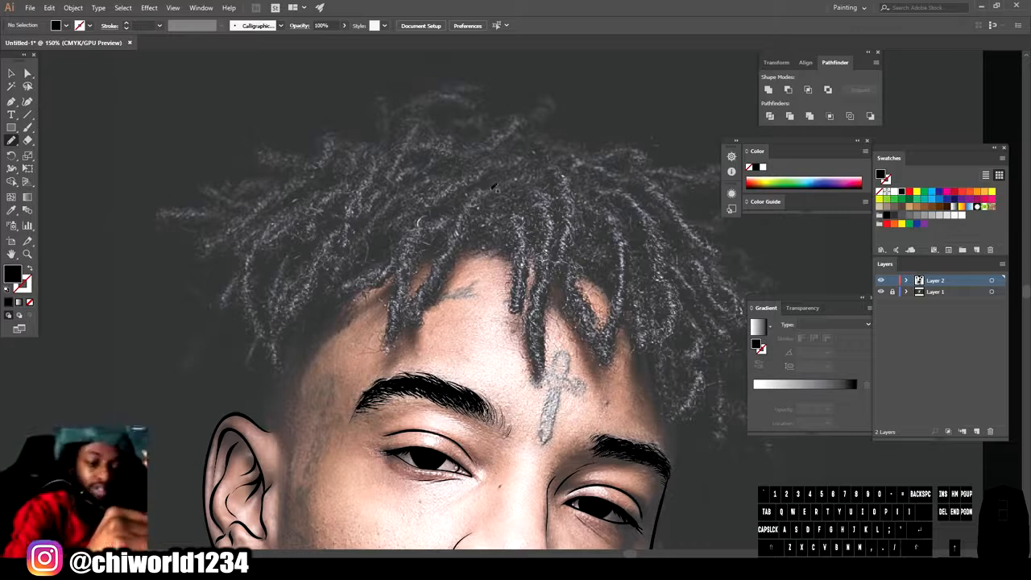
pyautogui.moveTo(503, 205); pyautogui.dragTo(499, 214)
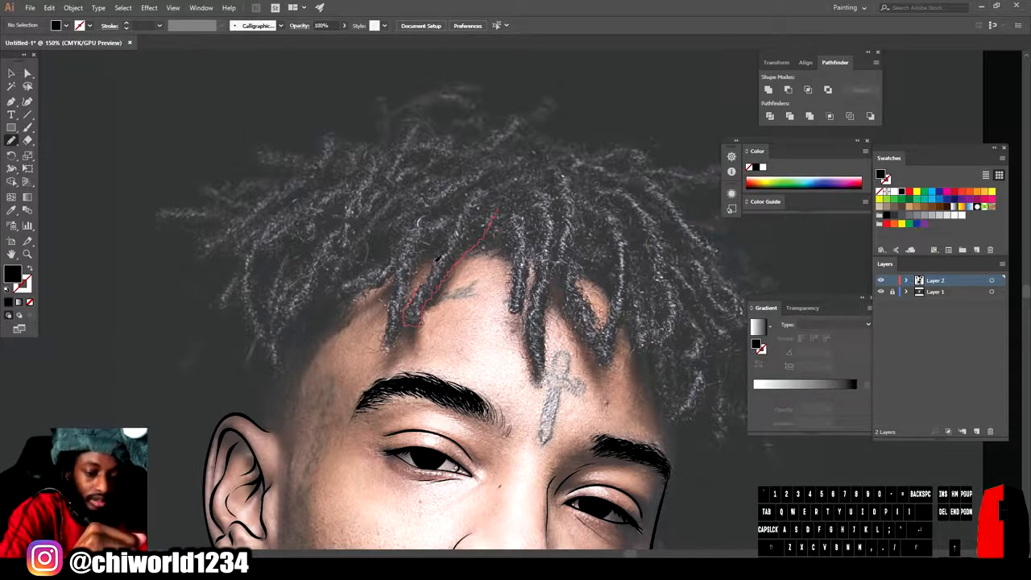
pyautogui.moveTo(384, 290)
pyautogui.mouseDown()
pyautogui.moveTo(499, 209)
pyautogui.moveTo(484, 250)
pyautogui.moveTo(467, 254)
pyautogui.mouseUp()
pyautogui.moveTo(368, 276); pyautogui.dragTo(312, 322)
pyautogui.moveTo(654, 145); pyautogui.dragTo(516, 239)
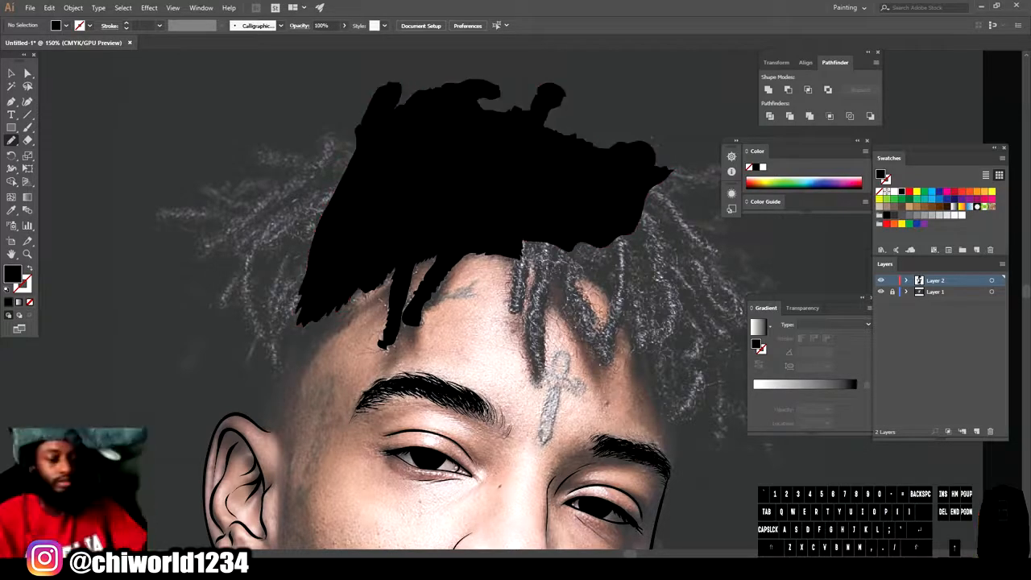
# Step: Draw the solid black locks over the middle and right of the forehead and fill the right-hand side of the hair
pyautogui.hscroll(3, 522, 256)
pyautogui.click(881, 292)
pyautogui.click(880, 292)
pyautogui.scroll(1, 523, 256)
pyautogui.moveTo(317, 251); pyautogui.dragTo(332, 277)
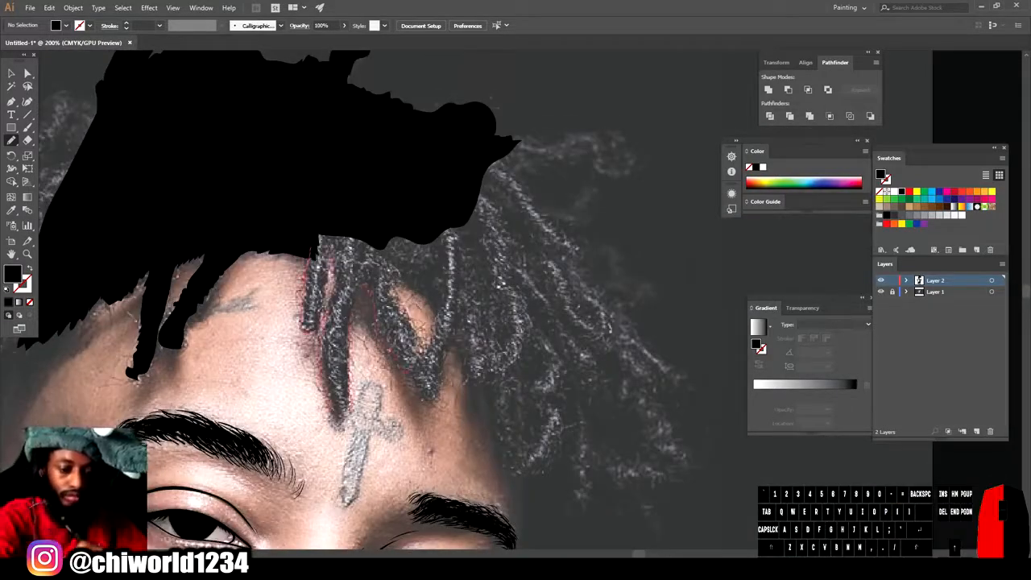
pyautogui.moveTo(440, 390); pyautogui.dragTo(317, 243)
pyautogui.moveTo(455, 314)
pyautogui.mouseDown()
pyautogui.moveTo(483, 394)
pyautogui.moveTo(483, 211)
pyautogui.mouseUp()
pyautogui.hotkey('ctrl', 'z')
pyautogui.moveTo(517, 387); pyautogui.dragTo(516, 322)
pyautogui.moveTo(459, 258)
pyautogui.mouseDown()
pyautogui.moveTo(563, 387)
pyautogui.moveTo(453, 213)
pyautogui.mouseUp()
pyautogui.scroll(-2, 597, 270)
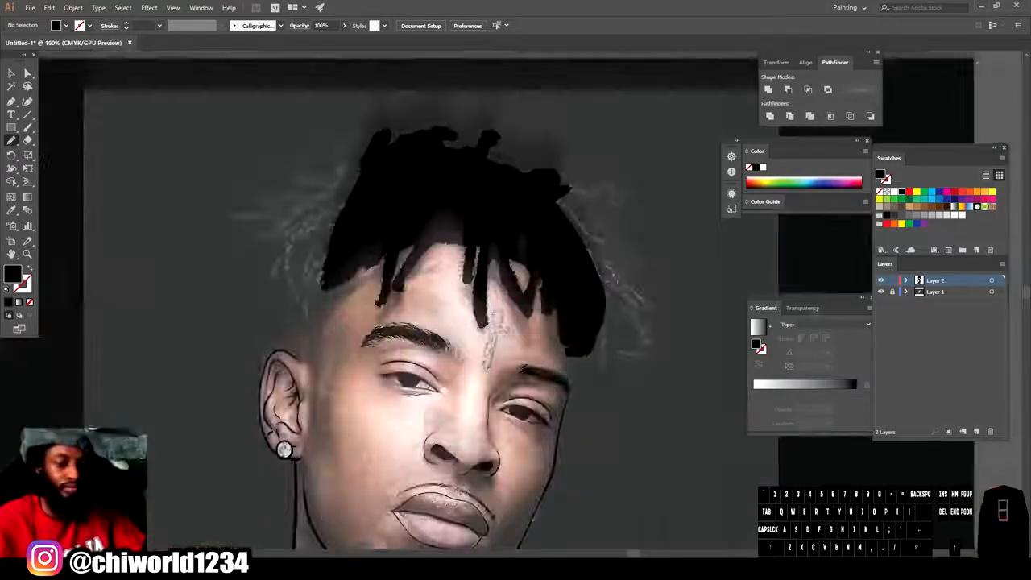
# Step: Draw the left-hand side of the hair as a solid black shape with individual dreadlocks sticking outward
pyautogui.scroll(1, 266, 230)
pyautogui.moveTo(660, 210); pyautogui.dragTo(413, 370)
pyautogui.moveTo(326, 323); pyautogui.dragTo(324, 185)
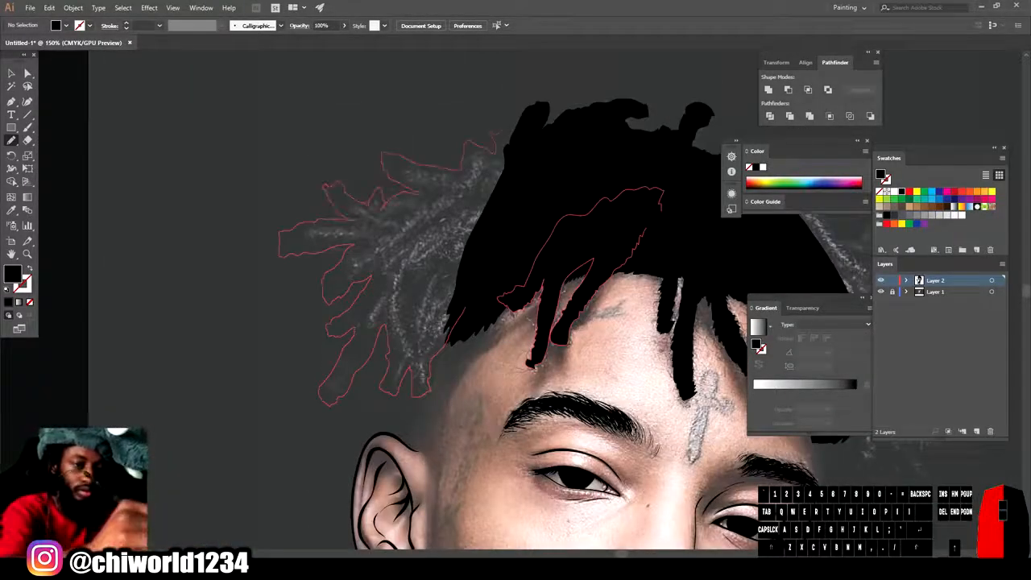
pyautogui.moveTo(496, 137); pyautogui.dragTo(510, 150)
pyautogui.scroll(-2, 373, 284)
pyautogui.click(881, 292)
pyautogui.click(881, 292)
# Step: Draw the outer dreadlocks on the right-hand side of the head as a solid black pencil shape
pyautogui.scroll(2, 661, 334)
pyautogui.moveTo(427, 127); pyautogui.dragTo(539, 123)
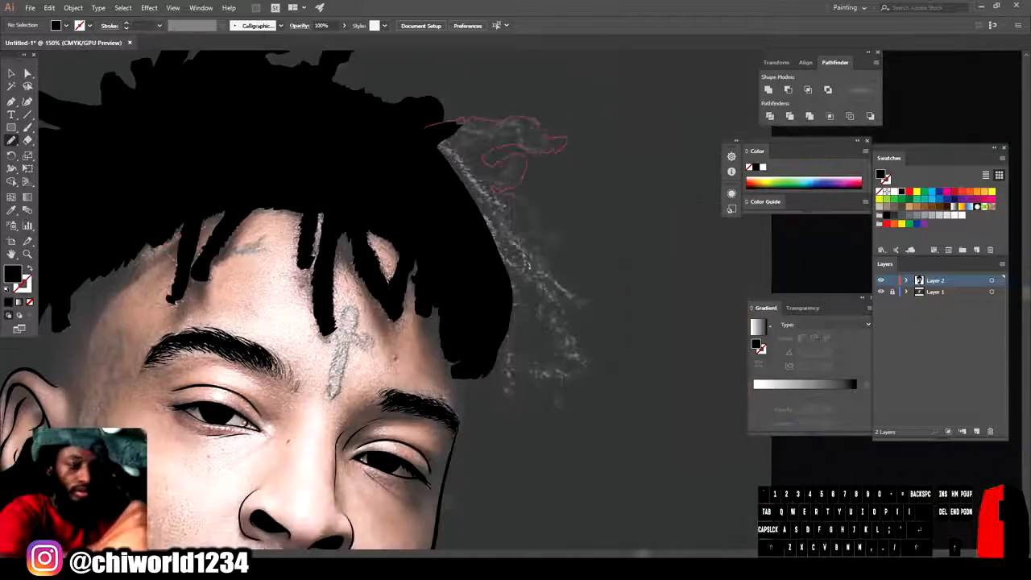
pyautogui.moveTo(484, 406); pyautogui.dragTo(440, 136)
pyautogui.hotkey('ctrl', '-')
pyautogui.hotkey('ctrl', '-')
pyautogui.hotkey('ctrl', '-')
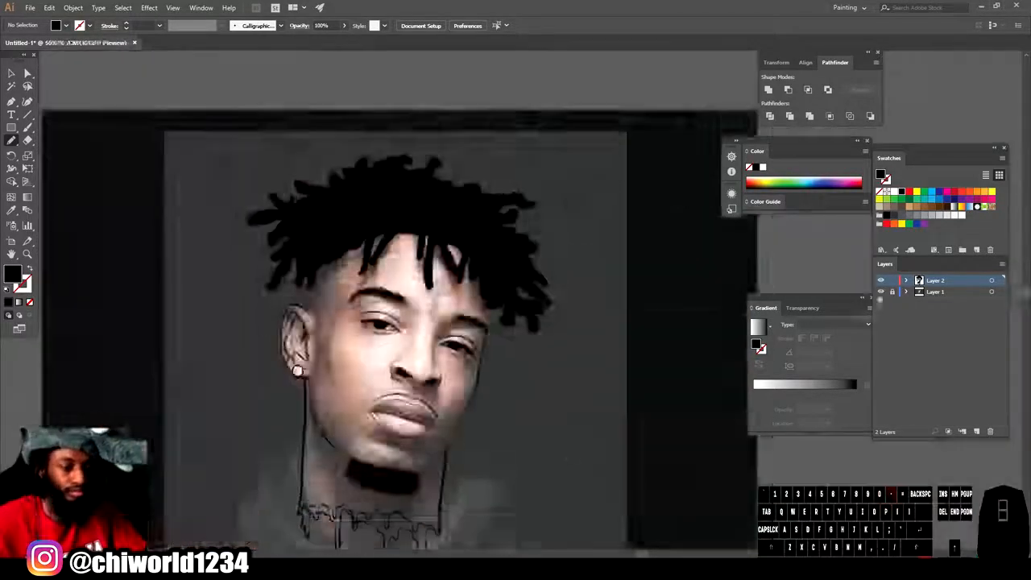
pyautogui.hotkey('ctrl', '=')
pyautogui.hotkey('ctrl', '=')
pyautogui.hotkey('ctrl', '=')
# Step: Swap to a 1 pt black brush stroke and connect the hair to the top of the ear and to the right-hand face contour
pyautogui.press('b')
pyautogui.hotkey('shift', 'x')
pyautogui.hotkey('ctrl', '=')
pyautogui.hotkey('ctrl', '=')
pyautogui.hotkey('ctrl', '=')
pyautogui.moveTo(313, 278); pyautogui.dragTo(311, 474)
pyautogui.hotkey('ctrl', '-')
pyautogui.hotkey('ctrl', '-')
pyautogui.hotkey('ctrl', '-')
pyautogui.hotkey('ctrl', '-')
pyautogui.click(882, 292)
pyautogui.click(881, 292)
pyautogui.hotkey('ctrl', '=')
pyautogui.moveTo(656, 389); pyautogui.dragTo(718, 350)
pyautogui.hotkey('ctrl', '=')
pyautogui.hotkey('ctrl', '=')
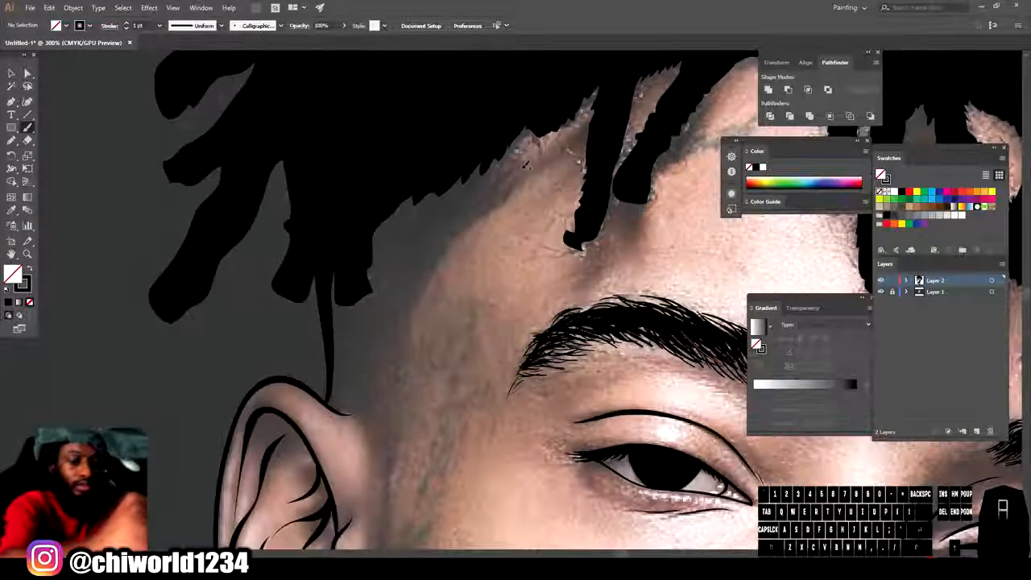
# Step: Paint rows of short slanted 1 pt hair strokes below the hairline at the left-hand temple
pyautogui.moveTo(522, 176); pyautogui.dragTo(494, 200)
pyautogui.moveTo(610, 243); pyautogui.dragTo(597, 264)
pyautogui.moveTo(602, 247); pyautogui.dragTo(581, 266)
pyautogui.moveTo(585, 250); pyautogui.dragTo(560, 275)
pyautogui.moveTo(562, 257)
pyautogui.mouseDown()
pyautogui.moveTo(550, 276)
pyautogui.moveTo(487, 301)
pyautogui.mouseUp()
pyautogui.moveTo(488, 292); pyautogui.dragTo(473, 307)
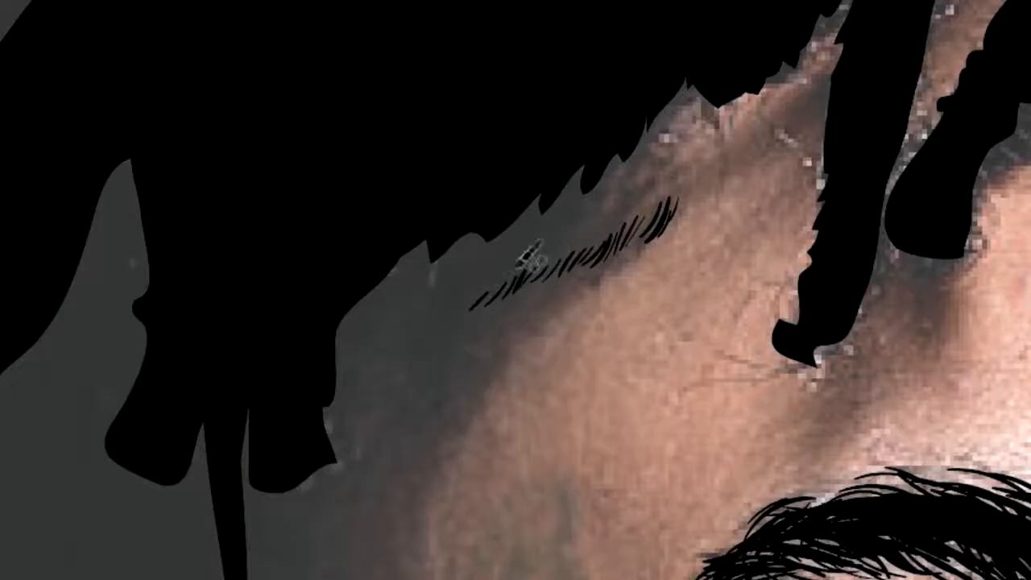
pyautogui.moveTo(663, 192)
pyautogui.mouseDown()
pyautogui.moveTo(626, 223)
pyautogui.moveTo(642, 227)
pyautogui.moveTo(627, 232)
pyautogui.mouseUp()
pyautogui.moveTo(622, 195); pyautogui.dragTo(605, 234)
pyautogui.moveTo(612, 201); pyautogui.dragTo(587, 248)
pyautogui.moveTo(595, 216); pyautogui.dragTo(574, 254)
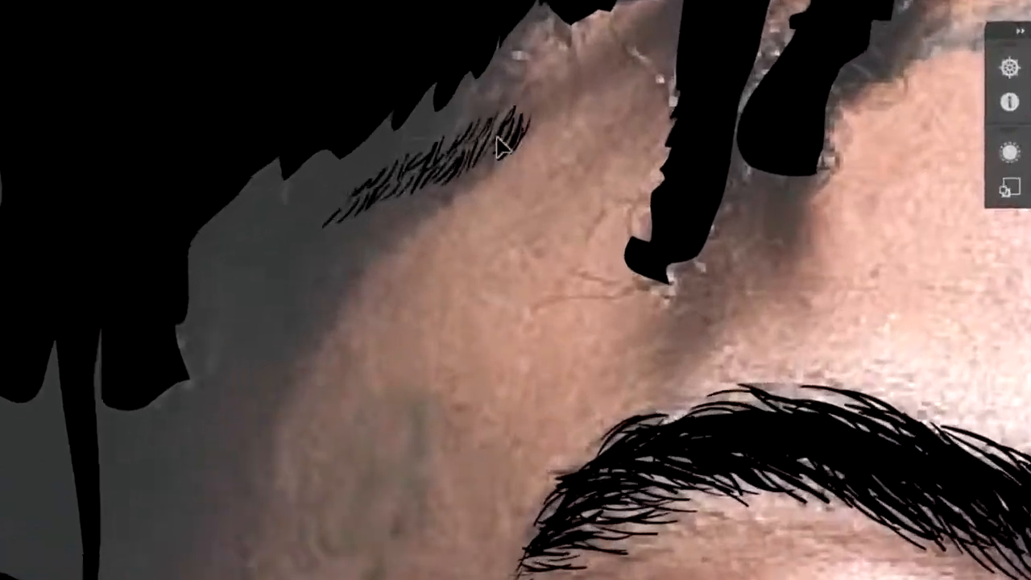
# Step: Select the short temple hairs and place copies along the hairline to fill the fade down towards the ear
pyautogui.moveTo(530, 120); pyautogui.dragTo(531, 119)
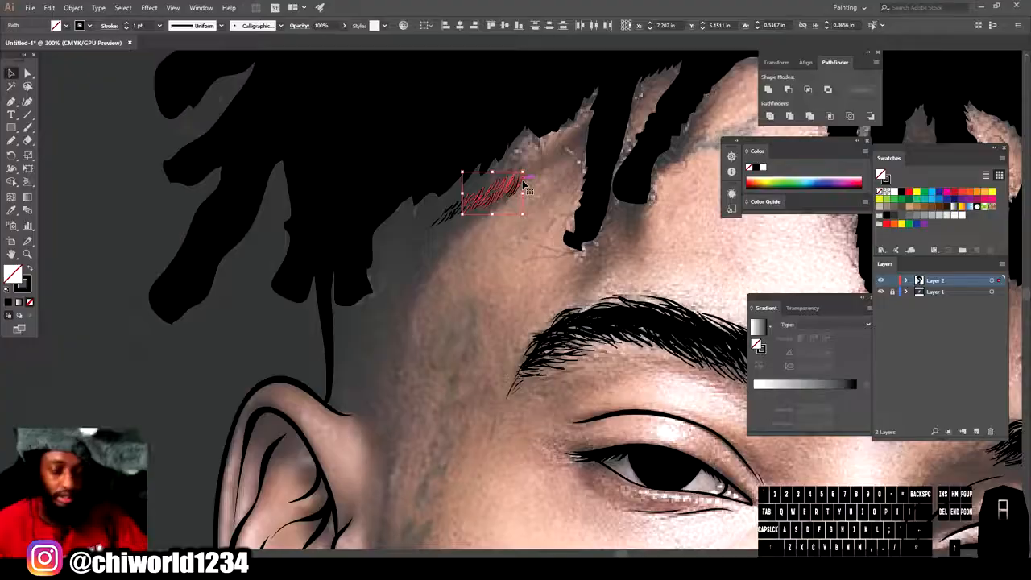
pyautogui.moveTo(507, 193)
pyautogui.mouseDown()
pyautogui.moveTo(493, 176)
pyautogui.moveTo(515, 130)
pyautogui.moveTo(475, 165)
pyautogui.moveTo(490, 145)
pyautogui.moveTo(469, 182)
pyautogui.mouseUp()
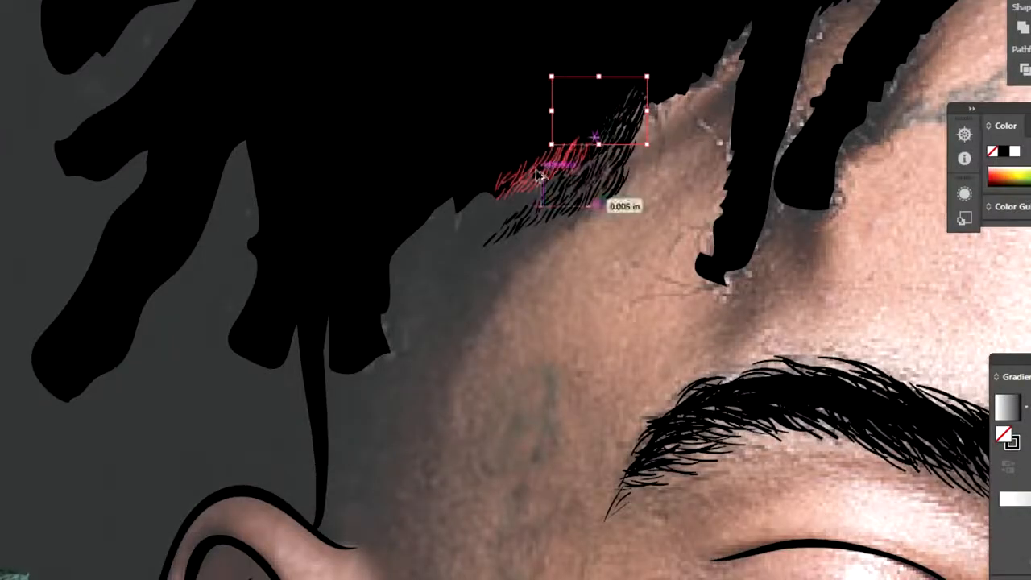
pyautogui.moveTo(540, 176)
pyautogui.mouseDown()
pyautogui.moveTo(548, 184)
pyautogui.moveTo(511, 195)
pyautogui.moveTo(510, 173)
pyautogui.moveTo(519, 211)
pyautogui.moveTo(457, 206)
pyautogui.moveTo(451, 220)
pyautogui.moveTo(479, 228)
pyautogui.moveTo(485, 203)
pyautogui.moveTo(475, 251)
pyautogui.moveTo(497, 235)
pyautogui.moveTo(448, 208)
pyautogui.moveTo(372, 321)
pyautogui.moveTo(378, 311)
pyautogui.moveTo(359, 313)
pyautogui.moveTo(449, 200)
pyautogui.moveTo(571, 180)
pyautogui.moveTo(577, 206)
pyautogui.moveTo(470, 274)
pyautogui.moveTo(440, 259)
pyautogui.moveTo(428, 292)
pyautogui.moveTo(405, 295)
pyautogui.moveTo(403, 310)
pyautogui.moveTo(403, 300)
pyautogui.moveTo(359, 319)
pyautogui.mouseUp()
pyautogui.click(74, 495)
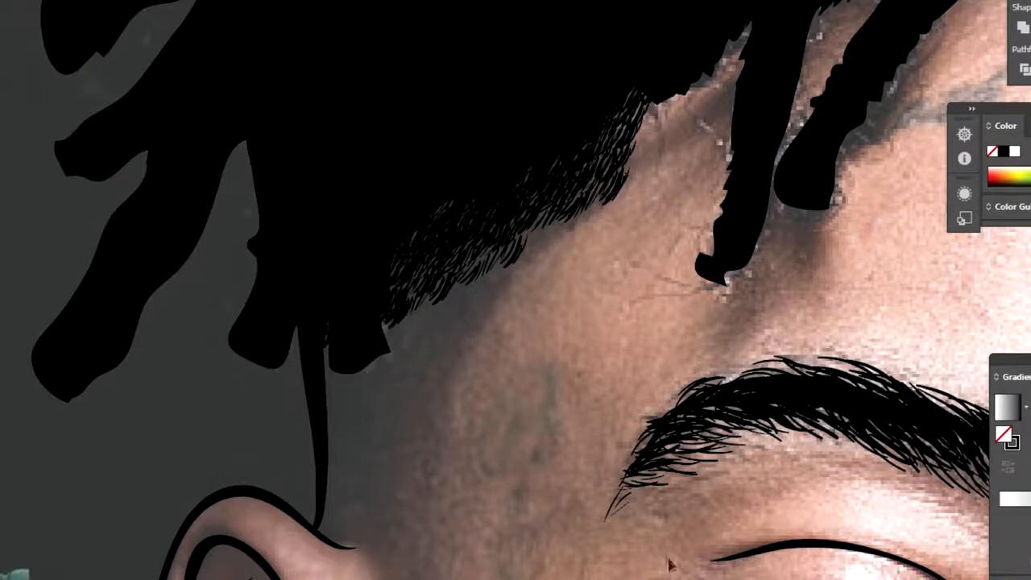
# Step: Hide and show the photo layer to check the hair and temple fade against the whole drawing
pyautogui.hotkey('ctrl', '-')
pyautogui.hotkey('ctrl', '-')
pyautogui.hotkey('ctrl', '-')
pyautogui.hotkey('ctrl', '-')
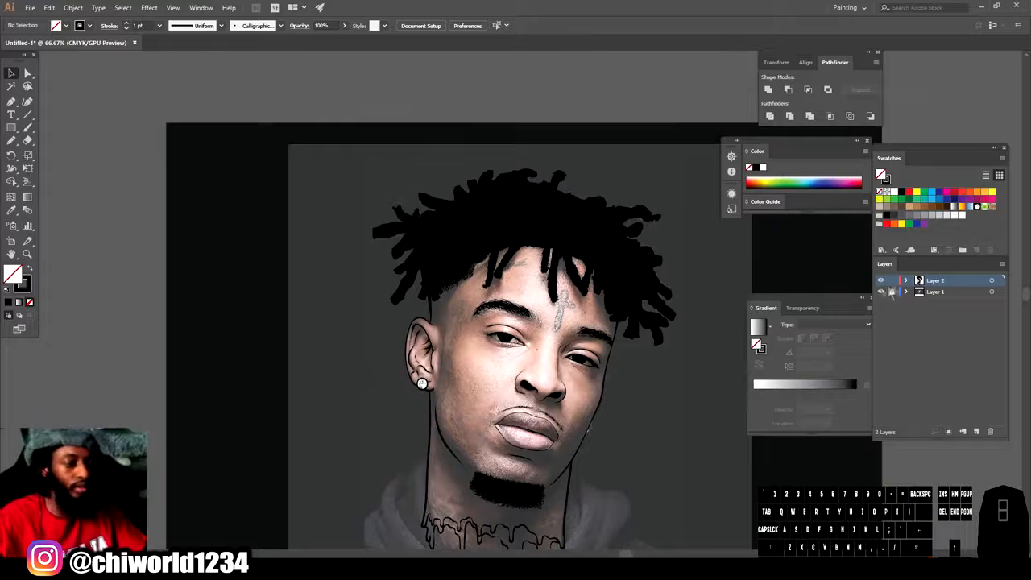
pyautogui.click(881, 291)
pyautogui.click(881, 292)
pyautogui.hotkey('ctrl', '=')
pyautogui.hotkey('ctrl', '=')
pyautogui.hotkey('ctrl', '=')
pyautogui.hotkey('ctrl', '=')
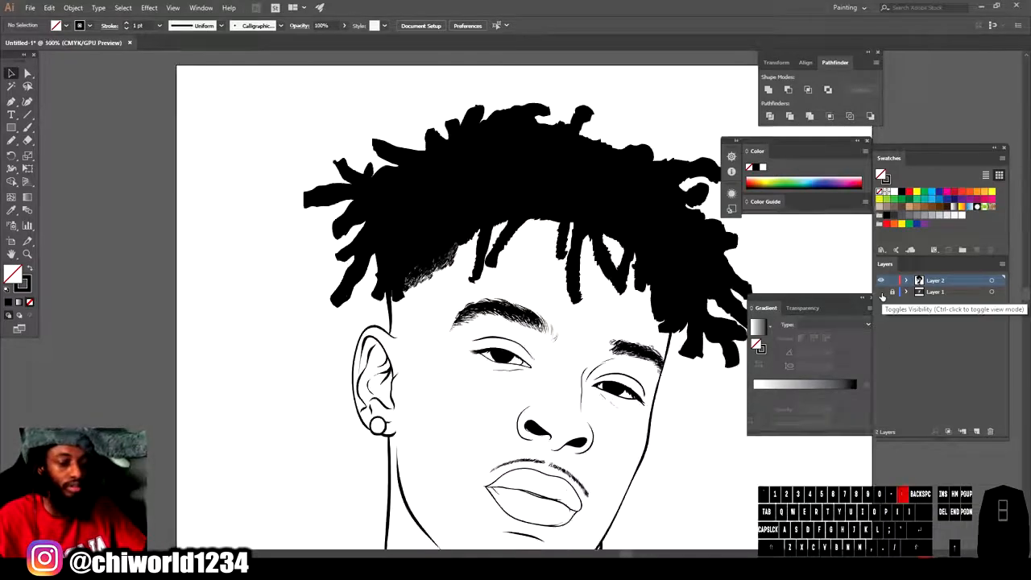
pyautogui.hotkey('ctrl', '=')
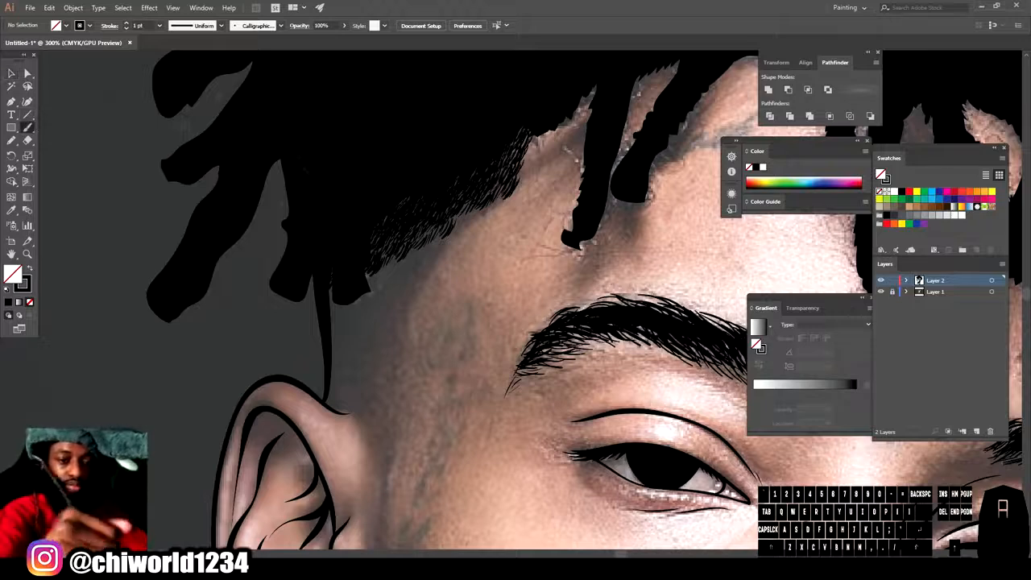
# Step: Set the brush stroke to 0.25 pt and paint finer short hairs below the lower edge of the temple fade
pyautogui.click(161, 26)
pyautogui.click(171, 34)
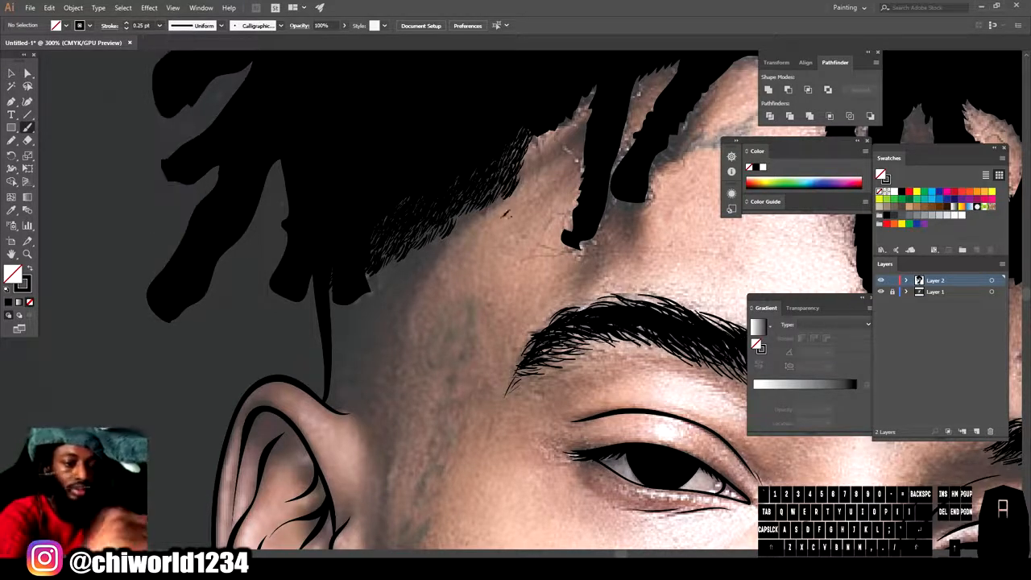
pyautogui.moveTo(505, 193); pyautogui.dragTo(419, 253)
pyautogui.moveTo(427, 245); pyautogui.dragTo(381, 272)
pyautogui.moveTo(386, 262); pyautogui.dragTo(379, 270)
pyautogui.moveTo(444, 246); pyautogui.dragTo(436, 255)
pyautogui.moveTo(435, 247); pyautogui.dragTo(422, 257)
pyautogui.moveTo(422, 251)
pyautogui.mouseDown()
pyautogui.moveTo(395, 275)
pyautogui.moveTo(420, 274)
pyautogui.mouseUp()
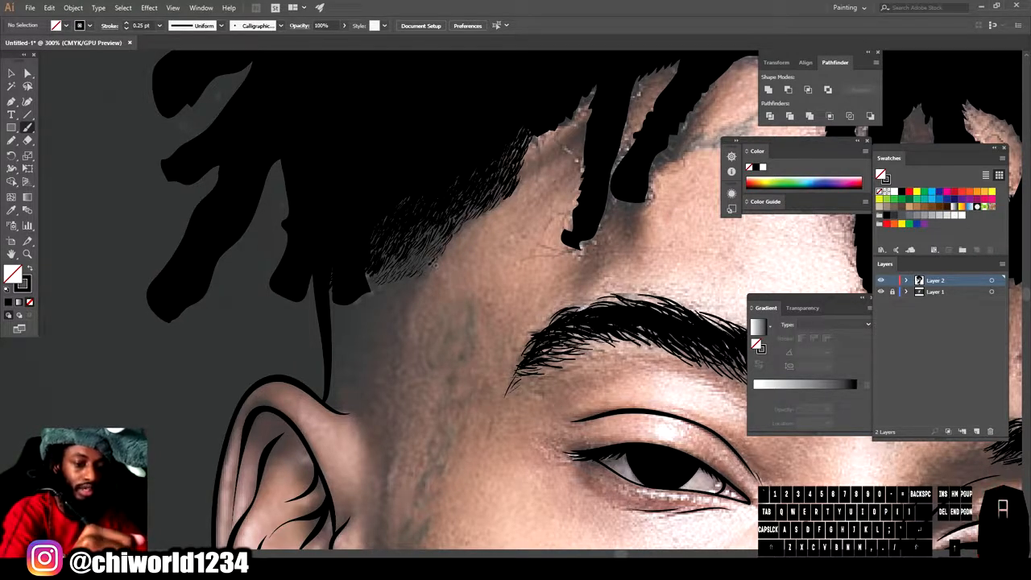
# Step: Copy the fine hair patch down to the ear and paint tiny strokes along the fade's front edge
pyautogui.click(12, 74)
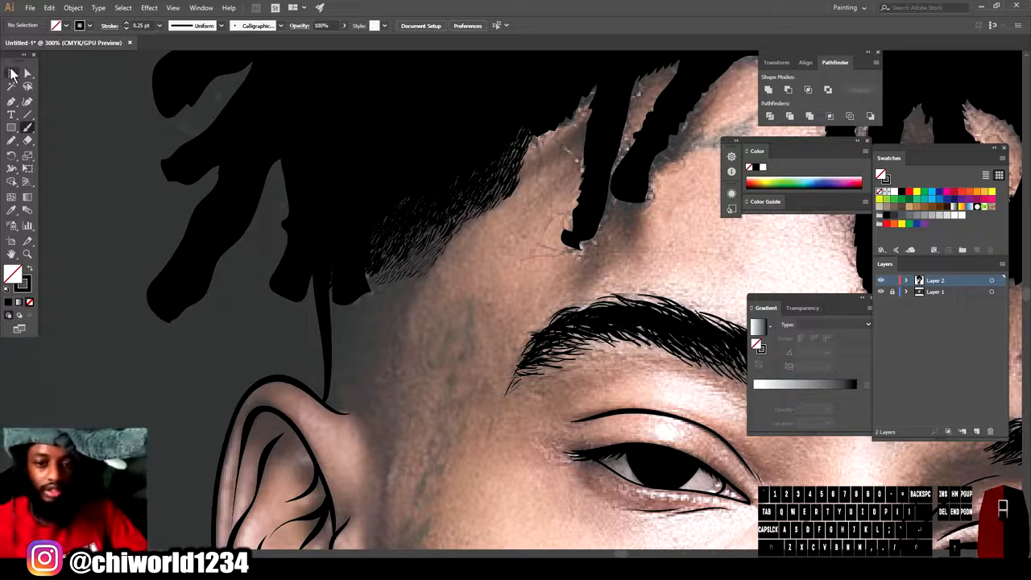
pyautogui.click(445, 266)
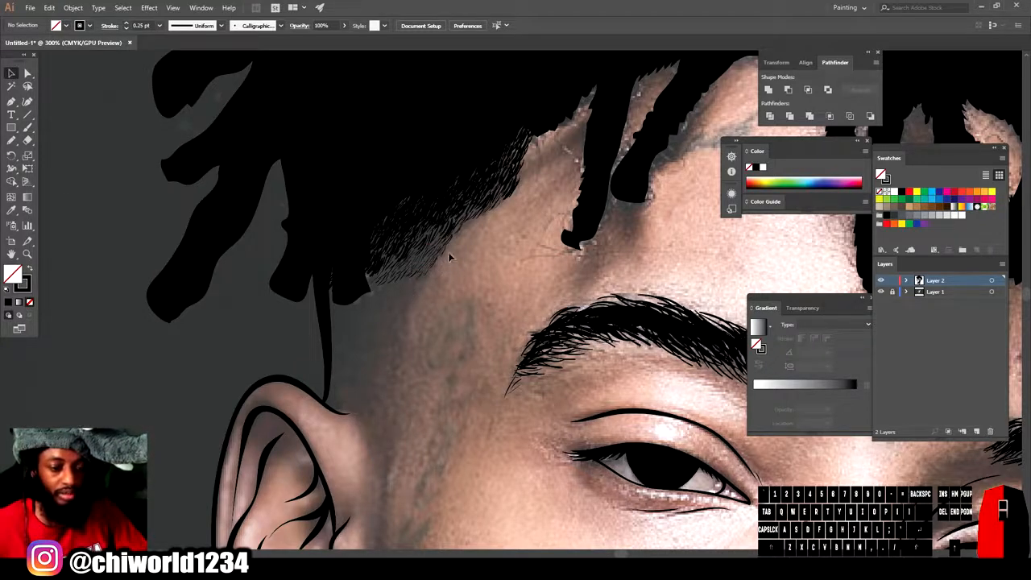
pyautogui.moveTo(445, 267)
pyautogui.mouseDown()
pyautogui.moveTo(450, 255)
pyautogui.moveTo(397, 305)
pyautogui.moveTo(405, 301)
pyautogui.moveTo(367, 301)
pyautogui.moveTo(364, 290)
pyautogui.moveTo(367, 367)
pyautogui.moveTo(362, 354)
pyautogui.moveTo(366, 367)
pyautogui.moveTo(348, 358)
pyautogui.moveTo(345, 337)
pyautogui.moveTo(360, 322)
pyautogui.moveTo(348, 297)
pyautogui.moveTo(393, 277)
pyautogui.mouseUp()
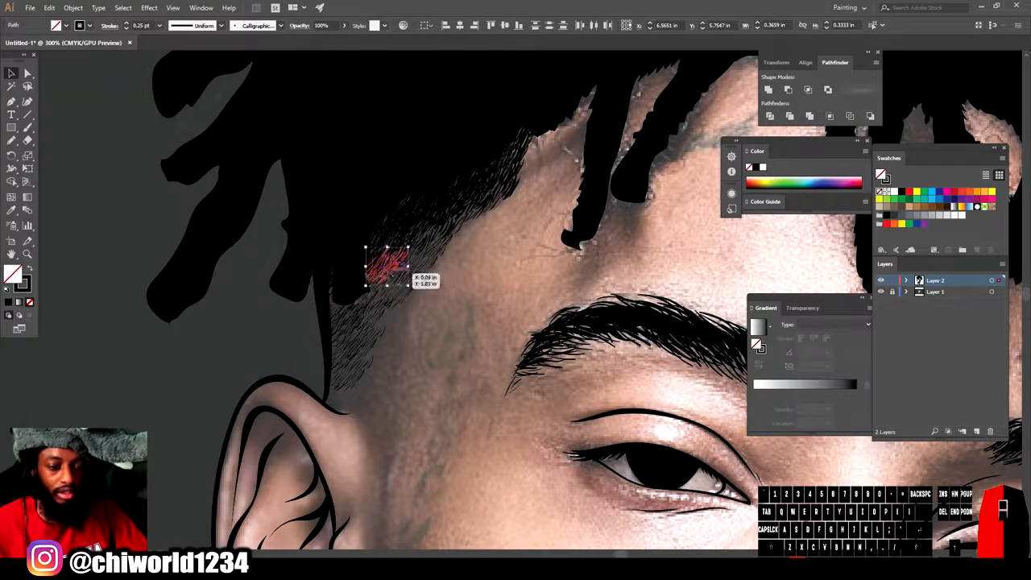
pyautogui.click(105, 162)
pyautogui.click(27, 127)
pyautogui.moveTo(388, 348)
pyautogui.mouseDown()
pyautogui.moveTo(386, 378)
pyautogui.moveTo(367, 358)
pyautogui.moveTo(386, 364)
pyautogui.moveTo(387, 304)
pyautogui.moveTo(419, 203)
pyautogui.moveTo(458, 141)
pyautogui.moveTo(378, 240)
pyautogui.moveTo(388, 290)
pyautogui.mouseUp()
# Step: Examine the fade up close and in the full portrait, with and without the photo layer
pyautogui.hotkey('ctrl', '-')
pyautogui.hotkey('ctrl', '-')
pyautogui.hotkey('ctrl', '-')
pyautogui.click(881, 292)
pyautogui.click(881, 292)
pyautogui.hotkey('ctrl', '=')
pyautogui.hotkey('ctrl', '=')
pyautogui.hotkey('ctrl', '=')
pyautogui.hotkey('ctrl', '=')
pyautogui.press('v')
pyautogui.hotkey('ctrl', '-')
pyautogui.hotkey('ctrl', '-')
pyautogui.hotkey('ctrl', '-')
pyautogui.hotkey('ctrl', '-')
pyautogui.hotkey('ctrl', '-')
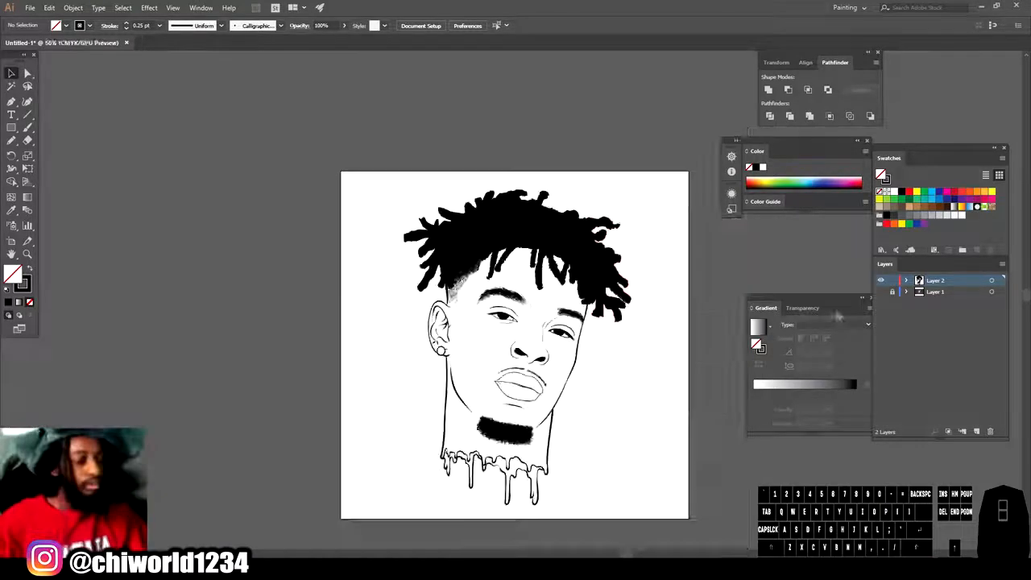
# Step: Paint tiny 0.25 pt hair strokes down the sideburn in front of the ear and fill the gap above the ear
pyautogui.scroll(5, 543, 331)
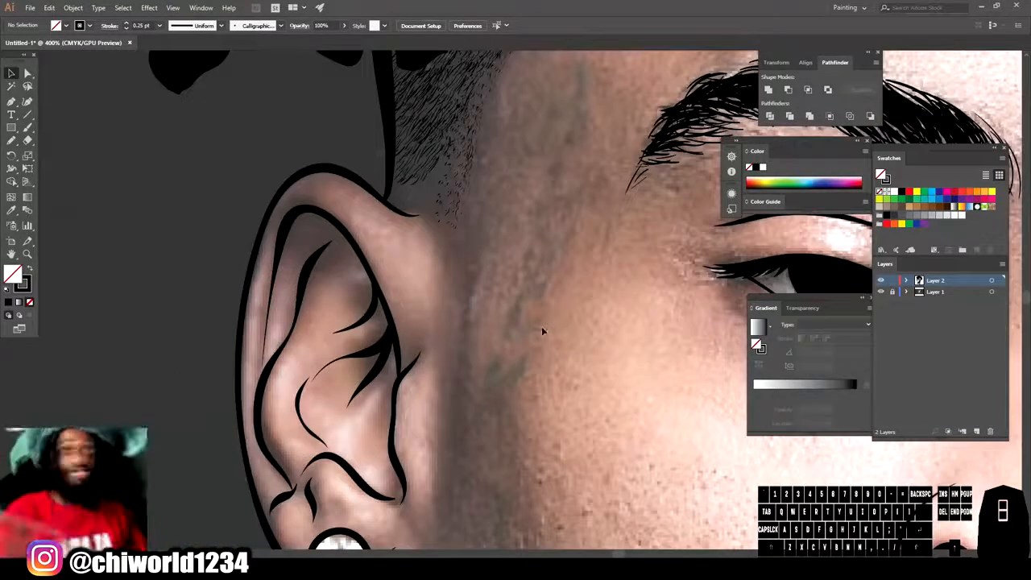
pyautogui.press('b')
pyautogui.moveTo(461, 375); pyautogui.dragTo(467, 315)
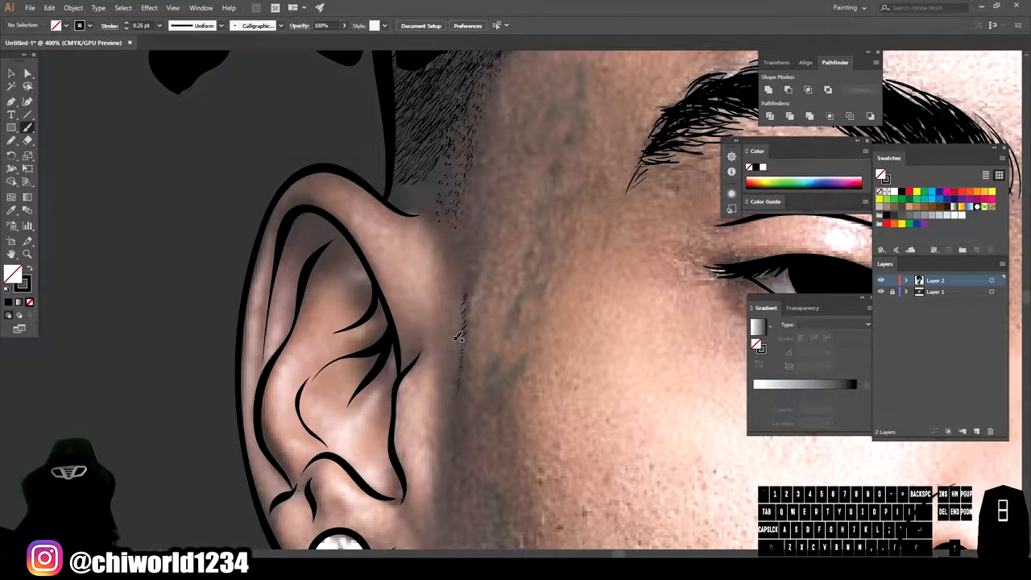
pyautogui.moveTo(463, 278)
pyautogui.mouseDown()
pyautogui.moveTo(465, 287)
pyautogui.moveTo(466, 278)
pyautogui.mouseUp()
pyautogui.moveTo(450, 234); pyautogui.dragTo(462, 229)
pyautogui.moveTo(413, 207)
pyautogui.mouseDown()
pyautogui.moveTo(426, 198)
pyautogui.moveTo(409, 185)
pyautogui.mouseUp()
pyautogui.moveTo(422, 200); pyautogui.dragTo(437, 183)
pyautogui.moveTo(433, 179); pyautogui.dragTo(439, 171)
# Step: Toggle the photo layer to review the sideburn strokes in the line art
pyautogui.hotkey('ctrl', '-')
pyautogui.hotkey('ctrl', '-')
pyautogui.hotkey('ctrl', '-')
pyautogui.hotkey('ctrl', '-')
pyautogui.click(881, 292)
pyautogui.hotkey('ctrl', '=')
pyautogui.hotkey('ctrl', '=')
pyautogui.hotkey('ctrl', '=')
pyautogui.click(881, 291)
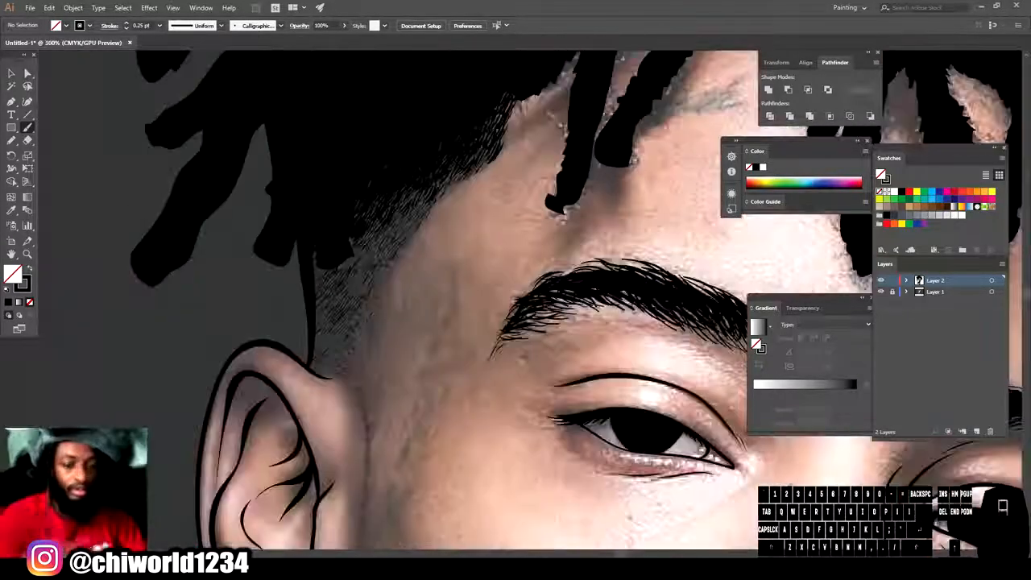
# Step: Copy a patch of fine hairs from the lower fade up along its front edge and check it without the photo
pyautogui.click(12, 73)
pyautogui.click(363, 344)
pyautogui.moveTo(363, 344)
pyautogui.mouseDown()
pyautogui.moveTo(375, 269)
pyautogui.moveTo(419, 185)
pyautogui.moveTo(343, 338)
pyautogui.moveTo(366, 322)
pyautogui.moveTo(393, 263)
pyautogui.mouseUp()
pyautogui.click(452, 266)
pyautogui.hotkey('ctrl', '-')
pyautogui.hotkey('ctrl', '-')
pyautogui.hotkey('ctrl', '-')
pyautogui.hotkey('ctrl', '-')
pyautogui.click(882, 292)
pyautogui.click(882, 292)
# Step: Paint short curly 0.25 pt hair strokes along the edges of the dreadlocks hanging over the forehead
pyautogui.hotkey('ctrl', '=')
pyautogui.hotkey('ctrl', '=')
pyautogui.hotkey('ctrl', '=')
pyautogui.hotkey('ctrl', '-')
pyautogui.click(28, 128)
pyautogui.hotkey('ctrl', '=')
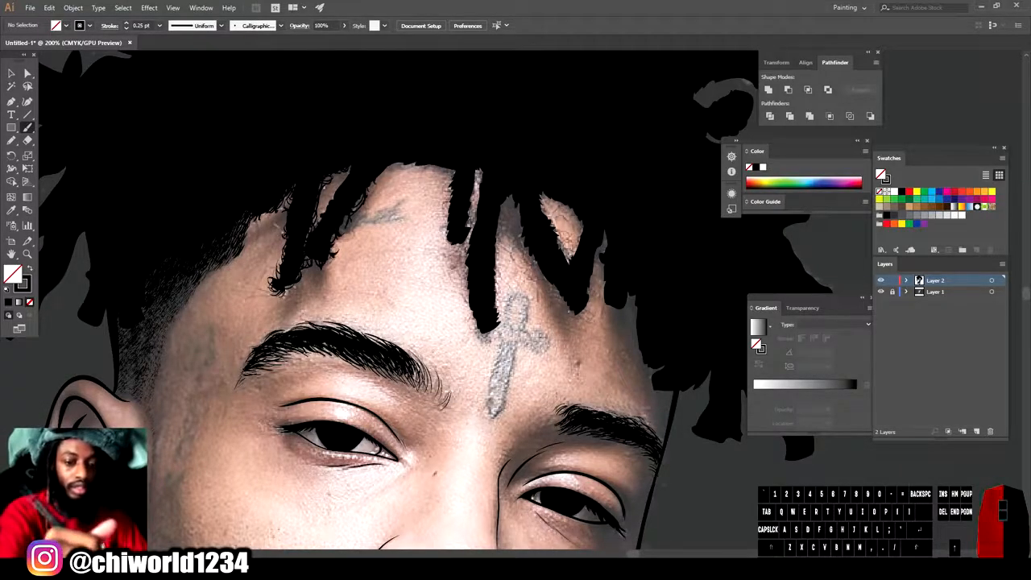
pyautogui.hotkey('ctrl', '-')
pyautogui.hotkey('ctrl', '-')
pyautogui.hotkey('ctrl', '-')
pyautogui.hotkey('ctrl', '=')
pyautogui.hotkey('ctrl', '=')
pyautogui.hotkey('ctrl', '=')
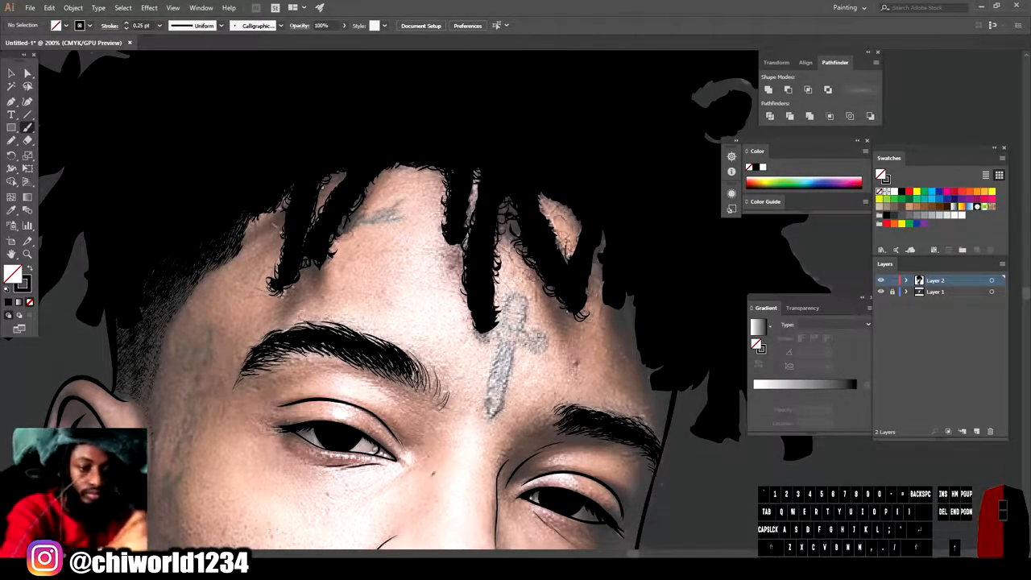
pyautogui.moveTo(557, 204); pyautogui.dragTo(573, 213)
# Step: Hide the photo layer and add a few more fine hairs along the inner edges of the forehead dreadlocks
pyautogui.hotkey('ctrl', '-')
pyautogui.click(880, 292)
pyautogui.hotkey('ctrl', '=')
pyautogui.hotkey('ctrl', '=')
pyautogui.click(11, 74)
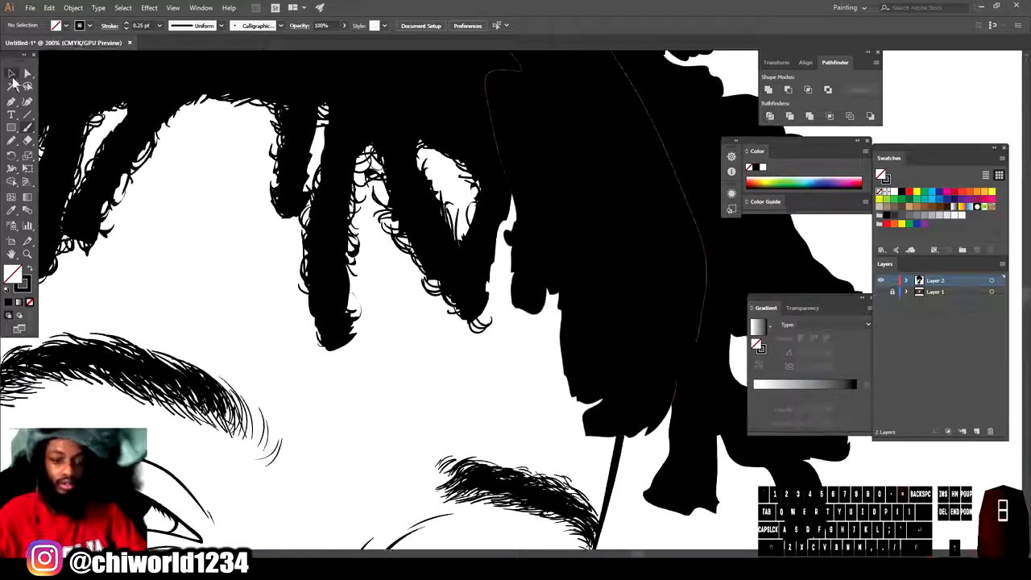
pyautogui.click(385, 215)
pyautogui.press('b')
pyautogui.moveTo(390, 180); pyautogui.dragTo(391, 207)
pyautogui.moveTo(385, 160); pyautogui.dragTo(384, 178)
pyautogui.hotkey('ctrl', '-')
pyautogui.hotkey('ctrl', '-')
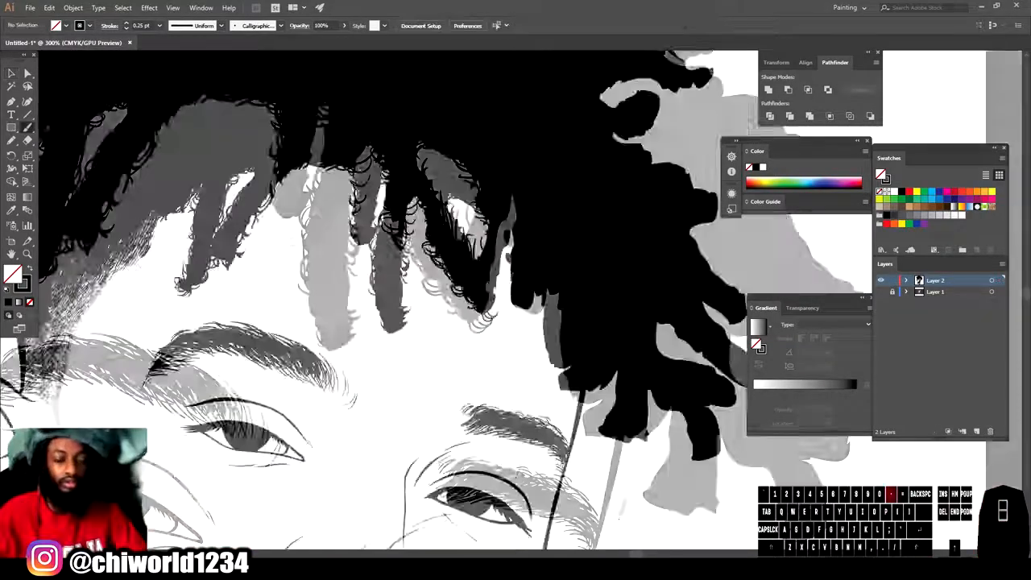
# Step: Show the photo layer and paint fine 0.25 pt hairs along the dreadlocks bordering the far temple above the eyebrow
pyautogui.hotkey('ctrl', '=')
pyautogui.hotkey('ctrl', '=')
pyautogui.click(881, 292)
pyautogui.moveTo(476, 273); pyautogui.dragTo(467, 290)
pyautogui.moveTo(463, 282); pyautogui.dragTo(448, 291)
pyautogui.moveTo(477, 272); pyautogui.dragTo(465, 273)
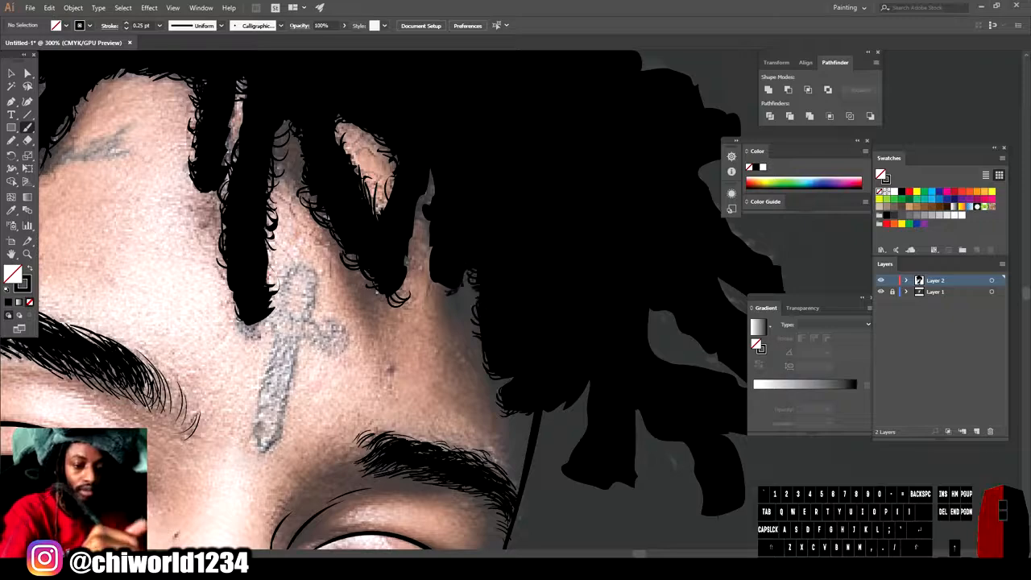
pyautogui.moveTo(577, 403)
pyautogui.mouseDown()
pyautogui.moveTo(465, 350)
pyautogui.moveTo(451, 363)
pyautogui.mouseUp()
pyautogui.moveTo(472, 341); pyautogui.dragTo(460, 364)
pyautogui.moveTo(475, 425); pyautogui.dragTo(455, 436)
pyautogui.hotkey('ctrl', '-')
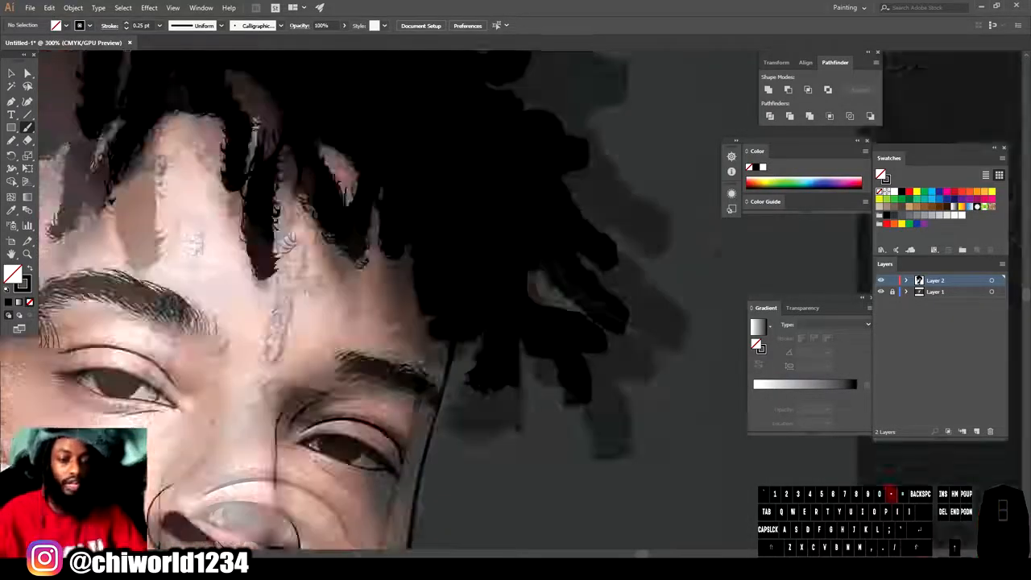
# Step: Copy a selected patch of fine hair strokes several times along the outer edge of the dreadlocks
pyautogui.moveTo(145, 403); pyautogui.dragTo(729, 380)
pyautogui.click(12, 75)
pyautogui.moveTo(286, 362); pyautogui.dragTo(353, 429)
pyautogui.scroll(3, 352, 484)
pyautogui.moveTo(332, 490)
pyautogui.keyDown('alt'); pyautogui.mouseDown()
pyautogui.moveTo(453, 336)
pyautogui.moveTo(417, 395)
pyautogui.mouseUp(); pyautogui.keyUp('alt')
pyautogui.hotkey('ctrl', 'z')
pyautogui.keyDown('alt'); pyautogui.moveTo(436, 357); pyautogui.dragTo(477, 279); pyautogui.keyUp('alt')
pyautogui.keyDown('alt'); pyautogui.moveTo(477, 279); pyautogui.dragTo(568, 170); pyautogui.keyUp('alt')
pyautogui.hotkey('ctrl', '-')
# Step: Copy further hair-stroke patches around the hair's outer silhouette, over the crown and down both sides
pyautogui.moveTo(589, 304); pyautogui.dragTo(306, 303)
pyautogui.moveTo(193, 281); pyautogui.dragTo(250, 218)
pyautogui.moveTo(221, 298)
pyautogui.keyDown('alt'); pyautogui.mouseDown()
pyautogui.moveTo(531, 219)
pyautogui.moveTo(435, 184)
pyautogui.mouseUp(); pyautogui.keyUp('alt')
pyautogui.keyDown('alt'); pyautogui.moveTo(435, 184); pyautogui.dragTo(564, 217); pyautogui.keyUp('alt')
pyautogui.keyDown('alt'); pyautogui.moveTo(564, 218); pyautogui.dragTo(616, 232); pyautogui.keyUp('alt')
pyautogui.moveTo(616, 232)
pyautogui.keyDown('alt'); pyautogui.mouseDown()
pyautogui.moveTo(672, 236)
pyautogui.moveTo(679, 334)
pyautogui.mouseUp(); pyautogui.keyUp('alt')
pyautogui.moveTo(680, 333)
pyautogui.keyDown('alt'); pyautogui.mouseDown()
pyautogui.moveTo(713, 405)
pyautogui.moveTo(699, 390)
pyautogui.mouseUp(); pyautogui.keyUp('alt')
pyautogui.moveTo(700, 391)
pyautogui.keyDown('alt'); pyautogui.mouseDown()
pyautogui.moveTo(397, 172)
pyautogui.moveTo(413, 160)
pyautogui.mouseUp(); pyautogui.keyUp('alt')
pyautogui.moveTo(413, 160)
pyautogui.keyDown('alt'); pyautogui.mouseDown()
pyautogui.moveTo(226, 218)
pyautogui.moveTo(190, 214)
pyautogui.mouseUp(); pyautogui.keyUp('alt')
pyautogui.click(67, 417)
pyautogui.scroll(-2, 67, 416)
pyautogui.click(713, 332)
pyautogui.moveTo(713, 332)
pyautogui.keyDown('alt'); pyautogui.mouseDown()
pyautogui.moveTo(686, 402)
pyautogui.moveTo(647, 204)
pyautogui.mouseUp(); pyautogui.keyUp('alt')
pyautogui.moveTo(646, 204)
pyautogui.keyDown('alt'); pyautogui.mouseDown()
pyautogui.moveTo(569, 155)
pyautogui.moveTo(295, 110)
pyautogui.moveTo(299, 97)
pyautogui.mouseUp(); pyautogui.keyUp('alt')
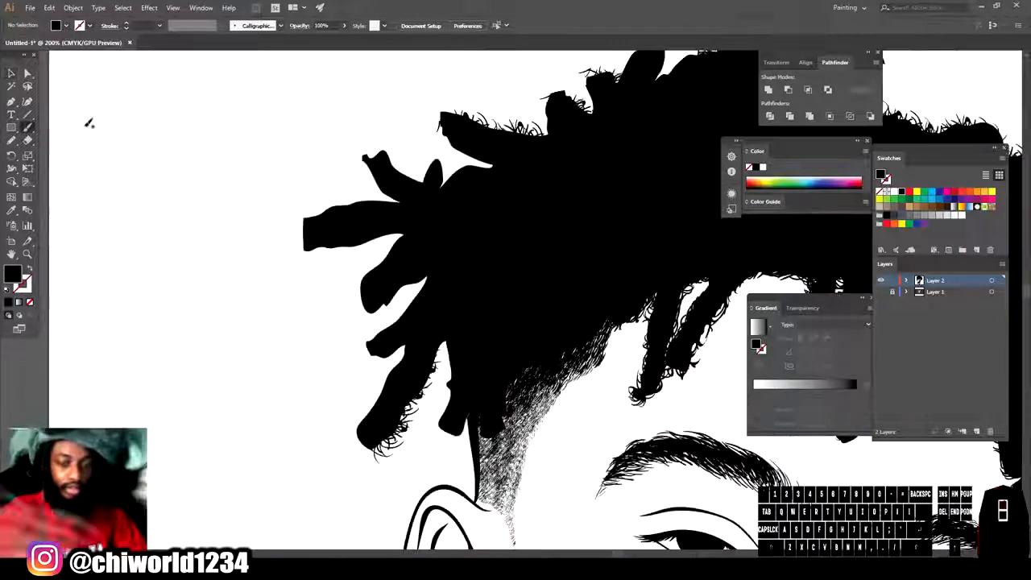
# Step: Paint 0.5 pt hair strokes around the outer edges and tips of the dreadlocks on both sides and the crown
pyautogui.hotkey('shift', 'x')
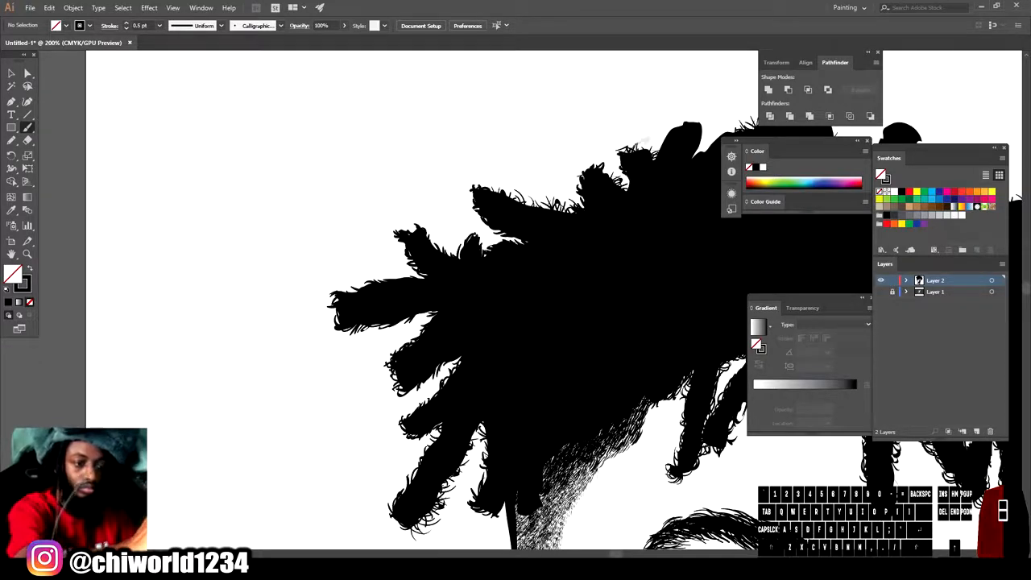
pyautogui.moveTo(645, 143); pyautogui.dragTo(439, 258)
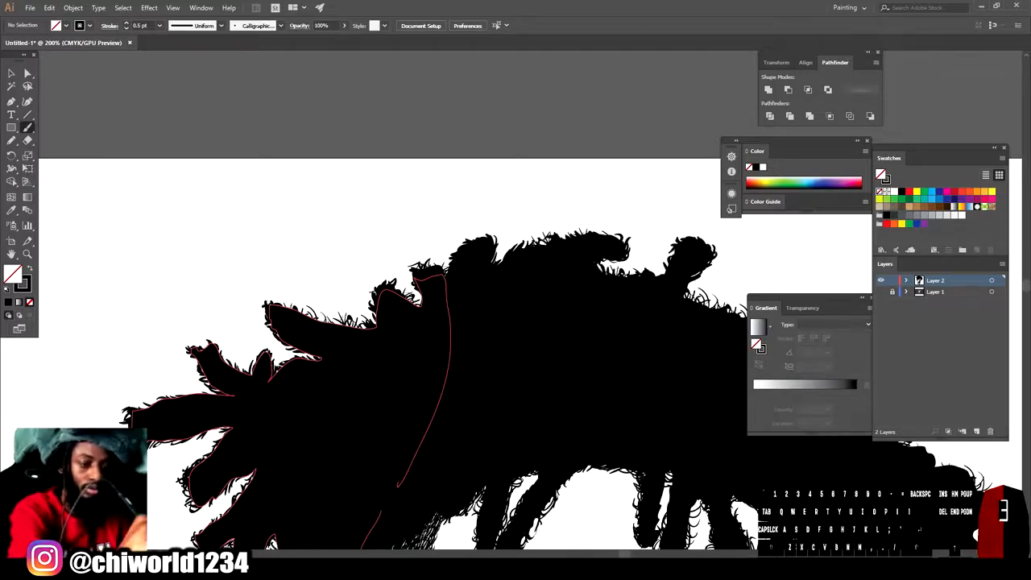
pyautogui.hotkey('ctrl', '-')
pyautogui.hotkey('ctrl', '-')
pyautogui.hotkey('ctrl', '-')
pyautogui.hotkey('ctrl', '=')
pyautogui.hotkey('ctrl', '=')
pyautogui.hotkey('ctrl', '=')
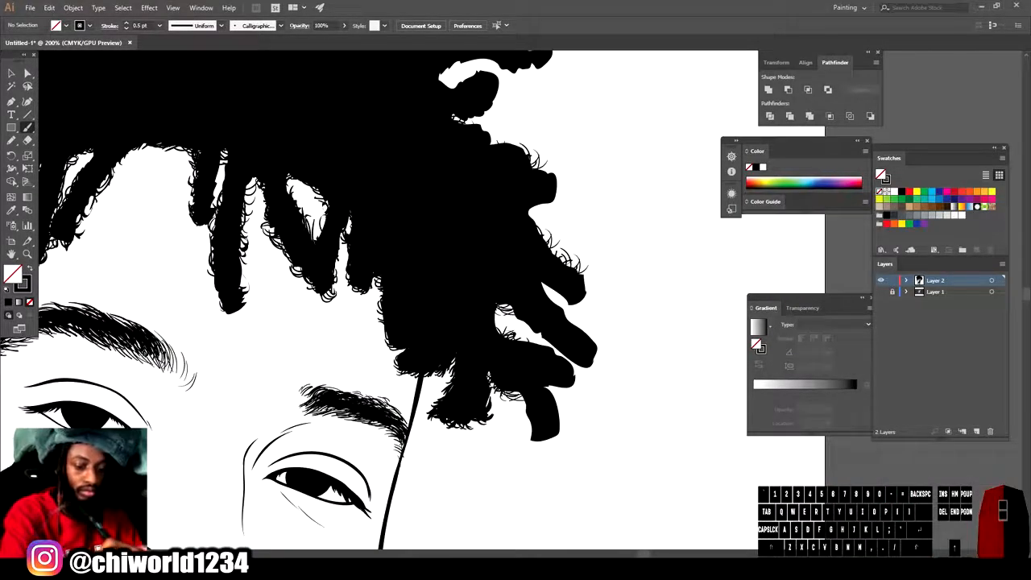
pyautogui.moveTo(575, 367); pyautogui.dragTo(498, 321)
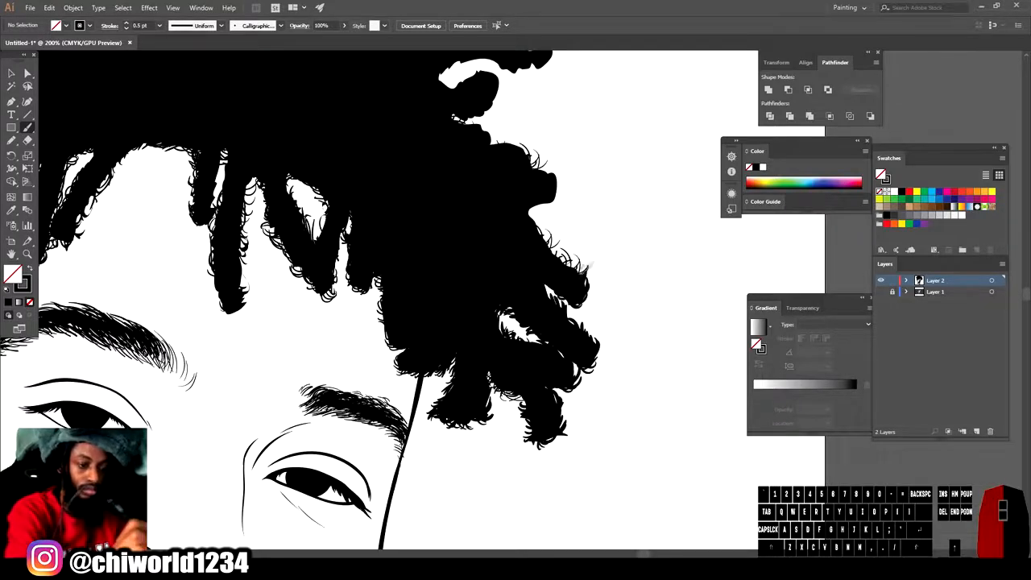
pyautogui.moveTo(534, 219); pyautogui.dragTo(558, 161)
# Step: Trace the dagger tattoo between the eyebrows and the small tattoo below the hairline with brush strokes
pyautogui.scroll(3, 378, 298)
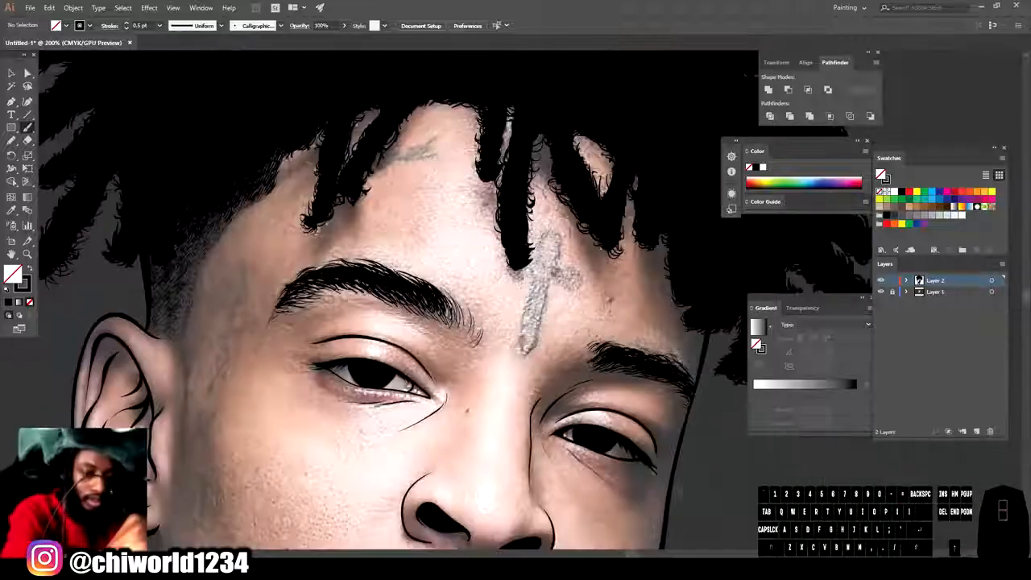
pyautogui.moveTo(536, 277)
pyautogui.mouseDown()
pyautogui.moveTo(511, 263)
pyautogui.moveTo(538, 258)
pyautogui.moveTo(555, 240)
pyautogui.mouseUp()
pyautogui.scroll(3, 553, 273)
pyautogui.moveTo(514, 220)
pyautogui.mouseDown()
pyautogui.moveTo(558, 216)
pyautogui.moveTo(561, 199)
pyautogui.mouseUp()
pyautogui.moveTo(520, 196)
pyautogui.mouseDown()
pyautogui.moveTo(562, 182)
pyautogui.moveTo(574, 160)
pyautogui.mouseUp()
pyautogui.scroll(-2, 532, 306)
pyautogui.moveTo(537, 242); pyautogui.dragTo(468, 466)
pyautogui.moveTo(498, 229); pyautogui.dragTo(468, 466)
pyautogui.moveTo(457, 417); pyautogui.dragTo(483, 396)
pyautogui.moveTo(483, 396); pyautogui.dragTo(494, 430)
pyautogui.moveTo(518, 239); pyautogui.dragTo(485, 395)
pyautogui.scroll(-7, 503, 246)
pyautogui.scroll(3, 483, 274)
pyautogui.scroll(1, 502, 201)
pyautogui.moveTo(516, 143); pyautogui.dragTo(495, 158)
pyautogui.moveTo(494, 148)
pyautogui.mouseDown()
pyautogui.moveTo(460, 179)
pyautogui.moveTo(472, 168)
pyautogui.mouseUp()
pyautogui.scroll(-2, 524, 355)
pyautogui.scroll(3, 520, 354)
# Step: Set the stroke weight to 0.75 pt and trace the script tattoo running down the cheek in front of the ear
pyautogui.click(159, 26)
pyautogui.click(171, 63)
pyautogui.moveTo(459, 158); pyautogui.dragTo(474, 195)
pyautogui.moveTo(470, 201); pyautogui.dragTo(456, 239)
pyautogui.moveTo(463, 248); pyautogui.dragTo(436, 322)
pyautogui.moveTo(445, 320); pyautogui.dragTo(435, 336)
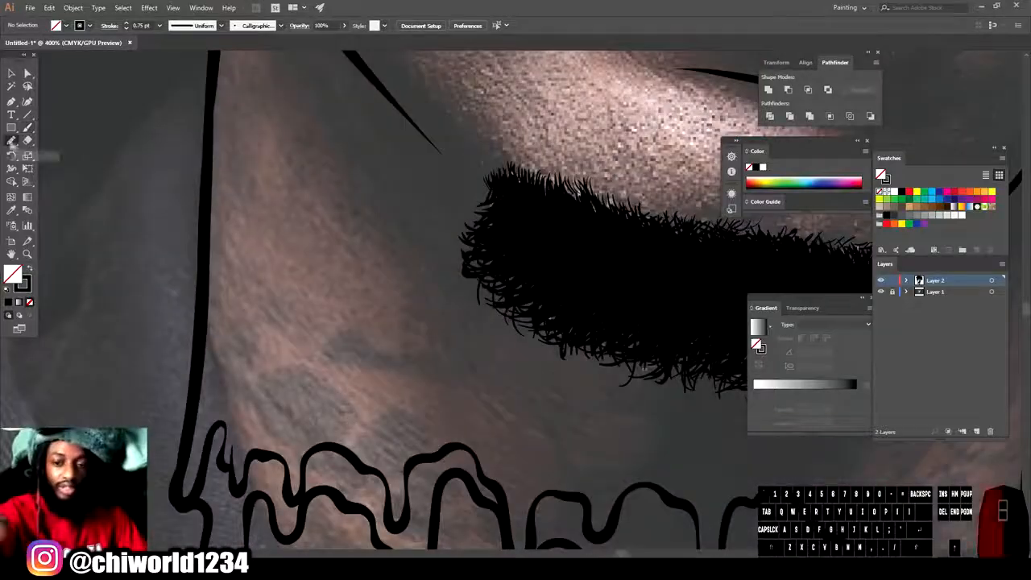
# Step: Draw the neck tattoo's solid black shapes above the drips on both sides of the neck
pyautogui.hotkey('shift', 'b')
pyautogui.moveTo(494, 368); pyautogui.dragTo(315, 361)
pyautogui.moveTo(351, 461)
pyautogui.mouseDown()
pyautogui.moveTo(373, 453)
pyautogui.moveTo(353, 461)
pyautogui.mouseUp()
pyautogui.moveTo(364, 414); pyautogui.dragTo(331, 445)
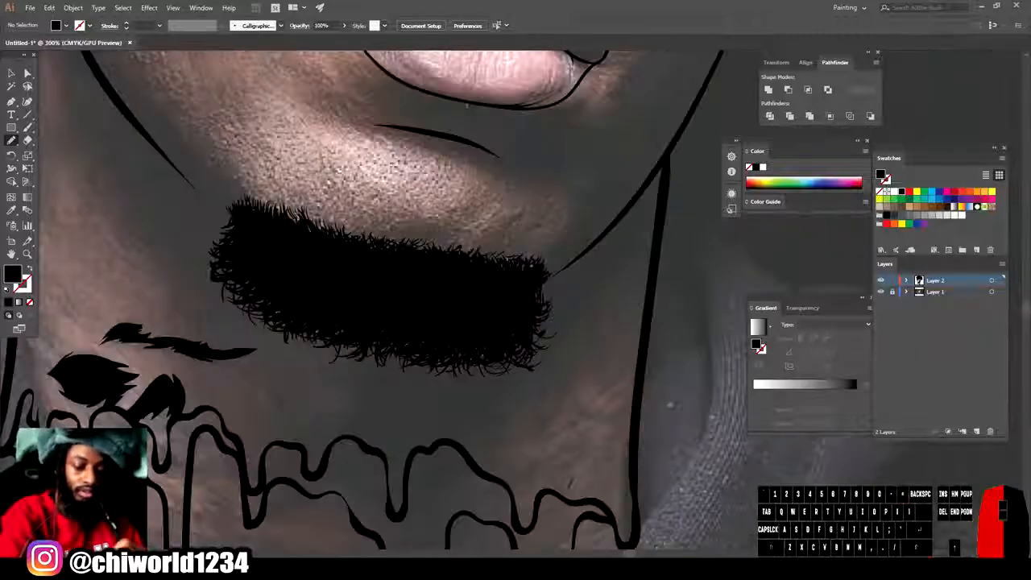
pyautogui.moveTo(567, 441); pyautogui.dragTo(597, 425)
pyautogui.moveTo(615, 430); pyautogui.dragTo(580, 474)
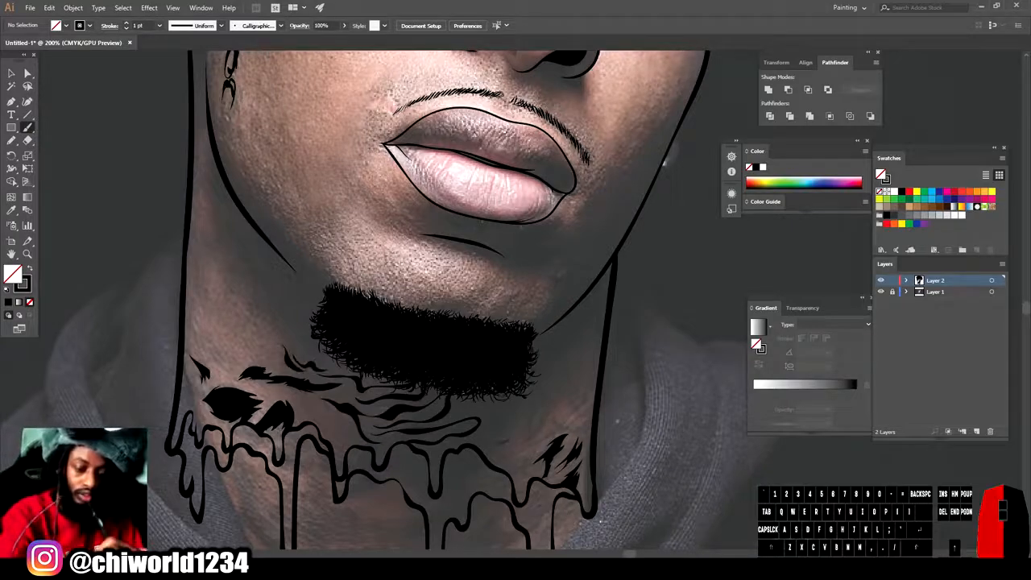
# Step: Paint wavy 1 pt tattoo lines on the neck below and beside the beard, toggling the photo layer to check
pyautogui.click(880, 291)
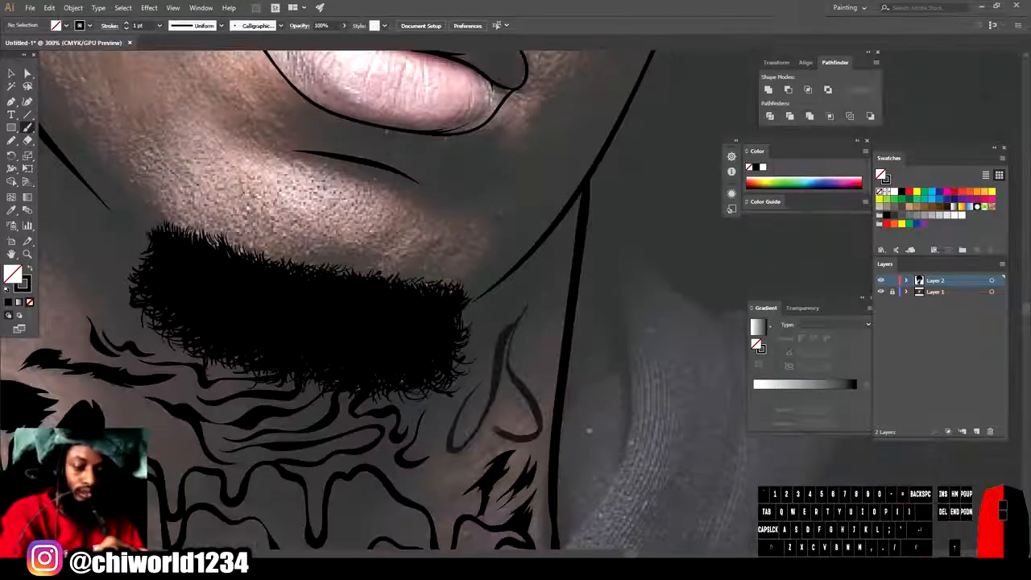
pyautogui.moveTo(548, 292); pyautogui.dragTo(454, 393)
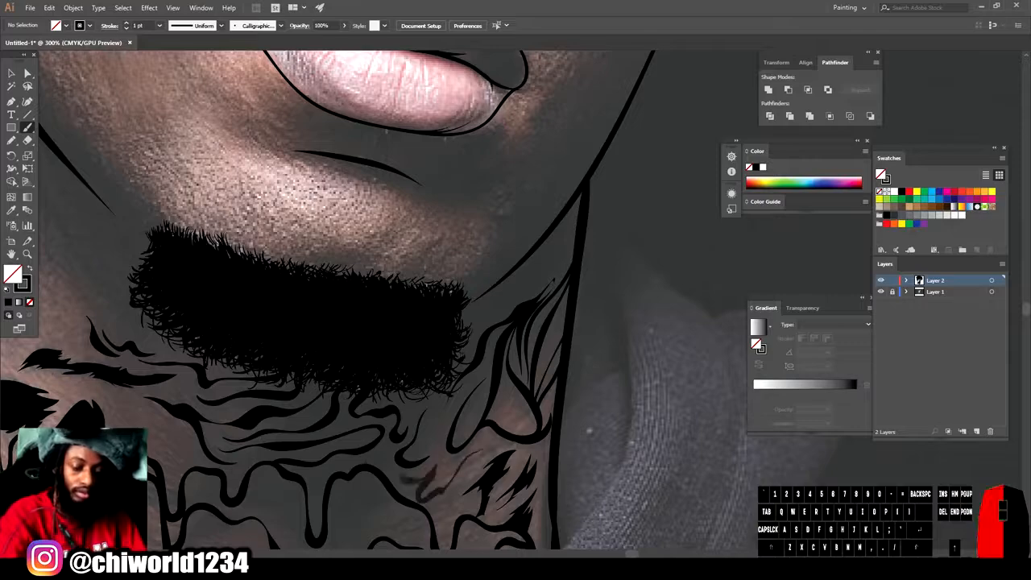
pyautogui.click(881, 292)
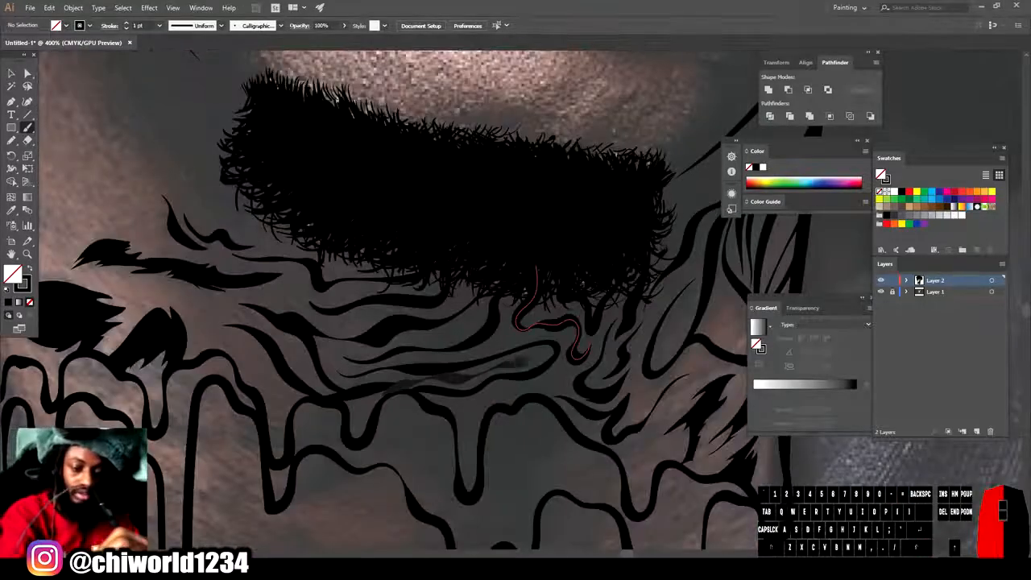
pyautogui.moveTo(536, 266)
pyautogui.mouseDown()
pyautogui.moveTo(585, 359)
pyautogui.moveTo(222, 294)
pyautogui.moveTo(242, 353)
pyautogui.mouseUp()
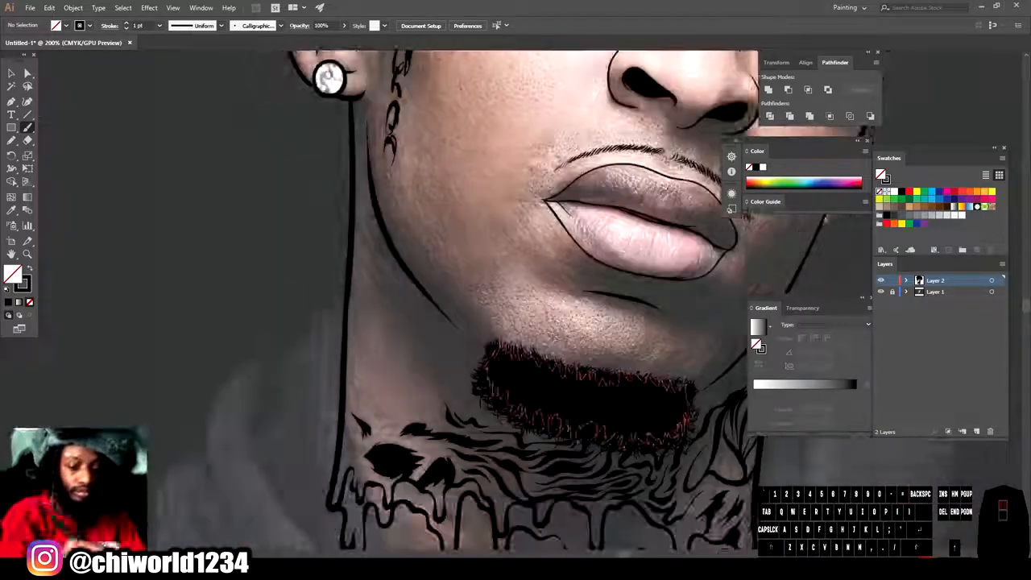
# Step: Fill the side of the neck below the earring with wavy 1 pt tattoo lines down to the drips
pyautogui.moveTo(411, 279); pyautogui.dragTo(374, 335)
pyautogui.moveTo(372, 277)
pyautogui.mouseDown()
pyautogui.moveTo(441, 388)
pyautogui.moveTo(349, 338)
pyautogui.moveTo(407, 370)
pyautogui.mouseUp()
pyautogui.moveTo(393, 324)
pyautogui.mouseDown()
pyautogui.moveTo(363, 335)
pyautogui.moveTo(366, 391)
pyautogui.mouseUp()
pyautogui.scroll(-2, 532, 374)
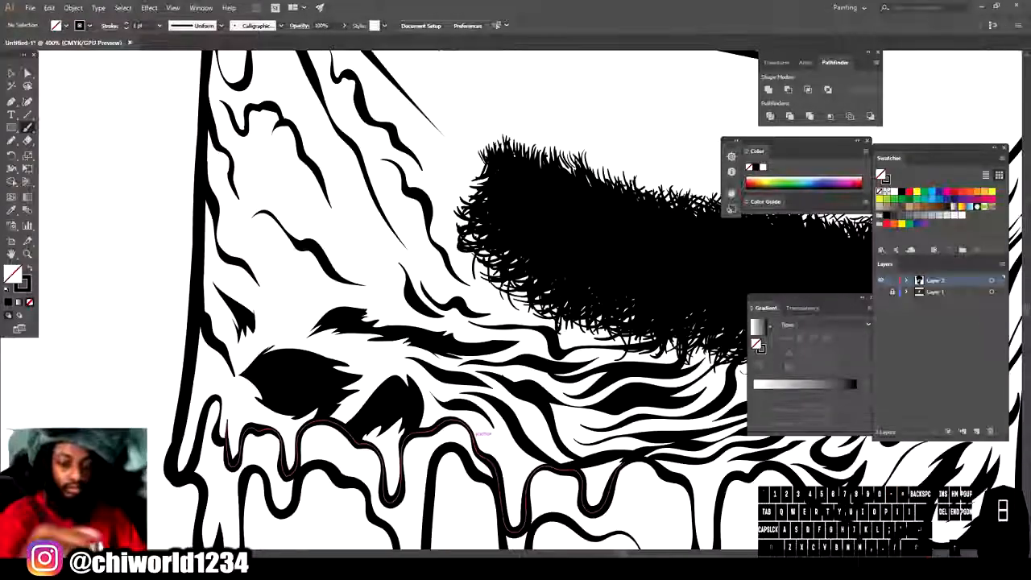
pyautogui.moveTo(383, 270)
pyautogui.mouseDown()
pyautogui.moveTo(343, 246)
pyautogui.moveTo(426, 324)
pyautogui.mouseUp()
pyautogui.moveTo(296, 332)
pyautogui.mouseDown()
pyautogui.moveTo(310, 308)
pyautogui.moveTo(295, 336)
pyautogui.mouseUp()
pyautogui.moveTo(229, 240); pyautogui.dragTo(268, 284)
pyautogui.moveTo(554, 322); pyautogui.dragTo(444, 274)
pyautogui.moveTo(685, 347)
pyautogui.mouseDown()
pyautogui.moveTo(320, 264)
pyautogui.moveTo(315, 226)
pyautogui.mouseUp()
pyautogui.moveTo(479, 375); pyautogui.dragTo(532, 395)
pyautogui.moveTo(535, 300); pyautogui.dragTo(554, 253)
pyautogui.moveTo(530, 249); pyautogui.dragTo(567, 216)
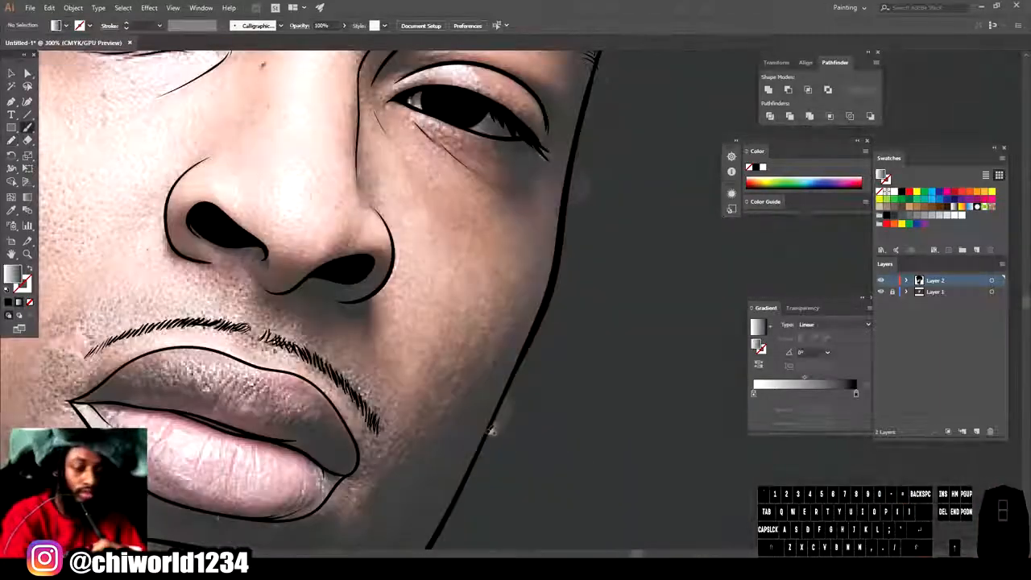
# Step: Reset the brush to a black stroke with no fill and outline the far ear and earring beyond the jawline
pyautogui.moveTo(491, 429); pyautogui.dragTo(500, 433)
pyautogui.hotkey('shift', 'x')
pyautogui.press('d')
pyautogui.press('/')
pyautogui.moveTo(516, 367); pyautogui.dragTo(510, 413)
pyautogui.scroll(3, 515, 367)
pyautogui.moveTo(589, 272); pyautogui.dragTo(570, 317)
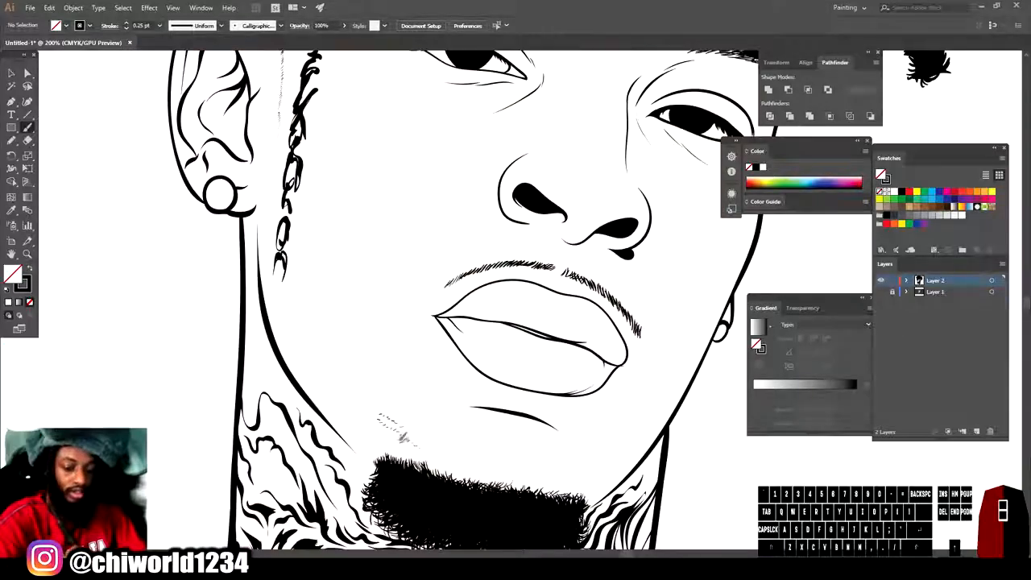
# Step: Extend the patch of fine 0.25 pt stubble strokes across the chin above the beard
pyautogui.press('v')
pyautogui.moveTo(385, 427)
pyautogui.mouseDown()
pyautogui.moveTo(483, 472)
pyautogui.moveTo(541, 482)
pyautogui.moveTo(508, 484)
pyautogui.mouseUp()
pyautogui.click(468, 428)
pyautogui.click(28, 127)
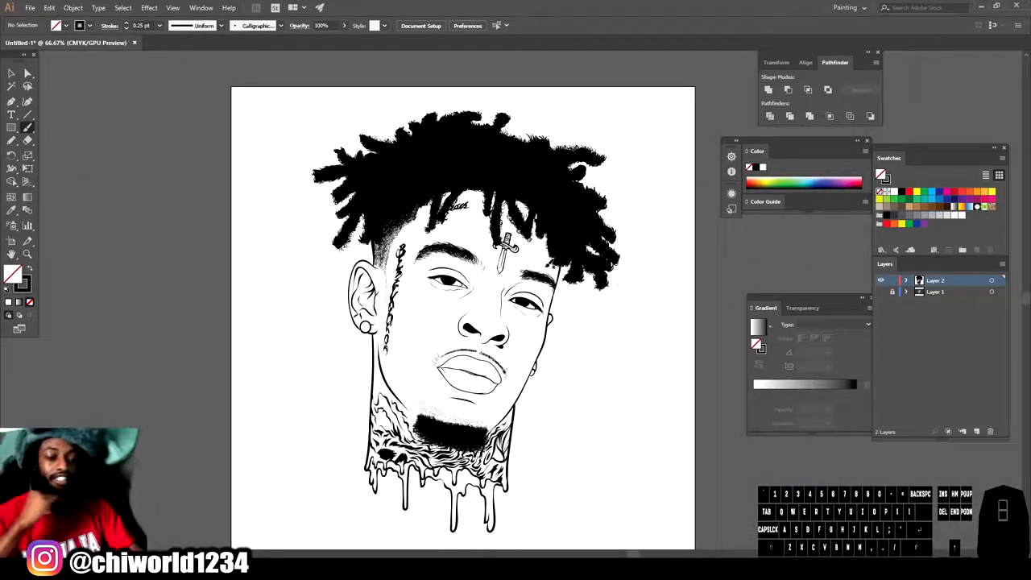
# Step: Expand the appearance of the entire line art and merge the resulting shapes with Pathfinder
pyautogui.click(13, 75)
pyautogui.moveTo(257, 98); pyautogui.dragTo(319, 128)
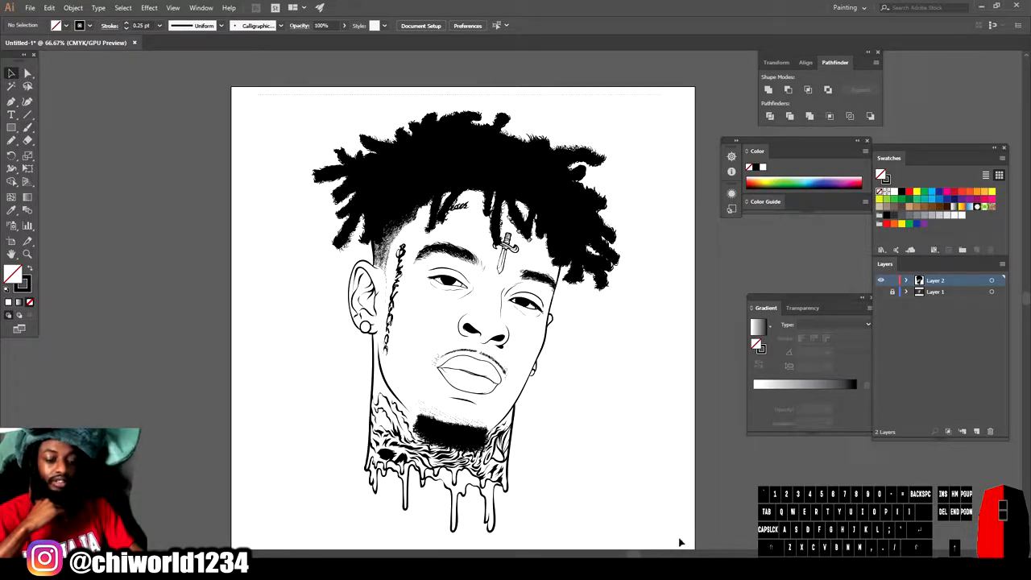
pyautogui.moveTo(680, 543); pyautogui.dragTo(673, 535)
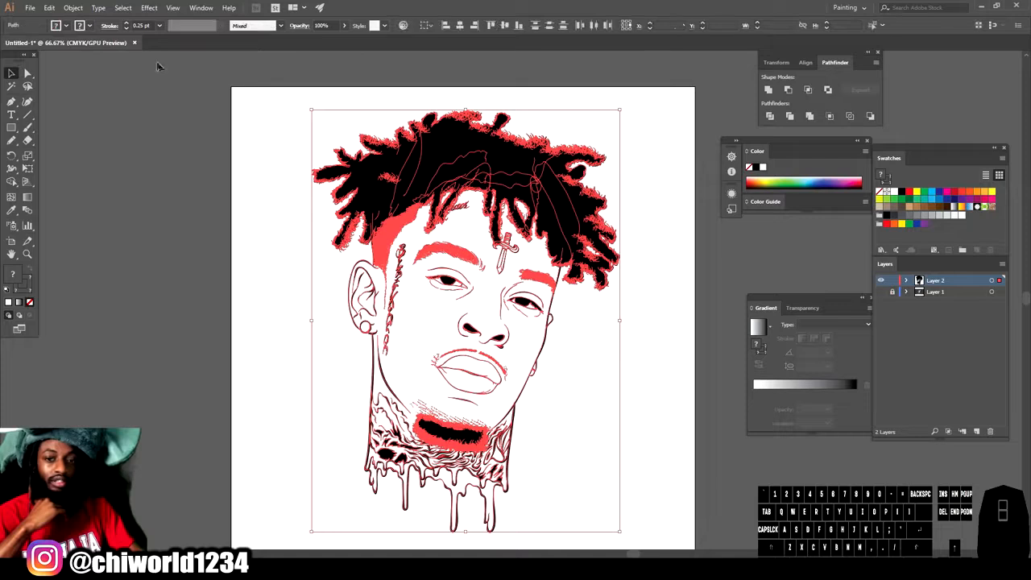
pyautogui.click(85, 7)
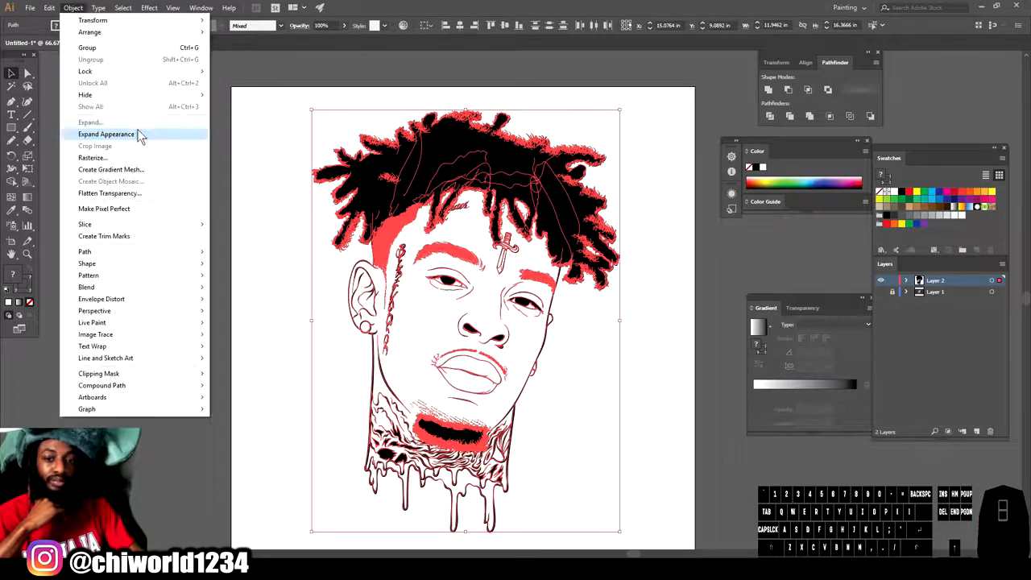
pyautogui.click(139, 134)
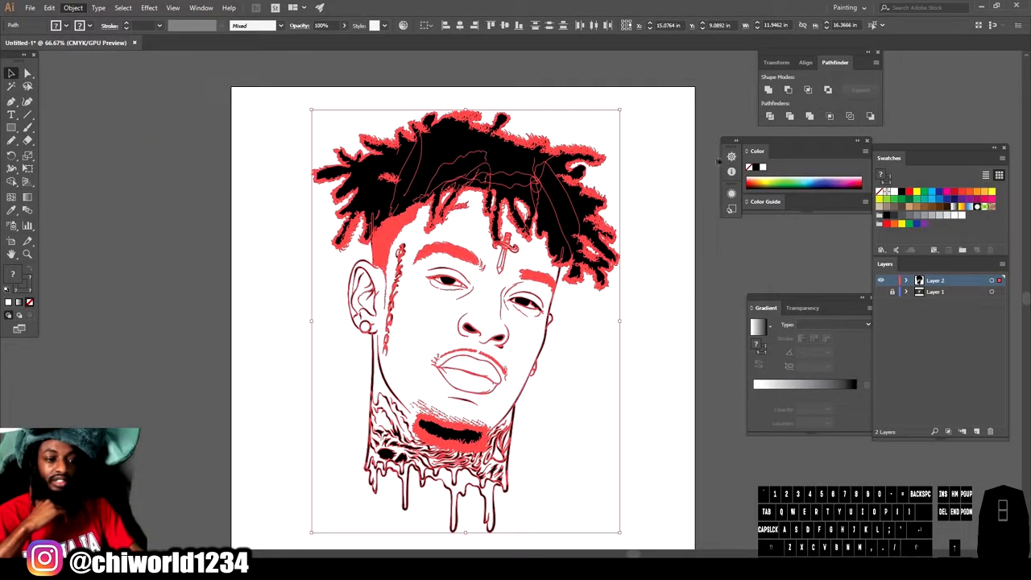
pyautogui.click(811, 118)
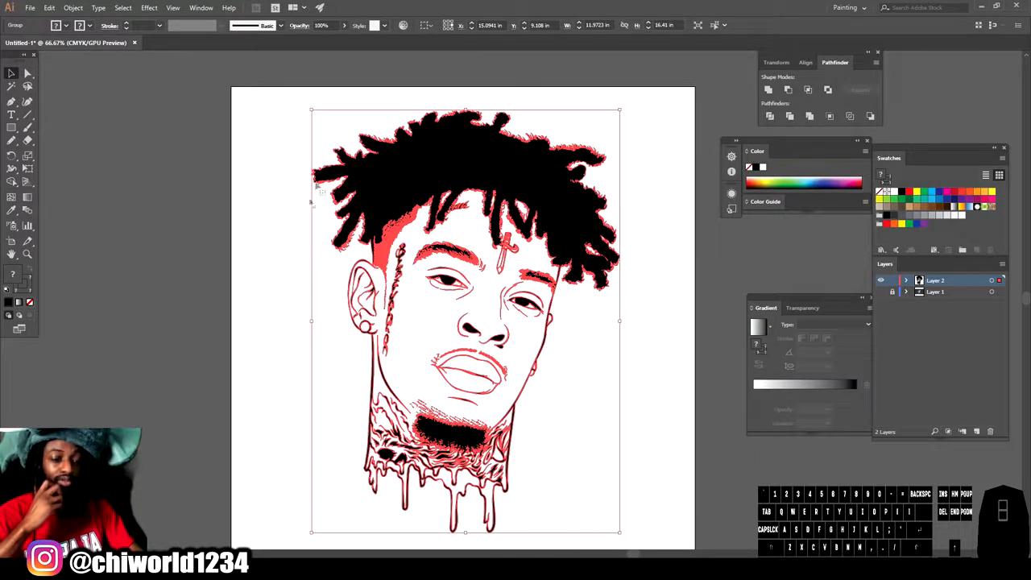
pyautogui.click(651, 318)
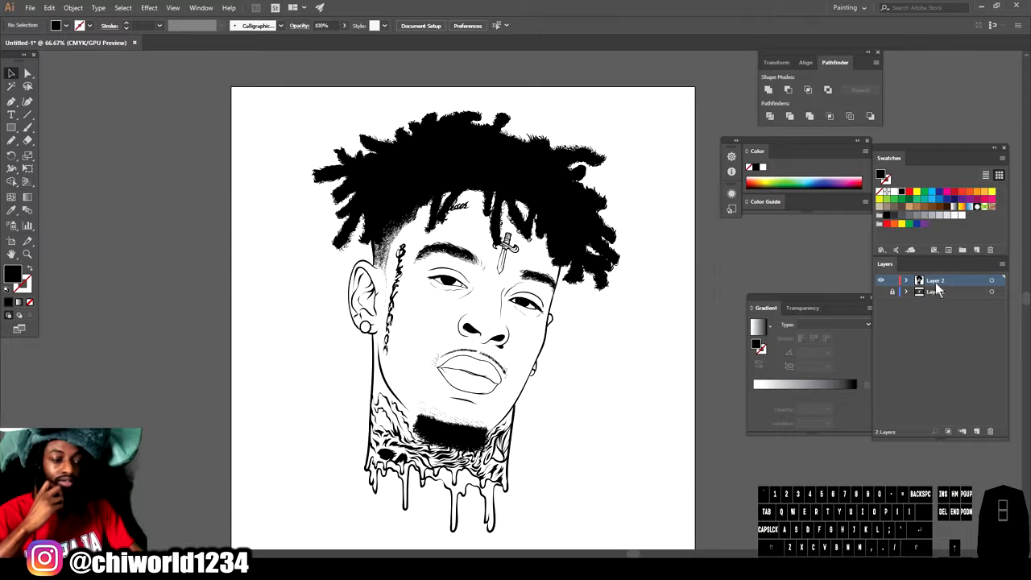
# Step: Duplicate Layer 2 and lock the copy
pyautogui.moveTo(937, 283); pyautogui.dragTo(981, 433)
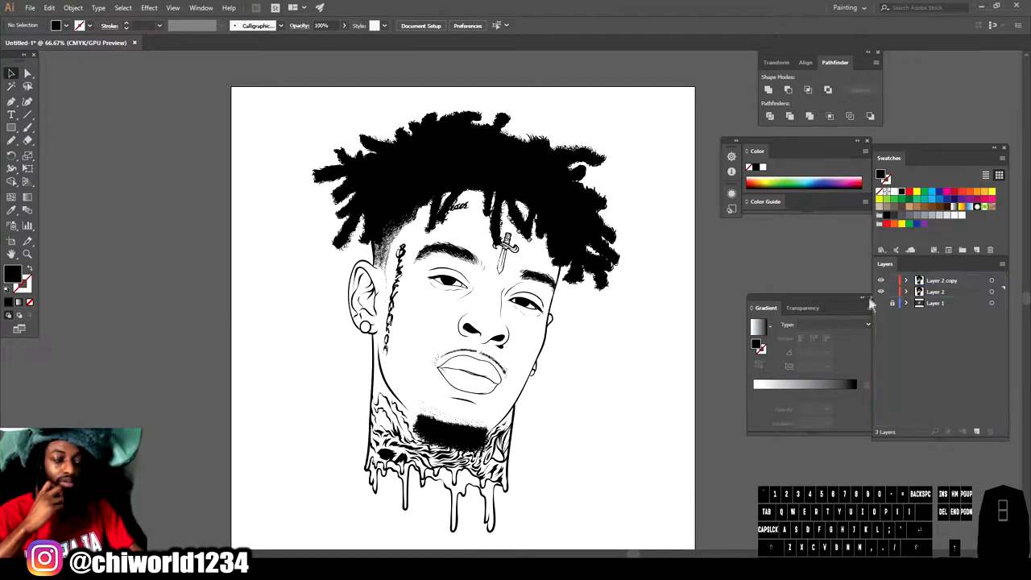
pyautogui.click(893, 281)
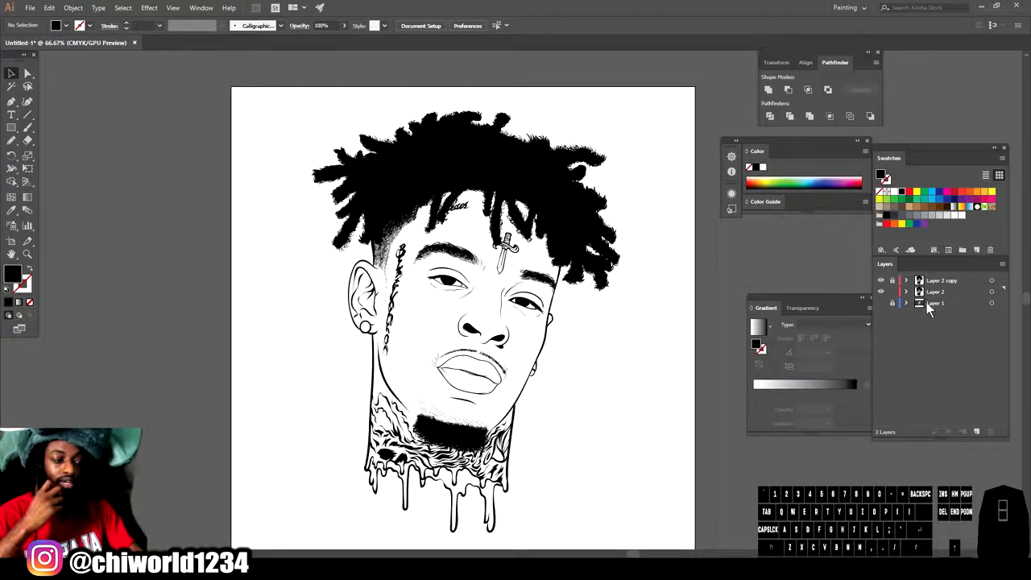
# Step: Hide the original Layer 2 and delete Layer 1 with the reference photo
pyautogui.click(928, 302)
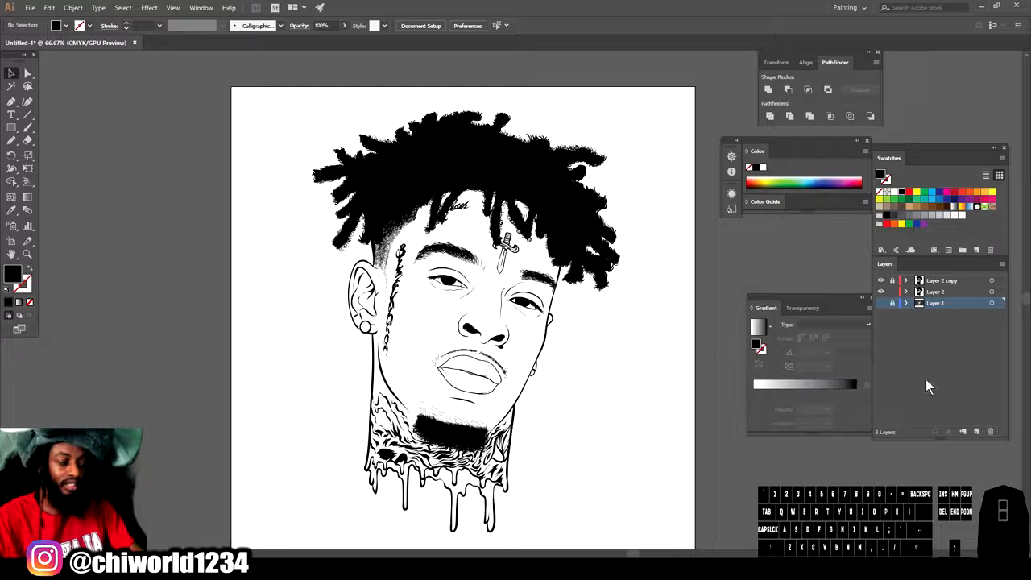
pyautogui.click(882, 303)
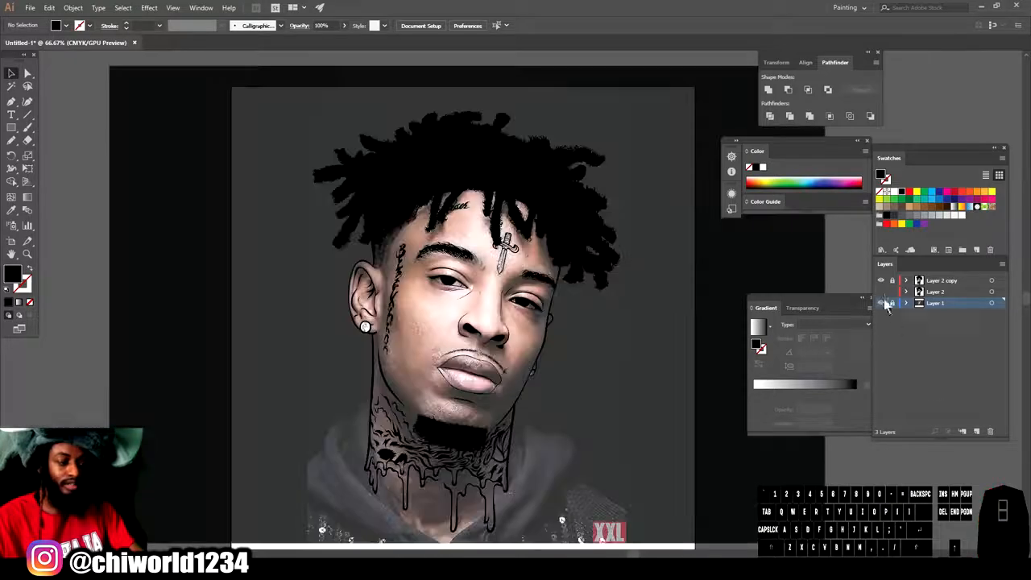
pyautogui.click(992, 432)
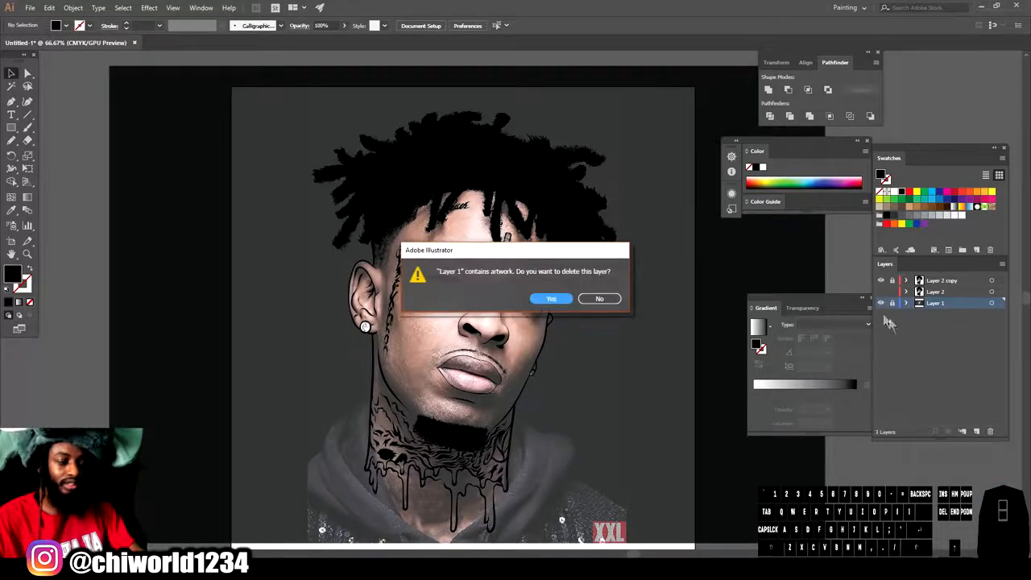
pyautogui.click(553, 301)
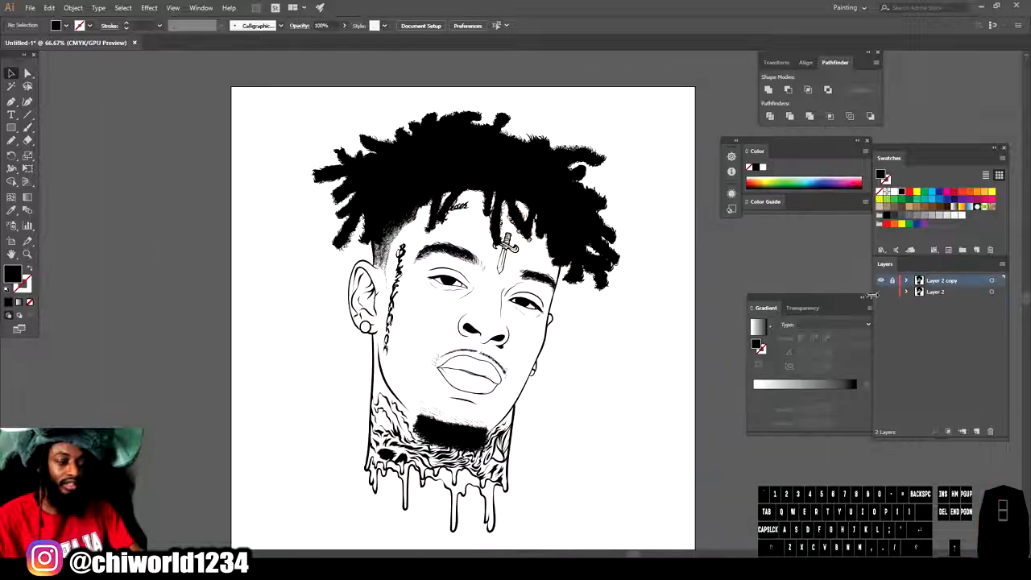
# Step: Activate and show Layer 2, and set the fill to a brown skin tone with hue 21° and saturation 52%
pyautogui.click(927, 294)
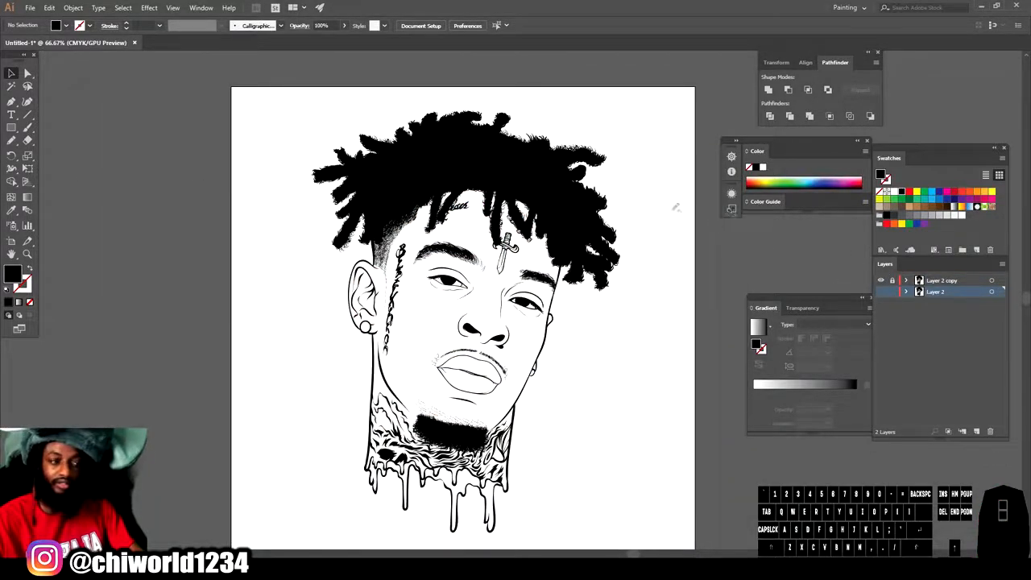
pyautogui.click(915, 207)
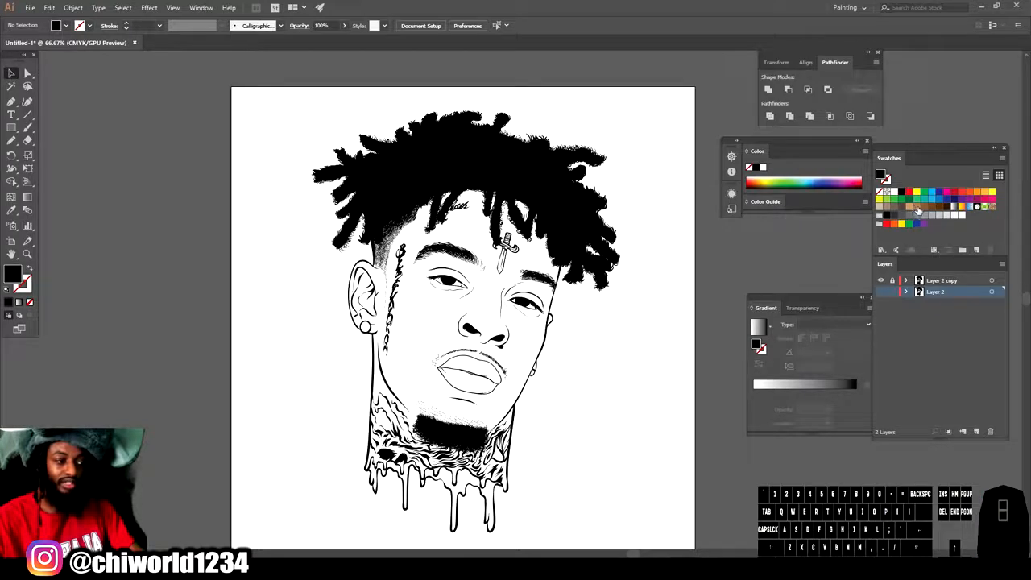
pyautogui.doubleClick(12, 274)
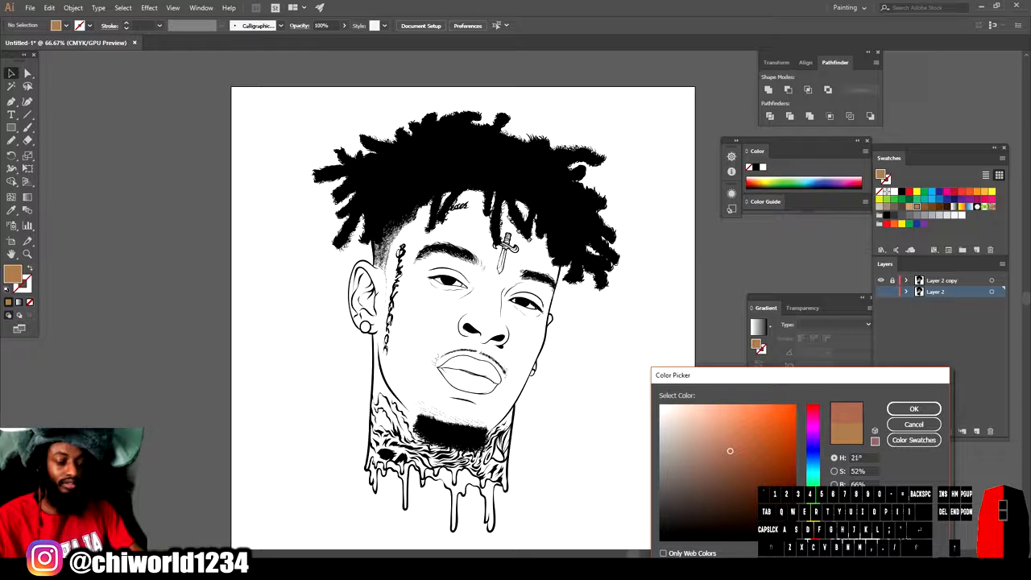
pyautogui.click(730, 431)
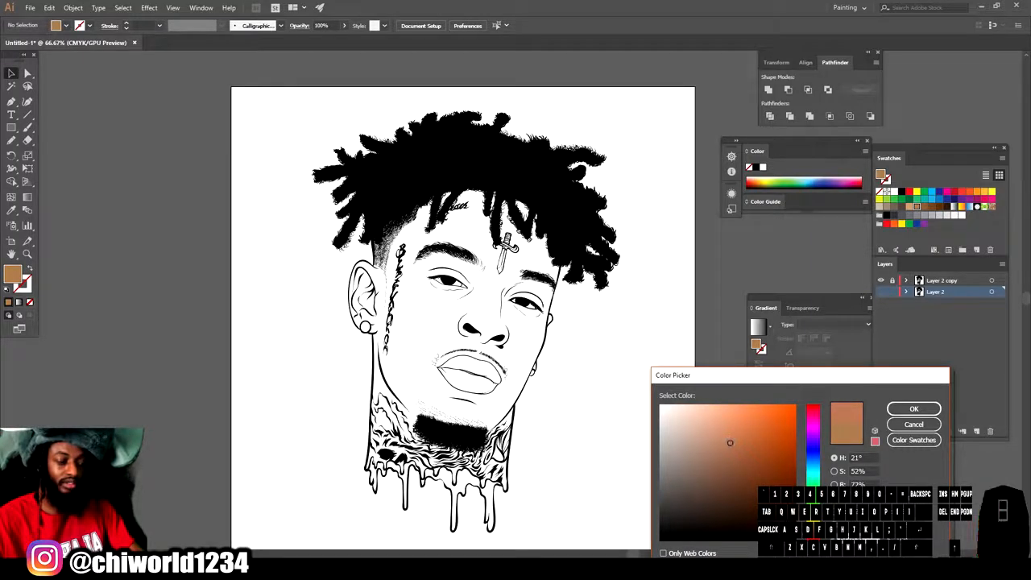
pyautogui.click(896, 409)
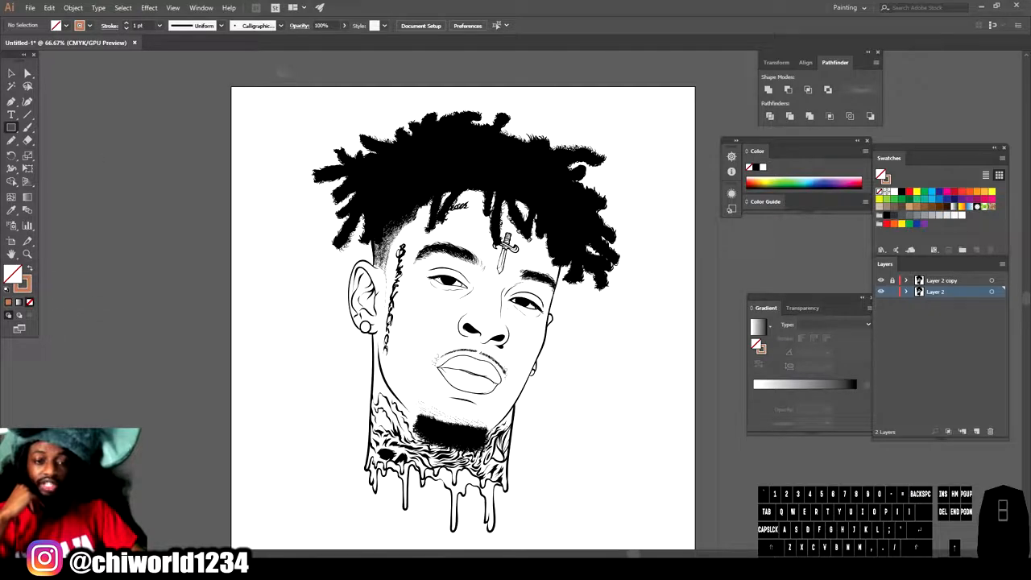
# Step: Draw a skin-toned, strokeless rectangle about 15.2 by 18.4 in around the whole portrait and send it to the back of Layer 2
pyautogui.moveTo(269, 73); pyautogui.dragTo(662, 545)
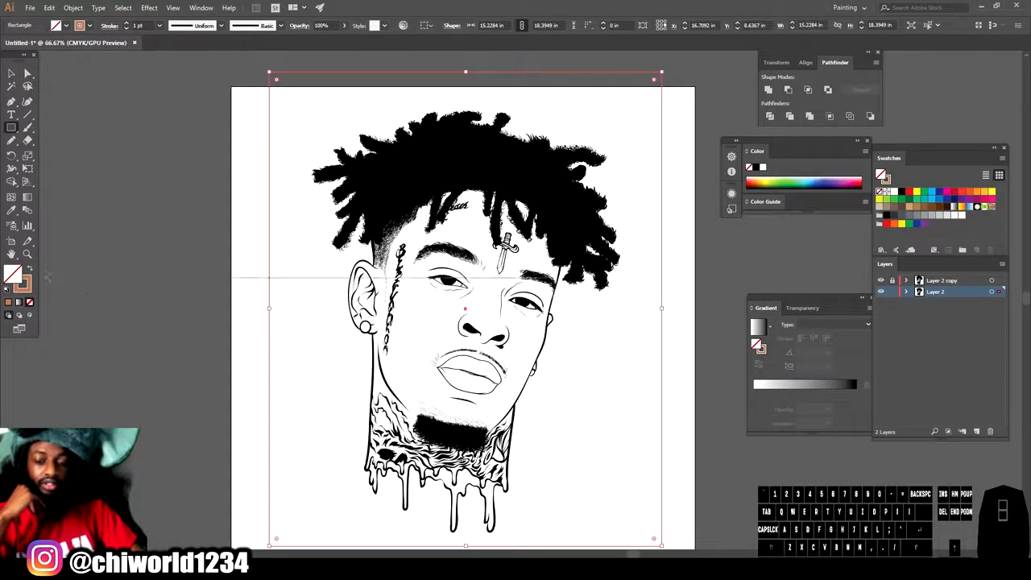
pyautogui.click(31, 270)
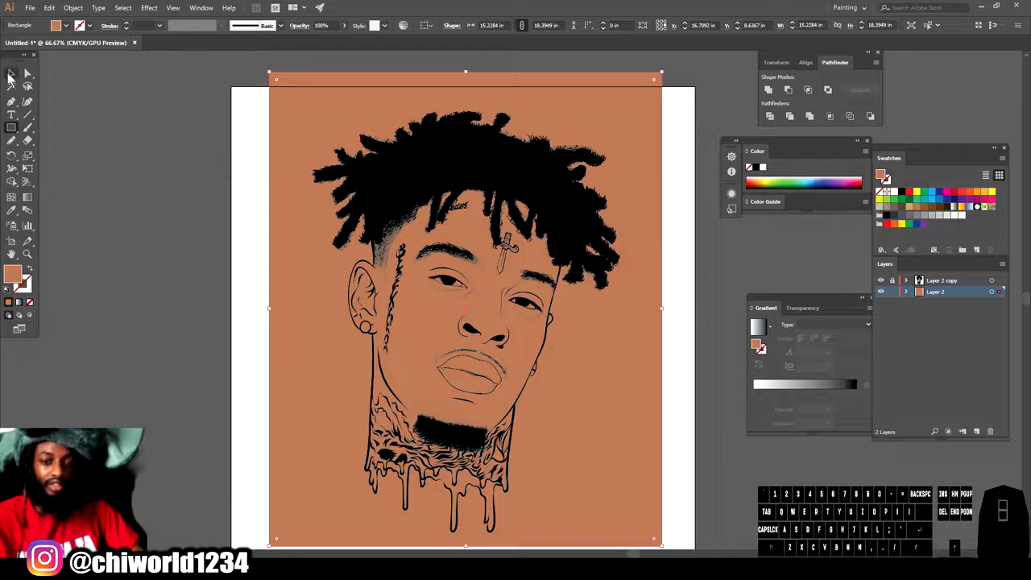
pyautogui.click(11, 73)
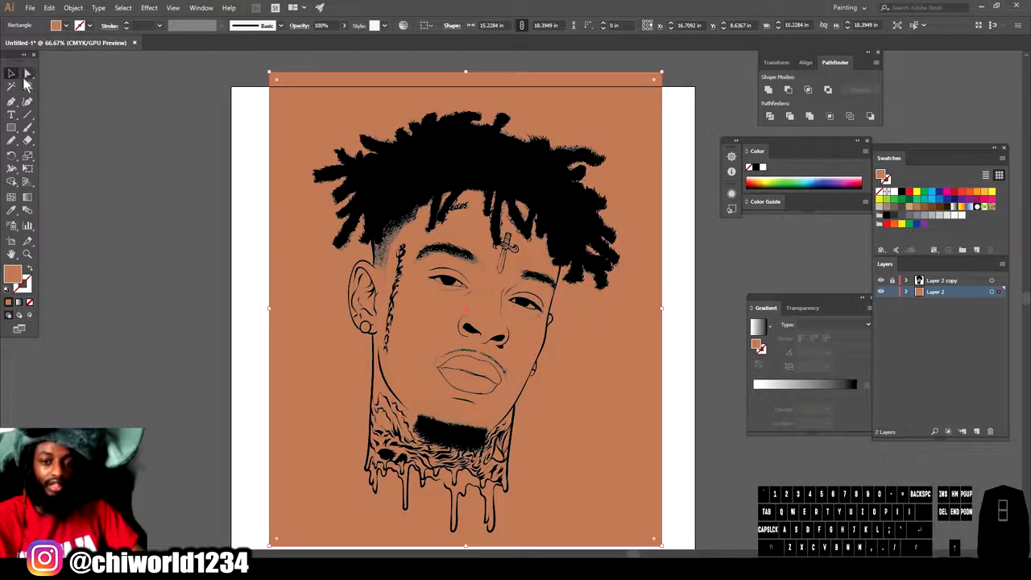
pyautogui.rightClick(307, 285)
pyautogui.moveTo(366, 449)
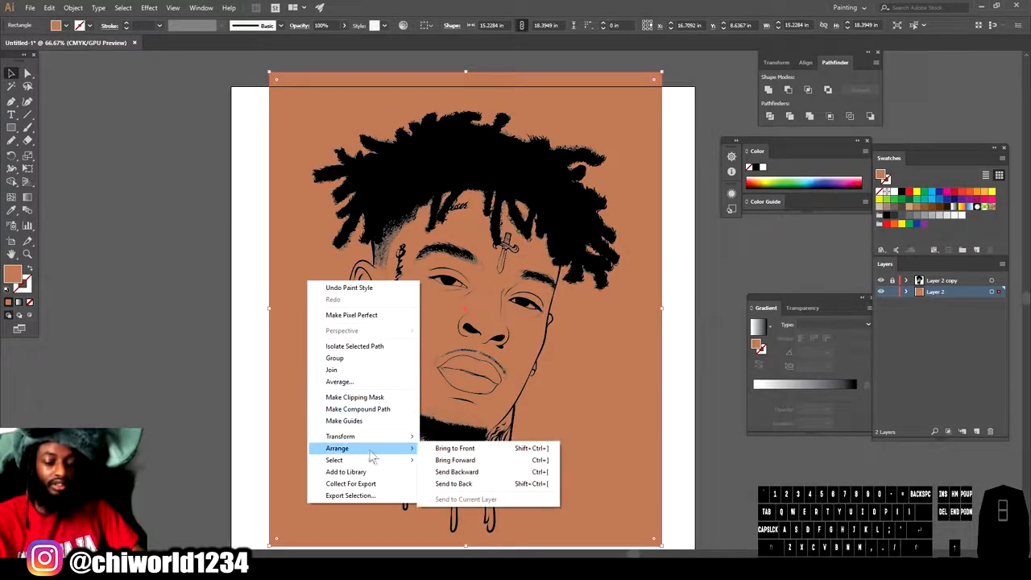
pyautogui.click(456, 483)
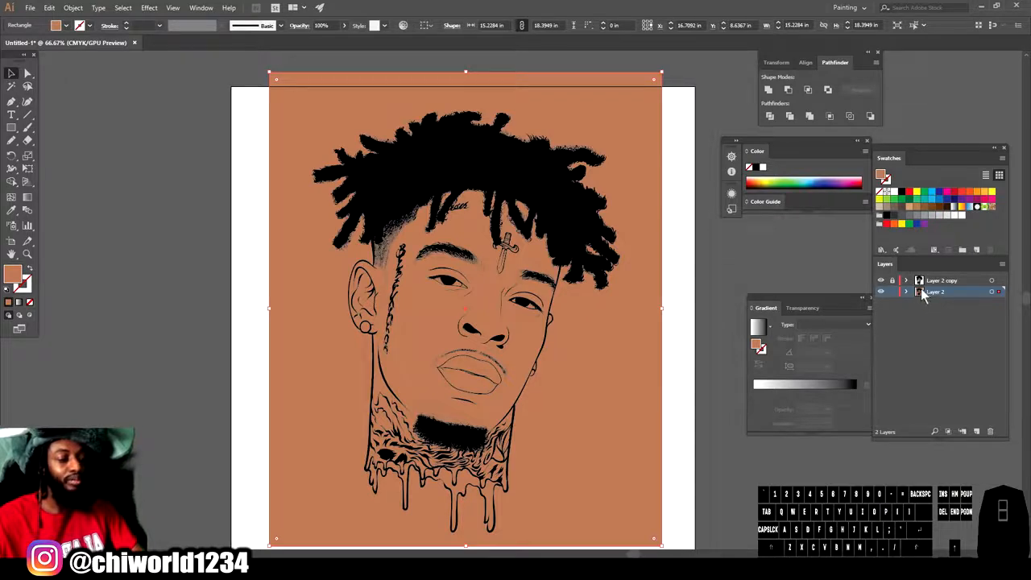
# Step: Select all the artwork on Layer 2 and combine the rectangle and line art with the Pathfinder Merge operation
pyautogui.click(206, 105)
pyautogui.click(201, 76)
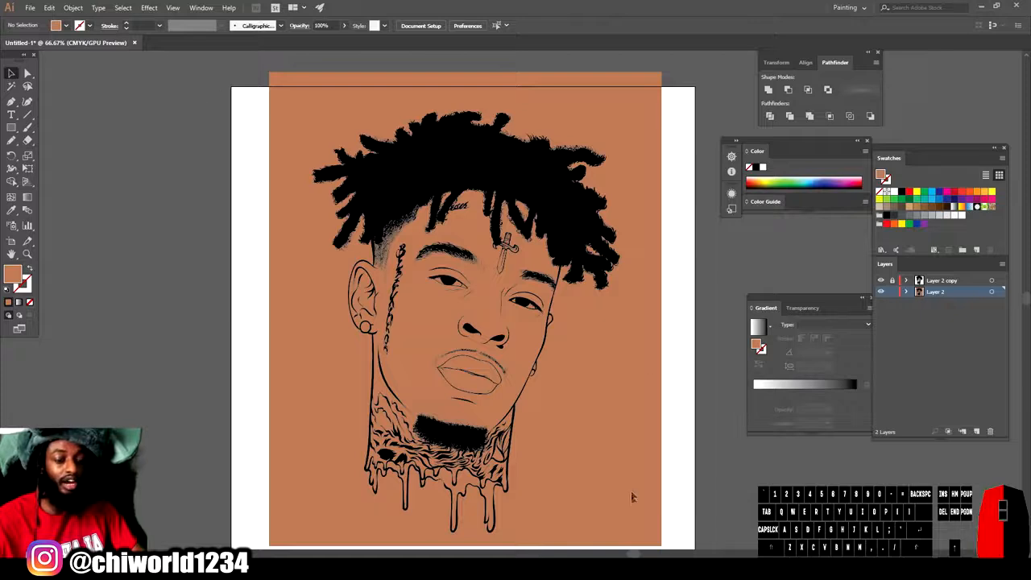
pyautogui.hotkey('ctrl', 'a')
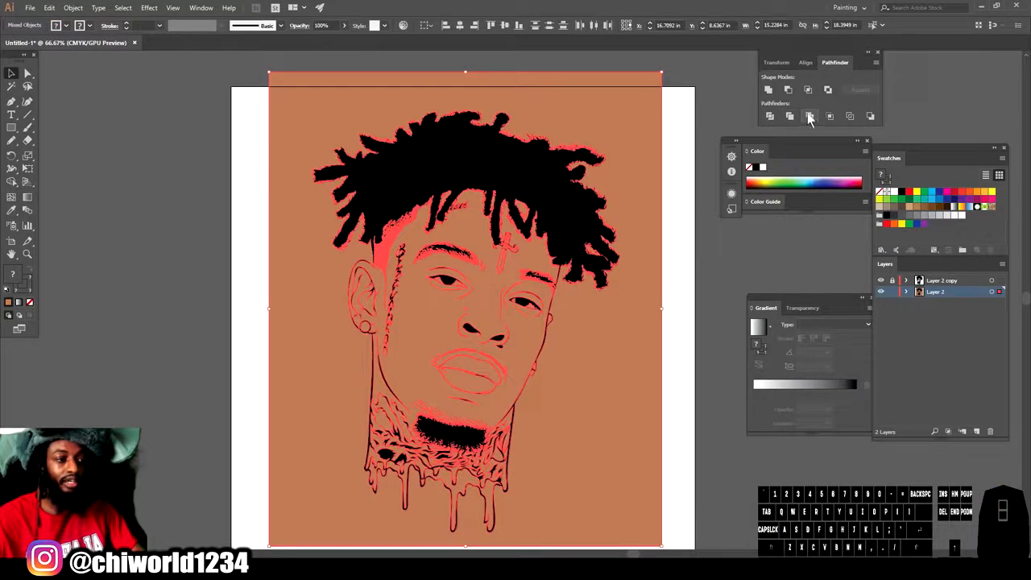
pyautogui.click(809, 116)
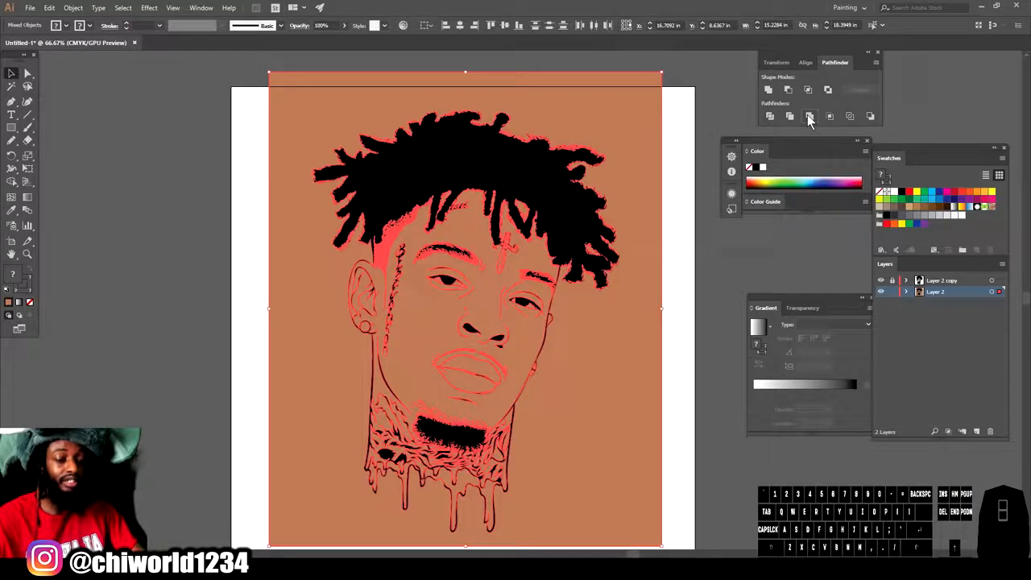
pyautogui.click(810, 116)
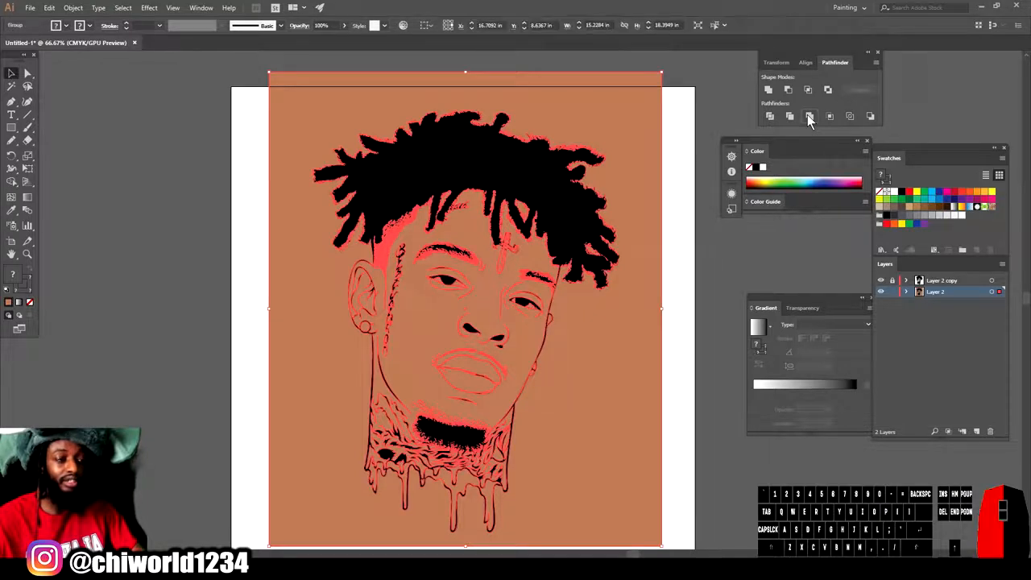
# Step: Isolate the merged group and delete the brown background area outside the head and neck
pyautogui.rightClick(601, 107)
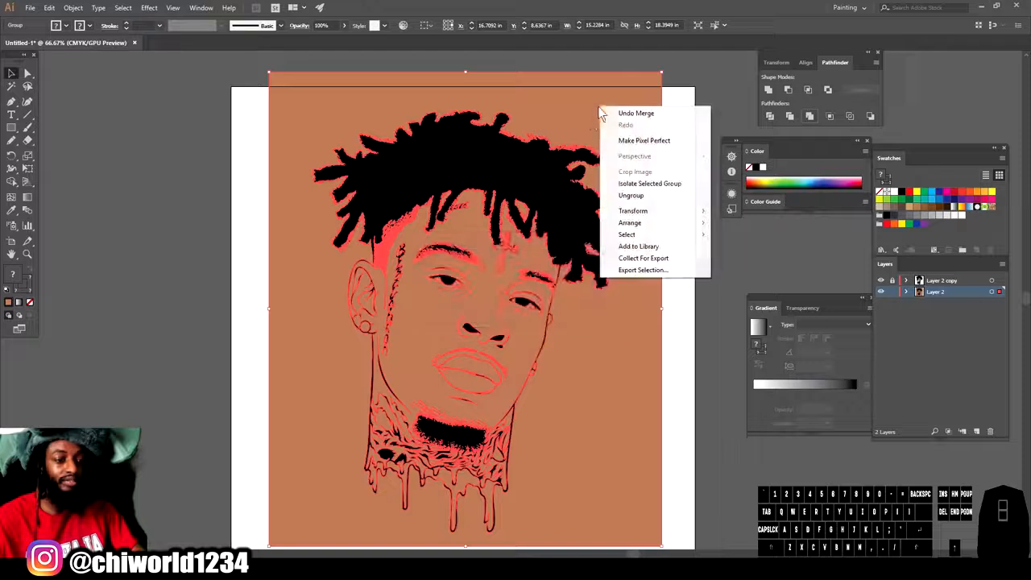
pyautogui.click(650, 184)
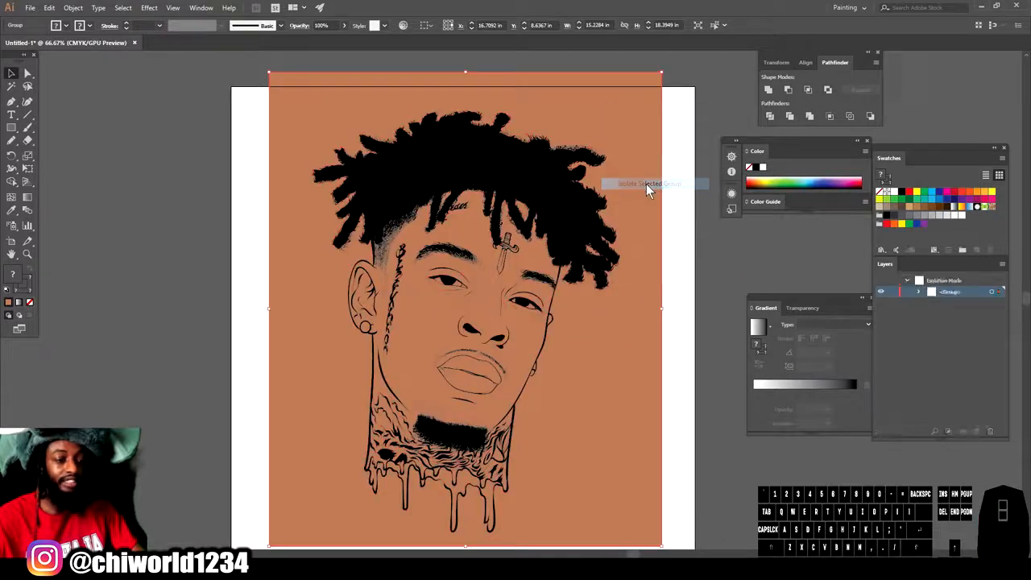
pyautogui.click(594, 103)
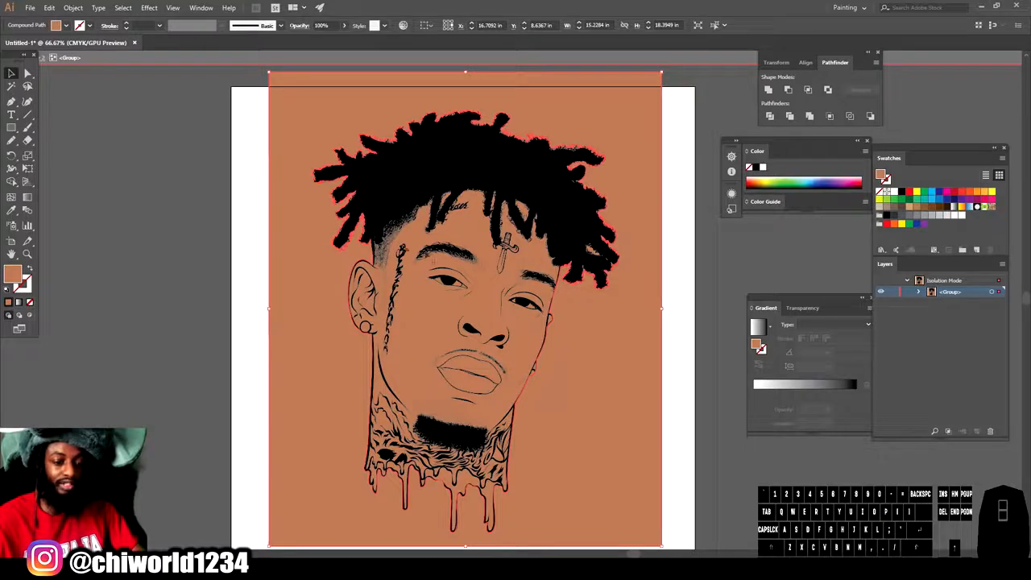
pyautogui.press('Delete')
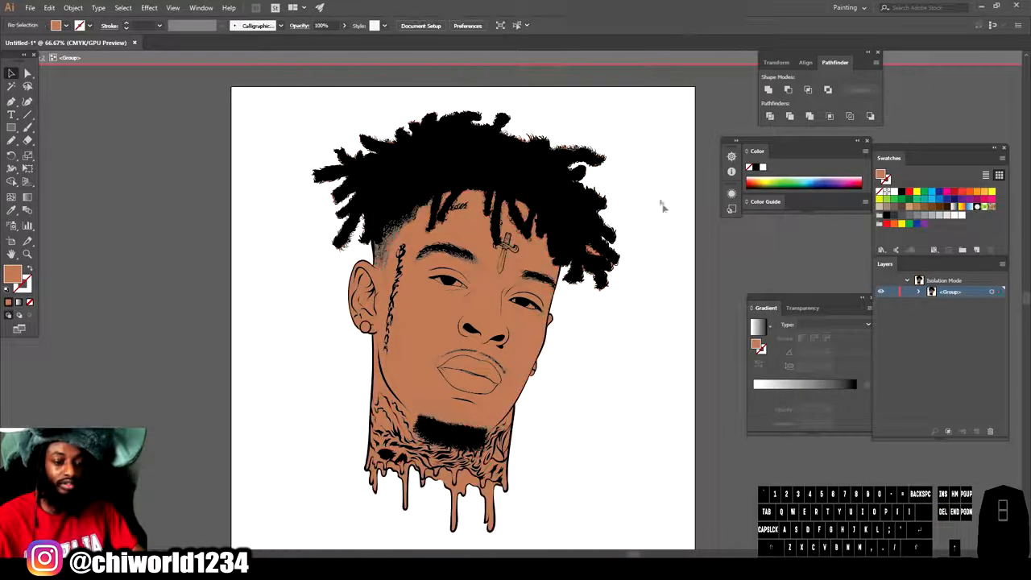
# Step: Inspect the skin fill up close around the face and between the dreadlock strands
pyautogui.hotkey('ctrl', '-')
pyautogui.hotkey('ctrl', '=')
pyautogui.hotkey('ctrl', '=')
pyautogui.hotkey('ctrl', '=')
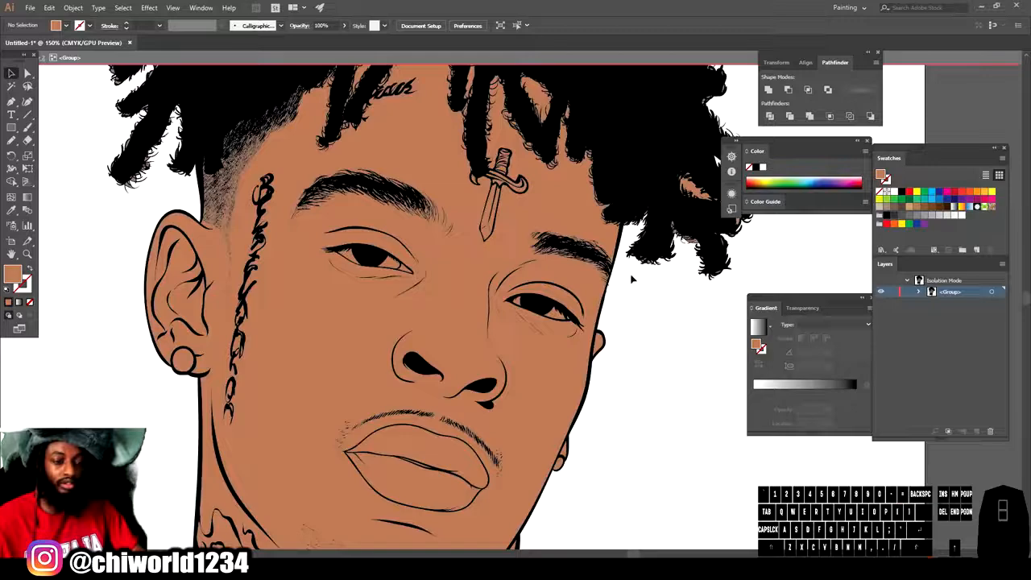
pyautogui.scroll(-2, 633, 279)
pyautogui.hotkey('ctrl', '-')
pyautogui.hotkey('ctrl', '=')
pyautogui.hotkey('ctrl', '=')
pyautogui.hotkey('ctrl', '=')
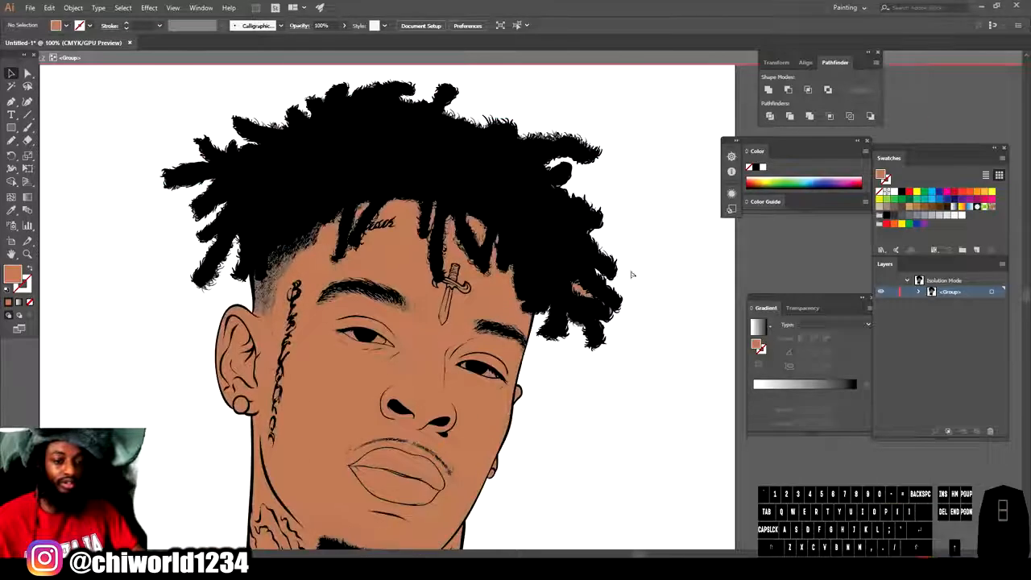
pyautogui.hotkey('ctrl', '=')
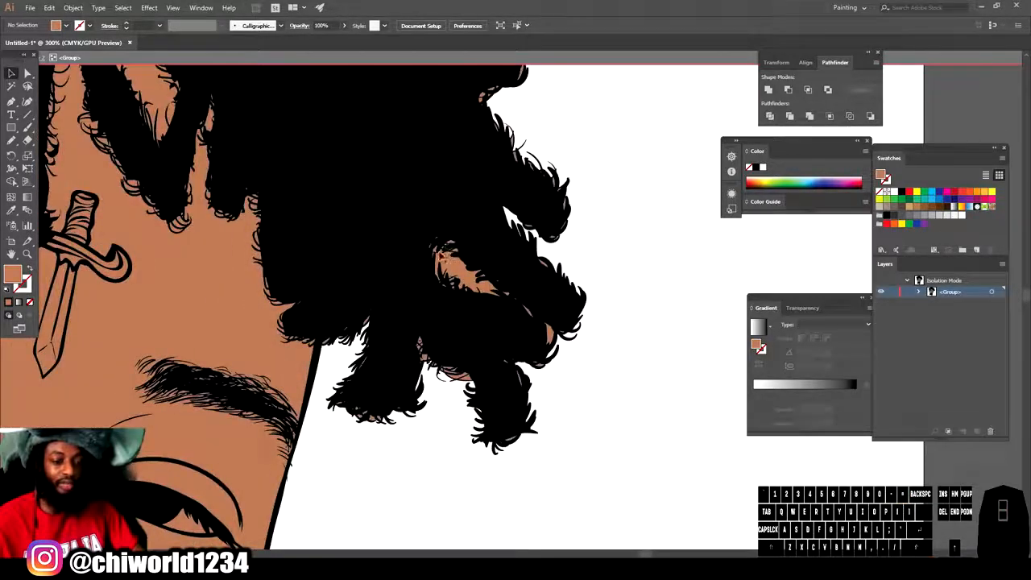
pyautogui.hotkey('ctrl', '=')
pyautogui.hotkey('ctrl', '=')
pyautogui.hotkey('ctrl', '=')
pyautogui.hotkey('ctrl', '=')
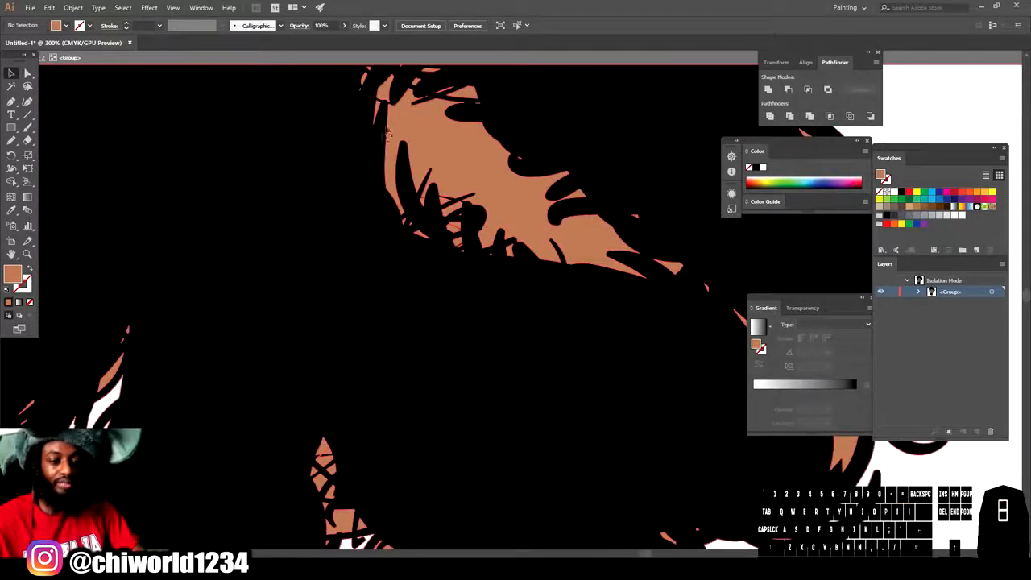
pyautogui.hotkey('ctrl', '-')
pyautogui.hotkey('ctrl', '-')
pyautogui.hotkey('ctrl', '-')
pyautogui.hotkey('ctrl', '-')
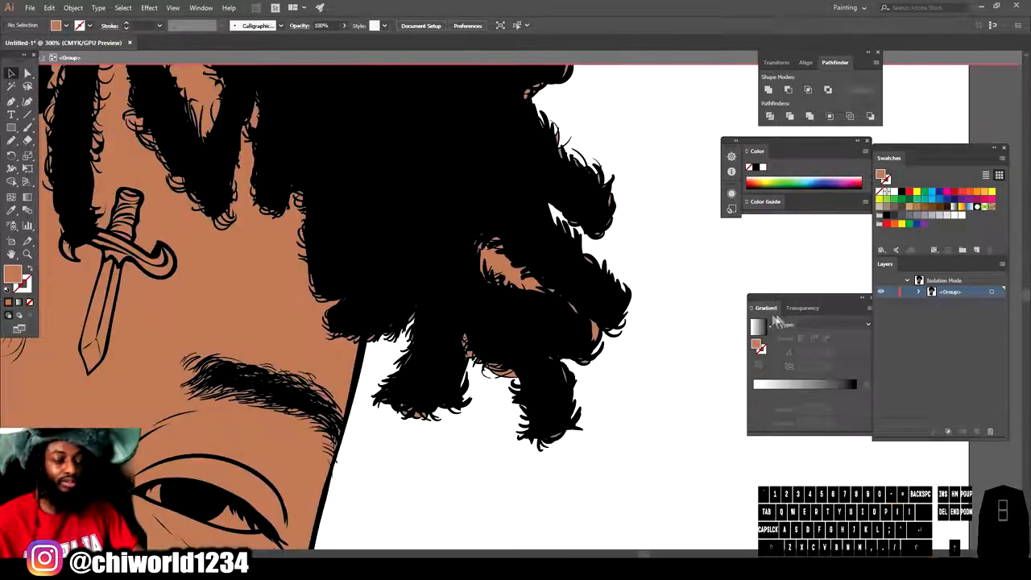
# Step: Leave the isolated group and expand Layer 2 and its merged group to list the individual paths
pyautogui.press('Escape')
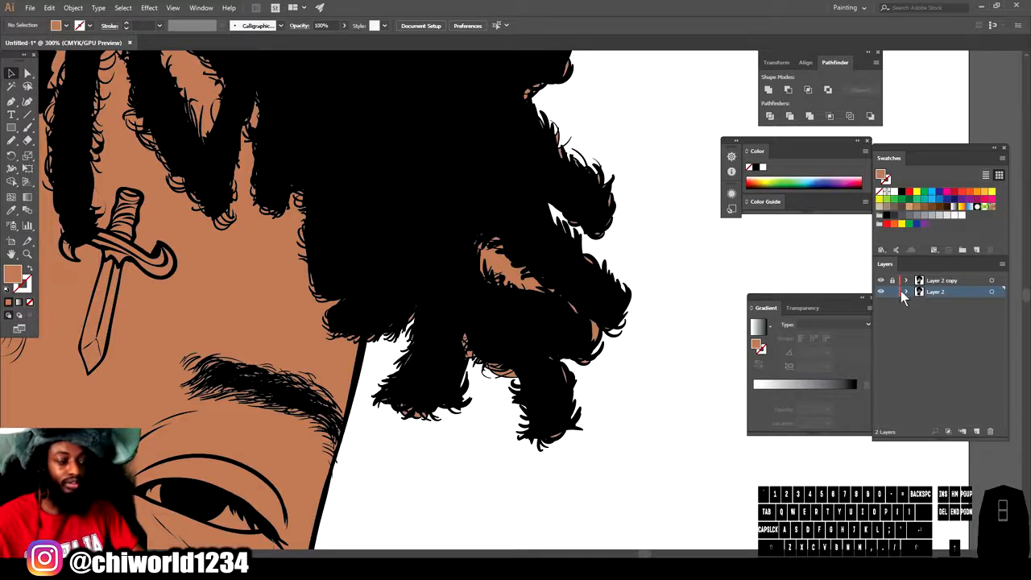
pyautogui.click(906, 292)
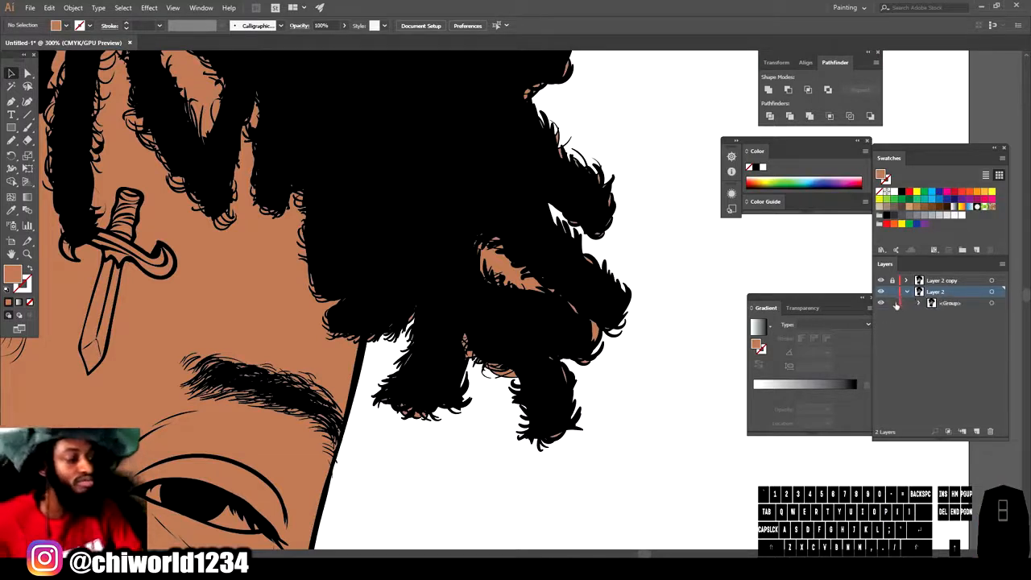
pyautogui.click(919, 303)
# Step: Lock every black line-art path in Layer 2's merged group, leaving the brown fill paths unlocked, and collapse the layer
pyautogui.scroll(-2, 919, 323)
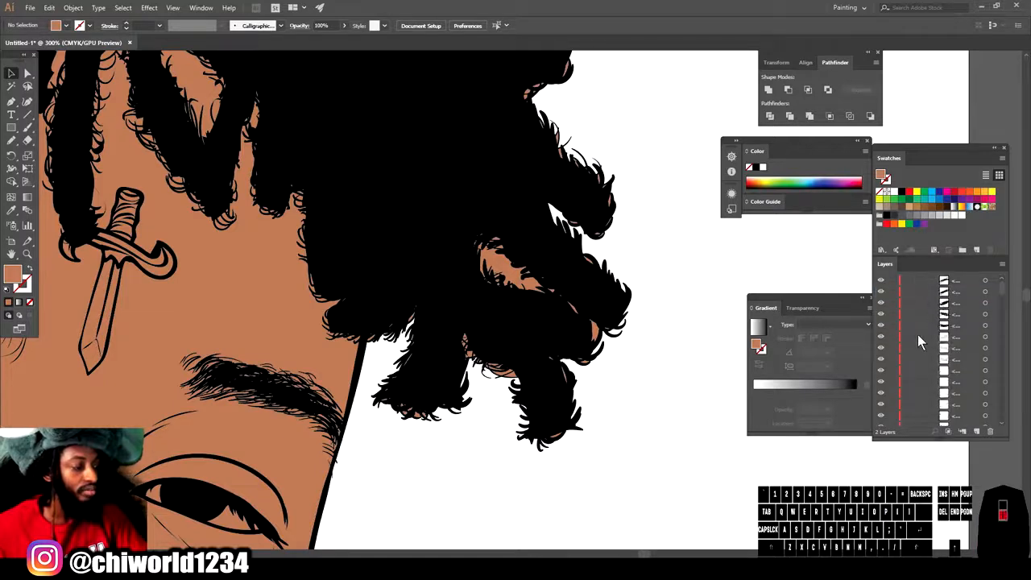
pyautogui.scroll(-10, 917, 334)
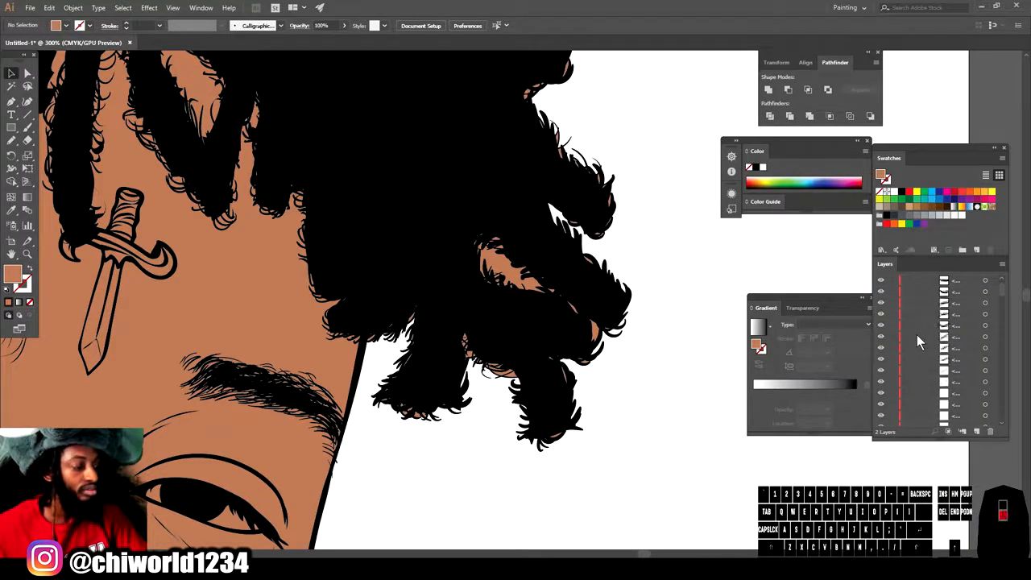
pyautogui.scroll(-6, 917, 334)
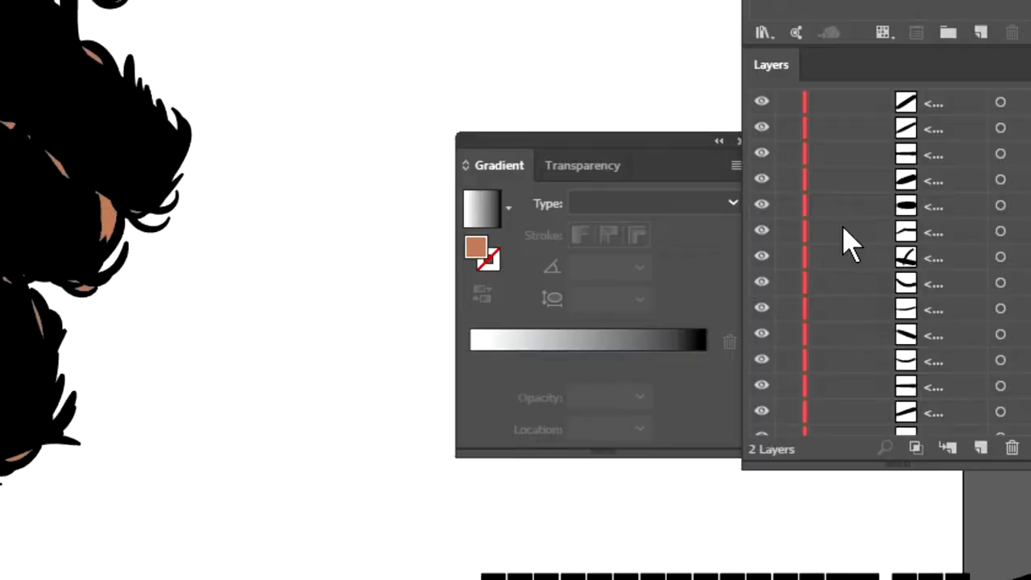
pyautogui.scroll(-8, 850, 242)
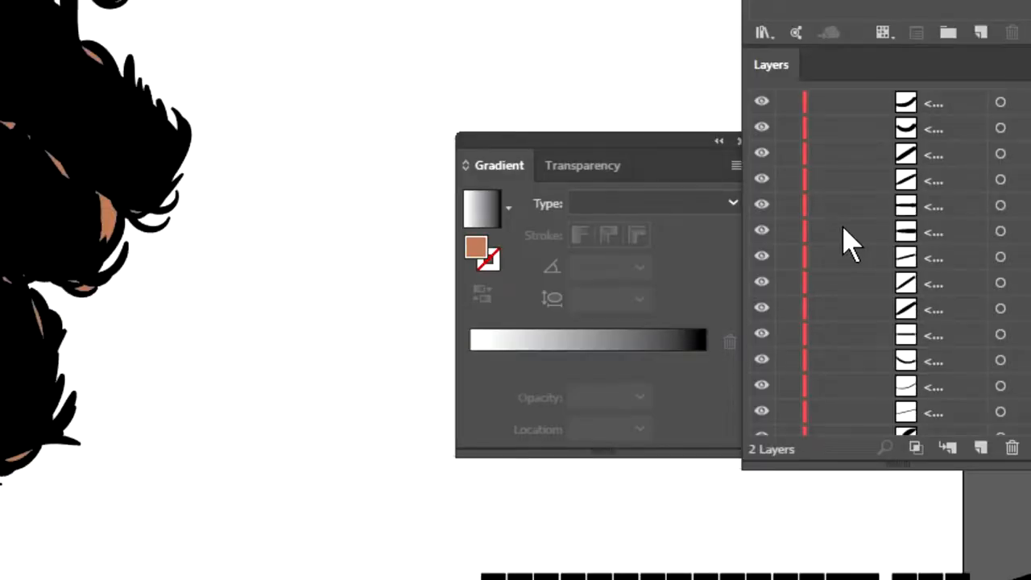
pyautogui.scroll(-8, 850, 242)
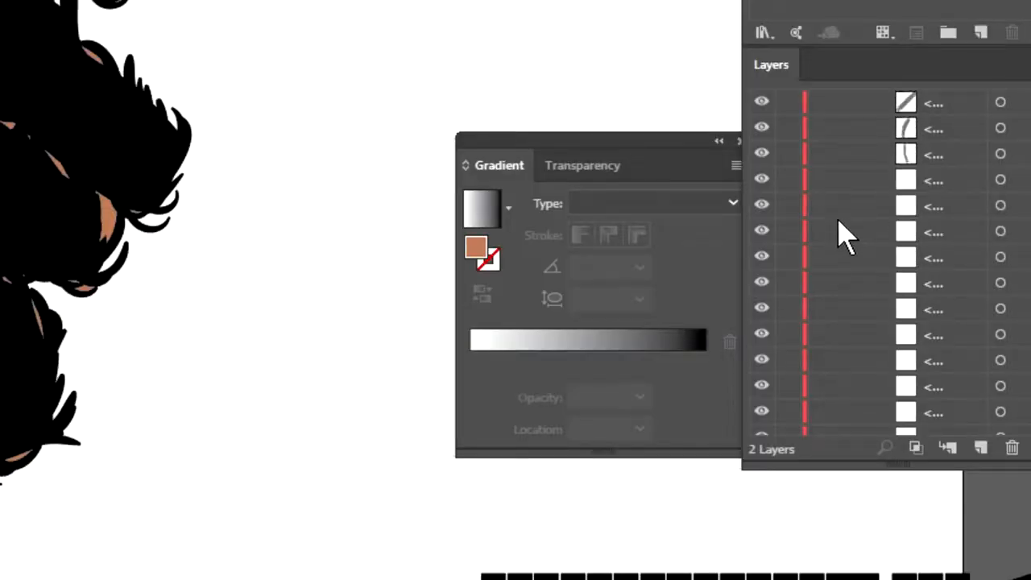
pyautogui.scroll(-8, 878, 216)
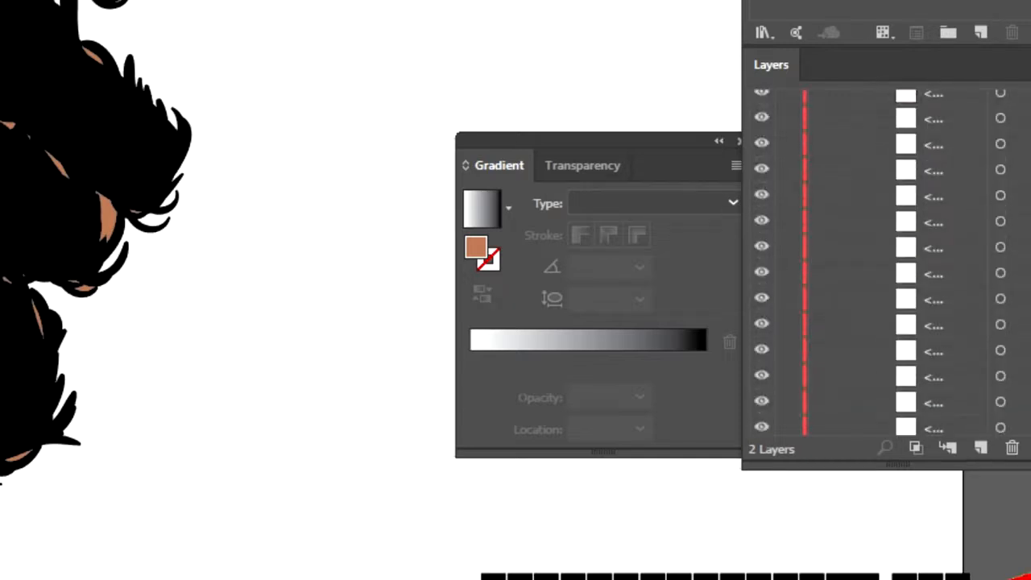
pyautogui.scroll(-8, 878, 262)
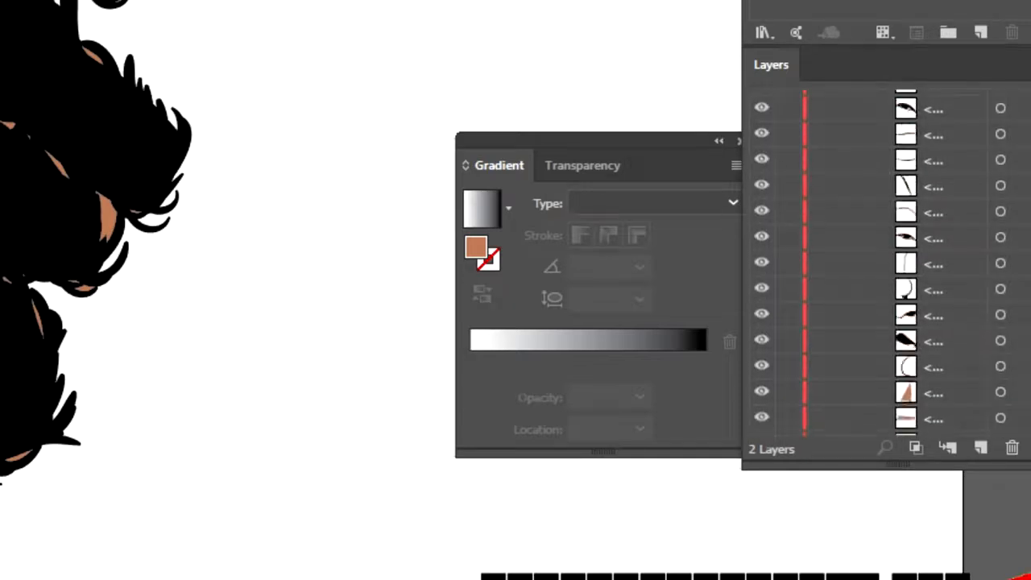
pyautogui.scroll(-8, 926, 211)
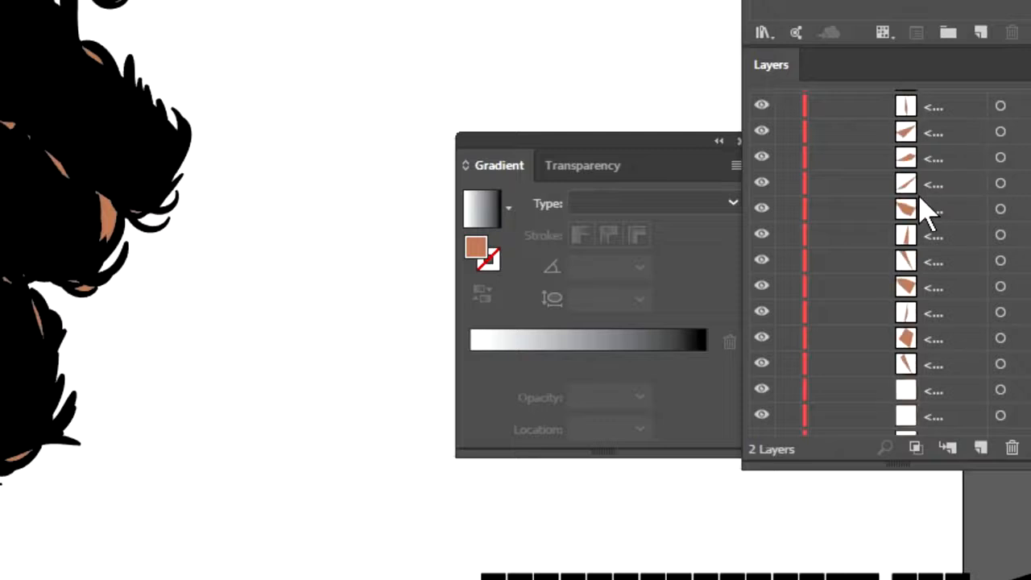
pyautogui.scroll(-8, 926, 211)
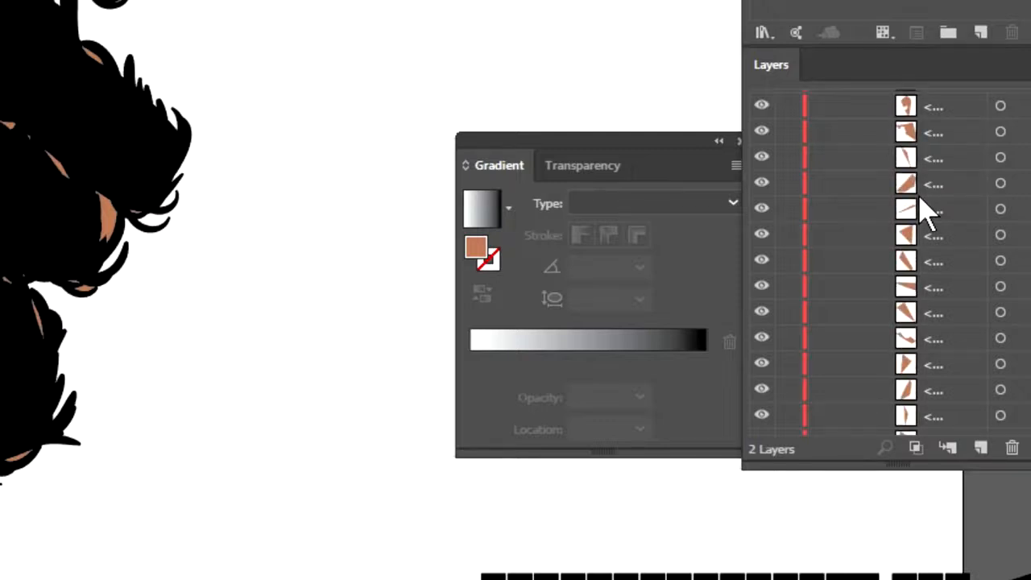
pyautogui.scroll(-8, 927, 211)
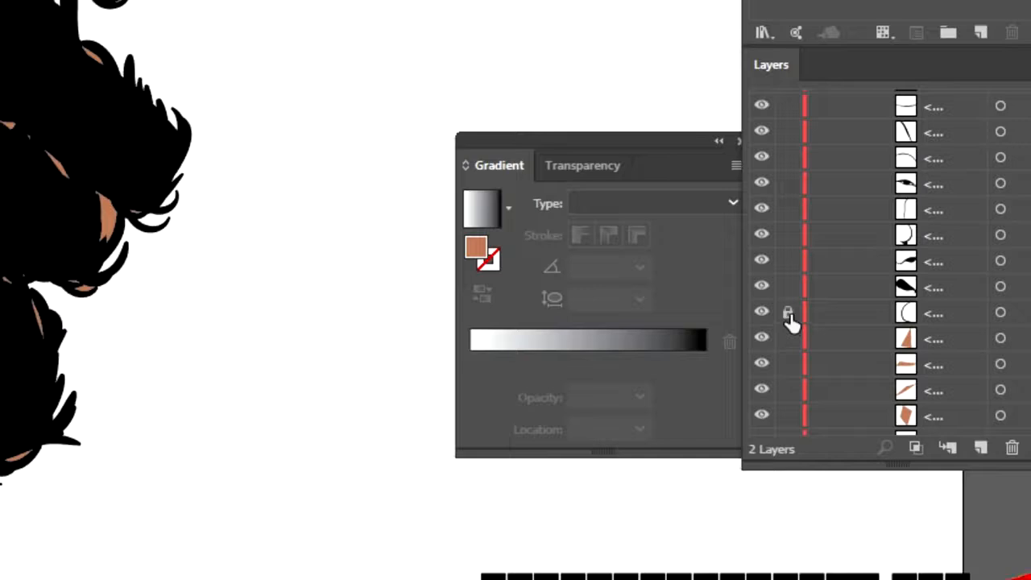
pyautogui.moveTo(791, 320); pyautogui.dragTo(795, 208)
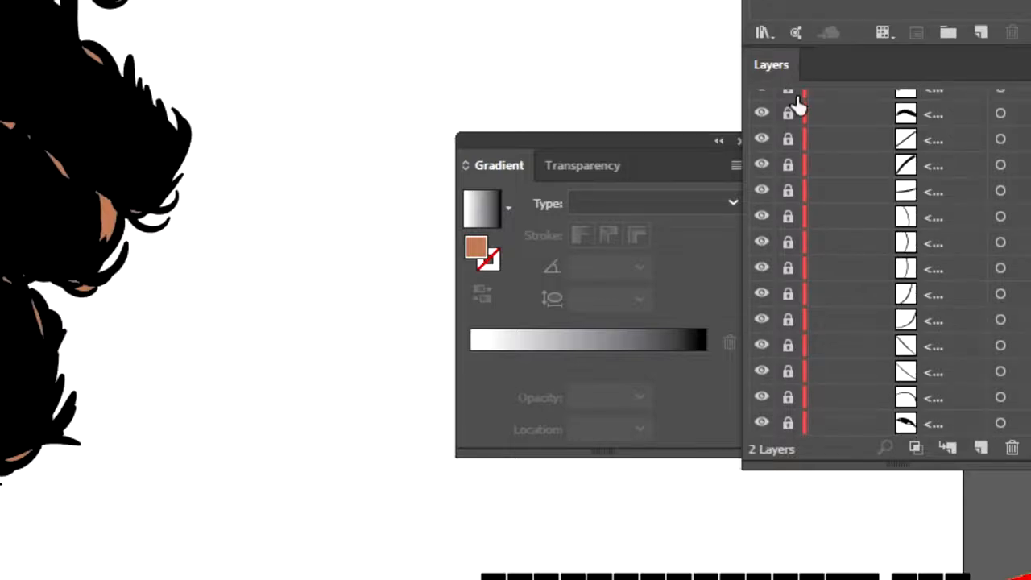
pyautogui.moveTo(797, 95); pyautogui.dragTo(813, 3)
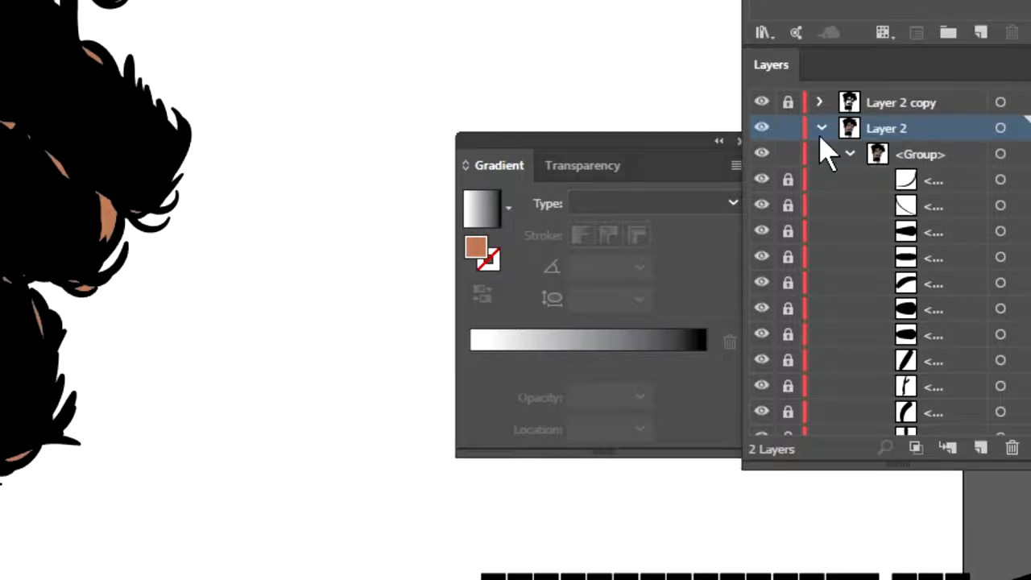
pyautogui.click(822, 129)
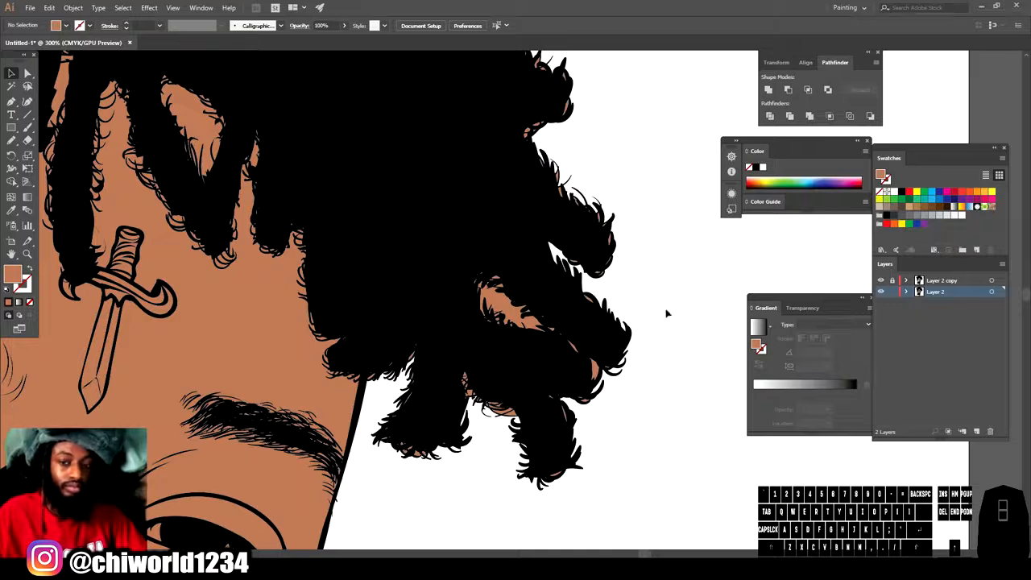
# Step: Select the stray brown fragments in and along the dreadlocks on the head's right side with Direct Selection and delete them
pyautogui.click(28, 74)
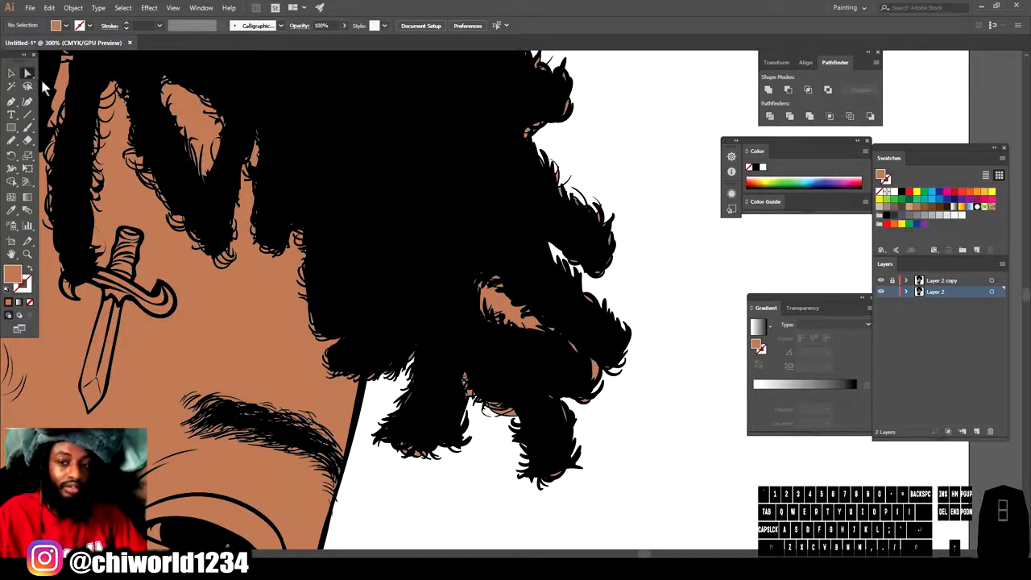
pyautogui.click(546, 367)
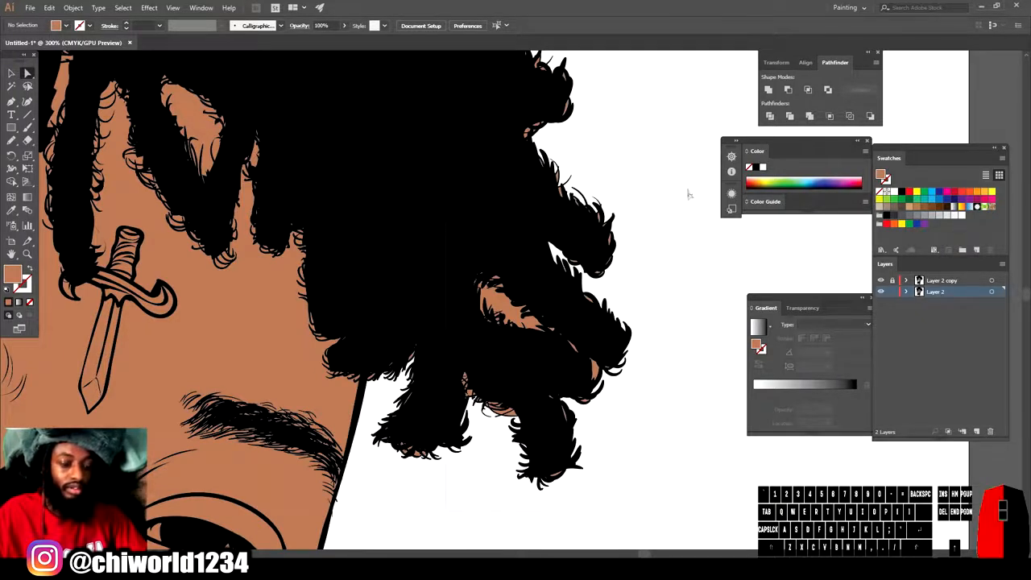
pyautogui.moveTo(690, 203); pyautogui.dragTo(682, 184)
pyautogui.press('Delete')
pyautogui.scroll(5, 675, 186)
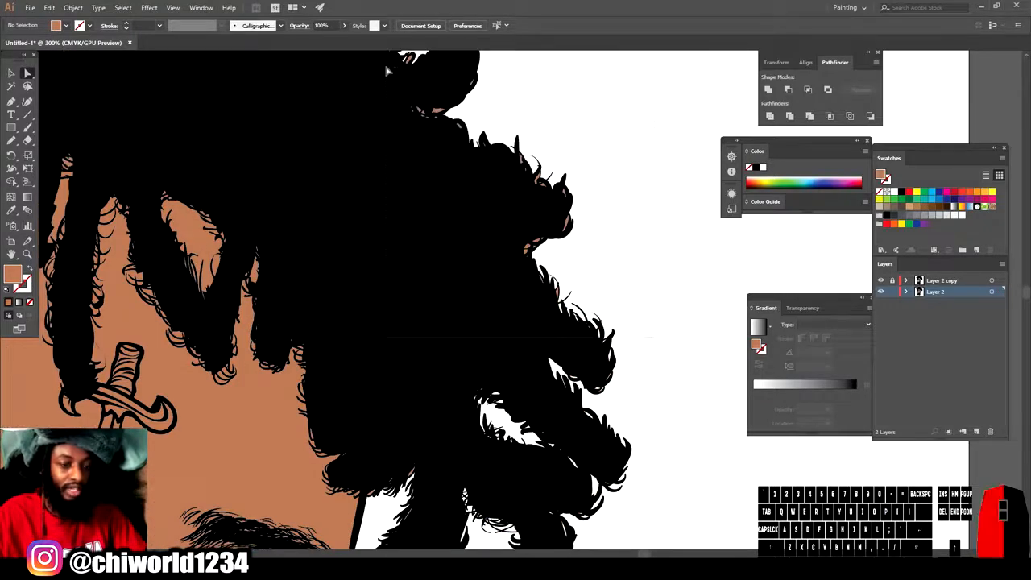
pyautogui.moveTo(389, 64); pyautogui.dragTo(391, 64)
pyautogui.scroll(5, 559, 244)
pyautogui.press('Delete')
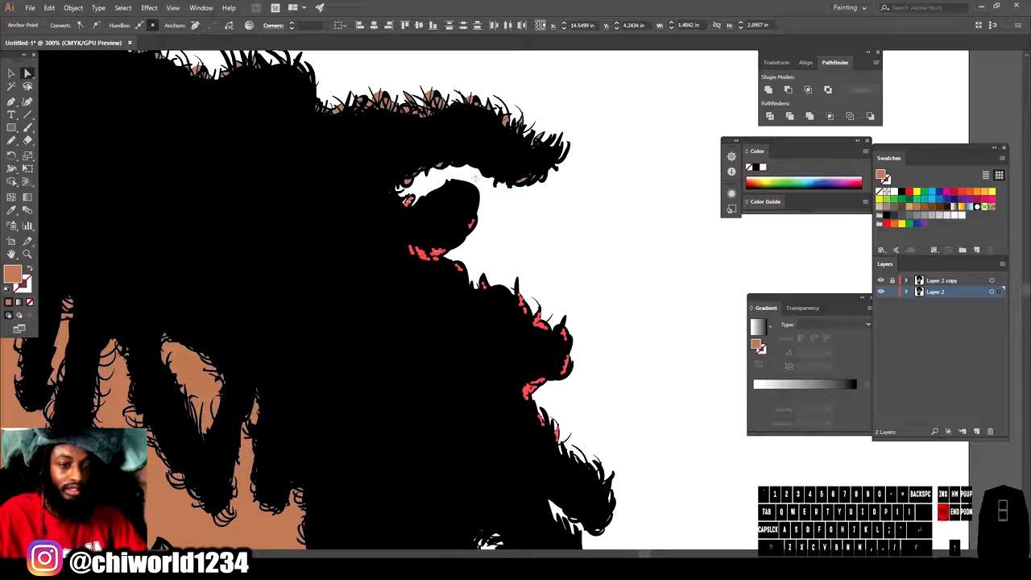
# Step: Delete the stray brown slivers along the upper-right edge of the hair and around the short dreadlock on top
pyautogui.scroll(2, 568, 266)
pyautogui.moveTo(184, 87); pyautogui.dragTo(190, 78)
pyautogui.press('Delete')
pyautogui.scroll(2, 261, 169)
pyautogui.moveTo(272, 283); pyautogui.dragTo(16, 18)
pyautogui.press('Delete')
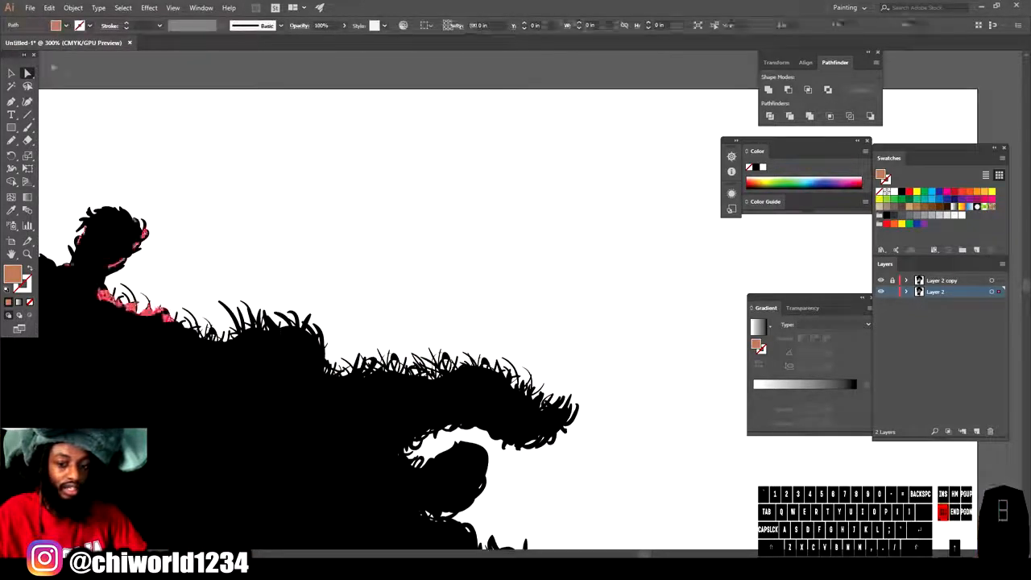
# Step: Delete the stray brown slivers along the crown and the upper-left edge of the hair
pyautogui.hotkey('ctrl', '-')
pyautogui.hscroll(-9, 216, 175)
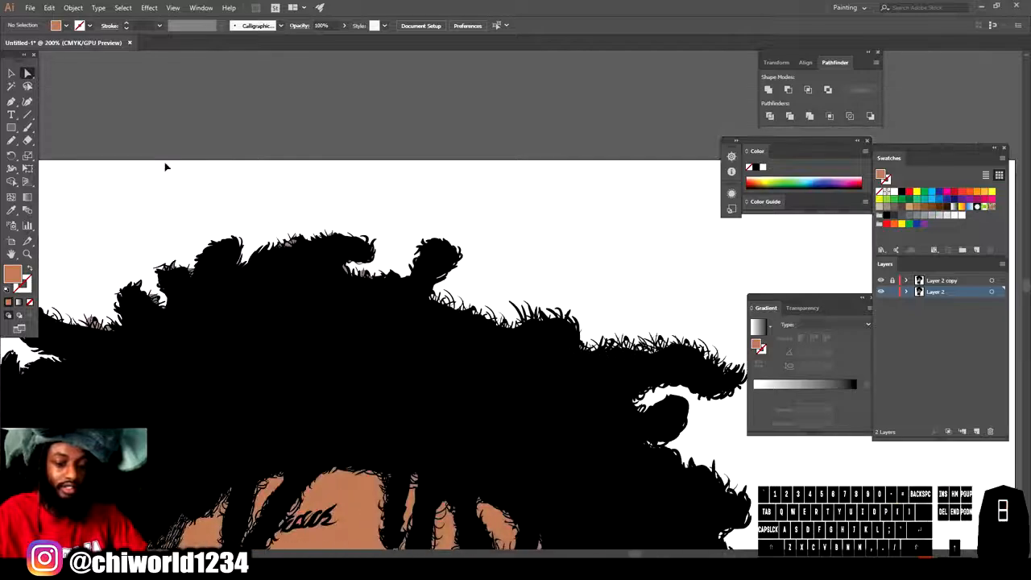
pyautogui.moveTo(118, 185); pyautogui.dragTo(119, 186)
pyautogui.moveTo(513, 377); pyautogui.dragTo(718, 391)
pyautogui.press('Delete')
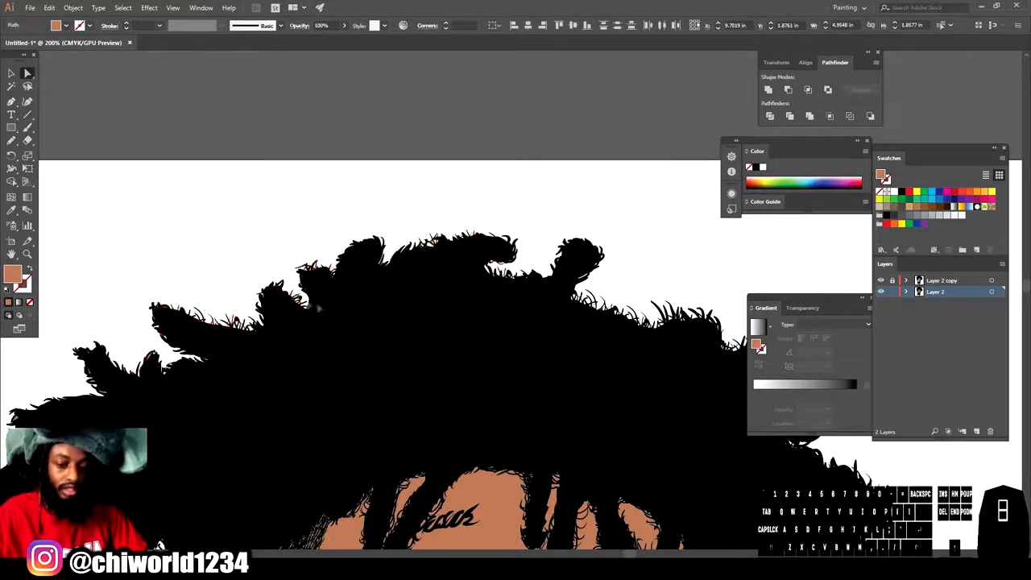
# Step: Delete the remaining brown fragments in and around the dreadlocks on the left side of the head
pyautogui.scroll(-5, 226, 348)
pyautogui.moveTo(182, 315); pyautogui.dragTo(27, 435)
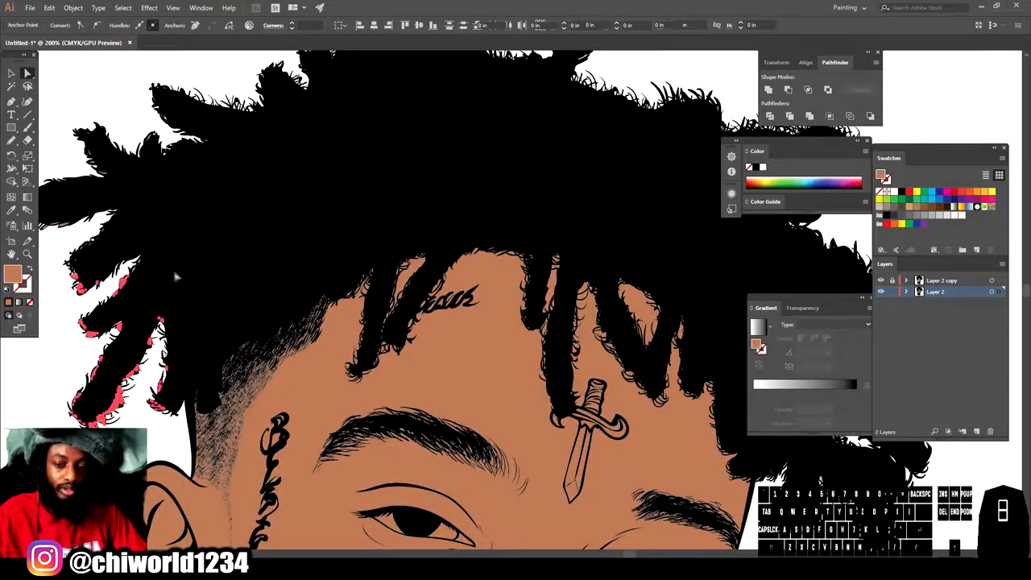
pyautogui.scroll(5, 88, 322)
pyautogui.scroll(2, 387, 323)
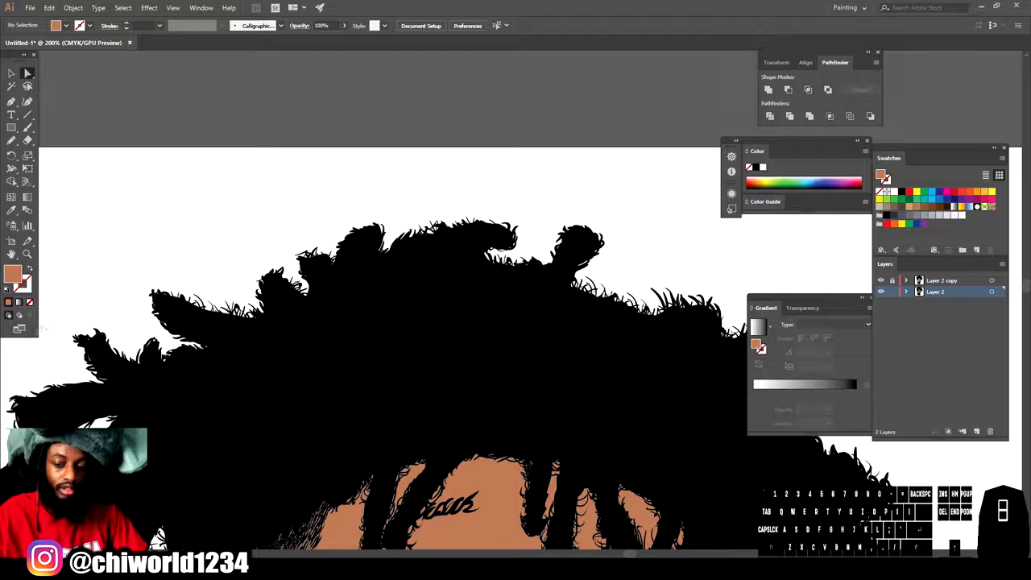
pyautogui.moveTo(8, 386); pyautogui.dragTo(95, 443)
pyautogui.moveTo(227, 528); pyautogui.dragTo(217, 542)
pyautogui.moveTo(66, 310); pyautogui.dragTo(231, 441)
pyautogui.press('Delete')
pyautogui.moveTo(112, 294); pyautogui.dragTo(304, 412)
# Step: Inspect the hair edges on both sides and the whole portrait for leftover brown fragments
pyautogui.scroll(-5, 306, 412)
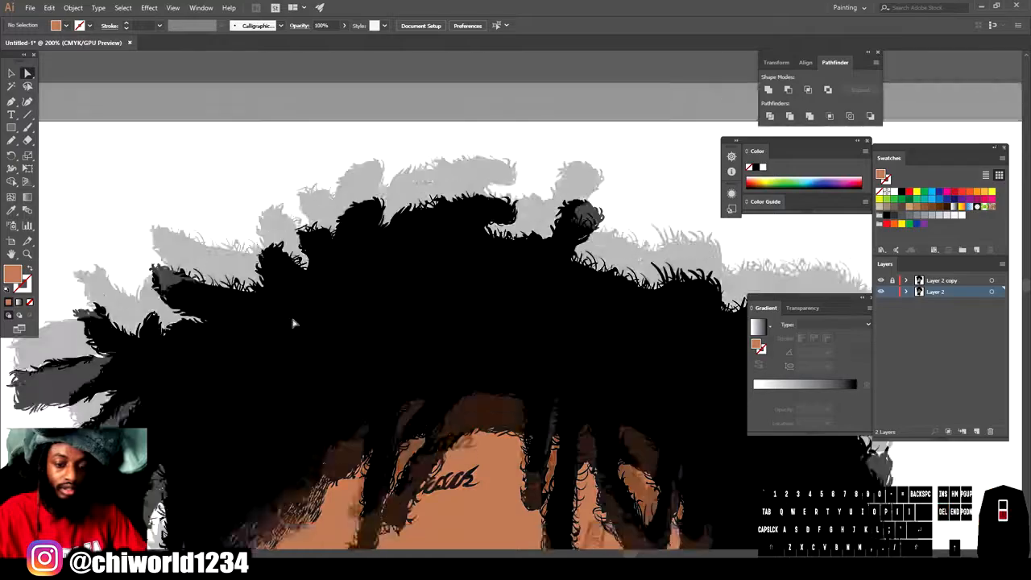
pyautogui.hotkey('ctrl', '-')
pyautogui.hscroll(-5, 62, 373)
pyautogui.hotkey('ctrl', '=')
pyautogui.hotkey('ctrl', '=')
pyautogui.hscroll(-2, 62, 364)
pyautogui.hotkey('ctrl', '-')
pyautogui.hotkey('ctrl', '-')
pyautogui.hscroll(10, 63, 361)
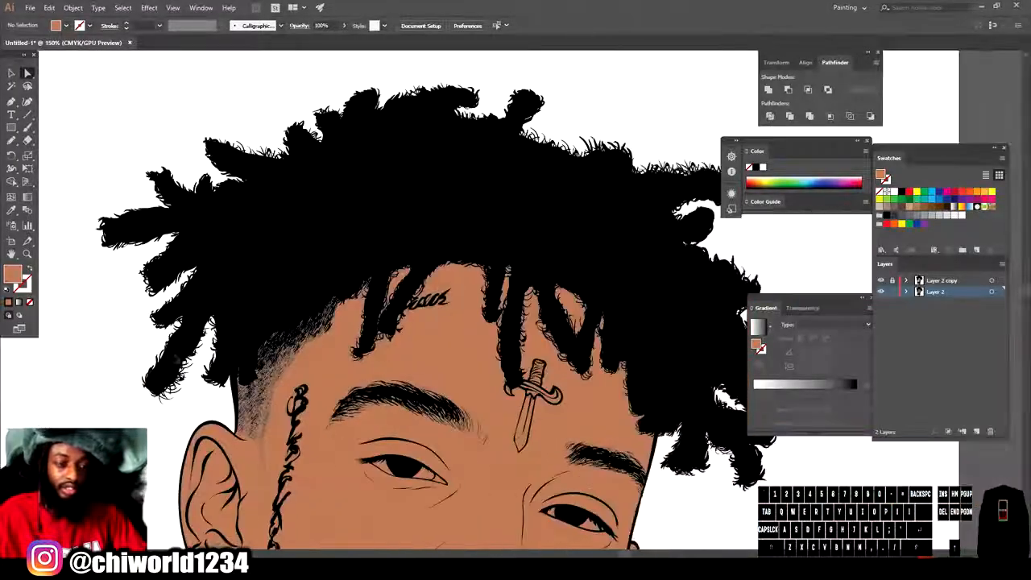
pyautogui.scroll(-8, 362, 376)
pyautogui.hscroll(1, 362, 375)
pyautogui.hotkey('ctrl', '=')
pyautogui.hotkey('ctrl', '=')
pyautogui.scroll(7, 353, 337)
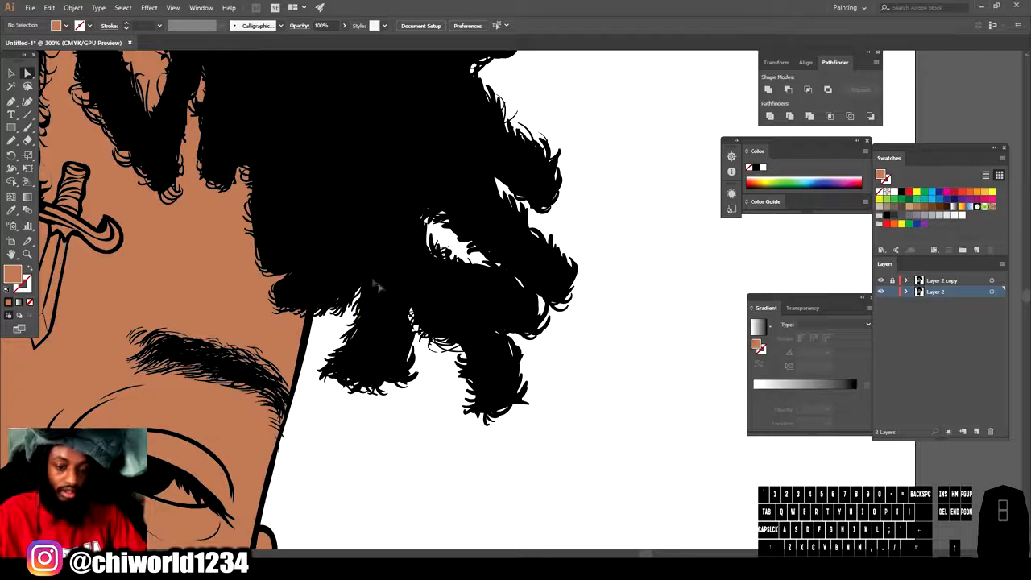
pyautogui.hotkey('ctrl', '-')
pyautogui.hotkey('ctrl', '-')
pyautogui.hotkey('ctrl', '-')
pyautogui.hotkey('ctrl', '-')
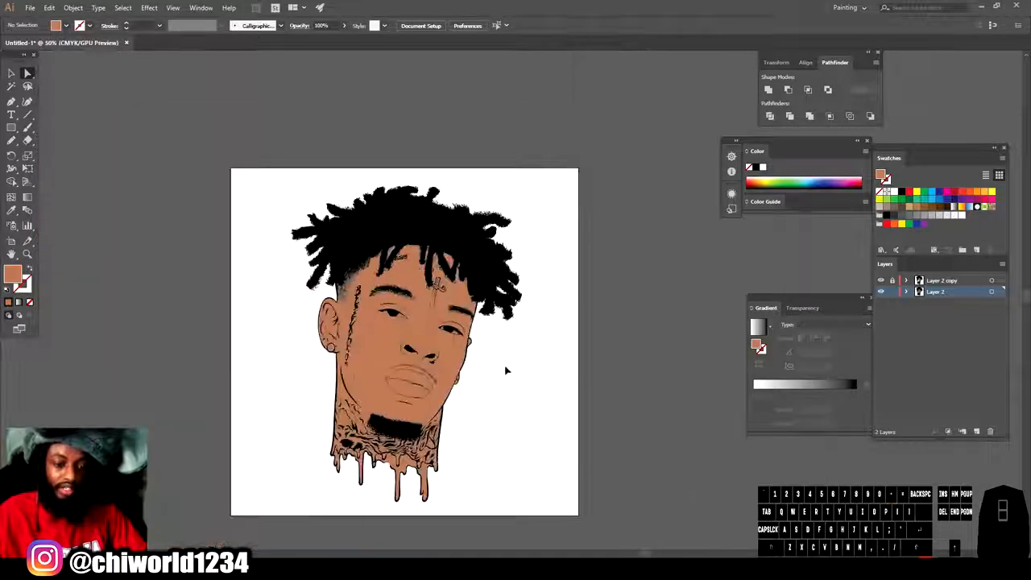
pyautogui.hotkey('ctrl', '+')
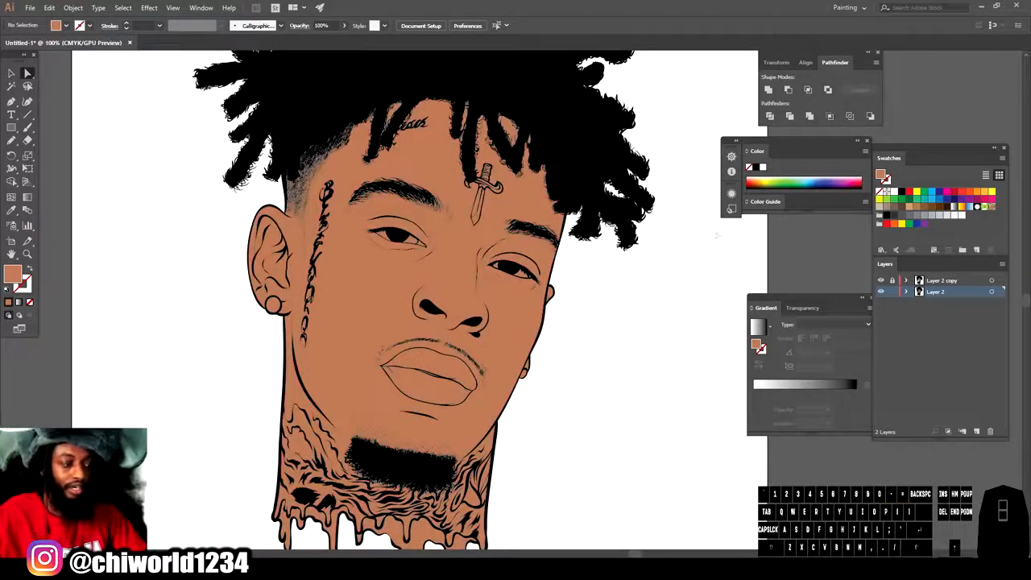
# Step: Isolate the merged skin group on Layer 2 for editing the fills around the eyes
pyautogui.click(11, 73)
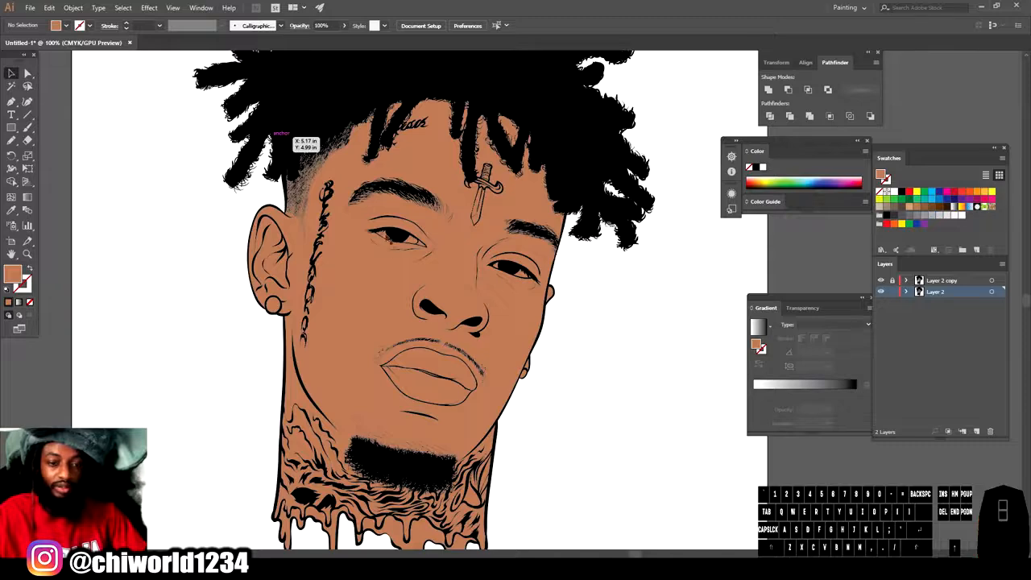
pyautogui.hotkey('ctrl', '+')
pyautogui.hotkey('ctrl', '+')
pyautogui.hotkey('ctrl', '+')
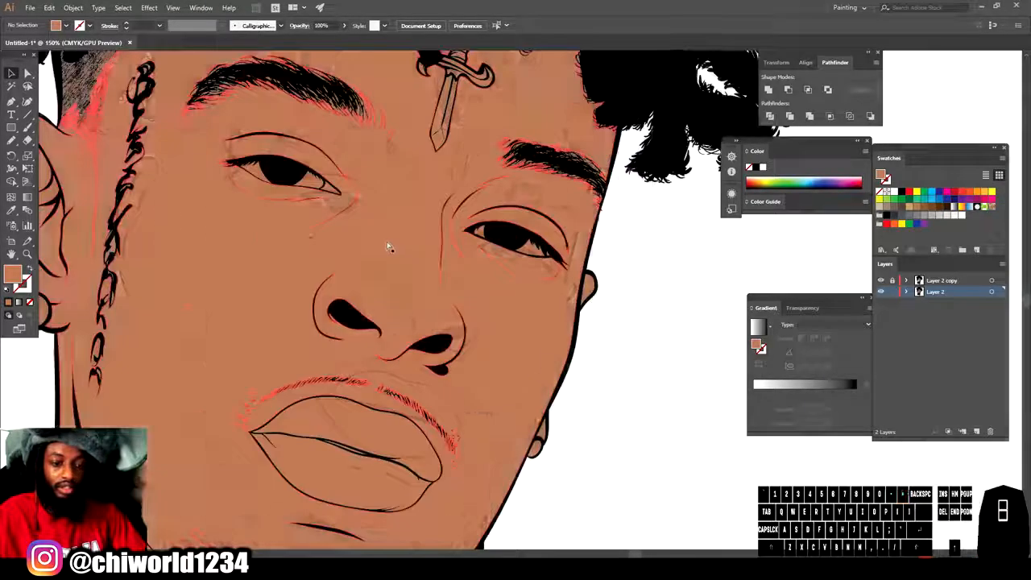
pyautogui.hscroll(-5, 283, 221)
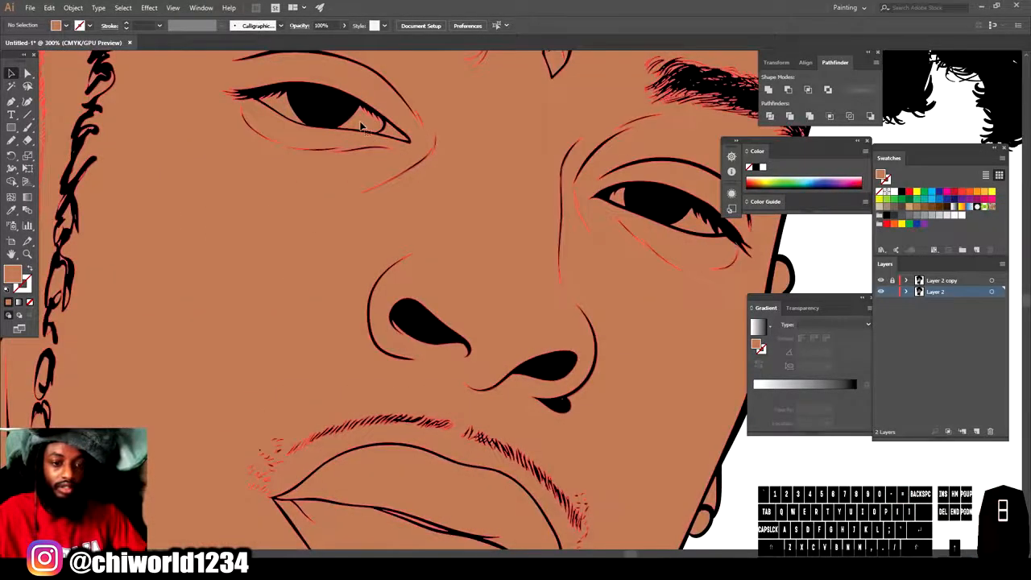
pyautogui.click(361, 125)
pyautogui.rightClick(362, 126)
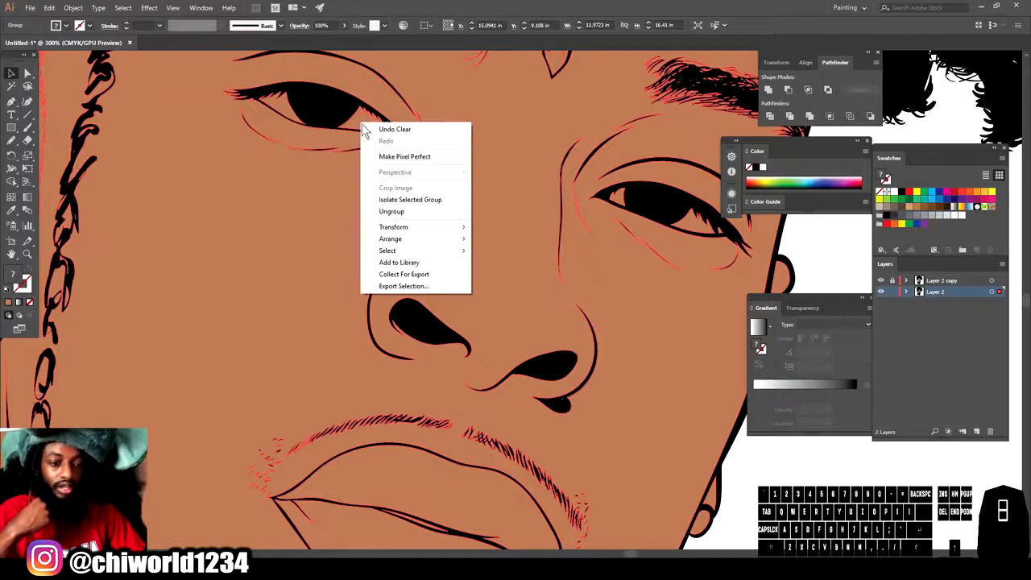
pyautogui.click(407, 200)
# Step: Fill the visible eyeball areas beside the irises of both eyes with white
pyautogui.click(354, 120)
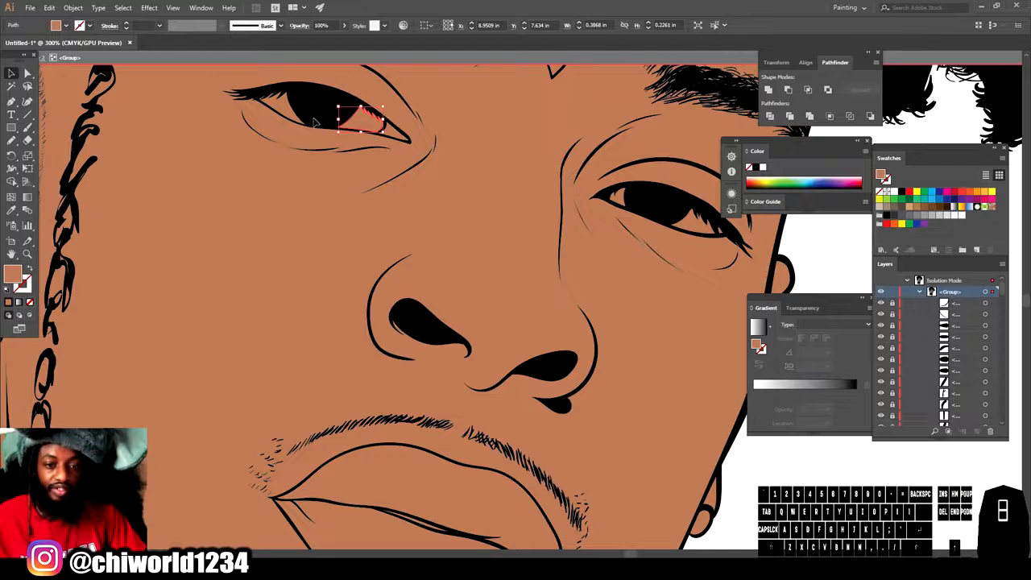
pyautogui.keyDown('shift'); pyautogui.click(274, 107); pyautogui.keyUp('shift')
pyautogui.keyDown('shift'); pyautogui.click(619, 198); pyautogui.keyUp('shift')
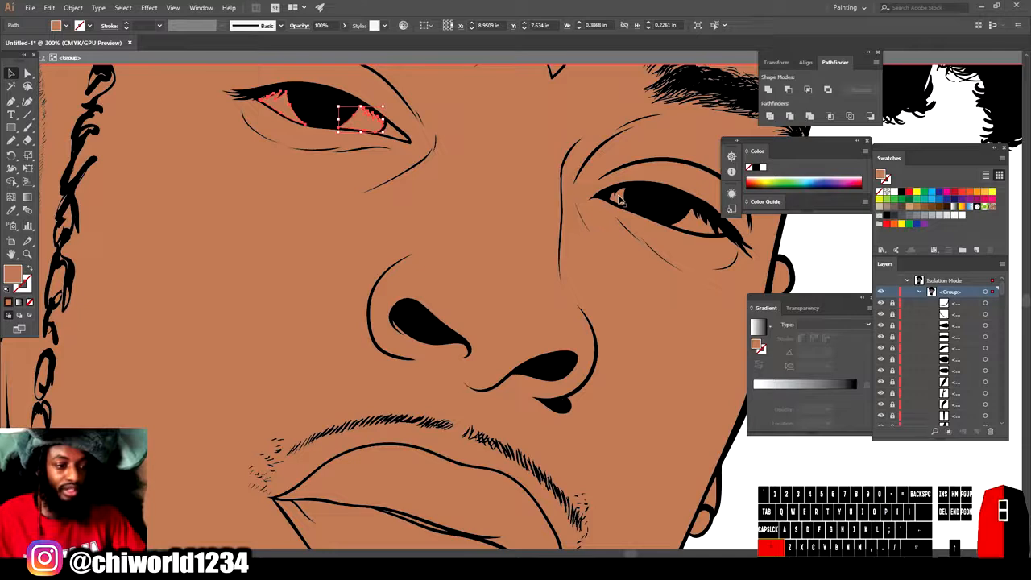
pyautogui.keyDown('shift'); pyautogui.click(721, 234); pyautogui.keyUp('shift')
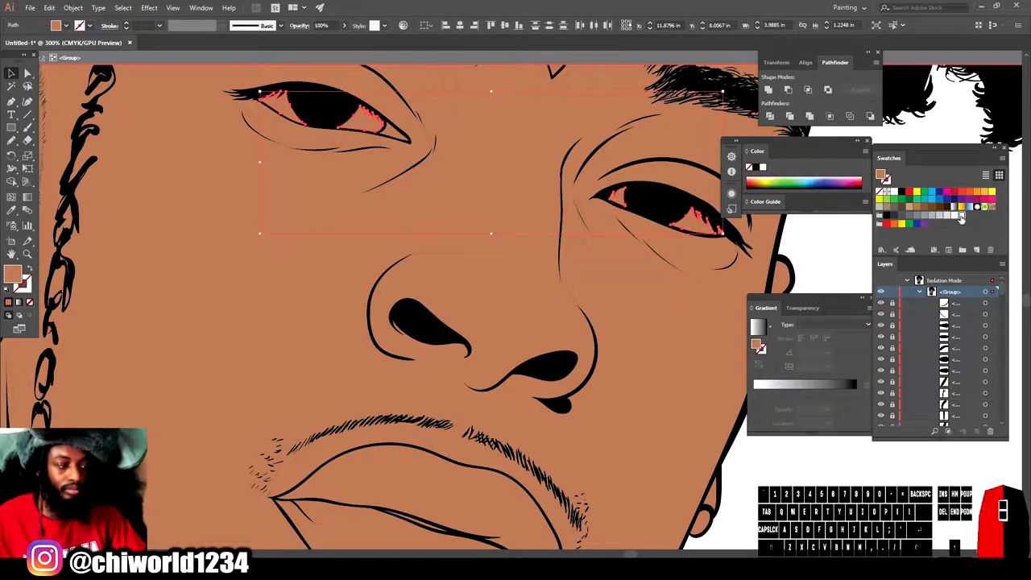
pyautogui.click(962, 217)
pyautogui.hotkey('ctrl', 'shift', 'a')
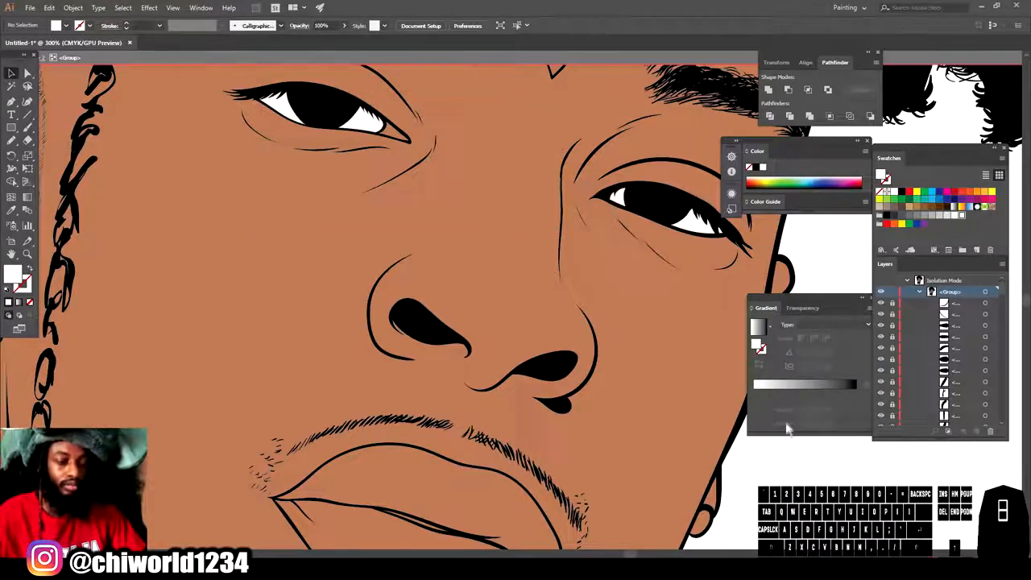
# Step: Fill the round earrings in both ears with a light grey swatch
pyautogui.hotkey('ctrl', '0')
pyautogui.hotkey('ctrl', '+')
pyautogui.hotkey('ctrl', '+')
pyautogui.hotkey('ctrl', '+')
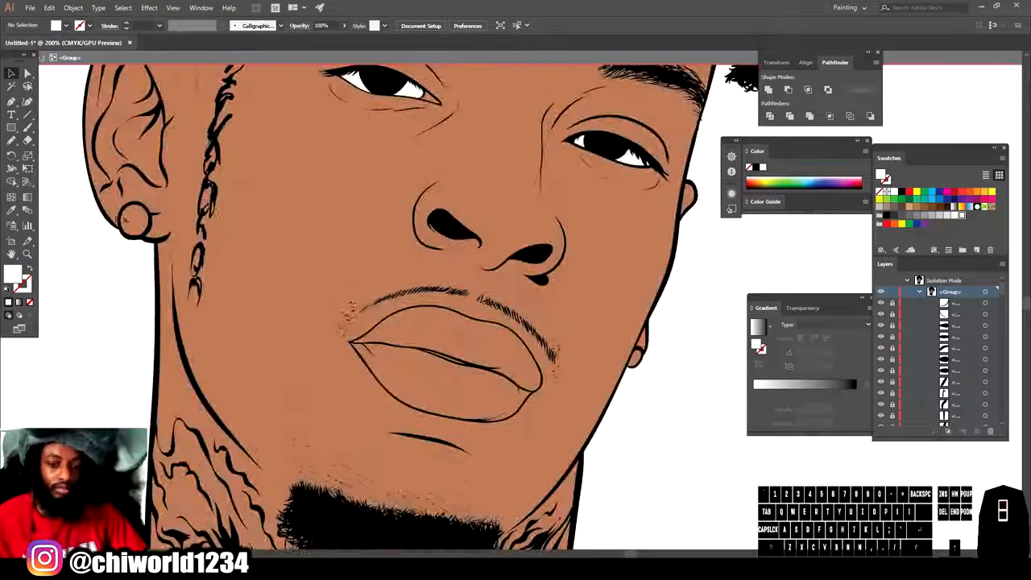
pyautogui.click(125, 225)
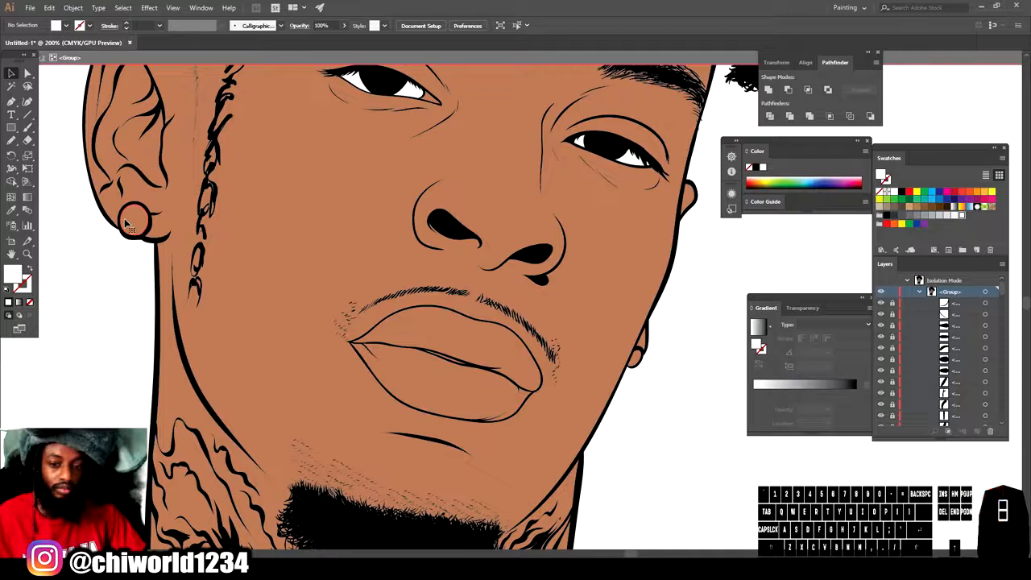
pyautogui.keyDown('shift'); pyautogui.click(638, 359); pyautogui.keyUp('shift')
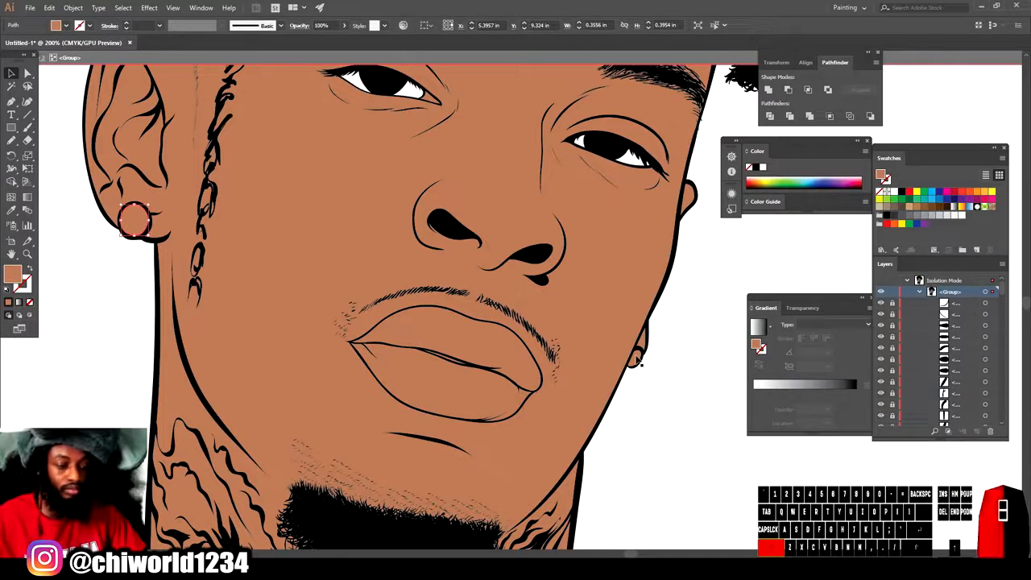
pyautogui.click(948, 216)
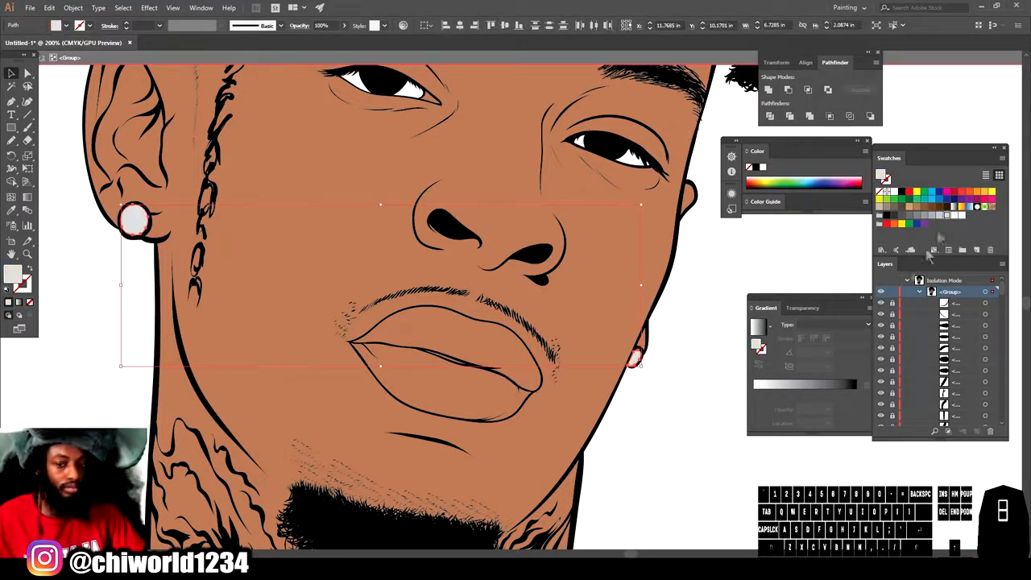
pyautogui.click(700, 451)
# Step: Recolour the dripping shapes below the neck with a very dark red fill of H 2°, S 86%, B 19%
pyautogui.scroll(-5, 528, 327)
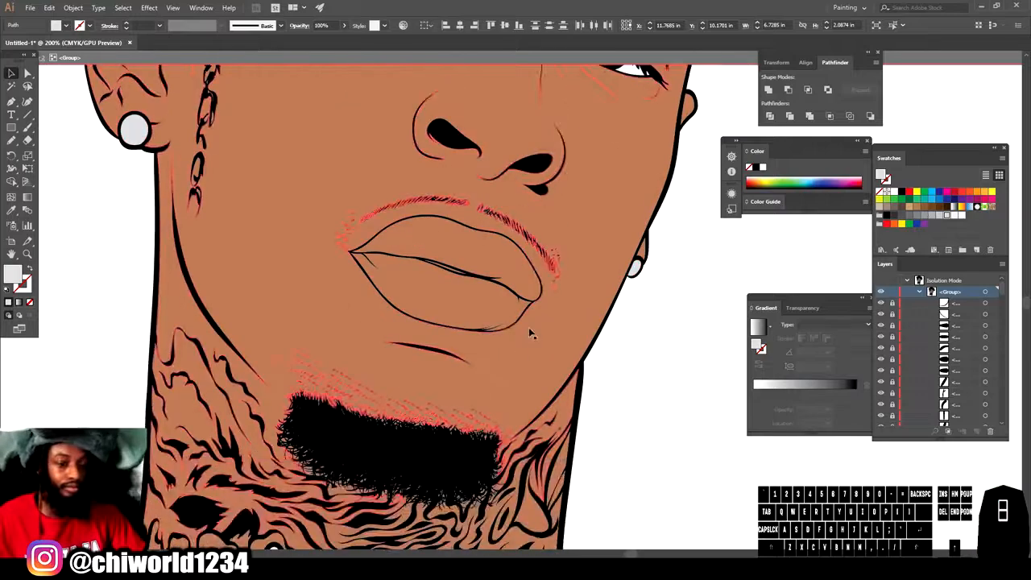
pyautogui.scroll(-2, 419, 434)
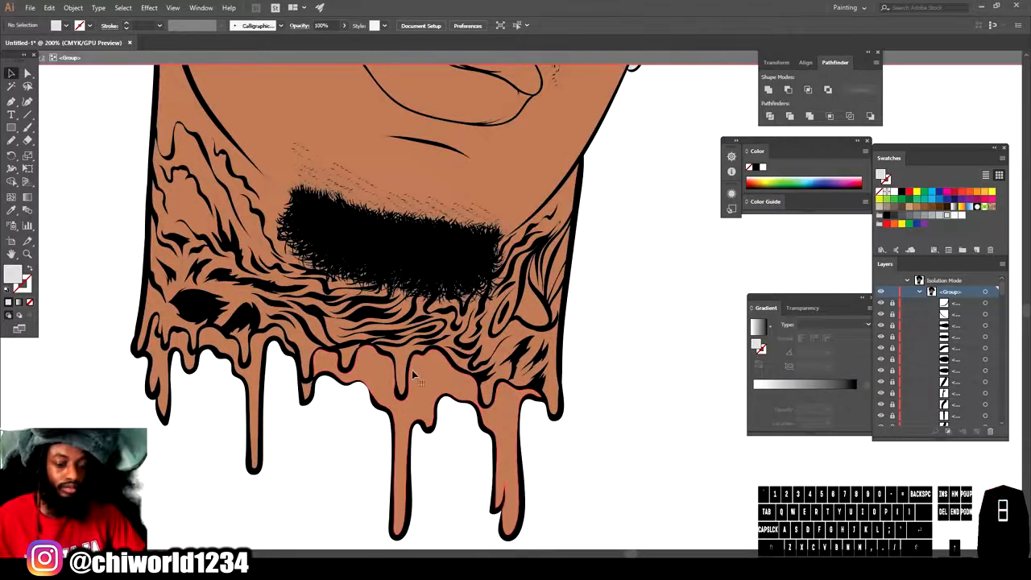
pyautogui.click(412, 370)
pyautogui.keyDown('shift'); pyautogui.click(305, 394); pyautogui.keyUp('shift')
pyautogui.keyDown('shift'); pyautogui.click(158, 379); pyautogui.keyUp('shift')
pyautogui.doubleClick(13, 274)
pyautogui.moveTo(813, 534); pyautogui.dragTo(814, 541)
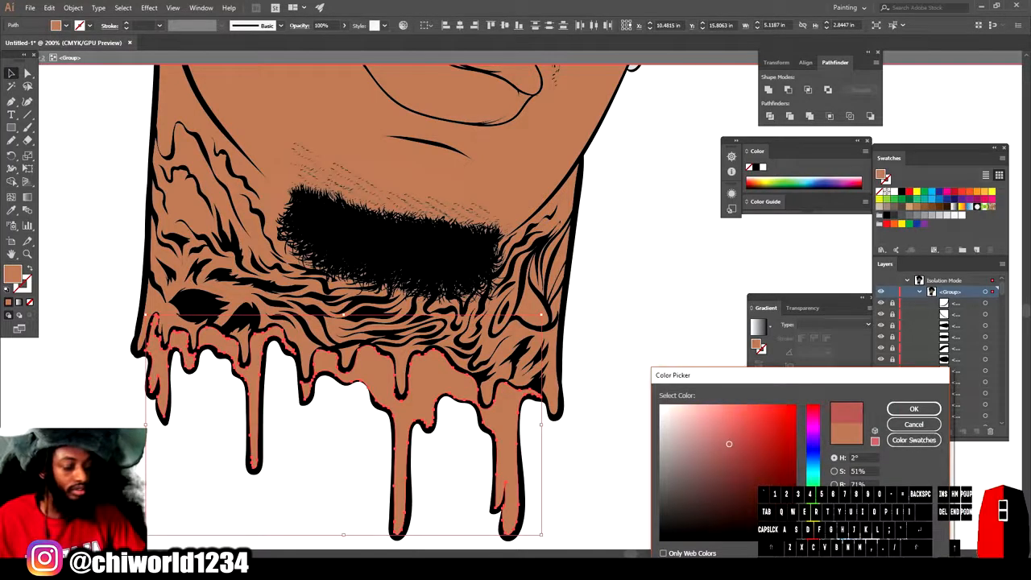
pyautogui.click(753, 510)
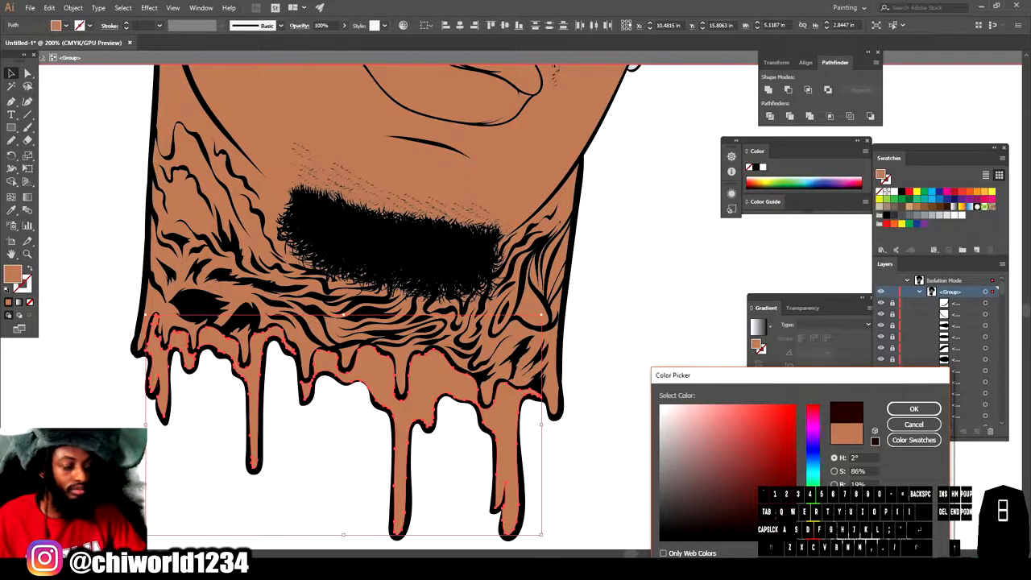
pyautogui.click(914, 408)
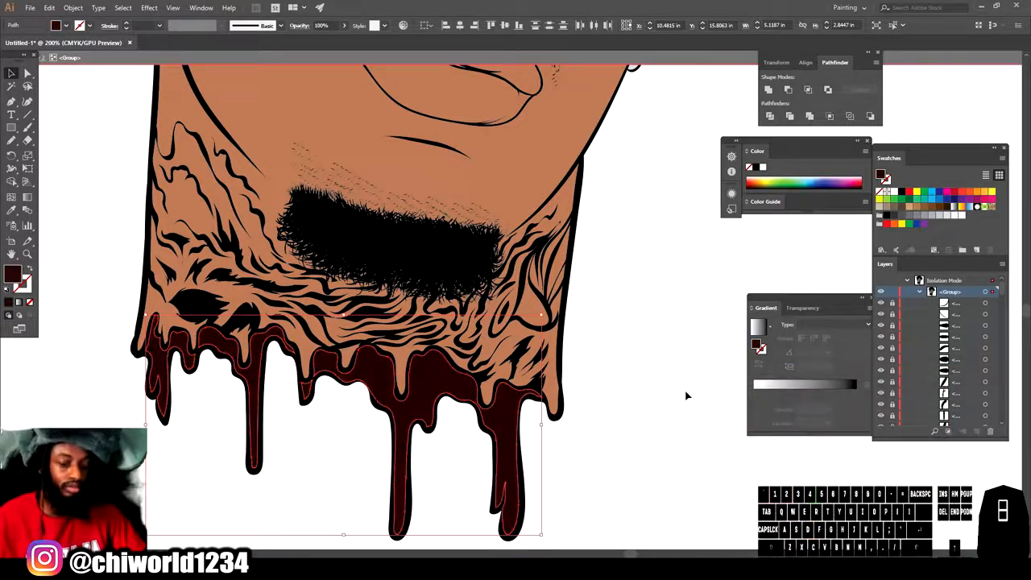
pyautogui.click(685, 389)
# Step: Fill the upper lip with a muted reddish brown of H 9°, S 49%, B 60%
pyautogui.hotkey('ctrl', '0')
pyautogui.scroll(6, 642, 295)
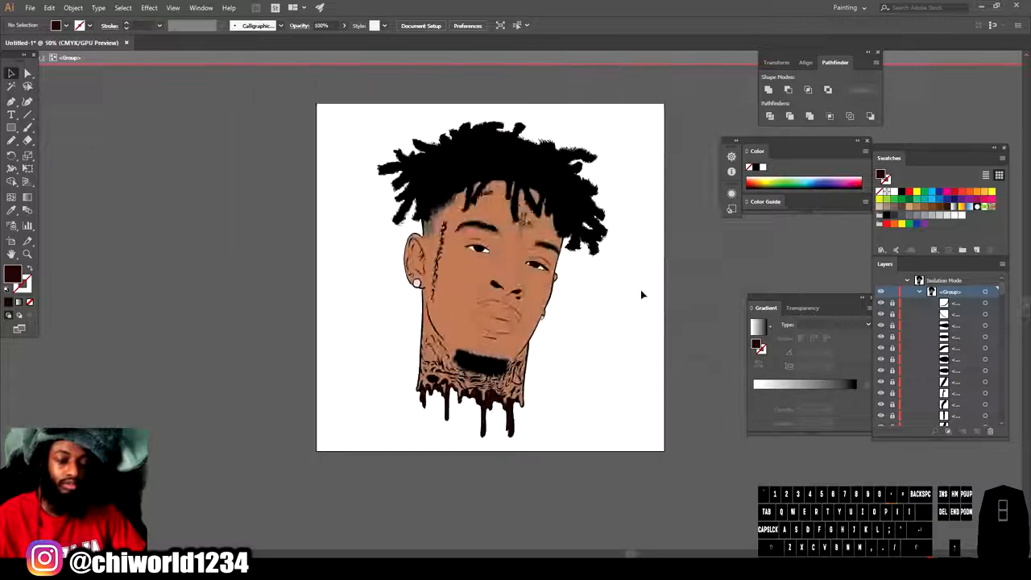
pyautogui.hotkey('ctrl', '=')
pyautogui.hotkey('ctrl', '=')
pyautogui.scroll(5, 643, 295)
pyautogui.scroll(3, 642, 295)
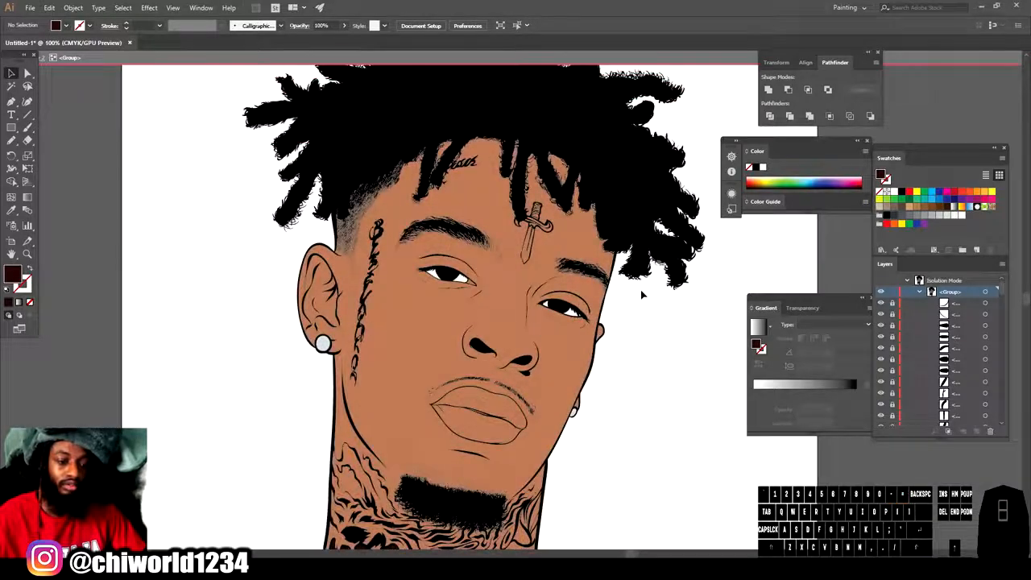
pyautogui.scroll(-5, 642, 295)
pyautogui.hotkey('ctrl', '=')
pyautogui.hotkey('ctrl', '=')
pyautogui.hotkey('ctrl', '=')
pyautogui.scroll(-6, 559, 285)
pyautogui.click(481, 289)
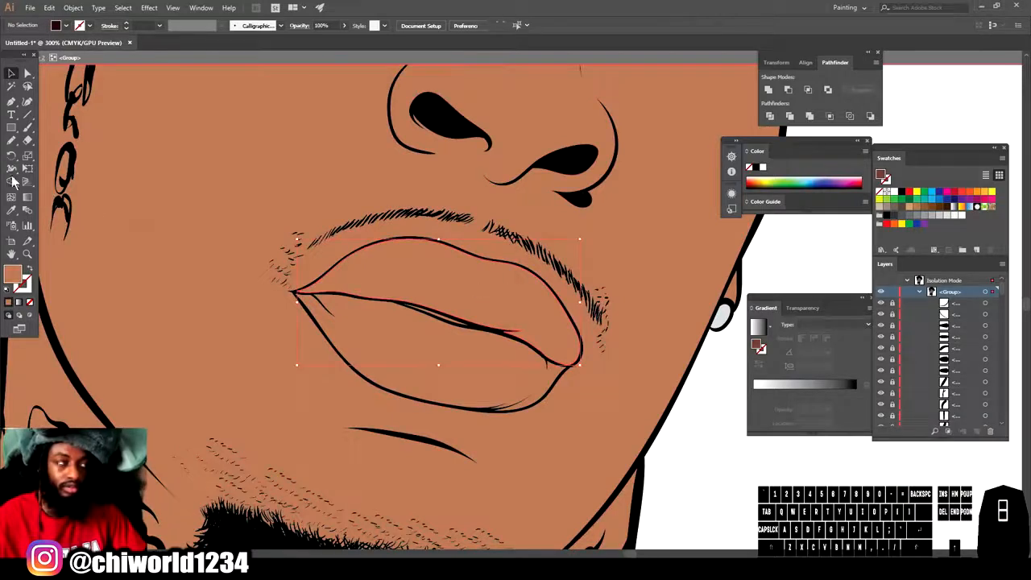
pyautogui.doubleClick(18, 273)
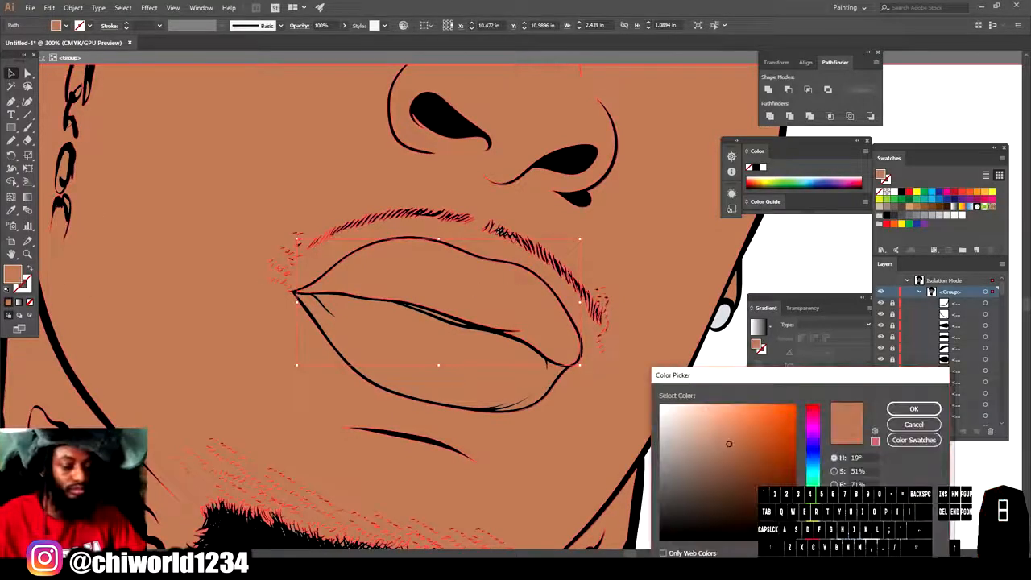
pyautogui.moveTo(729, 443); pyautogui.dragTo(743, 470)
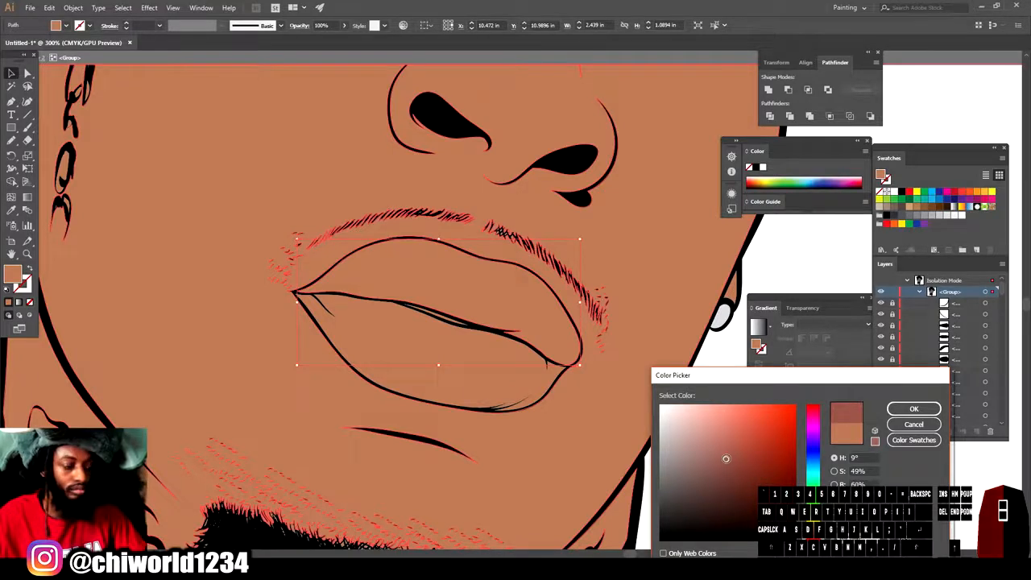
pyautogui.click(914, 409)
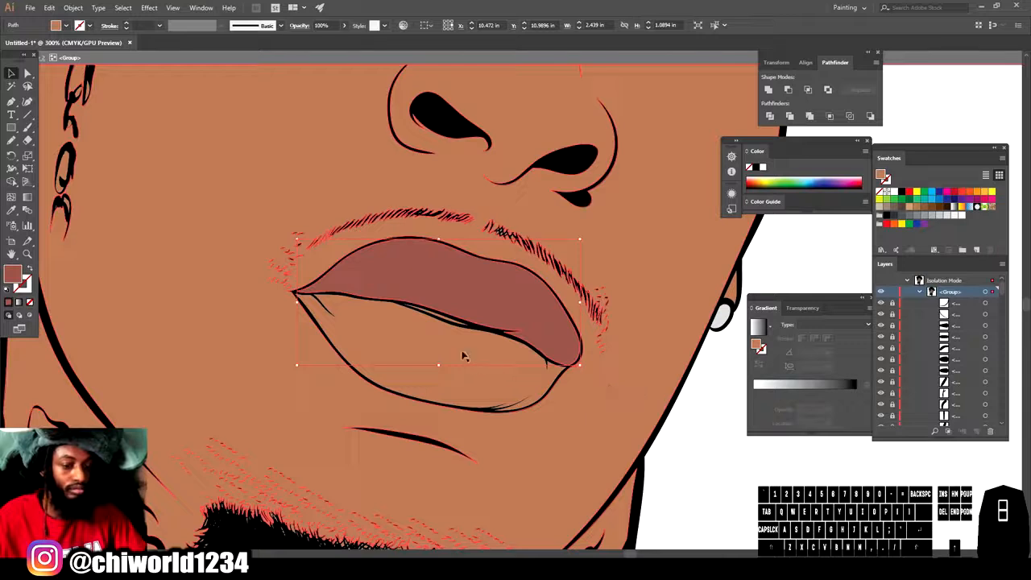
# Step: Fill the lower lip with a salmon pink of H 8°, S 43%, B 88%
pyautogui.click(464, 356)
pyautogui.doubleClick(13, 275)
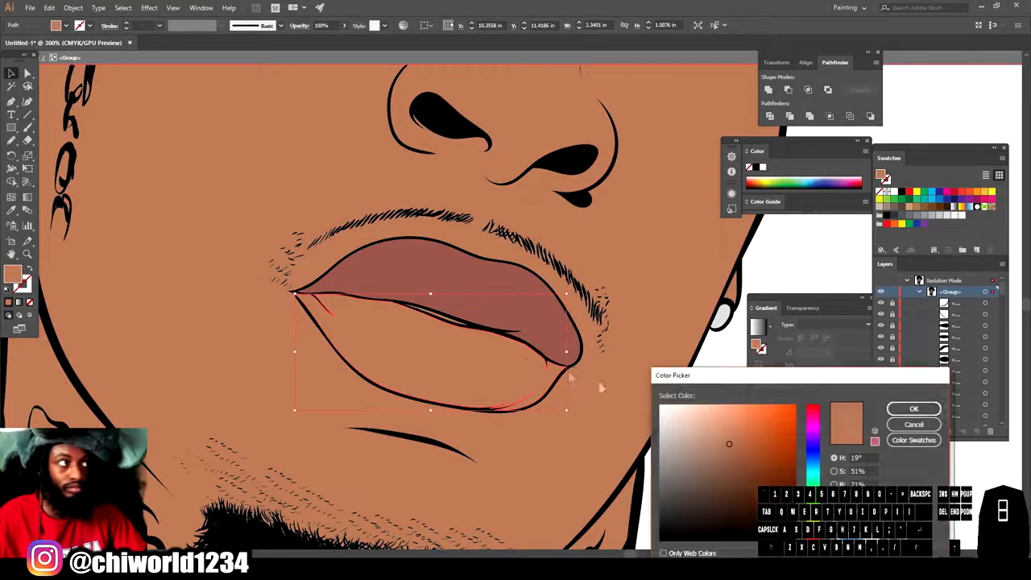
pyautogui.moveTo(813, 532); pyautogui.dragTo(813, 538)
pyautogui.click(716, 423)
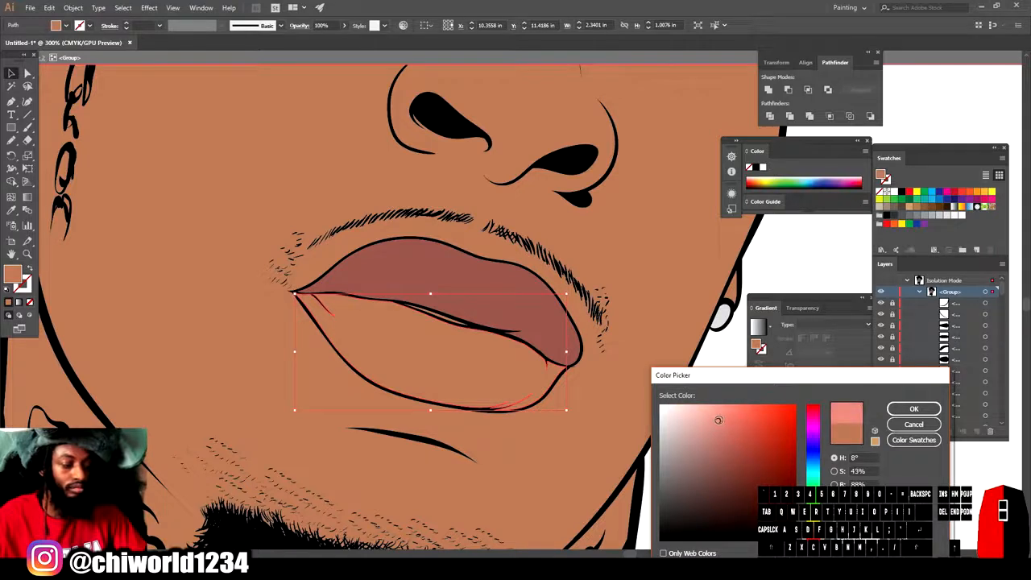
pyautogui.click(914, 409)
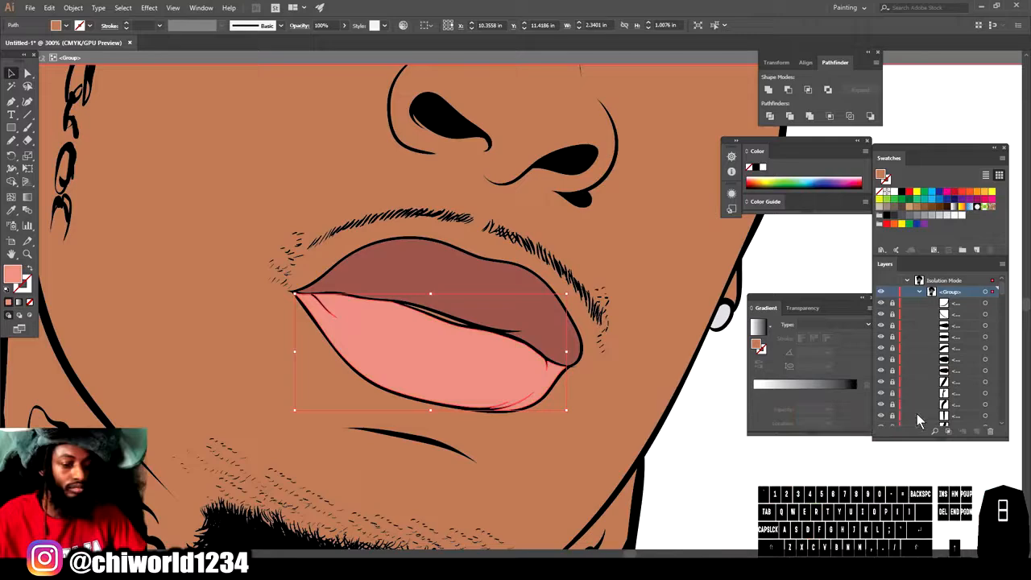
pyautogui.click(747, 480)
# Step: Sample the lower lip's pink onto the inner corner of the eye nearer the full ear, and fill the thin gap between the lips white
pyautogui.hotkey('ctrl', '0')
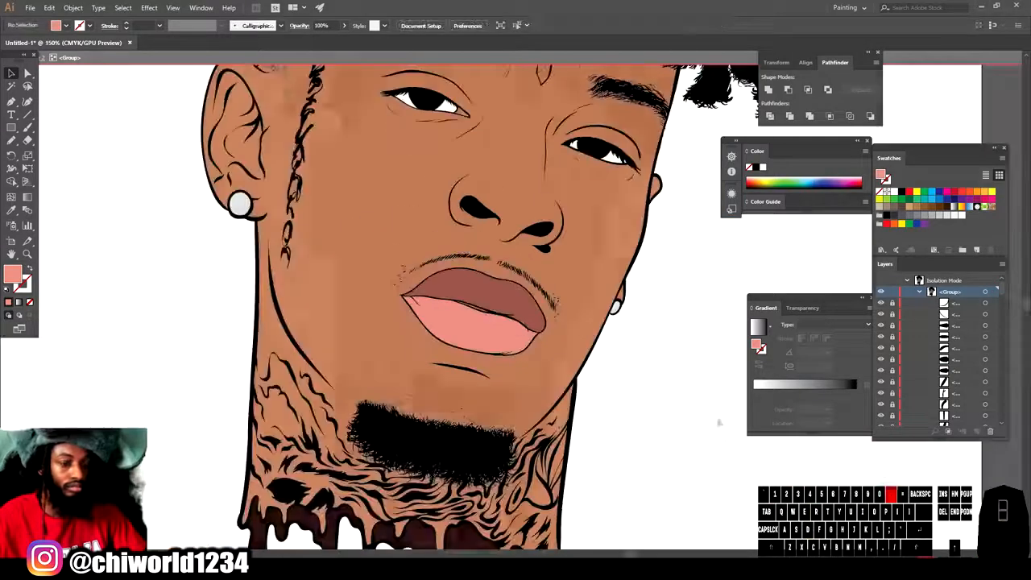
pyautogui.scroll(1, 688, 383)
pyautogui.hotkey('ctrl', '=')
pyautogui.hotkey('ctrl', '=')
pyautogui.hotkey('ctrl', '=')
pyautogui.hotkey('ctrl', '=')
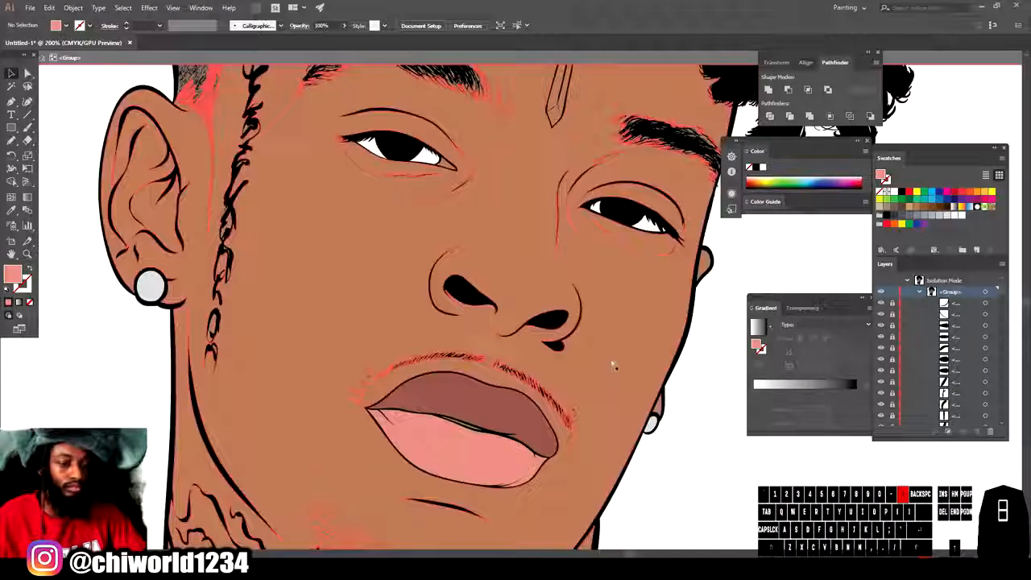
pyautogui.click(409, 97)
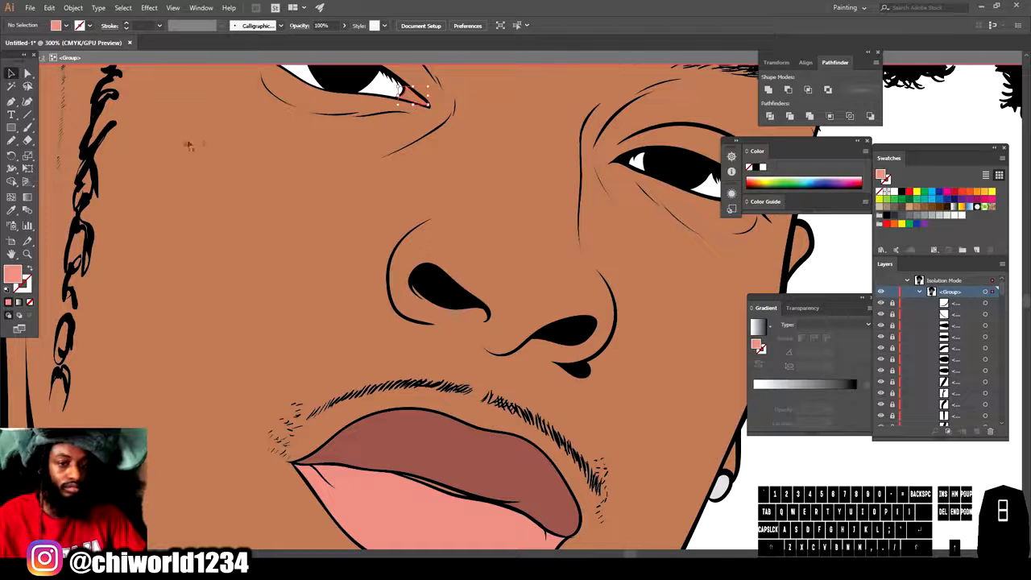
pyautogui.click(12, 210)
pyautogui.click(423, 495)
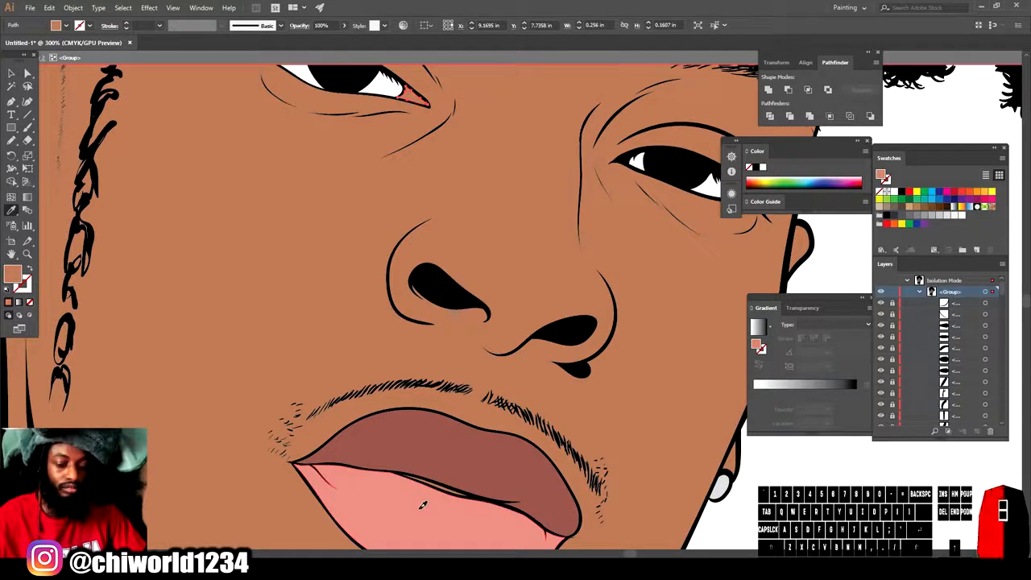
pyautogui.press('v')
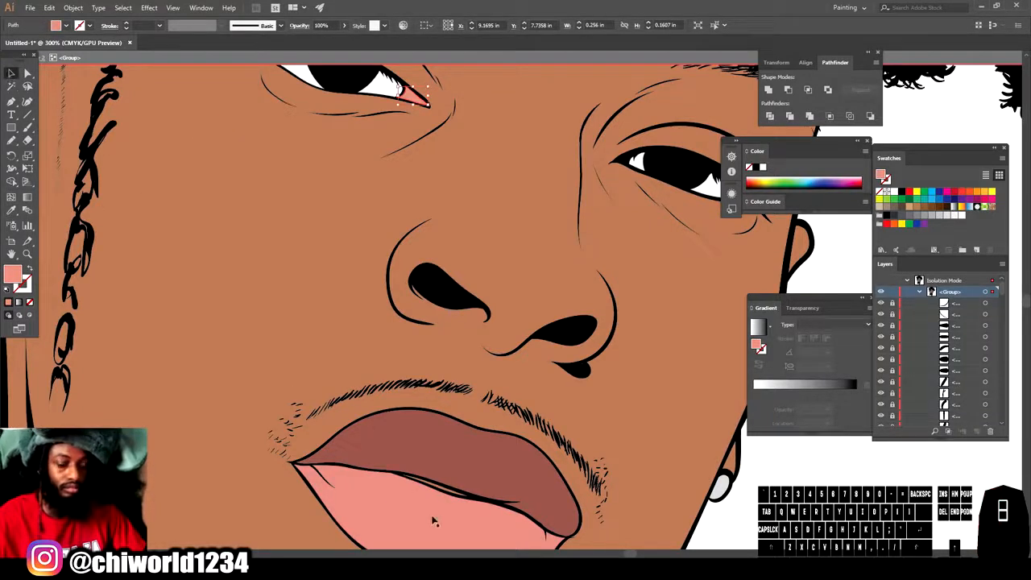
pyautogui.click(449, 493)
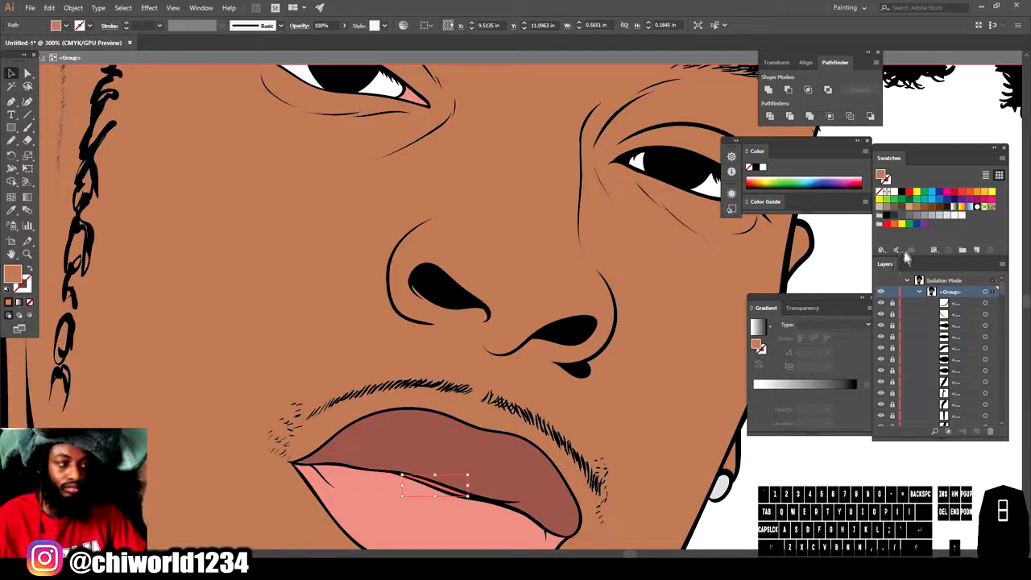
pyautogui.click(959, 216)
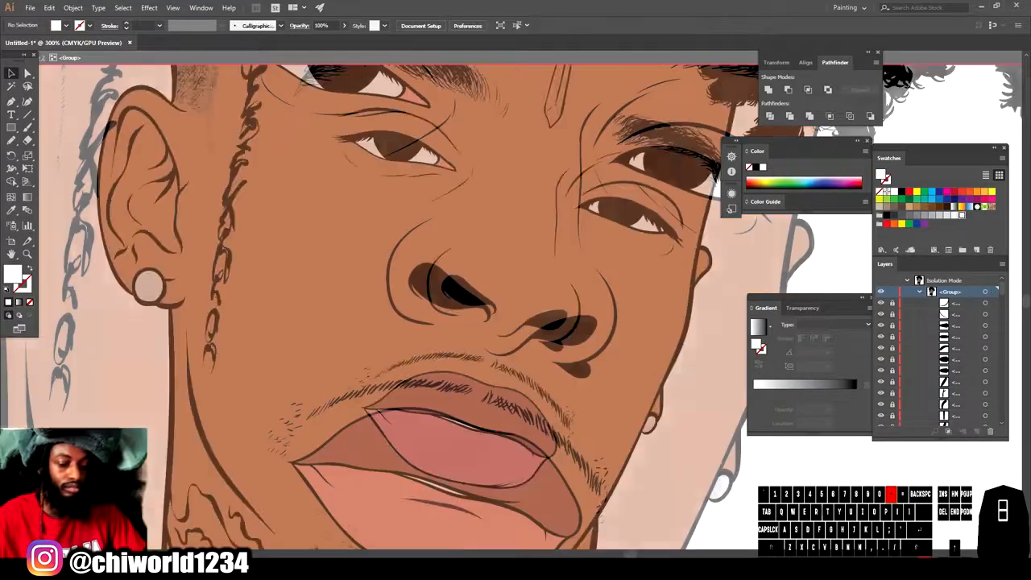
# Step: Inspect the whole coloured portrait and its face for areas that still need a separate fill
pyautogui.hotkey('ctrl', '-')
pyautogui.hotkey('ctrl', '-')
pyautogui.hotkey('ctrl', '-')
pyautogui.hotkey('ctrl', '-')
pyautogui.scroll(2, 668, 409)
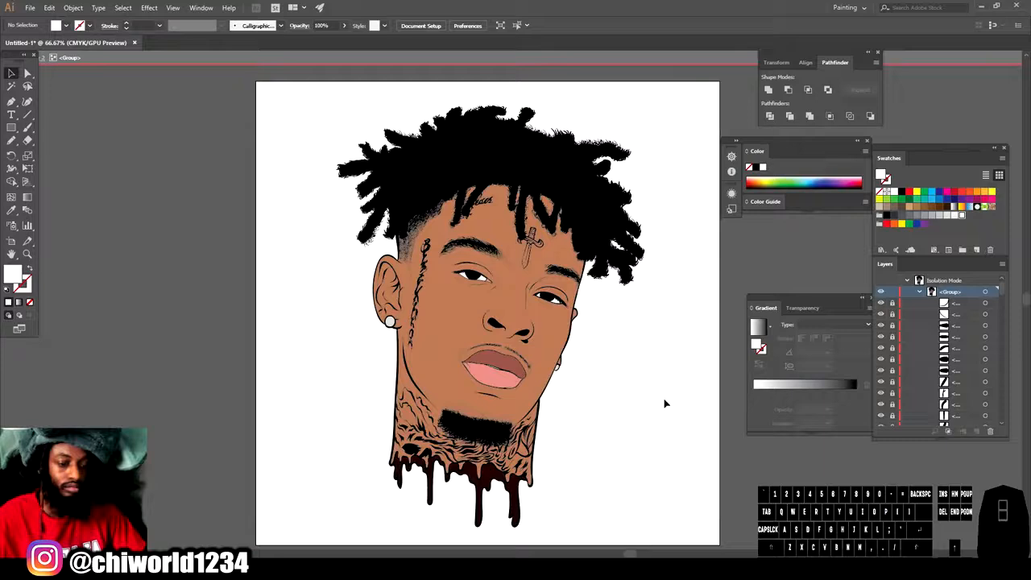
pyautogui.hotkey('ctrl', '=')
pyautogui.hscroll(1, 656, 395)
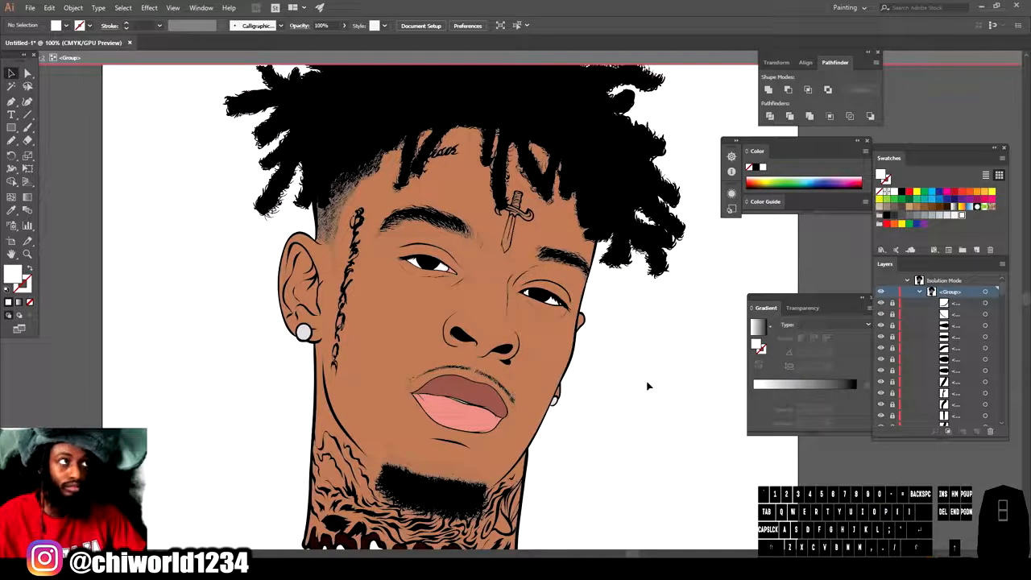
pyautogui.hotkey('ctrl', '-')
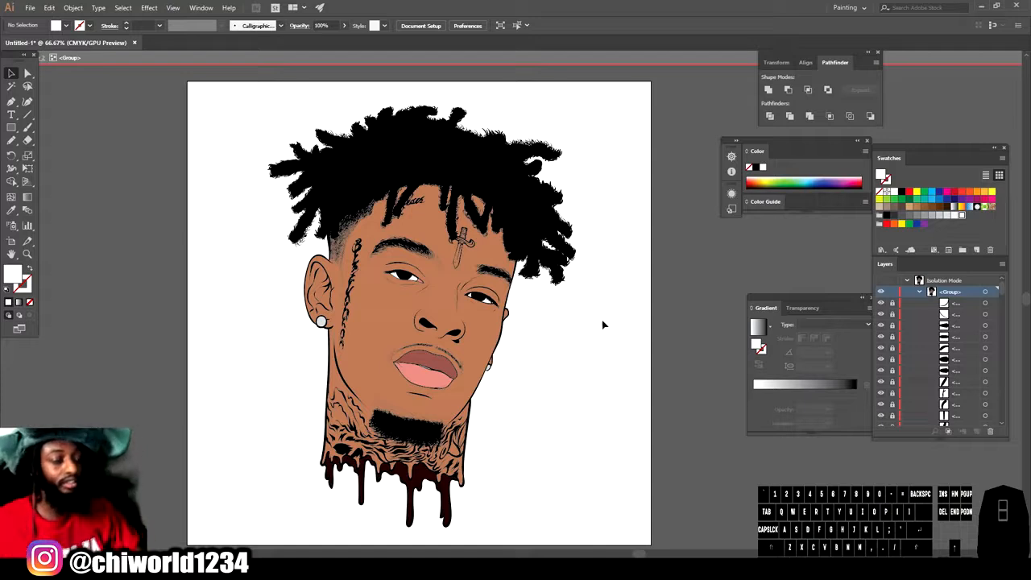
# Step: Return from the isolated group to the full artwork, then lock Layer 2 and add a new layer above it
pyautogui.doubleClick(673, 459)
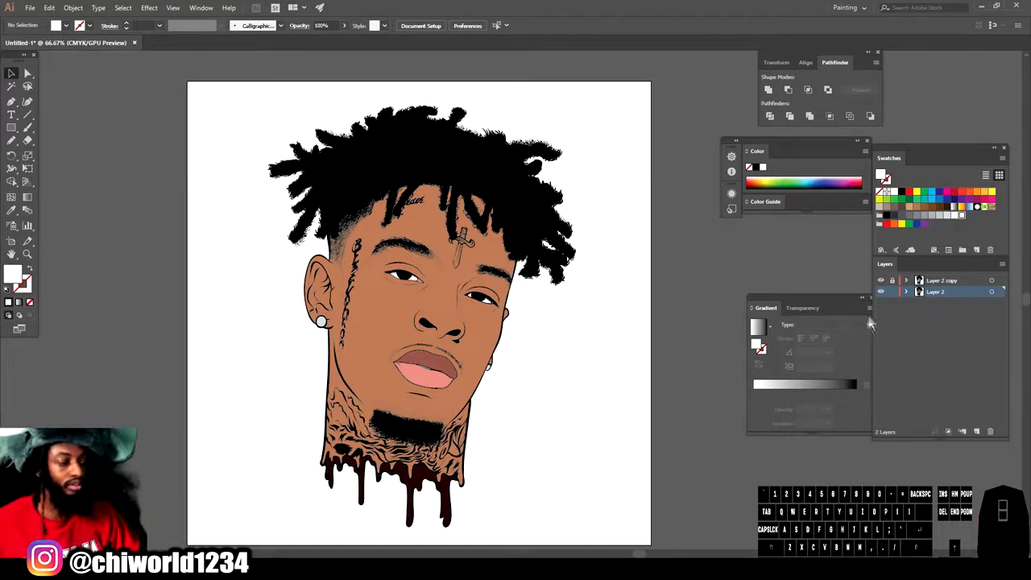
pyautogui.click(893, 293)
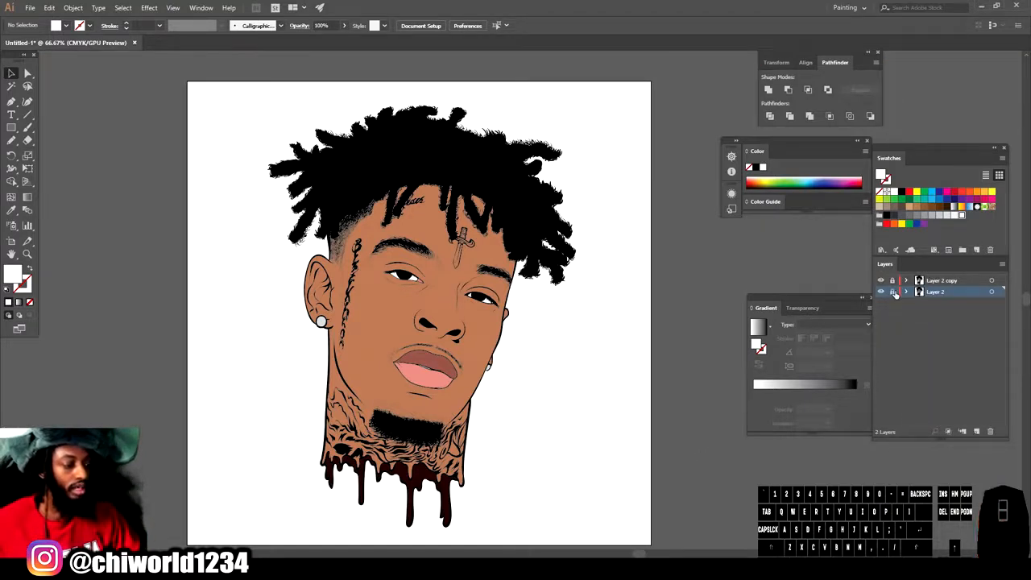
pyautogui.click(977, 433)
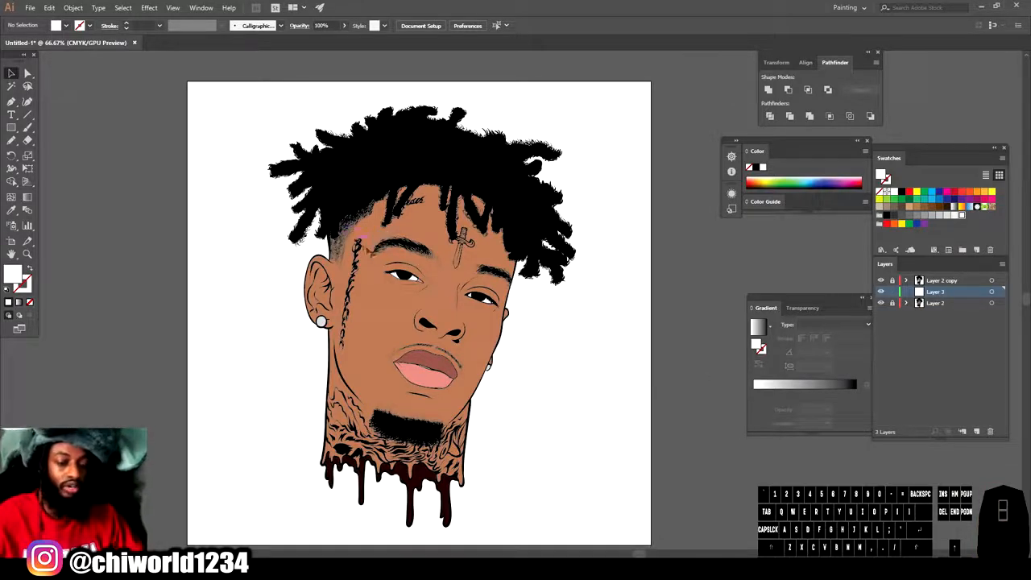
# Step: Sample the portrait's skin colour and change the fill to a dark reddish brown of H 11°, S 62%, B 30%
pyautogui.hotkey('ctrl', '-')
pyautogui.hotkey('ctrl', '=')
pyautogui.hotkey('ctrl', '=')
pyautogui.hotkey('ctrl', '=')
pyautogui.click(12, 210)
pyautogui.click(461, 279)
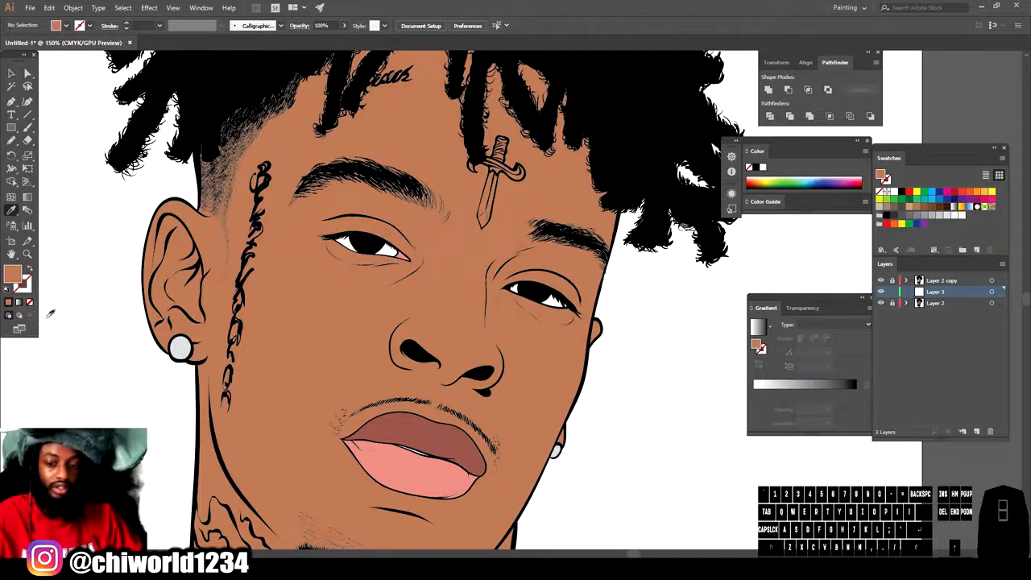
pyautogui.doubleClick(16, 280)
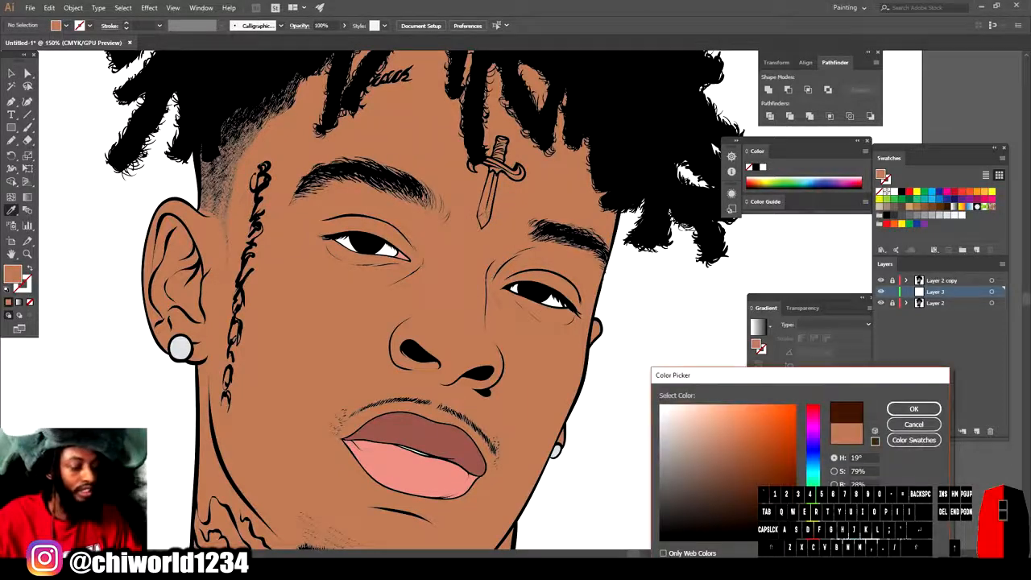
pyautogui.moveTo(770, 501); pyautogui.dragTo(768, 501)
pyautogui.moveTo(813, 534); pyautogui.dragTo(813, 537)
pyautogui.click(748, 506)
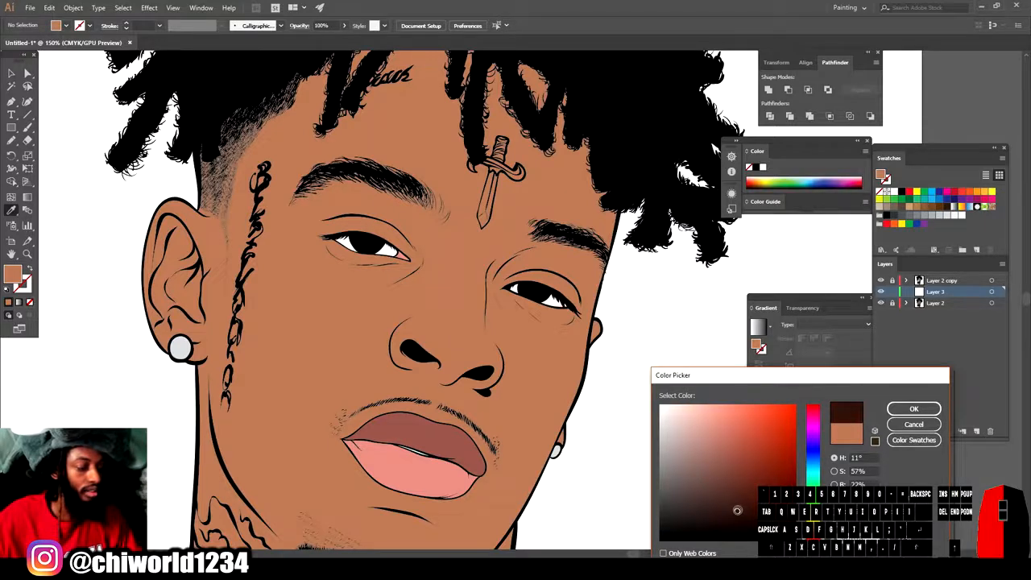
pyautogui.moveTo(737, 510); pyautogui.dragTo(743, 496)
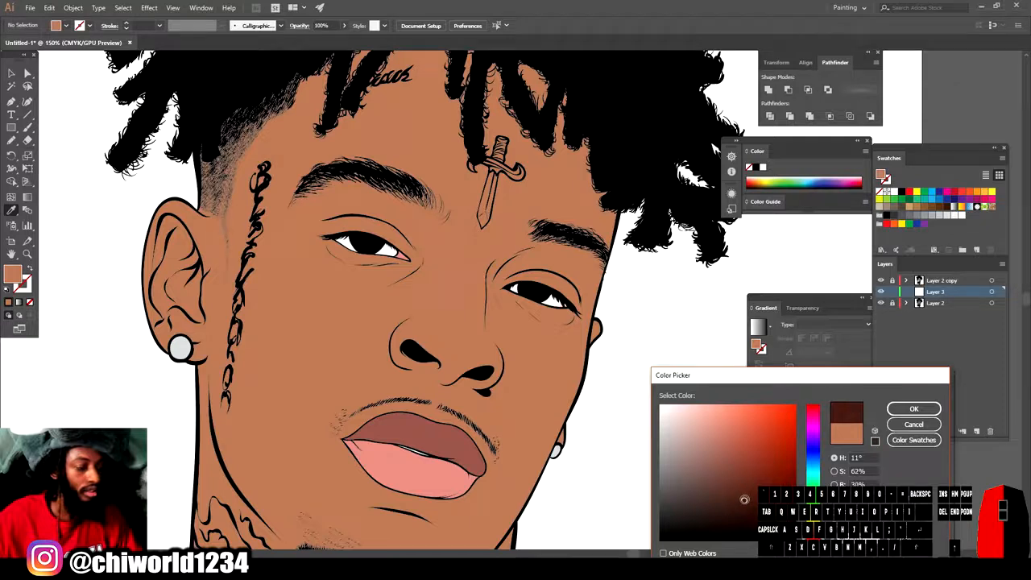
pyautogui.moveTo(745, 500); pyautogui.dragTo(745, 501)
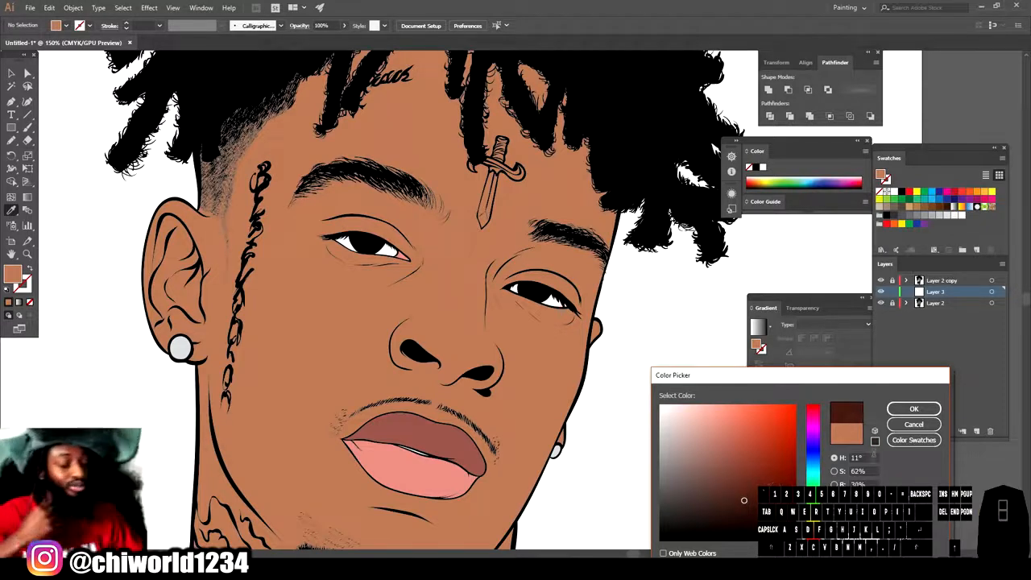
pyautogui.click(915, 411)
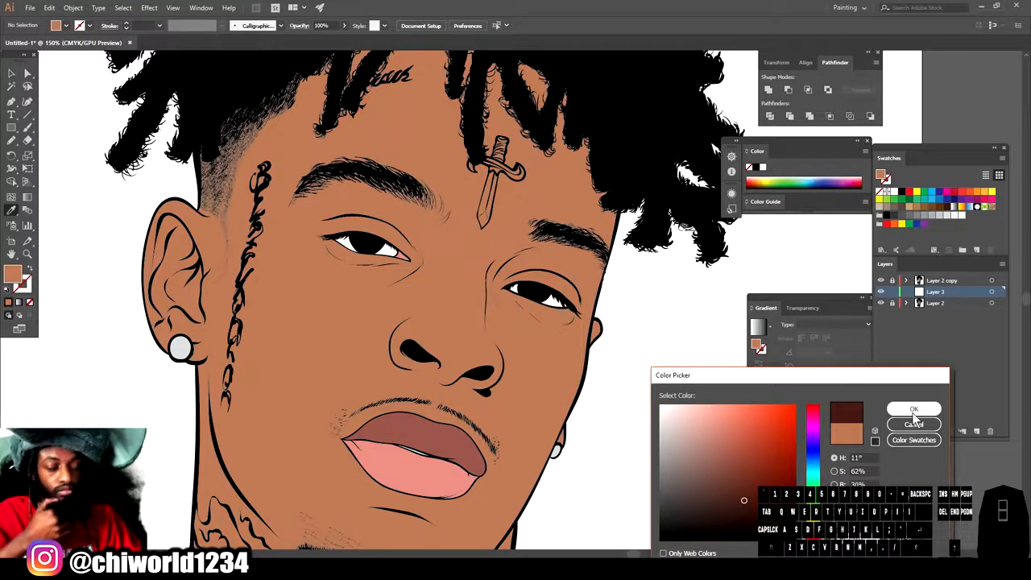
pyautogui.click(915, 413)
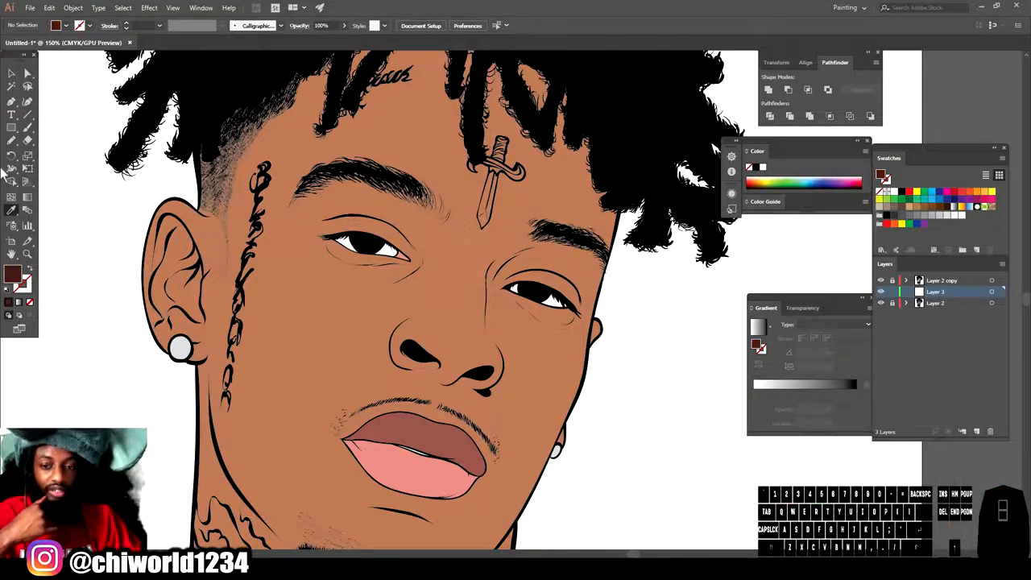
# Step: Draw a freehand Pencil shadow with spiky ends beneath the lower lip, continuing along the jaw up to the far earring
pyautogui.click(12, 211)
pyautogui.scroll(-5, 123, 241)
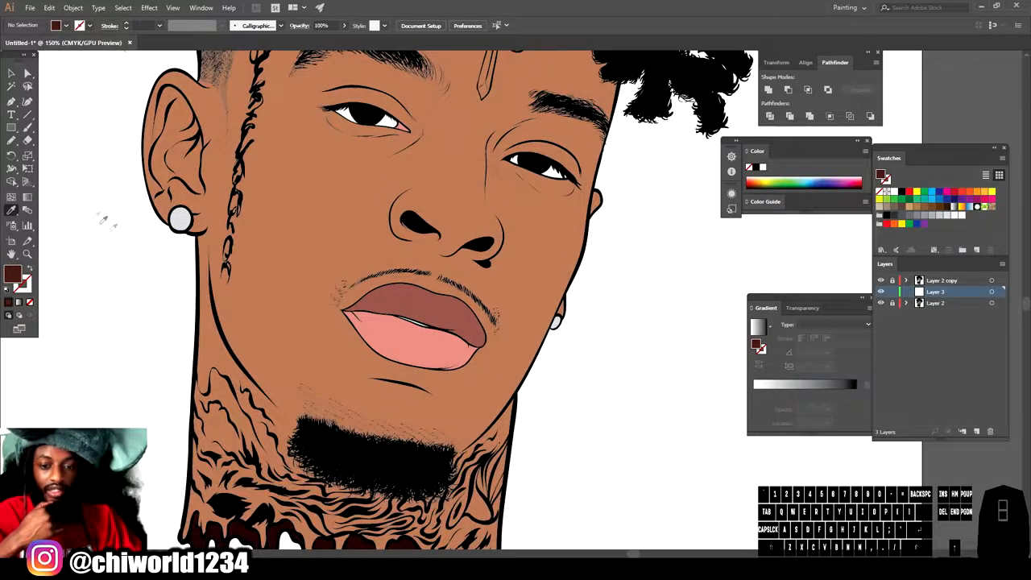
pyautogui.click(11, 142)
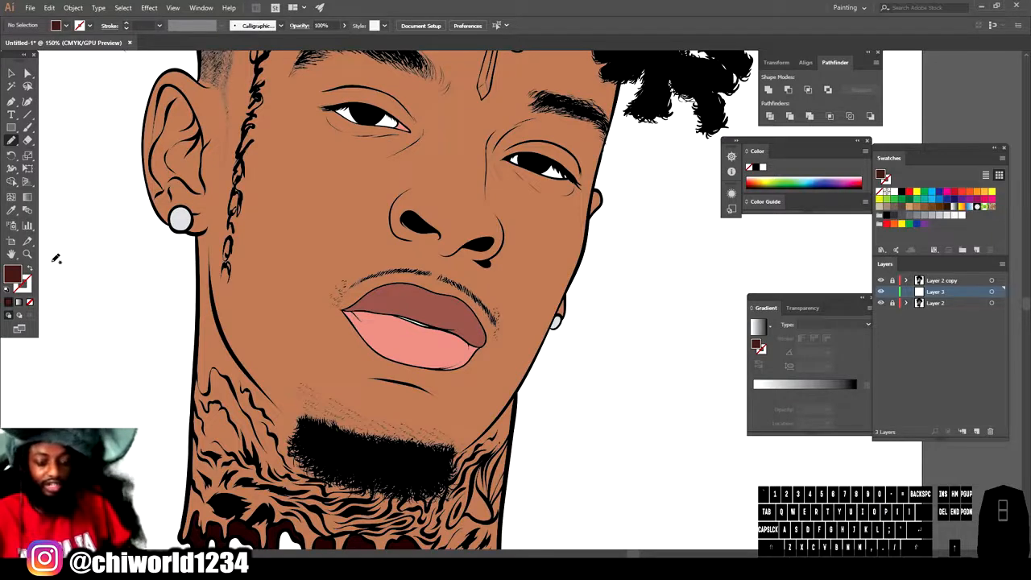
pyautogui.hotkey('ctrl', '-')
pyautogui.hotkey('ctrl', '=')
pyautogui.hotkey('ctrl', '=')
pyautogui.hotkey('ctrl', '=')
pyautogui.hscroll(2, 474, 362)
pyautogui.hscroll(-3, 472, 359)
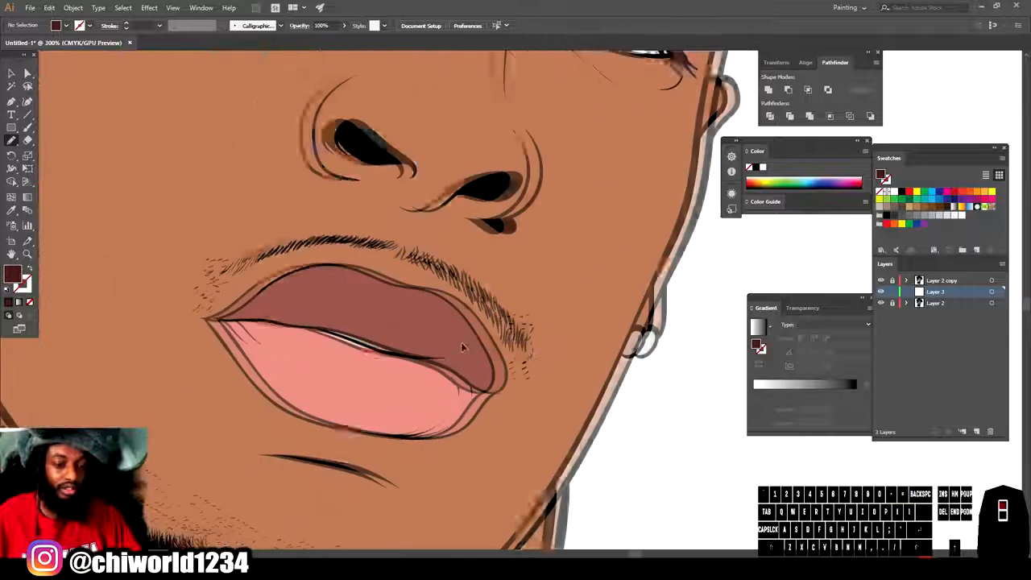
pyautogui.scroll(-3, 463, 346)
pyautogui.click(29, 128)
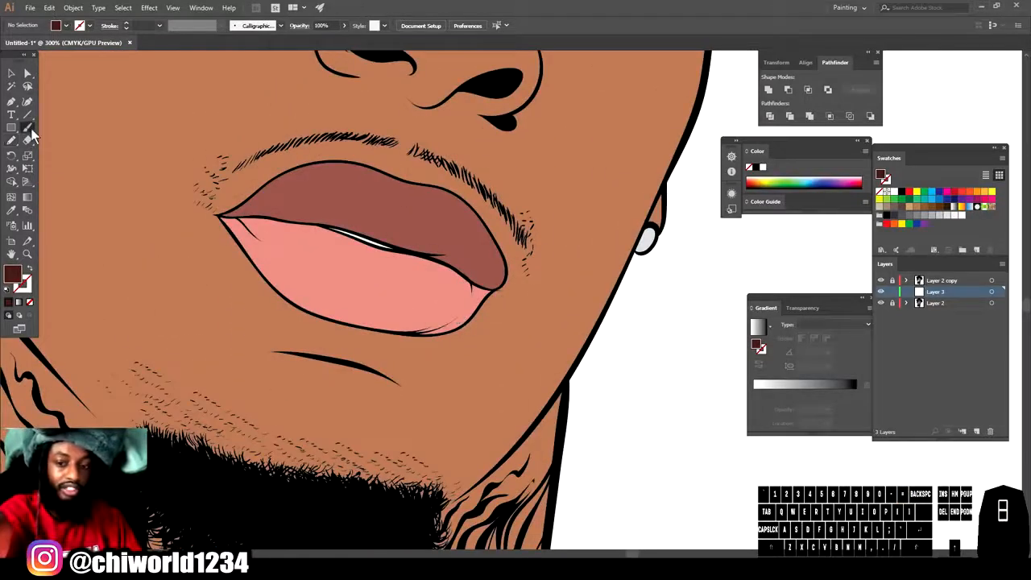
pyautogui.click(12, 142)
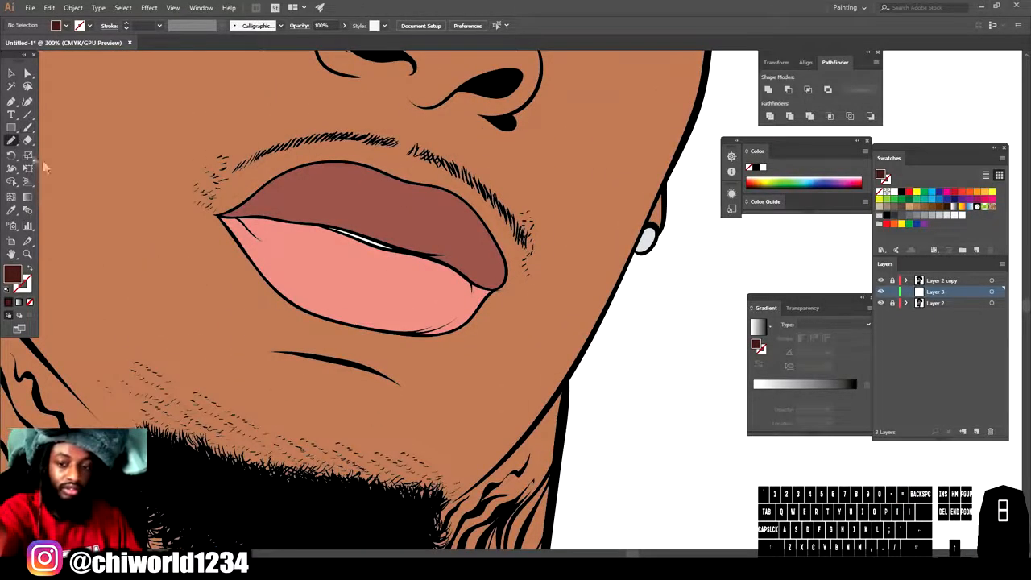
pyautogui.moveTo(301, 497); pyautogui.dragTo(343, 503)
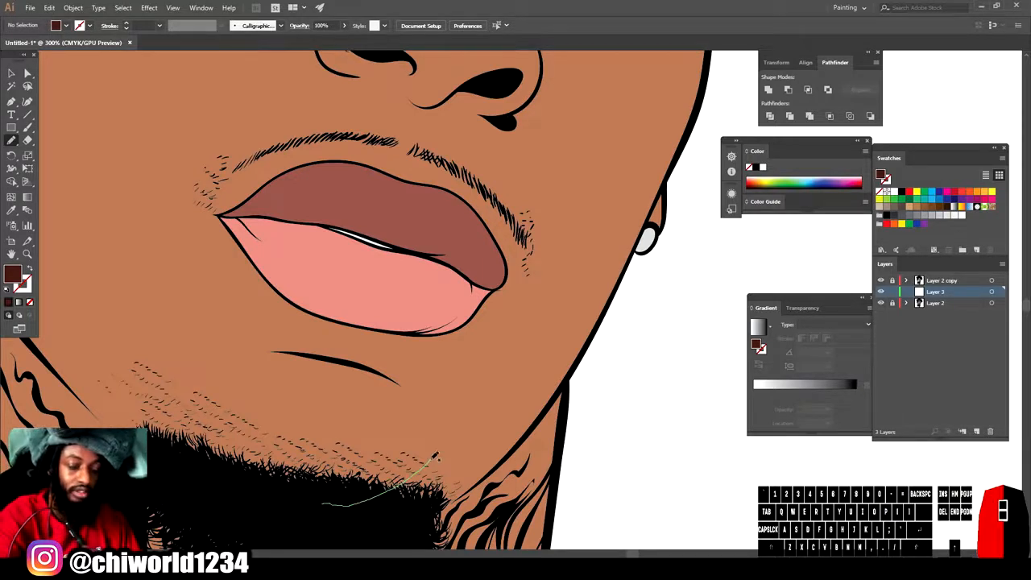
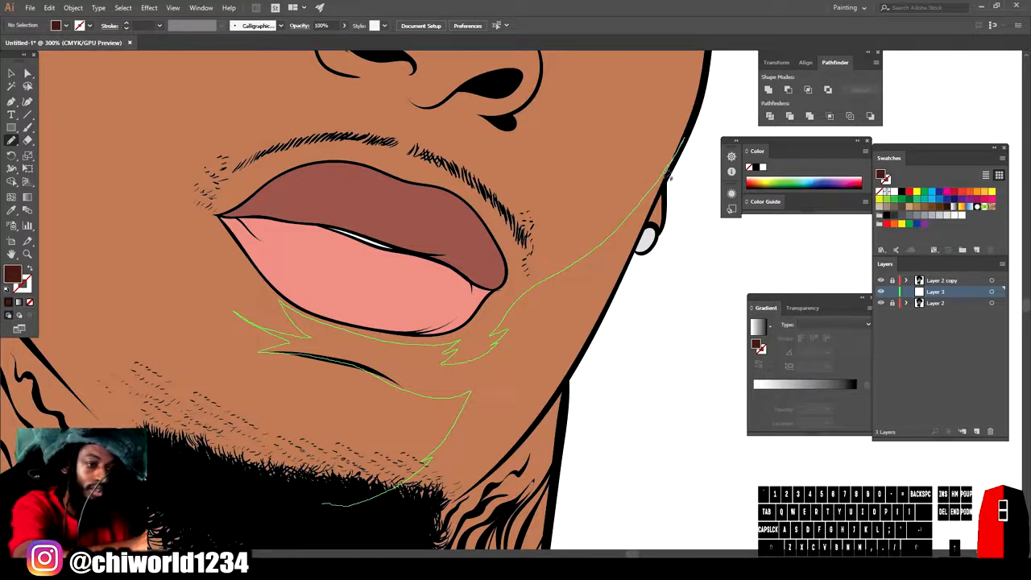
pyautogui.moveTo(488, 472); pyautogui.dragTo(387, 528)
pyautogui.moveTo(306, 506); pyautogui.dragTo(325, 502)
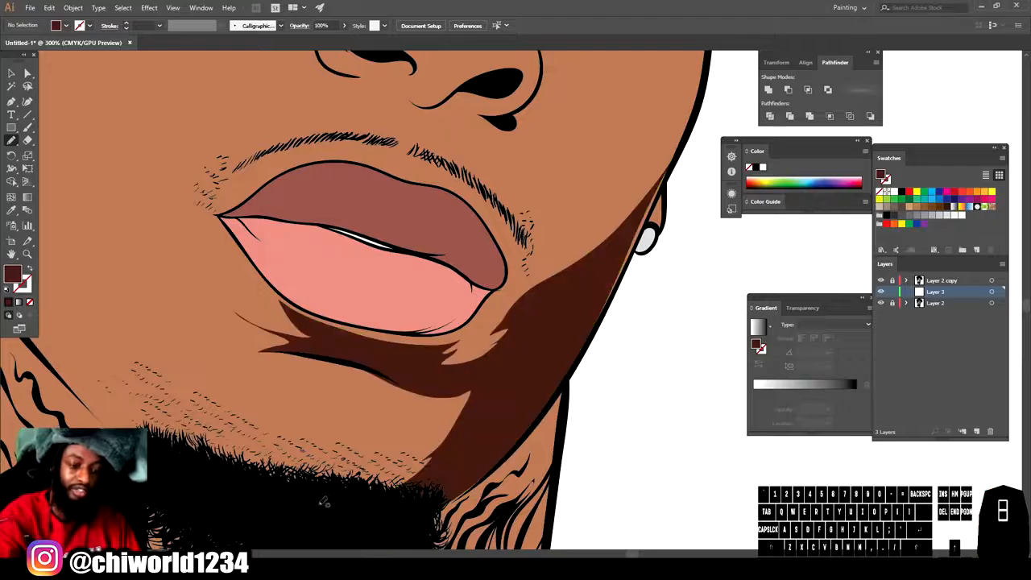
# Step: Extend the jaw shadow with a freehand shape along the far cheek's edge, sweeping down to the mouth corner
pyautogui.scroll(-5, 603, 449)
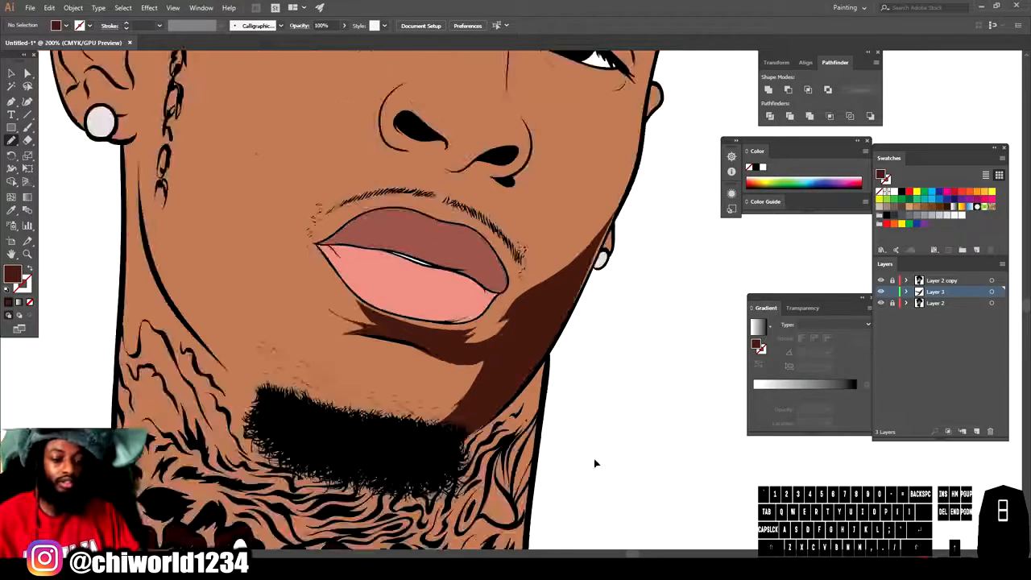
pyautogui.scroll(5, 602, 449)
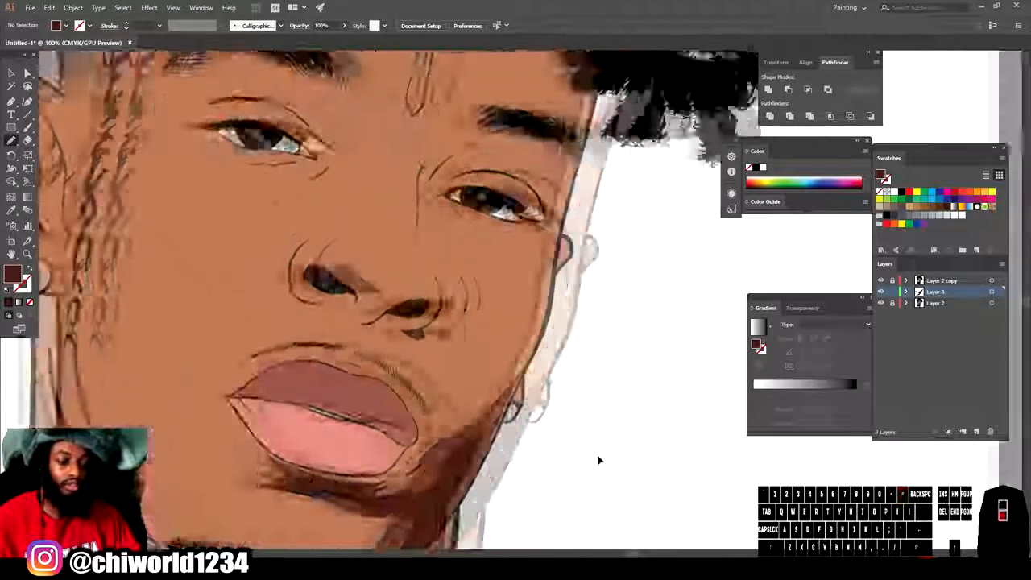
pyautogui.moveTo(369, 439); pyautogui.dragTo(367, 498)
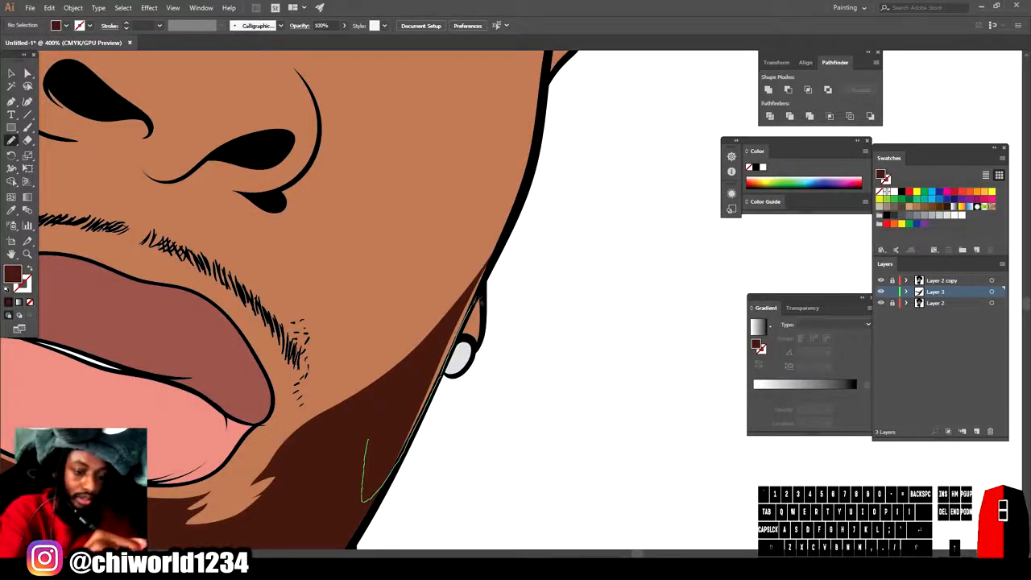
pyautogui.moveTo(433, 278); pyautogui.dragTo(300, 408)
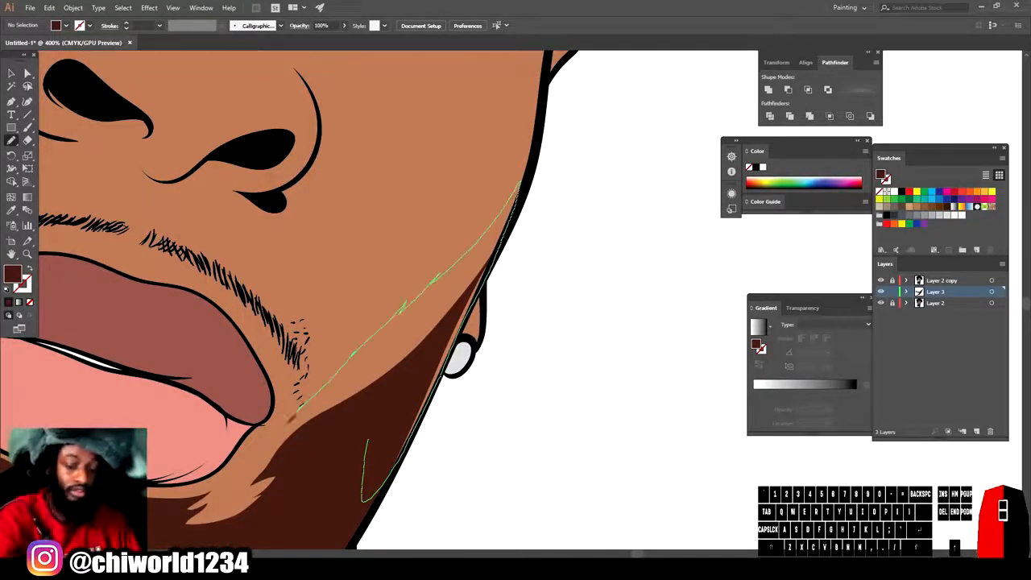
pyautogui.moveTo(268, 442)
pyautogui.mouseDown()
pyautogui.moveTo(239, 495)
pyautogui.moveTo(211, 538)
pyautogui.mouseUp()
pyautogui.hscroll(-3, 513, 424)
pyautogui.scroll(-3, 513, 424)
pyautogui.scroll(2, 513, 424)
pyautogui.moveTo(353, 447)
pyautogui.mouseDown()
pyautogui.moveTo(355, 394)
pyautogui.moveTo(451, 310)
pyautogui.moveTo(633, 89)
pyautogui.mouseUp()
# Step: Draw a freehand shadow shape around the nostril farther from the full ear, following the nostril's top and the outer nose line
pyautogui.hotkey('ctrl', '-')
pyautogui.hotkey('ctrl', '-')
pyautogui.hotkey('ctrl', '-')
pyautogui.scroll(4, 532, 419)
pyautogui.hscroll(-2, 532, 419)
pyautogui.hotkey('ctrl', '=')
pyautogui.hotkey('ctrl', '=')
pyautogui.hotkey('ctrl', '=')
pyautogui.hotkey('ctrl', '=')
pyautogui.hotkey('ctrl', '=')
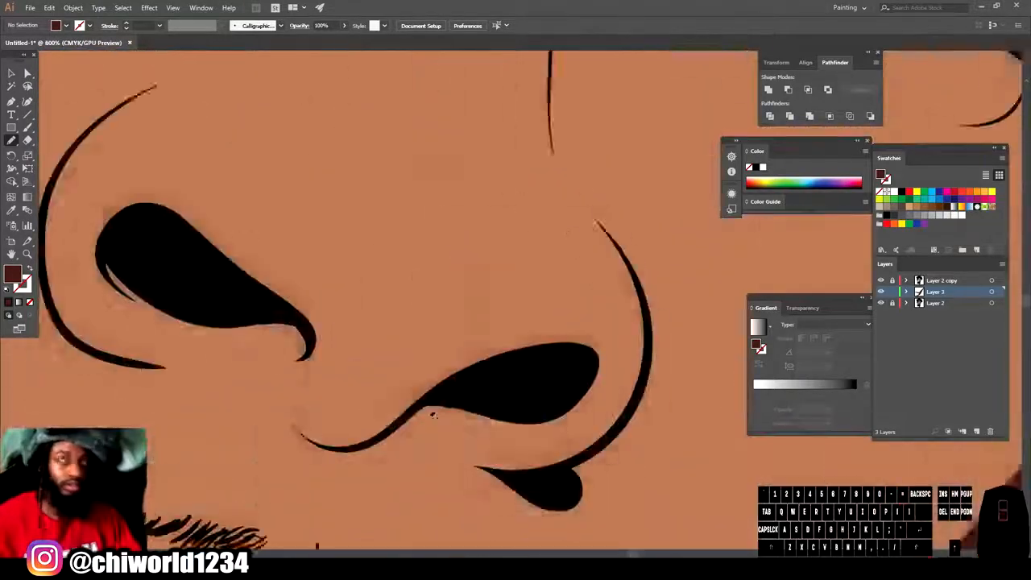
pyautogui.scroll(-1, 430, 416)
pyautogui.moveTo(401, 393)
pyautogui.mouseDown()
pyautogui.moveTo(616, 319)
pyautogui.moveTo(528, 453)
pyautogui.mouseUp()
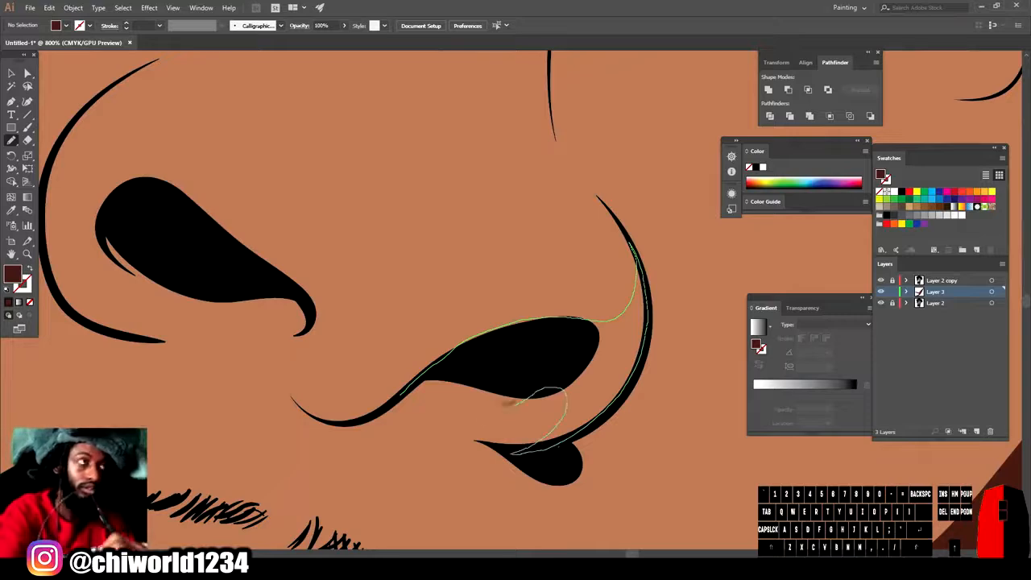
# Step: Draw dark brown shadow shapes around the right-hand nostril and along the underside of the nose with the Pencil tool
pyautogui.moveTo(439, 457)
pyautogui.mouseDown()
pyautogui.moveTo(287, 391)
pyautogui.moveTo(401, 394)
pyautogui.mouseUp()
pyautogui.hotkey('ctrl', '-')
pyautogui.hotkey('ctrl', '-')
pyautogui.hotkey('ctrl', '-')
pyautogui.hotkey('ctrl', '-')
pyautogui.hotkey('ctrl', '-')
pyautogui.scroll(4, 645, 446)
pyautogui.hscroll(2, 645, 446)
pyautogui.hotkey('ctrl', '=')
pyautogui.hotkey('ctrl', '=')
pyautogui.hotkey('ctrl', '=')
pyautogui.hotkey('ctrl', '=')
pyautogui.moveTo(501, 280)
pyautogui.mouseDown()
pyautogui.moveTo(411, 251)
pyautogui.moveTo(547, 120)
pyautogui.moveTo(366, 190)
pyautogui.moveTo(297, 398)
pyautogui.mouseUp()
pyautogui.moveTo(317, 334); pyautogui.dragTo(501, 280)
# Step: Add more freehand dark brown shadow shapes to the shaded areas of the face on Layer 3
pyautogui.scroll(-5, 503, 278)
pyautogui.scroll(5, 549, 274)
pyautogui.moveTo(410, 345)
pyautogui.mouseDown()
pyautogui.moveTo(427, 266)
pyautogui.moveTo(595, 151)
pyautogui.moveTo(510, 520)
pyautogui.mouseUp()
pyautogui.moveTo(385, 448)
pyautogui.mouseDown()
pyautogui.moveTo(377, 382)
pyautogui.moveTo(410, 344)
pyautogui.mouseUp()
pyautogui.hotkey('ctrl', '-')
pyautogui.hotkey('ctrl', '-')
pyautogui.hotkey('ctrl', '-')
pyautogui.hotkey('ctrl', '-')
pyautogui.hotkey('ctrl', '-')
pyautogui.hotkey('ctrl', '=')
pyautogui.hotkey('ctrl', '=')
pyautogui.moveTo(594, 329)
pyautogui.mouseDown()
pyautogui.moveTo(592, 364)
pyautogui.moveTo(565, 348)
pyautogui.mouseUp()
pyautogui.moveTo(522, 273); pyautogui.dragTo(594, 329)
pyautogui.hotkey('ctrl', '-')
pyautogui.hotkey('ctrl', '-')
pyautogui.hotkey('ctrl', '-')
pyautogui.hotkey('ctrl', '=')
pyautogui.hotkey('ctrl', '=')
pyautogui.hotkey('ctrl', '=')
pyautogui.moveTo(392, 211)
pyautogui.mouseDown()
pyautogui.moveTo(385, 251)
pyautogui.moveTo(484, 283)
pyautogui.mouseUp()
pyautogui.moveTo(283, 200)
pyautogui.mouseDown()
pyautogui.moveTo(230, 297)
pyautogui.moveTo(284, 200)
pyautogui.moveTo(245, 270)
pyautogui.moveTo(262, 196)
pyautogui.mouseUp()
pyautogui.moveTo(222, 288); pyautogui.dragTo(196, 314)
# Step: Extend the dark brown shadow beneath the lower lip with jagged points toward the left-hand mouth corner
pyautogui.hotkey('ctrl', '-')
pyautogui.hotkey('ctrl', '-')
pyautogui.hotkey('ctrl', '-')
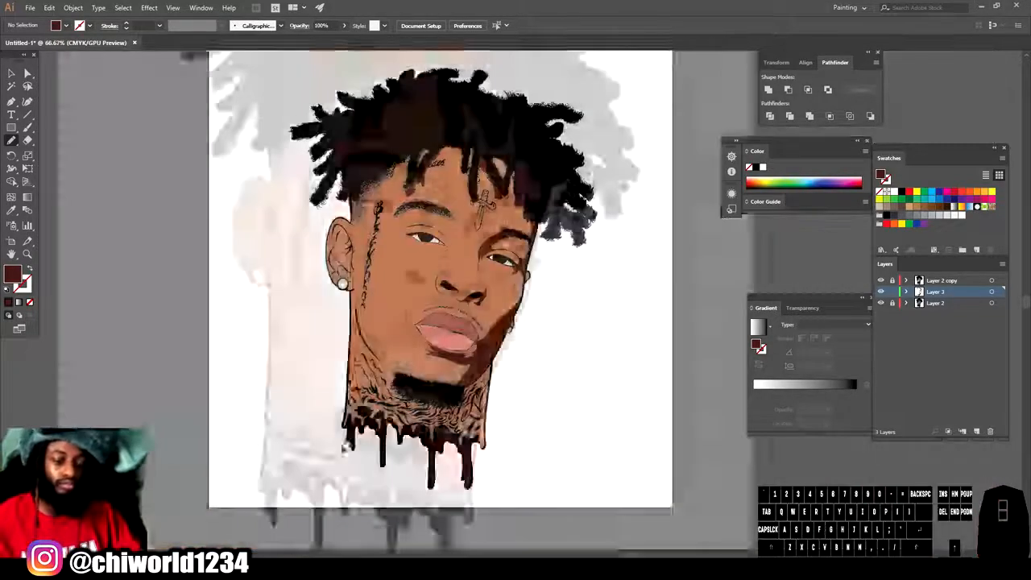
pyautogui.hotkey('ctrl', '=')
pyautogui.hotkey('ctrl', '=')
pyautogui.hotkey('ctrl', '=')
pyautogui.hotkey('ctrl', '=')
pyautogui.moveTo(359, 354)
pyautogui.mouseDown()
pyautogui.moveTo(335, 355)
pyautogui.moveTo(277, 298)
pyautogui.mouseUp()
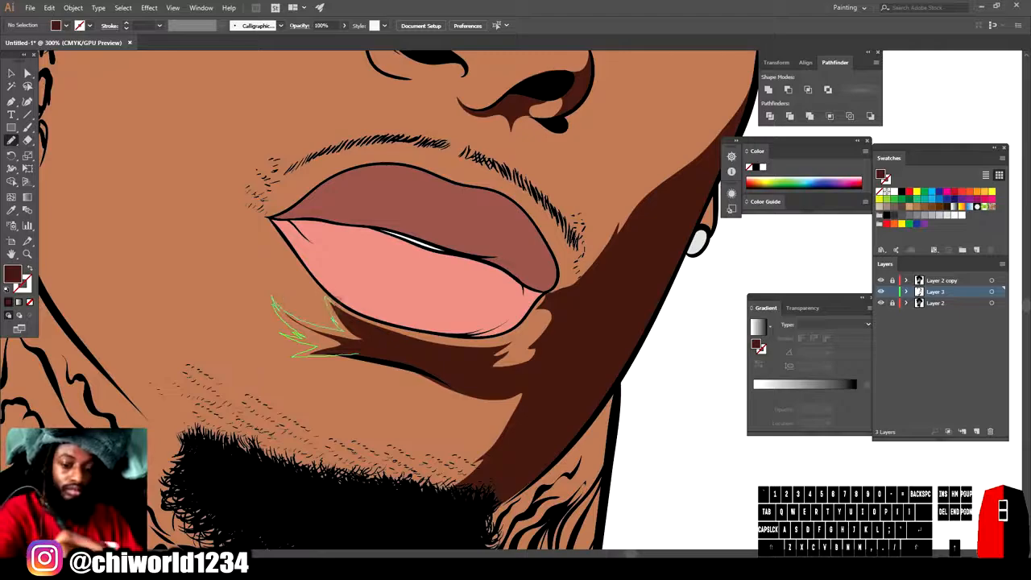
pyautogui.moveTo(499, 357); pyautogui.dragTo(360, 355)
# Step: Add a dark brown shadow around the small black outline mark below the right-hand nostril
pyautogui.hotkey('ctrl', '-')
pyautogui.hotkey('ctrl', '-')
pyautogui.hotkey('ctrl', '-')
pyautogui.hotkey('ctrl', '=')
pyautogui.hotkey('ctrl', '=')
pyautogui.hotkey('ctrl', '=')
pyautogui.hotkey('ctrl', '=')
pyautogui.hotkey('ctrl', '=')
pyautogui.moveTo(393, 321)
pyautogui.mouseDown()
pyautogui.moveTo(481, 341)
pyautogui.moveTo(414, 373)
pyautogui.moveTo(320, 354)
pyautogui.moveTo(282, 327)
pyautogui.mouseUp()
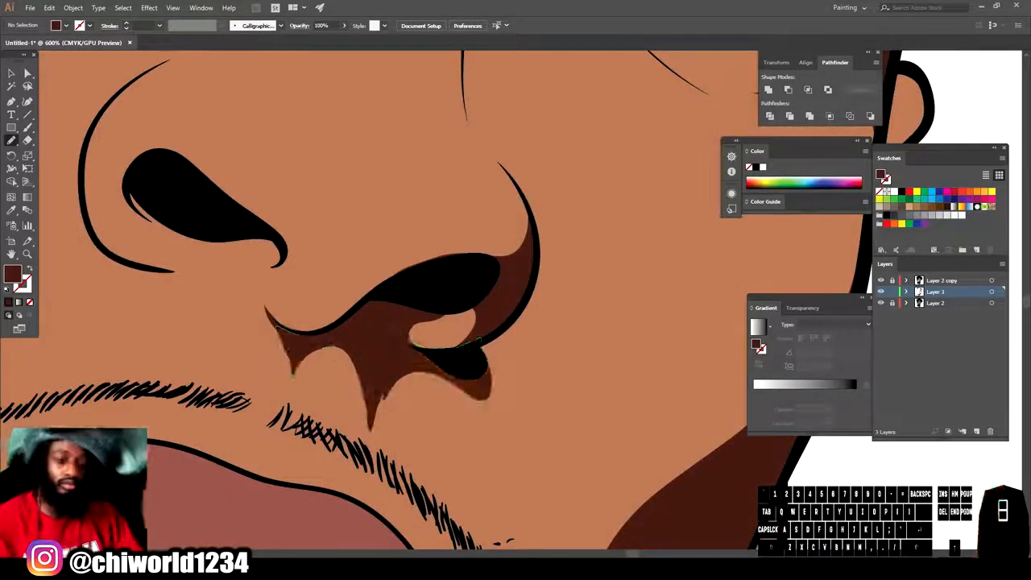
# Step: Start shading the ear with dark brown Pencil shapes and undo the last stray stroke
pyautogui.hotkey('ctrl', '-')
pyautogui.hotkey('ctrl', '-')
pyautogui.hotkey('ctrl', '-')
pyautogui.hotkey('ctrl', '-')
pyautogui.hotkey('ctrl', '=')
pyautogui.hotkey('ctrl', '=')
pyautogui.hotkey('ctrl', '=')
pyautogui.hotkey('ctrl', '=')
pyautogui.hotkey('ctrl', '=')
pyautogui.hotkey('ctrl', '=')
pyautogui.moveTo(398, 362)
pyautogui.mouseDown()
pyautogui.moveTo(348, 254)
pyautogui.moveTo(483, 233)
pyautogui.mouseUp()
pyautogui.scroll(3, 435, 339)
pyautogui.moveTo(413, 394)
pyautogui.mouseDown()
pyautogui.moveTo(438, 272)
pyautogui.moveTo(477, 204)
pyautogui.moveTo(491, 249)
pyautogui.mouseUp()
pyautogui.press('super+x')
pyautogui.press('Escape')
pyautogui.hotkey('ctrl', 'z')
pyautogui.scroll(1, 461, 276)
# Step: Draw dark brown shadows along the inner folds and outer rim of the ear
pyautogui.hotkey('ctrl', '-')
pyautogui.scroll(-4, 483, 322)
pyautogui.moveTo(511, 165)
pyautogui.mouseDown()
pyautogui.moveTo(499, 408)
pyautogui.moveTo(513, 364)
pyautogui.moveTo(513, 167)
pyautogui.mouseUp()
pyautogui.moveTo(451, 209); pyautogui.dragTo(532, 416)
pyautogui.moveTo(359, 421)
pyautogui.mouseDown()
pyautogui.moveTo(470, 376)
pyautogui.moveTo(380, 179)
pyautogui.moveTo(396, 206)
pyautogui.moveTo(361, 417)
pyautogui.mouseUp()
pyautogui.hotkey('ctrl', '-')
pyautogui.hotkey('ctrl', '-')
pyautogui.scroll(-4, 446, 436)
pyautogui.scroll(2, 446, 435)
pyautogui.moveTo(458, 401)
pyautogui.mouseDown()
pyautogui.moveTo(424, 337)
pyautogui.moveTo(457, 398)
pyautogui.moveTo(483, 365)
pyautogui.mouseUp()
pyautogui.moveTo(475, 436); pyautogui.dragTo(484, 373)
pyautogui.moveTo(461, 396)
pyautogui.mouseDown()
pyautogui.moveTo(483, 364)
pyautogui.moveTo(461, 396)
pyautogui.mouseUp()
# Step: Shade the earlobe around the round stud earring with dark brown shapes
pyautogui.hotkey('ctrl', '=')
pyautogui.hotkey('ctrl', '=')
pyautogui.scroll(-4, 484, 387)
pyautogui.moveTo(625, 380)
pyautogui.mouseDown()
pyautogui.moveTo(648, 442)
pyautogui.moveTo(625, 380)
pyautogui.mouseUp()
pyautogui.hotkey('ctrl', '-')
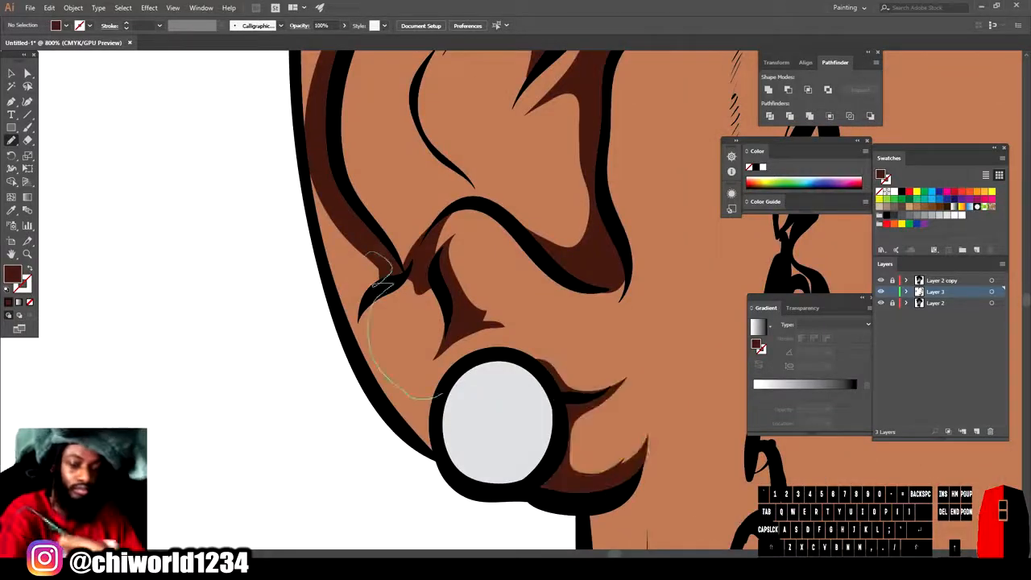
pyautogui.scroll(3, 515, 347)
pyautogui.moveTo(487, 411)
pyautogui.mouseDown()
pyautogui.moveTo(451, 298)
pyautogui.moveTo(487, 411)
pyautogui.mouseUp()
pyautogui.hotkey('ctrl', '-')
pyautogui.hotkey('ctrl', '-')
# Step: Draw a dark brown shadow over the faded hair directly above the ear
pyautogui.hotkey('ctrl', '=')
pyautogui.hotkey('ctrl', '=')
pyautogui.scroll(3, 516, 347)
pyautogui.moveTo(535, 343)
pyautogui.mouseDown()
pyautogui.moveTo(439, 305)
pyautogui.moveTo(532, 342)
pyautogui.mouseUp()
pyautogui.scroll(-4, 457, 346)
pyautogui.scroll(4, 498, 295)
pyautogui.moveTo(271, 375)
pyautogui.mouseDown()
pyautogui.moveTo(304, 301)
pyautogui.moveTo(268, 375)
pyautogui.mouseUp()
pyautogui.moveTo(442, 342)
pyautogui.mouseDown()
pyautogui.moveTo(555, 321)
pyautogui.moveTo(443, 340)
pyautogui.mouseUp()
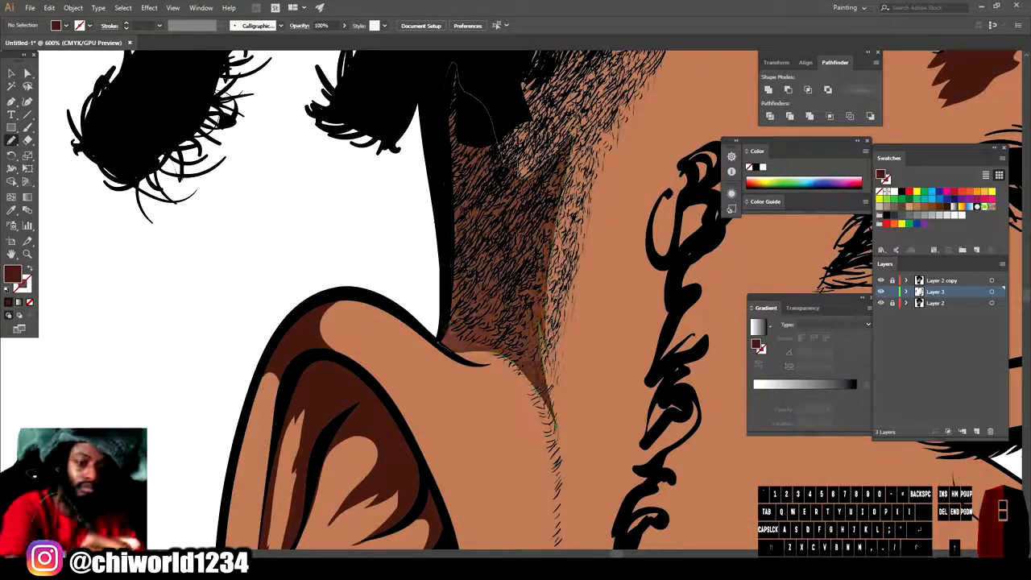
# Step: Extend the dark brown shadow along the faded hairline from the sideburn up to the forehead
pyautogui.scroll(-2, 442, 345)
pyautogui.moveTo(384, 352); pyautogui.dragTo(413, 367)
pyautogui.moveTo(413, 434); pyautogui.dragTo(456, 217)
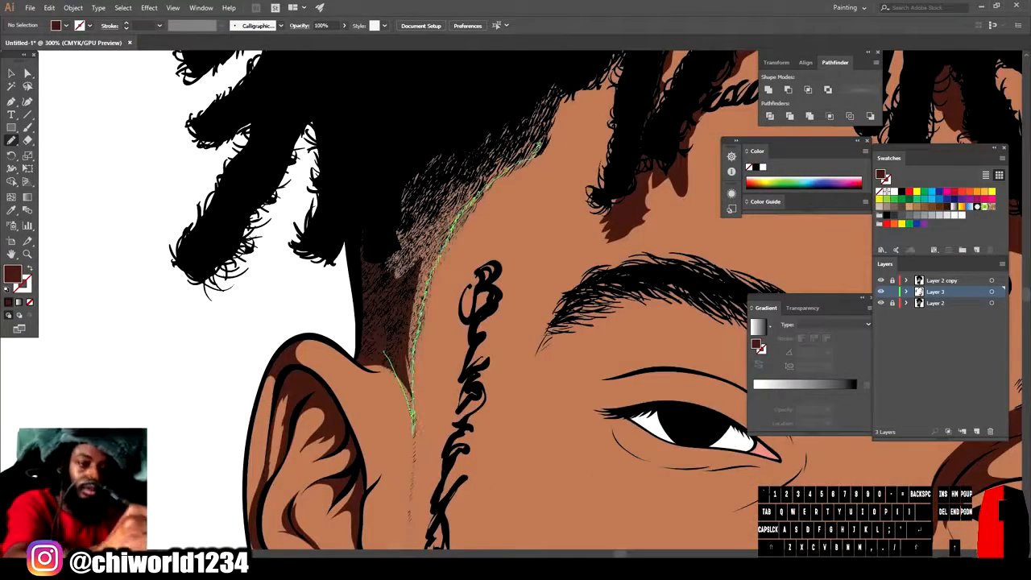
pyautogui.moveTo(539, 145); pyautogui.dragTo(384, 352)
# Step: Draw dark brown shadows along the upper lid and crease of the left-hand eye
pyautogui.scroll(-3, 345, 185)
pyautogui.scroll(6, 605, 292)
pyautogui.moveTo(286, 195); pyautogui.dragTo(516, 200)
pyautogui.scroll(-2, 515, 199)
pyautogui.moveTo(230, 300)
pyautogui.mouseDown()
pyautogui.moveTo(531, 270)
pyautogui.moveTo(653, 387)
pyautogui.mouseUp()
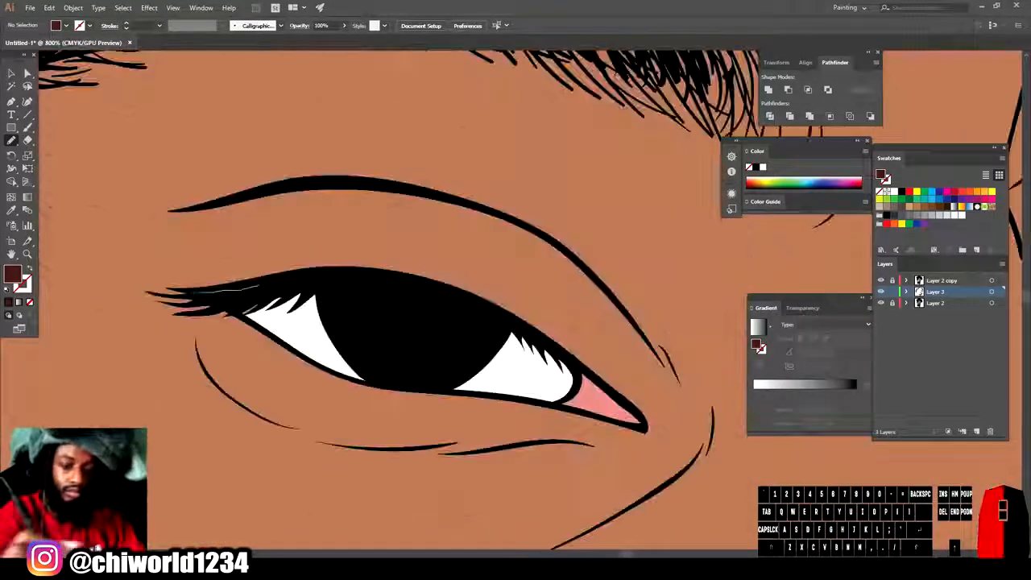
pyautogui.moveTo(145, 283)
pyautogui.mouseDown()
pyautogui.moveTo(651, 428)
pyautogui.moveTo(624, 269)
pyautogui.mouseUp()
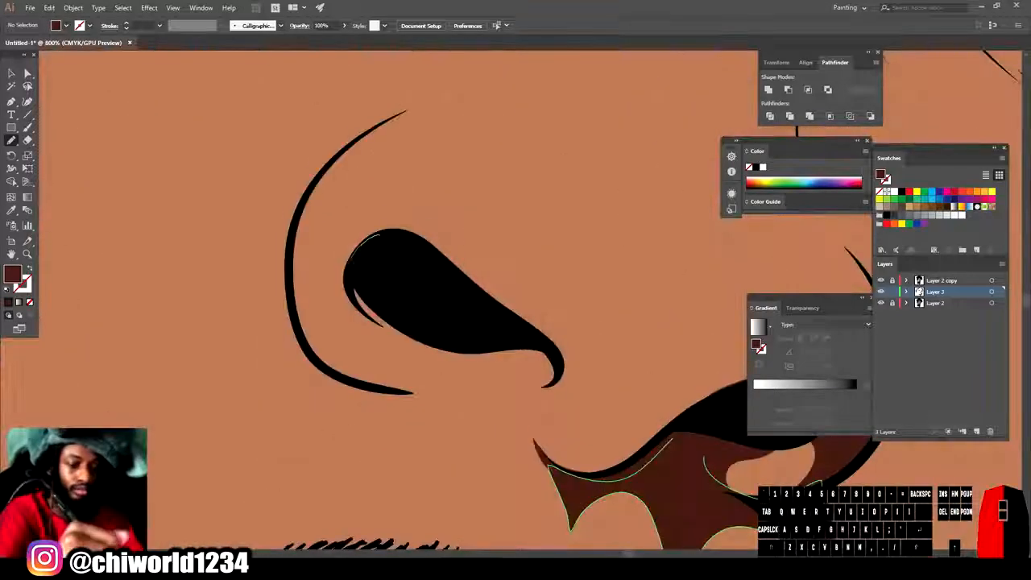
# Step: Shade the left-hand nostril, its outer wing and the nose bridge line with dark brown shapes
pyautogui.moveTo(345, 251)
pyautogui.mouseDown()
pyautogui.moveTo(516, 364)
pyautogui.moveTo(539, 400)
pyautogui.mouseUp()
pyautogui.moveTo(332, 364); pyautogui.dragTo(305, 287)
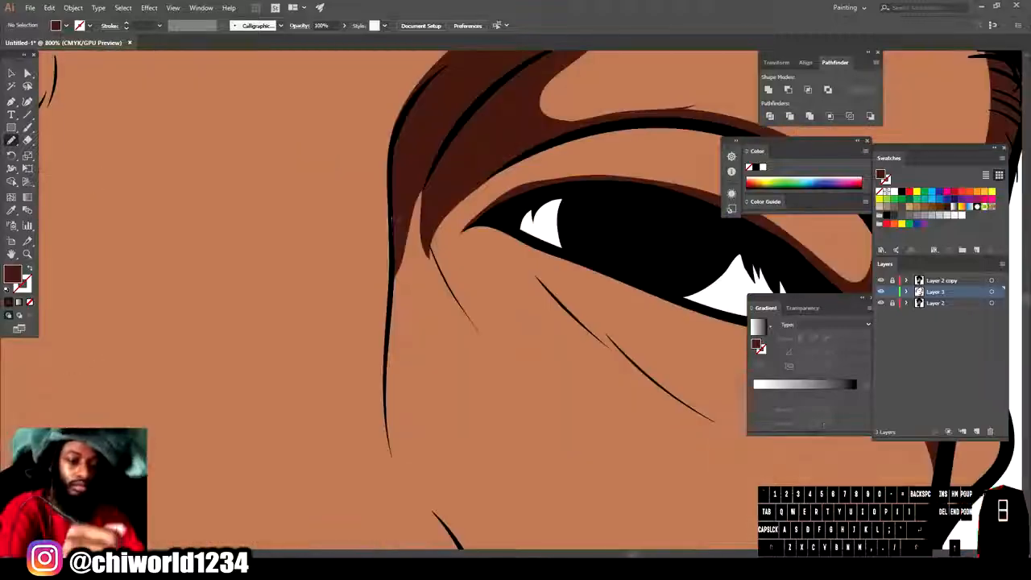
pyautogui.moveTo(391, 225); pyautogui.dragTo(396, 403)
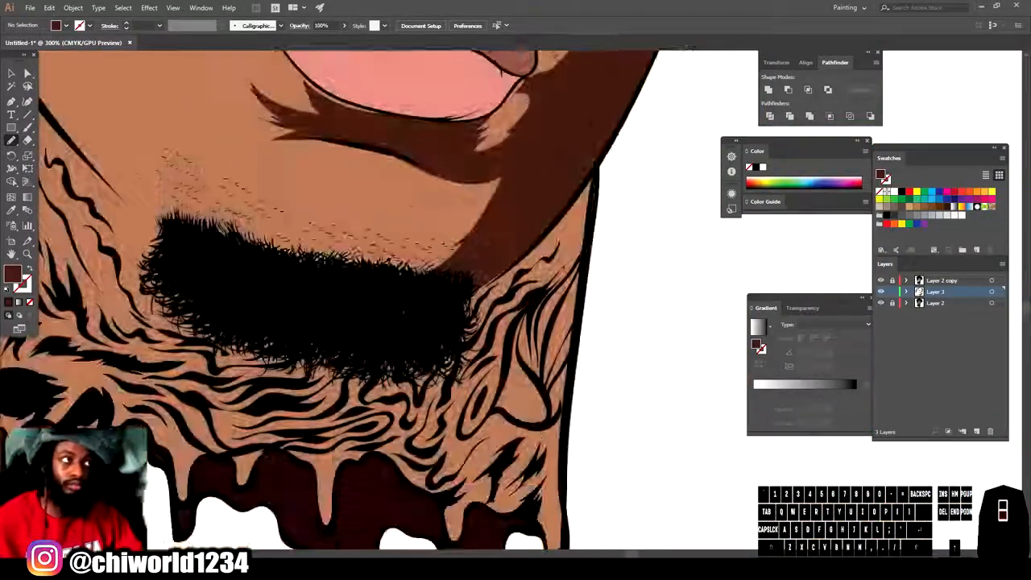
# Step: Draw dark brown shadows on the neck beneath the beard and along the left-hand jawline
pyautogui.moveTo(593, 161); pyautogui.dragTo(464, 375)
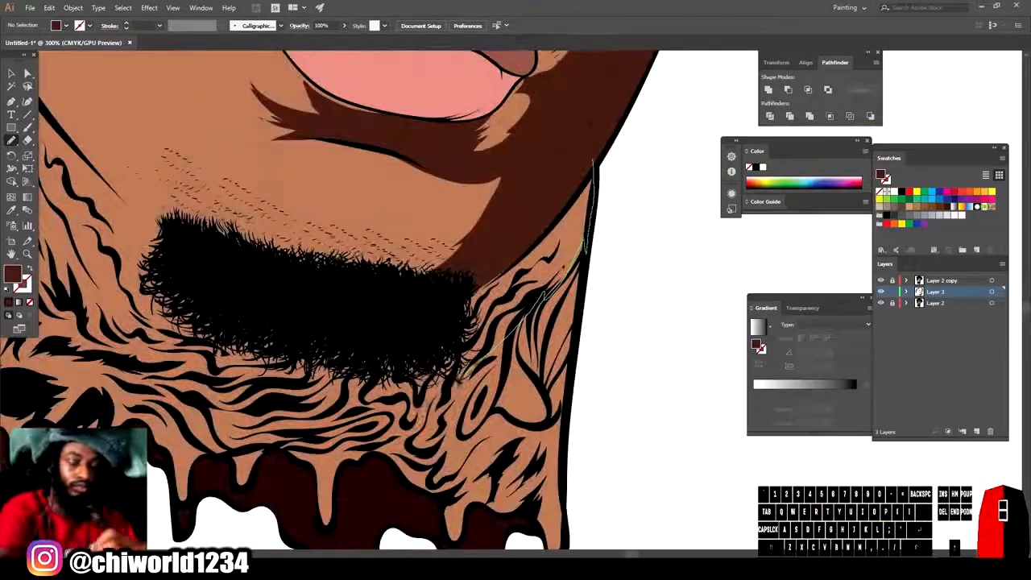
pyautogui.moveTo(340, 456); pyautogui.dragTo(298, 416)
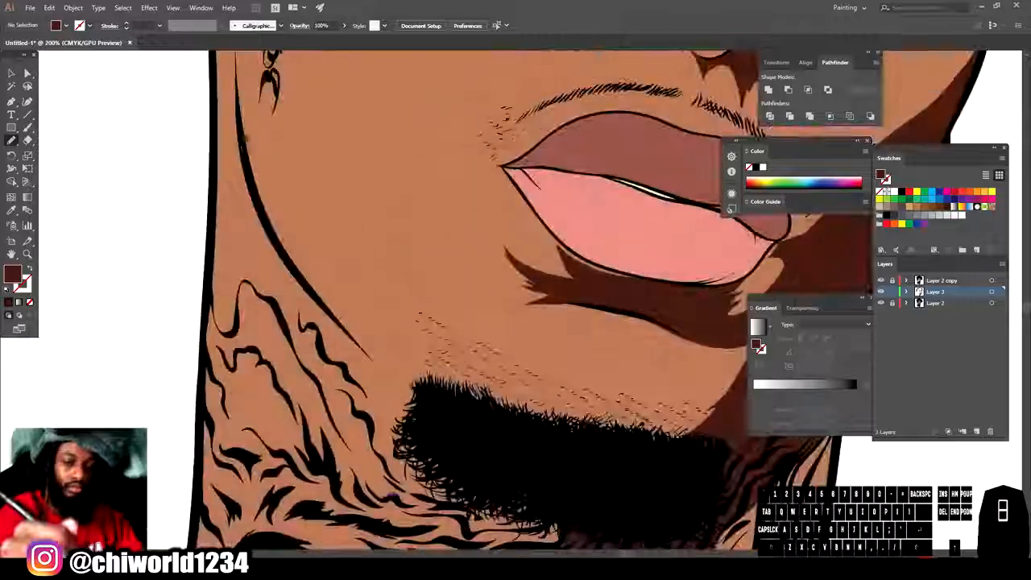
pyautogui.moveTo(240, 145)
pyautogui.mouseDown()
pyautogui.moveTo(579, 487)
pyautogui.moveTo(346, 379)
pyautogui.mouseUp()
pyautogui.moveTo(347, 379); pyautogui.dragTo(242, 149)
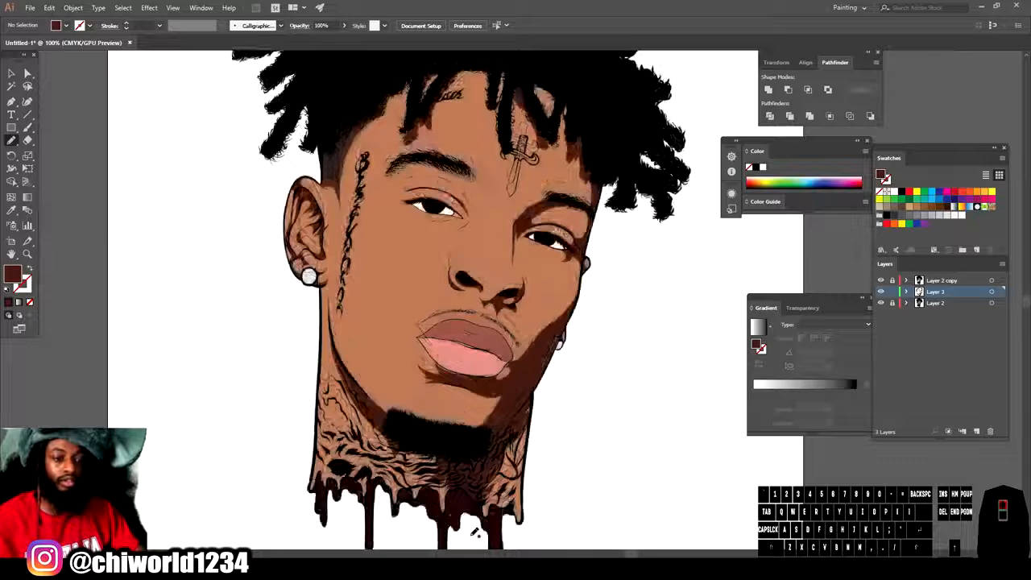
# Step: Select all the shadow shapes and recolor them to 66% saturation and 30% brightness with Recolor Artwork
pyautogui.scroll(2, 476, 533)
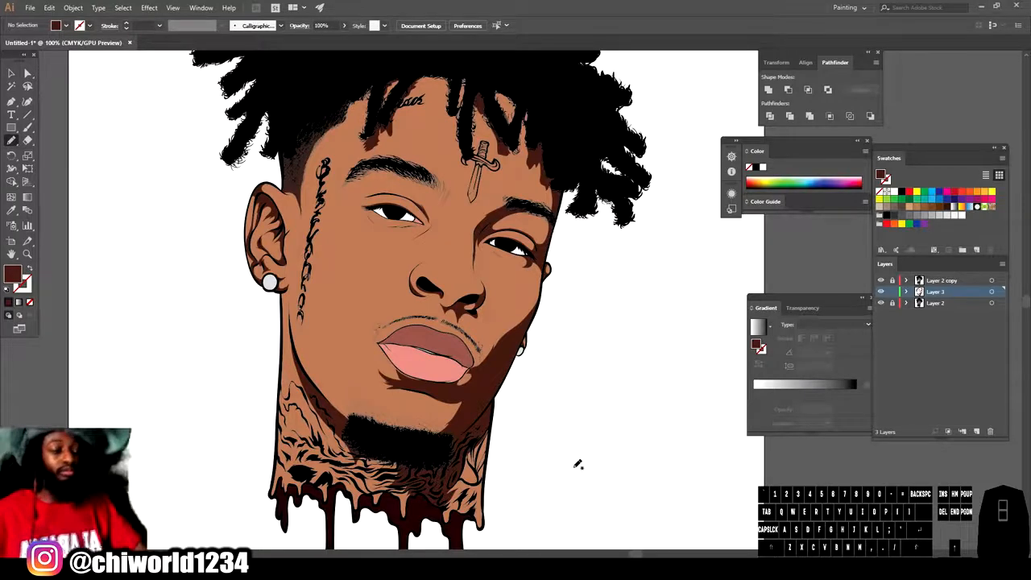
pyautogui.hotkey('ctrl', '-')
pyautogui.click(11, 75)
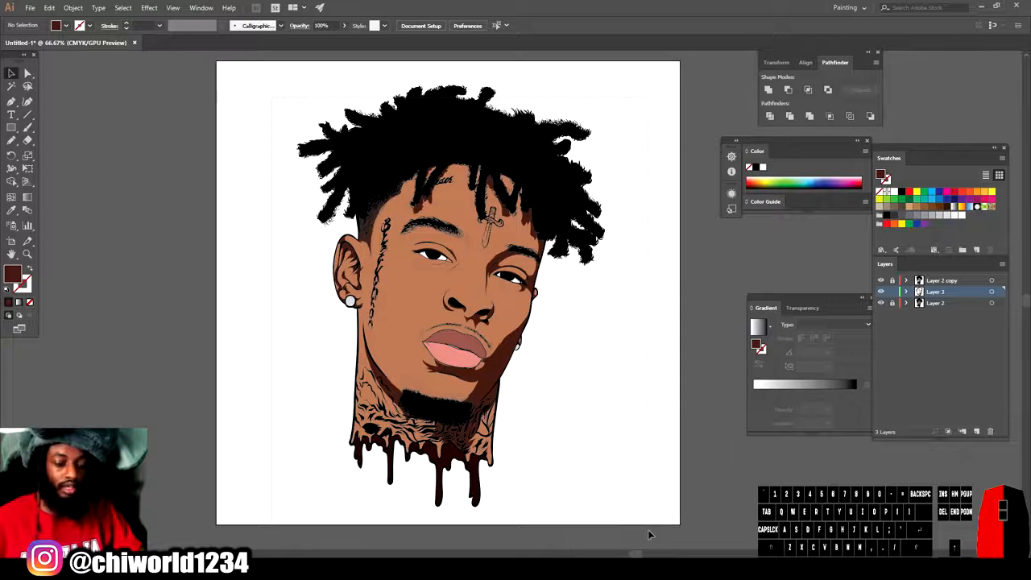
pyautogui.hotkey('ctrl', 'a')
pyautogui.hotkey('ctrl', '+')
pyautogui.hotkey('ctrl', '+')
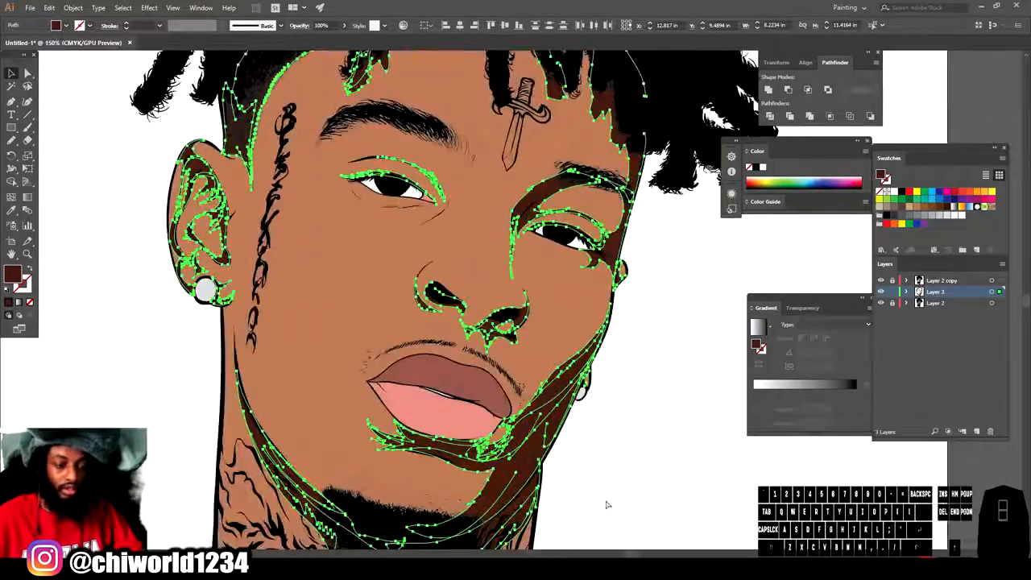
pyautogui.click(50, 10)
pyautogui.moveTo(157, 205)
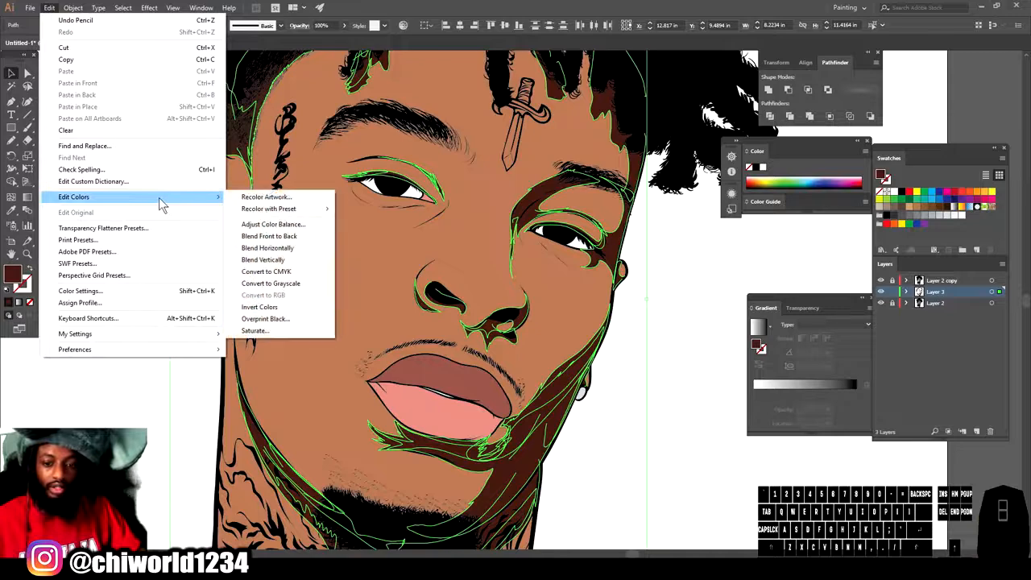
pyautogui.moveTo(308, 211)
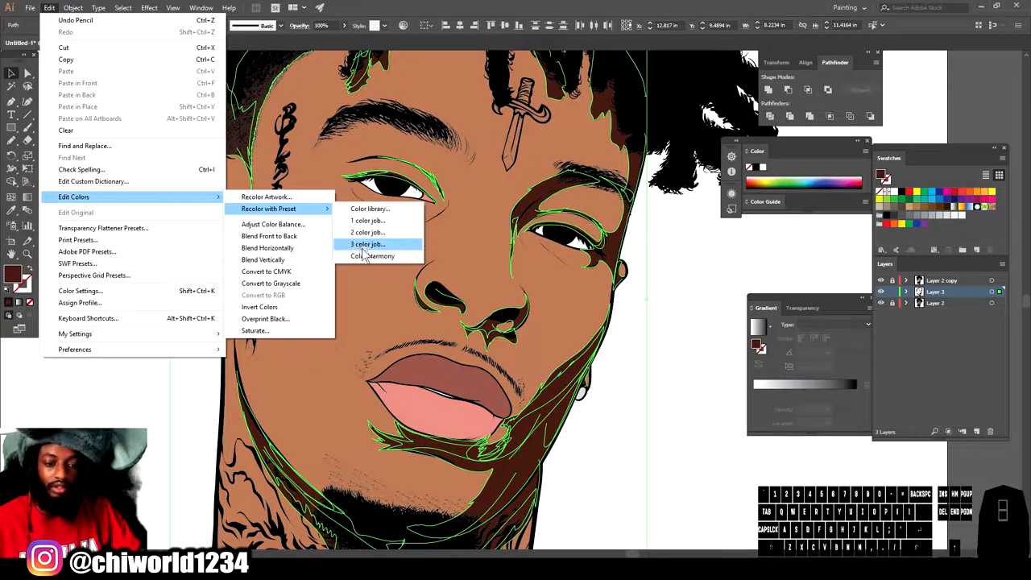
pyautogui.click(364, 255)
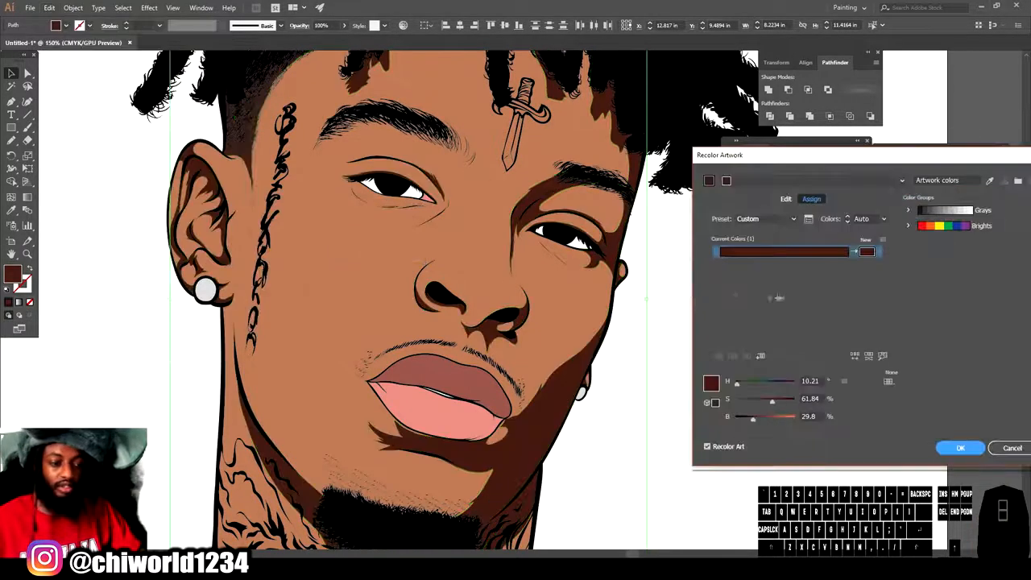
pyautogui.moveTo(767, 402)
pyautogui.mouseDown()
pyautogui.moveTo(748, 420)
pyautogui.moveTo(775, 403)
pyautogui.mouseUp()
pyautogui.click(753, 417)
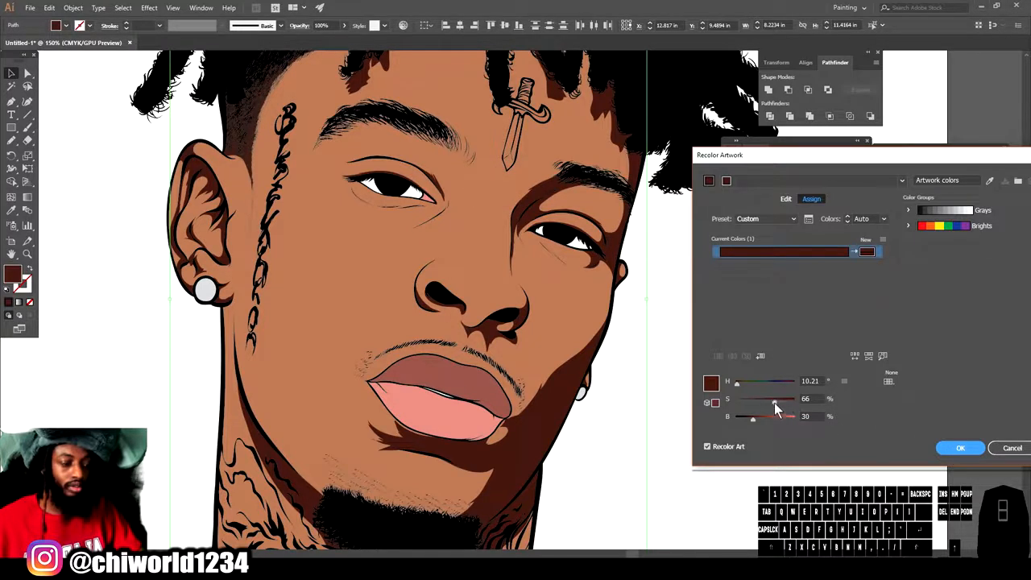
pyautogui.click(959, 445)
# Step: Lock Layer 3 and create a new layer directly beneath it
pyautogui.hotkey('ctrl', '-')
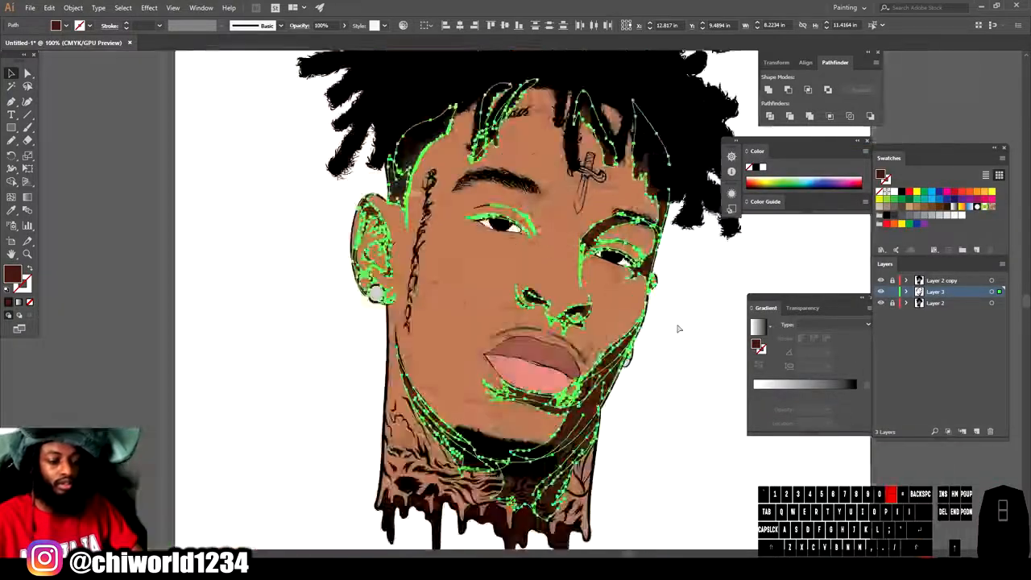
pyautogui.hotkey('ctrl', '-')
pyautogui.hscroll(2, 670, 360)
pyautogui.click(620, 352)
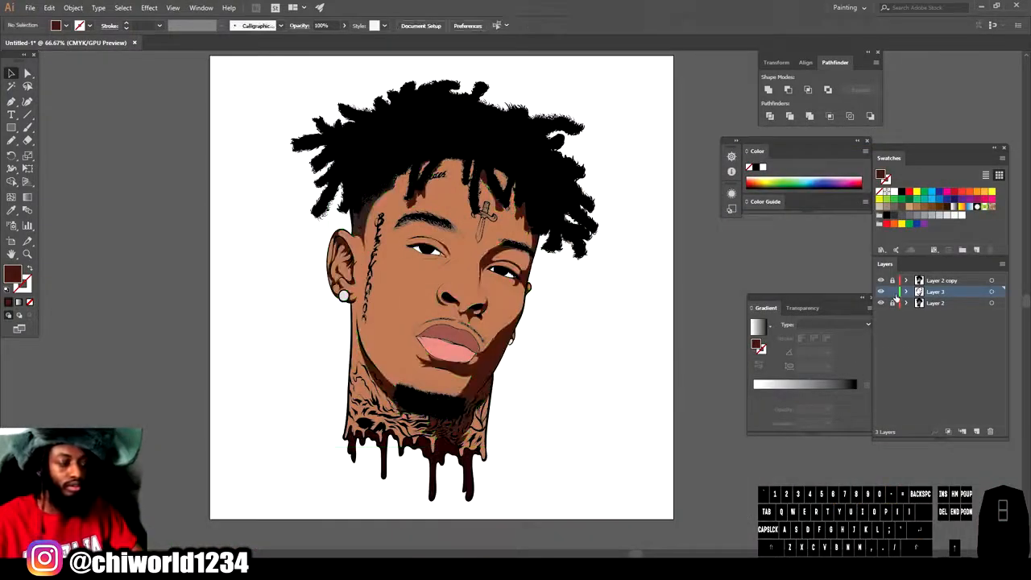
pyautogui.click(976, 430)
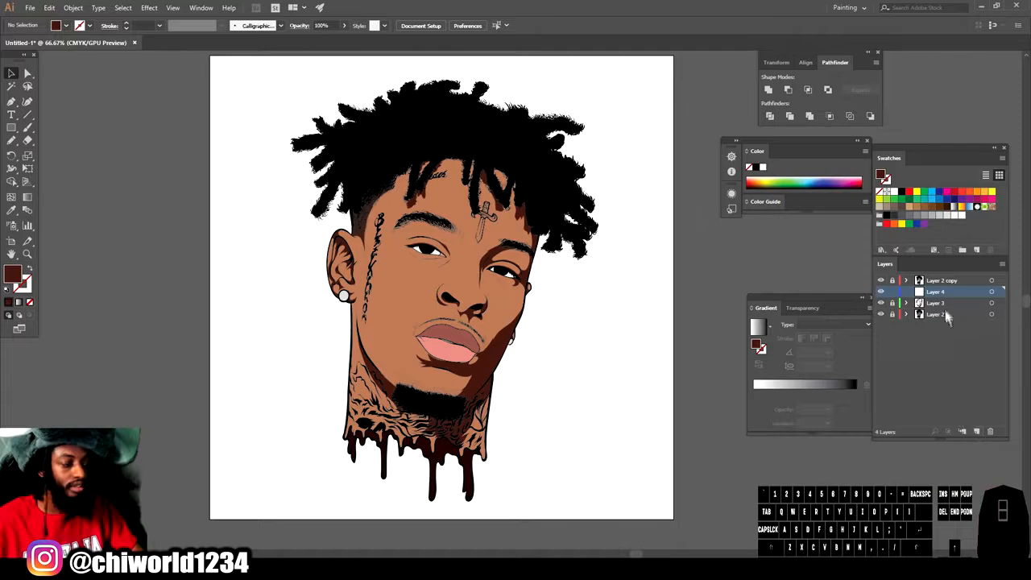
pyautogui.moveTo(944, 298); pyautogui.dragTo(946, 311)
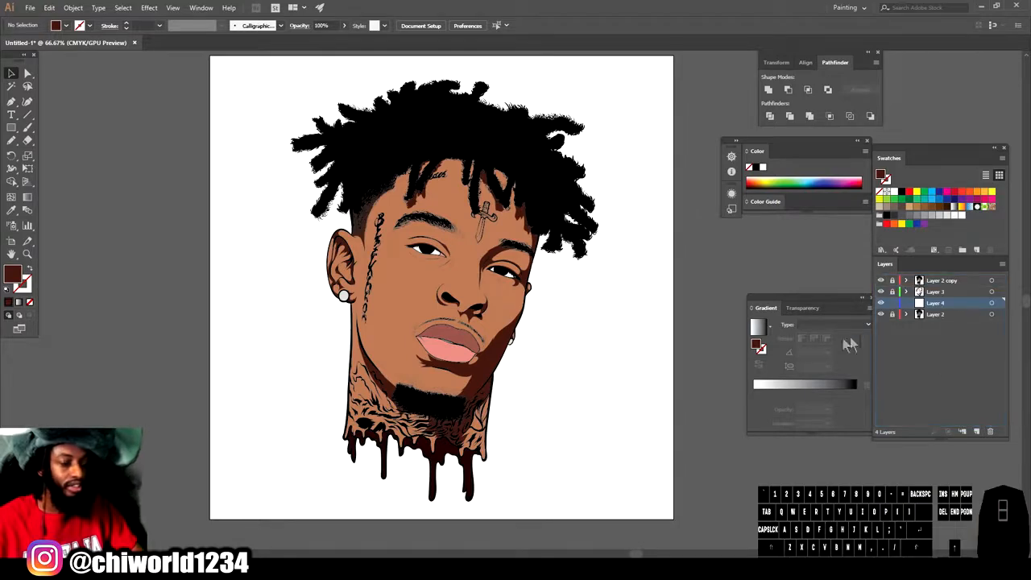
# Step: Sample the skin tone and darken the fill to hue 14°, saturation 58% and brightness 51%
pyautogui.hotkey('ctrl', '+')
pyautogui.hotkey('ctrl', '+')
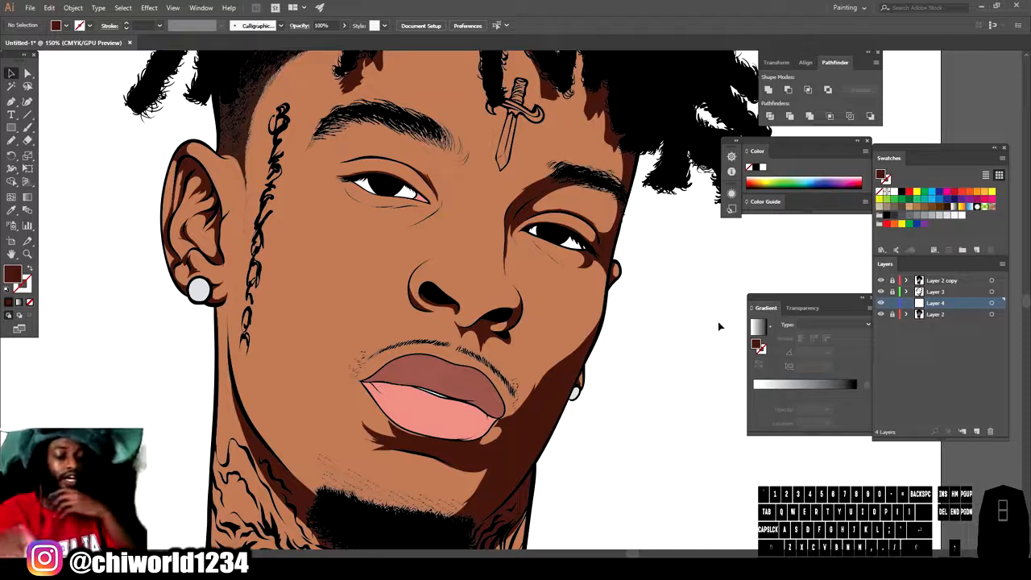
pyautogui.scroll(-2, 584, 330)
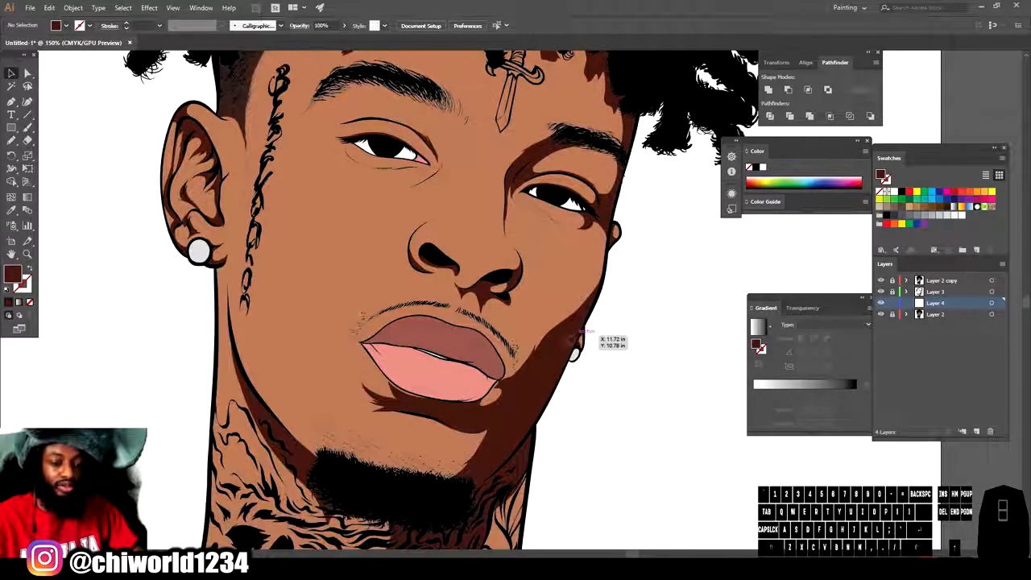
pyautogui.hotkey('ctrl', '+')
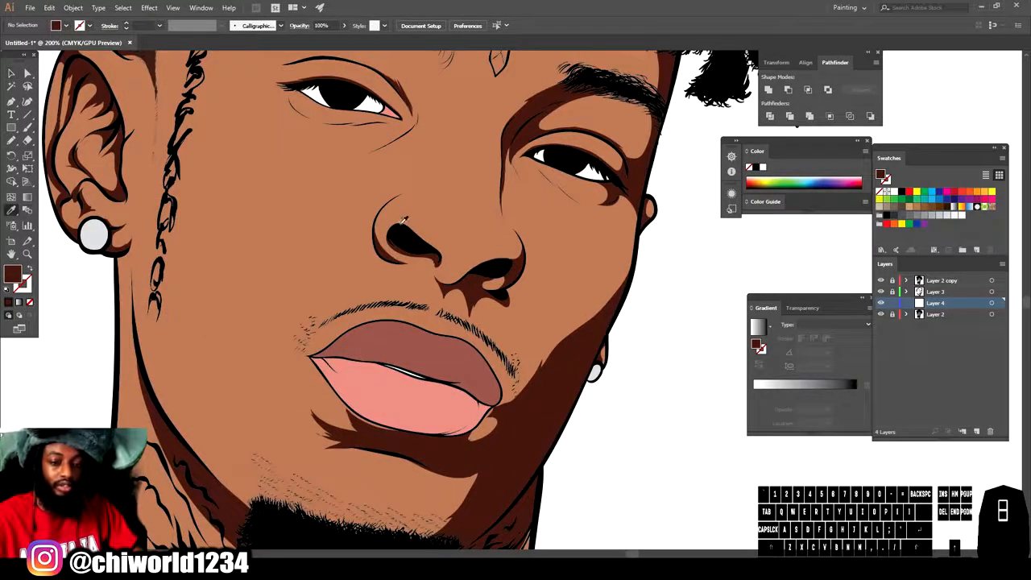
pyautogui.click(456, 262)
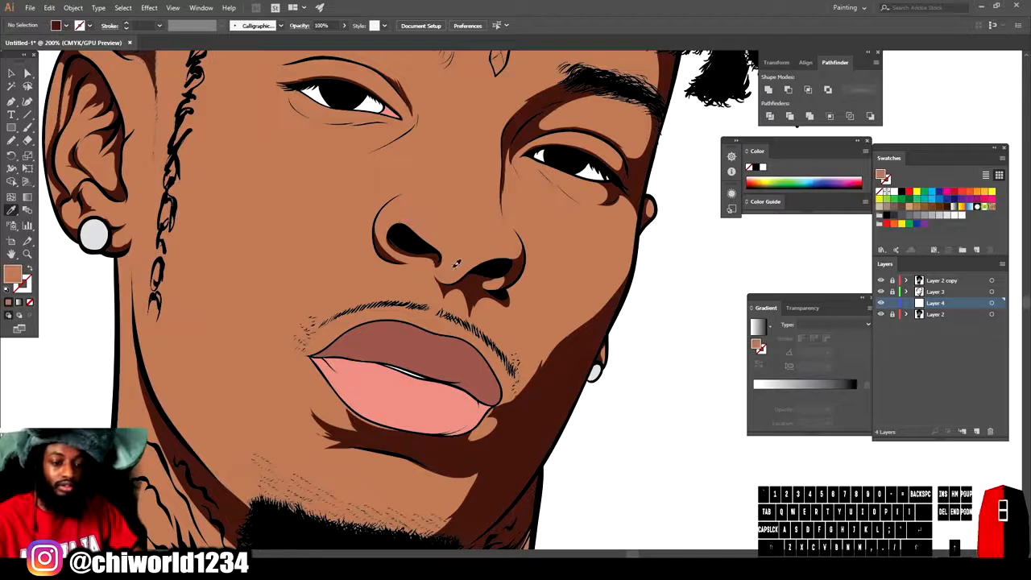
pyautogui.doubleClick(12, 275)
pyautogui.moveTo(730, 444); pyautogui.dragTo(738, 472)
pyautogui.moveTo(814, 534); pyautogui.dragTo(814, 538)
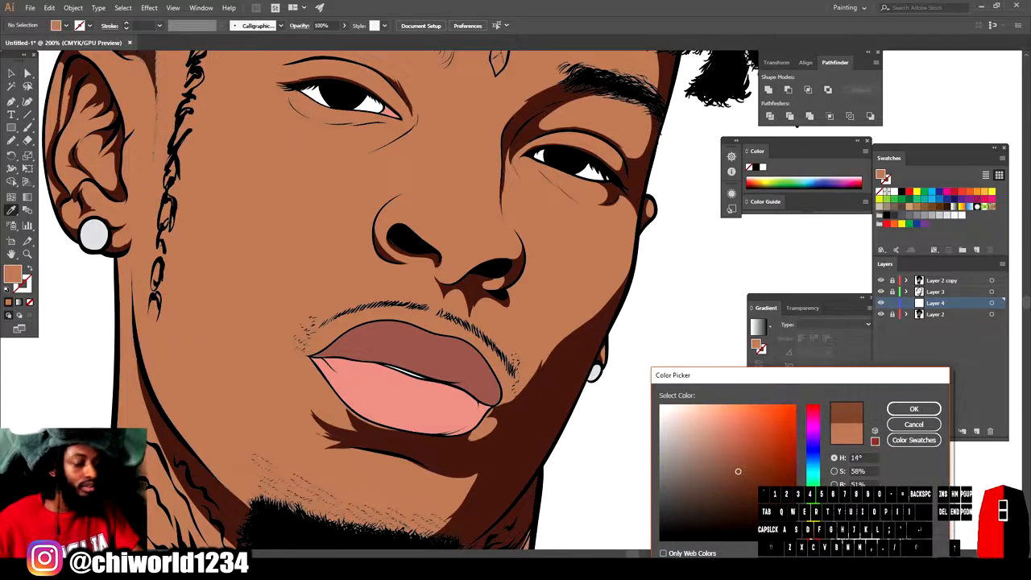
pyautogui.click(899, 410)
# Step: Draw a mid-brown shadow with the Pencil tool along the dark cheek shadow, from the mouth corner up toward the eye
pyautogui.click(11, 141)
pyautogui.scroll(2, 578, 339)
pyautogui.moveTo(413, 474); pyautogui.dragTo(421, 409)
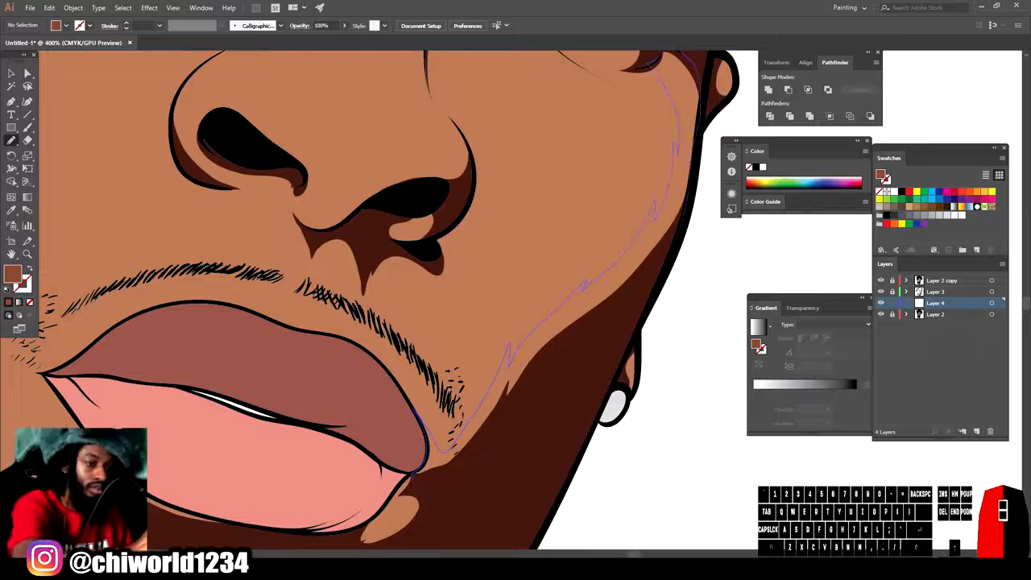
pyautogui.moveTo(685, 234); pyautogui.dragTo(413, 474)
# Step: Draw mid-brown shadows with the Pencil tool along the outer cheek and beneath the eye on the darker side of the face
pyautogui.hotkey('ctrl', '-')
pyautogui.hotkey('ctrl', '-')
pyautogui.hotkey('ctrl', '-')
pyautogui.hotkey('ctrl', '=')
pyautogui.hotkey('ctrl', '=')
pyautogui.hotkey('ctrl', '=')
pyautogui.moveTo(550, 312); pyautogui.dragTo(522, 482)
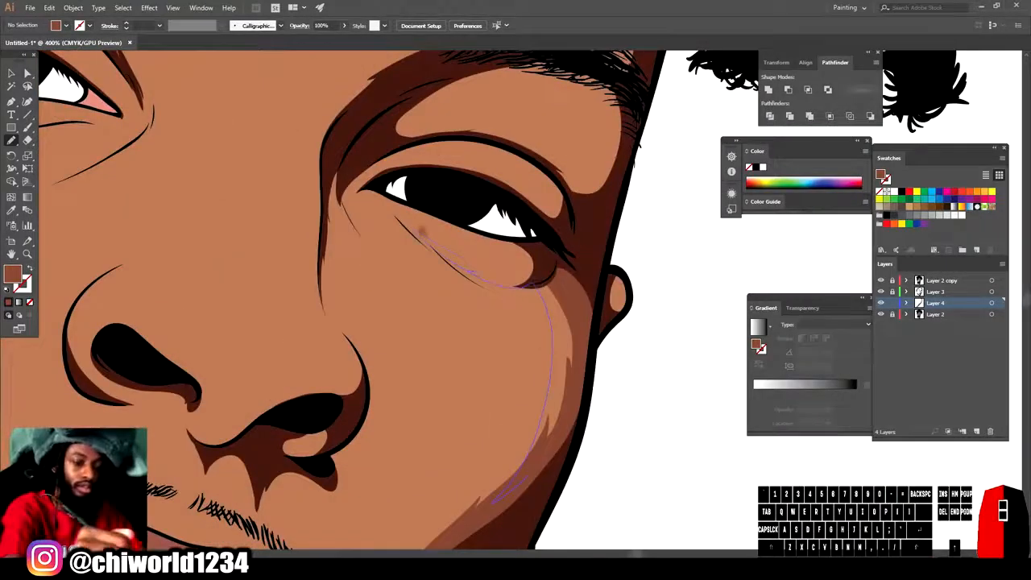
pyautogui.moveTo(513, 259); pyautogui.dragTo(506, 241)
pyautogui.hotkey('ctrl', '-')
pyautogui.hotkey('ctrl', '=')
pyautogui.moveTo(552, 384)
pyautogui.mouseDown()
pyautogui.moveTo(493, 344)
pyautogui.moveTo(517, 304)
pyautogui.moveTo(422, 275)
pyautogui.moveTo(451, 242)
pyautogui.mouseUp()
pyautogui.moveTo(439, 322); pyautogui.dragTo(353, 334)
# Step: Add mid-brown pencil shadows around the eye socket and eyelid on the darker side of the face
pyautogui.hotkey('ctrl', '-')
pyautogui.hotkey('ctrl', '-')
pyautogui.hotkey('ctrl', '-')
pyautogui.hotkey('ctrl', '-')
pyautogui.hotkey('ctrl', '-')
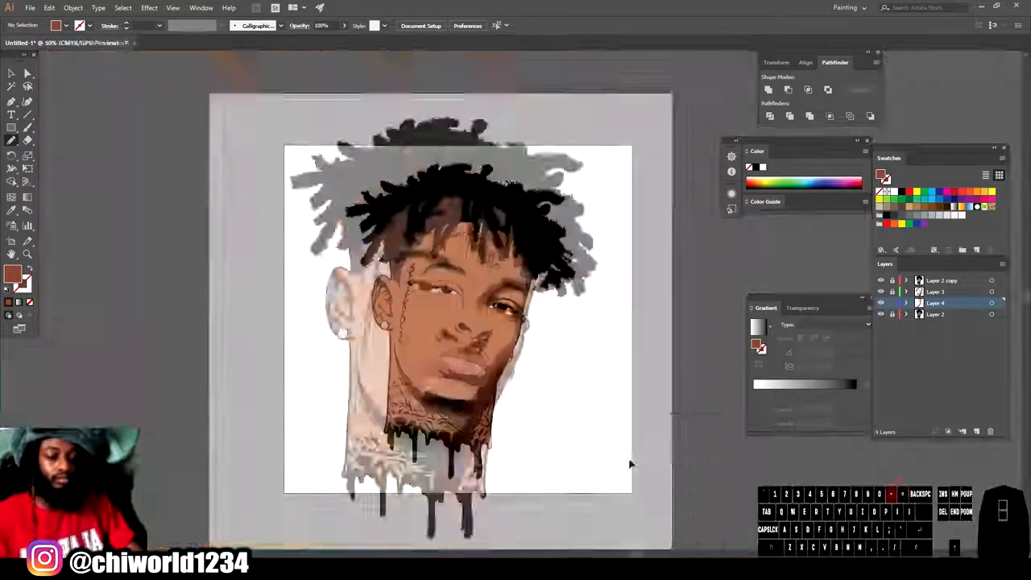
pyautogui.hotkey('ctrl', '=')
pyautogui.hotkey('ctrl', '=')
pyautogui.hotkey('ctrl', '=')
pyautogui.hotkey('ctrl', '=')
pyautogui.hotkey('ctrl', '=')
pyautogui.hotkey('ctrl', '=')
pyautogui.moveTo(164, 359); pyautogui.dragTo(195, 315)
pyautogui.moveTo(558, 317); pyautogui.dragTo(466, 457)
# Step: Draw a mid-brown shadow between the nose bridge and the inner corner of the eye on the darker side
pyautogui.hotkey('ctrl', '-')
pyautogui.hotkey('ctrl', '-')
pyautogui.hotkey('ctrl', '-')
pyautogui.hotkey('ctrl', '=')
pyautogui.hotkey('ctrl', '=')
pyautogui.hotkey('ctrl', '=')
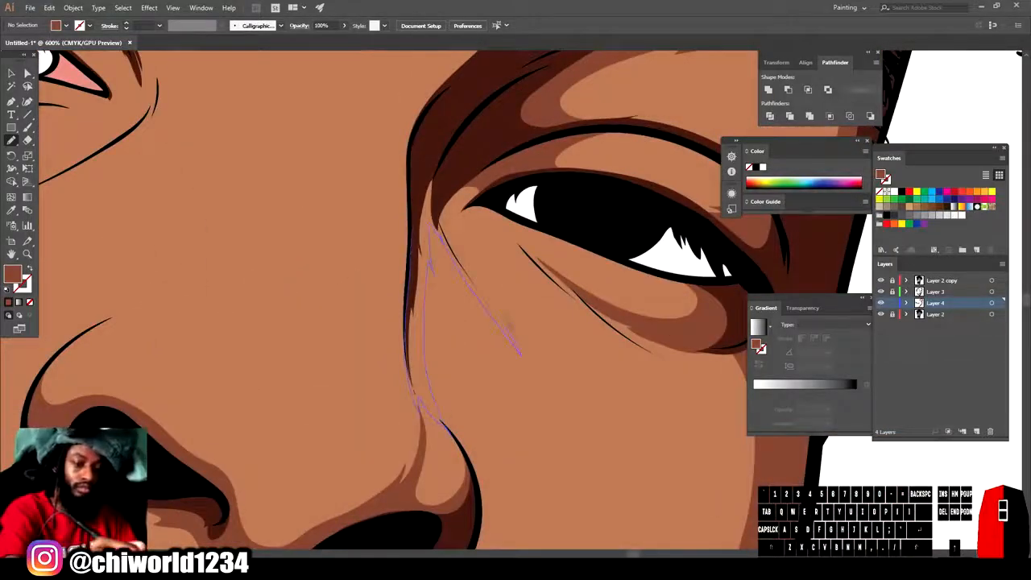
pyautogui.moveTo(522, 350); pyautogui.dragTo(472, 167)
# Step: Draw a mid-brown shadow below the nostrils, running down the philtrum to the moustache
pyautogui.scroll(-3, 475, 174)
pyautogui.scroll(3, 431, 343)
pyautogui.moveTo(300, 216); pyautogui.dragTo(355, 282)
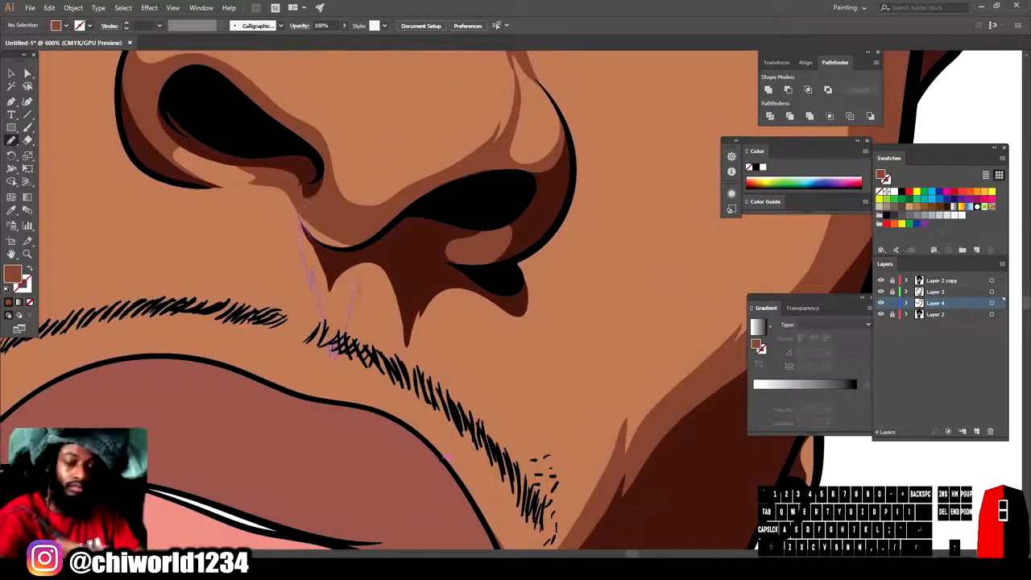
pyautogui.moveTo(518, 384); pyautogui.dragTo(302, 219)
# Step: Draw mid-brown shadows beside the mouth corner, around the chin and down the ear-side cheek to the beard
pyautogui.scroll(-4, 580, 282)
pyautogui.scroll(2, 617, 443)
pyautogui.moveTo(194, 456); pyautogui.dragTo(384, 456)
pyautogui.moveTo(407, 409); pyautogui.dragTo(407, 409)
pyautogui.scroll(-3, 556, 484)
pyautogui.moveTo(395, 475)
pyautogui.mouseDown()
pyautogui.moveTo(367, 435)
pyautogui.moveTo(325, 293)
pyautogui.mouseUp()
pyautogui.moveTo(322, 119); pyautogui.dragTo(312, 357)
pyautogui.moveTo(399, 474); pyautogui.dragTo(401, 475)
pyautogui.scroll(-3, 403, 484)
pyautogui.scroll(4, 411, 500)
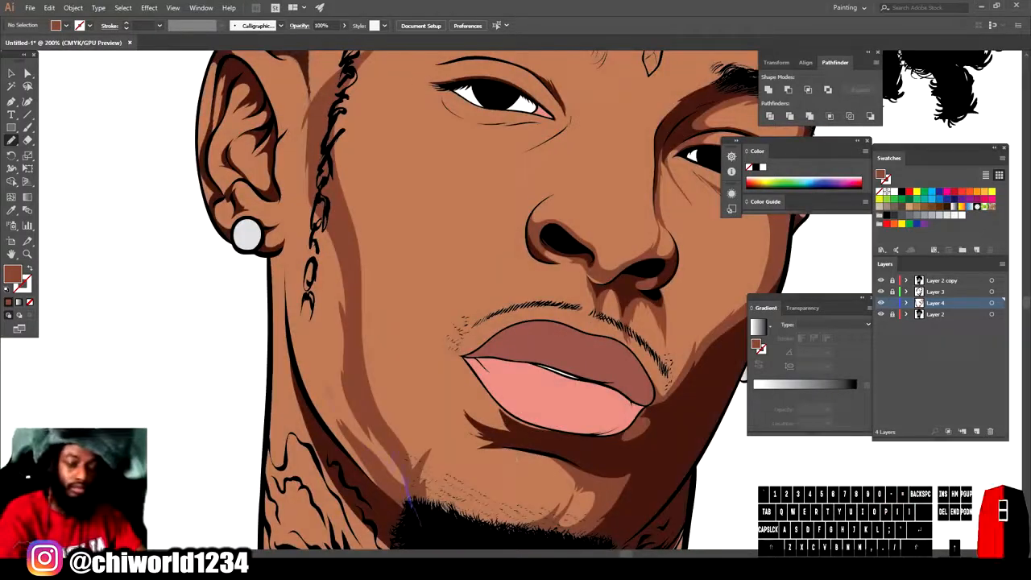
pyautogui.moveTo(420, 528); pyautogui.dragTo(311, 135)
# Step: Fill the side of the face with mid-brown shadow from the temple hairline past the script tattoo to the jaw
pyautogui.hotkey('ctrl', '-')
pyautogui.hotkey('ctrl', '-')
pyautogui.hotkey('ctrl', '-')
pyautogui.hotkey('ctrl', '=')
pyautogui.hotkey('ctrl', '=')
pyautogui.hotkey('ctrl', '=')
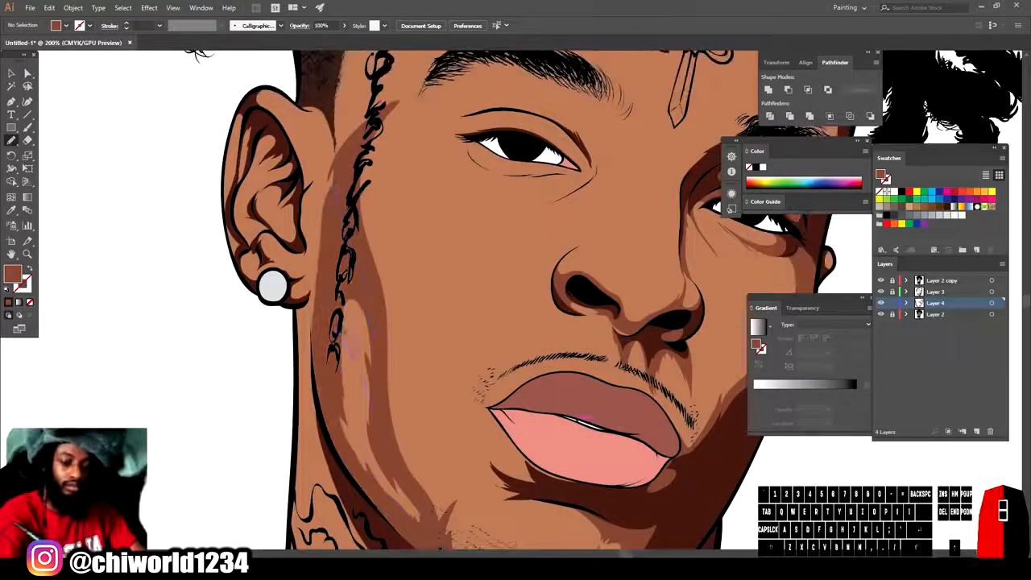
pyautogui.moveTo(584, 419); pyautogui.dragTo(583, 497)
pyautogui.moveTo(353, 378); pyautogui.dragTo(376, 414)
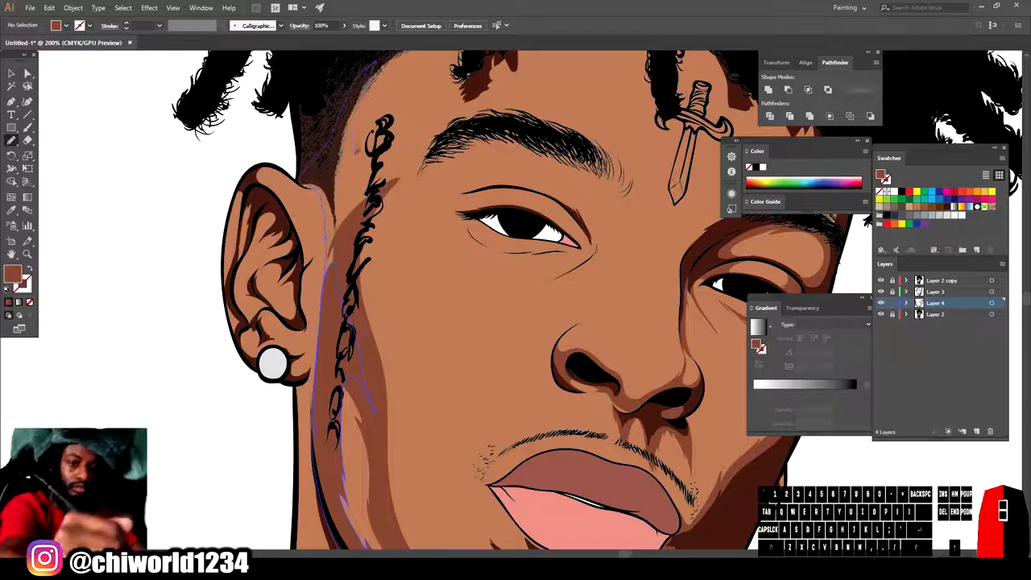
pyautogui.hotkey('ctrl', '-')
pyautogui.hotkey('ctrl', '-')
pyautogui.hotkey('ctrl', '=')
pyautogui.hotkey('ctrl', '=')
pyautogui.scroll(4, 516, 298)
pyautogui.moveTo(395, 319)
pyautogui.mouseDown()
pyautogui.moveTo(411, 175)
pyautogui.moveTo(387, 358)
pyautogui.mouseUp()
# Step: Draw mid-brown shadows on the upper eyelid and from the eyebrow to the inner corner of the ear-side eye
pyautogui.hotkey('ctrl', '-')
pyautogui.hotkey('ctrl', '-')
pyautogui.hotkey('ctrl', '=')
pyautogui.hotkey('ctrl', '=')
pyautogui.hotkey('ctrl', '=')
pyautogui.hotkey('ctrl', '=')
pyautogui.hotkey('ctrl', '=')
pyautogui.moveTo(474, 330); pyautogui.dragTo(640, 352)
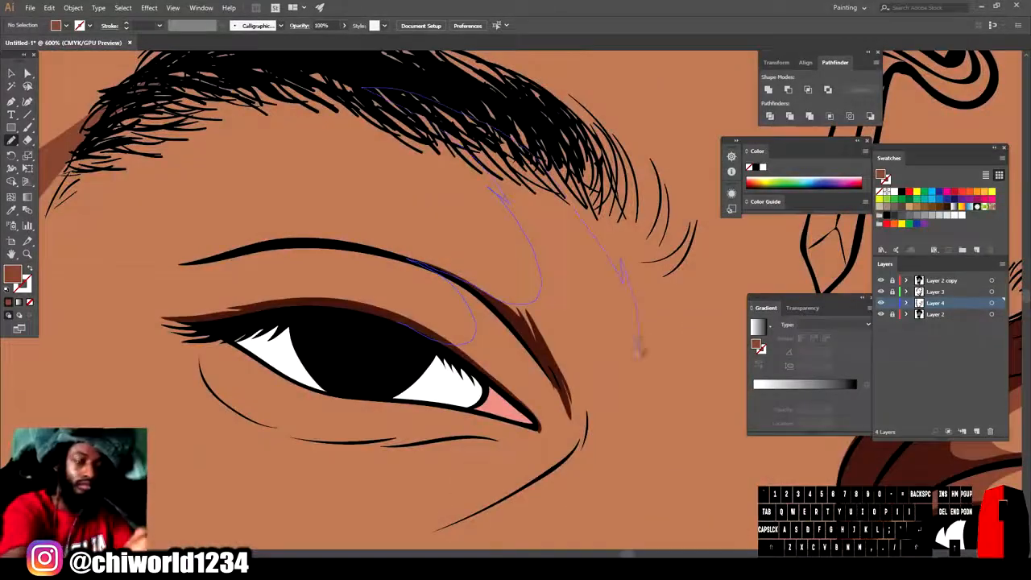
pyautogui.moveTo(538, 356); pyautogui.dragTo(402, 323)
# Step: Add a mid-brown shadow on the chin between the dark shadow under the lower lip and the beard
pyautogui.hotkey('ctrl', '-')
pyautogui.hotkey('ctrl', '-')
pyautogui.hotkey('ctrl', '-')
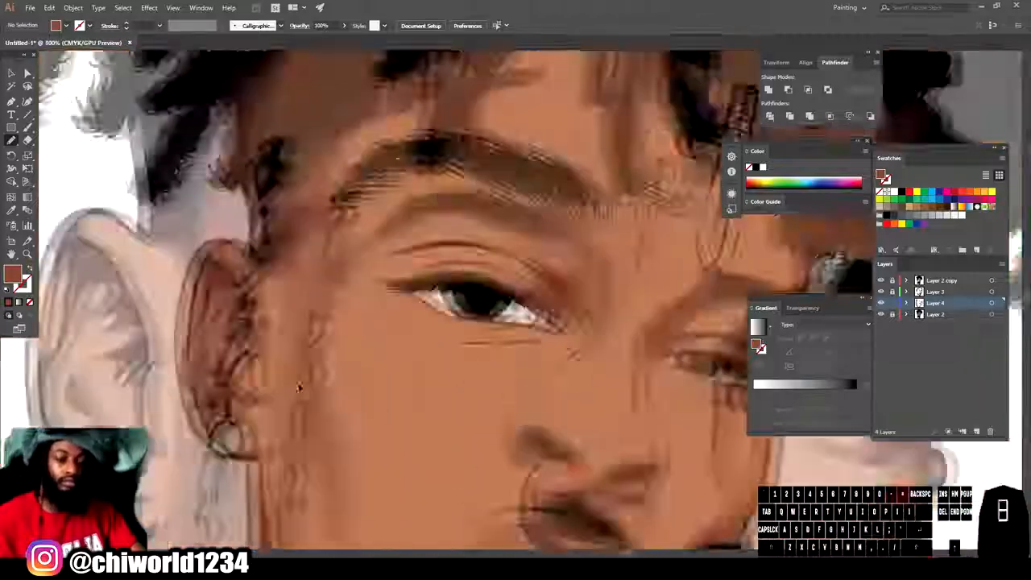
pyautogui.hotkey('ctrl', '=')
pyautogui.hotkey('ctrl', '=')
pyautogui.hotkey('ctrl', '=')
pyautogui.moveTo(324, 279); pyautogui.dragTo(379, 309)
pyautogui.moveTo(391, 373); pyautogui.dragTo(327, 310)
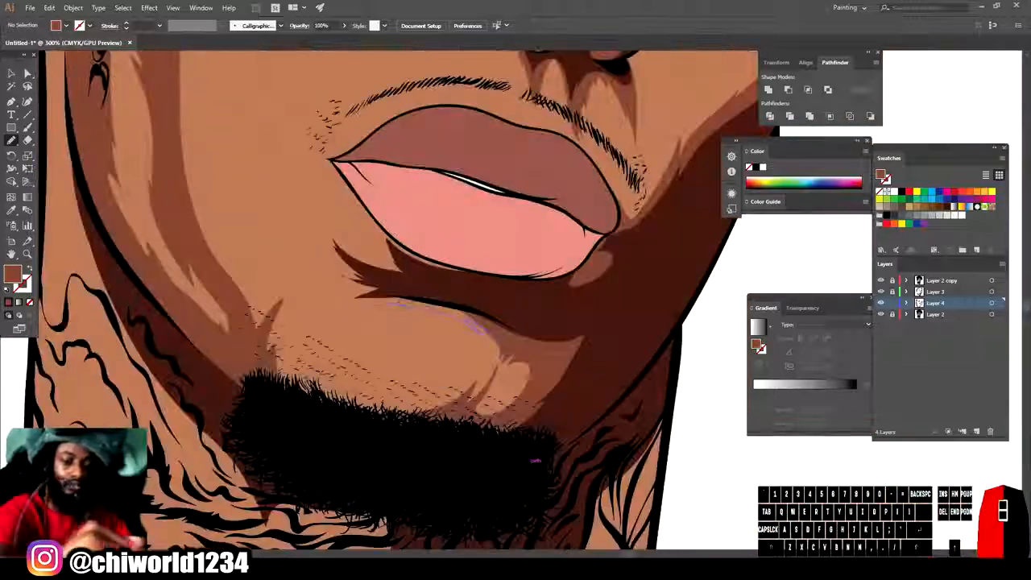
pyautogui.moveTo(387, 303); pyautogui.dragTo(298, 190)
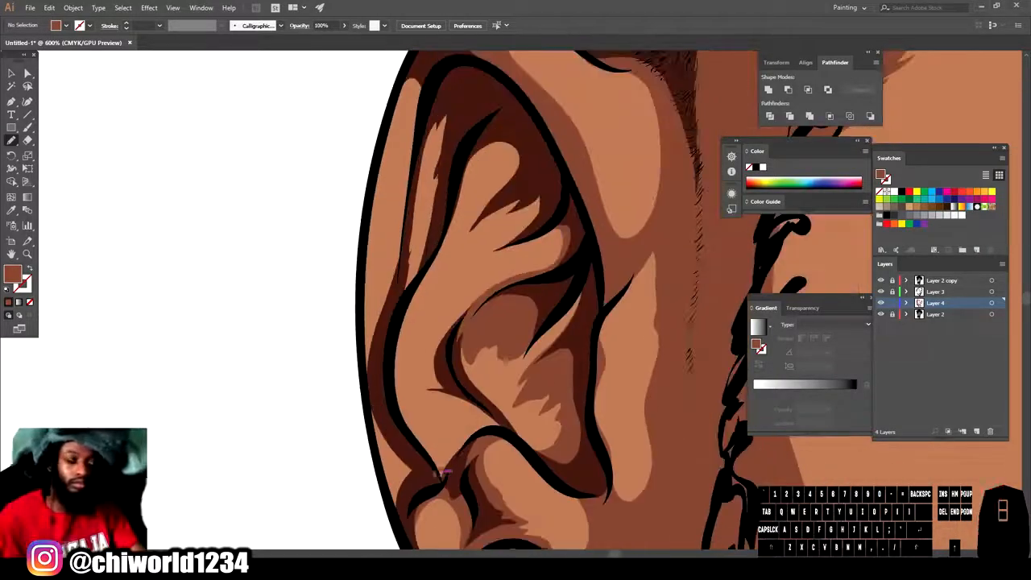
# Step: Draw mid-brown shadows inside the ear and from the earlobe down the side of the neck
pyautogui.moveTo(473, 396)
pyautogui.mouseDown()
pyautogui.moveTo(409, 388)
pyautogui.moveTo(463, 272)
pyautogui.mouseUp()
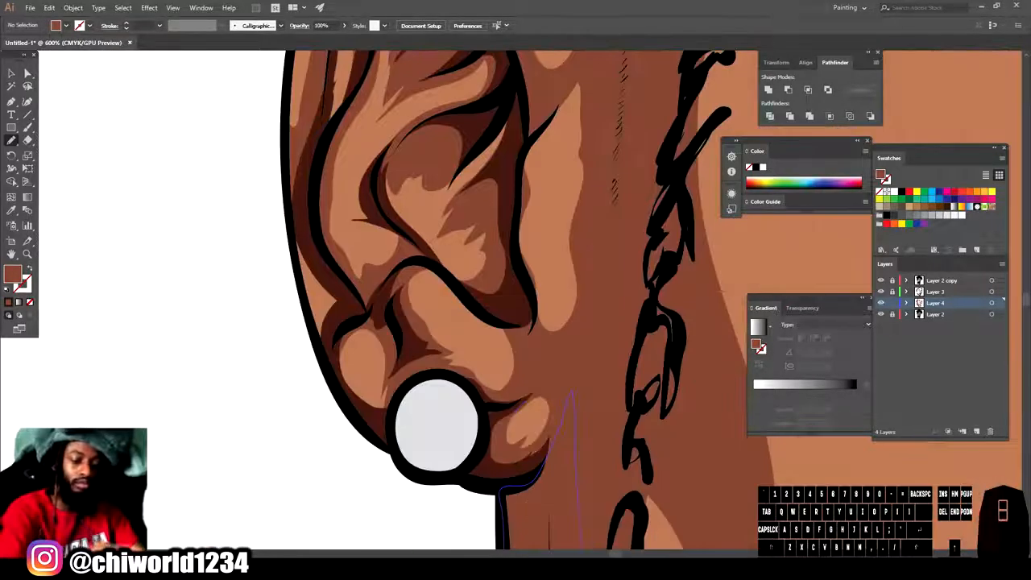
pyautogui.moveTo(385, 403); pyautogui.dragTo(295, 222)
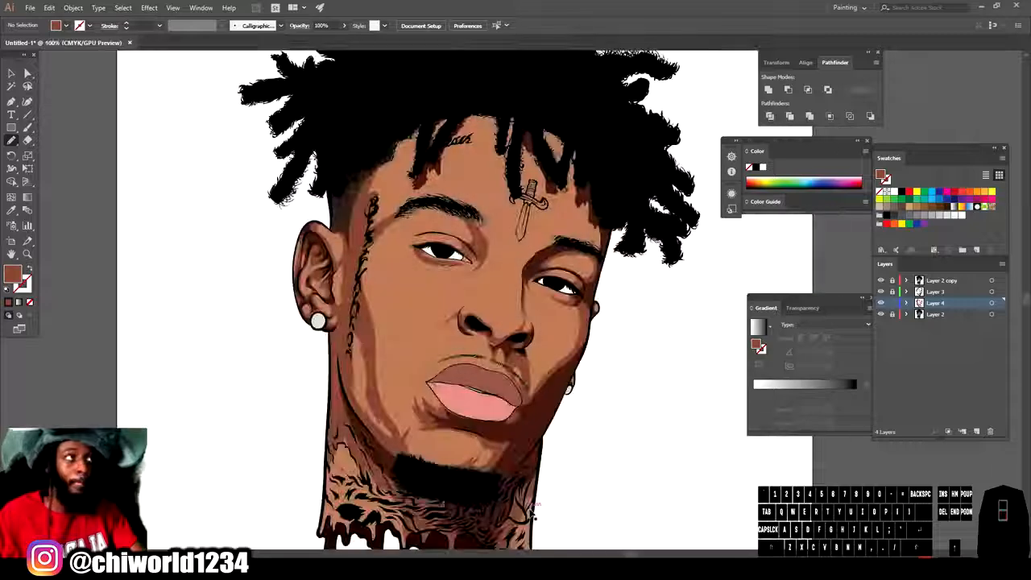
pyautogui.hotkey('ctrl', '-')
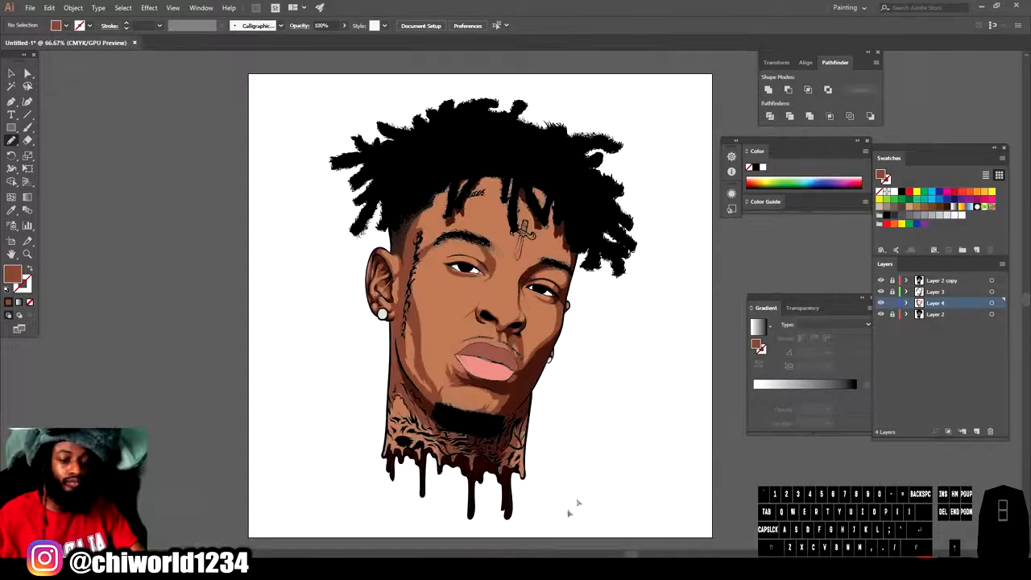
# Step: Unlock Layer 3 and Layer 2 and select all the face and neck artwork
pyautogui.click(892, 292)
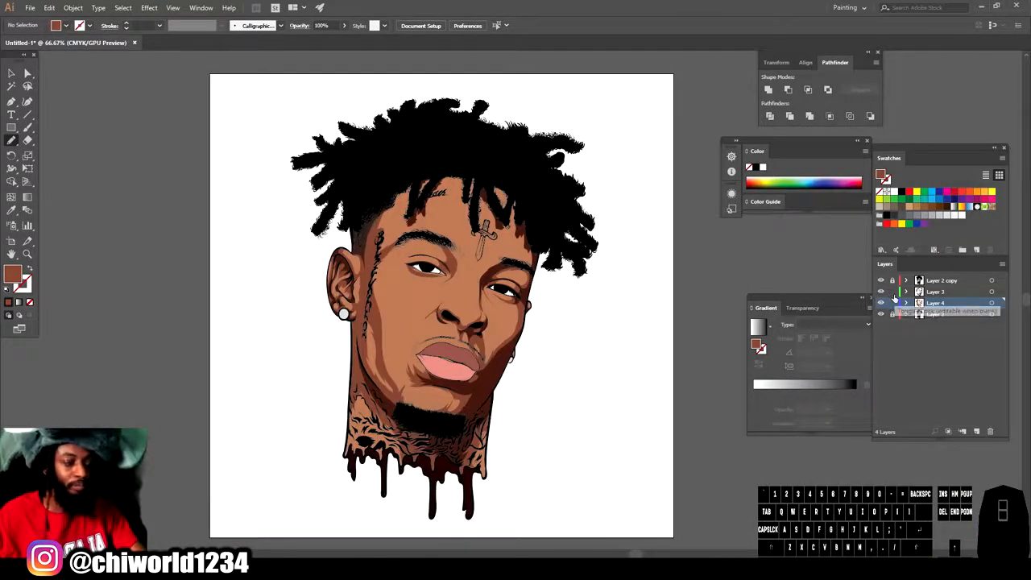
pyautogui.click(893, 315)
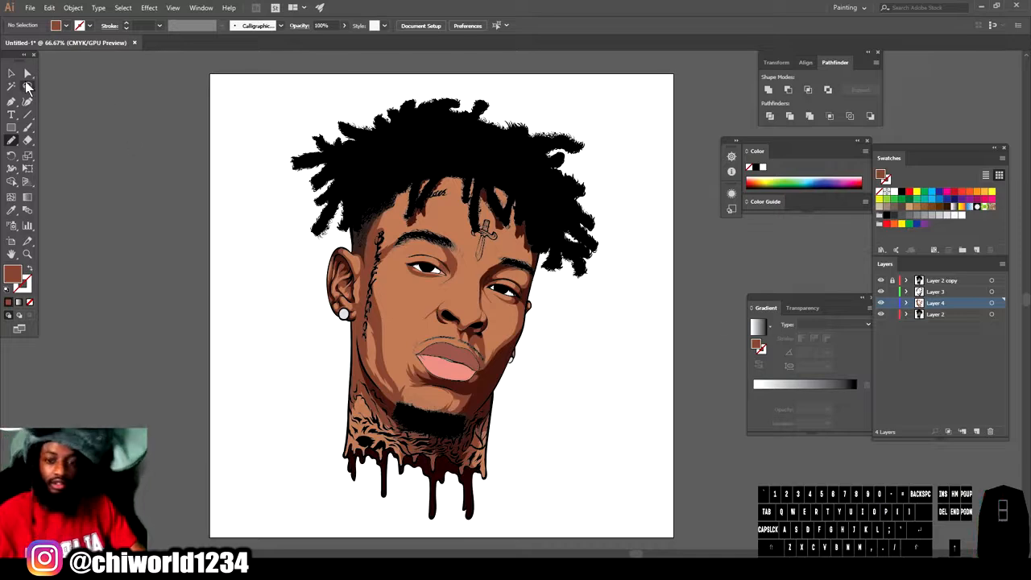
pyautogui.click(11, 73)
pyautogui.moveTo(275, 96); pyautogui.dragTo(560, 399)
pyautogui.moveTo(654, 507); pyautogui.dragTo(654, 505)
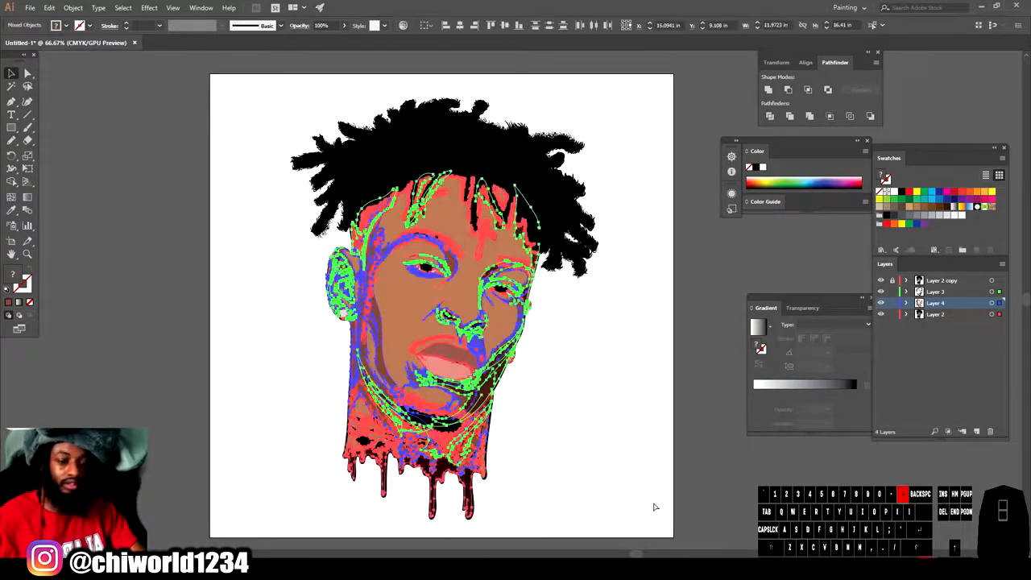
# Step: Open Recolor Artwork for the selected artwork and set the number of colors to All
pyautogui.hotkey('ctrl', '+')
pyautogui.hotkey('ctrl', '+')
pyautogui.click(50, 7)
pyautogui.moveTo(158, 202)
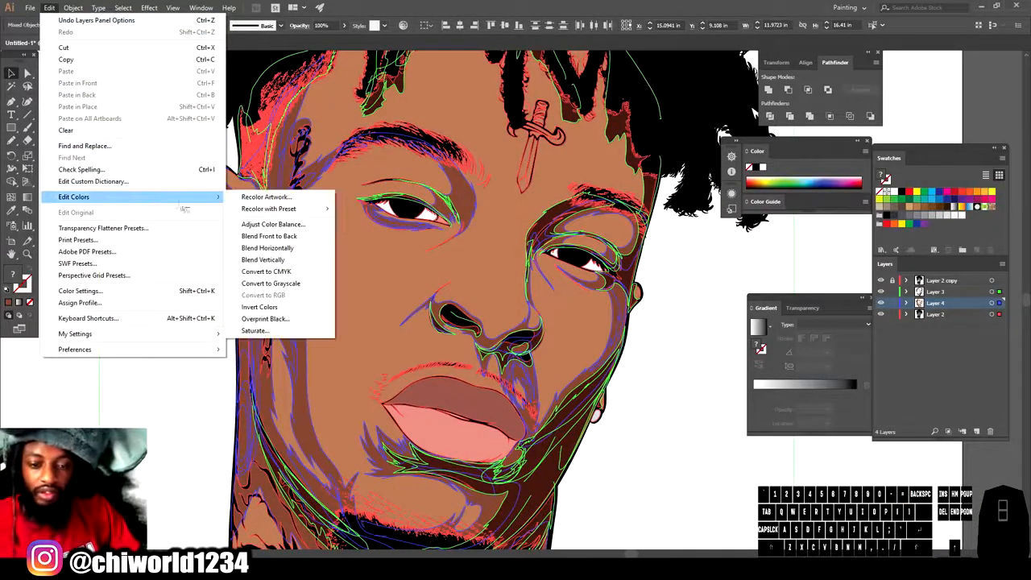
pyautogui.moveTo(322, 209)
pyautogui.click(384, 256)
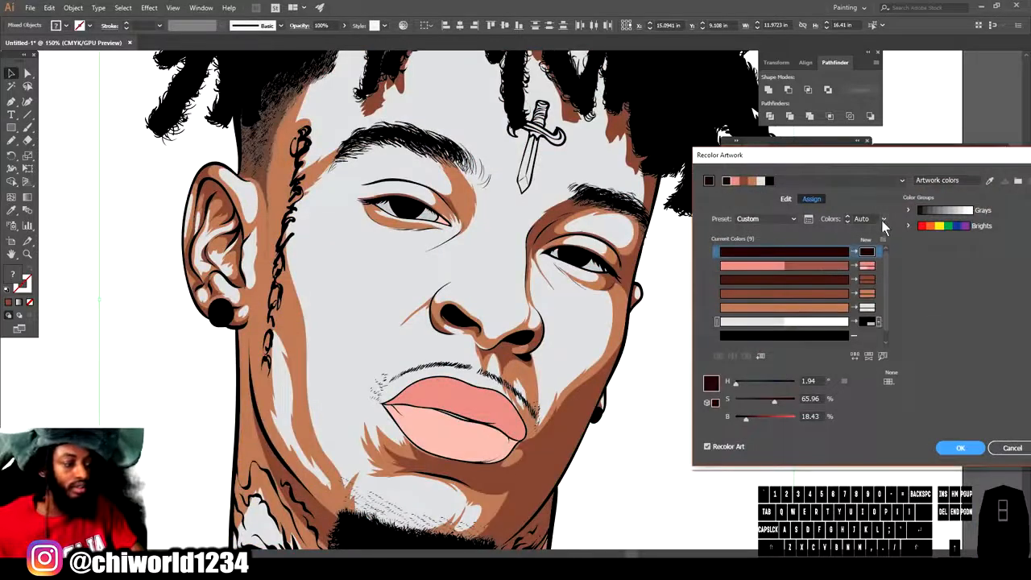
pyautogui.click(884, 219)
pyautogui.click(899, 296)
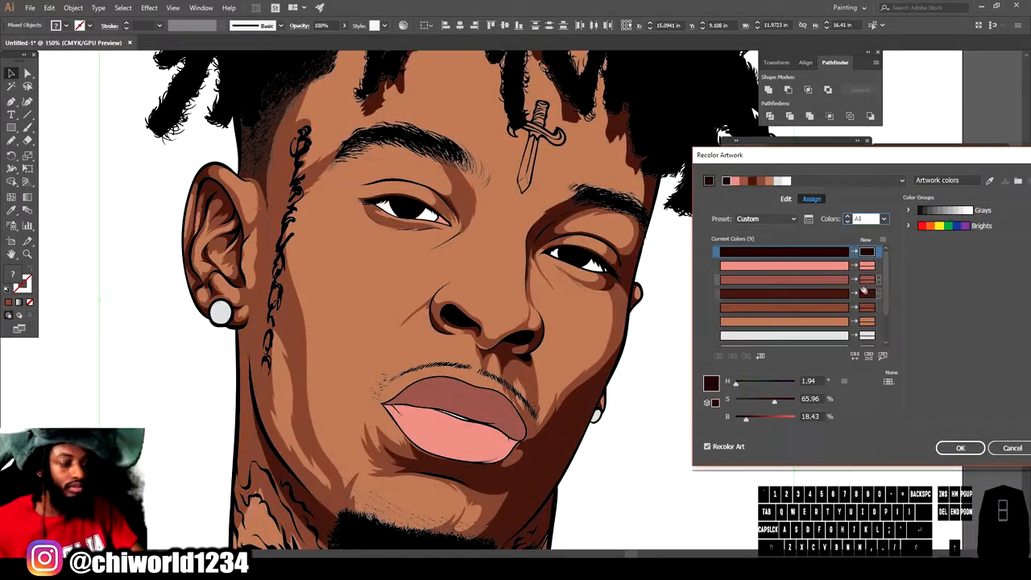
# Step: Set the skin tone to 57% saturation and the dark brown shadow to 85% saturation and 20% brightness
pyautogui.click(780, 322)
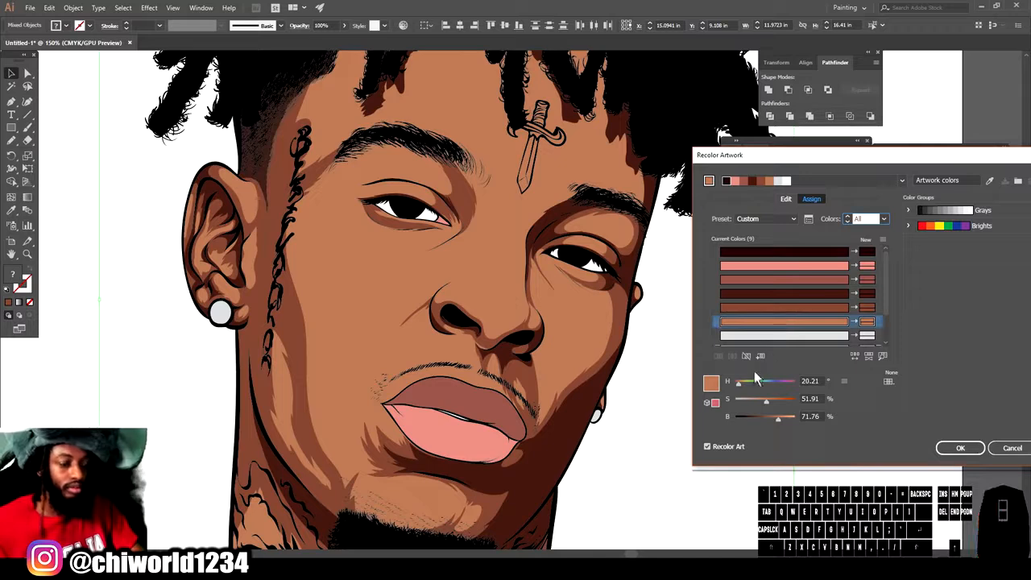
pyautogui.moveTo(766, 395); pyautogui.dragTo(770, 404)
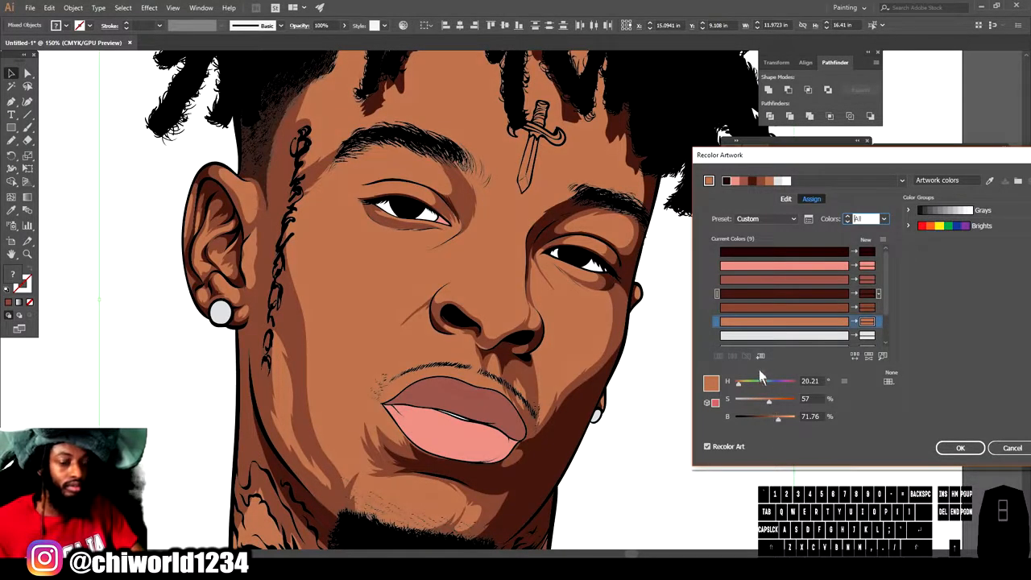
pyautogui.click(801, 295)
pyautogui.moveTo(775, 401); pyautogui.dragTo(786, 401)
pyautogui.moveTo(753, 419); pyautogui.dragTo(745, 418)
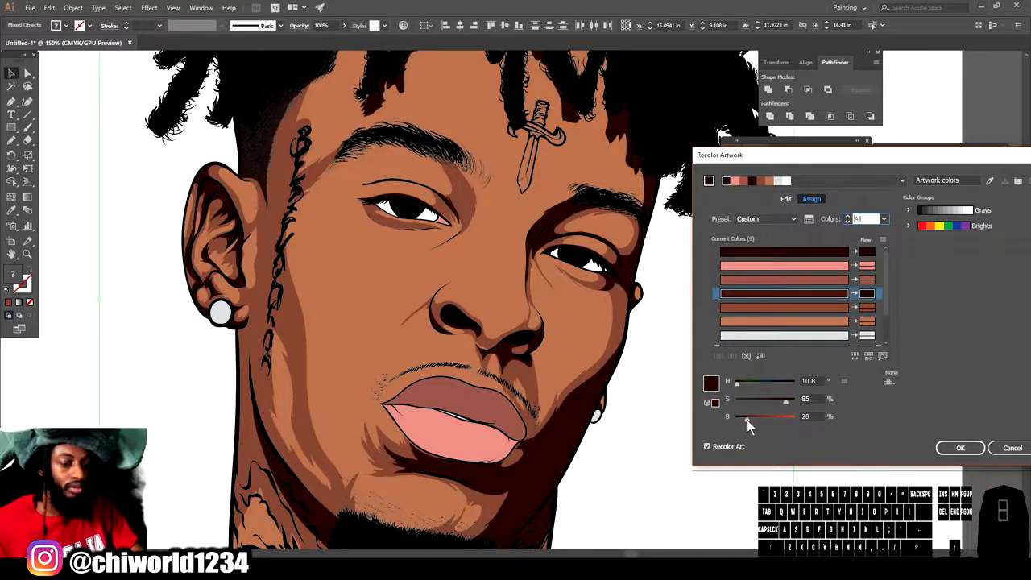
# Step: Recolor the mid-brown shadow to hue 15°, saturation 63% and brightness 42%, apply the recoloring and deselect the artwork
pyautogui.click(809, 311)
pyautogui.click(769, 402)
pyautogui.moveTo(766, 420); pyautogui.dragTo(738, 384)
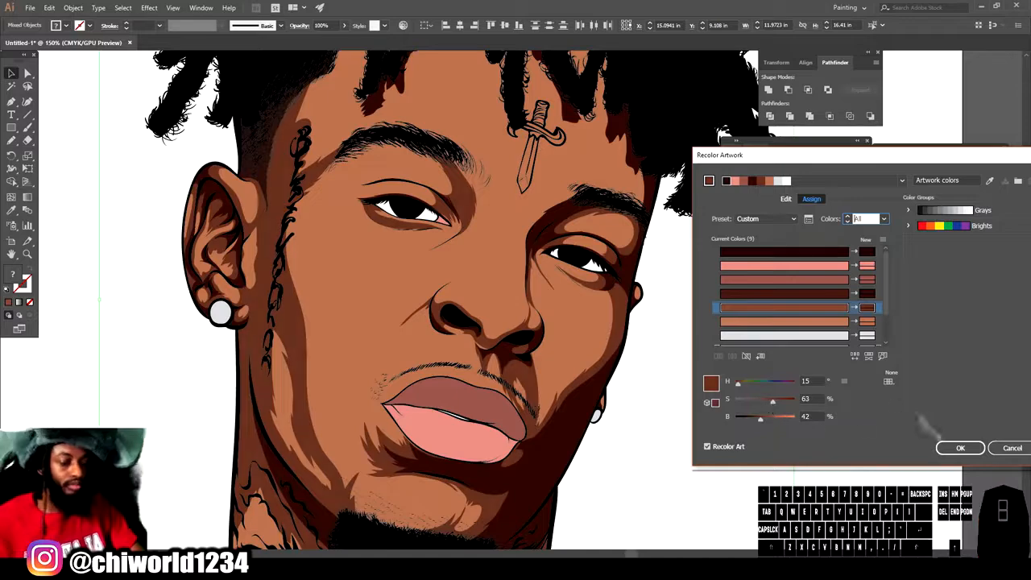
pyautogui.click(959, 448)
pyautogui.click(679, 425)
# Step: Lock Layer 3 and Layer 4, create a new layer and move it directly beneath Layer 4
pyautogui.hotkey('ctrl', '-')
pyautogui.hotkey('ctrl', '-')
pyautogui.hotkey('ctrl', '-')
pyautogui.hotkey('ctrl', '=')
pyautogui.hotkey('ctrl', '=')
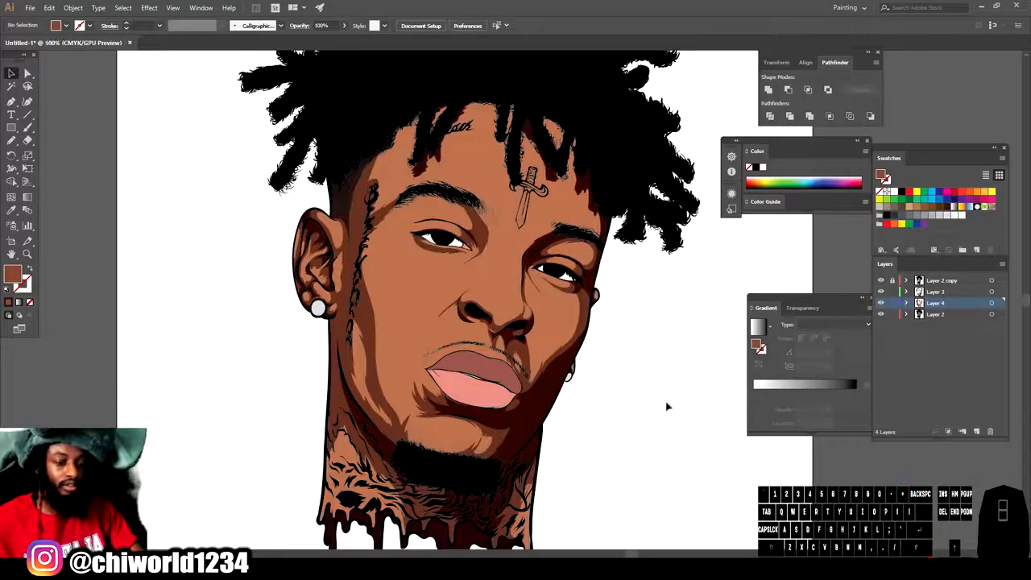
pyautogui.hotkey('ctrl', '=')
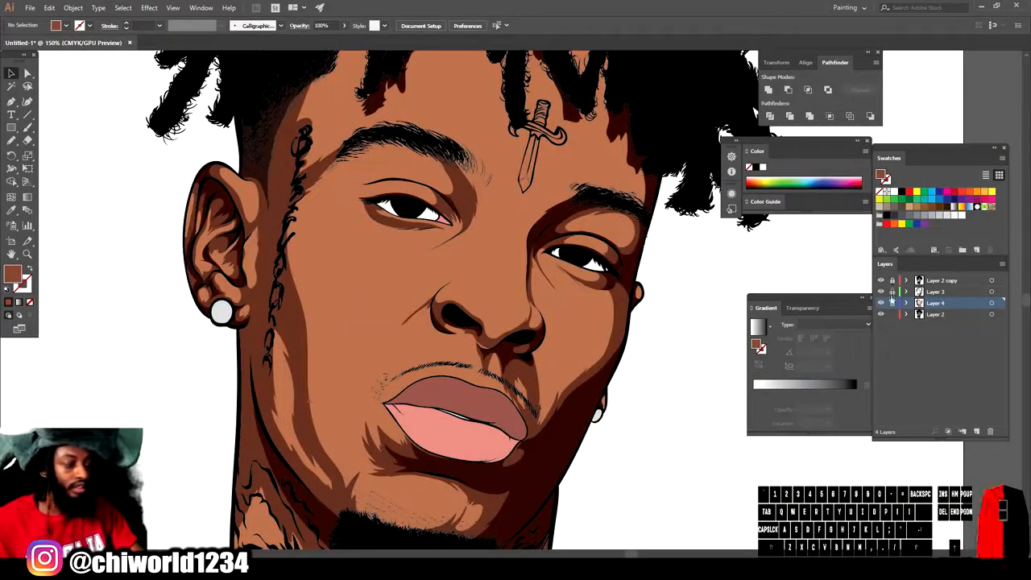
pyautogui.click(977, 432)
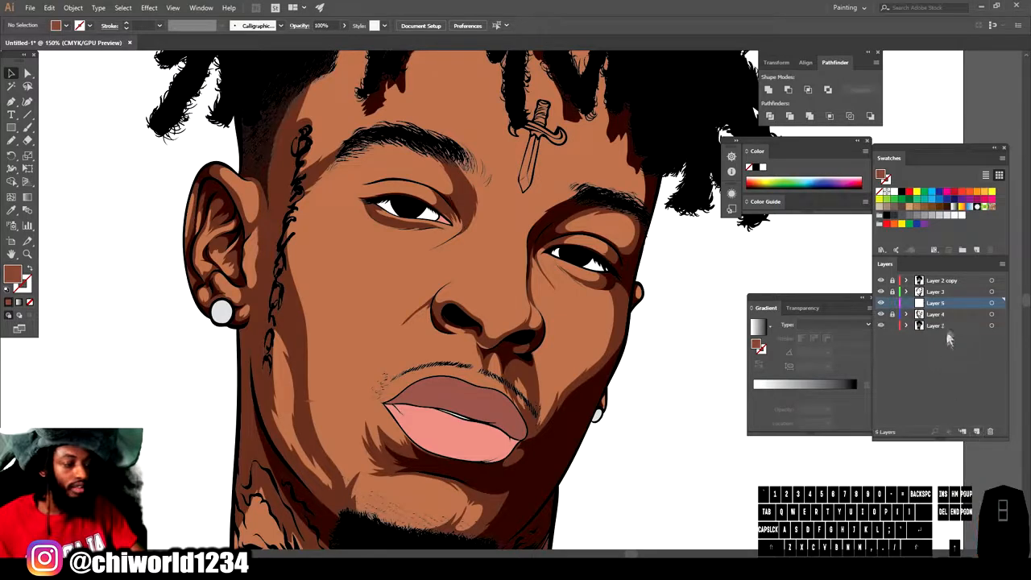
pyautogui.moveTo(945, 304); pyautogui.dragTo(941, 325)
pyautogui.scroll(-1, 655, 349)
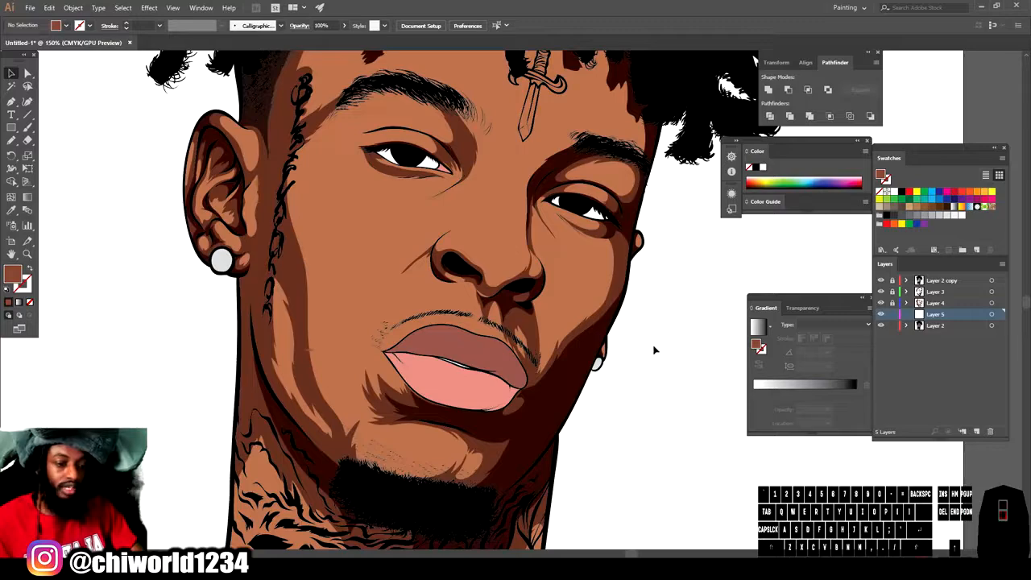
pyautogui.hotkey('ctrl', '=')
pyautogui.scroll(1, 588, 374)
pyautogui.scroll(1, 589, 374)
pyautogui.hotkey('ctrl', '=')
pyautogui.hotkey('ctrl', '-')
pyautogui.hotkey('ctrl', '-')
pyautogui.hotkey('ctrl', '-')
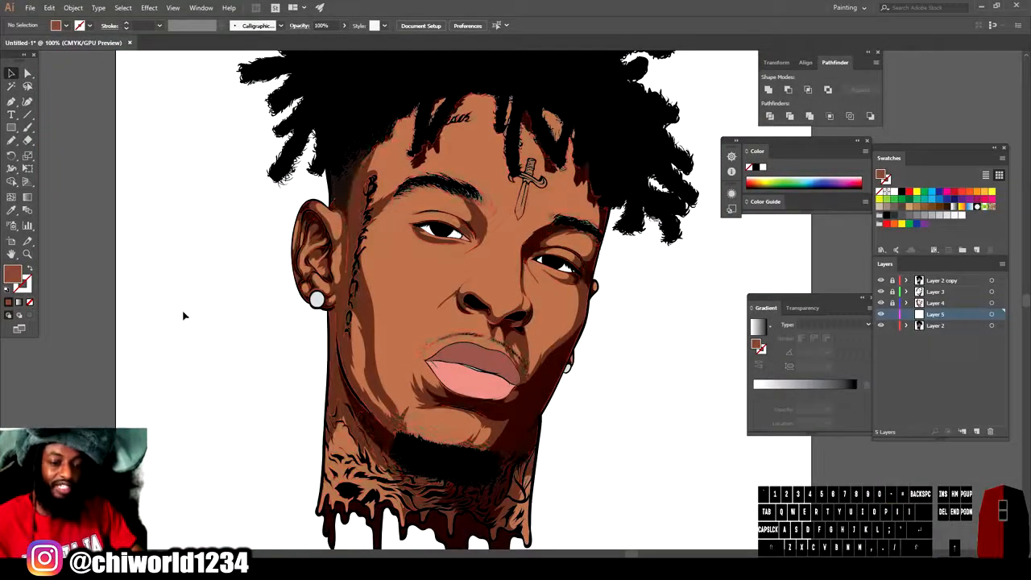
# Step: Sample the skin tone and darken the fill to a slightly redder brown with 58% saturation and 60% brightness
pyautogui.click(11, 209)
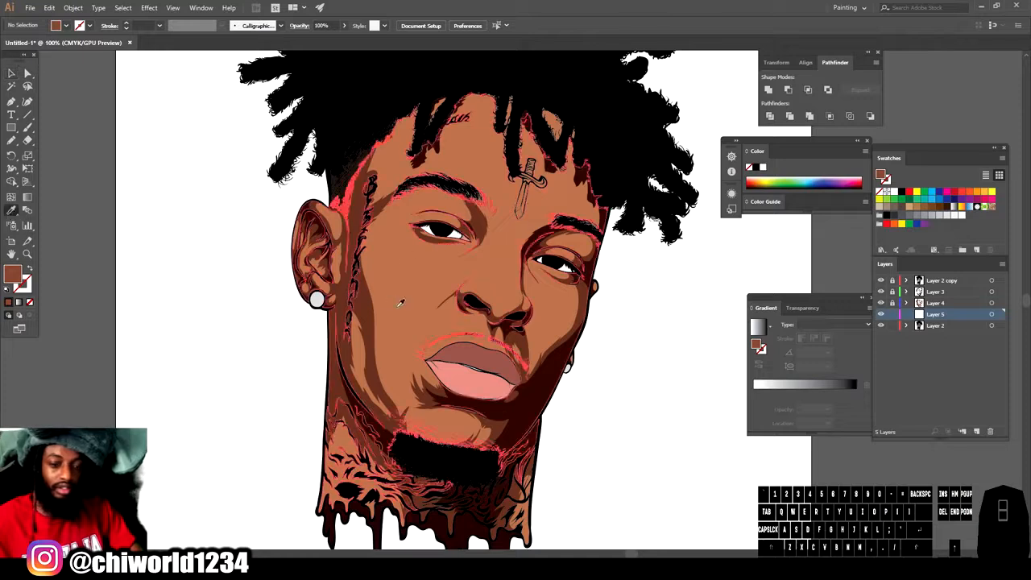
pyautogui.click(385, 299)
pyautogui.doubleClick(13, 278)
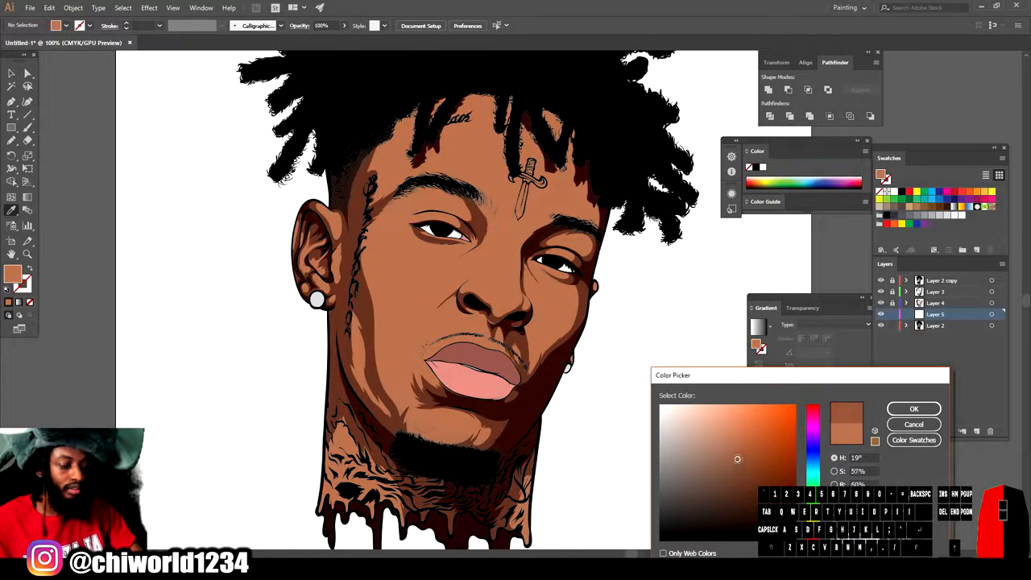
pyautogui.moveTo(737, 459); pyautogui.dragTo(739, 459)
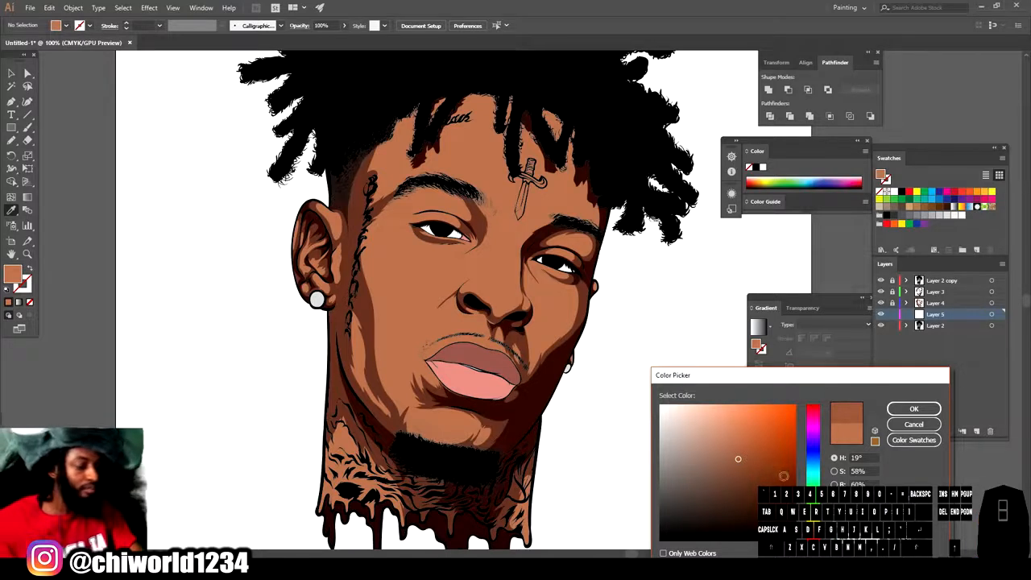
pyautogui.click(813, 531)
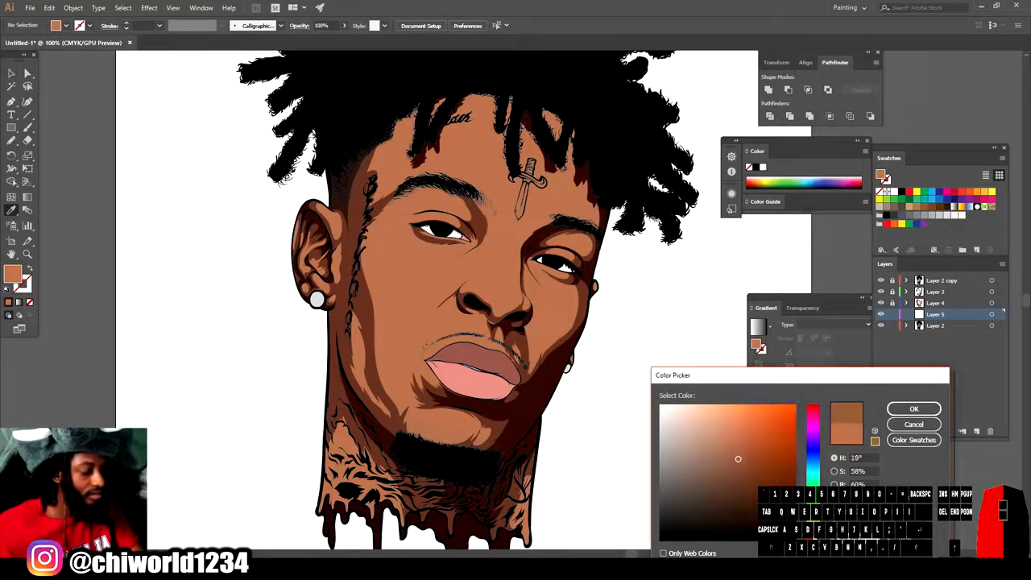
pyautogui.click(914, 408)
# Step: Draw a lighter shadow shape with the Pencil tool around the chin and up the near jaw and lower cheek
pyautogui.hotkey('ctrl', '=')
pyautogui.hotkey('ctrl', '=')
pyautogui.moveTo(467, 453); pyautogui.dragTo(607, 351)
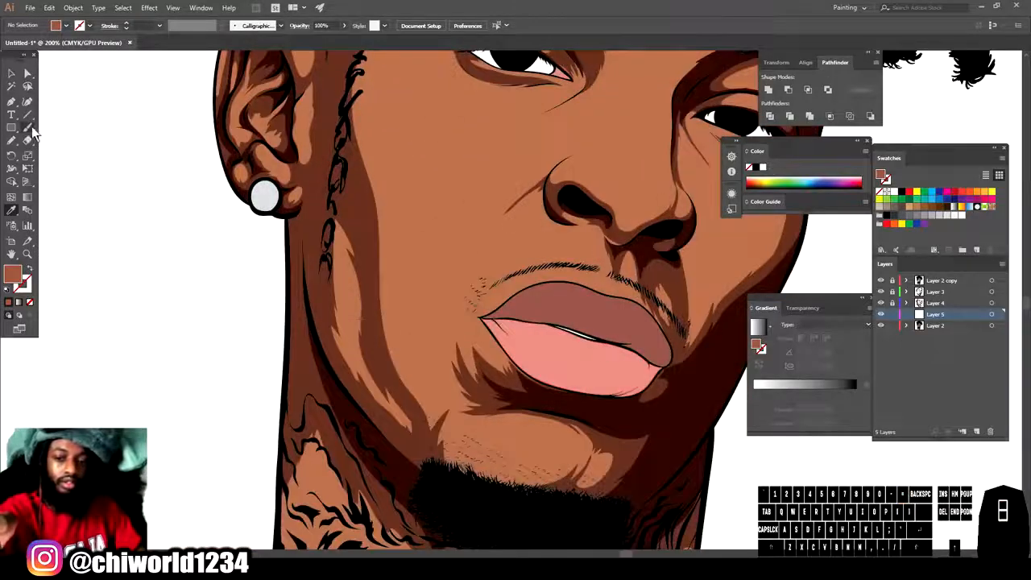
pyautogui.click(12, 140)
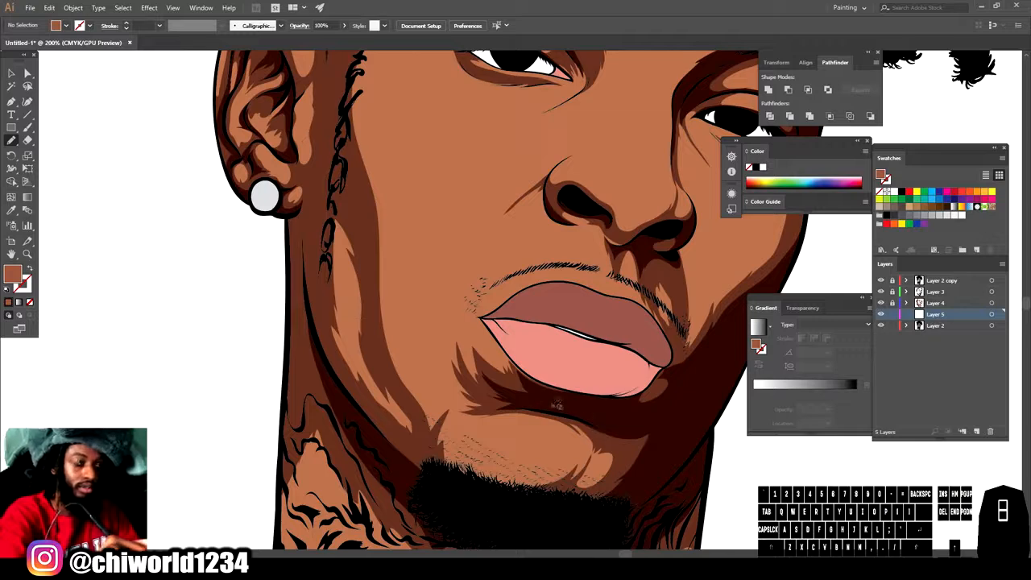
pyautogui.moveTo(597, 465)
pyautogui.mouseDown()
pyautogui.moveTo(611, 440)
pyautogui.moveTo(598, 470)
pyautogui.mouseUp()
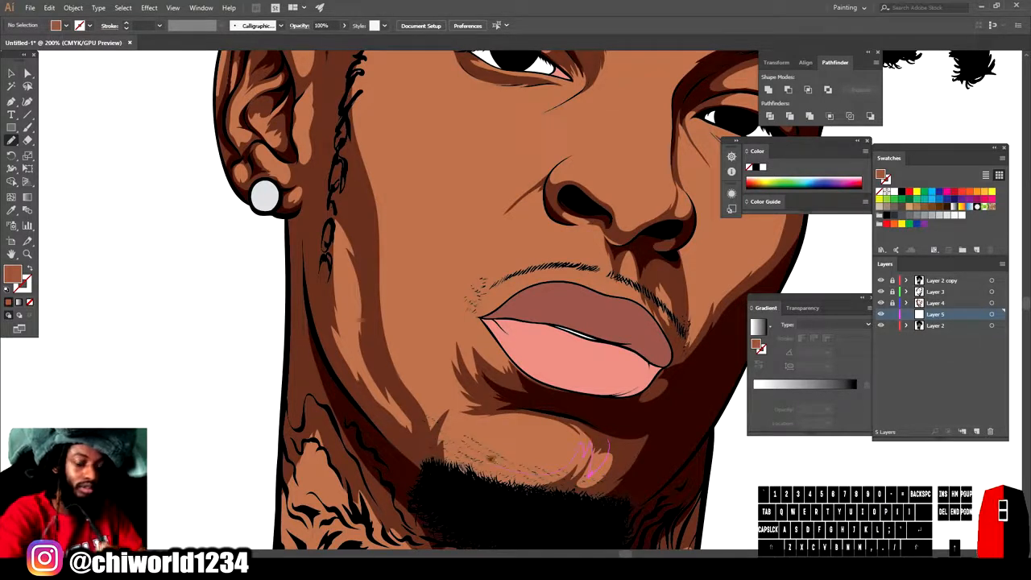
pyautogui.moveTo(448, 409); pyautogui.dragTo(462, 482)
pyautogui.hotkey('ctrl', 'z')
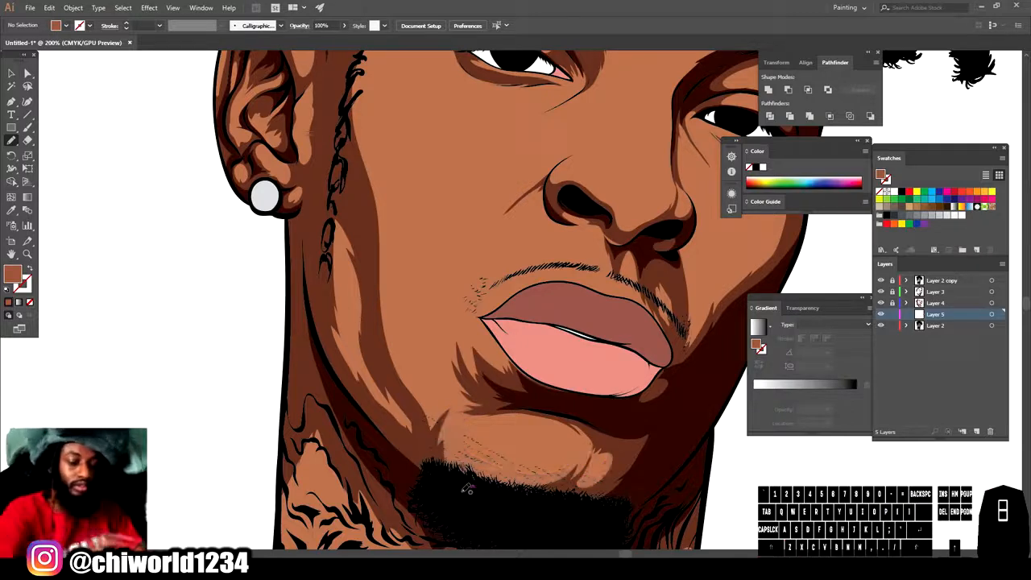
pyautogui.moveTo(596, 466); pyautogui.dragTo(587, 441)
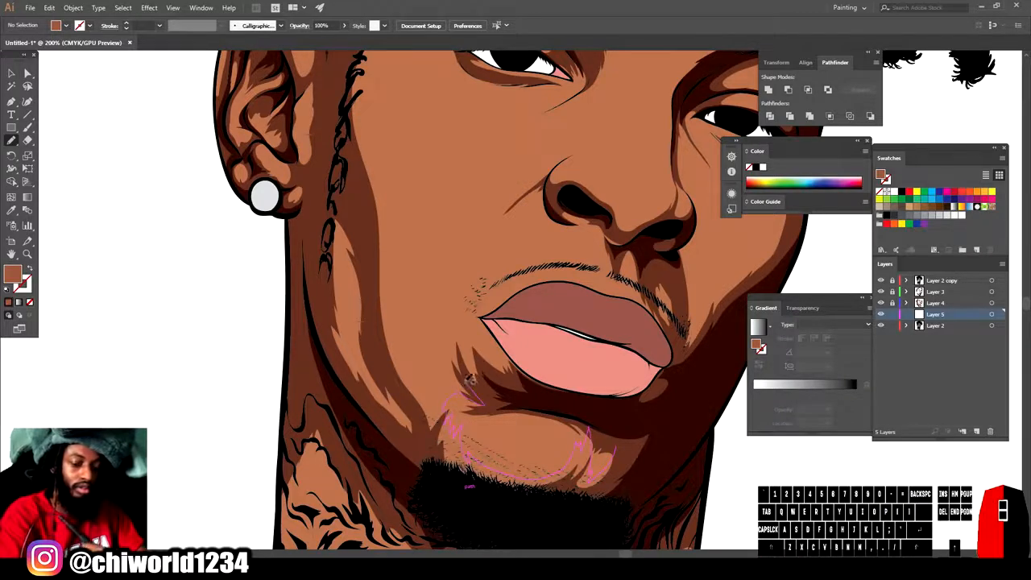
pyautogui.moveTo(340, 185); pyautogui.dragTo(619, 450)
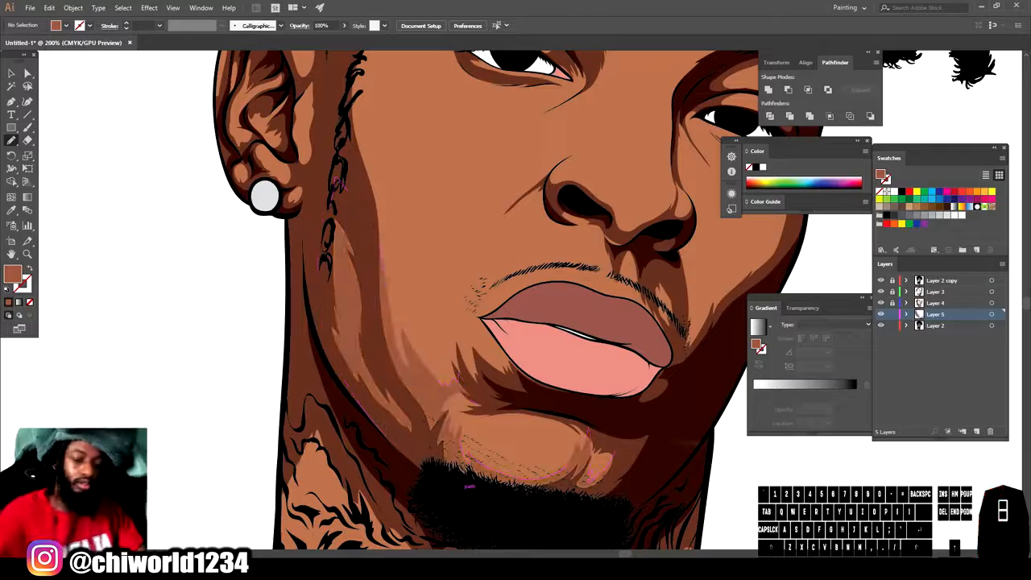
# Step: Extend the lighter shadow up the side of the near cheek, alongside the script tattoo
pyautogui.hotkey('ctrl', '-')
pyautogui.hotkey('ctrl', '-')
pyautogui.hotkey('ctrl', '-')
pyautogui.hotkey('ctrl', '-')
pyautogui.hotkey('ctrl', '=')
pyautogui.hotkey('ctrl', '=')
pyautogui.hotkey('ctrl', '=')
pyautogui.hotkey('ctrl', '=')
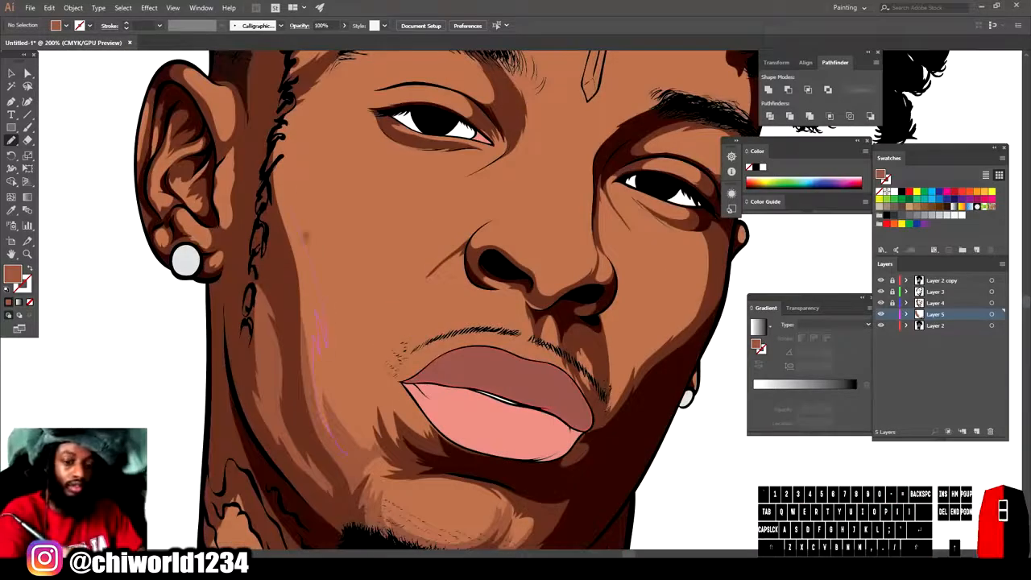
pyautogui.moveTo(370, 120)
pyautogui.mouseDown()
pyautogui.moveTo(278, 282)
pyautogui.moveTo(321, 386)
pyautogui.mouseUp()
# Step: Draw a lighter shadow over the near eye's upper lid and out toward the brow's outer end
pyautogui.hotkey('ctrl', '-')
pyautogui.hotkey('ctrl', '-')
pyautogui.hotkey('ctrl', '-')
pyautogui.hotkey('ctrl', '=')
pyautogui.hotkey('ctrl', '=')
pyautogui.hotkey('ctrl', '=')
pyautogui.hotkey('ctrl', '=')
pyautogui.moveTo(427, 319); pyautogui.dragTo(437, 324)
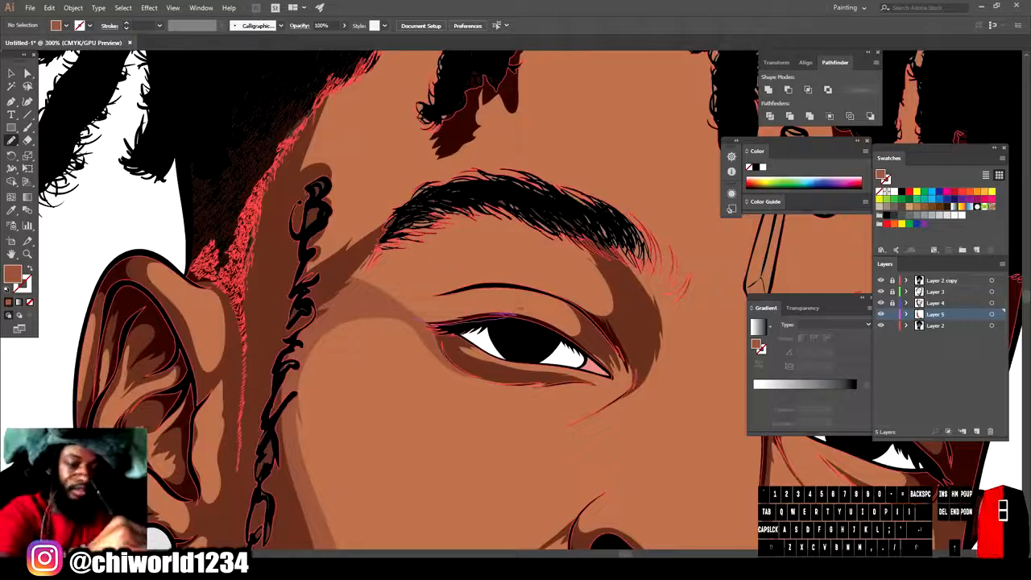
pyautogui.moveTo(535, 228)
pyautogui.mouseDown()
pyautogui.moveTo(305, 298)
pyautogui.moveTo(385, 301)
pyautogui.moveTo(272, 250)
pyautogui.mouseUp()
# Step: Add more lighter shadow shapes around the near temple and the forehead hairline
pyautogui.scroll(2, 385, 301)
pyautogui.moveTo(455, 145); pyautogui.dragTo(444, 303)
pyautogui.hotkey('ctrl', '-')
pyautogui.hotkey('ctrl', '-')
pyautogui.hotkey('ctrl', '-')
pyautogui.scroll(-3, 603, 479)
pyautogui.hotkey('ctrl', '=')
pyautogui.hotkey('ctrl', '=')
pyautogui.hotkey('ctrl', '=')
pyautogui.hotkey('ctrl', '=')
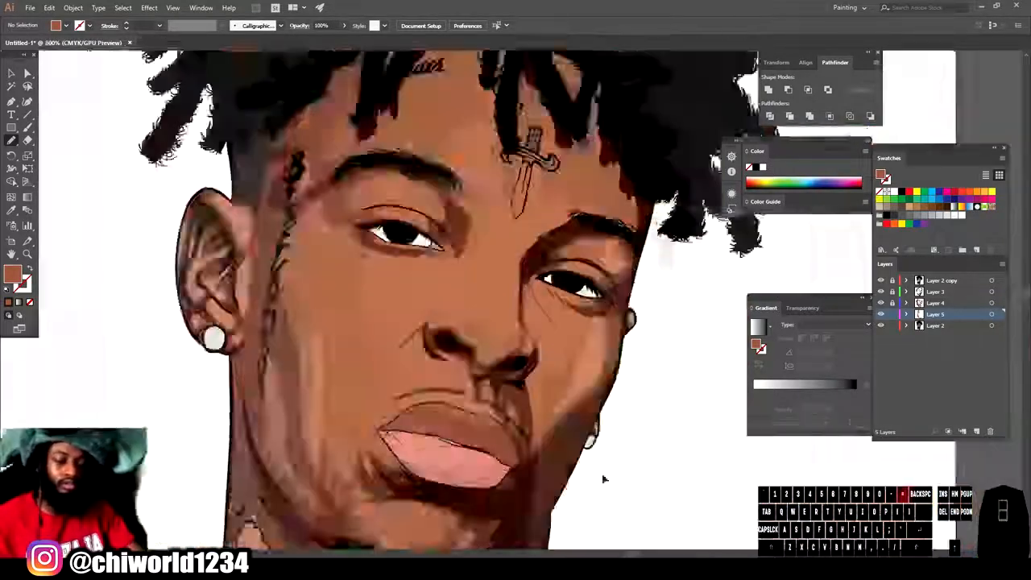
pyautogui.scroll(2, 539, 473)
pyautogui.moveTo(493, 215)
pyautogui.mouseDown()
pyautogui.moveTo(387, 187)
pyautogui.moveTo(506, 122)
pyautogui.moveTo(558, 193)
pyautogui.mouseUp()
# Step: Draw a narrow lighter shadow from the far eye's inner corner down past the nostril toward the mouth corner
pyautogui.hotkey('ctrl', '0')
pyautogui.hotkey('ctrl', '=')
pyautogui.hotkey('ctrl', '=')
pyautogui.hotkey('ctrl', '=')
pyautogui.hotkey('ctrl', '=')
pyautogui.hotkey('ctrl', '=')
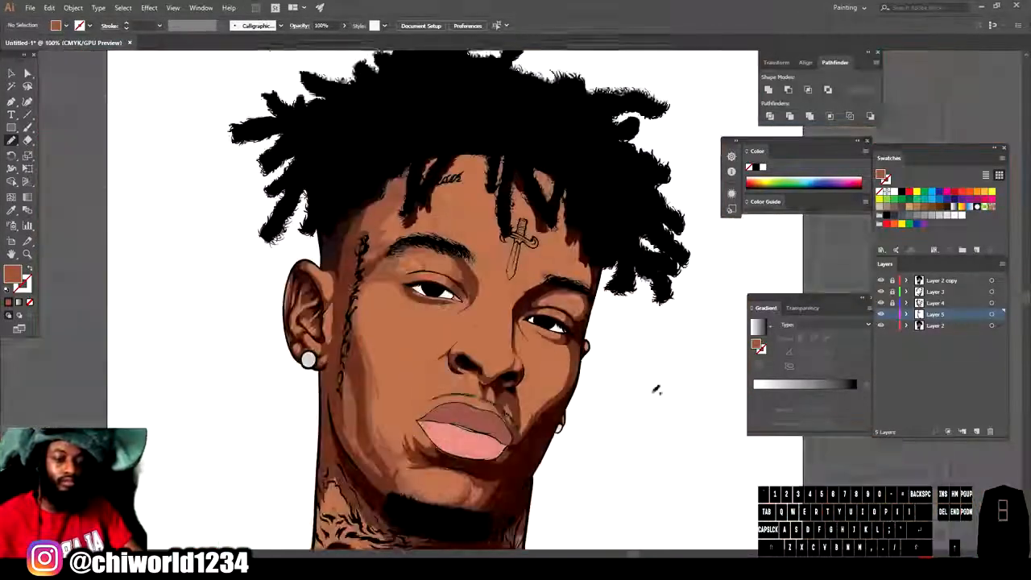
pyautogui.moveTo(440, 247); pyautogui.dragTo(439, 252)
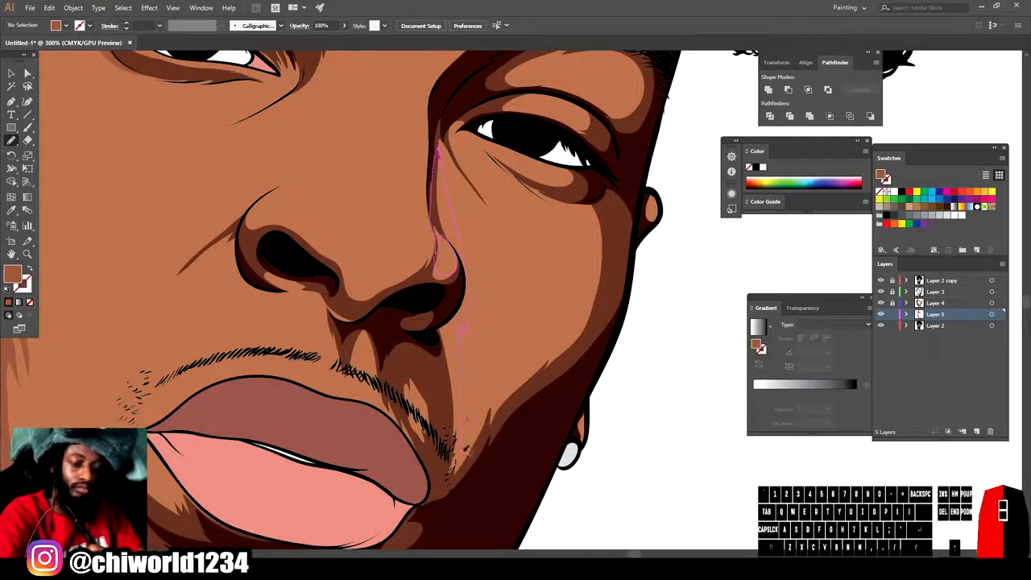
pyautogui.moveTo(586, 315)
pyautogui.mouseDown()
pyautogui.moveTo(458, 511)
pyautogui.moveTo(433, 283)
pyautogui.mouseUp()
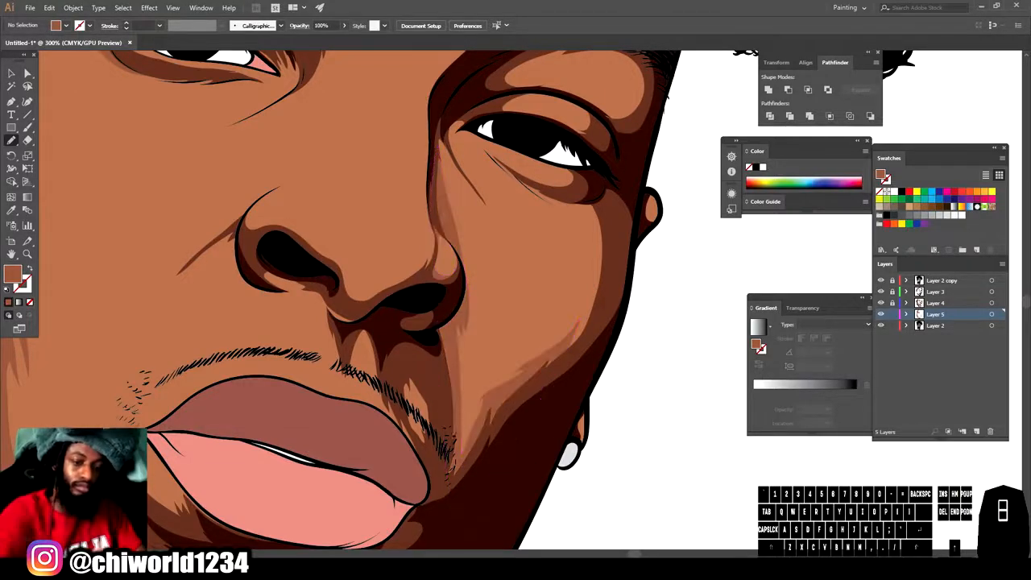
# Step: Draw a lighter shadow along the inner edge of the far cheek's dark shading, from the lower cheek up toward the eye
pyautogui.hotkey('ctrl', '0')
pyautogui.hotkey('ctrl', '=')
pyautogui.hotkey('ctrl', '=')
pyautogui.hotkey('ctrl', '=')
pyautogui.hotkey('ctrl', '=')
pyautogui.hotkey('ctrl', '=')
pyautogui.hotkey('ctrl', '=')
pyautogui.moveTo(506, 357); pyautogui.dragTo(473, 410)
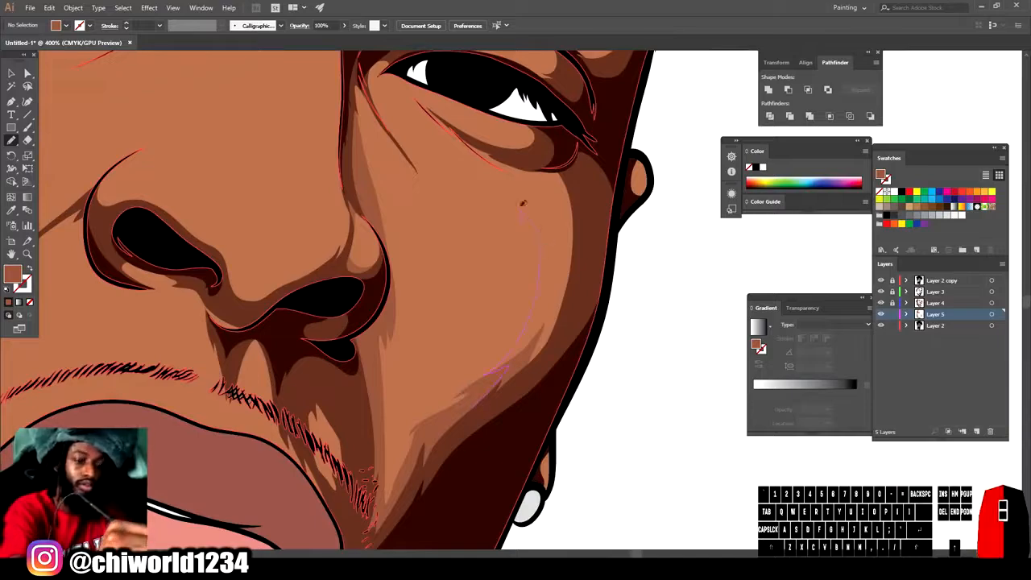
pyautogui.moveTo(474, 147); pyautogui.dragTo(506, 357)
# Step: Add jagged lighter shadows beneath the far eye, around its lower lid, inner corner and creases
pyautogui.hotkey('ctrl', '0')
pyautogui.hotkey('ctrl', '=')
pyautogui.hotkey('ctrl', '=')
pyautogui.hotkey('ctrl', '=')
pyautogui.hotkey('ctrl', '=')
pyautogui.hotkey('ctrl', '=')
pyautogui.hotkey('ctrl', '=')
pyautogui.hotkey('ctrl', '=')
pyautogui.moveTo(265, 307); pyautogui.dragTo(262, 387)
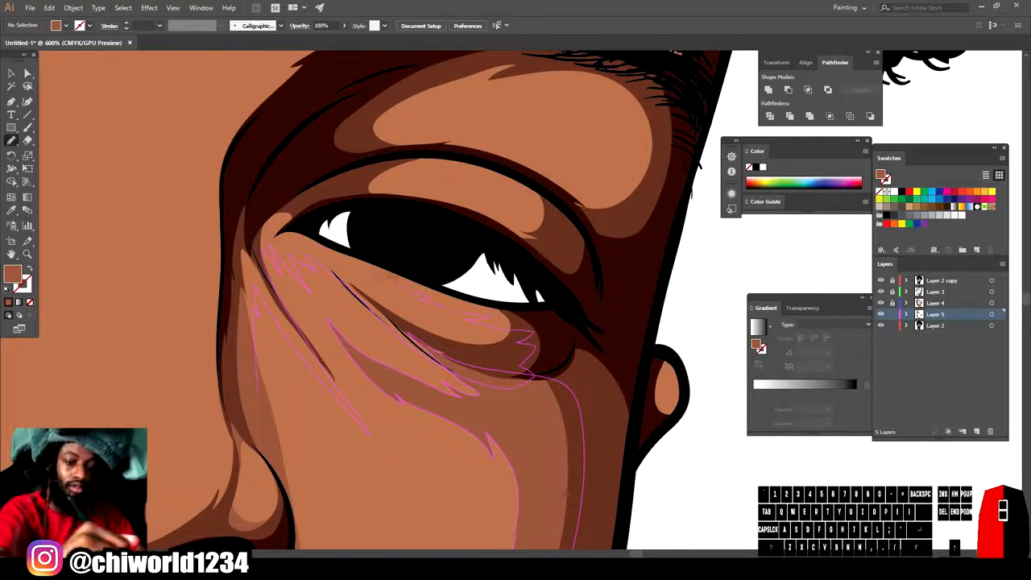
pyautogui.moveTo(262, 211); pyautogui.dragTo(256, 250)
pyautogui.moveTo(295, 221); pyautogui.dragTo(277, 233)
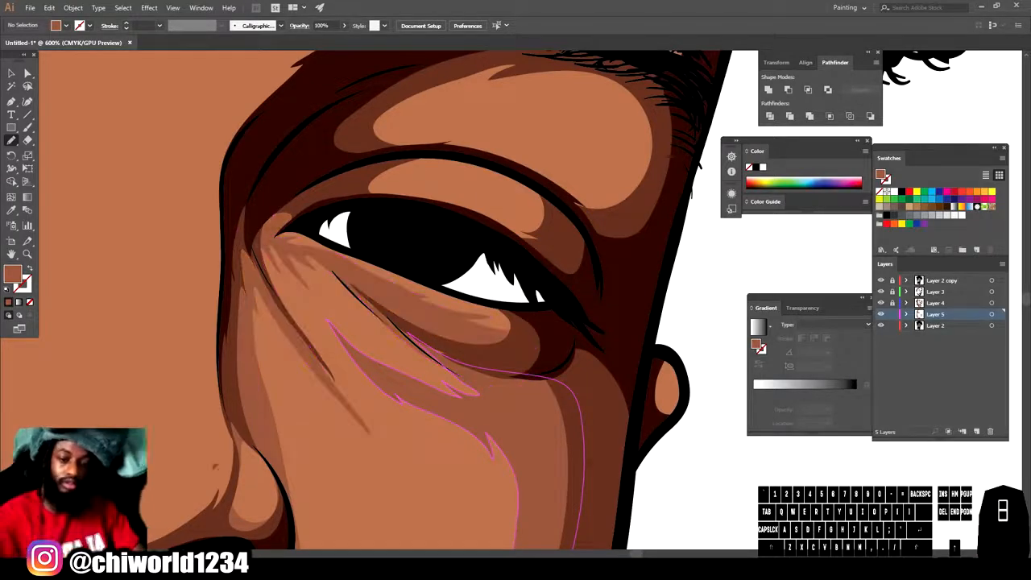
# Step: Draw a lighter shadow between the far eye's upper lid and its eyebrow
pyautogui.hotkey('ctrl', '0')
pyautogui.hotkey('ctrl', '=')
pyautogui.hotkey('ctrl', '=')
pyautogui.hotkey('ctrl', '=')
pyautogui.hotkey('ctrl', '=')
pyautogui.hotkey('ctrl', '=')
pyautogui.hotkey('ctrl', '=')
pyautogui.scroll(2, 693, 437)
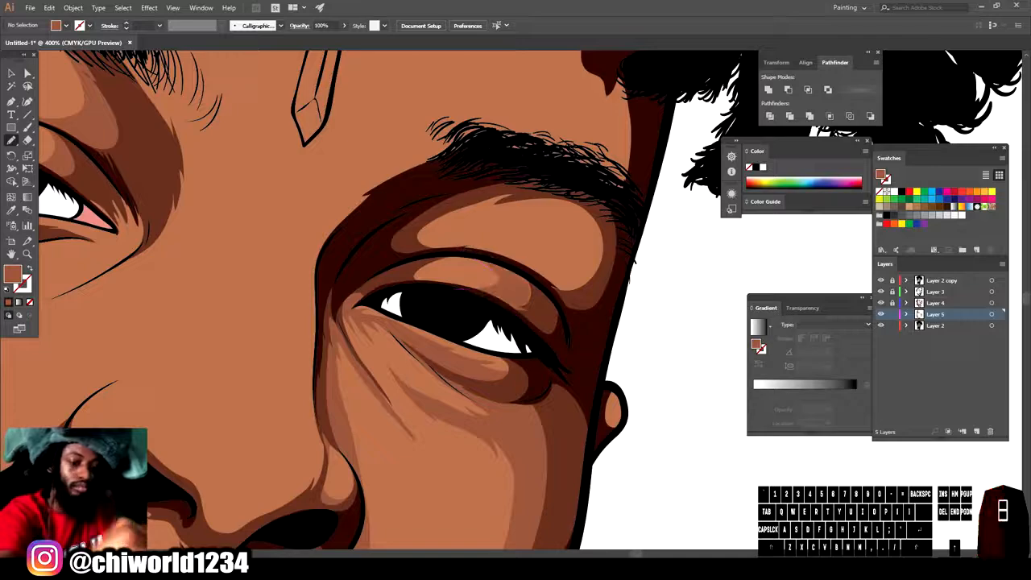
pyautogui.moveTo(525, 270); pyautogui.dragTo(392, 235)
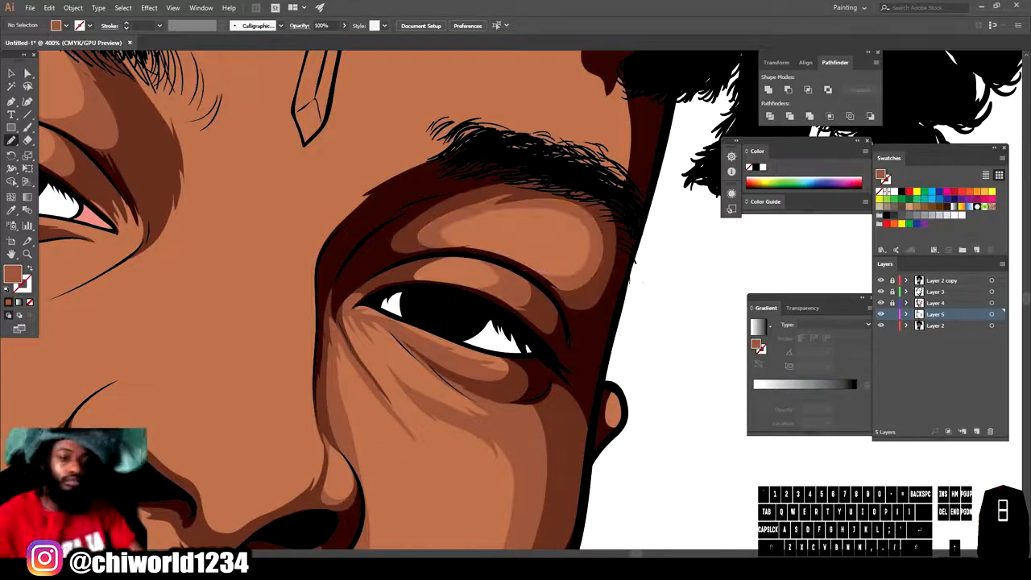
# Step: Draw a lighter shadow along the lower nose, from the near nostril wing across the tip to the far nostril
pyautogui.hotkey('ctrl', '-')
pyautogui.hotkey('ctrl', '-')
pyautogui.hotkey('ctrl', '-')
pyautogui.hotkey('ctrl', '-')
pyautogui.scroll(-3, 616, 420)
pyautogui.hotkey('ctrl', '=')
pyautogui.hotkey('ctrl', '=')
pyautogui.hotkey('ctrl', '=')
pyautogui.hotkey('ctrl', '=')
pyautogui.hotkey('ctrl', '=')
pyautogui.moveTo(154, 270); pyautogui.dragTo(152, 276)
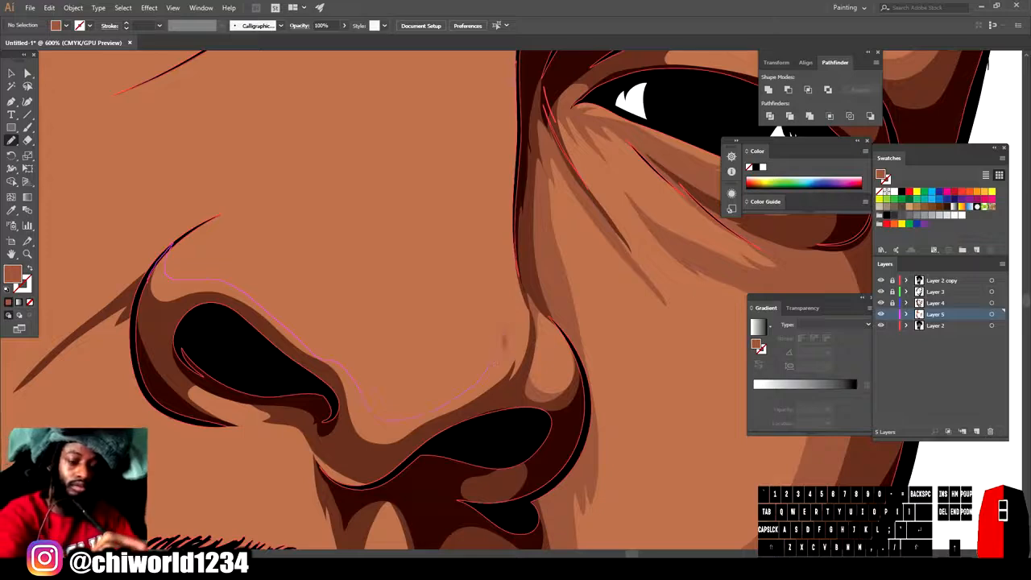
pyautogui.moveTo(481, 414)
pyautogui.mouseDown()
pyautogui.moveTo(149, 303)
pyautogui.moveTo(153, 272)
pyautogui.mouseUp()
# Step: Add lighter shadow shapes beneath the nose, around the philtrum and the moustache area
pyautogui.scroll(-4, 161, 270)
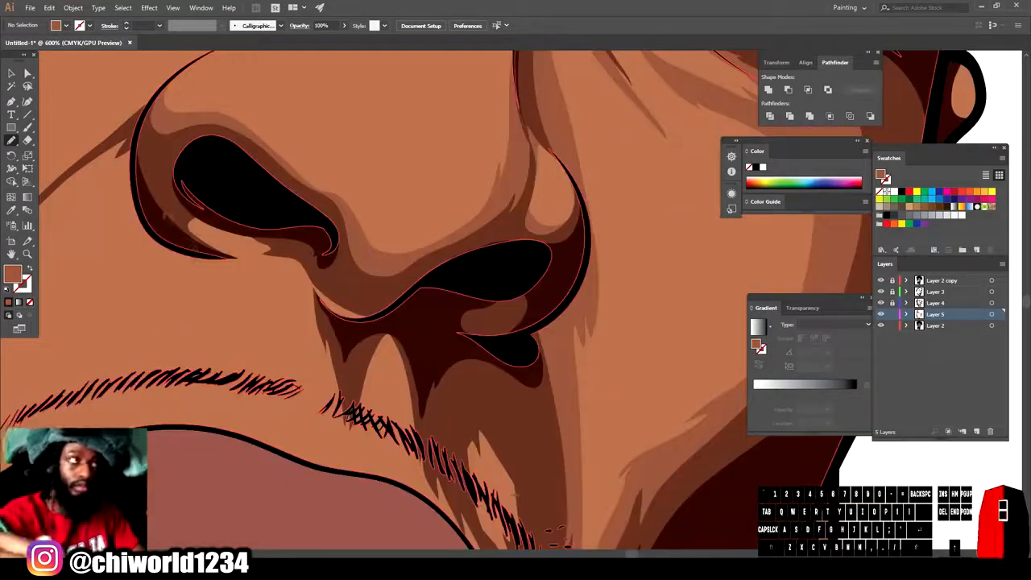
pyautogui.moveTo(538, 465)
pyautogui.mouseDown()
pyautogui.moveTo(232, 207)
pyautogui.moveTo(168, 206)
pyautogui.mouseUp()
pyautogui.hotkey('ctrl', '-')
pyautogui.hotkey('ctrl', '-')
pyautogui.hotkey('ctrl', '-')
pyautogui.scroll(-1, 493, 258)
pyautogui.hotkey('ctrl', '=')
pyautogui.hotkey('ctrl', '=')
pyautogui.hotkey('ctrl', '=')
pyautogui.moveTo(346, 356); pyautogui.dragTo(401, 429)
# Step: Draw a lighter shadow from the near brow's inner end down the side of the nose bridge to the nostril and its crease
pyautogui.scroll(-5, 639, 329)
pyautogui.scroll(3, 588, 348)
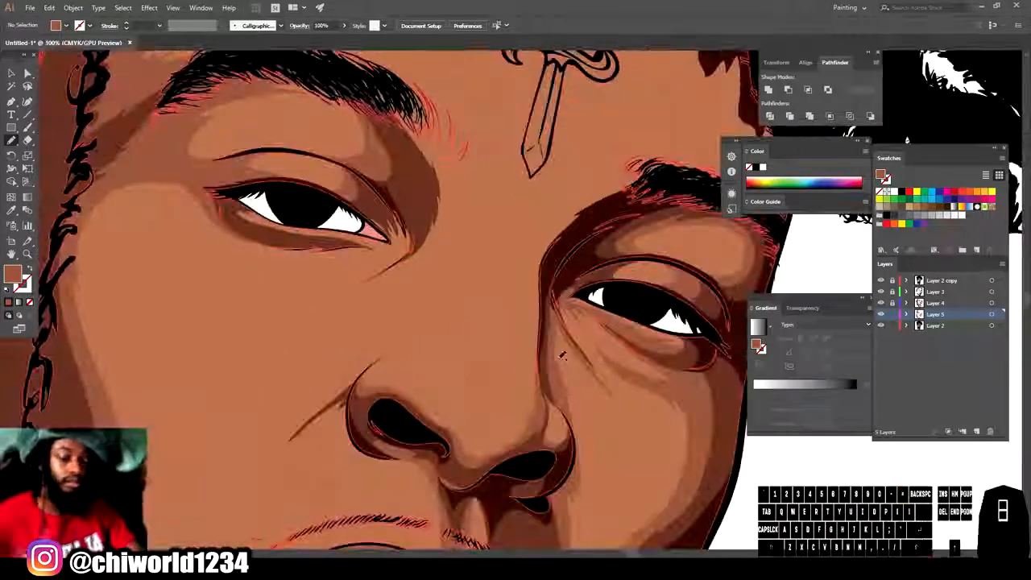
pyautogui.moveTo(373, 364); pyautogui.dragTo(411, 352)
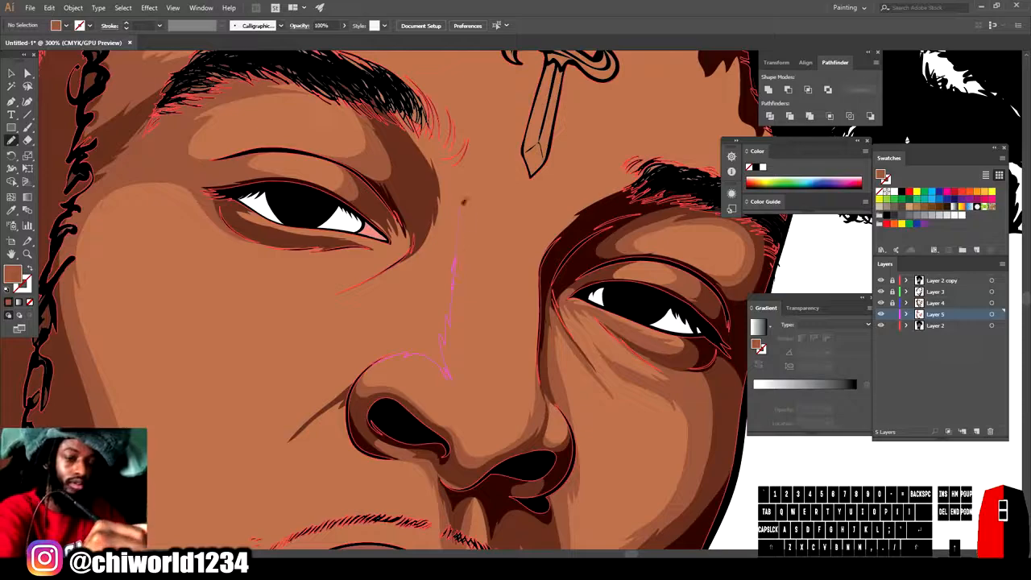
pyautogui.moveTo(467, 186); pyautogui.dragTo(350, 75)
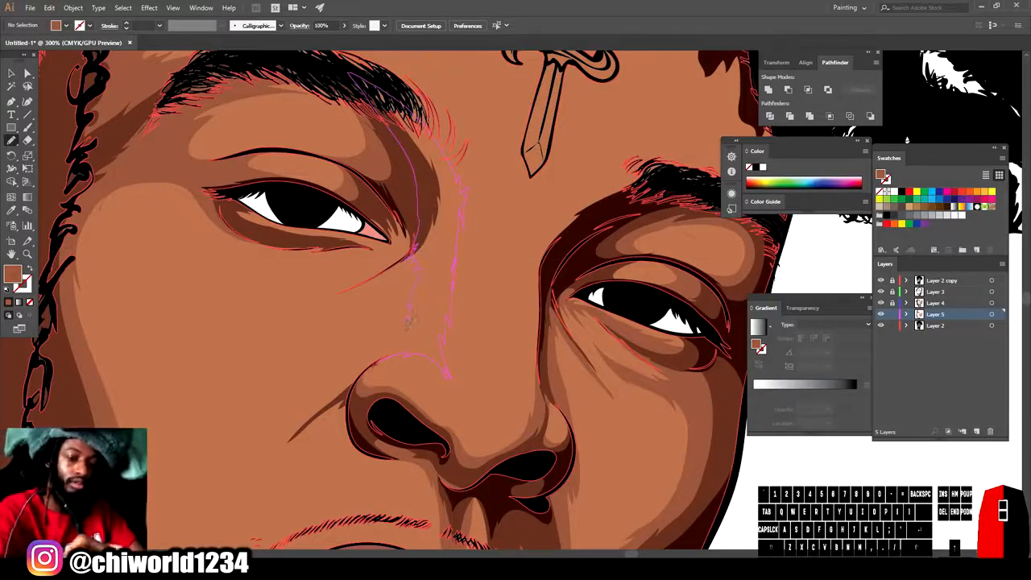
pyautogui.moveTo(409, 321); pyautogui.dragTo(407, 330)
pyautogui.hotkey('ctrl', '=')
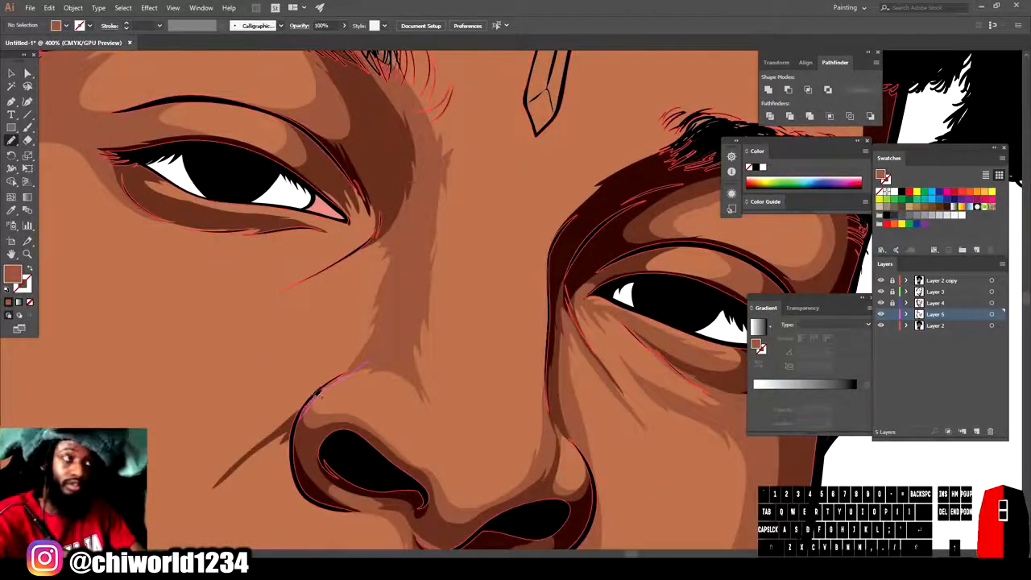
pyautogui.moveTo(341, 259); pyautogui.dragTo(378, 243)
# Step: Draw a lighter shadow from the far side of the nose bridge up to the inner end of the far eyebrow
pyautogui.hotkey('ctrl', '-')
pyautogui.hotkey('ctrl', '-')
pyautogui.hotkey('ctrl', '-')
pyautogui.hotkey('ctrl', '-')
pyautogui.hotkey('ctrl', '=')
pyautogui.hotkey('ctrl', '=')
pyautogui.hotkey('ctrl', '=')
pyautogui.hotkey('ctrl', '=')
pyautogui.scroll(1, 619, 409)
pyautogui.moveTo(495, 351); pyautogui.dragTo(505, 246)
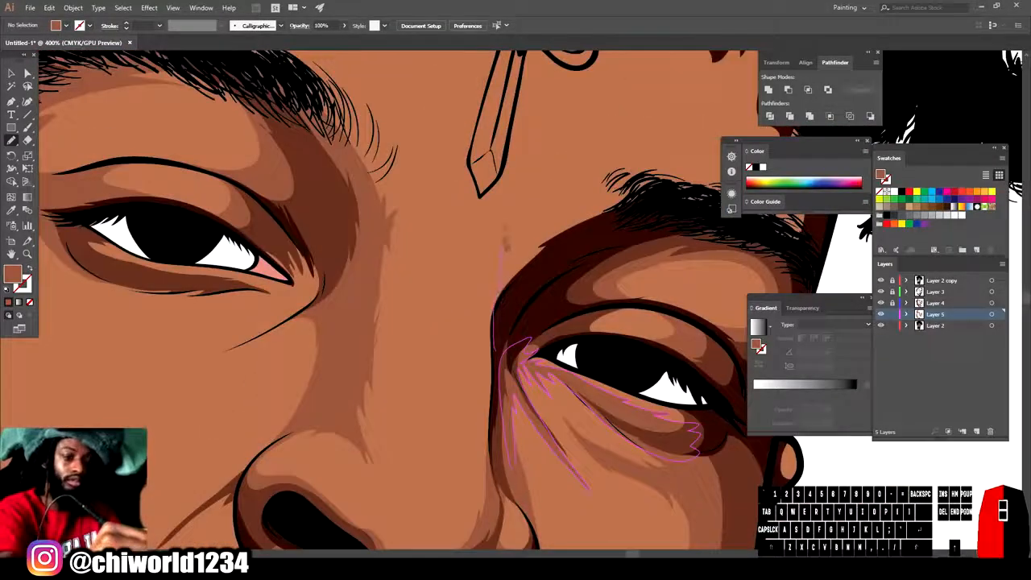
pyautogui.moveTo(574, 196); pyautogui.dragTo(497, 348)
pyautogui.scroll(-5, 526, 310)
pyautogui.scroll(5, 499, 359)
pyautogui.moveTo(487, 246)
pyautogui.mouseDown()
pyautogui.moveTo(371, 355)
pyautogui.moveTo(460, 256)
pyautogui.moveTo(519, 213)
pyautogui.mouseUp()
# Step: Add lighter shadow strokes along the crease below the near eye and around its inner corner
pyautogui.scroll(-5, 516, 290)
pyautogui.scroll(5, 486, 220)
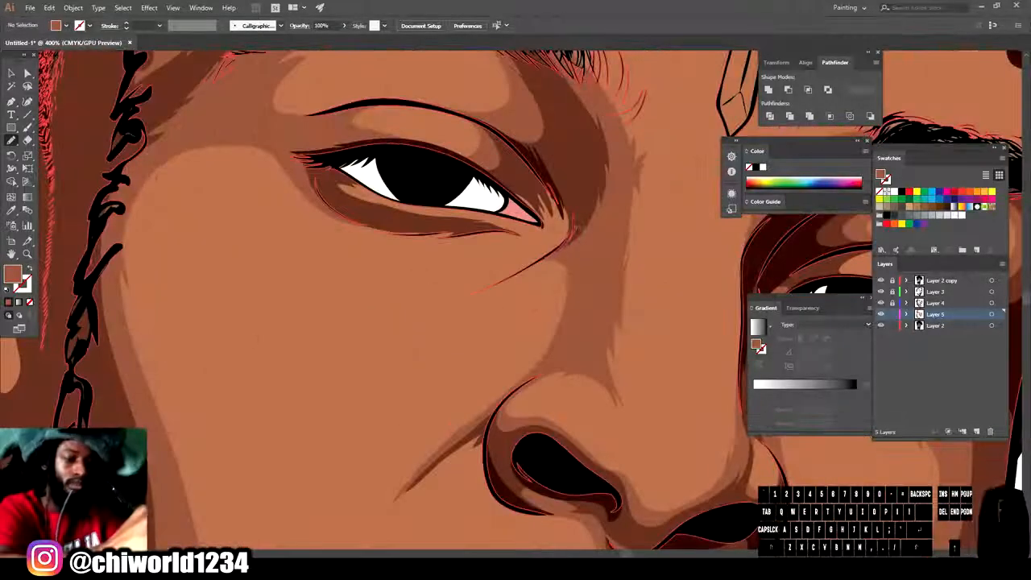
pyautogui.moveTo(569, 239); pyautogui.dragTo(506, 282)
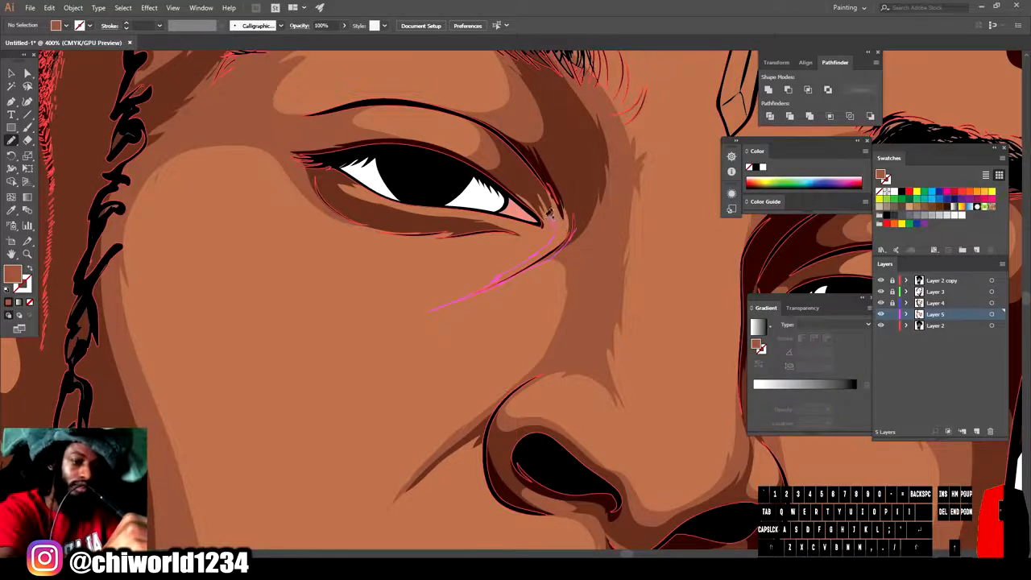
pyautogui.moveTo(569, 161)
pyautogui.mouseDown()
pyautogui.moveTo(600, 224)
pyautogui.moveTo(549, 227)
pyautogui.mouseUp()
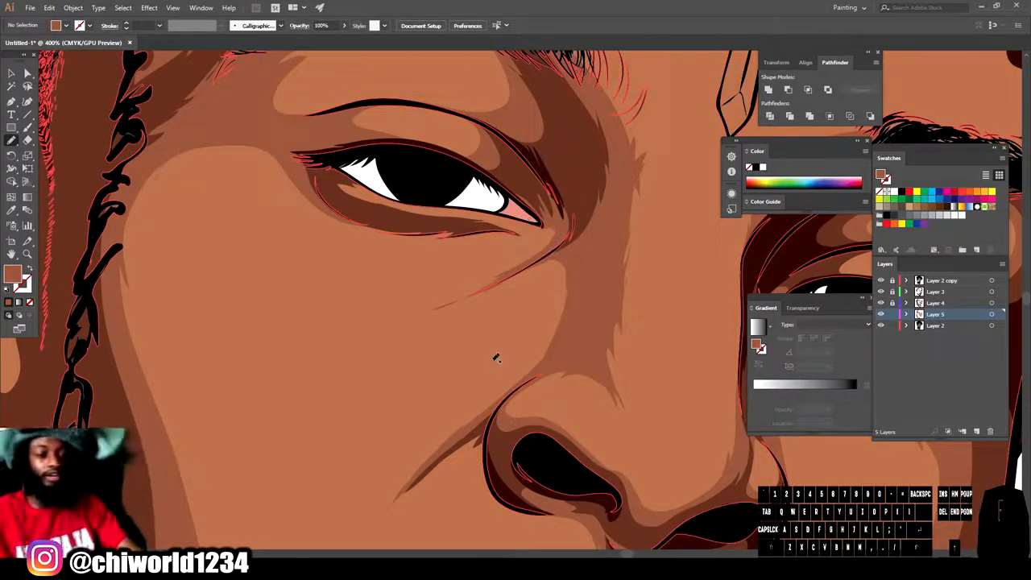
# Step: Draw thin lighter shadow shapes along the near eye's lower lid and the lower edge of its under-eye shading
pyautogui.hotkey('ctrl', '-')
pyautogui.hotkey('ctrl', '-')
pyautogui.hotkey('ctrl', '-')
pyautogui.hotkey('ctrl', '-')
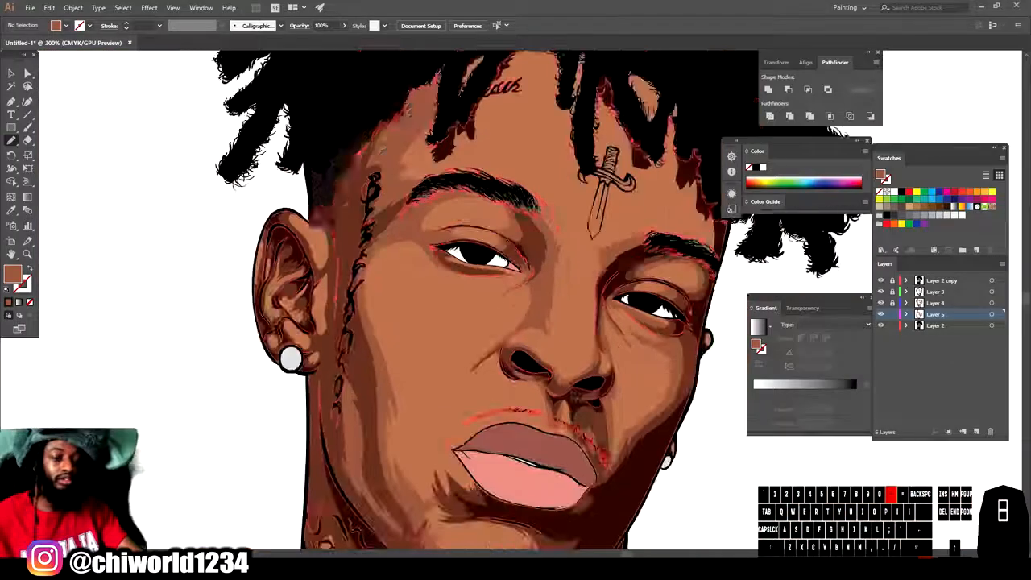
pyautogui.hotkey('ctrl', '+')
pyautogui.hotkey('ctrl', '+')
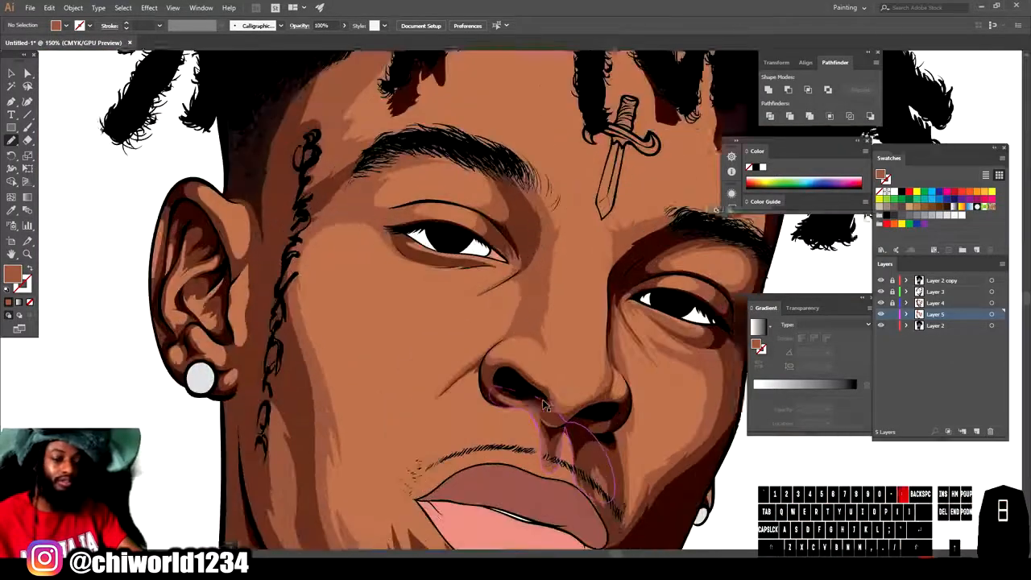
pyautogui.hotkey('ctrl', '-')
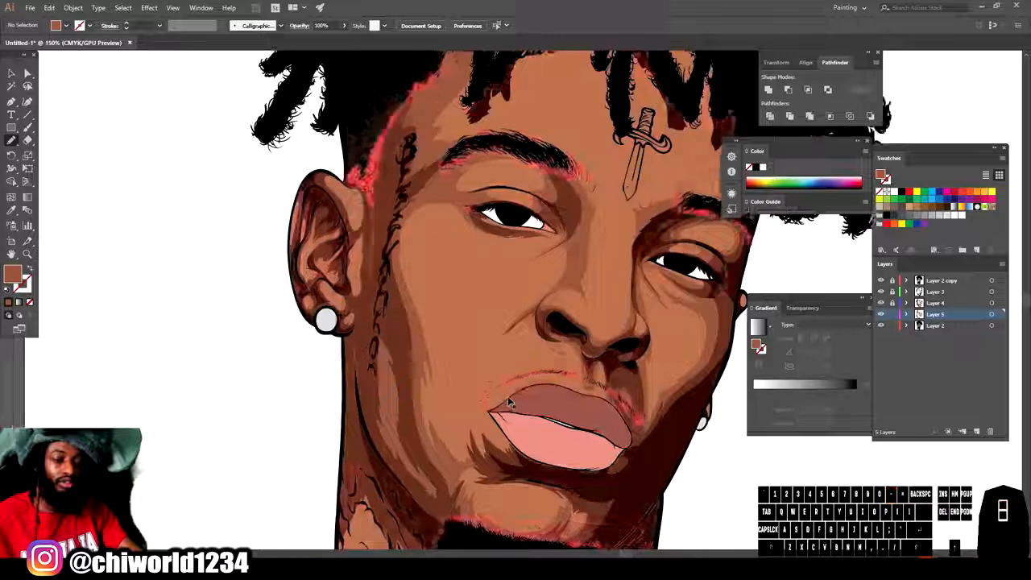
pyautogui.hotkey('ctrl', '+')
pyautogui.hotkey('ctrl', '+')
pyautogui.hotkey('ctrl', '+')
pyautogui.hotkey('ctrl', '+')
pyautogui.hotkey('ctrl', '+')
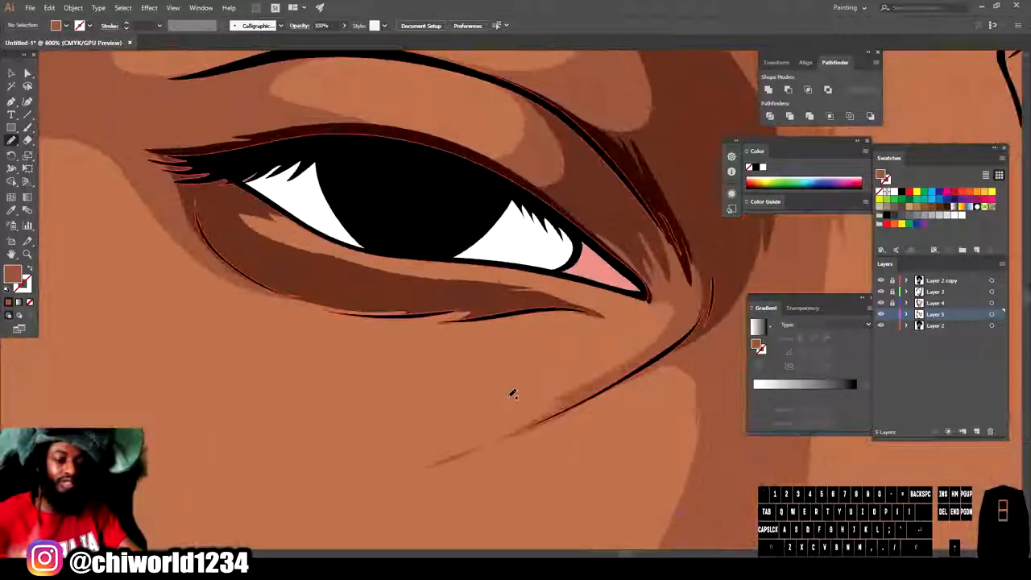
pyautogui.moveTo(268, 275); pyautogui.dragTo(365, 309)
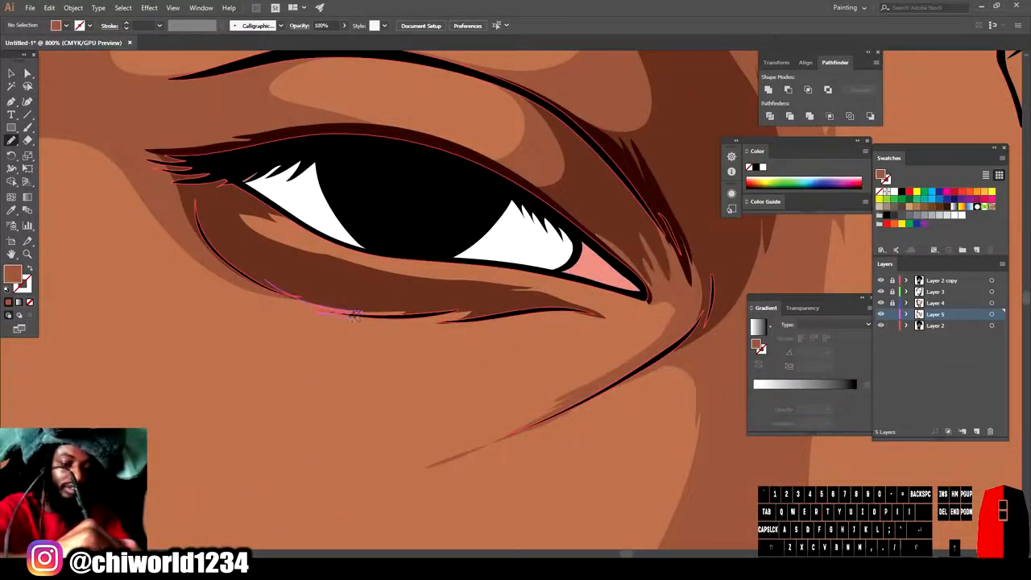
pyautogui.moveTo(486, 298); pyautogui.dragTo(489, 300)
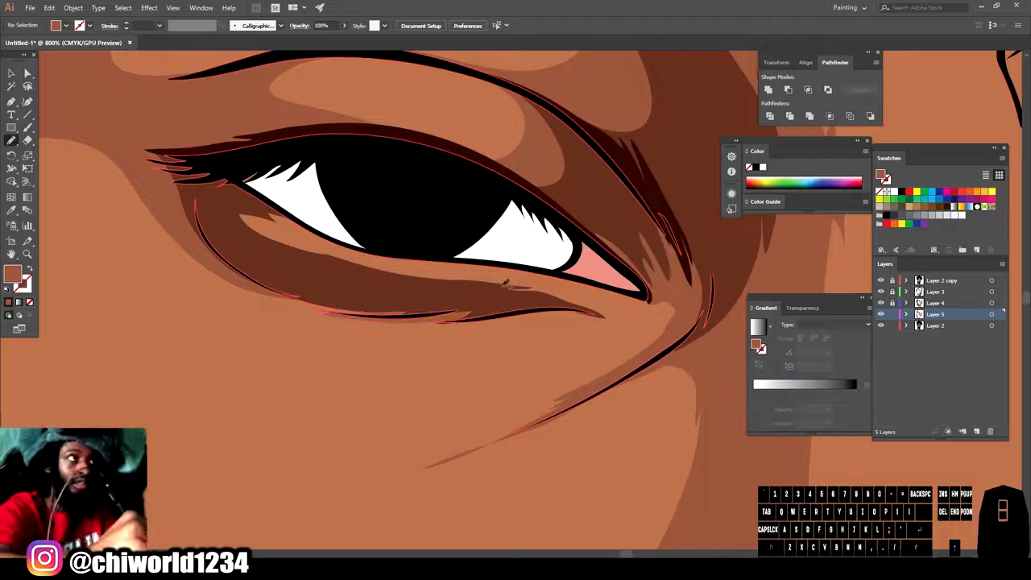
pyautogui.moveTo(566, 292); pyautogui.dragTo(577, 307)
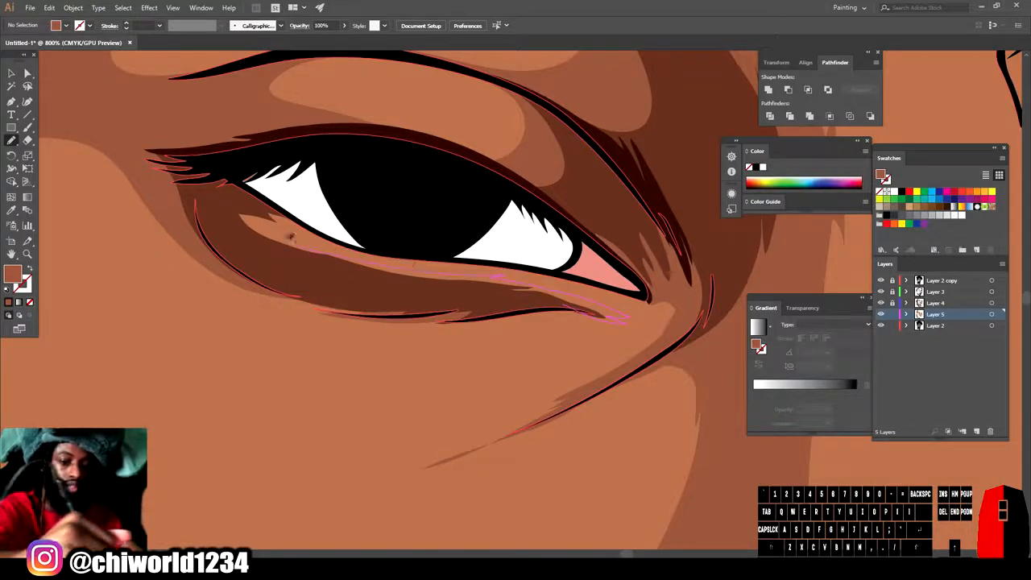
pyautogui.moveTo(263, 212); pyautogui.dragTo(268, 216)
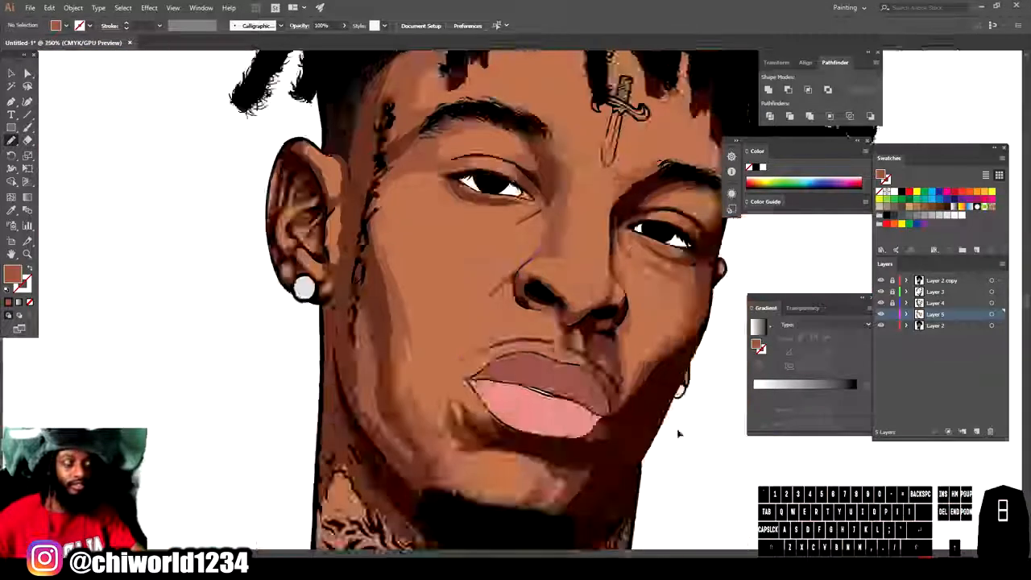
# Step: Draw lighter shadow shapes around the near nostril and the lower part of the nose
pyautogui.scroll(5, 390, 168)
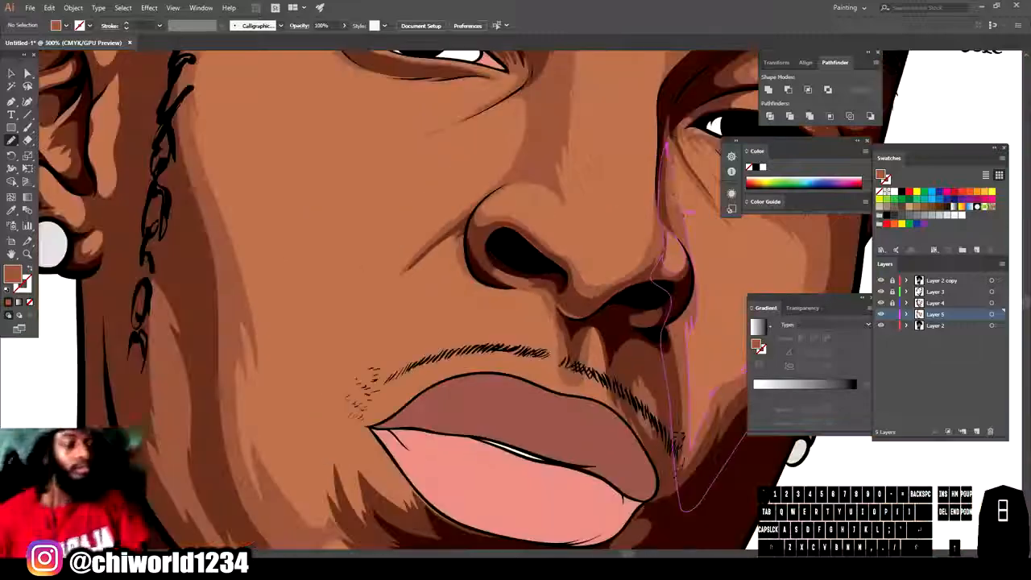
pyautogui.scroll(5, 482, 234)
pyautogui.moveTo(482, 233); pyautogui.dragTo(503, 275)
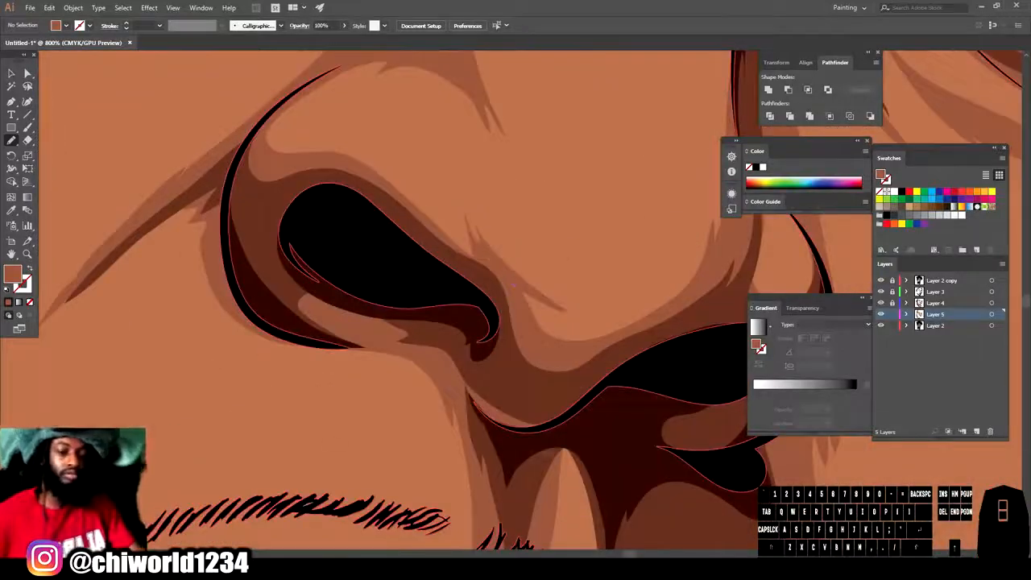
# Step: Draw a jagged lighter shadow on the far cheek, beside the mouth and up along the edge of the cheek's darker shading
pyautogui.hotkey('ctrl', '-')
pyautogui.hotkey('ctrl', '-')
pyautogui.hotkey('ctrl', '-')
pyautogui.hotkey('ctrl', '-')
pyautogui.hotkey('ctrl', '-')
pyautogui.hotkey('ctrl', '-')
pyautogui.scroll(4, 587, 322)
pyautogui.moveTo(394, 348); pyautogui.dragTo(433, 375)
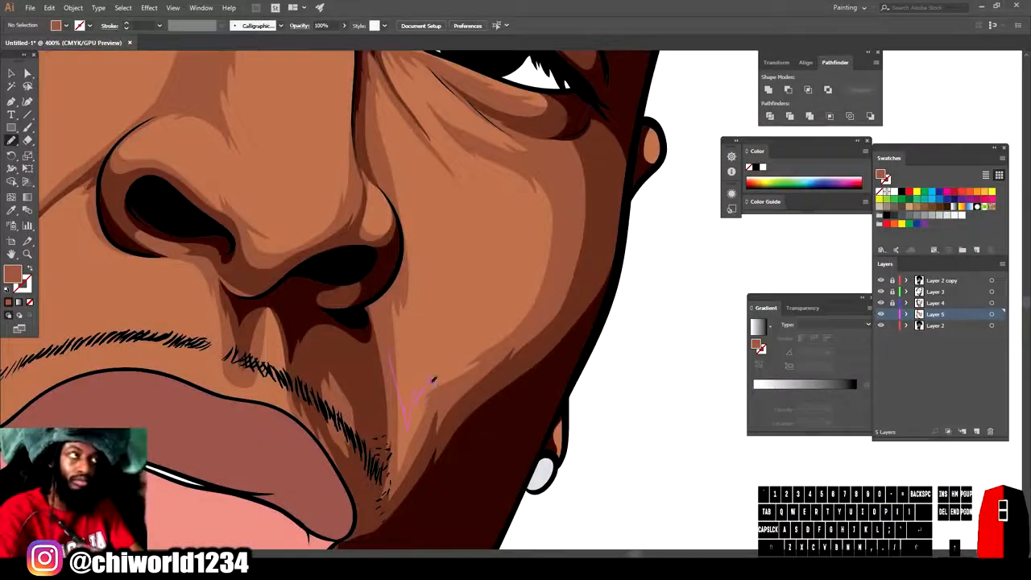
pyautogui.moveTo(553, 256)
pyautogui.mouseDown()
pyautogui.moveTo(395, 353)
pyautogui.moveTo(456, 387)
pyautogui.moveTo(417, 368)
pyautogui.mouseUp()
# Step: Draw lighter shadows with jagged edges from the near jaw across the chin and around the highlight below the lower lip
pyautogui.hotkey('ctrl', '-')
pyautogui.hotkey('ctrl', '-')
pyautogui.hotkey('ctrl', '-')
pyautogui.hotkey('ctrl', '-')
pyautogui.scroll(4, 464, 398)
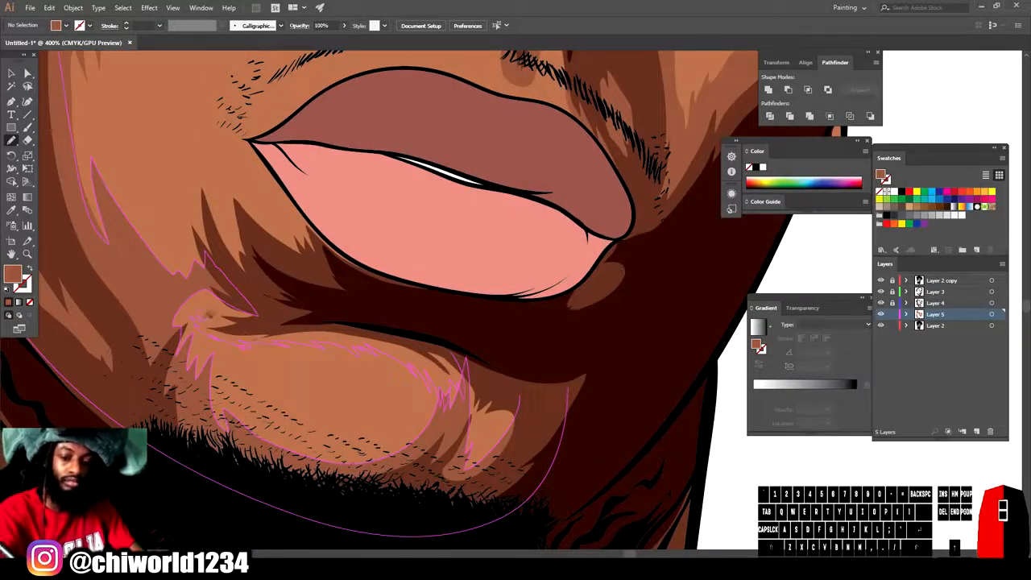
pyautogui.moveTo(198, 309); pyautogui.dragTo(202, 292)
pyautogui.hotkey('ctrl', '-')
pyautogui.hotkey('ctrl', '-')
pyautogui.hotkey('ctrl', '-')
pyautogui.hotkey('ctrl', '=')
pyautogui.hotkey('ctrl', '=')
pyautogui.moveTo(455, 391)
pyautogui.mouseDown()
pyautogui.moveTo(371, 400)
pyautogui.moveTo(321, 356)
pyautogui.moveTo(287, 369)
pyautogui.mouseUp()
# Step: Draw a lighter shadow from the near mouth corner down along the outer edge of the lower lip
pyautogui.hotkey('ctrl', '-')
pyautogui.hotkey('ctrl', '-')
pyautogui.hotkey('ctrl', '-')
pyautogui.hotkey('ctrl', '=')
pyautogui.hotkey('ctrl', '=')
pyautogui.hotkey('ctrl', '=')
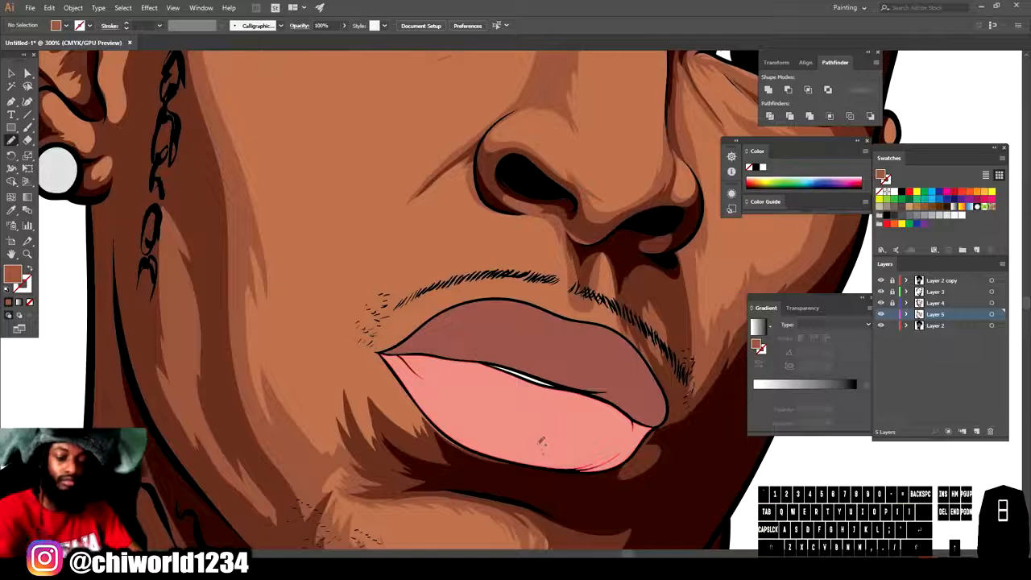
pyautogui.moveTo(471, 461); pyautogui.dragTo(444, 434)
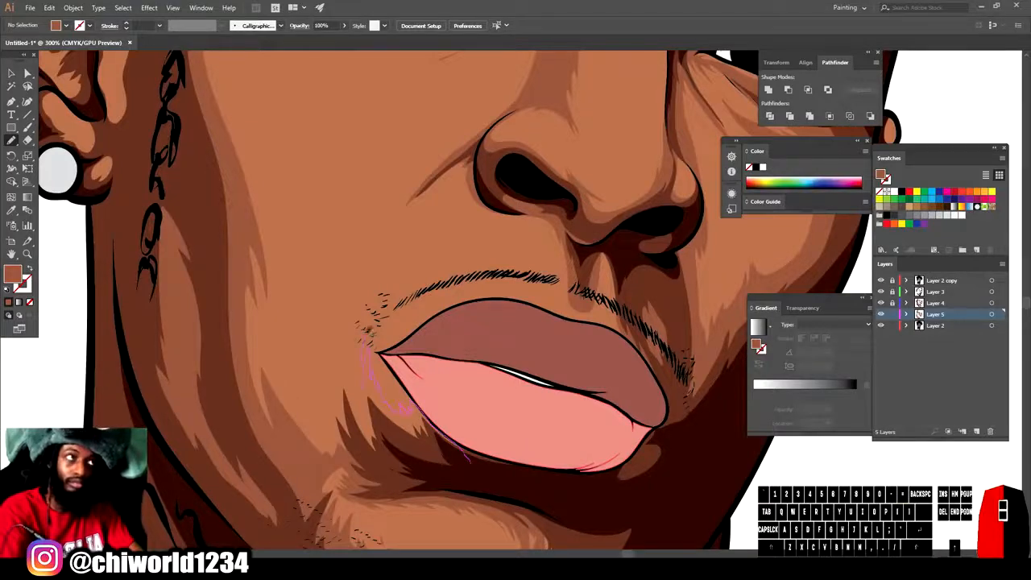
pyautogui.moveTo(311, 417); pyautogui.dragTo(469, 461)
# Step: Extend the lighter shadow up past the near mouth corner with a jagged shape on the cheek
pyautogui.hotkey('ctrl', '-')
pyautogui.hotkey('ctrl', '-')
pyautogui.hotkey('ctrl', '-')
pyautogui.hotkey('ctrl', '-')
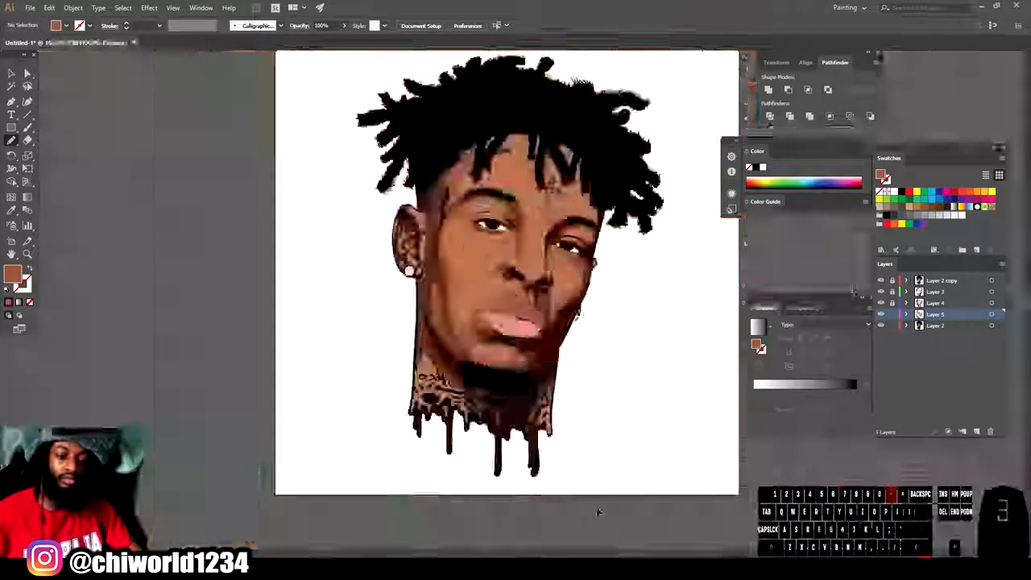
pyautogui.hotkey('ctrl', '=')
pyautogui.hotkey('ctrl', '=')
pyautogui.hotkey('ctrl', '=')
pyautogui.hotkey('ctrl', '=')
pyautogui.hotkey('ctrl', '=')
pyautogui.moveTo(402, 442); pyautogui.dragTo(399, 368)
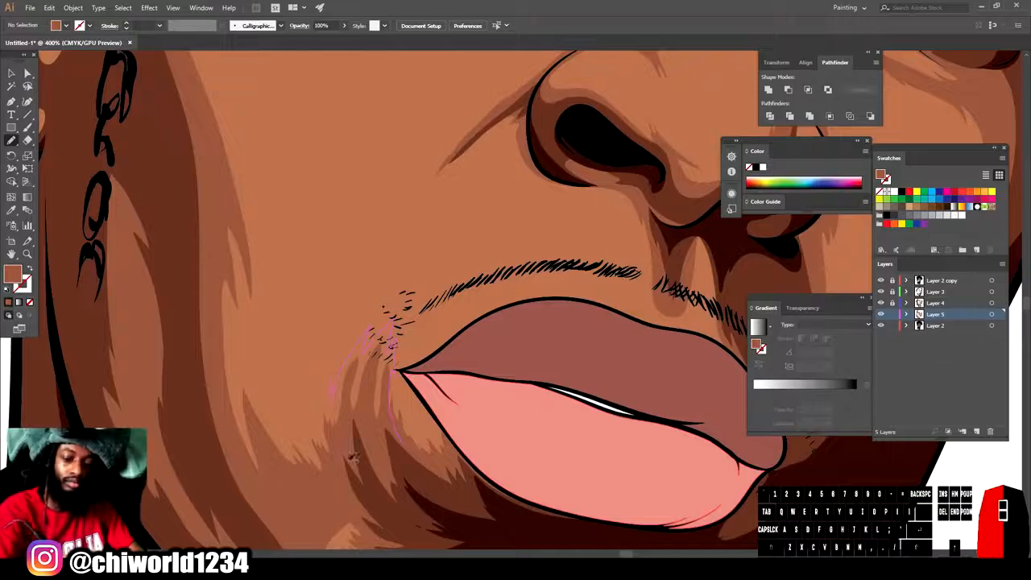
pyautogui.moveTo(353, 458); pyautogui.dragTo(392, 449)
# Step: Draw a lighter shadow from beneath the near nostril down the philtrum to the moustache line
pyautogui.hotkey('ctrl', '-')
pyautogui.hotkey('ctrl', '-')
pyautogui.hotkey('ctrl', '-')
pyautogui.hotkey('ctrl', '-')
pyautogui.hotkey('ctrl', '-')
pyautogui.hotkey('ctrl', '=')
pyautogui.hotkey('ctrl', '=')
pyautogui.hotkey('ctrl', '=')
pyautogui.hotkey('ctrl', '=')
pyautogui.hotkey('ctrl', '=')
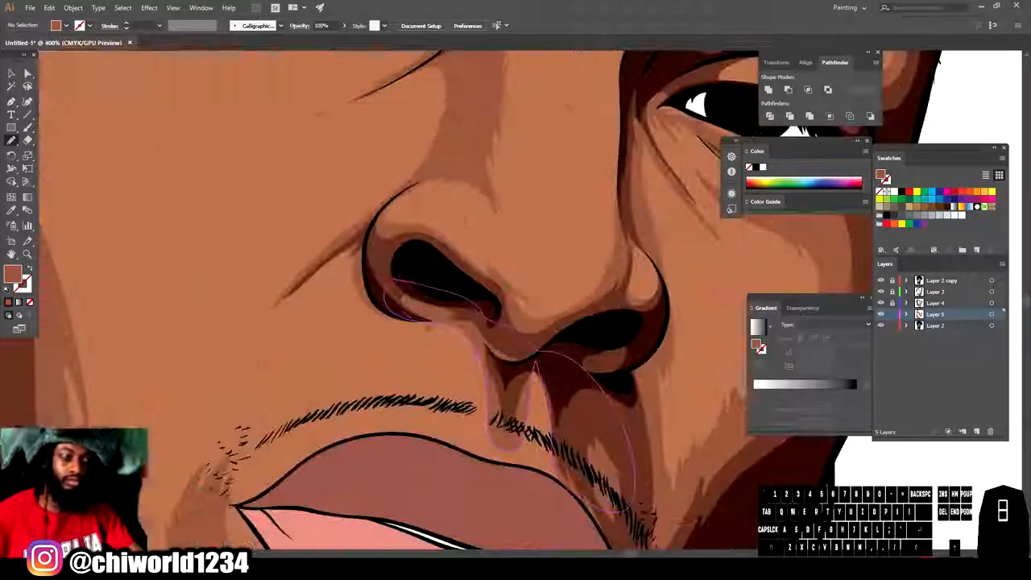
pyautogui.moveTo(428, 326); pyautogui.dragTo(453, 330)
pyautogui.moveTo(501, 451)
pyautogui.mouseDown()
pyautogui.moveTo(539, 406)
pyautogui.moveTo(488, 322)
pyautogui.mouseUp()
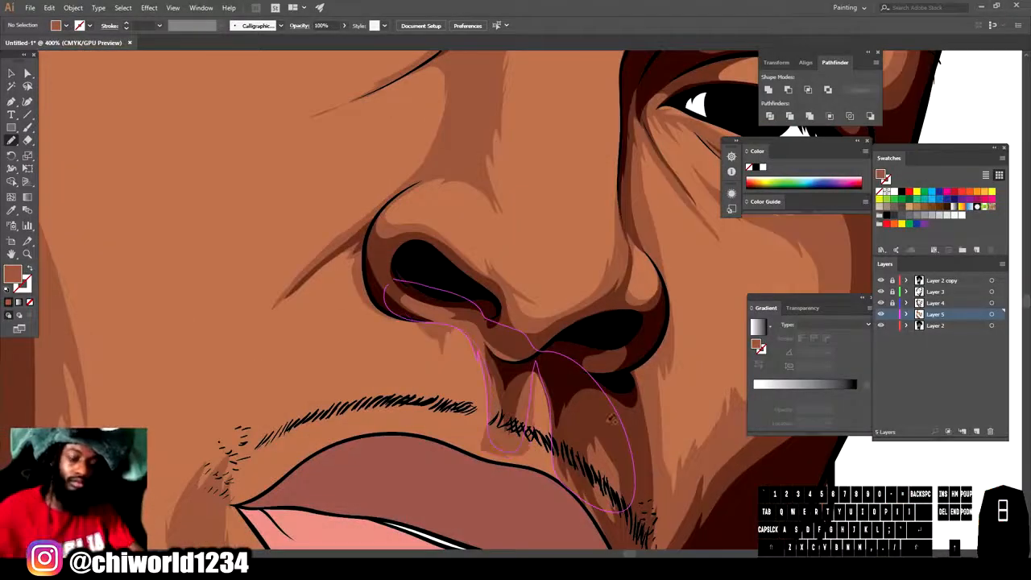
# Step: Draw a jagged lighter shadow through the neck tattoo and down around the neighbouring drip, undoing the faulty stroke
pyautogui.scroll(-5, 490, 322)
pyautogui.scroll(5, 619, 413)
pyautogui.scroll(-2, 619, 413)
pyautogui.moveTo(387, 422)
pyautogui.mouseDown()
pyautogui.moveTo(424, 423)
pyautogui.moveTo(465, 483)
pyautogui.moveTo(388, 419)
pyautogui.mouseUp()
pyautogui.scroll(-5, 475, 395)
pyautogui.scroll(1, 297, 506)
pyautogui.scroll(4, 430, 244)
pyautogui.scroll(-2, 484, 387)
pyautogui.moveTo(520, 420); pyautogui.dragTo(494, 437)
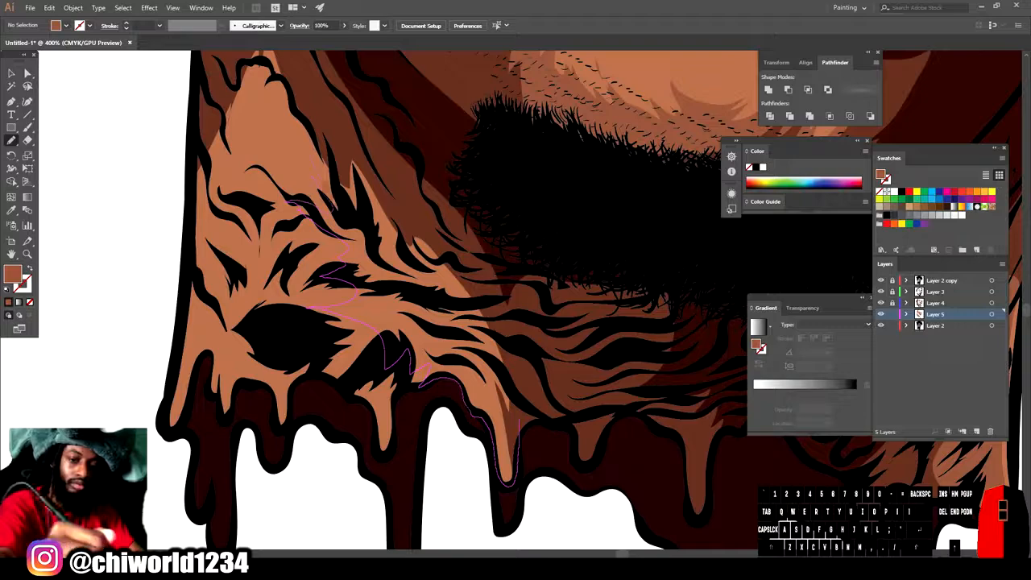
pyautogui.moveTo(337, 207); pyautogui.dragTo(314, 113)
pyautogui.hotkey('ctrl', 'z')
pyautogui.moveTo(517, 440); pyautogui.dragTo(499, 444)
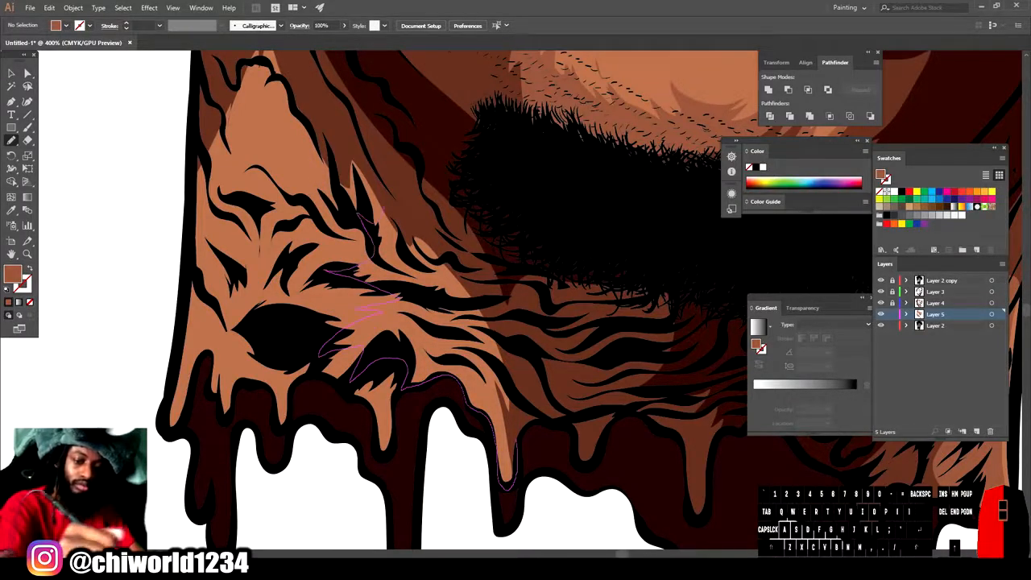
pyautogui.moveTo(510, 486); pyautogui.dragTo(510, 488)
# Step: Add another jagged lighter shadow between the tattoo shapes on the outer part of the neck
pyautogui.scroll(-4, 610, 492)
pyautogui.scroll(4, 425, 403)
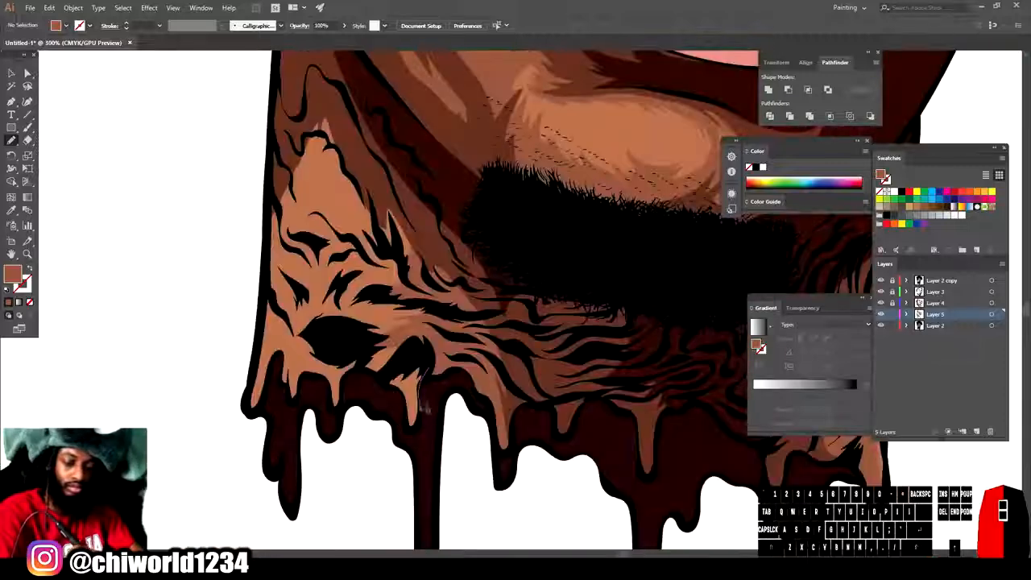
pyautogui.moveTo(401, 385); pyautogui.dragTo(334, 345)
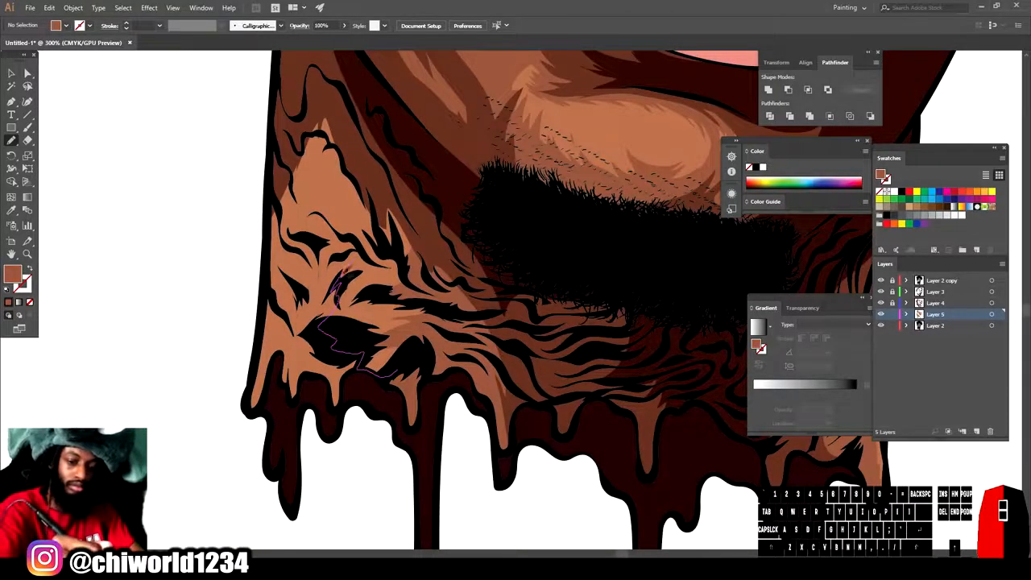
pyautogui.moveTo(361, 132); pyautogui.dragTo(395, 375)
# Step: Set the fill to a muted dark purple and shade the white of the near eye beneath the upper lashes
pyautogui.hotkey('ctrl', '-')
pyautogui.hotkey('ctrl', '-')
pyautogui.hotkey('ctrl', '-')
pyautogui.hotkey('ctrl', '-')
pyautogui.moveTo(733, 328); pyautogui.dragTo(653, 460)
pyautogui.hotkey('ctrl', '=')
pyautogui.hotkey('ctrl', '=')
pyautogui.hotkey('ctrl', '=')
pyautogui.hotkey('ctrl', '=')
pyautogui.hotkey('ctrl', '=')
pyautogui.hotkey('ctrl', '=')
pyautogui.scroll(2, 333, 295)
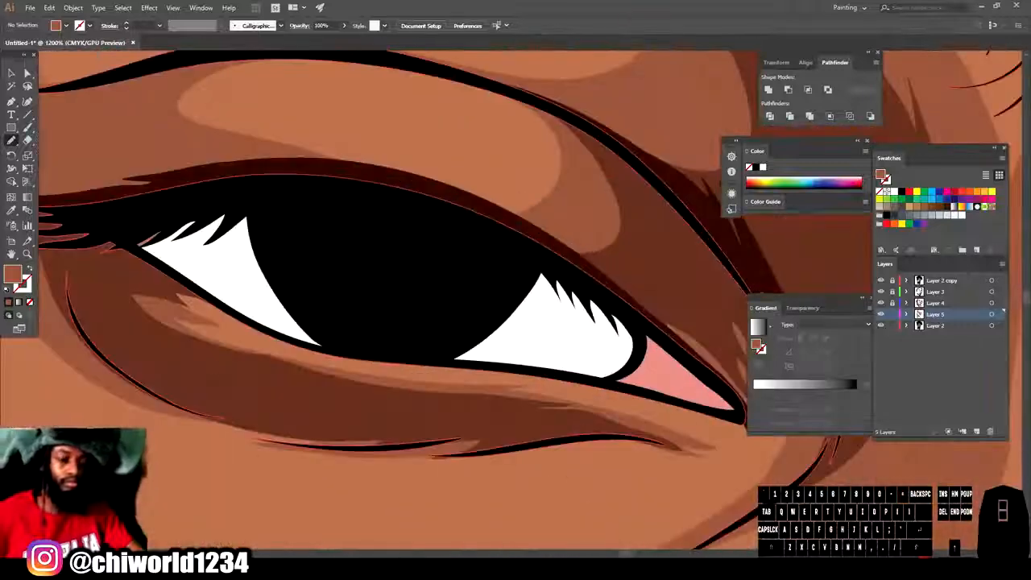
pyautogui.doubleClick(13, 275)
pyautogui.click(817, 461)
pyautogui.moveTo(817, 466); pyautogui.dragTo(814, 440)
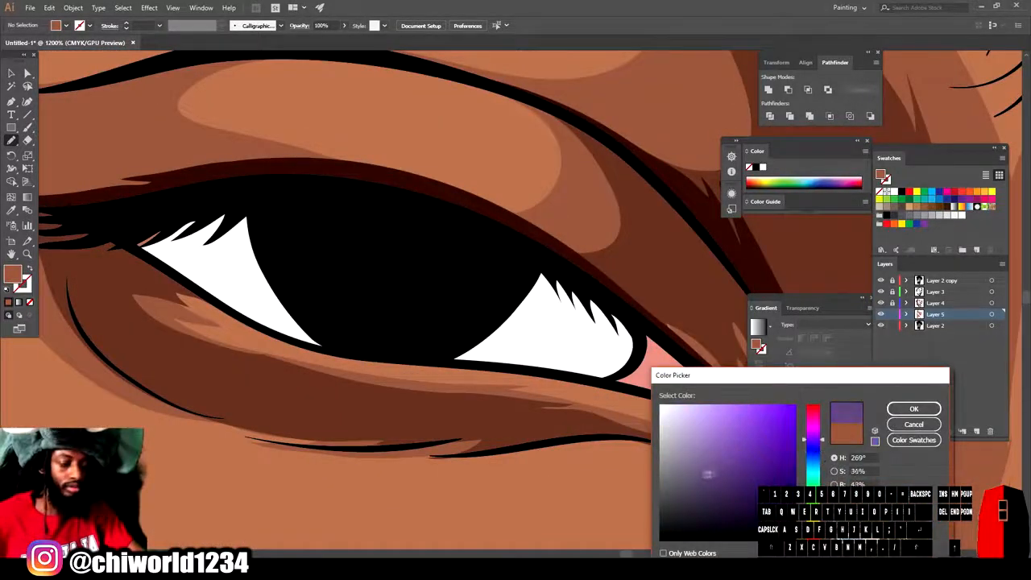
pyautogui.click(913, 408)
pyautogui.moveTo(211, 292)
pyautogui.mouseDown()
pyautogui.moveTo(435, 250)
pyautogui.moveTo(619, 377)
pyautogui.moveTo(155, 202)
pyautogui.moveTo(117, 228)
pyautogui.mouseUp()
# Step: Shade the white of the far eye beneath the upper lid with the same muted purple
pyautogui.hotkey('ctrl', '-')
pyautogui.hotkey('ctrl', '-')
pyautogui.hotkey('ctrl', '-')
pyautogui.hotkey('ctrl', '-')
pyautogui.hotkey('ctrl', '-')
pyautogui.hotkey('ctrl', '-')
pyautogui.hotkey('ctrl', '-')
pyautogui.hscroll(3, 522, 379)
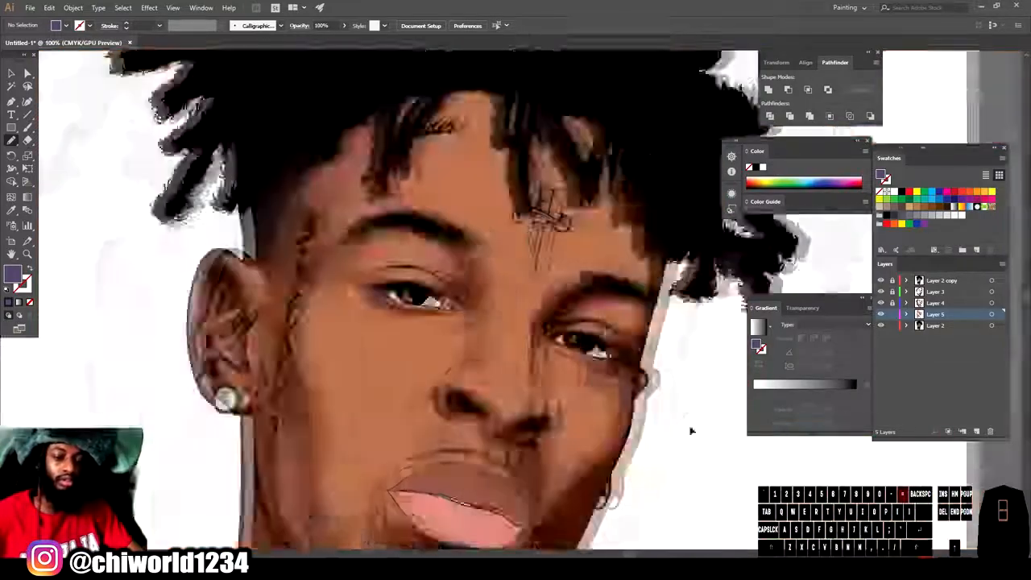
pyautogui.hotkey('ctrl', '=')
pyautogui.hotkey('ctrl', '=')
pyautogui.hotkey('ctrl', '=')
pyautogui.hotkey('ctrl', '=')
pyautogui.hotkey('ctrl', '=')
pyautogui.hotkey('ctrl', '=')
pyautogui.hotkey('ctrl', '=')
pyautogui.hscroll(5, 690, 429)
pyautogui.moveTo(438, 335); pyautogui.dragTo(491, 277)
pyautogui.moveTo(258, 199)
pyautogui.mouseDown()
pyautogui.moveTo(567, 277)
pyautogui.moveTo(448, 340)
pyautogui.mouseUp()
# Step: Sample the near eye's pink inner corner, darken the fill to deep red and shade the corner's upper part
pyautogui.hotkey('ctrl', '-')
pyautogui.hotkey('ctrl', '-')
pyautogui.hotkey('ctrl', '-')
pyautogui.hotkey('ctrl', '-')
pyautogui.hotkey('ctrl', '-')
pyautogui.hotkey('ctrl', '-')
pyautogui.hscroll(-3, 626, 474)
pyautogui.hotkey('ctrl', '=')
pyautogui.hotkey('ctrl', '=')
pyautogui.scroll(6, 415, 270)
pyautogui.moveTo(419, 274); pyautogui.dragTo(487, 427)
pyautogui.press('i')
pyautogui.click(515, 335)
pyautogui.doubleClick(13, 274)
pyautogui.moveTo(730, 482); pyautogui.dragTo(740, 481)
pyautogui.click(914, 408)
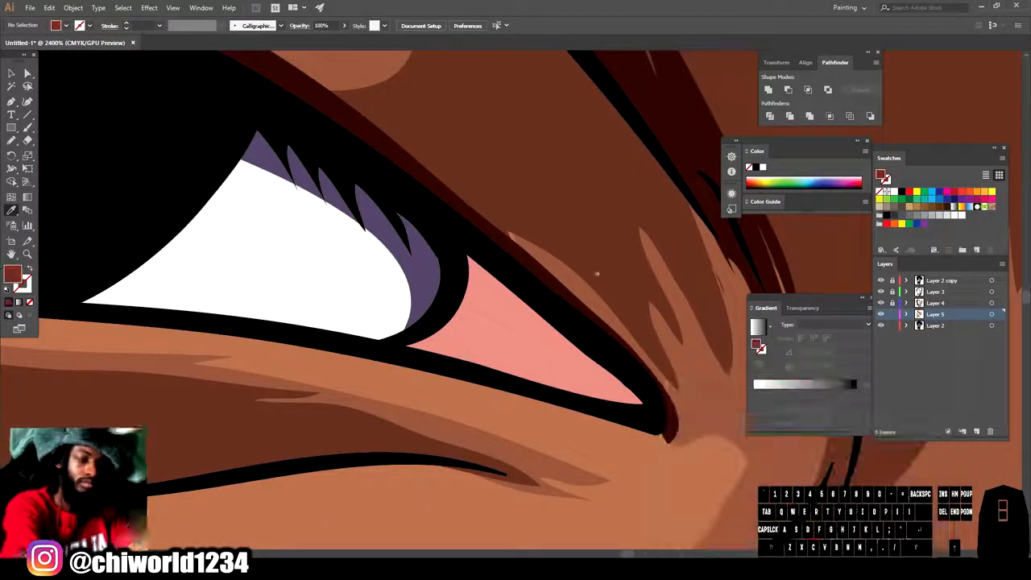
pyautogui.click(11, 140)
pyautogui.moveTo(459, 241)
pyautogui.mouseDown()
pyautogui.moveTo(433, 328)
pyautogui.moveTo(513, 325)
pyautogui.moveTo(565, 380)
pyautogui.moveTo(461, 242)
pyautogui.mouseUp()
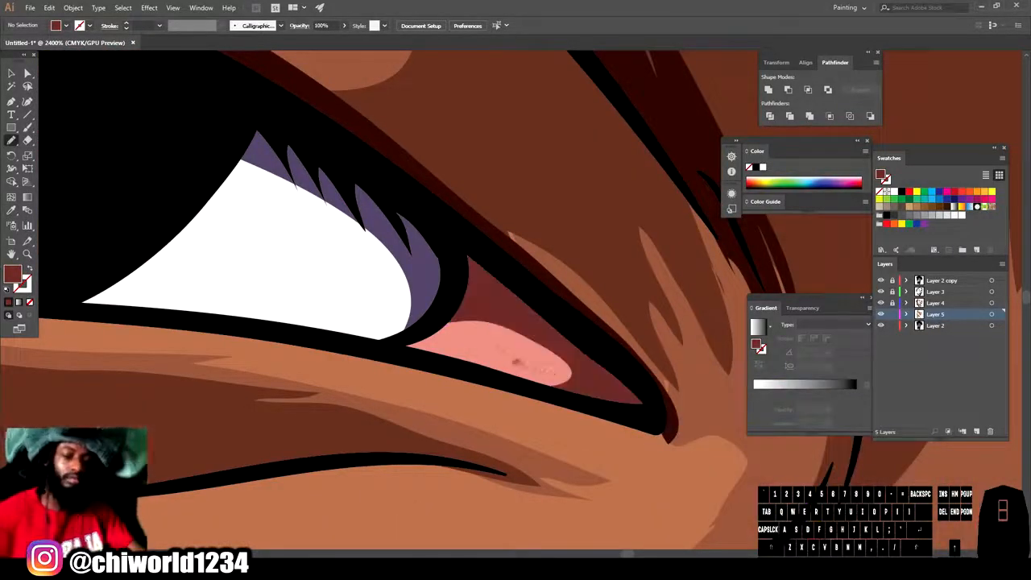
# Step: Sample the upper lip's colour and darken the fill to a deep maroon
pyautogui.hotkey('ctrl', '-')
pyautogui.hotkey('ctrl', '-')
pyautogui.hotkey('ctrl', '-')
pyautogui.hotkey('ctrl', '-')
pyautogui.hotkey('ctrl', '-')
pyautogui.hotkey('ctrl', '-')
pyautogui.hotkey('ctrl', '-')
pyautogui.hotkey('ctrl', '-')
pyautogui.hotkey('ctrl', '-')
pyautogui.hotkey('ctrl', '=')
pyautogui.moveTo(642, 394); pyautogui.dragTo(695, 331)
pyautogui.hotkey('ctrl', '=')
pyautogui.hotkey('ctrl', '=')
pyautogui.hotkey('ctrl', '=')
pyautogui.hotkey('ctrl', '=')
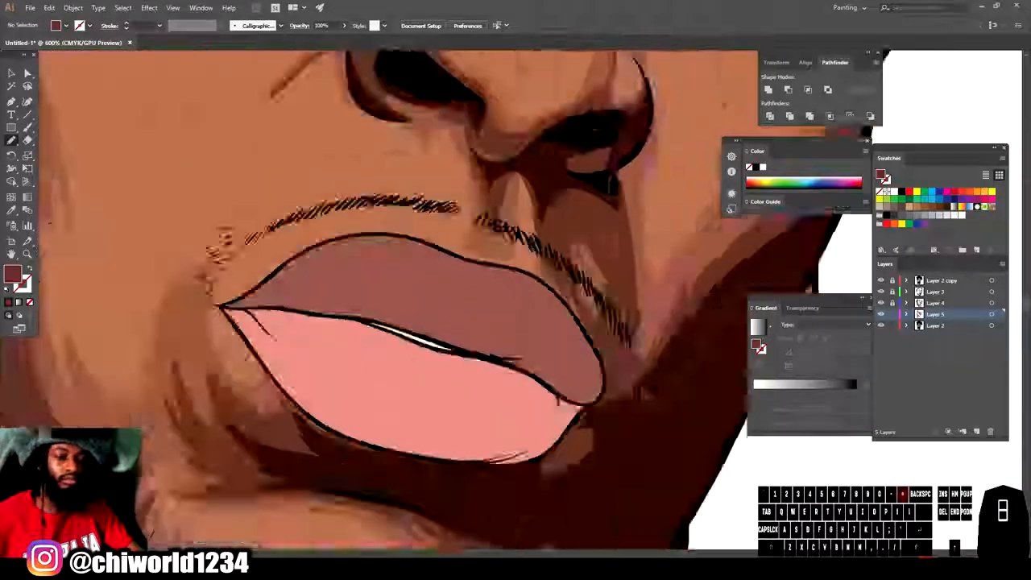
pyautogui.press('i')
pyautogui.click(309, 279)
pyautogui.doubleClick(12, 274)
pyautogui.moveTo(723, 458); pyautogui.dragTo(734, 491)
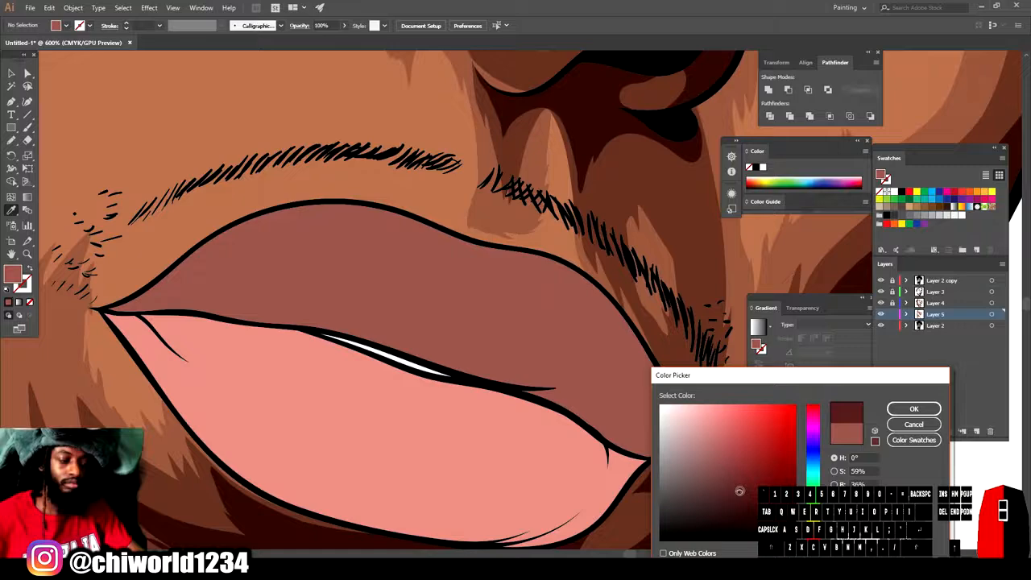
pyautogui.click(914, 409)
# Step: Draw a maroon shadow with a jagged top edge along the lower half of the upper lip from corner to corner
pyautogui.hotkey('ctrl', '=')
pyautogui.moveTo(296, 243); pyautogui.dragTo(379, 253)
pyautogui.press('n')
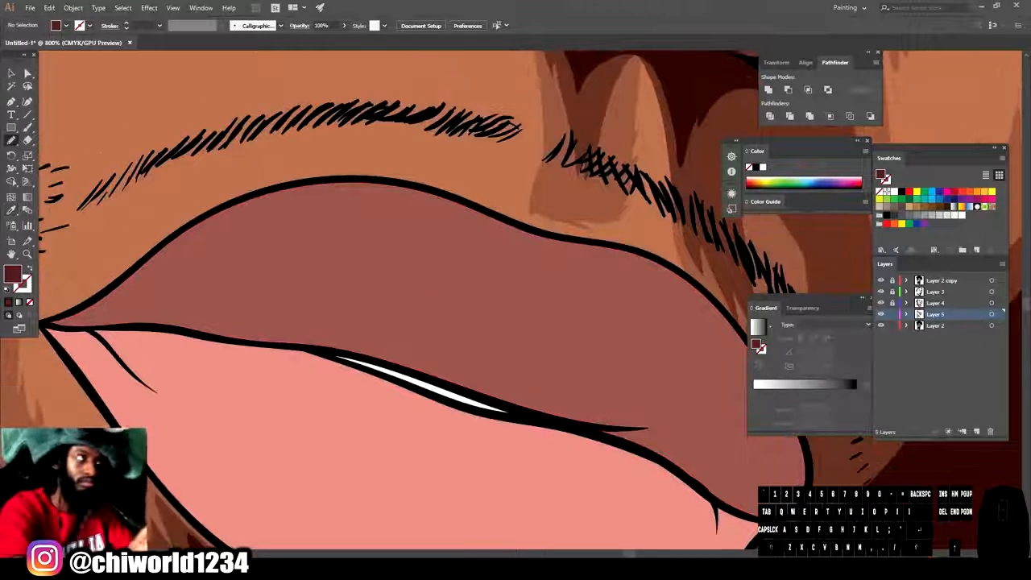
pyautogui.scroll(-3, 711, 396)
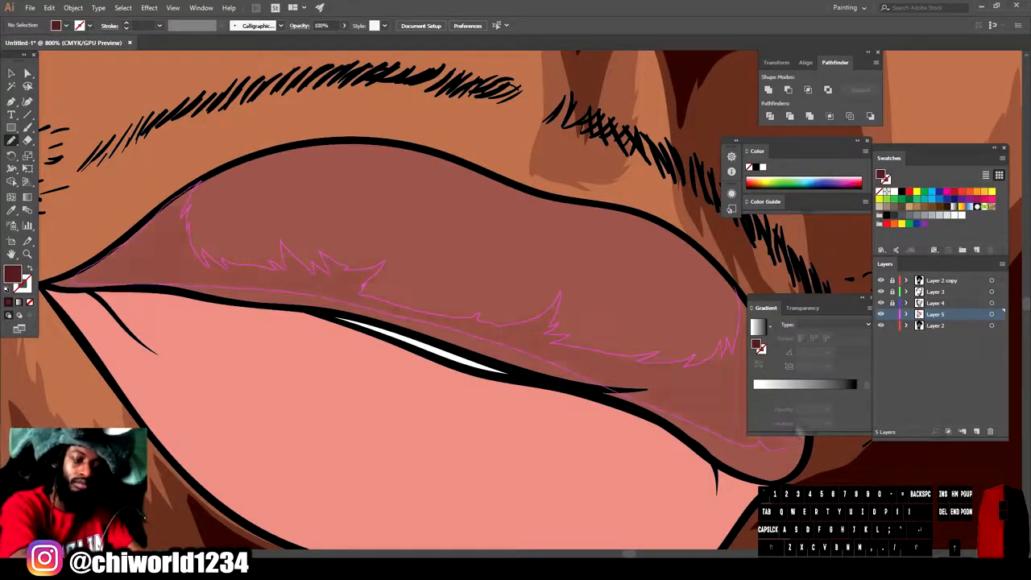
pyautogui.moveTo(800, 436); pyautogui.dragTo(800, 430)
# Step: Fill the gaps between the maroon shadow and the outline at the far end of the upper lip
pyautogui.hotkey('ctrl', '-')
pyautogui.hotkey('ctrl', '-')
pyautogui.moveTo(772, 470); pyautogui.dragTo(668, 447)
pyautogui.hotkey('ctrl', '=')
pyautogui.hotkey('ctrl', '=')
pyautogui.hotkey('ctrl', '=')
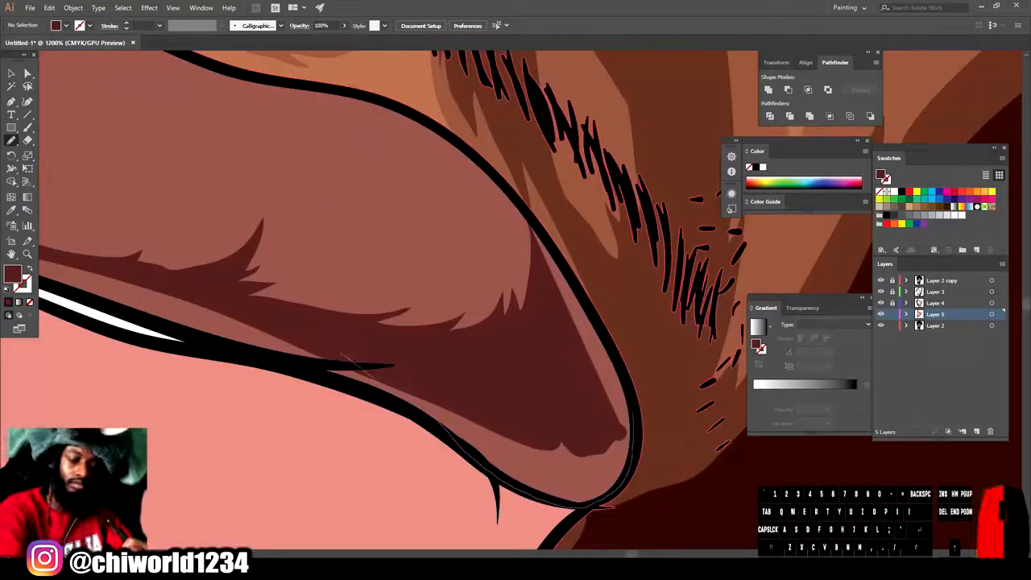
pyautogui.moveTo(571, 275)
pyautogui.mouseDown()
pyautogui.moveTo(532, 260)
pyautogui.moveTo(341, 352)
pyautogui.mouseUp()
pyautogui.moveTo(278, 361); pyautogui.dragTo(284, 343)
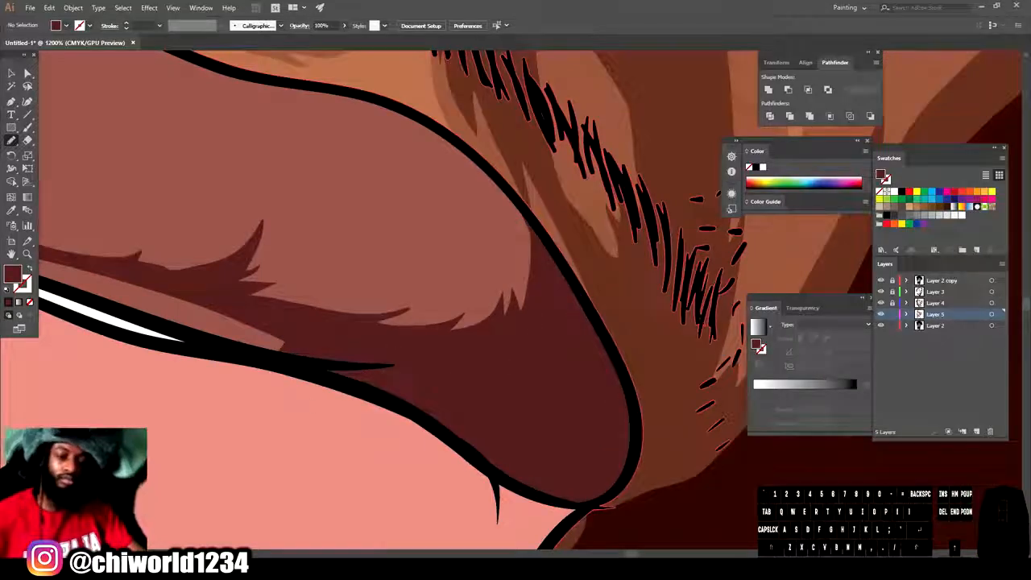
# Step: Fill the remaining gaps between the maroon shadow and the outline along the upper lip's lower edge
pyautogui.moveTo(318, 402); pyautogui.dragTo(511, 462)
pyautogui.moveTo(164, 320)
pyautogui.mouseDown()
pyautogui.moveTo(596, 347)
pyautogui.moveTo(614, 410)
pyautogui.mouseUp()
pyautogui.moveTo(196, 300)
pyautogui.mouseDown()
pyautogui.moveTo(269, 340)
pyautogui.moveTo(523, 332)
pyautogui.moveTo(264, 313)
pyautogui.mouseUp()
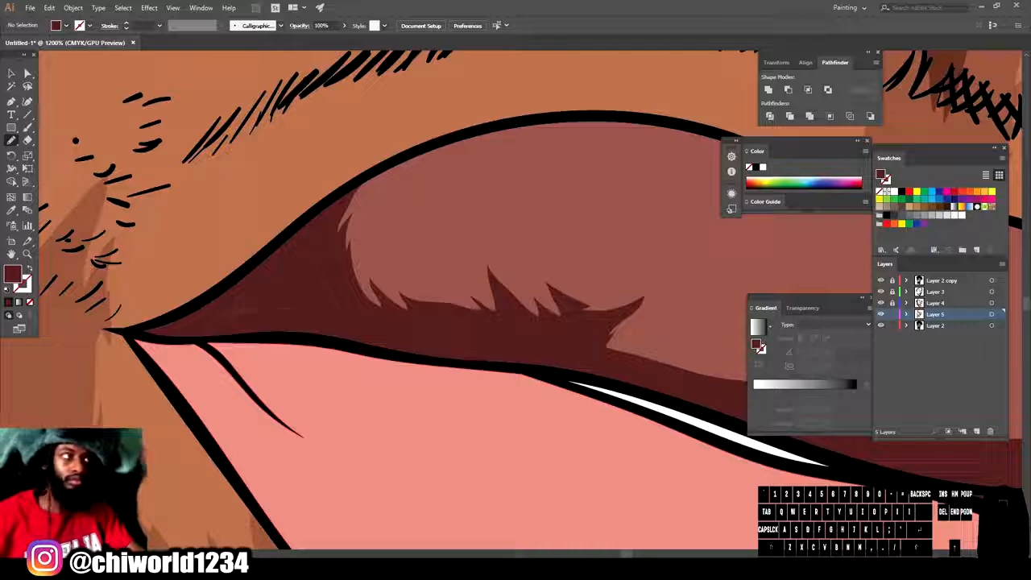
# Step: Extend the upper lip's maroon shadow upward with a jagged peak past the middle and pointed tufts around the far end
pyautogui.hotkey('ctrl', '-')
pyautogui.hotkey('ctrl', '-')
pyautogui.hotkey('ctrl', '-')
pyautogui.hotkey('ctrl', '-')
pyautogui.hotkey('ctrl', '-')
pyautogui.hotkey('ctrl', '-')
pyautogui.hotkey('ctrl', '-')
pyautogui.hotkey('ctrl', '-')
pyautogui.hotkey('ctrl', '+')
pyautogui.hotkey('ctrl', '+')
pyautogui.hotkey('ctrl', '+')
pyautogui.hotkey('ctrl', '+')
pyautogui.hotkey('ctrl', '+')
pyautogui.hotkey('ctrl', '+')
pyautogui.hotkey('ctrl', '+')
pyautogui.moveTo(516, 356)
pyautogui.mouseDown()
pyautogui.moveTo(597, 365)
pyautogui.moveTo(468, 255)
pyautogui.mouseUp()
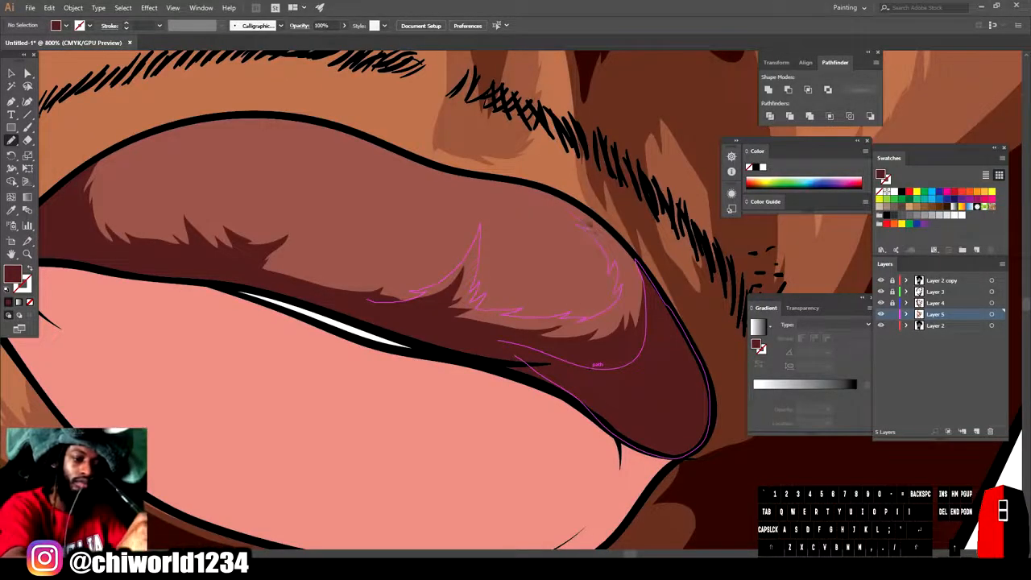
pyautogui.moveTo(604, 219); pyautogui.dragTo(661, 349)
# Step: Sample the lower lip's pink and darken the fill to a muted red with 49% saturation and 65% brightness
pyautogui.hotkey('ctrl', '-')
pyautogui.hotkey('ctrl', '-')
pyautogui.hotkey('ctrl', '-')
pyautogui.hotkey('ctrl', '-')
pyautogui.hotkey('ctrl', '-')
pyautogui.hotkey('ctrl', '-')
pyautogui.hotkey('ctrl', '-')
pyautogui.hotkey('ctrl', '+')
pyautogui.hotkey('ctrl', '+')
pyautogui.hotkey('ctrl', '+')
pyautogui.hotkey('ctrl', '+')
pyautogui.hotkey('ctrl', '+')
pyautogui.hotkey('ctrl', '+')
pyautogui.hotkey('ctrl', '+')
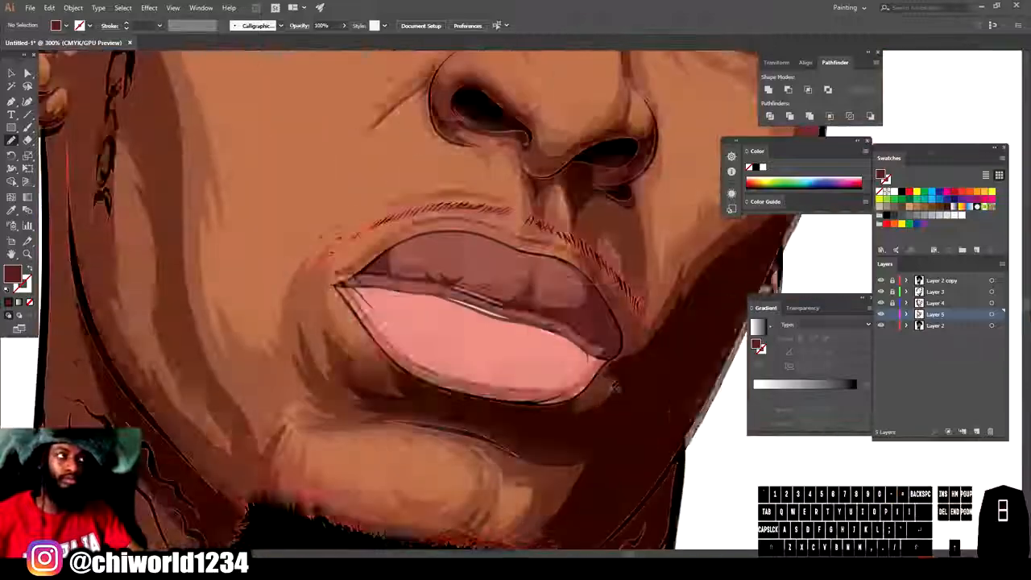
pyautogui.press('i')
pyautogui.click(483, 323)
pyautogui.doubleClick(13, 275)
pyautogui.moveTo(726, 436); pyautogui.dragTo(726, 452)
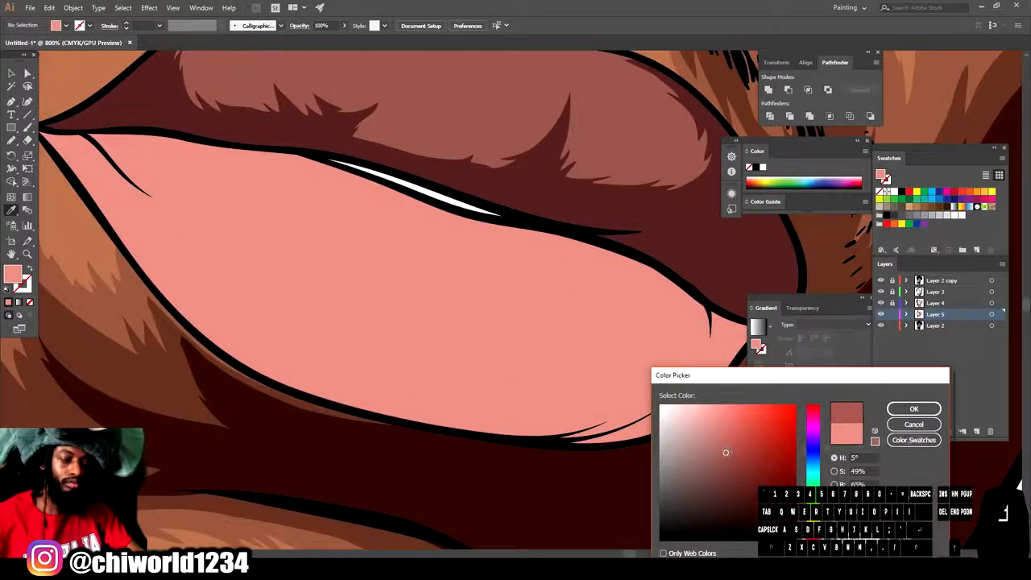
pyautogui.click(913, 409)
# Step: Draw a muted-red shadow with a ragged inner edge around the lower lip's far end and along its upper edge
pyautogui.moveTo(516, 290); pyautogui.dragTo(502, 316)
pyautogui.scroll(2, 516, 299)
pyautogui.press('n')
pyautogui.moveTo(698, 489); pyautogui.dragTo(660, 516)
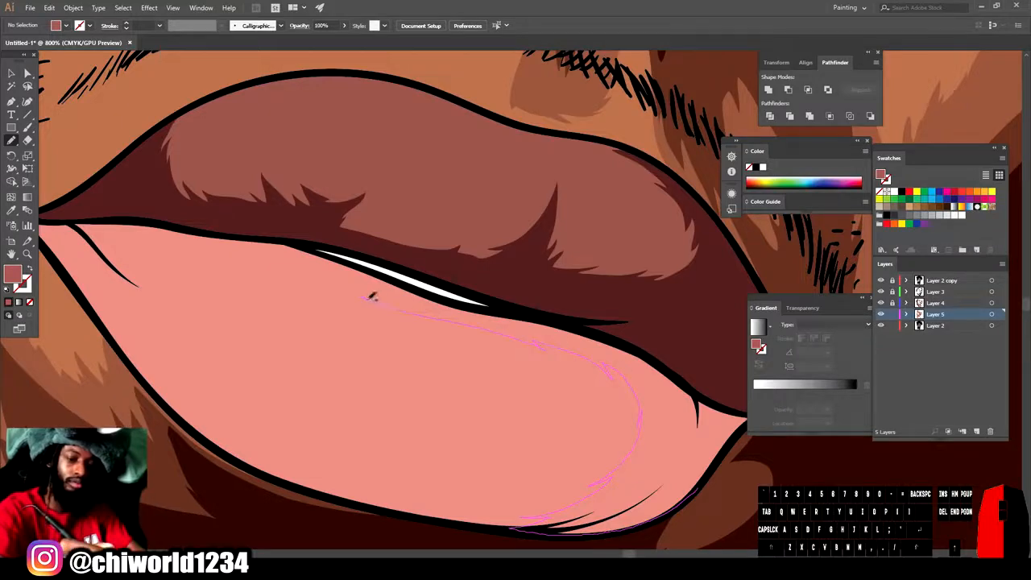
pyautogui.moveTo(284, 242); pyautogui.dragTo(528, 313)
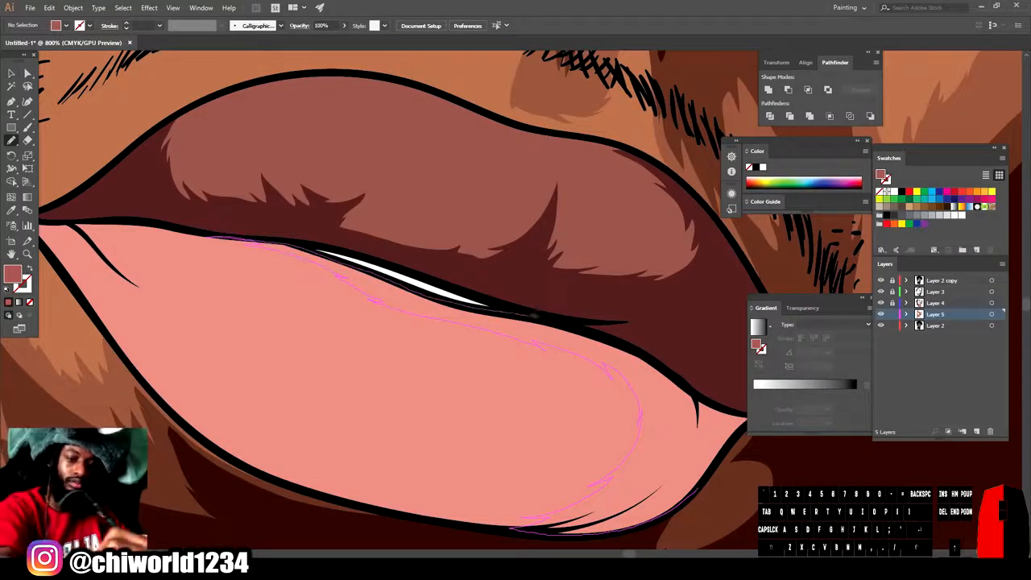
pyautogui.moveTo(520, 529); pyautogui.dragTo(519, 530)
# Step: Draw a matching muted-red shadow around the lower lip's near corner and down along its lower edge
pyautogui.hotkey('ctrl', '-')
pyautogui.hotkey('ctrl', '-')
pyautogui.hotkey('ctrl', '-')
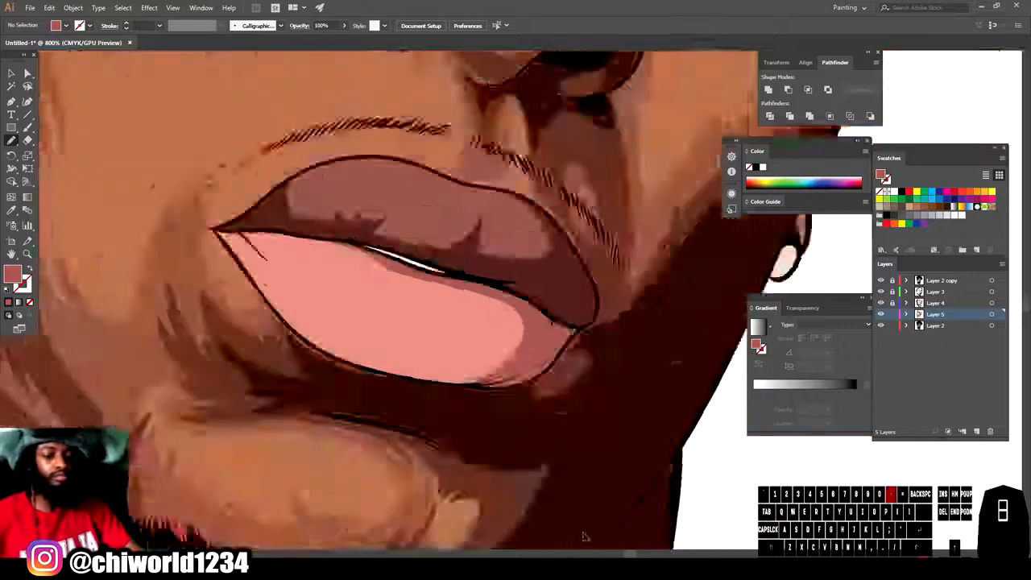
pyautogui.hotkey('ctrl', '-')
pyautogui.hotkey('ctrl', '-')
pyautogui.hotkey('ctrl', '=')
pyautogui.hotkey('ctrl', '=')
pyautogui.hotkey('ctrl', '=')
pyautogui.hotkey('ctrl', '=')
pyautogui.moveTo(570, 483); pyautogui.dragTo(721, 448)
pyautogui.moveTo(507, 292); pyautogui.dragTo(389, 243)
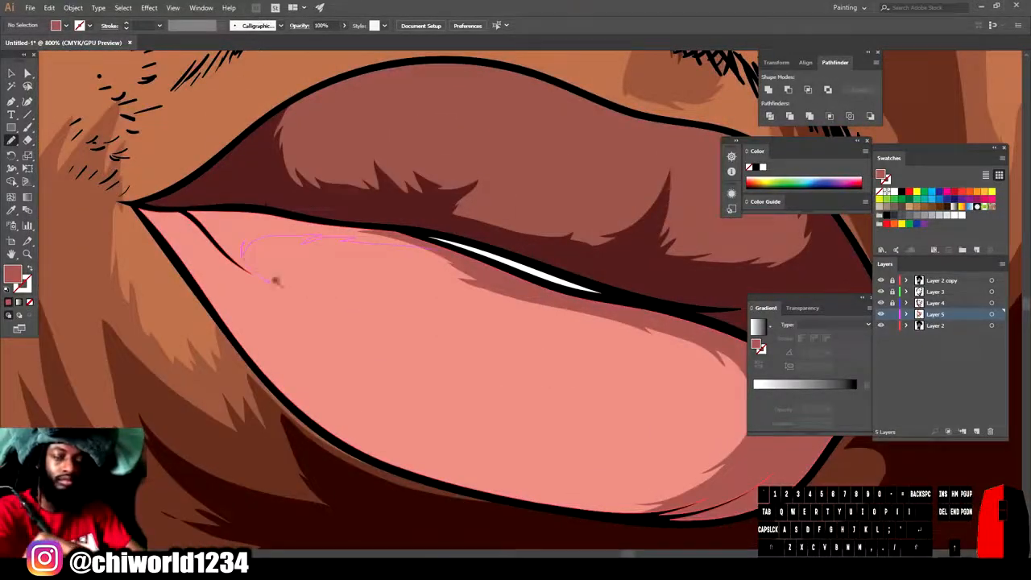
pyautogui.moveTo(441, 484); pyautogui.dragTo(254, 348)
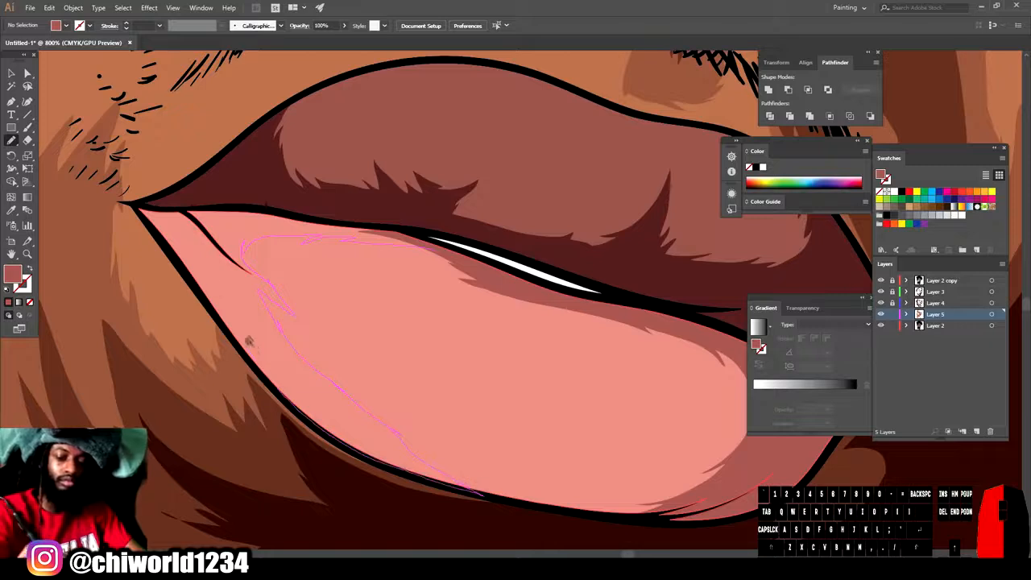
pyautogui.moveTo(264, 207); pyautogui.dragTo(390, 233)
# Step: Fill the gaps along the outline at the lower lip's near corner and add small shadow tufts beside the crease
pyautogui.moveTo(274, 384); pyautogui.dragTo(195, 287)
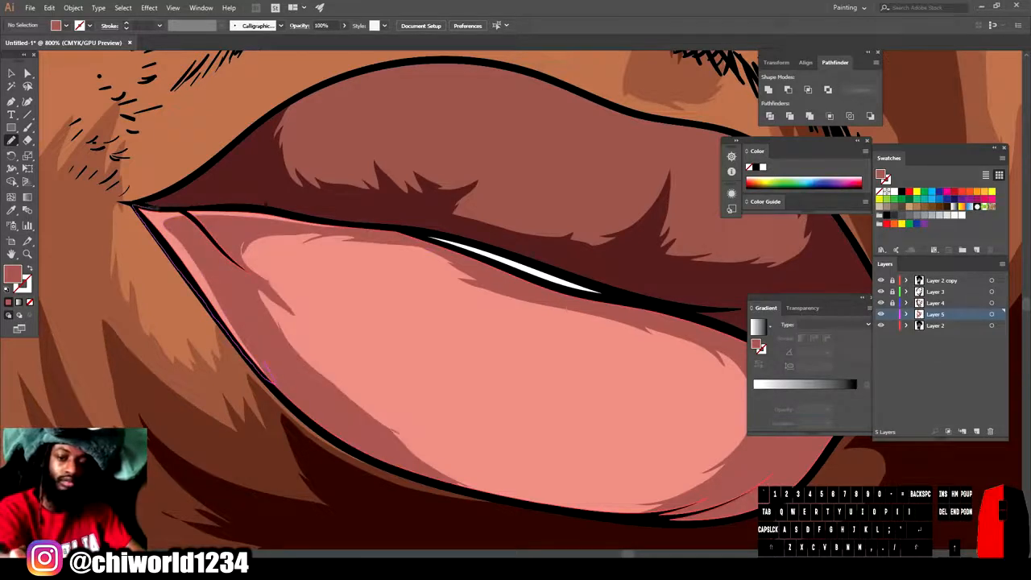
pyautogui.moveTo(266, 369); pyautogui.dragTo(266, 368)
pyautogui.moveTo(242, 269); pyautogui.dragTo(268, 278)
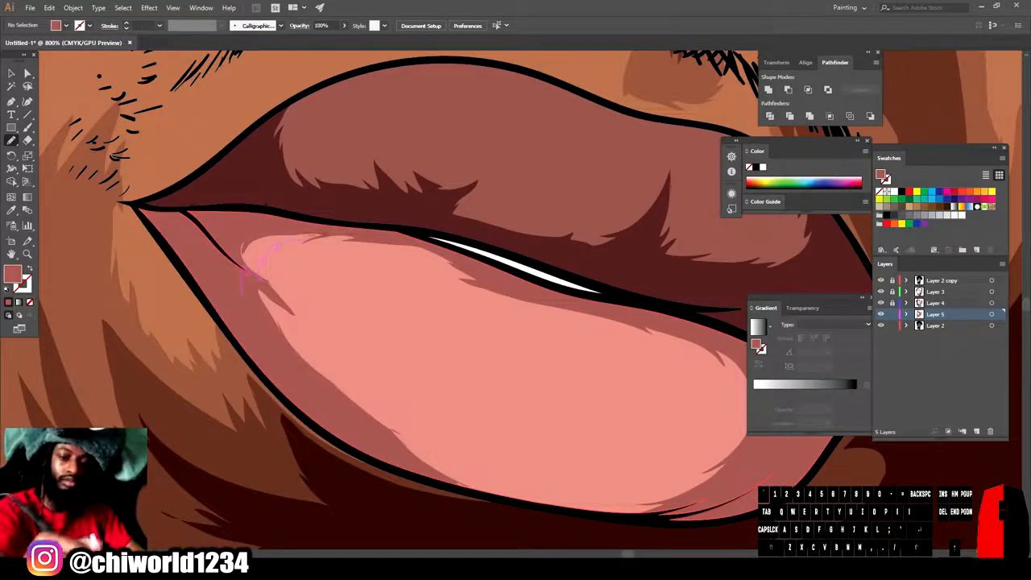
pyautogui.moveTo(290, 239); pyautogui.dragTo(399, 239)
# Step: Add a small pointed shadow crease running down from the middle of the lower lip's upper edge
pyautogui.hotkey('ctrl', '-')
pyautogui.hotkey('ctrl', '-')
pyautogui.hotkey('ctrl', '-')
pyautogui.hotkey('ctrl', '-')
pyautogui.hotkey('ctrl', '-')
pyautogui.hotkey('ctrl', '-')
pyautogui.hotkey('ctrl', '=')
pyautogui.hotkey('ctrl', '=')
pyautogui.hotkey('ctrl', '=')
pyautogui.hotkey('ctrl', '=')
pyautogui.hotkey('ctrl', '=')
pyautogui.moveTo(506, 386)
pyautogui.mouseDown()
pyautogui.moveTo(409, 396)
pyautogui.moveTo(475, 409)
pyautogui.mouseUp()
pyautogui.scroll(1, 403, 338)
pyautogui.moveTo(378, 292); pyautogui.dragTo(382, 297)
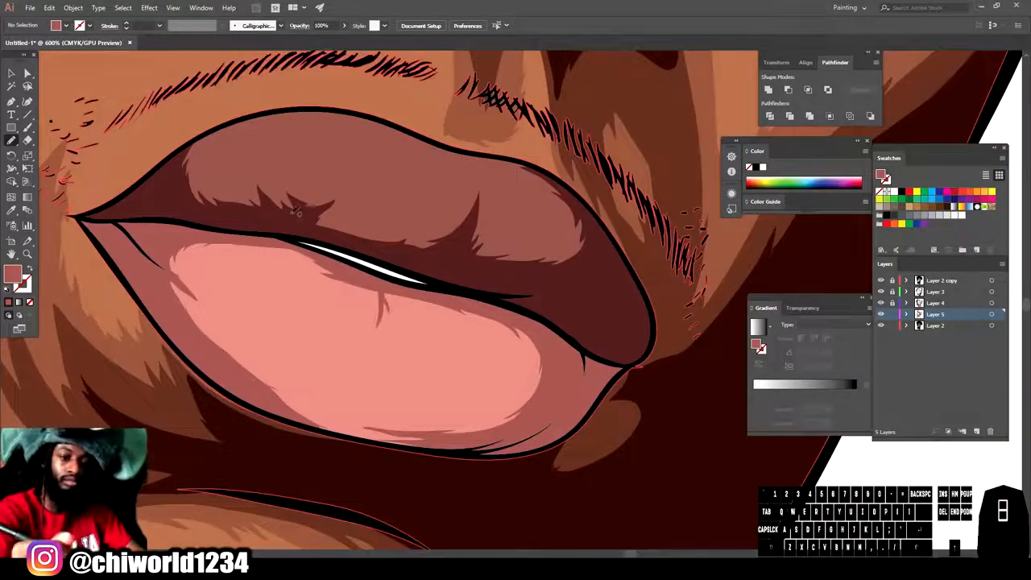
# Step: Examine the shaded lips against the rest of the face
pyautogui.hotkey('ctrl', '-')
pyautogui.hotkey('ctrl', '-')
pyautogui.hotkey('ctrl', '-')
pyautogui.hotkey('ctrl', '-')
pyautogui.hotkey('ctrl', '-')
pyautogui.hotkey('ctrl', '-')
pyautogui.hotkey('ctrl', '=')
pyautogui.hotkey('ctrl', '=')
pyautogui.hotkey('ctrl', '=')
pyautogui.hotkey('ctrl', '=')
pyautogui.hotkey('ctrl', '=')
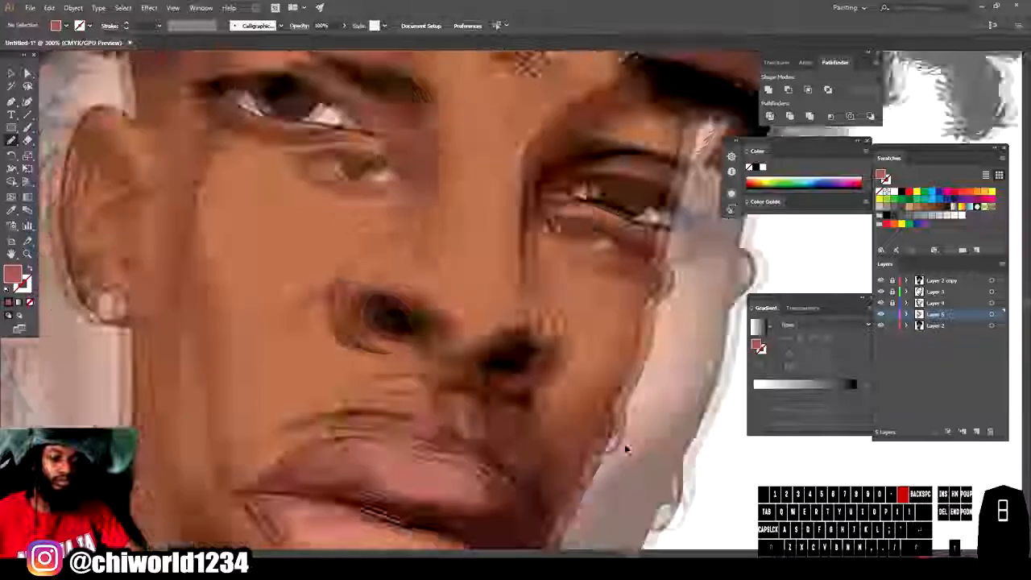
pyautogui.hotkey('ctrl', '=')
# Step: Select all unlocked artwork, start Recolor Artwork and set the number of colors to All
pyautogui.press('v')
pyautogui.click(503, 396)
pyautogui.click(813, 229)
pyautogui.hotkey('ctrl', '-')
pyautogui.hotkey('ctrl', '-')
pyautogui.hotkey('ctrl', '-')
pyautogui.hotkey('ctrl', '-')
pyautogui.hotkey('ctrl', '-')
pyautogui.hotkey('ctrl', 'a')
pyautogui.hotkey('ctrl', '=')
pyautogui.hotkey('ctrl', '=')
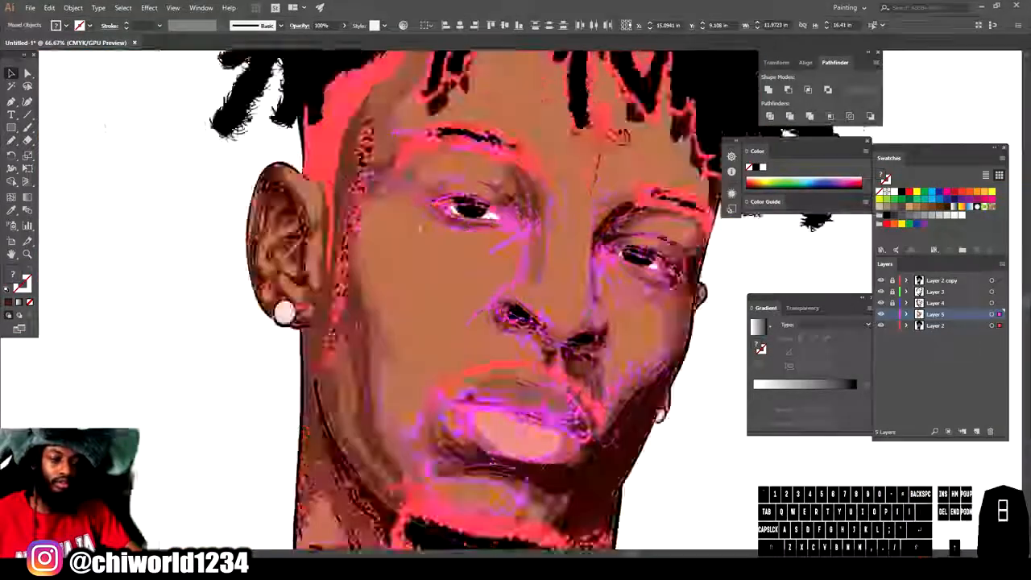
pyautogui.hotkey('ctrl', '=')
pyautogui.click(49, 7)
pyautogui.moveTo(138, 203)
pyautogui.click(265, 196)
pyautogui.click(883, 219)
pyautogui.click(869, 242)
# Step: Adjust the saturation and brightness of the muted-red lip shadow in the recolor settings and apply the recoloring
pyautogui.scroll(-3, 822, 316)
pyautogui.click(802, 281)
pyautogui.moveTo(774, 419); pyautogui.dragTo(765, 420)
pyautogui.moveTo(764, 401); pyautogui.dragTo(751, 417)
pyautogui.click(782, 251)
pyautogui.click(785, 308)
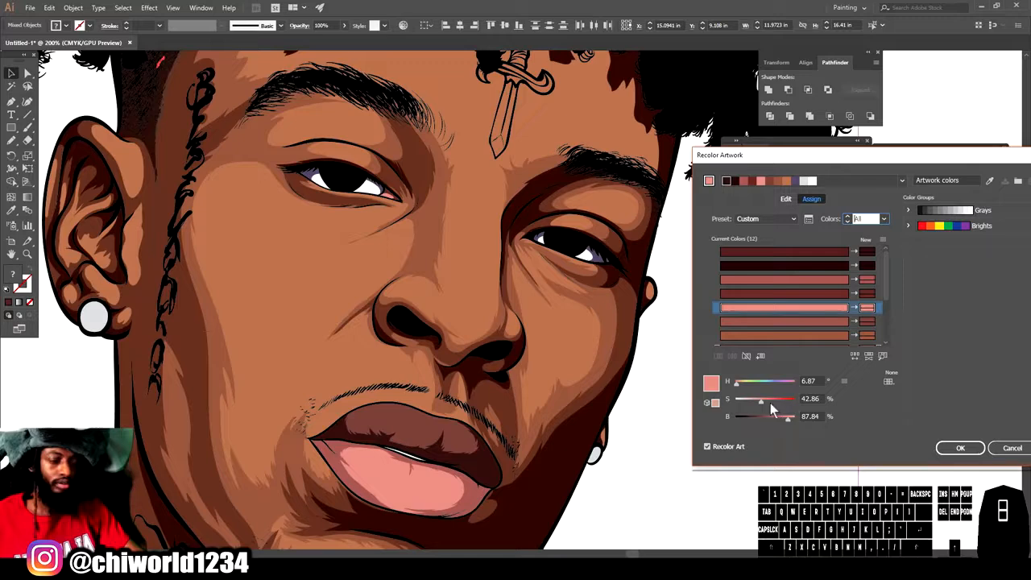
pyautogui.click(764, 404)
pyautogui.click(819, 282)
pyautogui.moveTo(766, 403); pyautogui.dragTo(762, 403)
pyautogui.click(767, 419)
pyautogui.click(766, 401)
pyautogui.click(763, 417)
pyautogui.click(763, 417)
pyautogui.click(961, 448)
# Step: Deselect the artwork, lock Layer 5 and Layer 2, and add a new layer between them
pyautogui.click(725, 454)
pyautogui.hotkey('ctrl', '-')
pyautogui.hotkey('ctrl', '-')
pyautogui.hotkey('ctrl', '-')
pyautogui.scroll(2, 689, 395)
pyautogui.hotkey('ctrl', '=')
pyautogui.scroll(-3, 698, 363)
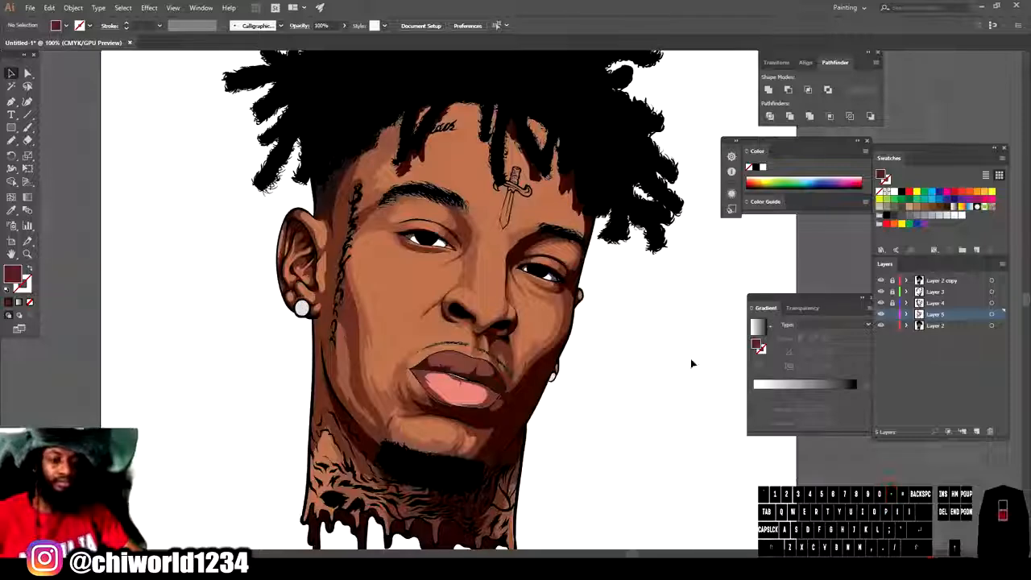
pyautogui.click(892, 314)
pyautogui.click(892, 325)
pyautogui.click(976, 433)
pyautogui.moveTo(951, 320); pyautogui.dragTo(946, 332)
# Step: Sample the face's base skin tone and lighten the fill to a brighter orange for highlights
pyautogui.hotkey('ctrl', '-')
pyautogui.hscroll(2, 629, 327)
pyautogui.hotkey('ctrl', '+')
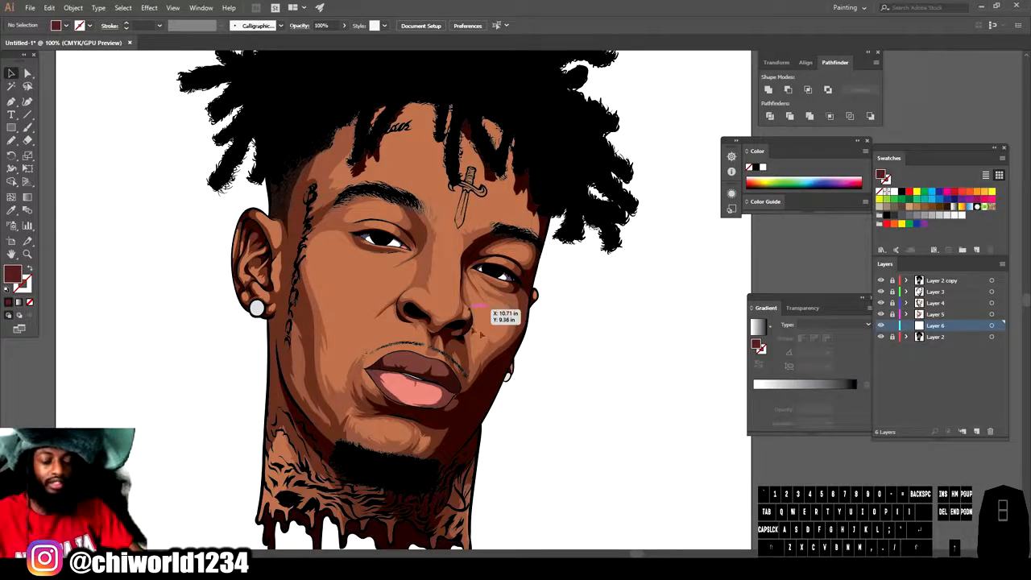
pyautogui.hotkey('ctrl', '-')
pyautogui.hotkey('ctrl', '=')
pyautogui.hotkey('ctrl', '=')
pyautogui.hotkey('ctrl', '=')
pyautogui.hotkey('ctrl', '=')
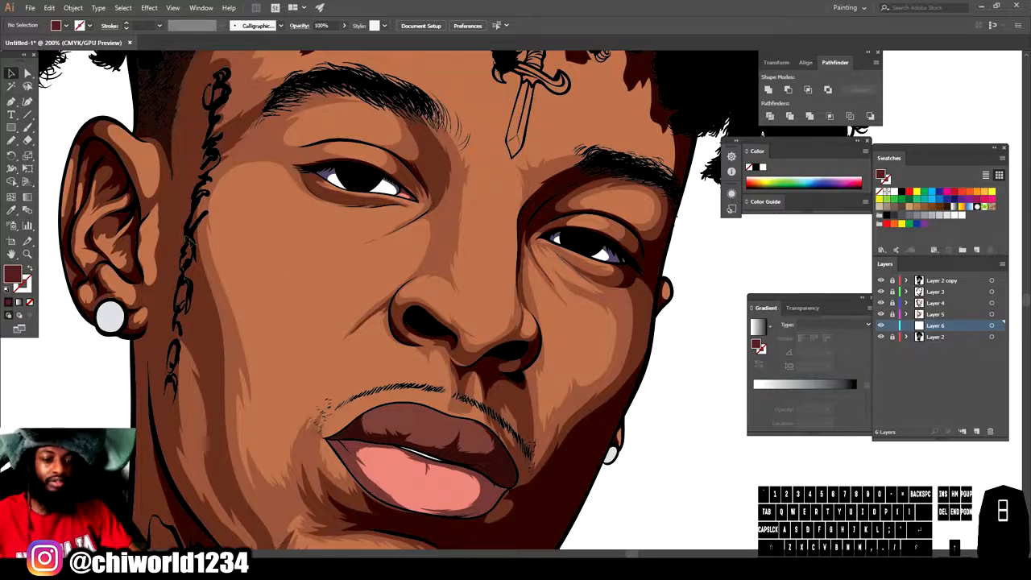
pyautogui.click(11, 210)
pyautogui.click(185, 239)
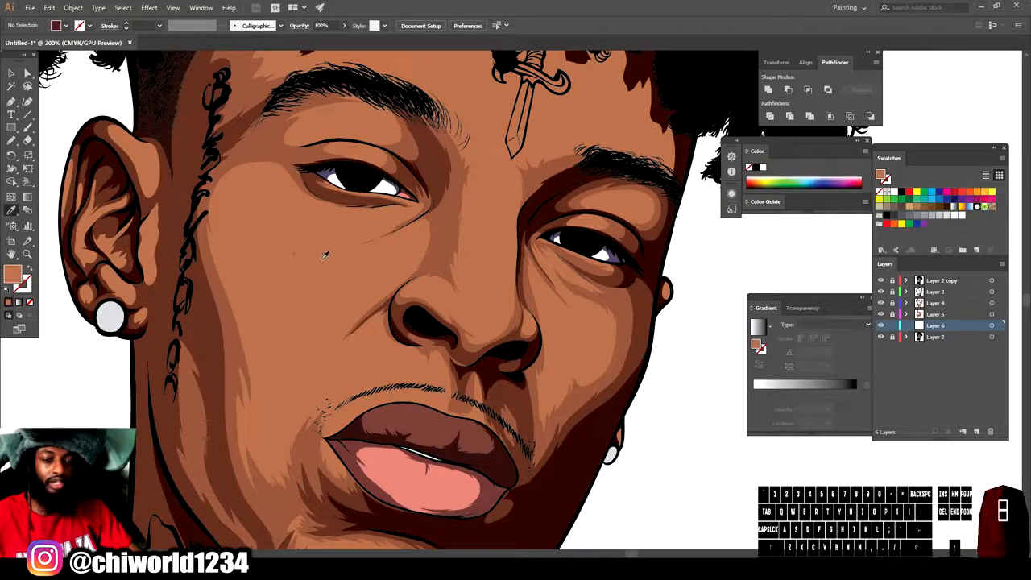
pyautogui.click(16, 286)
pyautogui.doubleClick(16, 286)
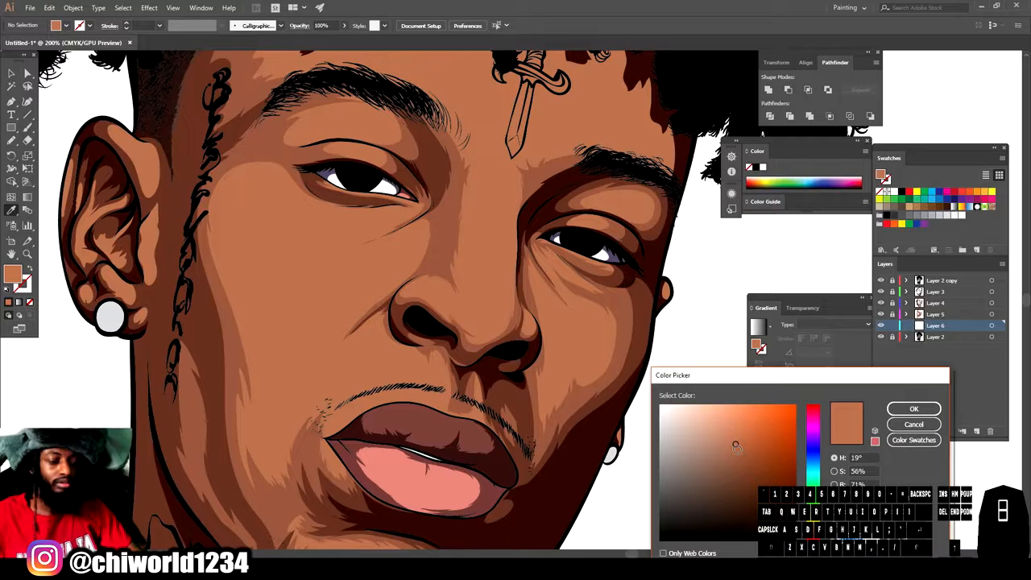
pyautogui.moveTo(730, 430); pyautogui.dragTo(731, 426)
pyautogui.click(919, 410)
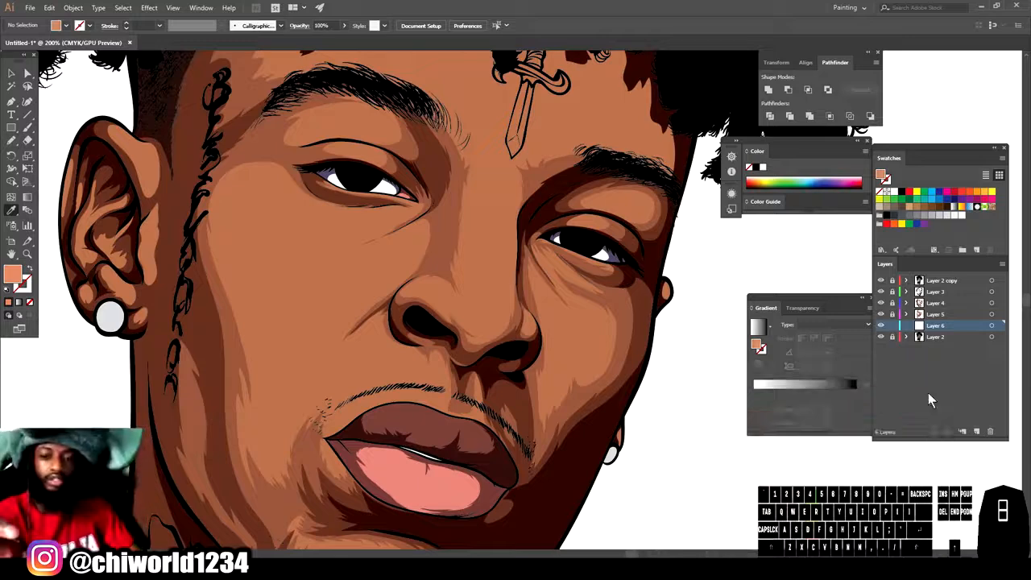
# Step: Draw a light-orange highlight with a jagged lower edge on the near nose wing, above the nostril, using the Pencil
pyautogui.click(12, 142)
pyautogui.moveTo(447, 331)
pyautogui.mouseDown()
pyautogui.moveTo(477, 300)
pyautogui.moveTo(439, 326)
pyautogui.mouseUp()
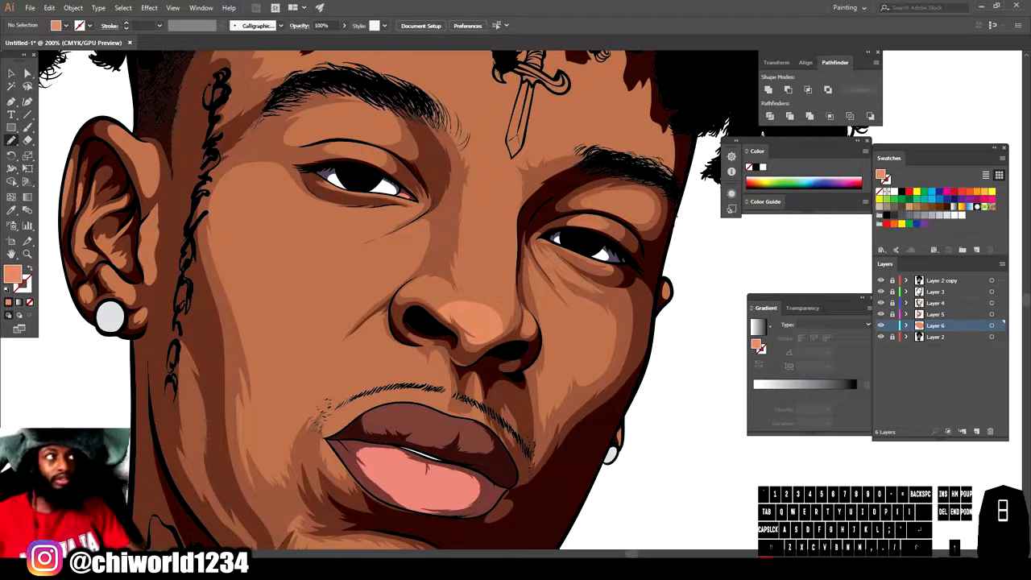
pyautogui.hotkey('ctrl', 'z')
pyautogui.scroll(-4, 637, 467)
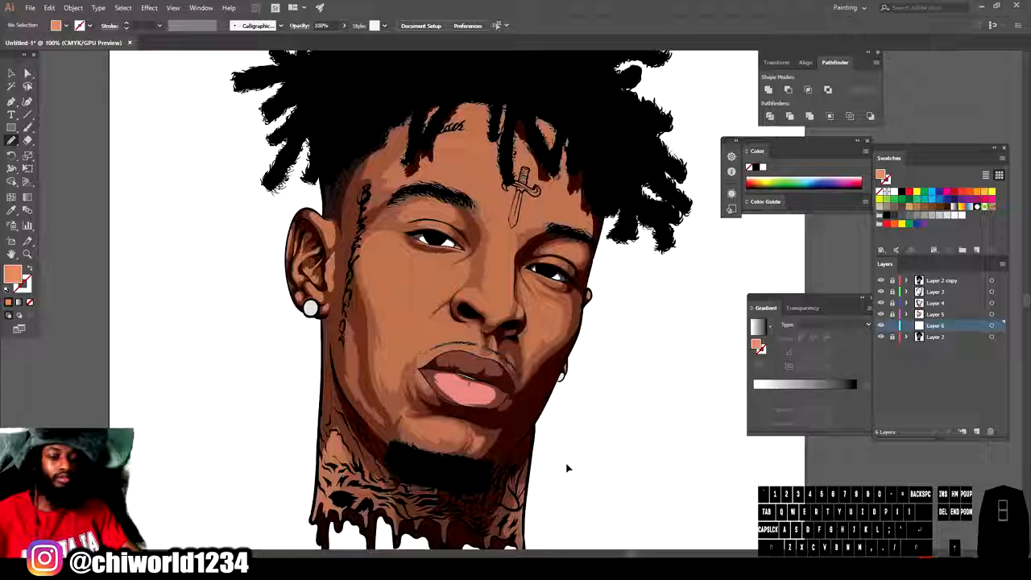
pyautogui.scroll(6, 567, 465)
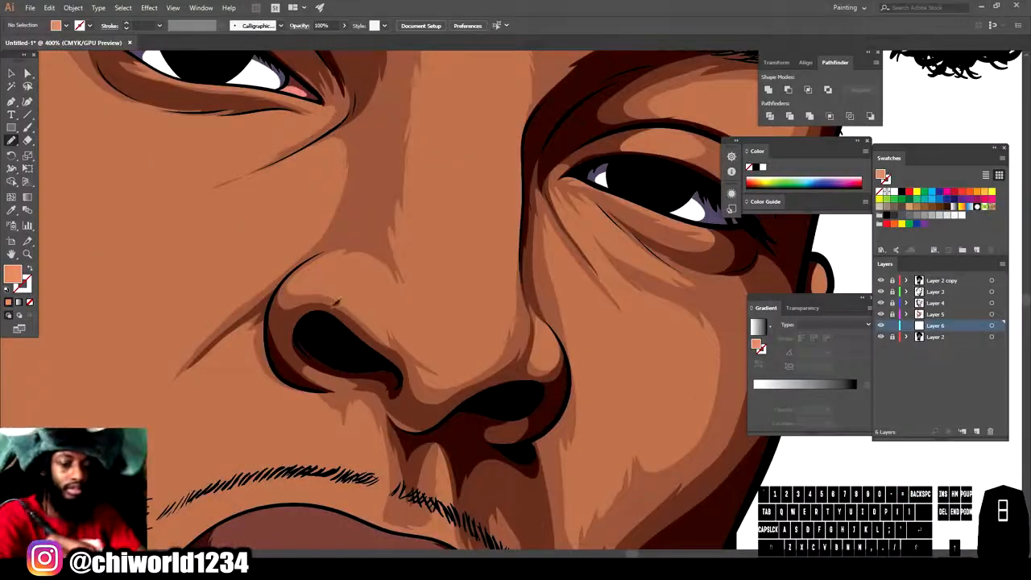
pyautogui.moveTo(351, 298); pyautogui.dragTo(360, 302)
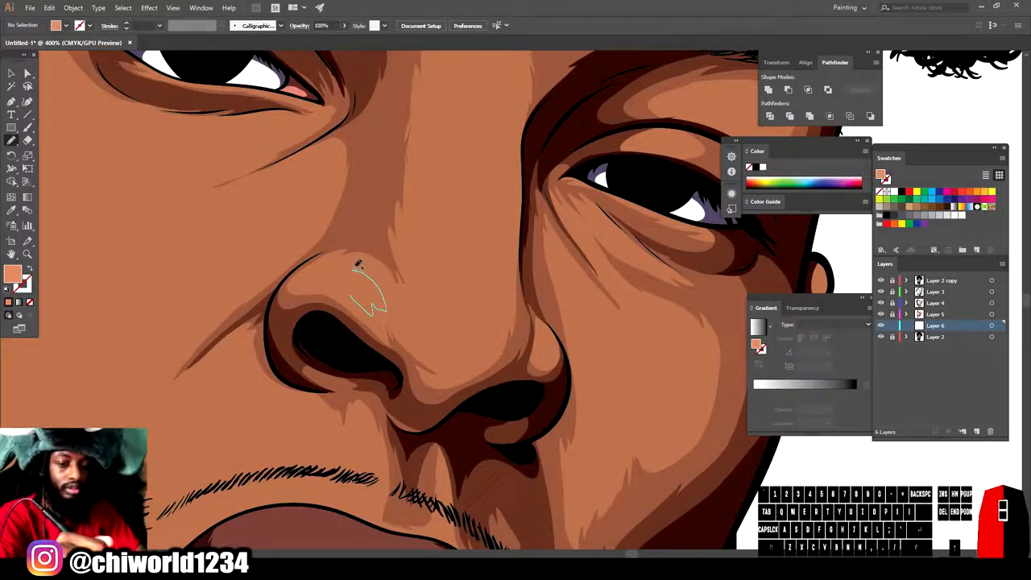
pyautogui.moveTo(328, 275); pyautogui.dragTo(352, 298)
# Step: Draw a long ragged highlight down the bridge of the nose from between the brows to the tip
pyautogui.scroll(2, 348, 424)
pyautogui.moveTo(419, 390)
pyautogui.mouseDown()
pyautogui.moveTo(448, 438)
pyautogui.moveTo(497, 419)
pyautogui.mouseUp()
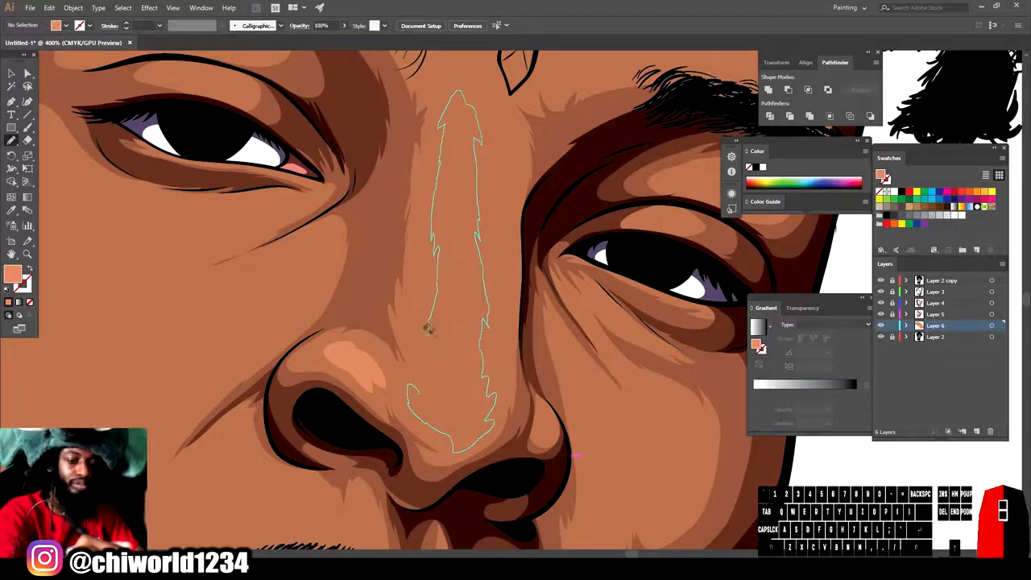
pyautogui.moveTo(429, 328); pyautogui.dragTo(418, 390)
# Step: Draw a jagged light-orange highlight between the near nostril and the upper lip, following the lip's edge to its corner
pyautogui.scroll(-3, 643, 264)
pyautogui.scroll(1, 589, 437)
pyautogui.moveTo(313, 378)
pyautogui.mouseDown()
pyautogui.moveTo(368, 352)
pyautogui.moveTo(402, 315)
pyautogui.mouseUp()
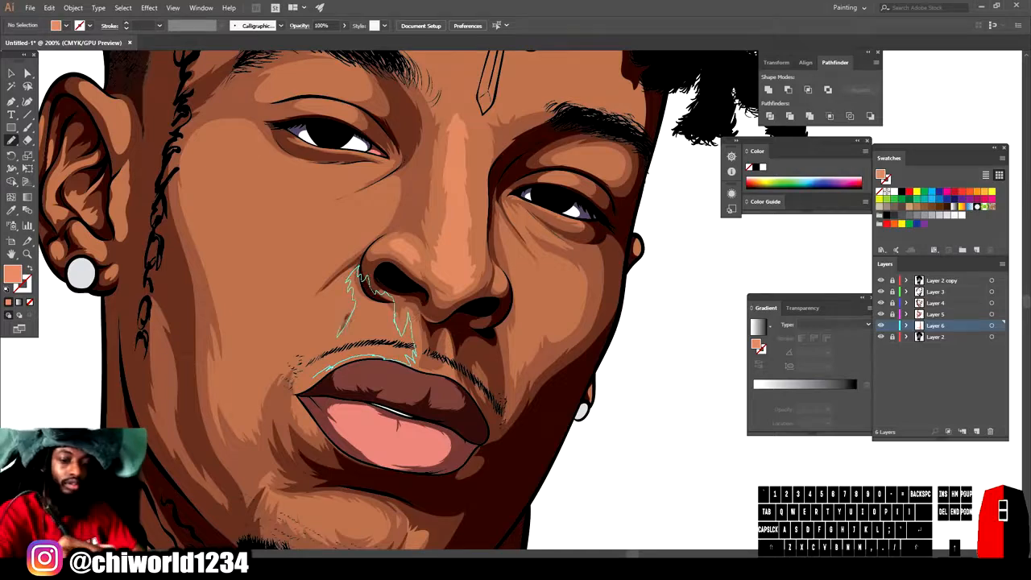
pyautogui.moveTo(303, 370); pyautogui.dragTo(313, 377)
# Step: Draw a large ragged light-orange highlight on the near cheek, from under the eye down beside the nose
pyautogui.scroll(-2, 666, 456)
pyautogui.scroll(2, 622, 419)
pyautogui.scroll(-1, 621, 422)
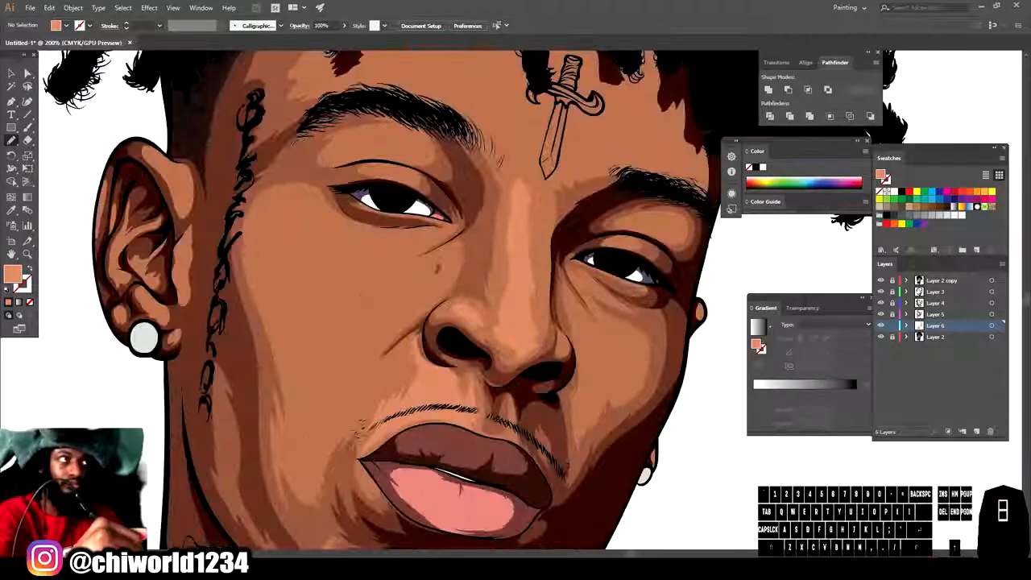
pyautogui.moveTo(421, 298); pyautogui.dragTo(461, 238)
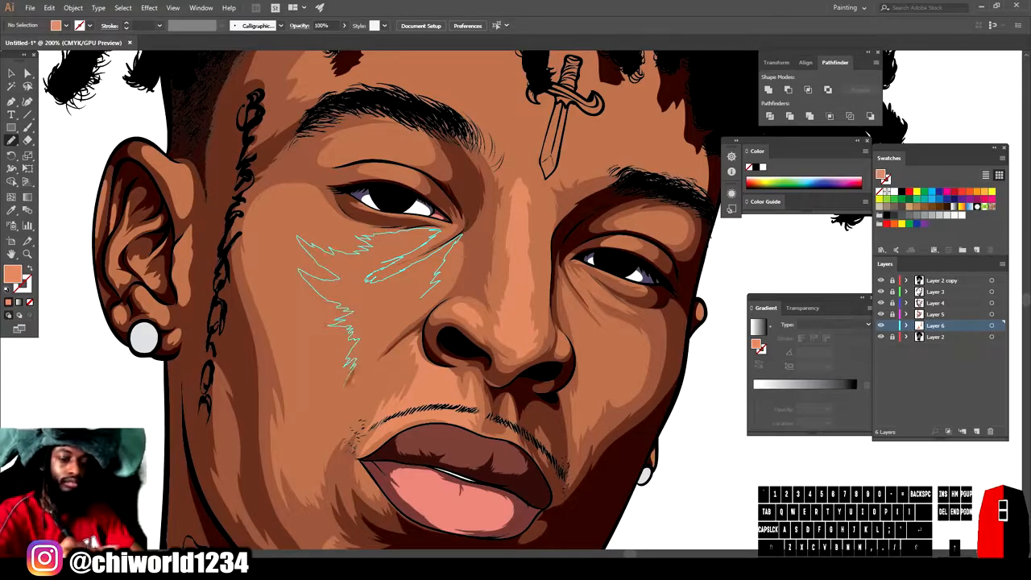
pyautogui.moveTo(402, 327); pyautogui.dragTo(421, 299)
pyautogui.scroll(-4, 591, 481)
pyautogui.scroll(5, 591, 481)
# Step: Draw light-orange highlights on the near eye's upper lid and on the brow bone beneath the eyebrow
pyautogui.moveTo(529, 241)
pyautogui.mouseDown()
pyautogui.moveTo(494, 244)
pyautogui.moveTo(526, 230)
pyautogui.moveTo(479, 252)
pyautogui.moveTo(568, 201)
pyautogui.mouseUp()
pyautogui.hotkey('ctrl', 'shift', 'z')
pyautogui.moveTo(398, 279)
pyautogui.mouseDown()
pyautogui.moveTo(319, 193)
pyautogui.moveTo(345, 214)
pyautogui.mouseUp()
pyautogui.hotkey('ctrl', '-')
pyautogui.hotkey('ctrl', '-')
pyautogui.hotkey('ctrl', '-')
pyautogui.hotkey('ctrl', '-')
pyautogui.hotkey('ctrl', '+')
pyautogui.hotkey('ctrl', '+')
pyautogui.hotkey('ctrl', '+')
pyautogui.hotkey('ctrl', '+')
pyautogui.hotkey('ctrl', '+')
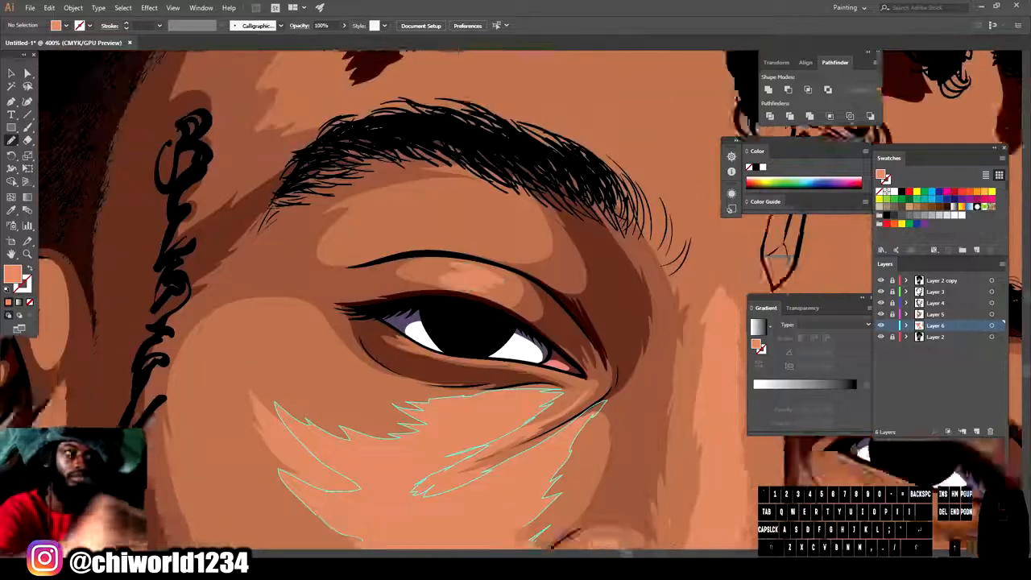
pyautogui.scroll(1, 552, 303)
pyautogui.moveTo(552, 305)
pyautogui.mouseDown()
pyautogui.moveTo(407, 267)
pyautogui.moveTo(388, 248)
pyautogui.moveTo(492, 228)
pyautogui.moveTo(552, 303)
pyautogui.mouseUp()
# Step: Draw ragged light-orange highlights across the forehead above the near eyebrow and between the hair strands
pyautogui.hotkey('ctrl', '-')
pyautogui.hotkey('ctrl', '-')
pyautogui.hotkey('ctrl', '-')
pyautogui.hotkey('ctrl', '-')
pyautogui.hotkey('ctrl', '-')
pyautogui.hscroll(1, 591, 453)
pyautogui.hotkey('ctrl', '+')
pyautogui.hotkey('ctrl', '+')
pyautogui.hotkey('ctrl', '+')
pyautogui.scroll(1, 590, 449)
pyautogui.moveTo(412, 280)
pyautogui.mouseDown()
pyautogui.moveTo(548, 318)
pyautogui.moveTo(522, 122)
pyautogui.moveTo(347, 242)
pyautogui.moveTo(412, 280)
pyautogui.moveTo(495, 270)
pyautogui.moveTo(365, 113)
pyautogui.mouseUp()
pyautogui.hotkey('ctrl', '-')
pyautogui.hotkey('ctrl', '-')
pyautogui.hotkey('ctrl', '-')
pyautogui.hotkey('ctrl', '+')
pyautogui.hotkey('ctrl', '+')
pyautogui.hotkey('ctrl', '+')
pyautogui.moveTo(362, 240); pyautogui.dragTo(415, 291)
# Step: Draw a light-orange highlight across the chin and a thin one along the smile fold beside the near nostril
pyautogui.hotkey('ctrl', '-')
pyautogui.hotkey('ctrl', '-')
pyautogui.hotkey('ctrl', '-')
pyautogui.scroll(-3, 583, 394)
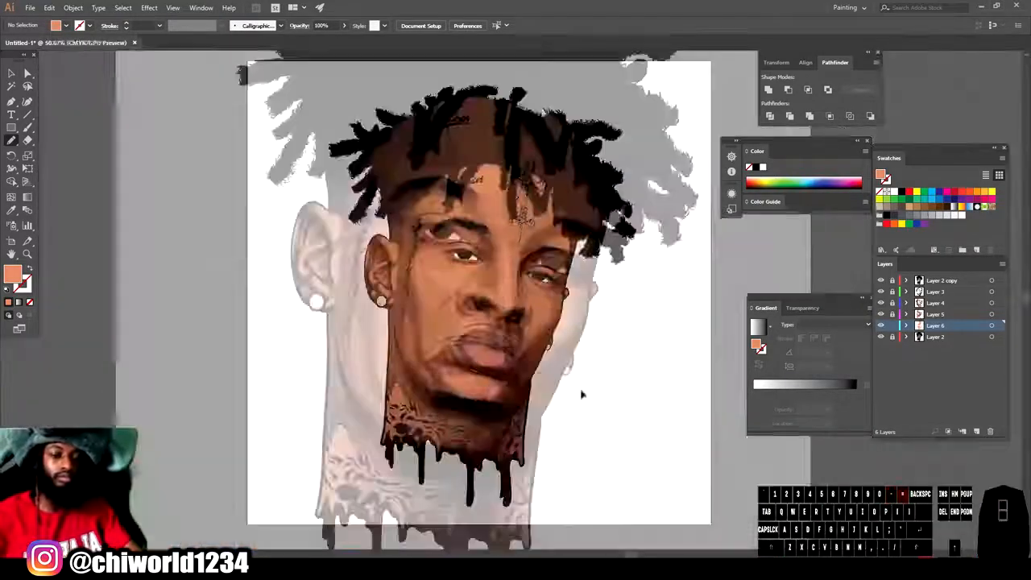
pyautogui.hotkey('ctrl', '+')
pyautogui.hotkey('ctrl', '+')
pyautogui.hotkey('ctrl', '+')
pyautogui.moveTo(352, 450)
pyautogui.mouseDown()
pyautogui.moveTo(431, 457)
pyautogui.moveTo(355, 448)
pyautogui.mouseUp()
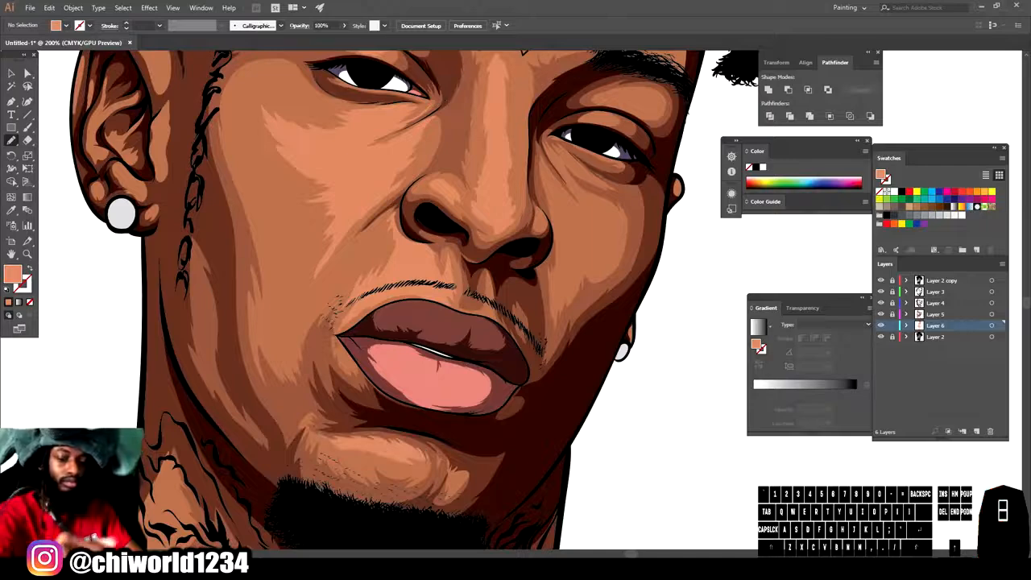
pyautogui.moveTo(397, 190); pyautogui.dragTo(342, 255)
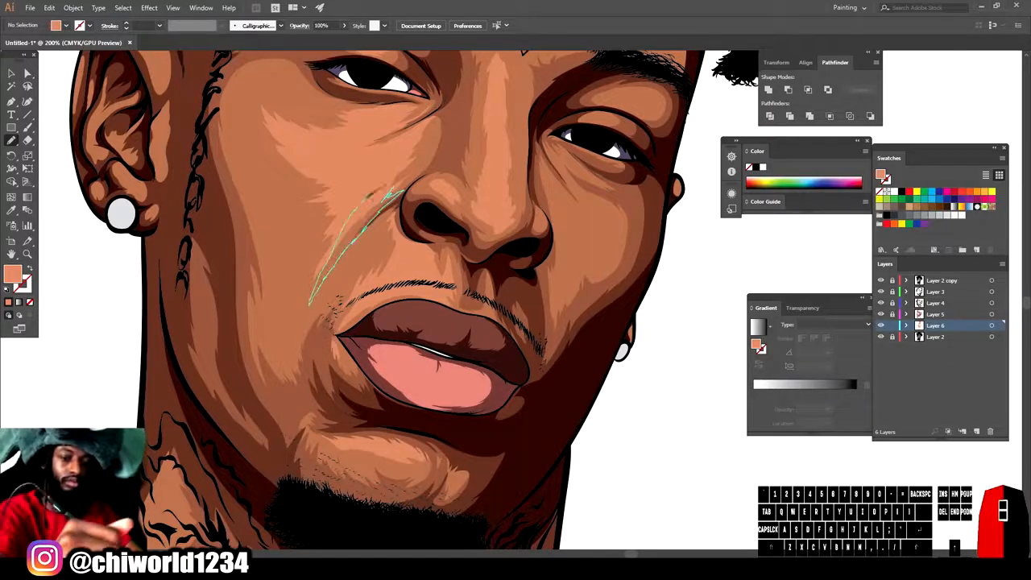
pyautogui.moveTo(371, 196); pyautogui.dragTo(396, 191)
# Step: Draw a narrow jagged light-orange highlight on the far cheek, running down beside the nose
pyautogui.hotkey('ctrl', '-')
pyautogui.scroll(3, 591, 483)
pyautogui.hotkey('ctrl', '+')
pyautogui.scroll(2, 591, 456)
pyautogui.moveTo(475, 394); pyautogui.dragTo(481, 411)
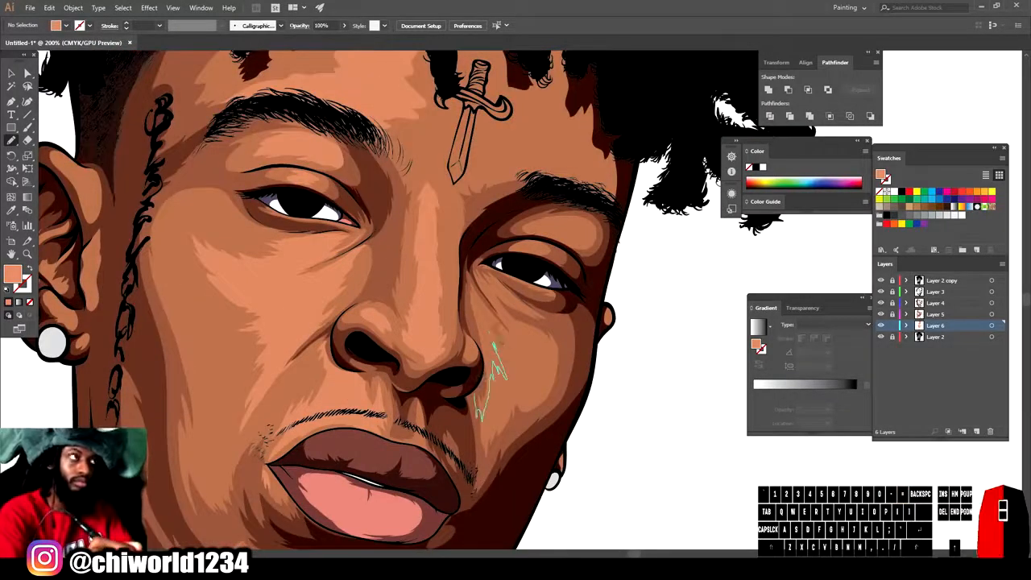
pyautogui.moveTo(481, 312); pyautogui.dragTo(475, 394)
# Step: Draw light-orange highlights under the far eye, on its upper lid, and on the forehead above the far eyebrow
pyautogui.moveTo(488, 284); pyautogui.dragTo(541, 287)
pyautogui.moveTo(524, 236)
pyautogui.mouseDown()
pyautogui.moveTo(555, 226)
pyautogui.moveTo(526, 234)
pyautogui.mouseUp()
pyautogui.moveTo(556, 163)
pyautogui.mouseDown()
pyautogui.moveTo(481, 137)
pyautogui.moveTo(556, 166)
pyautogui.mouseUp()
pyautogui.moveTo(469, 121); pyautogui.dragTo(469, 117)
pyautogui.hotkey('ctrl', '-')
pyautogui.hotkey('ctrl', '-')
pyautogui.hotkey('ctrl', '-')
pyautogui.hotkey('ctrl', '+')
pyautogui.scroll(2, 604, 395)
pyautogui.hotkey('ctrl', '-')
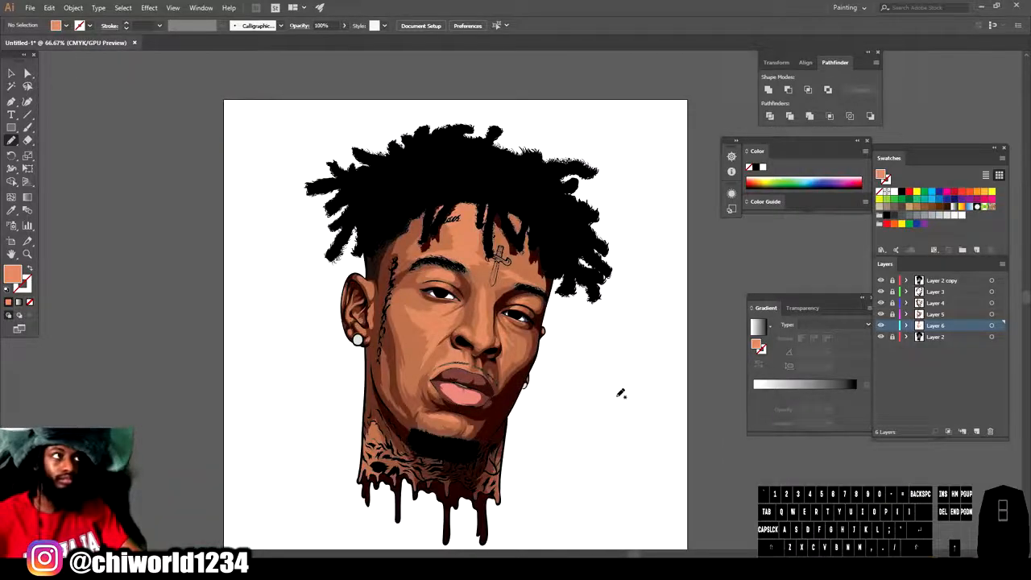
# Step: Add a new layer between Layer 6 and Layer 2 for the brightest highlights
pyautogui.hotkey('ctrl', '+')
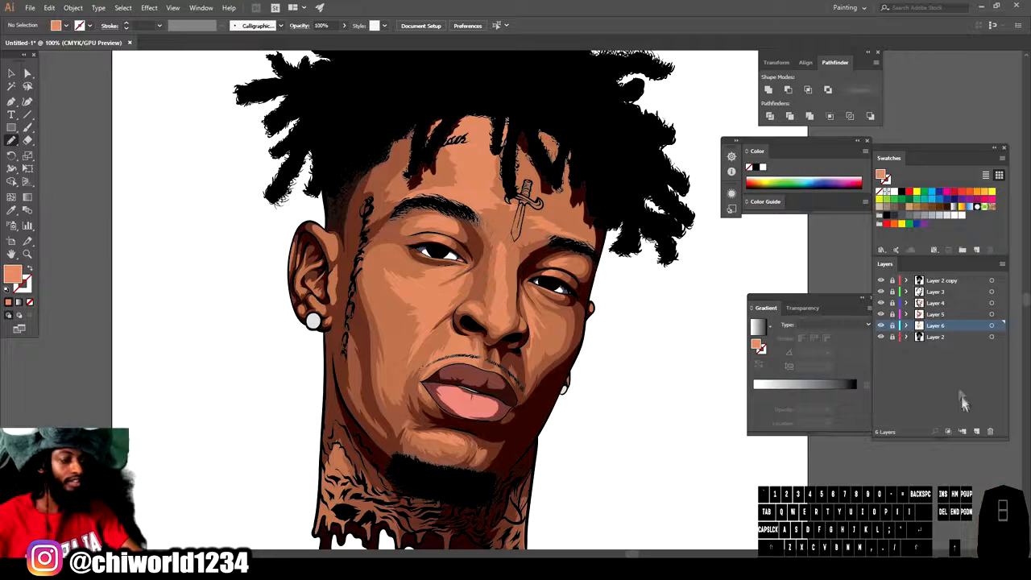
pyautogui.click(975, 432)
pyautogui.moveTo(937, 337); pyautogui.dragTo(938, 344)
pyautogui.hotkey('ctrl', '-')
pyautogui.hotkey('ctrl', '-')
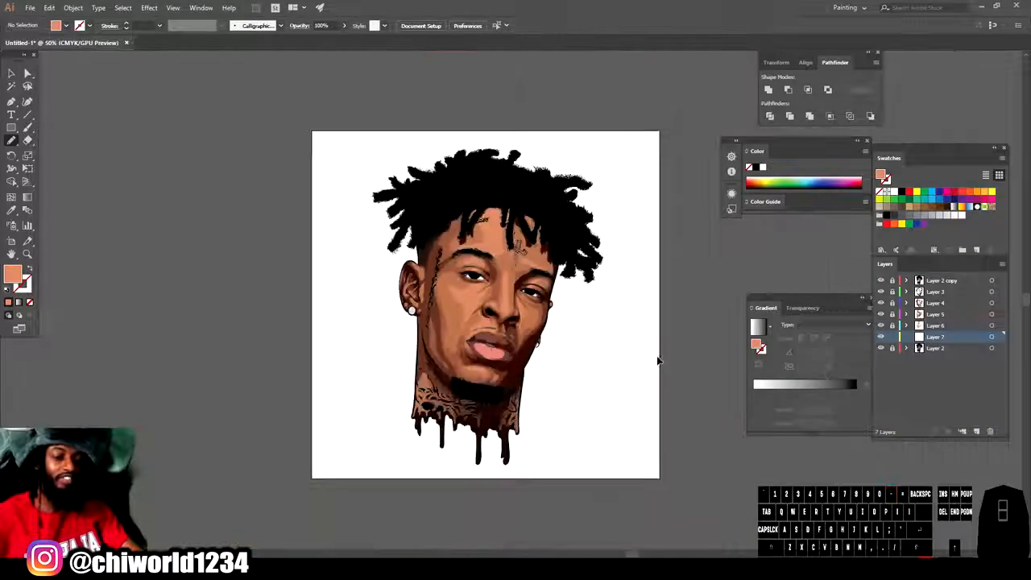
# Step: Set the fill to a light peach (H 16°, S 43%, B 100%) based on the sampled cheek highlight, and move Layer 7 above Layer 6
pyautogui.hotkey('ctrl', '+')
pyautogui.hotkey('ctrl', '+')
pyautogui.hotkey('ctrl', '+')
pyautogui.hotkey('ctrl', '+')
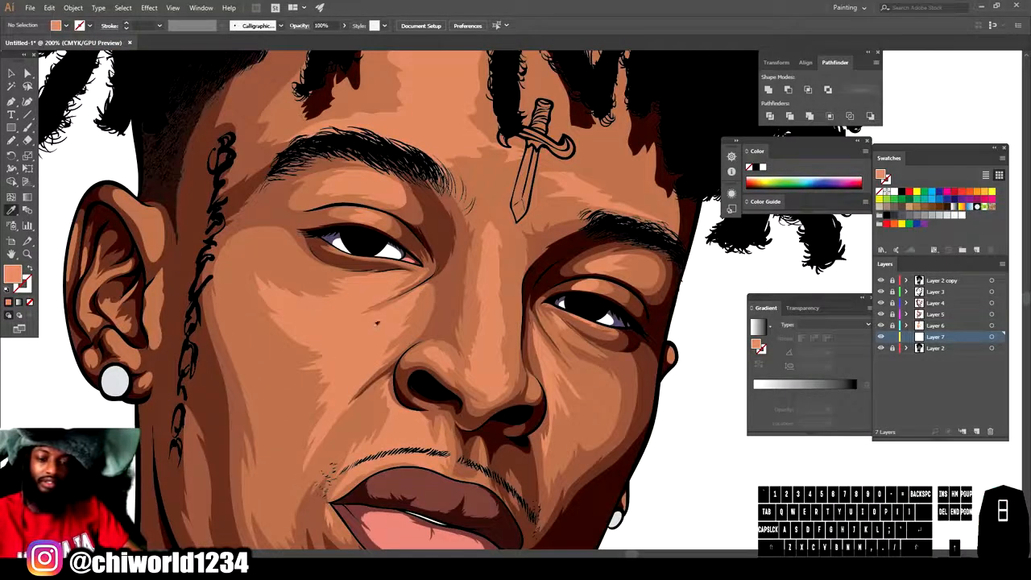
pyautogui.click(362, 339)
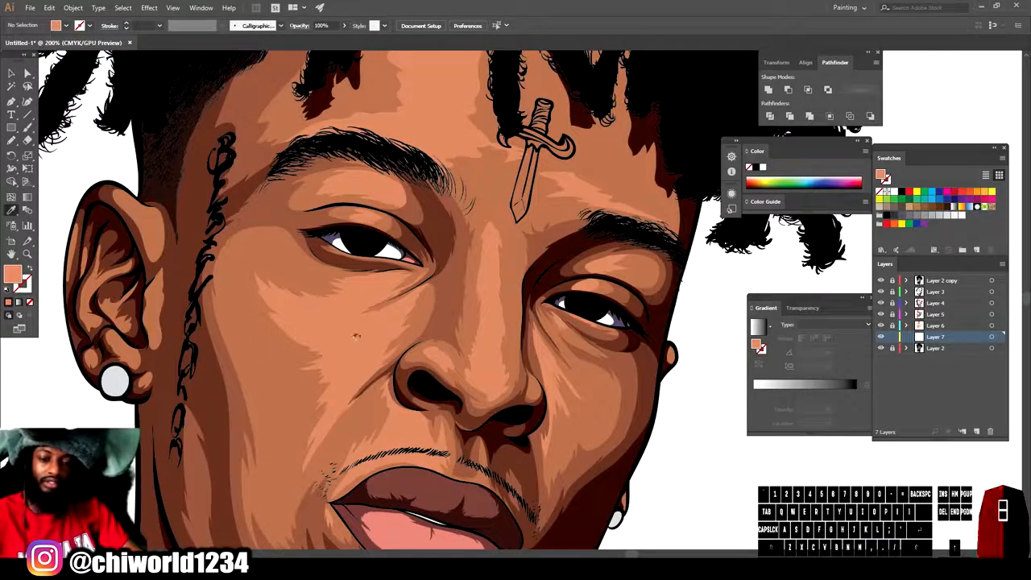
pyautogui.doubleClick(11, 276)
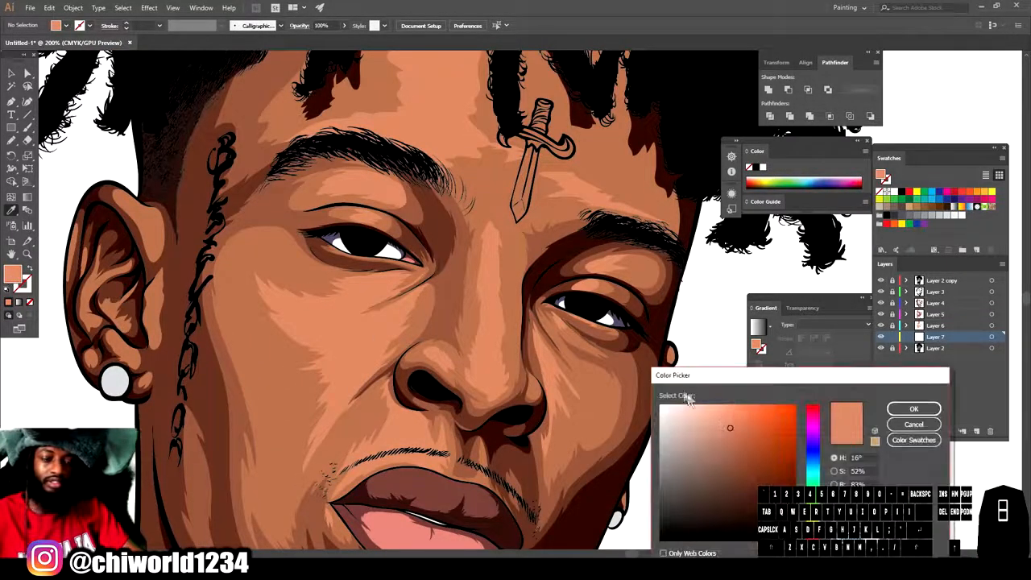
pyautogui.moveTo(724, 426); pyautogui.dragTo(720, 407)
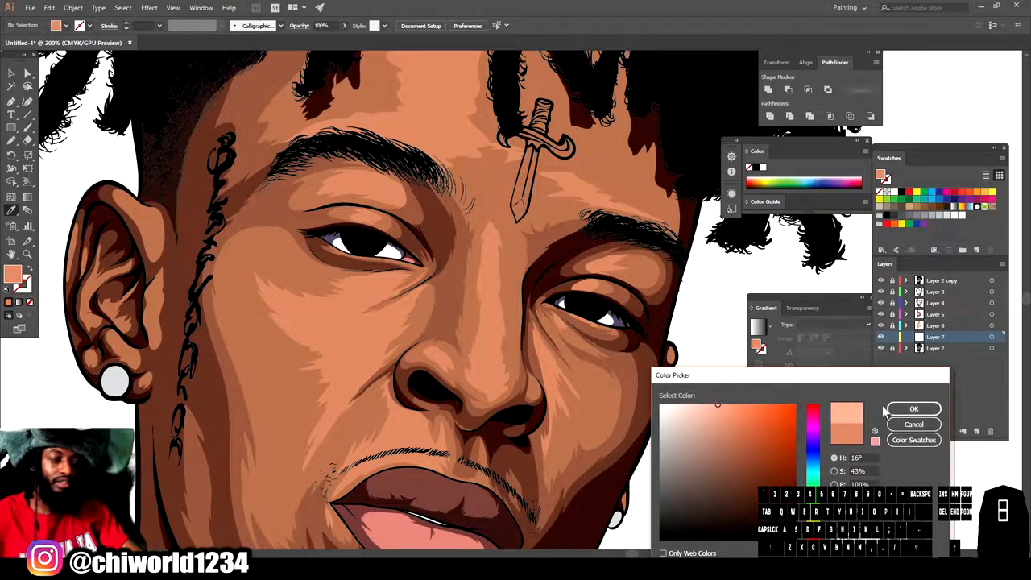
pyautogui.click(913, 410)
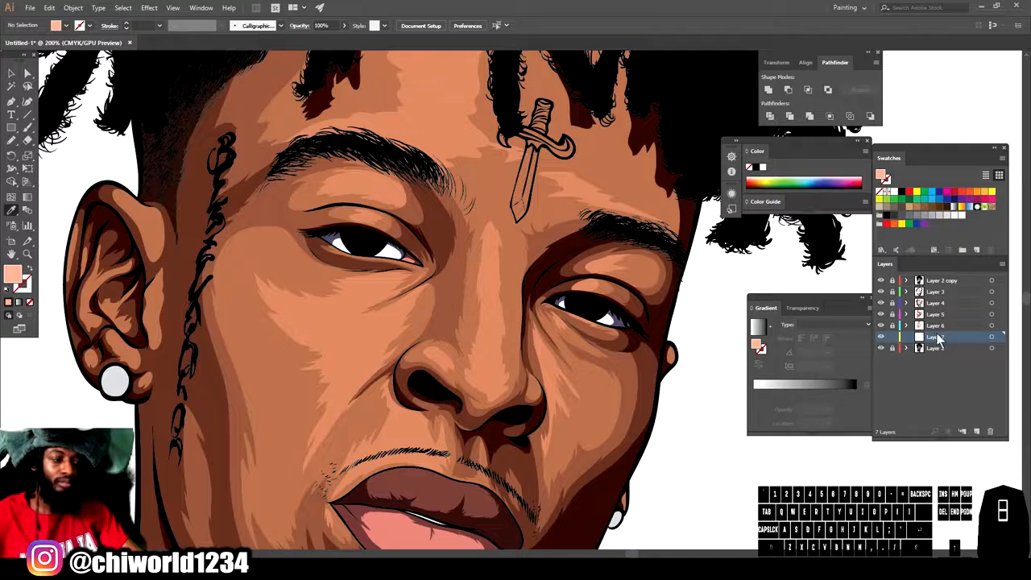
pyautogui.moveTo(937, 339); pyautogui.dragTo(937, 326)
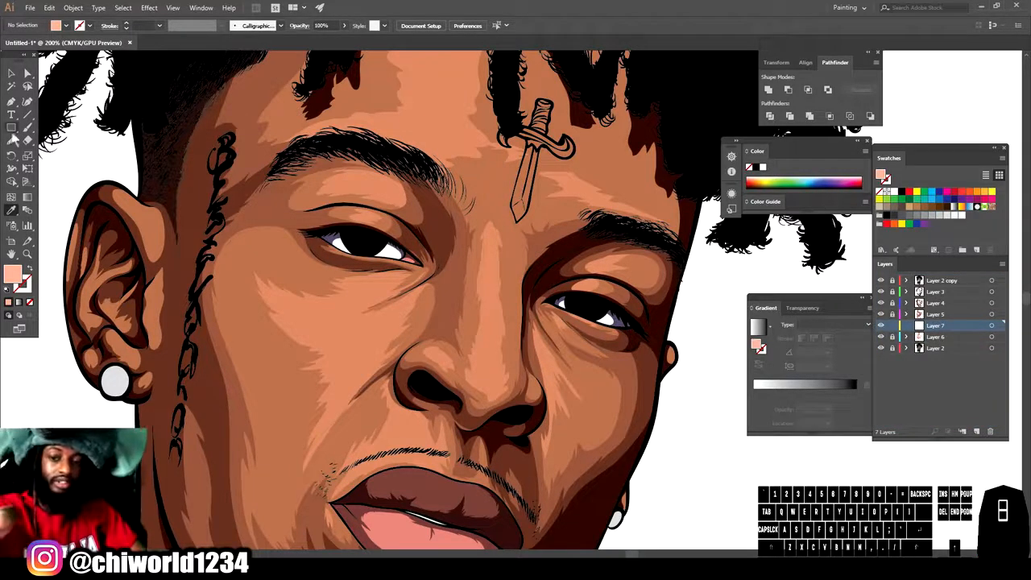
# Step: Draw jagged peach highlights on the nose tip and down the nose bridge with the Pencil tool
pyautogui.click(13, 140)
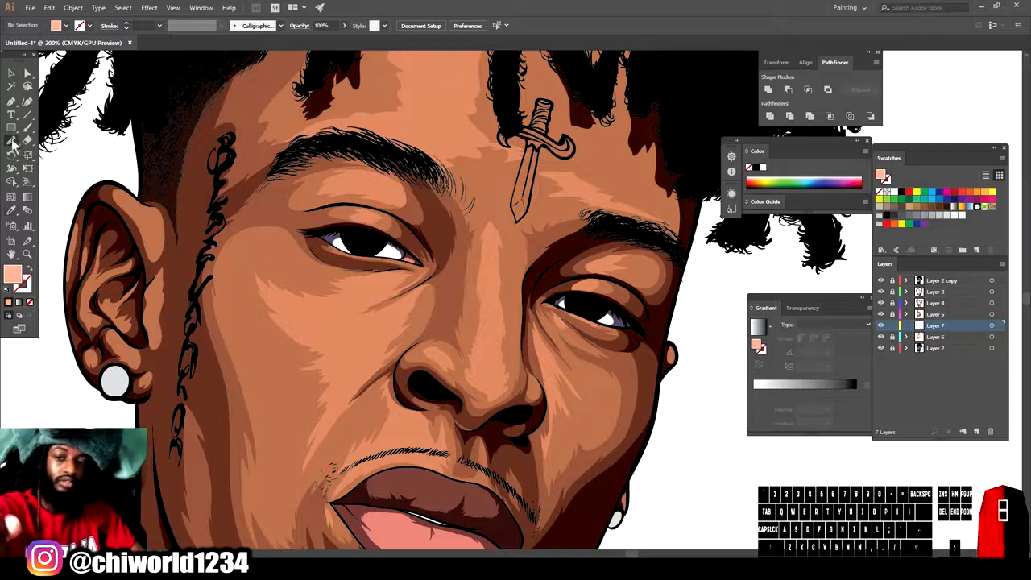
pyautogui.moveTo(488, 321); pyautogui.dragTo(485, 238)
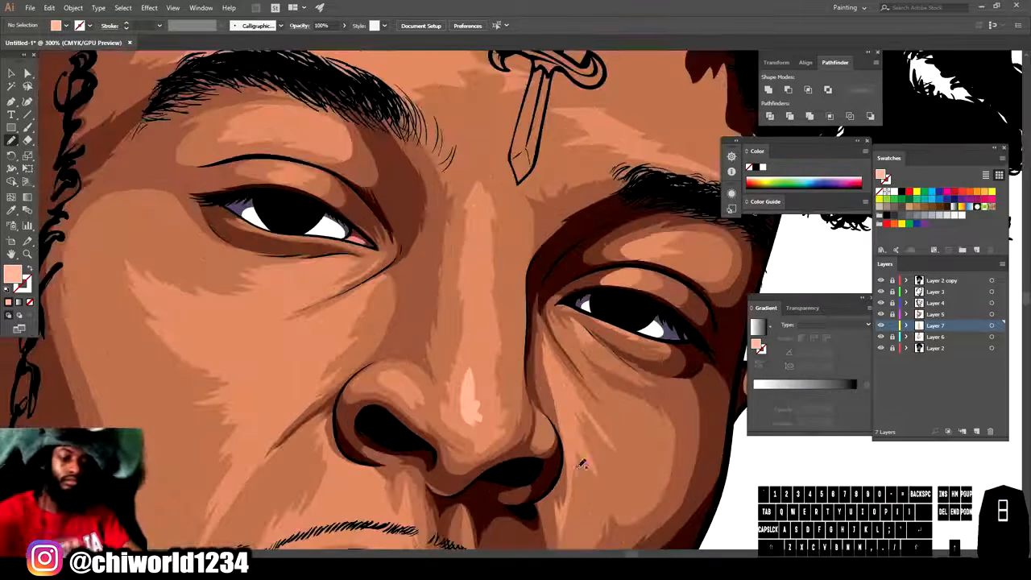
pyautogui.moveTo(483, 364)
pyautogui.mouseDown()
pyautogui.moveTo(465, 415)
pyautogui.moveTo(474, 371)
pyautogui.mouseUp()
pyautogui.click(484, 322)
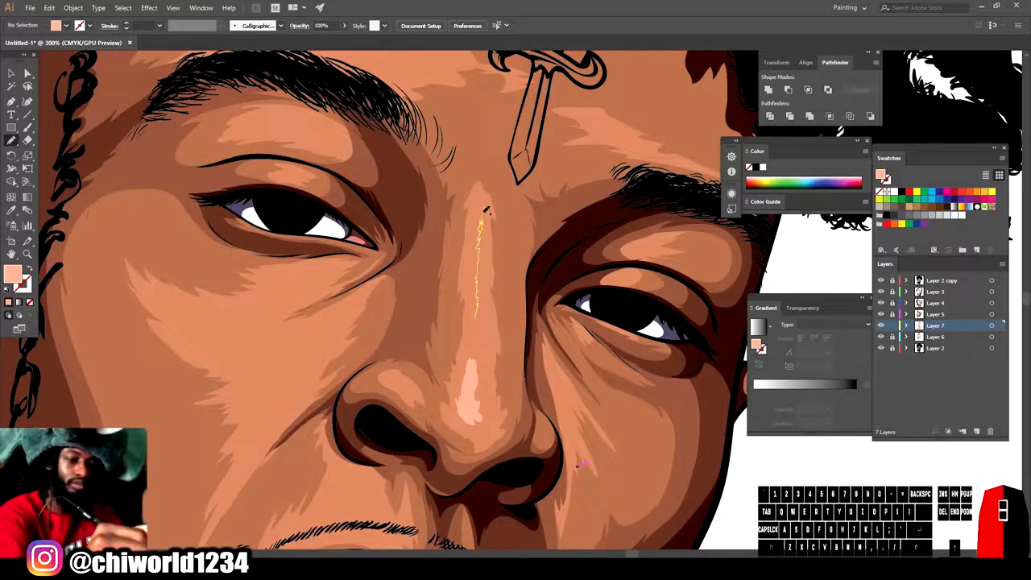
pyautogui.moveTo(475, 256)
pyautogui.mouseDown()
pyautogui.moveTo(475, 242)
pyautogui.moveTo(473, 330)
pyautogui.mouseUp()
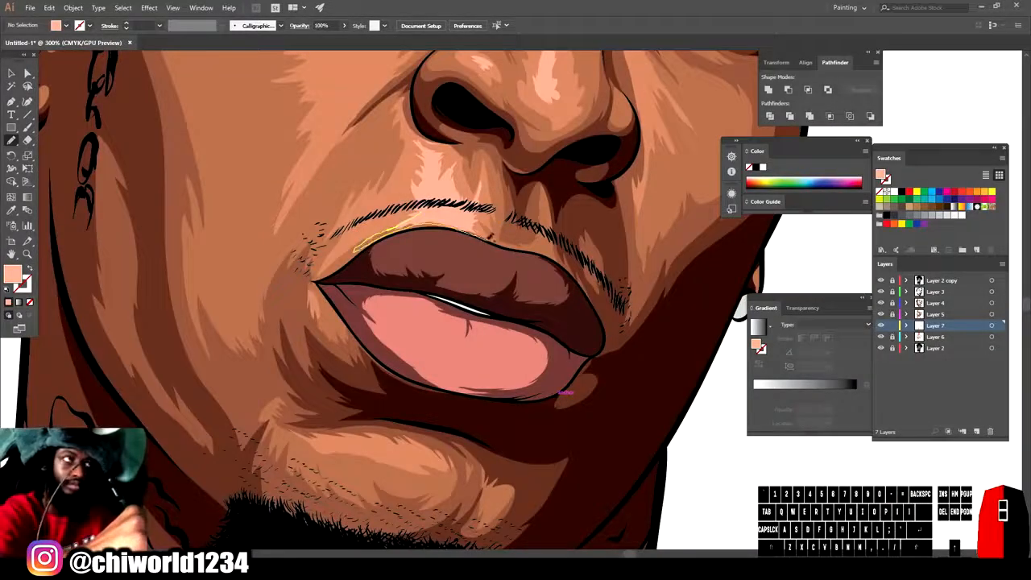
# Step: Draw thin peach highlights along the skin above the upper lip and on the chin
pyautogui.moveTo(427, 225)
pyautogui.mouseDown()
pyautogui.moveTo(523, 249)
pyautogui.moveTo(548, 228)
pyautogui.moveTo(540, 209)
pyautogui.mouseUp()
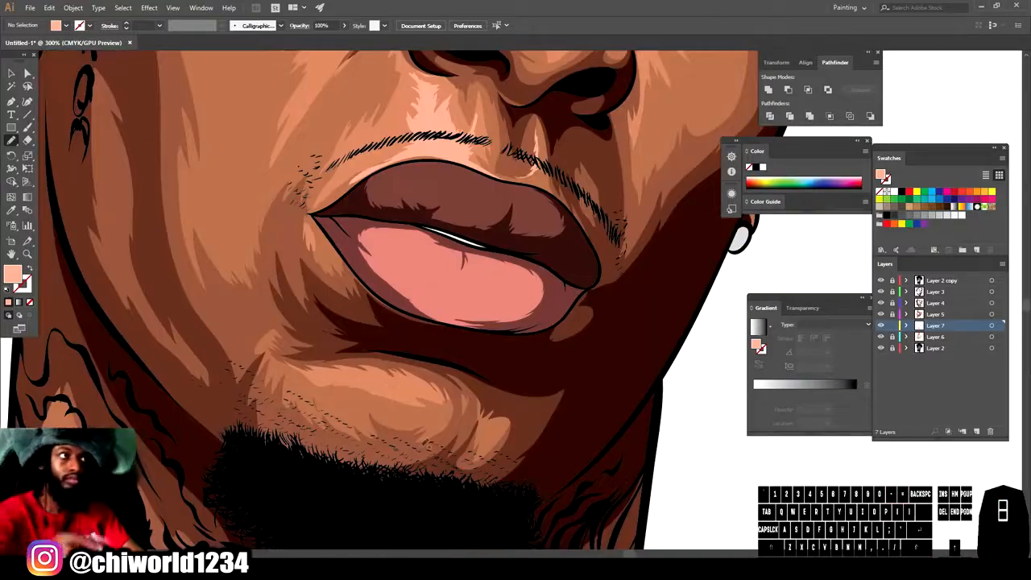
pyautogui.moveTo(332, 360); pyautogui.dragTo(403, 383)
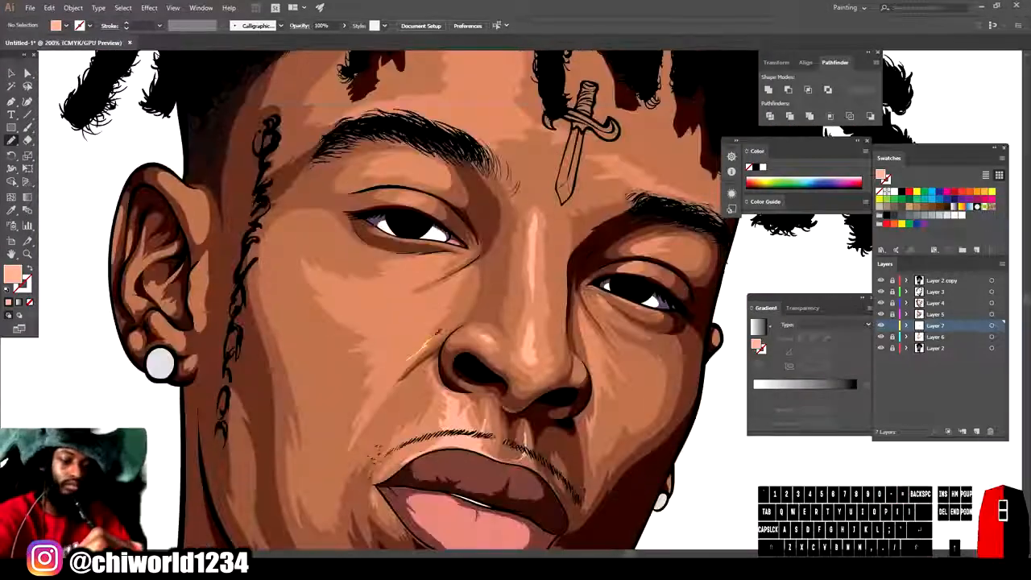
# Step: Draw jagged peach highlights on the near cheek beside the nose and under the inner corner of the near eye
pyautogui.moveTo(439, 330); pyautogui.dragTo(460, 282)
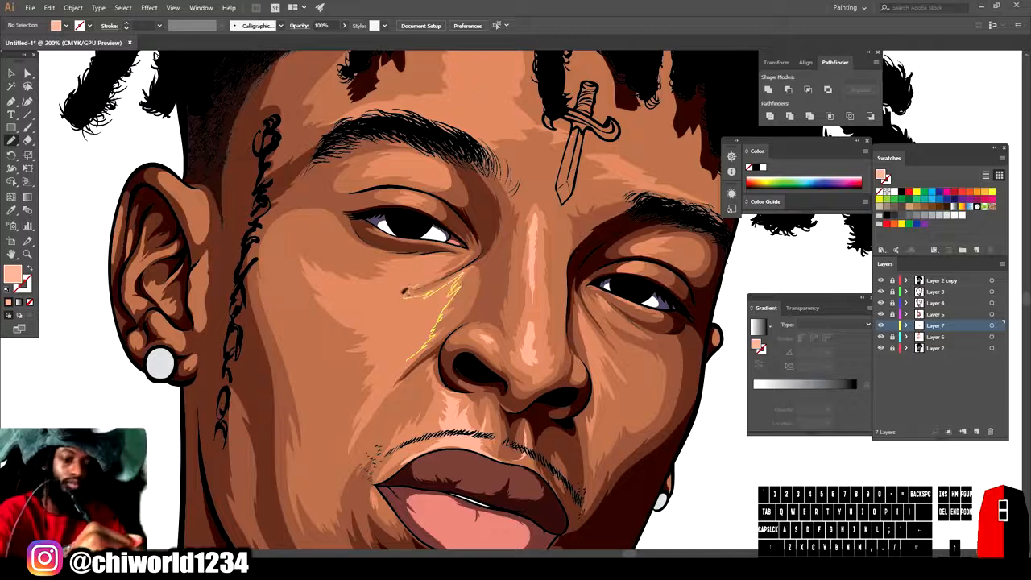
pyautogui.moveTo(459, 282); pyautogui.dragTo(463, 273)
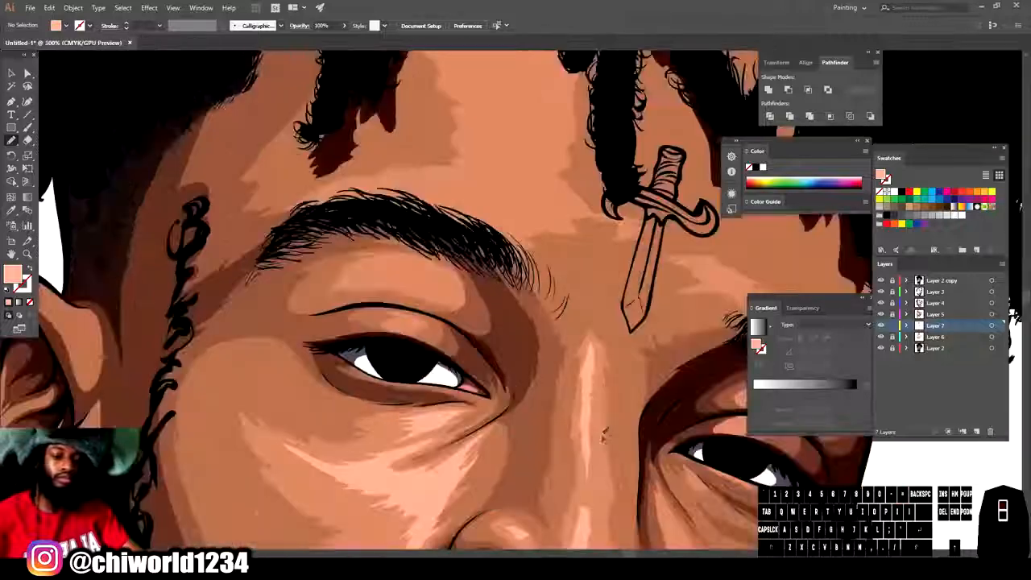
pyautogui.scroll(-1, 606, 433)
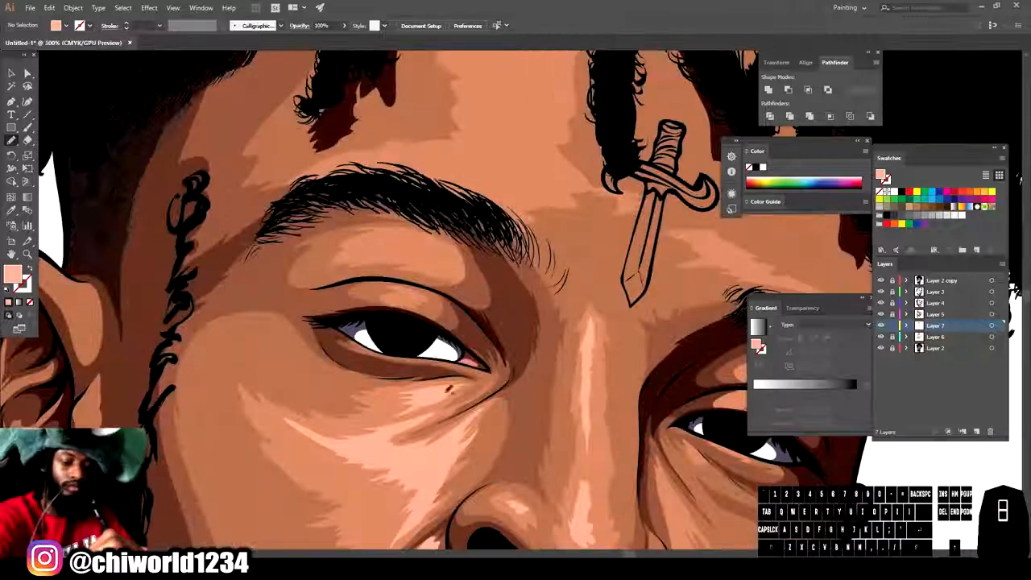
pyautogui.moveTo(452, 390); pyautogui.dragTo(501, 372)
pyautogui.moveTo(436, 374); pyautogui.dragTo(458, 391)
pyautogui.moveTo(468, 371)
pyautogui.mouseDown()
pyautogui.moveTo(510, 374)
pyautogui.moveTo(471, 375)
pyautogui.moveTo(500, 374)
pyautogui.mouseUp()
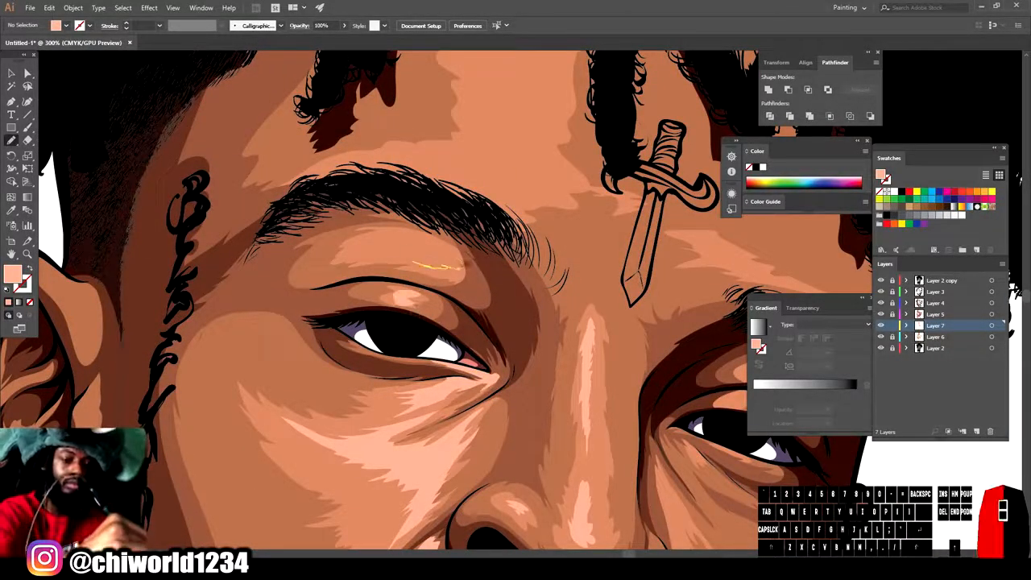
# Step: Draw a ragged peach highlight on the forehead just above the near eyebrow
pyautogui.hotkey('ctrl', '-')
pyautogui.hotkey('ctrl', '-')
pyautogui.hotkey('ctrl', '-')
pyautogui.hotkey('ctrl', '-')
pyautogui.hotkey('ctrl', '+')
pyautogui.hotkey('ctrl', '+')
pyautogui.hotkey('ctrl', '+')
pyautogui.hotkey('ctrl', '+')
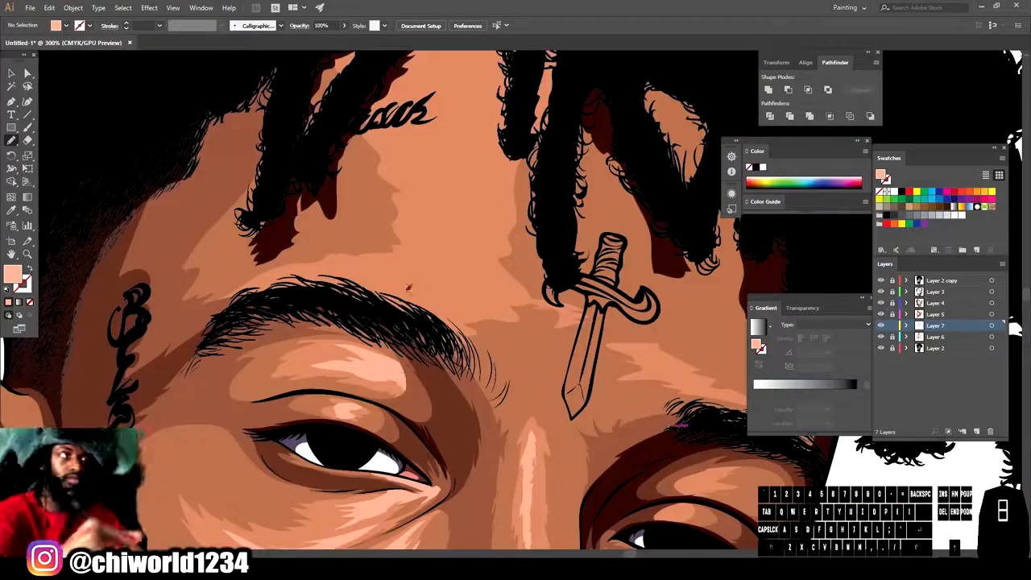
pyautogui.moveTo(377, 293)
pyautogui.mouseDown()
pyautogui.moveTo(440, 292)
pyautogui.moveTo(480, 252)
pyautogui.moveTo(516, 81)
pyautogui.moveTo(439, 137)
pyautogui.moveTo(419, 262)
pyautogui.moveTo(406, 267)
pyautogui.mouseUp()
# Step: Draw a peach highlight on the upper centre of the forehead, at the hairline around the lettering tattoo
pyautogui.hotkey('ctrl', '-')
pyautogui.hotkey('ctrl', '-')
pyautogui.hotkey('ctrl', '-')
pyautogui.hotkey('ctrl', '-')
pyautogui.hotkey('ctrl', '+')
pyautogui.hotkey('ctrl', '+')
pyautogui.moveTo(422, 180); pyautogui.dragTo(474, 167)
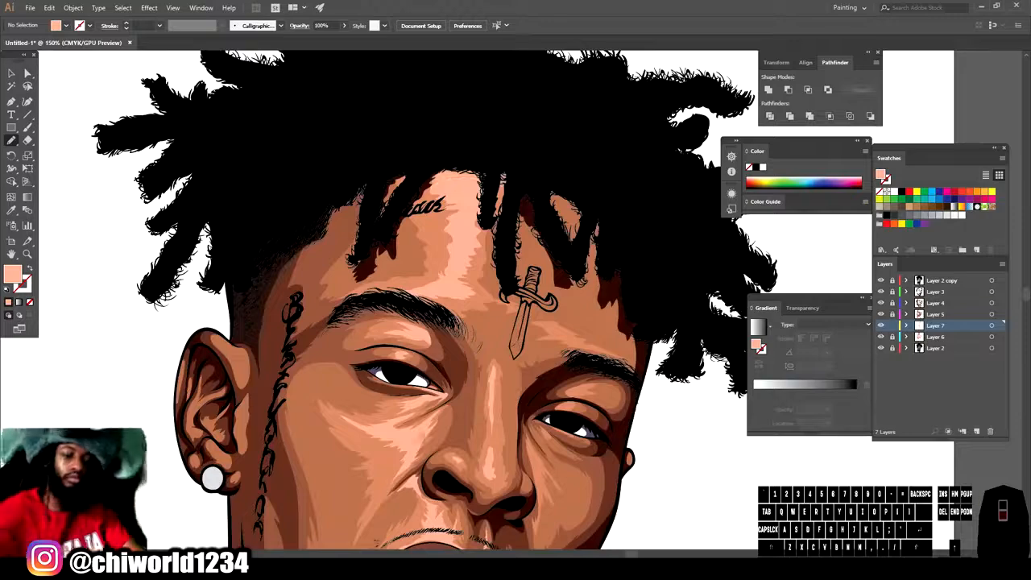
# Step: Draw a jagged peach highlight across the upper part of the lower lip
pyautogui.hotkey('ctrl', '-')
pyautogui.hotkey('ctrl', '-')
pyautogui.hotkey('ctrl', '-')
pyautogui.hotkey('ctrl', '-')
pyautogui.hotkey('ctrl', '+')
pyautogui.hotkey('ctrl', '+')
pyautogui.hotkey('ctrl', '+')
pyautogui.hotkey('ctrl', '+')
pyautogui.hotkey('ctrl', '+')
pyautogui.hotkey('ctrl', '+')
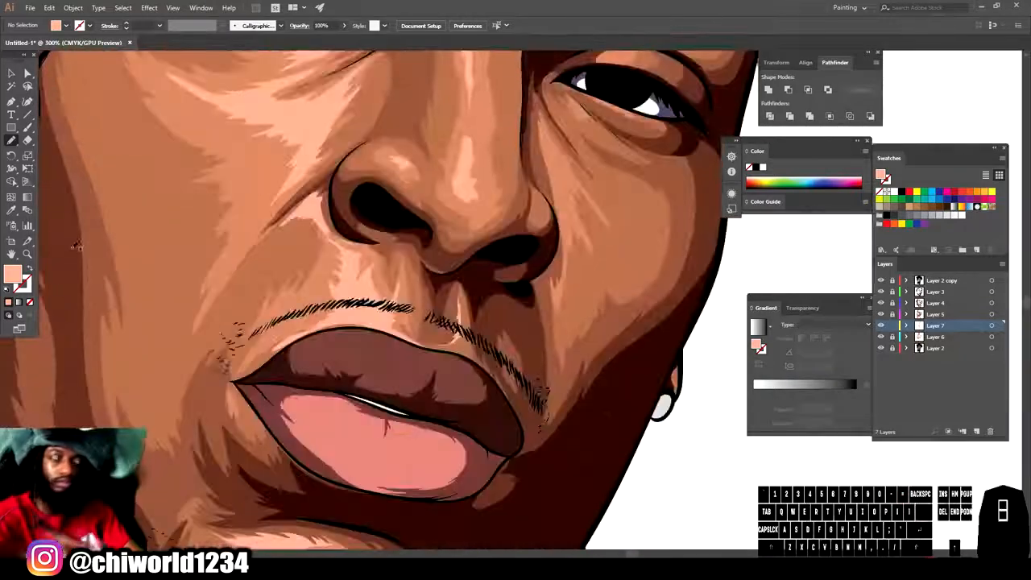
pyautogui.moveTo(437, 444); pyautogui.dragTo(387, 438)
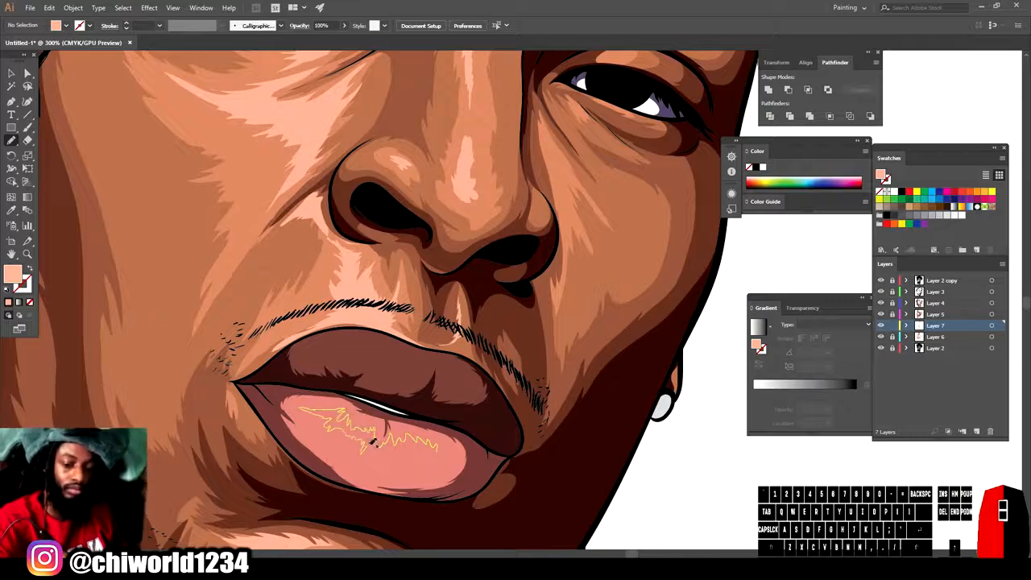
pyautogui.moveTo(416, 452); pyautogui.dragTo(420, 452)
# Step: Try to recolor the lower-lip highlight with a different hue and a lighter tint
pyautogui.press('v')
pyautogui.click(387, 433)
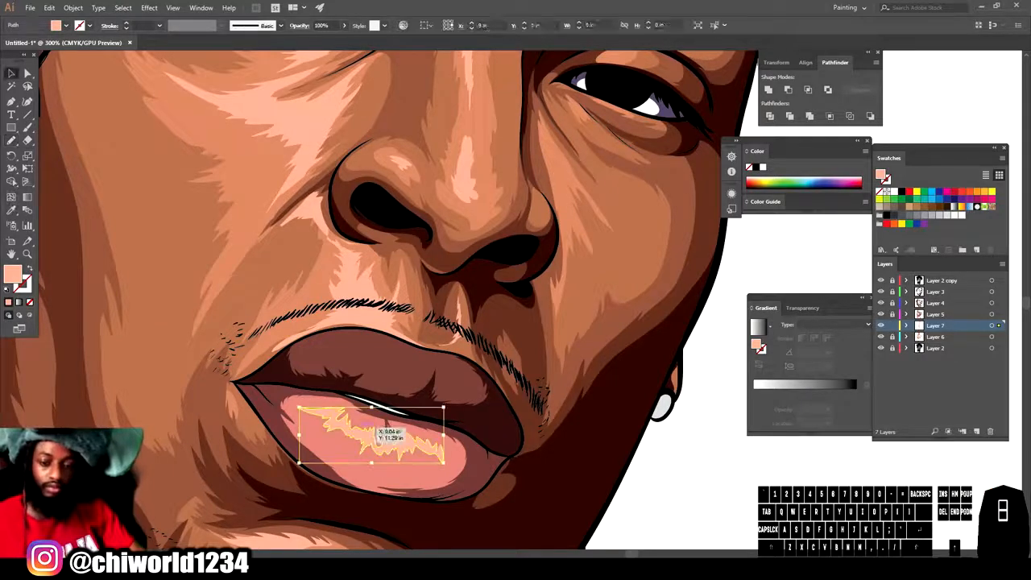
pyautogui.doubleClick(12, 274)
pyautogui.click(813, 543)
pyautogui.click(708, 407)
pyautogui.click(914, 410)
pyautogui.click(757, 443)
# Step: Apply the lower lip's sampled pink to its highlight and lighten it to a paler pink
pyautogui.scroll(-3, 651, 497)
pyautogui.scroll(4, 596, 487)
pyautogui.click(445, 467)
pyautogui.press('i')
pyautogui.doubleClick(12, 274)
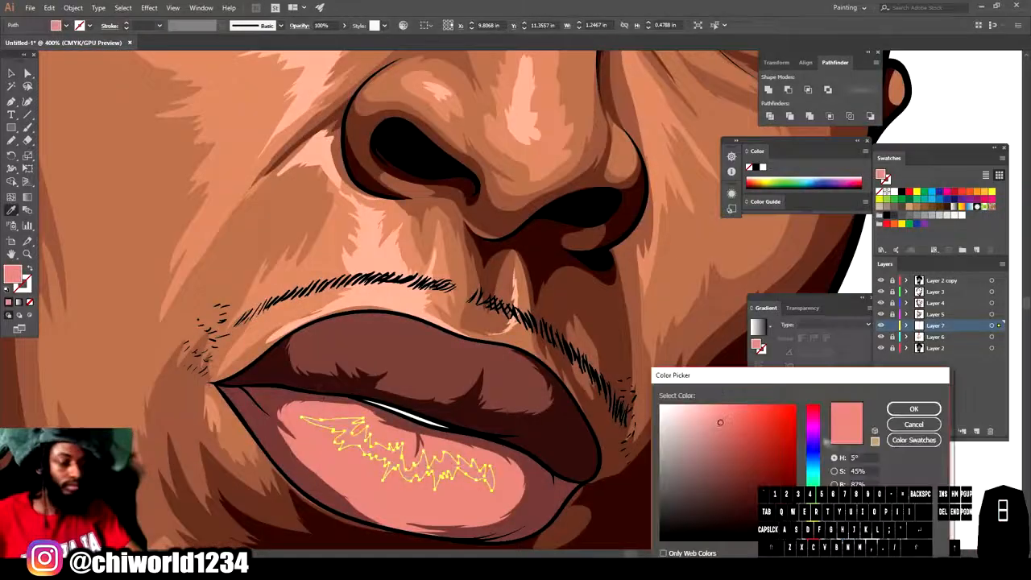
pyautogui.click(914, 408)
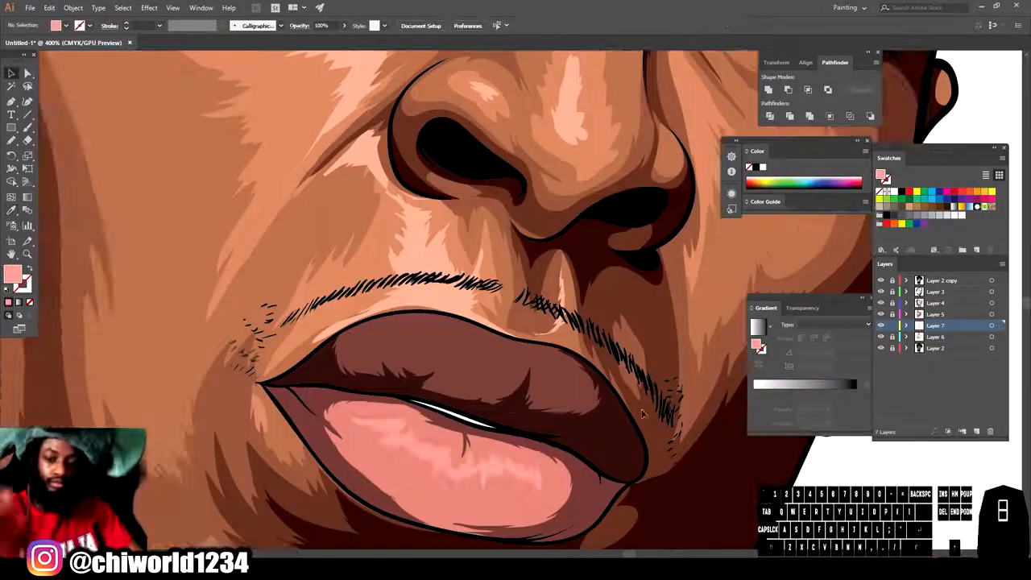
# Step: Set the fill to a lighter tint of the upper lip's brown and draw a jagged highlight across the upper lip's centre
pyautogui.doubleClick(13, 274)
pyautogui.click(708, 452)
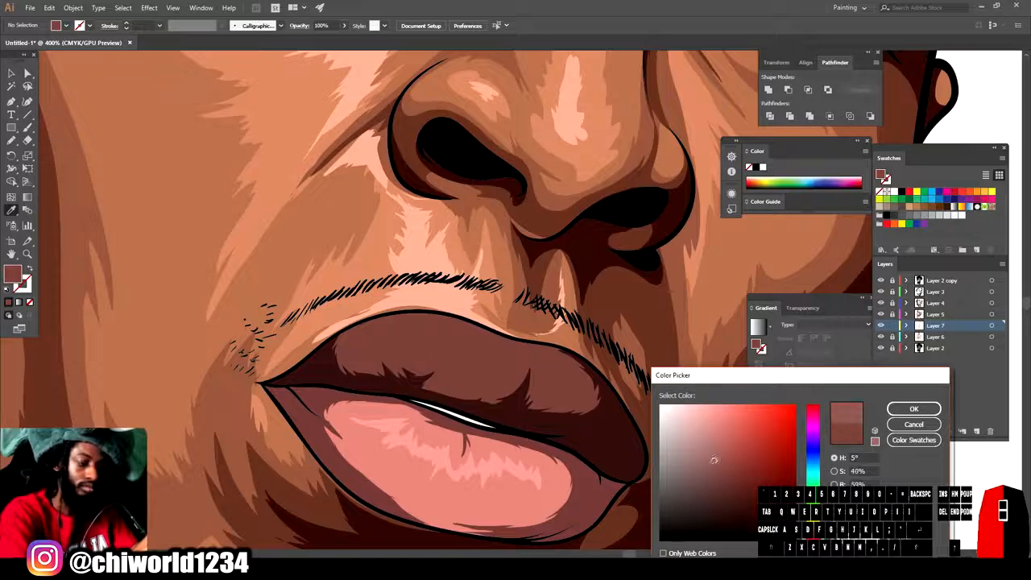
pyautogui.click(914, 408)
pyautogui.press('n')
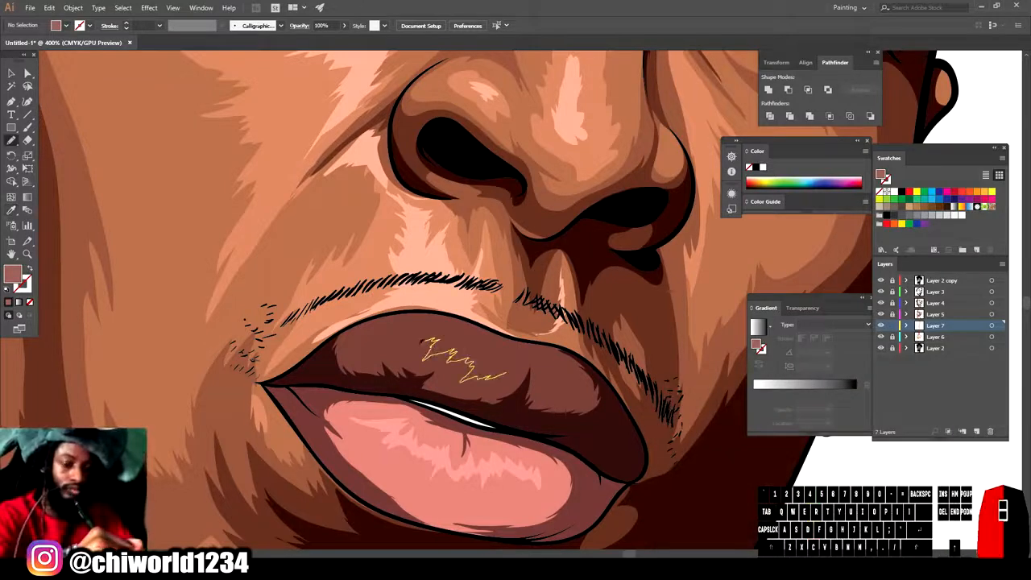
pyautogui.moveTo(509, 363); pyautogui.dragTo(516, 364)
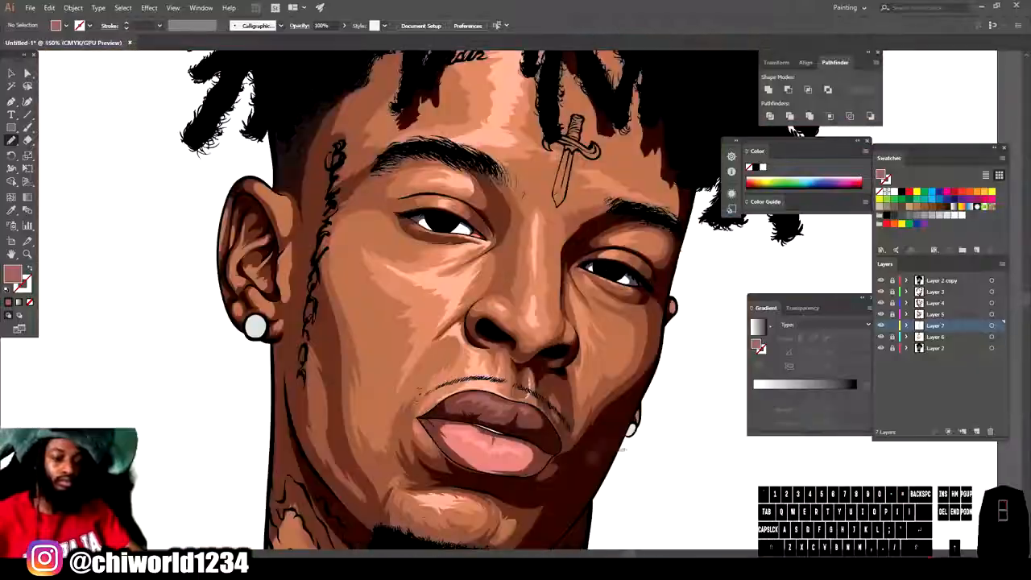
pyautogui.scroll(-3, 623, 450)
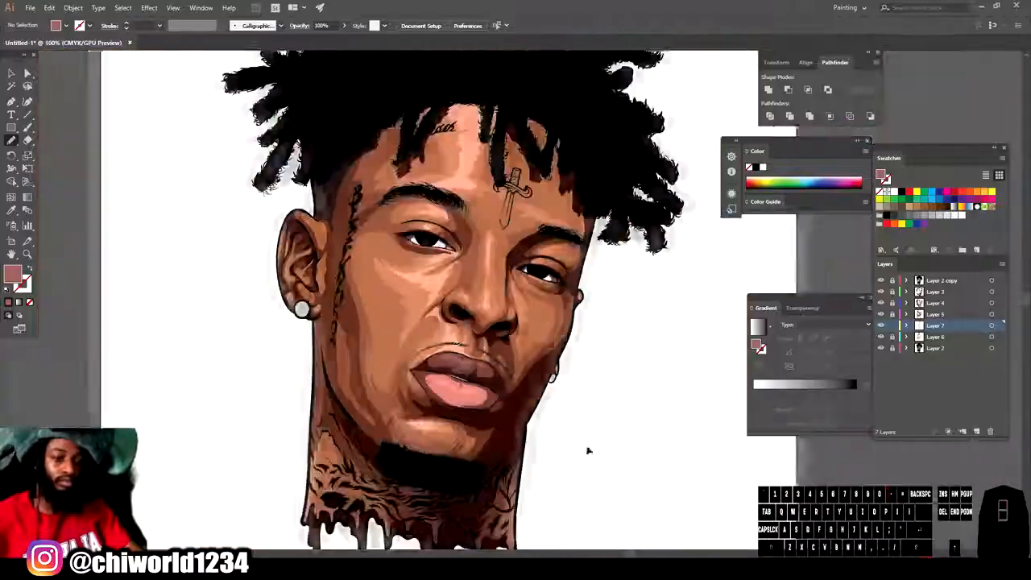
# Step: Add a new layer and move it to the top of the layer stack, above Layer 2 copy
pyautogui.scroll(1, 610, 395)
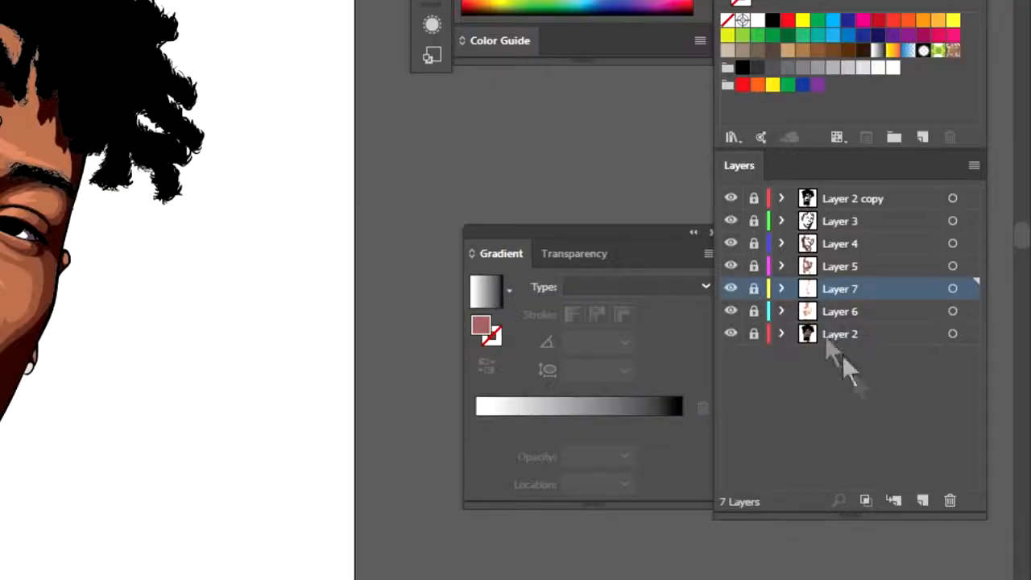
pyautogui.click(922, 500)
pyautogui.moveTo(828, 290); pyautogui.dragTo(833, 194)
pyautogui.scroll(5, 361, 357)
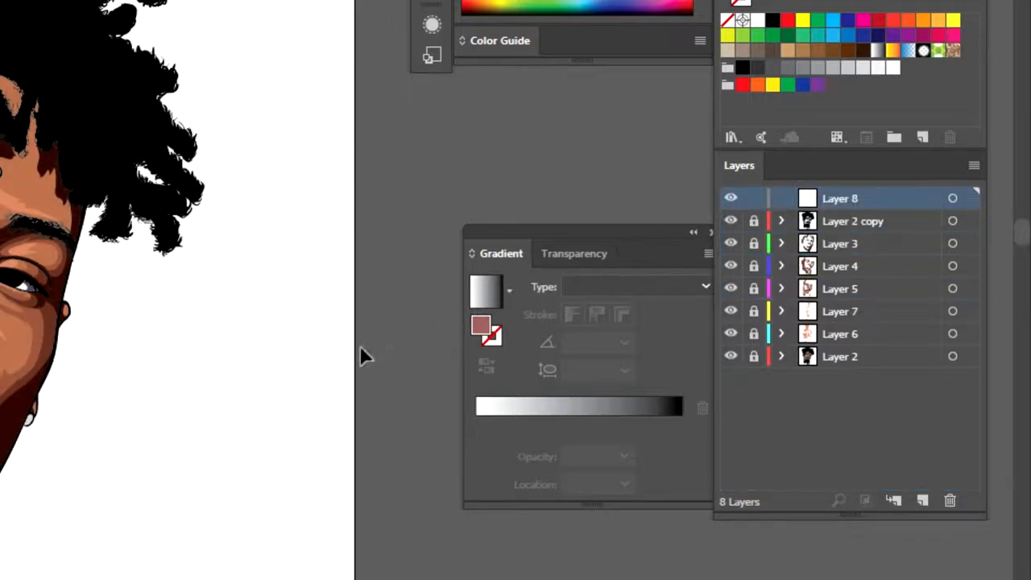
# Step: Set a white fill with no stroke and add a small round catchlight to the pupil of each eye
pyautogui.press('n')
pyautogui.press('d')
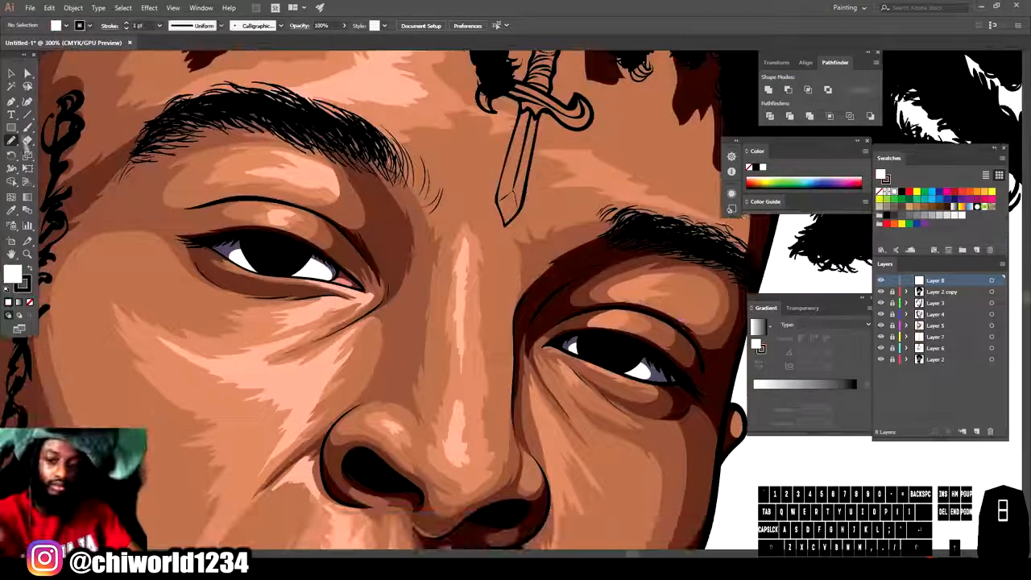
pyautogui.click(28, 127)
pyautogui.moveTo(276, 239); pyautogui.dragTo(262, 249)
pyautogui.click(6, 289)
pyautogui.click(25, 288)
pyautogui.click(29, 303)
pyautogui.click(11, 140)
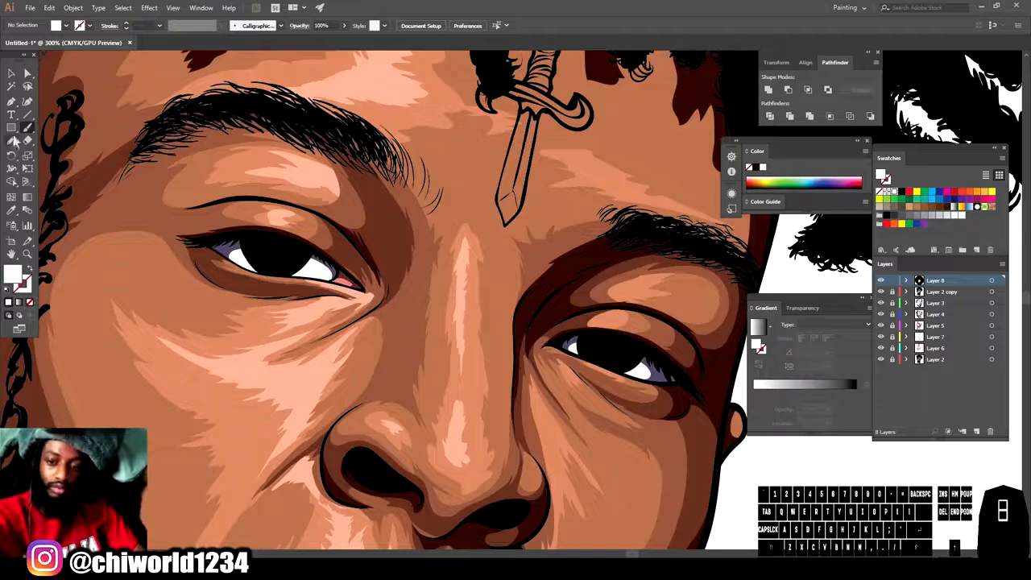
pyautogui.click(260, 244)
pyautogui.click(594, 344)
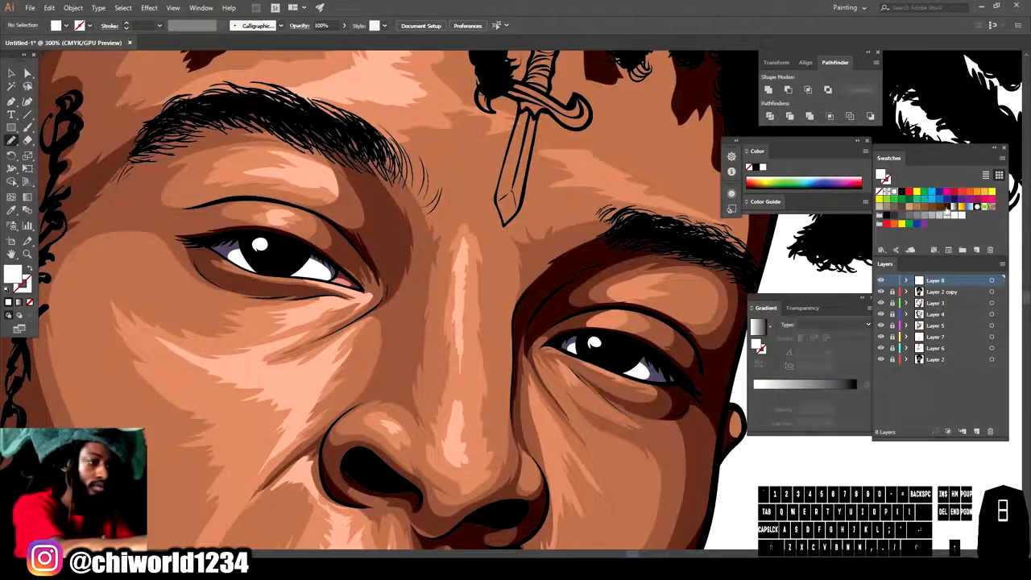
# Step: Set the fill to a very dark brown and draw a subtle iris reflection in the lower part of each eye's black area
pyautogui.click(947, 208)
pyautogui.doubleClick(12, 275)
pyautogui.click(712, 507)
pyautogui.click(914, 410)
pyautogui.moveTo(606, 360); pyautogui.dragTo(630, 363)
pyautogui.moveTo(263, 265); pyautogui.dragTo(300, 263)
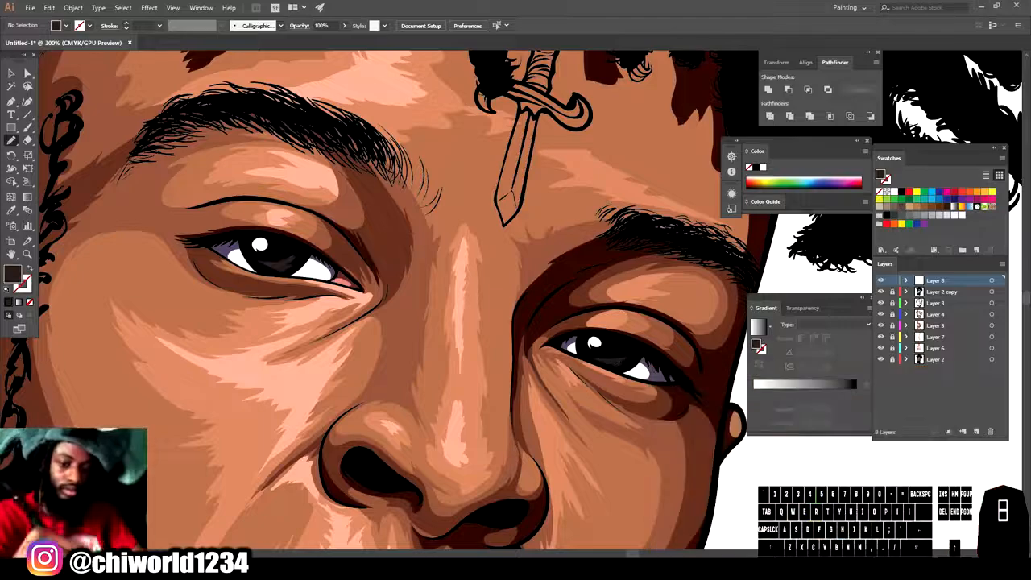
# Step: Examine the eye reflections in the context of the whole portrait
pyautogui.hotkey('ctrl', '-')
pyautogui.hotkey('ctrl', '-')
pyautogui.hotkey('ctrl', '-')
pyautogui.hotkey('ctrl', '-')
pyautogui.hotkey('ctrl', '=')
pyautogui.scroll(-1, 562, 444)
pyautogui.hscroll(1, 587, 431)
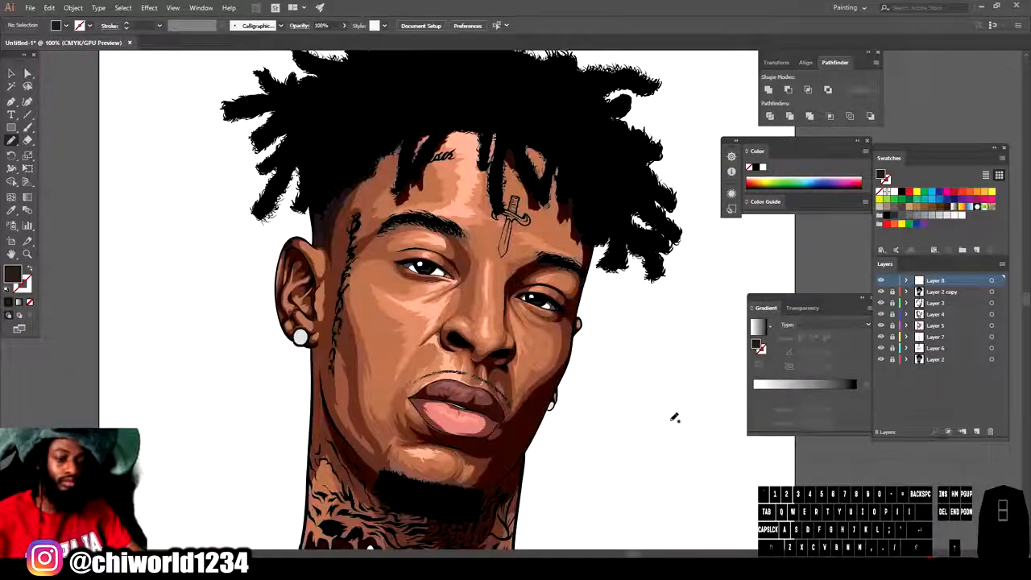
pyautogui.hotkey('ctrl', '-')
pyautogui.hotkey('ctrl', '=')
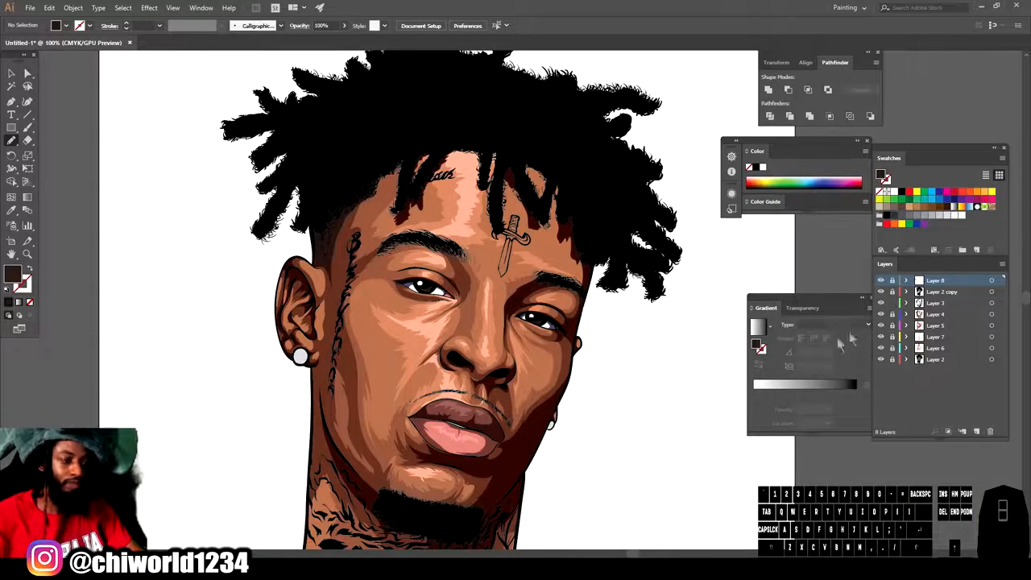
pyautogui.hotkey('ctrl', '-')
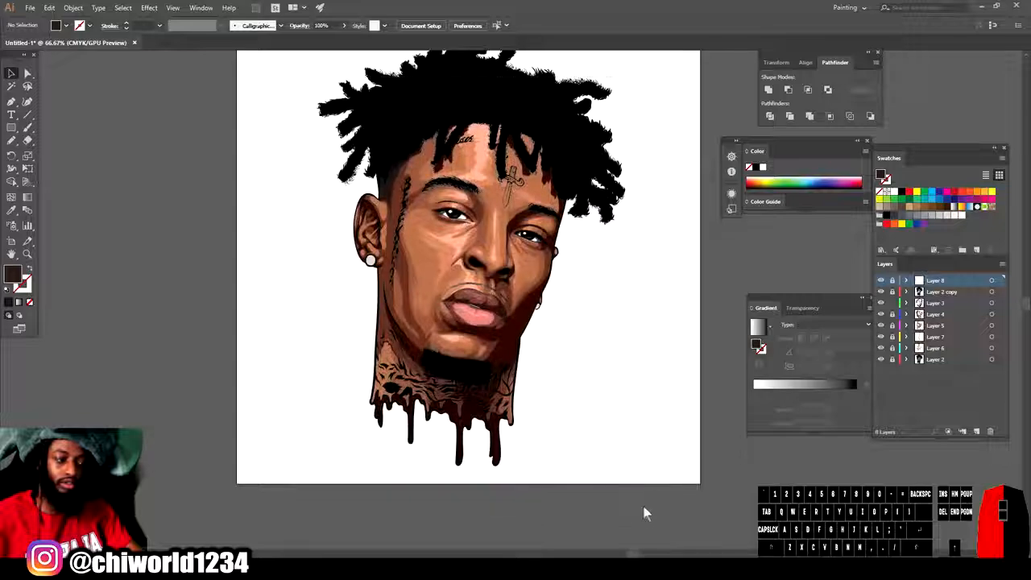
# Step: Select the dark shadow shapes on Layer 3, recolor them to hue 8.57, saturation 80% and brightness 13%, and lock the layer
pyautogui.hotkey('ctrl', 'a')
pyautogui.hotkey('ctrl', '=')
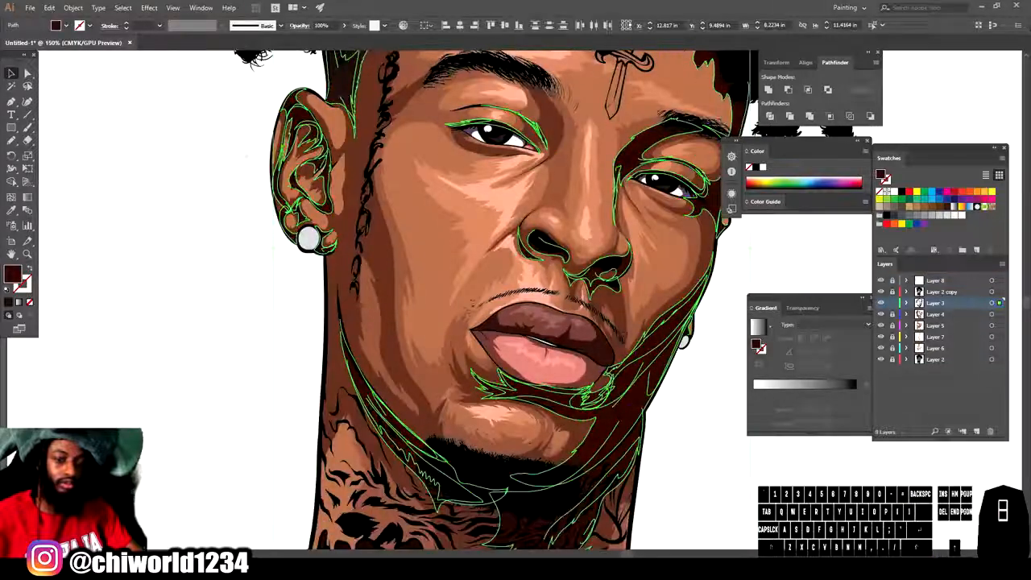
pyautogui.click(49, 7)
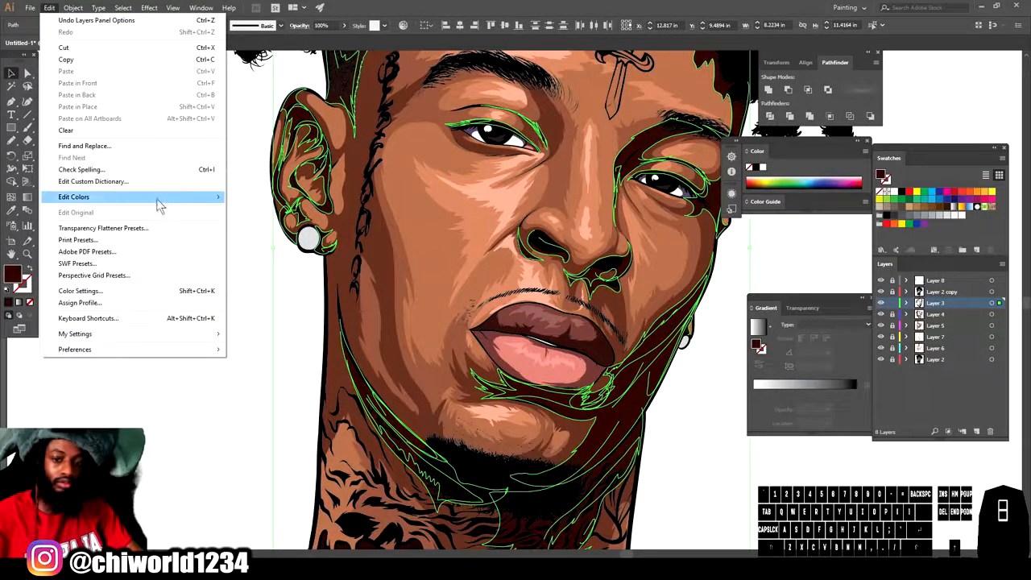
pyautogui.moveTo(154, 200)
pyautogui.moveTo(282, 208)
pyautogui.click(359, 258)
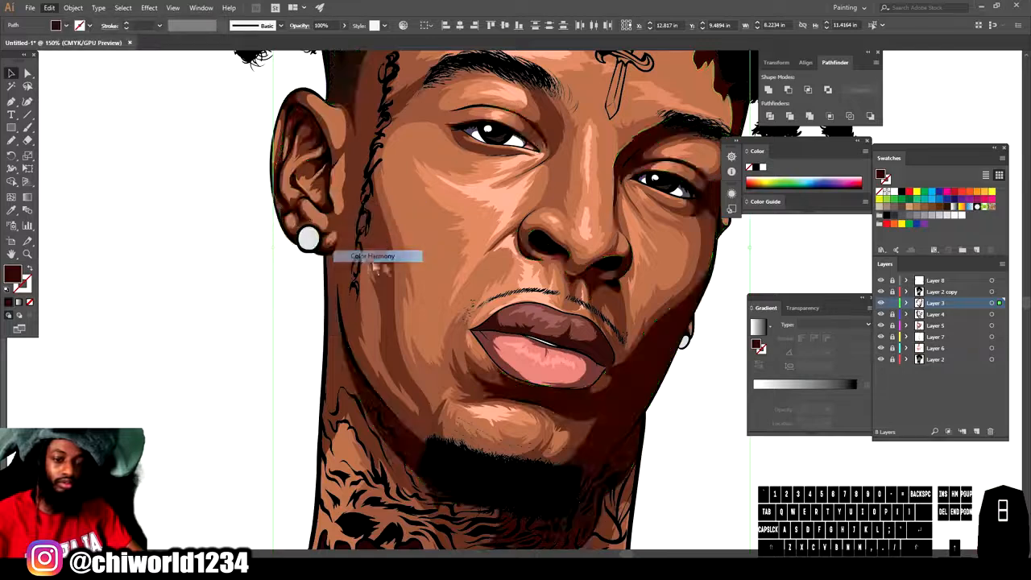
pyautogui.moveTo(752, 419); pyautogui.dragTo(783, 401)
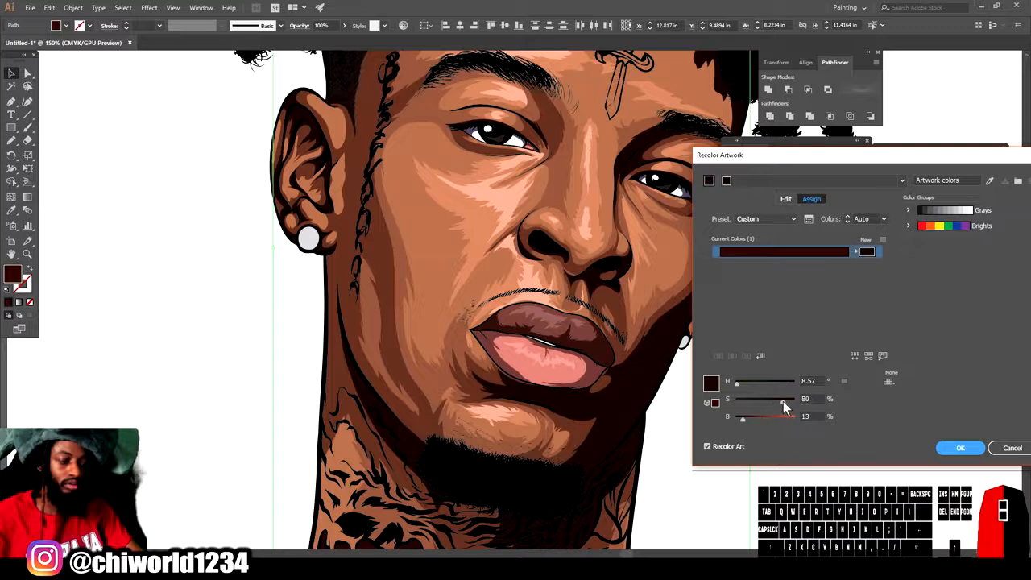
pyautogui.click(960, 448)
pyautogui.click(892, 304)
# Step: Unlock and activate Layer 4, and sample the reddish-brown shadow color beside the ear as the fill
pyautogui.scroll(1, 728, 315)
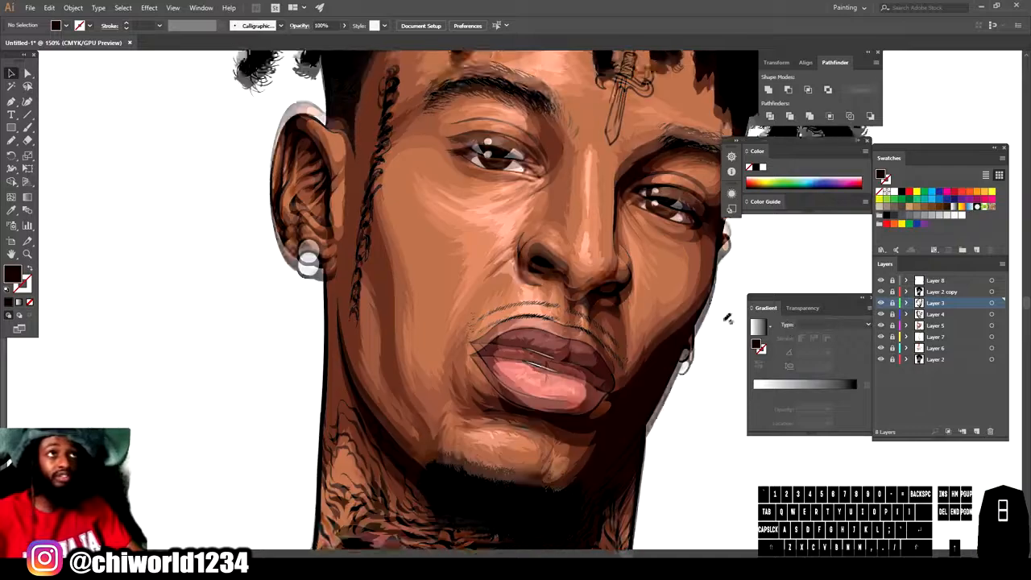
pyautogui.hotkey('ctrl', '-')
pyautogui.hotkey('ctrl', '-')
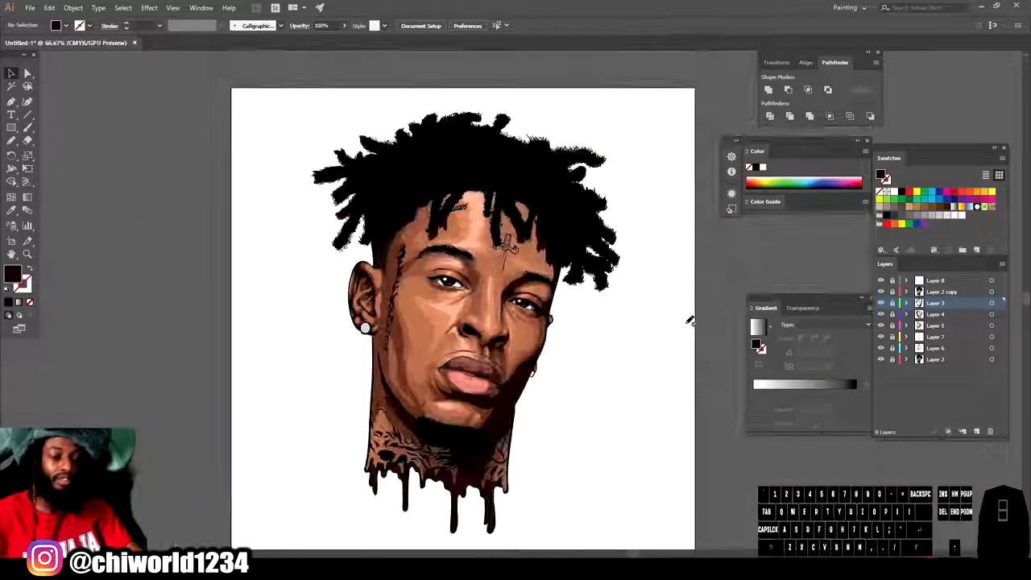
pyautogui.hotkey('ctrl', '+')
pyautogui.hotkey('ctrl', '+')
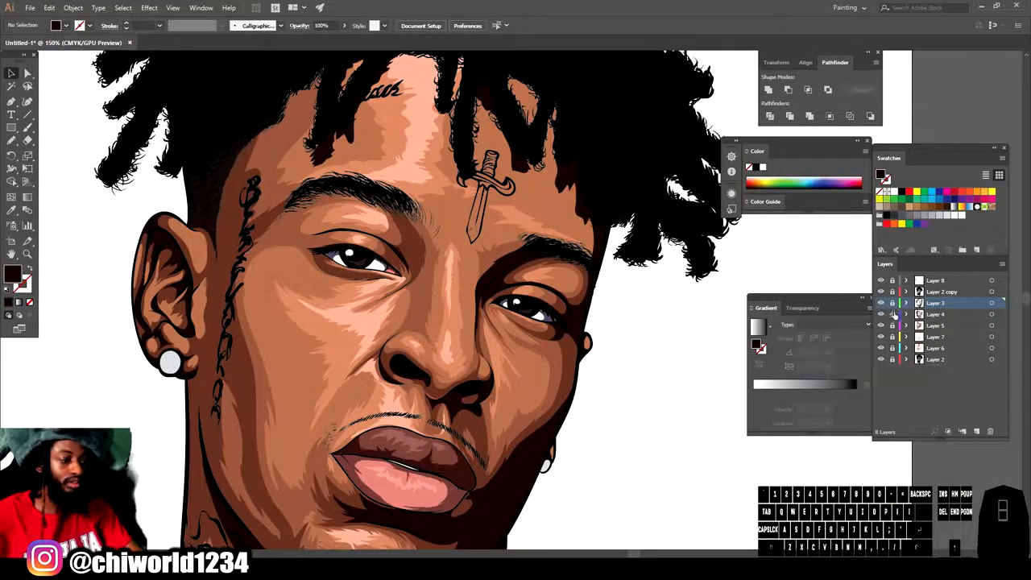
pyautogui.click(943, 314)
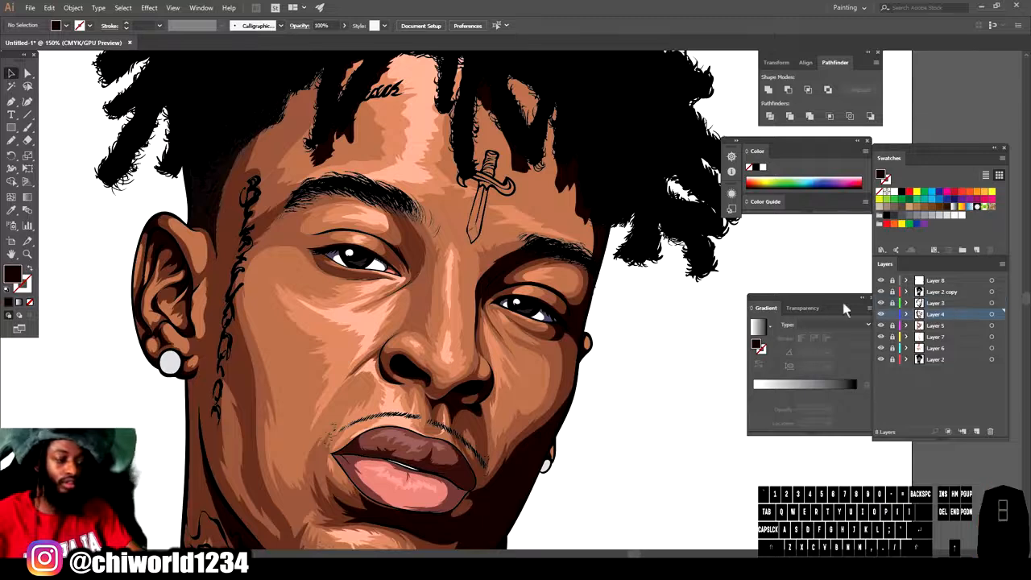
pyautogui.click(881, 315)
pyautogui.click(880, 314)
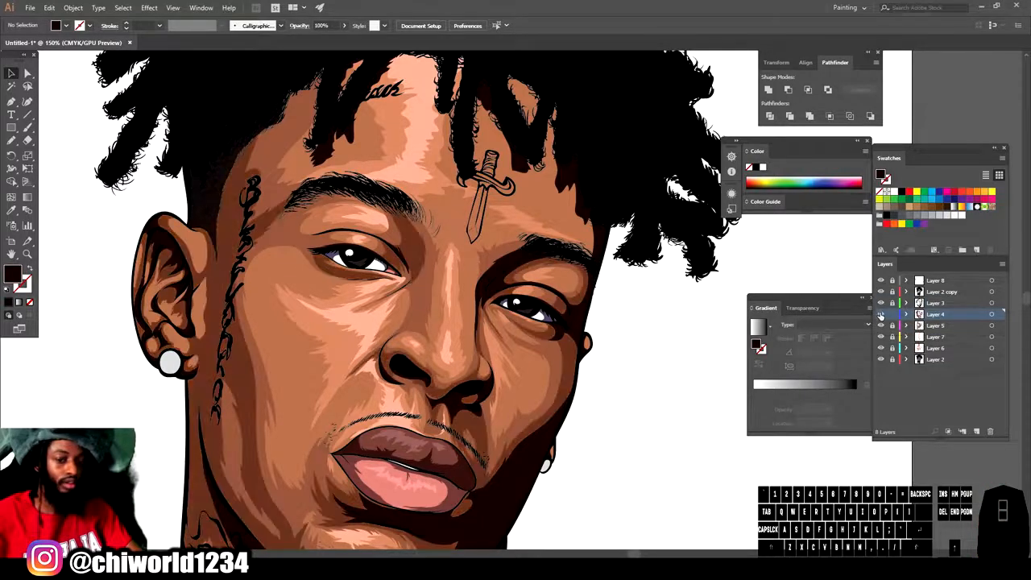
pyautogui.click(11, 210)
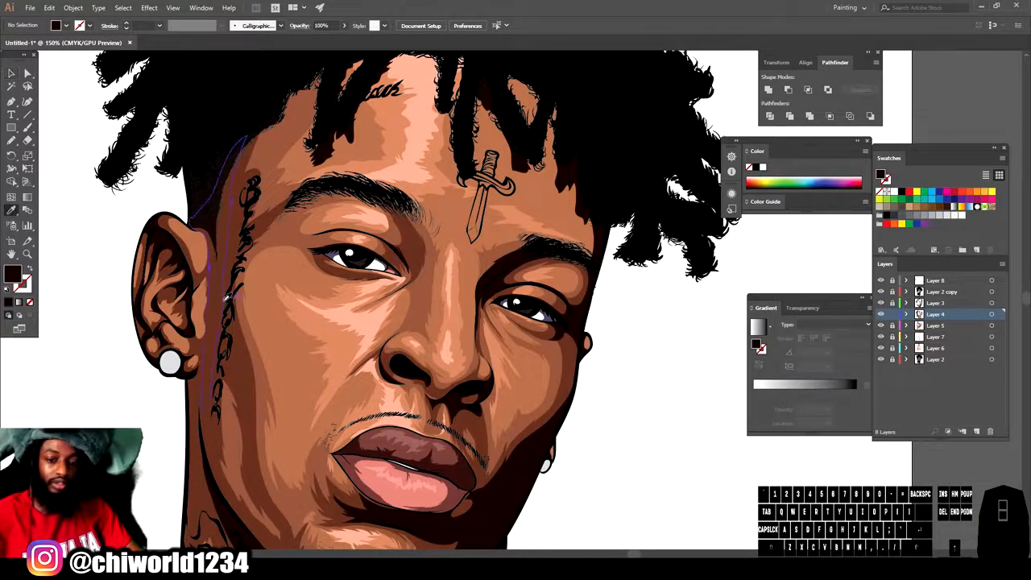
pyautogui.click(217, 299)
pyautogui.click(219, 289)
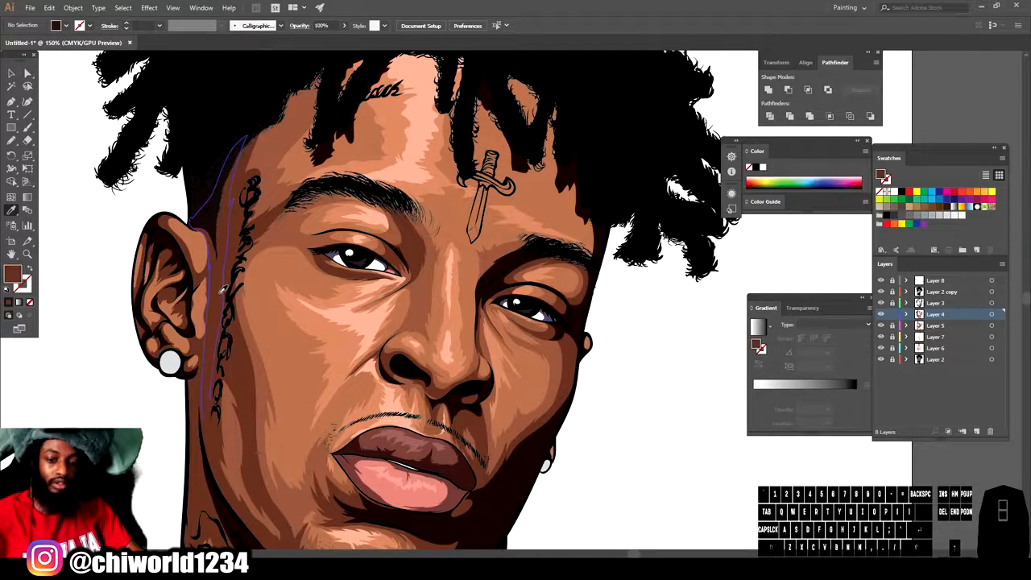
# Step: Draw a jagged reddish-brown shadow along the forehead's right hairline, from the brow's outer end up to the dreadlocks
pyautogui.scroll(2, 485, 242)
pyautogui.scroll(2, 571, 278)
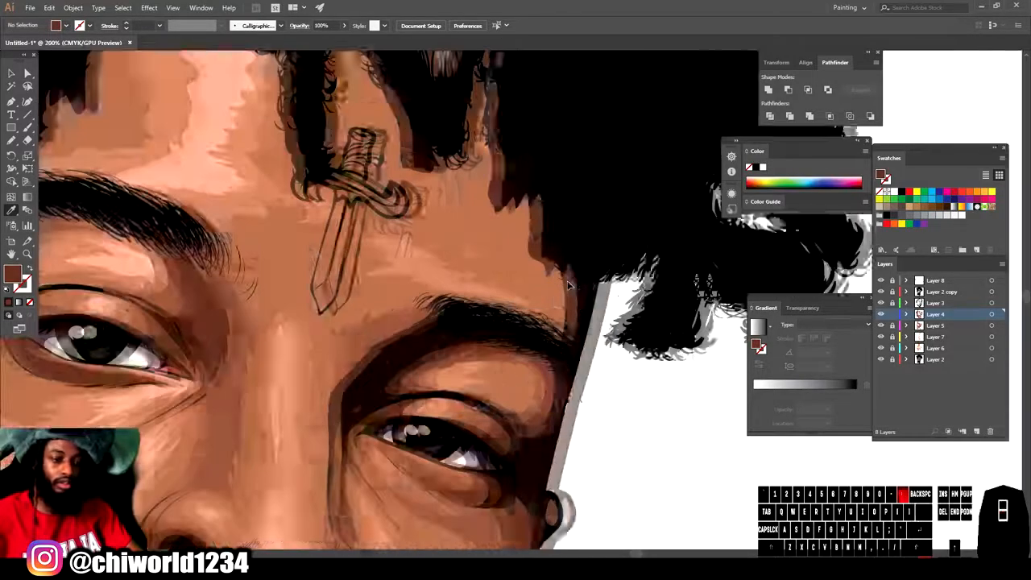
pyautogui.press('n')
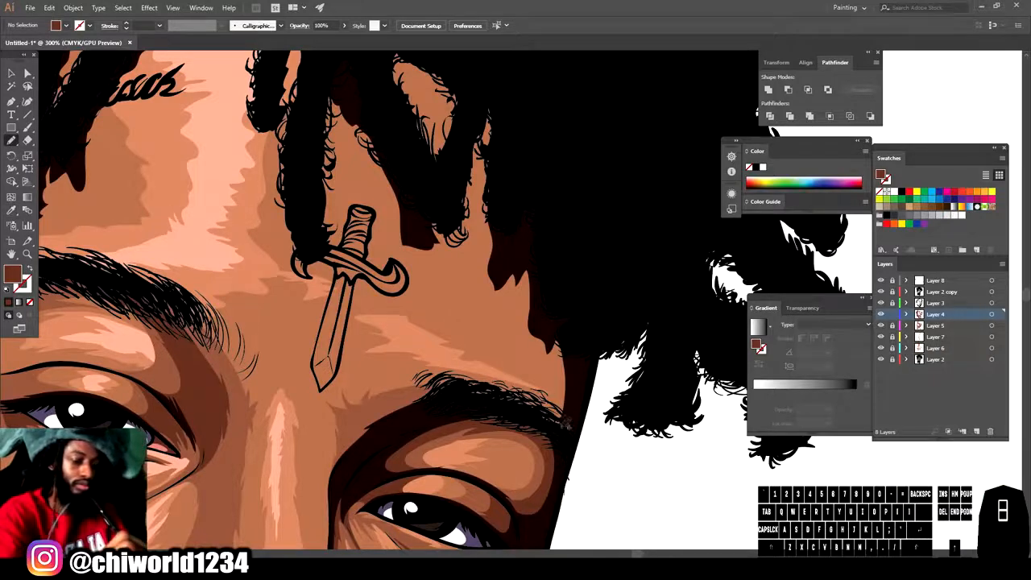
pyautogui.moveTo(563, 424); pyautogui.dragTo(557, 387)
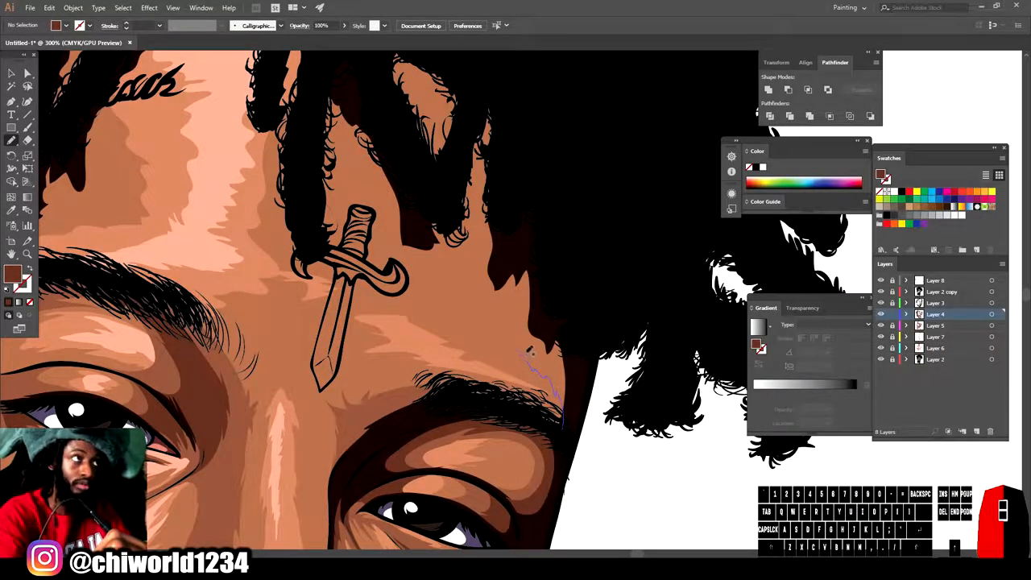
pyautogui.moveTo(486, 310); pyautogui.dragTo(484, 270)
pyautogui.moveTo(466, 171)
pyautogui.mouseDown()
pyautogui.moveTo(504, 93)
pyautogui.moveTo(581, 368)
pyautogui.moveTo(564, 427)
pyautogui.mouseUp()
# Step: Draw a reddish-brown shadow around the small patch of forehead enclosed by the dreadlocks above the dagger tattoo
pyautogui.scroll(2, 386, 494)
pyautogui.scroll(1, 380, 486)
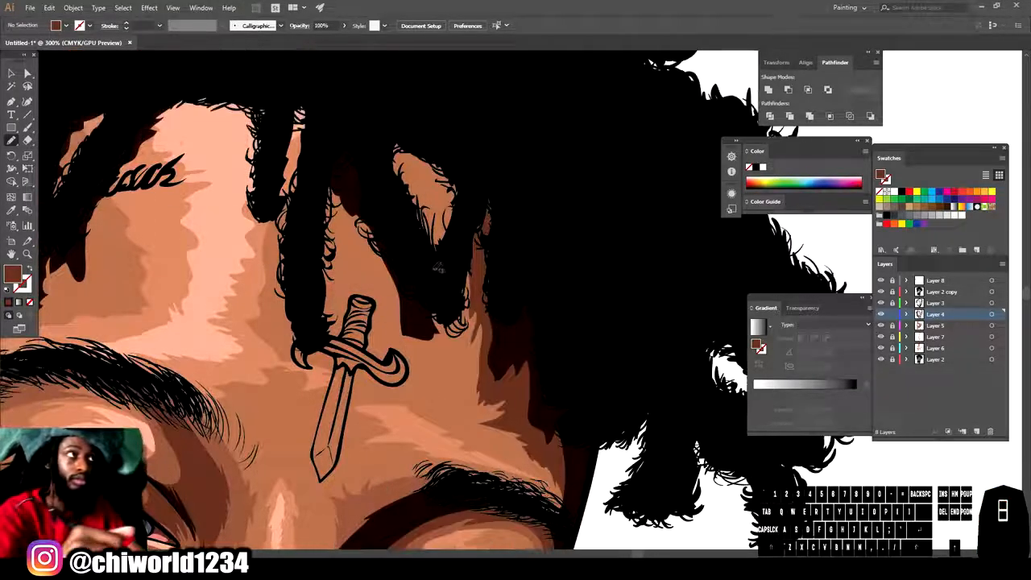
pyautogui.moveTo(449, 267); pyautogui.dragTo(452, 212)
pyautogui.moveTo(415, 167)
pyautogui.mouseDown()
pyautogui.moveTo(390, 133)
pyautogui.moveTo(453, 237)
pyautogui.mouseUp()
# Step: Draw reddish-brown shadows beneath the dreadlock to the right of the dagger tattoo and along the lock hanging above its handle
pyautogui.moveTo(429, 274); pyautogui.dragTo(439, 310)
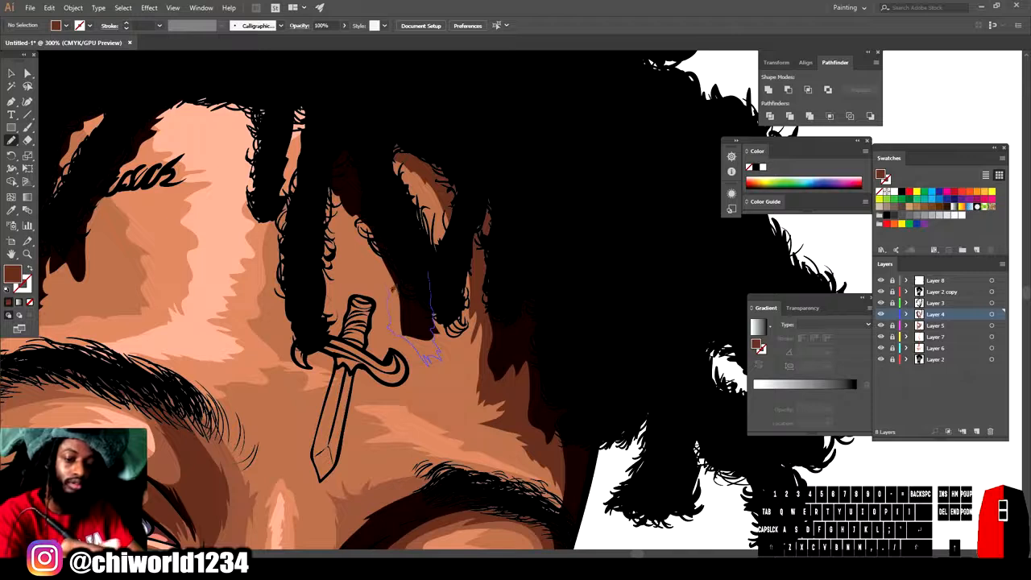
pyautogui.moveTo(394, 289); pyautogui.dragTo(373, 255)
pyautogui.moveTo(348, 219)
pyautogui.mouseDown()
pyautogui.moveTo(323, 172)
pyautogui.moveTo(319, 198)
pyautogui.moveTo(335, 121)
pyautogui.moveTo(394, 202)
pyautogui.mouseUp()
pyautogui.moveTo(330, 161)
pyautogui.mouseDown()
pyautogui.moveTo(318, 234)
pyautogui.moveTo(311, 359)
pyautogui.mouseUp()
pyautogui.moveTo(282, 318); pyautogui.dragTo(275, 284)
pyautogui.moveTo(288, 176)
pyautogui.mouseDown()
pyautogui.moveTo(300, 86)
pyautogui.moveTo(327, 161)
pyautogui.mouseUp()
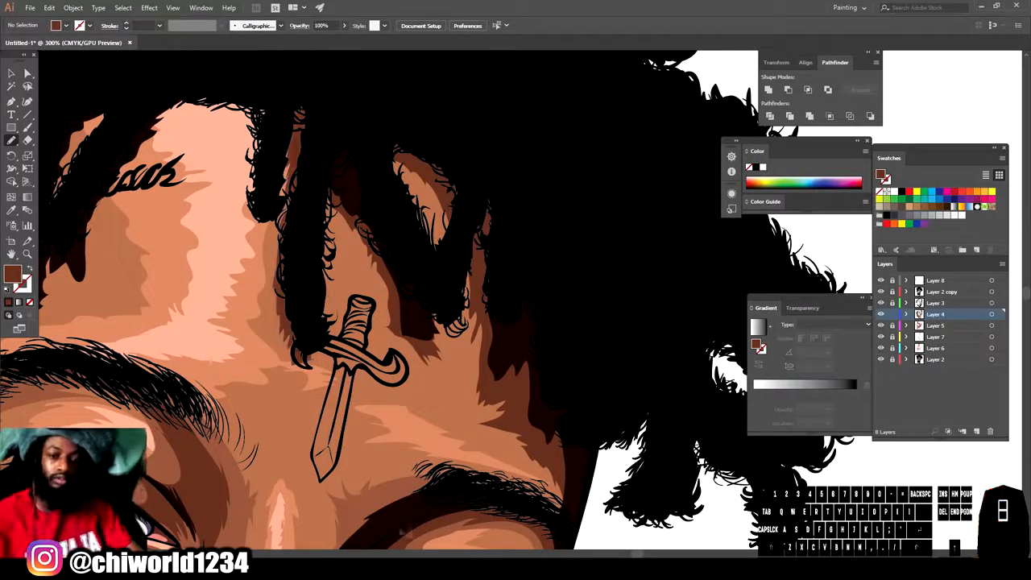
# Step: Examine the new hairline shadows across the whole portrait
pyautogui.hotkey('ctrl', '-')
pyautogui.hotkey('ctrl', '-')
pyautogui.hotkey('ctrl', '-')
pyautogui.hscroll(-2, 337, 493)
pyautogui.hotkey('ctrl', '=')
pyautogui.hotkey('ctrl', '-')
pyautogui.hotkey('ctrl', '-')
pyautogui.hotkey('ctrl', '-')
pyautogui.scroll(-1, 581, 518)
pyautogui.hotkey('ctrl', '=')
pyautogui.hotkey('ctrl', '=')
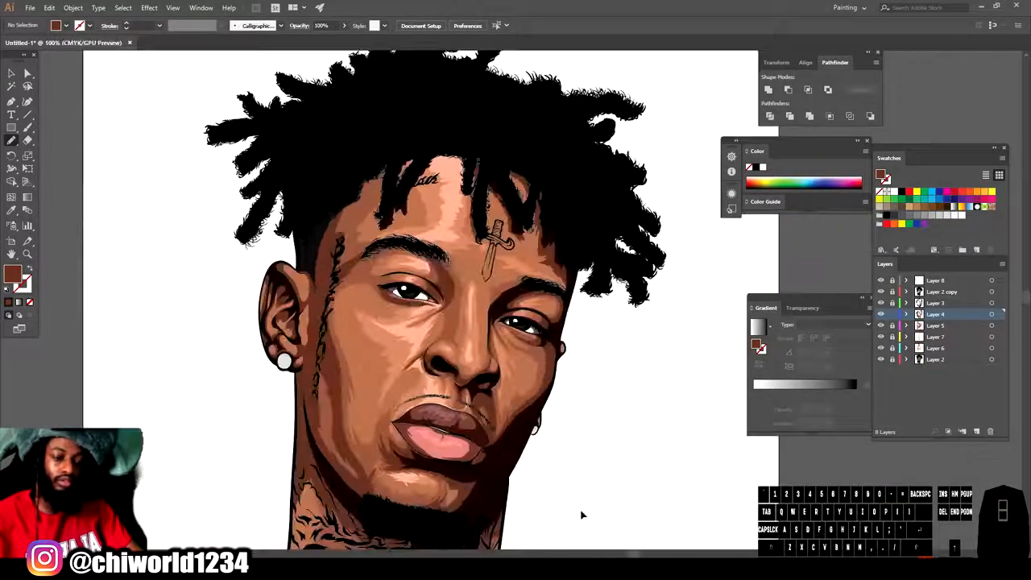
pyautogui.hscroll(2, 582, 514)
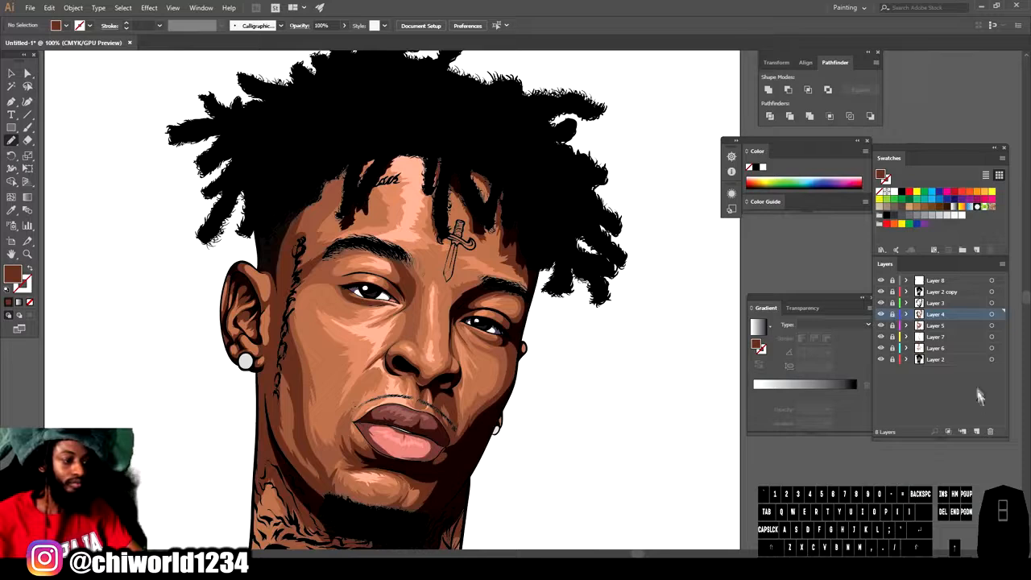
# Step: Add a new layer at the top of the layer stack and set the fill to the white-to-black linear gradient swatch
pyautogui.click(974, 431)
pyautogui.moveTo(948, 318); pyautogui.dragTo(948, 276)
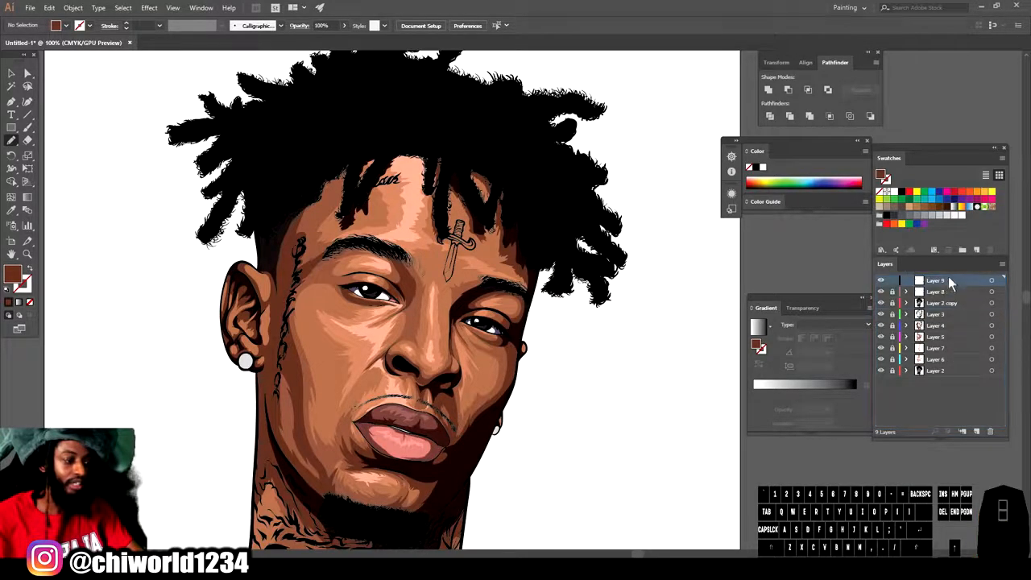
pyautogui.hotkey('ctrl', '-')
pyautogui.hotkey('ctrl', '-')
pyautogui.hotkey('ctrl', '+')
pyautogui.hotkey('ctrl', '+')
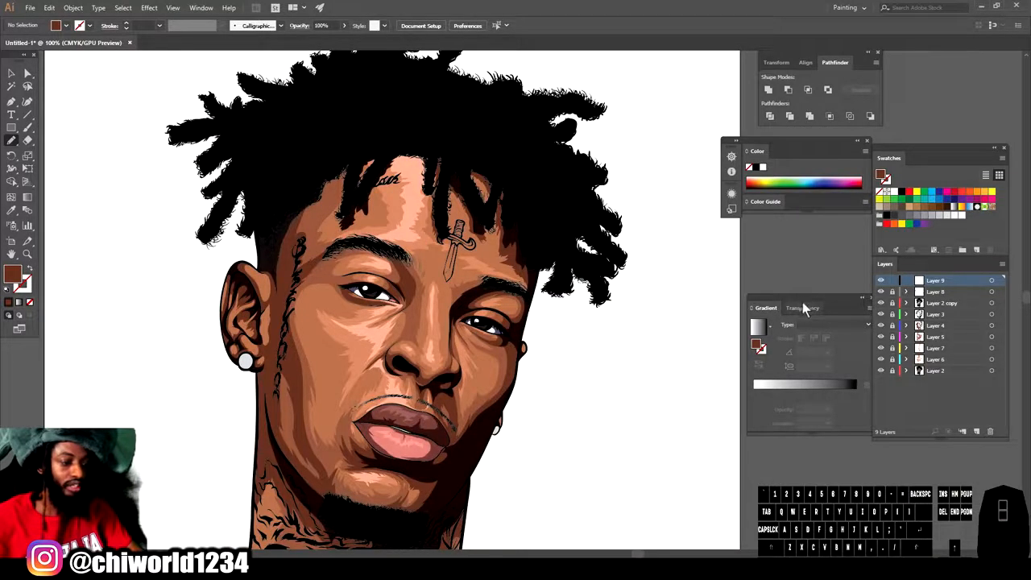
pyautogui.click(954, 207)
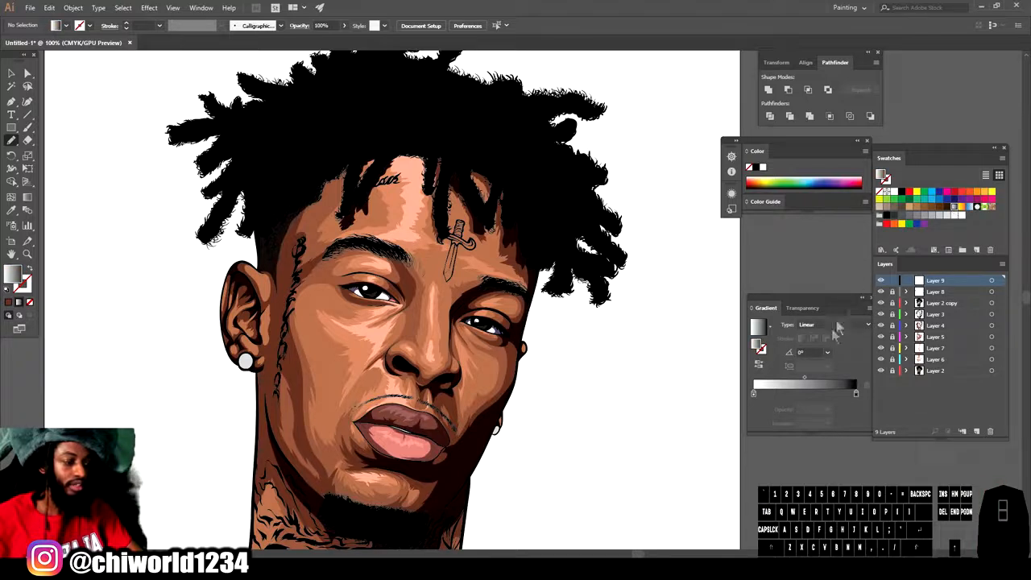
# Step: Add a middle gradient stop at about 53.6%, set the end stop to C16 M26 Y22 K100, and shift the second midpoint to about 30%
pyautogui.click(812, 396)
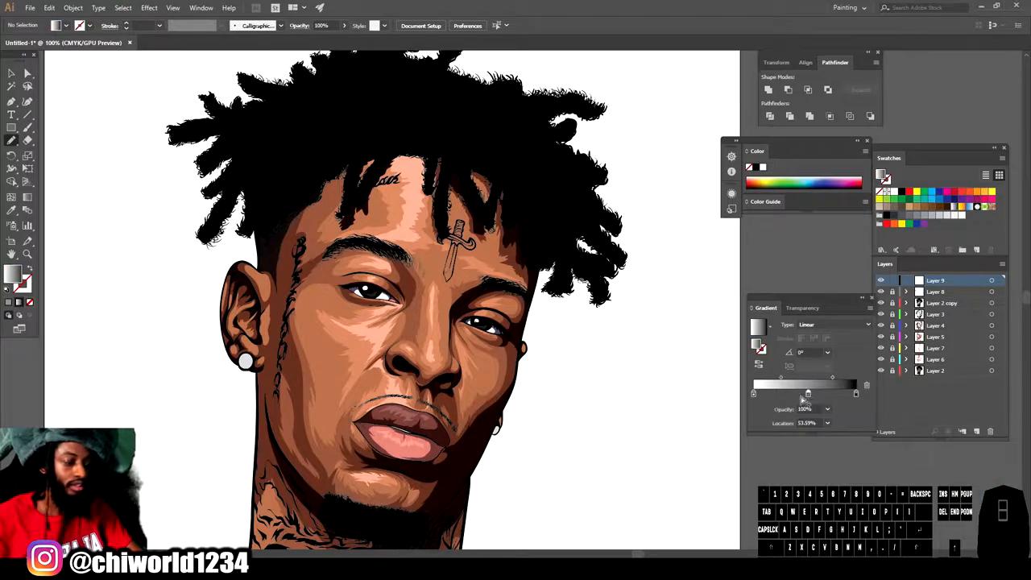
pyautogui.click(856, 395)
pyautogui.doubleClick(855, 394)
pyautogui.moveTo(772, 438); pyautogui.dragTo(779, 462)
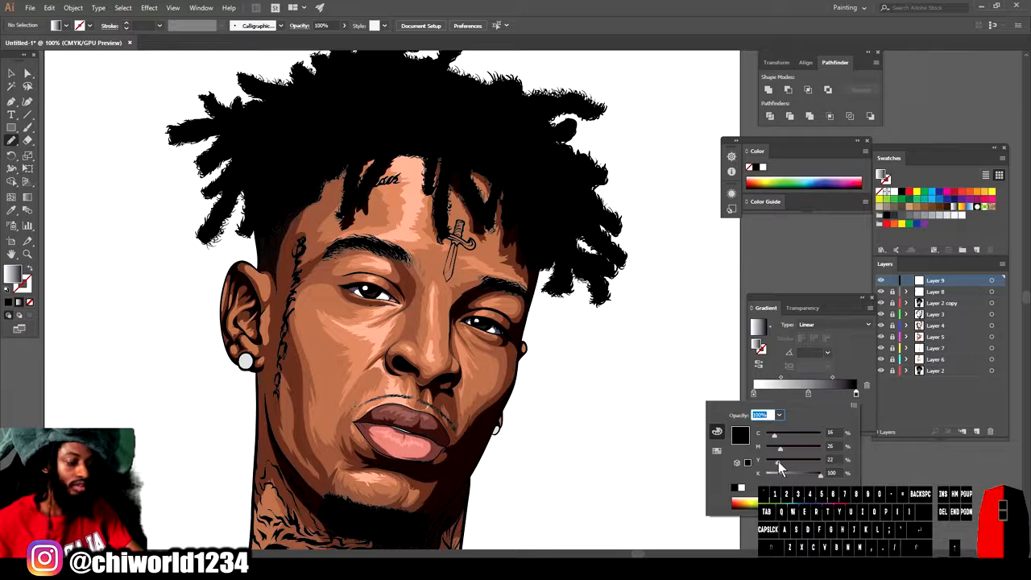
pyautogui.moveTo(833, 377); pyautogui.dragTo(823, 376)
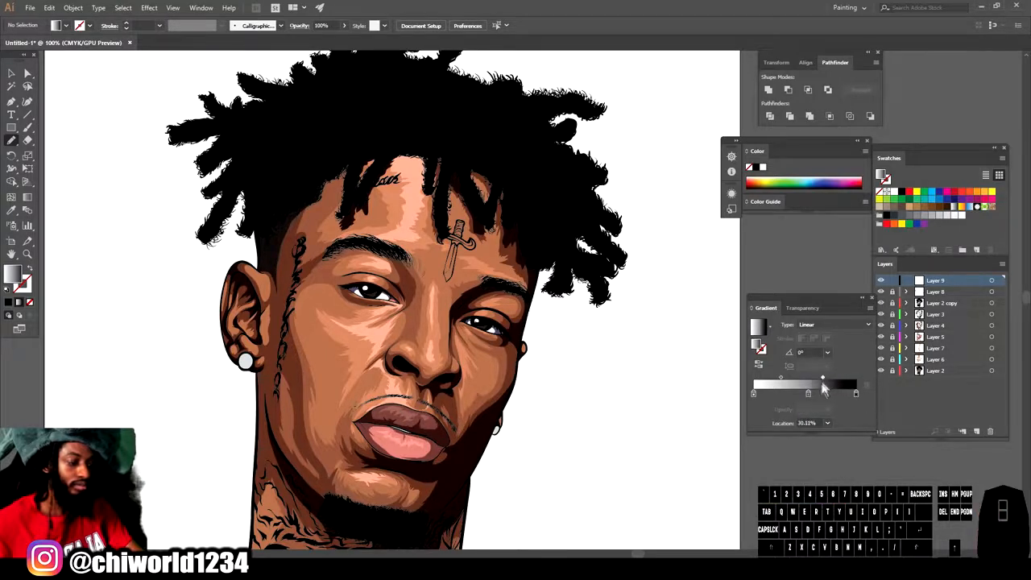
# Step: Set the gradient's starting stop to C7 M22 Y30 K100 and move the first midpoint closer to the middle stop
pyautogui.doubleClick(753, 395)
pyautogui.moveTo(767, 473); pyautogui.dragTo(827, 478)
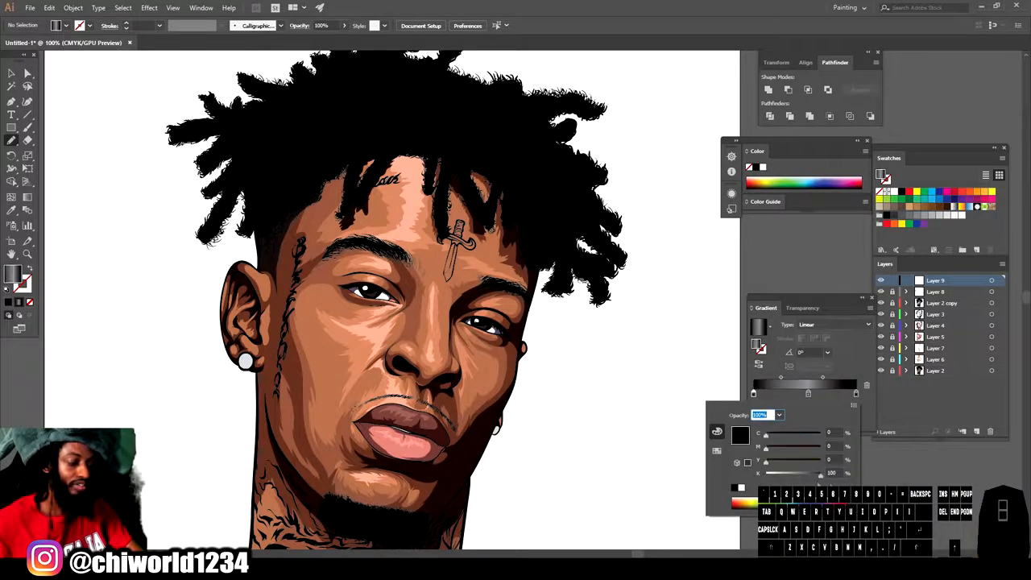
pyautogui.moveTo(768, 463)
pyautogui.mouseDown()
pyautogui.moveTo(783, 463)
pyautogui.moveTo(779, 446)
pyautogui.mouseUp()
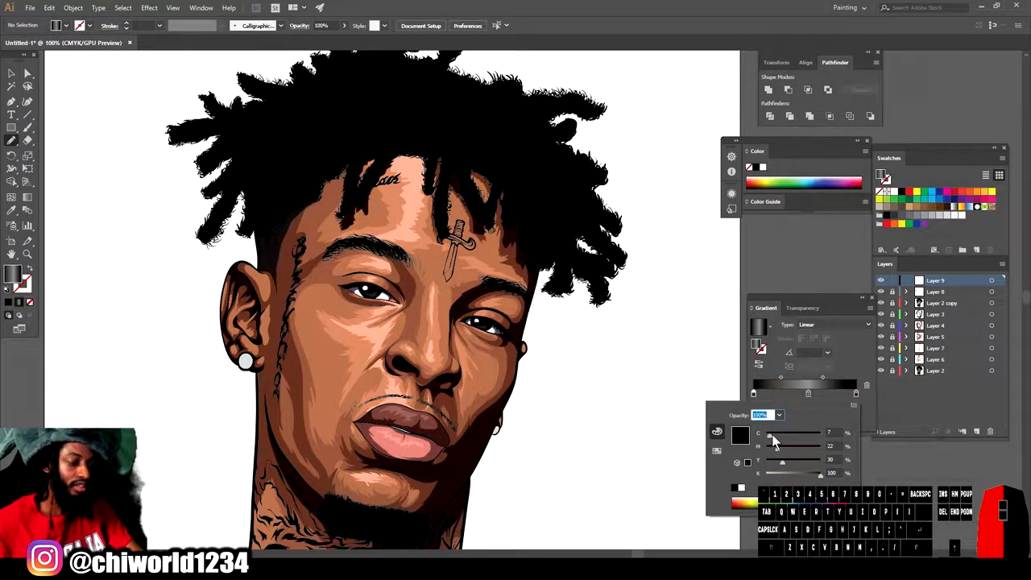
pyautogui.click(781, 379)
pyautogui.moveTo(782, 378); pyautogui.dragTo(792, 379)
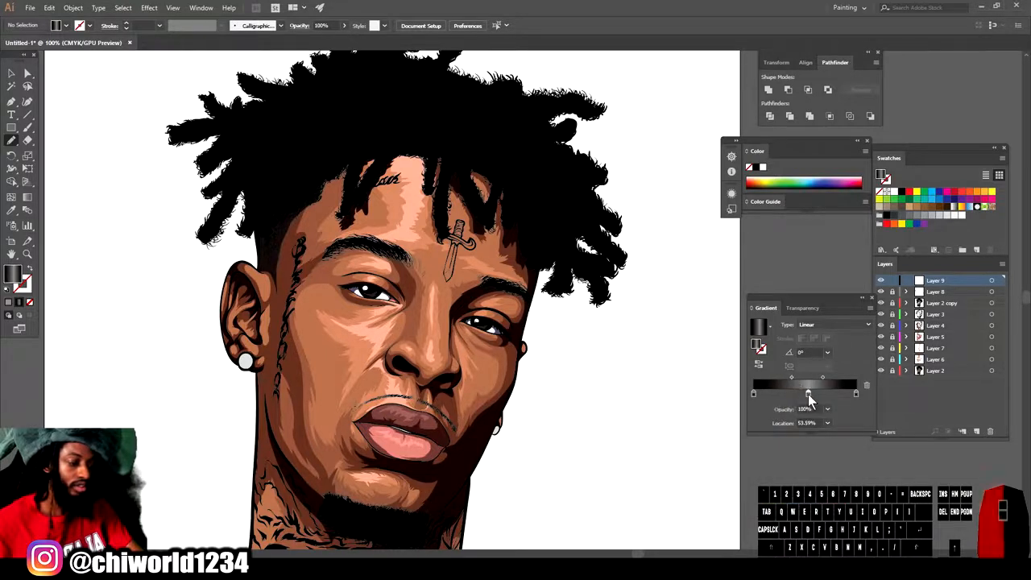
# Step: Set the middle gradient stop to C29 M16 Y30 K65, move it to about 51%, and bring both midpoints close to it
pyautogui.doubleClick(808, 394)
pyautogui.moveTo(795, 475); pyautogui.dragTo(782, 436)
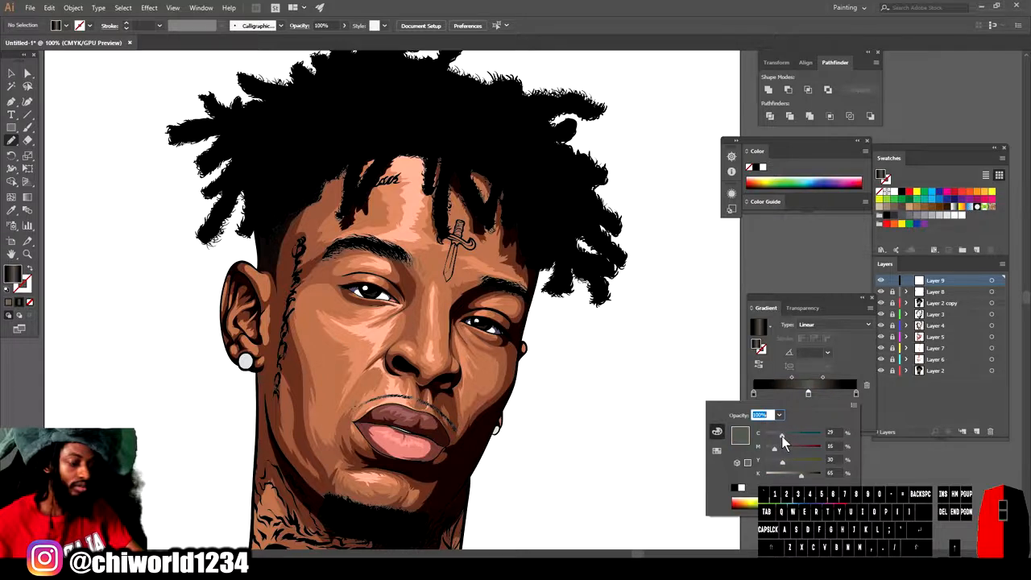
pyautogui.click(809, 396)
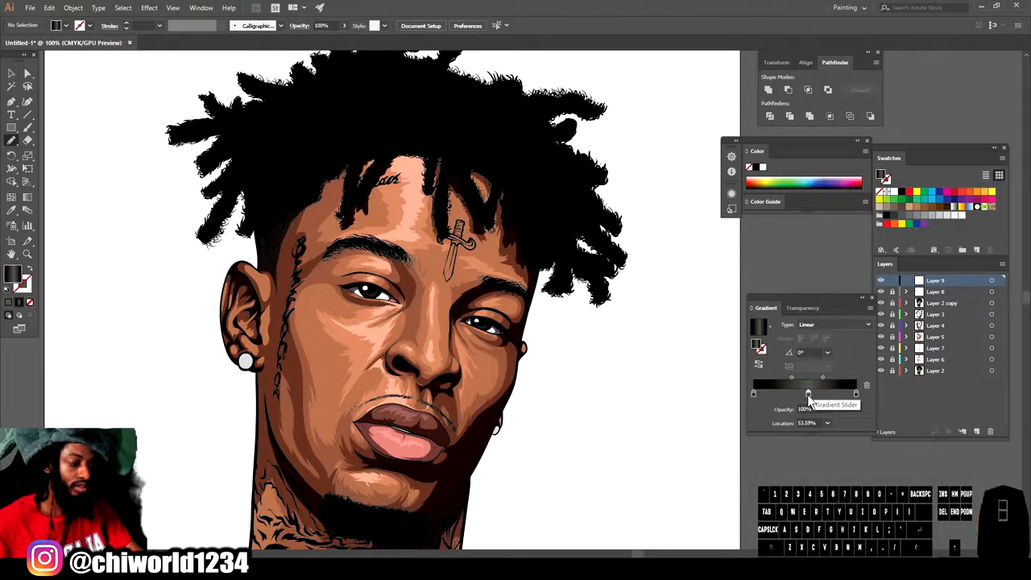
pyautogui.moveTo(822, 378); pyautogui.dragTo(788, 378)
pyautogui.click(806, 392)
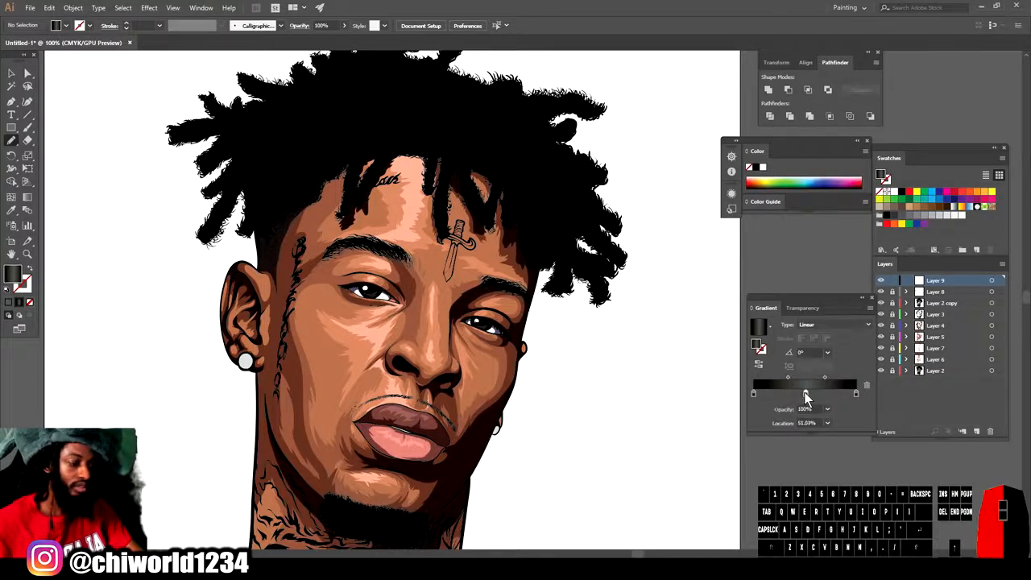
pyautogui.click(825, 378)
pyautogui.moveTo(824, 378); pyautogui.dragTo(791, 377)
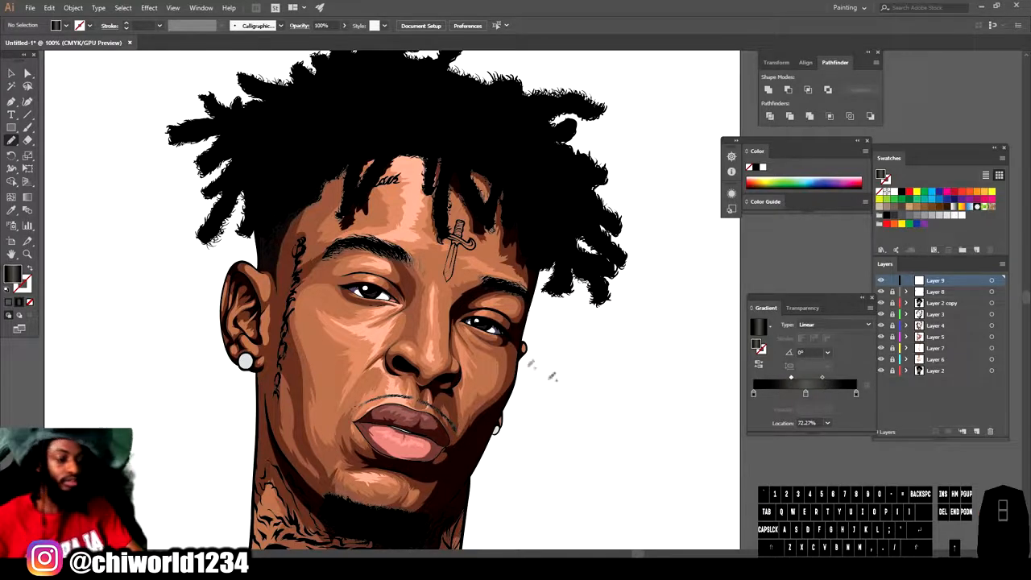
# Step: Set up the Paintbrush with the dark gradient on the stroke, no fill and a 0.5 pt weight, at the chin beard
pyautogui.click(27, 127)
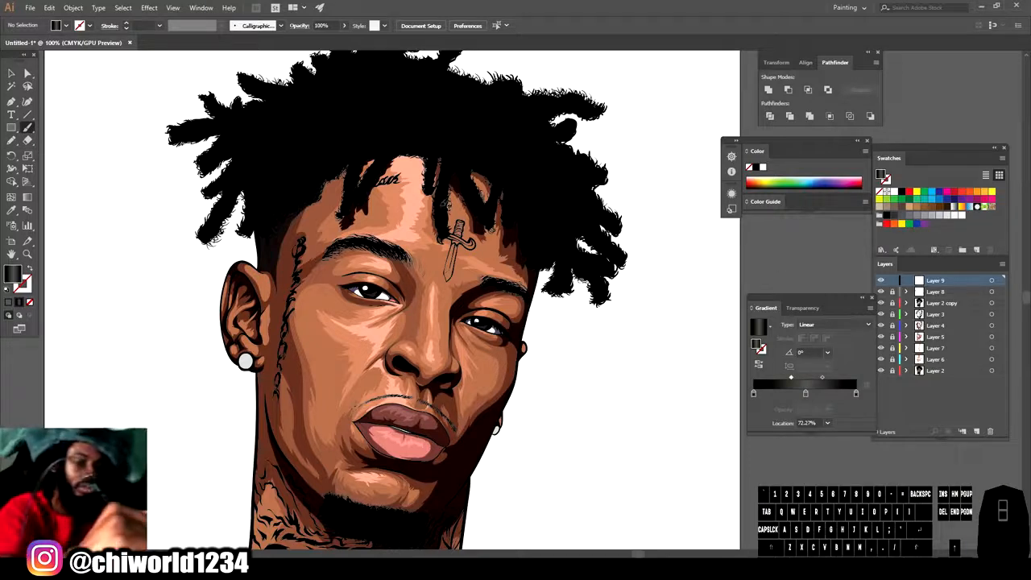
pyautogui.hotkey('shift', 'x')
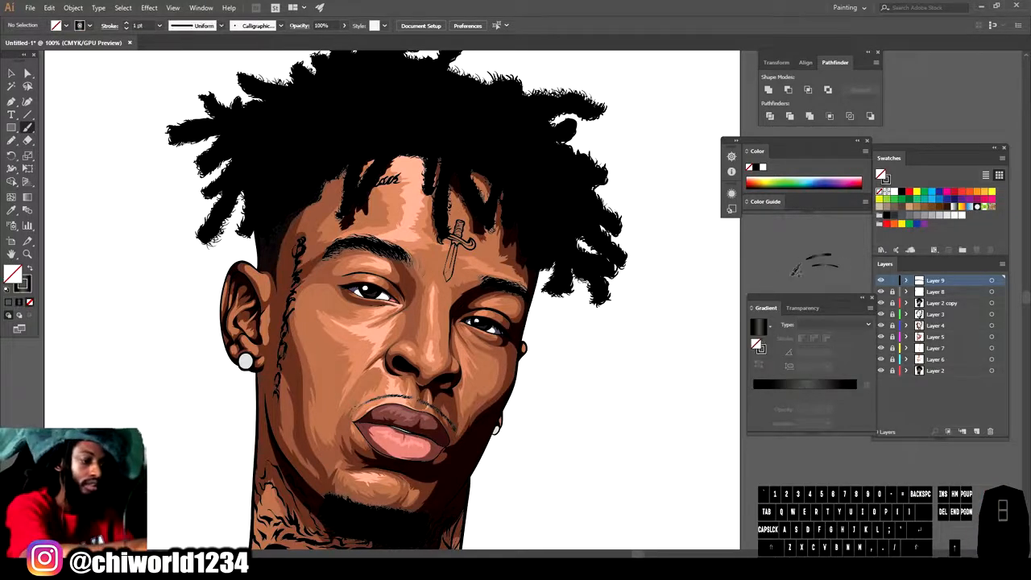
pyautogui.scroll(-2, 615, 439)
pyautogui.scroll(6, 582, 433)
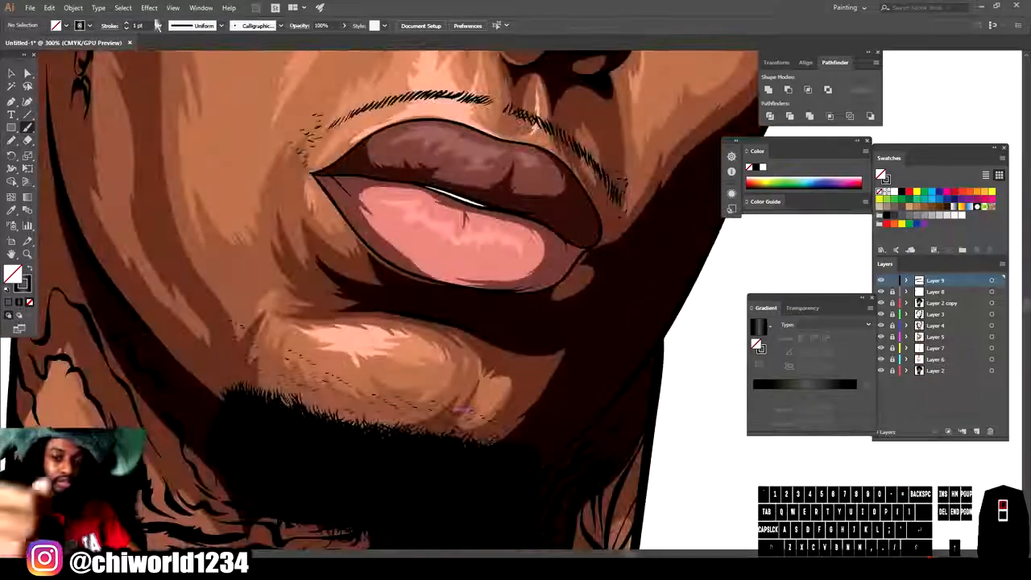
pyautogui.click(157, 26)
pyautogui.click(174, 52)
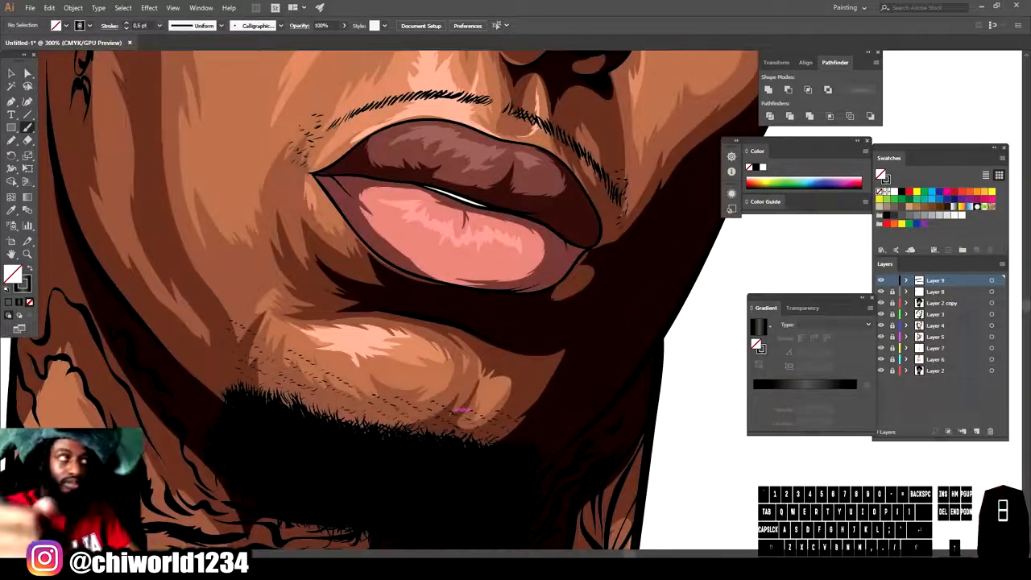
# Step: Brush short grey highlight hairs through the lower and middle part of the chin beard across its full width
pyautogui.moveTo(511, 486); pyautogui.dragTo(516, 509)
pyautogui.moveTo(493, 482)
pyautogui.mouseDown()
pyautogui.moveTo(488, 496)
pyautogui.moveTo(476, 480)
pyautogui.mouseUp()
pyautogui.moveTo(450, 454)
pyautogui.mouseDown()
pyautogui.moveTo(453, 472)
pyautogui.moveTo(423, 467)
pyautogui.mouseUp()
pyautogui.moveTo(431, 488)
pyautogui.mouseDown()
pyautogui.moveTo(419, 509)
pyautogui.moveTo(414, 496)
pyautogui.mouseUp()
pyautogui.moveTo(406, 469); pyautogui.dragTo(392, 489)
pyautogui.moveTo(379, 445); pyautogui.dragTo(373, 461)
pyautogui.moveTo(379, 479); pyautogui.dragTo(363, 501)
pyautogui.moveTo(341, 440); pyautogui.dragTo(329, 456)
pyautogui.moveTo(321, 440); pyautogui.dragTo(281, 473)
pyautogui.moveTo(303, 475); pyautogui.dragTo(294, 483)
pyautogui.moveTo(281, 451); pyautogui.dragTo(264, 462)
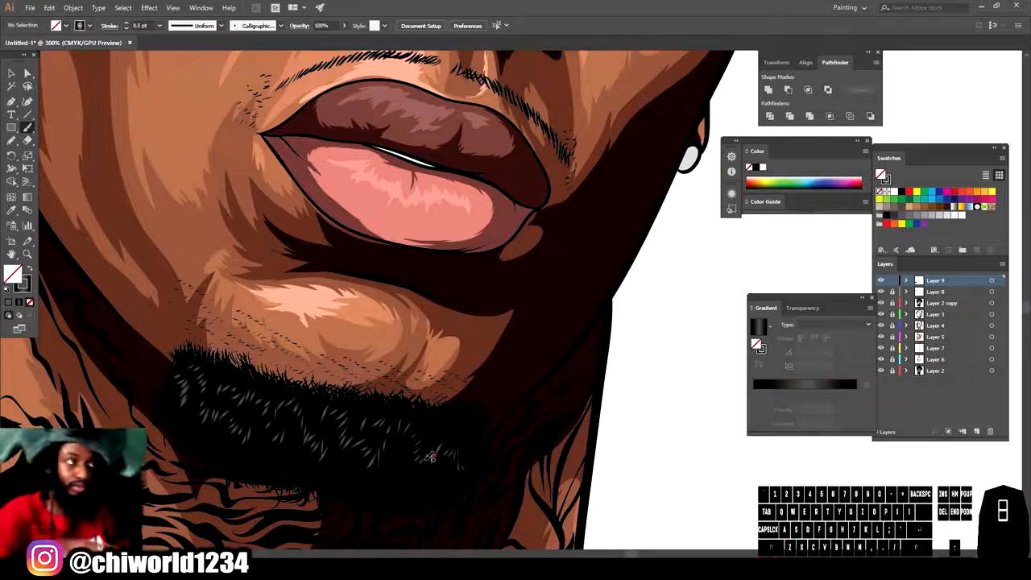
# Step: Brush short grey hairs along the beard's upper edge, filling the gaps across its full width
pyautogui.moveTo(471, 415)
pyautogui.mouseDown()
pyautogui.moveTo(469, 429)
pyautogui.moveTo(454, 424)
pyautogui.mouseUp()
pyautogui.moveTo(441, 416); pyautogui.dragTo(420, 424)
pyautogui.moveTo(386, 405); pyautogui.dragTo(378, 412)
pyautogui.moveTo(375, 403)
pyautogui.mouseDown()
pyautogui.moveTo(366, 414)
pyautogui.moveTo(338, 409)
pyautogui.mouseUp()
pyautogui.moveTo(336, 396)
pyautogui.mouseDown()
pyautogui.moveTo(325, 405)
pyautogui.moveTo(298, 397)
pyautogui.mouseUp()
pyautogui.moveTo(296, 387); pyautogui.dragTo(284, 400)
pyautogui.moveTo(281, 389)
pyautogui.mouseDown()
pyautogui.moveTo(274, 399)
pyautogui.moveTo(251, 387)
pyautogui.mouseUp()
pyautogui.moveTo(248, 373); pyautogui.dragTo(237, 384)
pyautogui.moveTo(240, 369); pyautogui.dragTo(229, 382)
pyautogui.moveTo(226, 363); pyautogui.dragTo(215, 382)
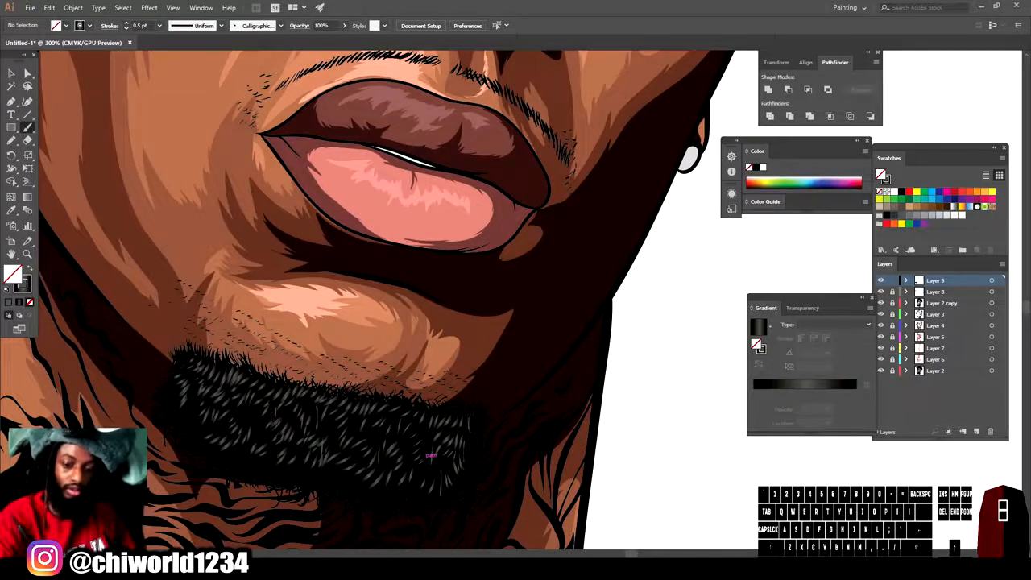
# Step: Add a denser set of grey hair strokes over the middle and far side of the chin beard
pyautogui.hotkey('ctrl', '-')
pyautogui.hotkey('ctrl', '-')
pyautogui.moveTo(505, 411); pyautogui.dragTo(512, 435)
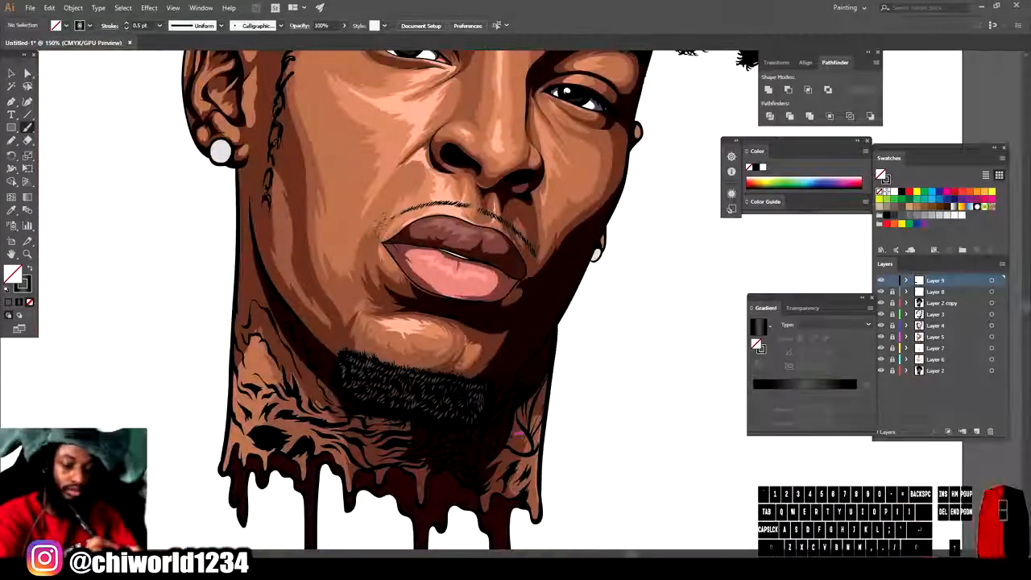
pyautogui.moveTo(473, 408); pyautogui.dragTo(458, 420)
pyautogui.moveTo(455, 393); pyautogui.dragTo(432, 415)
pyautogui.moveTo(394, 393); pyautogui.dragTo(388, 409)
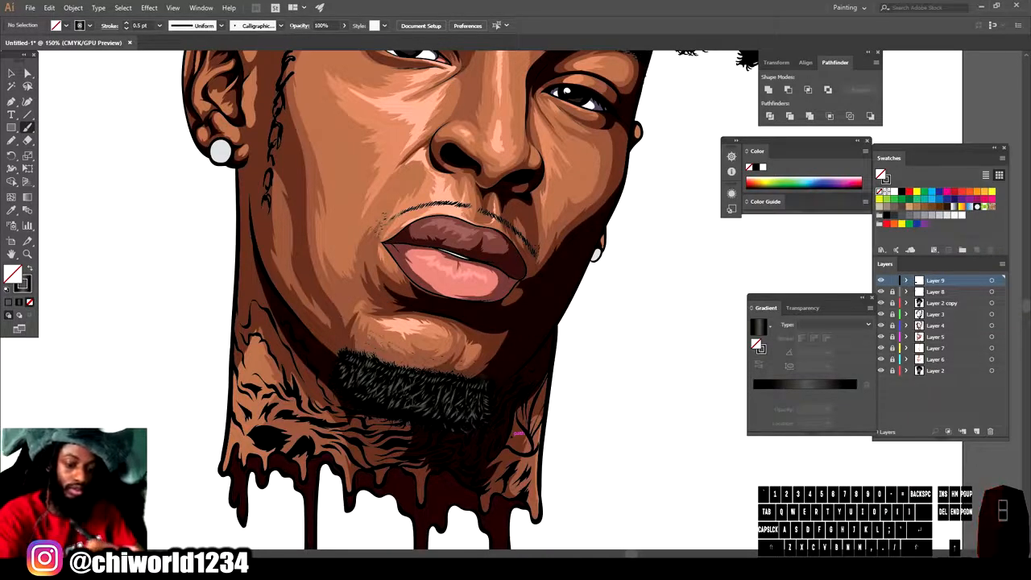
pyautogui.moveTo(416, 387); pyautogui.dragTo(407, 395)
# Step: Brush grey highlight strands into both eyebrows and along the dreadlock hanging above the dagger tattoo
pyautogui.hotkey('ctrl', '-')
pyautogui.hotkey('ctrl', '-')
pyautogui.scroll(1, 604, 408)
pyautogui.hotkey('ctrl', '+')
pyautogui.hotkey('ctrl', '+')
pyautogui.hotkey('ctrl', '+')
pyautogui.scroll(3, 604, 408)
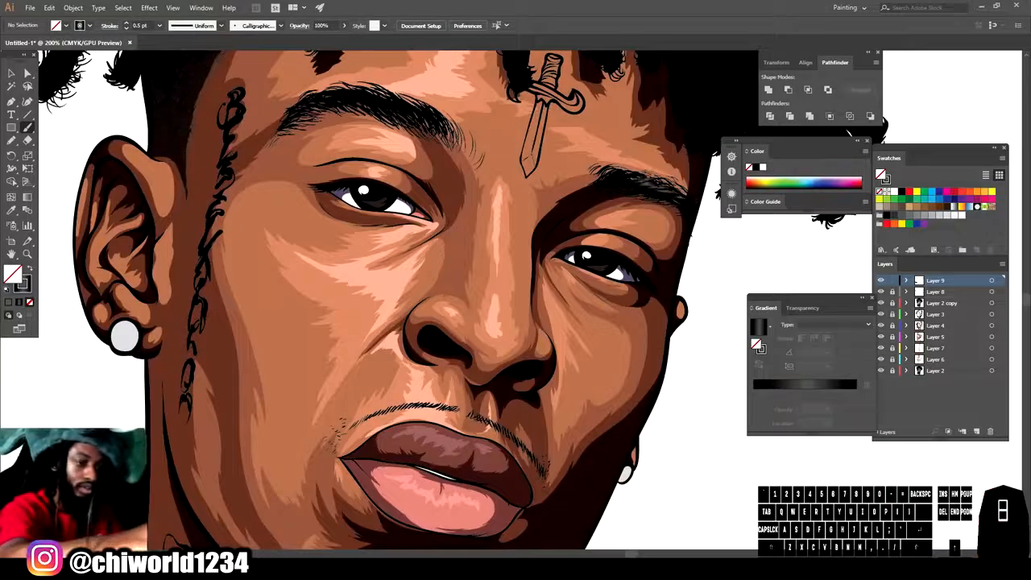
pyautogui.hotkey('ctrl', '-')
pyautogui.hotkey('ctrl', '-')
pyautogui.hotkey('ctrl', '-')
pyautogui.hotkey('ctrl', '+')
pyautogui.hotkey('ctrl', '+')
pyautogui.hotkey('ctrl', '+')
pyautogui.scroll(5, 600, 390)
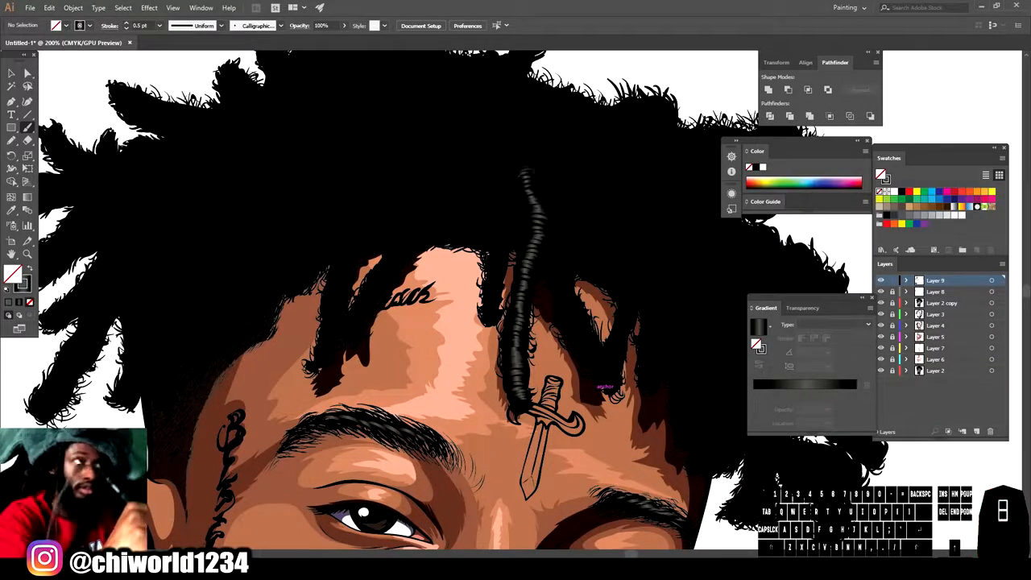
# Step: Paint curved grey highlight strokes up the short dreadlock just left of the one above the dagger tattoo
pyautogui.hotkey('ctrl', '-')
pyautogui.hotkey('ctrl', '-')
pyautogui.hotkey('ctrl', '-')
pyautogui.hotkey('ctrl', '+')
pyautogui.hotkey('ctrl', '+')
pyautogui.hotkey('ctrl', '+')
pyautogui.hotkey('ctrl', '+')
pyautogui.moveTo(457, 326)
pyautogui.mouseDown()
pyautogui.moveTo(471, 191)
pyautogui.moveTo(459, 146)
pyautogui.mouseUp()
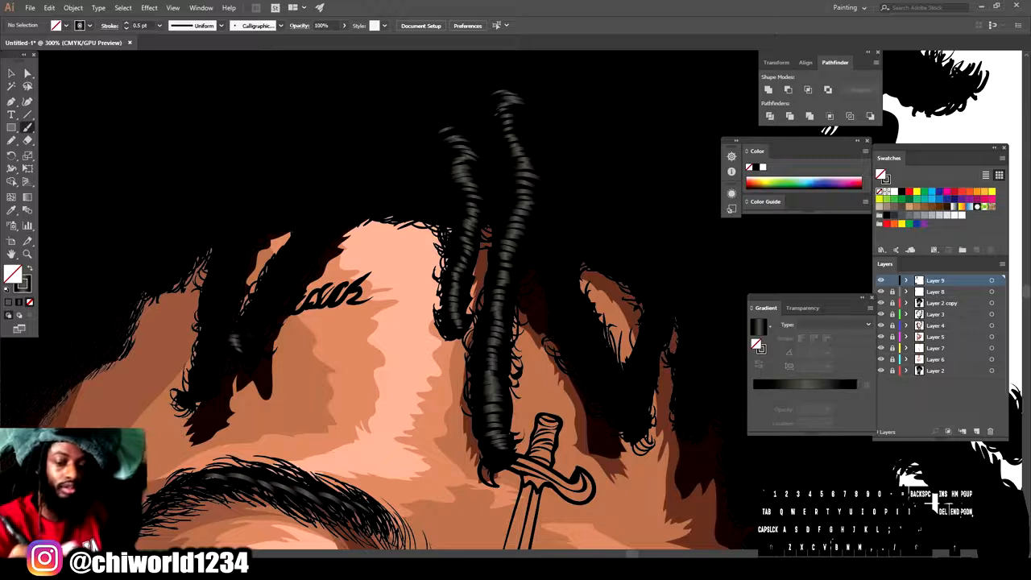
# Step: Paint grey highlight strokes along the two dreadlocks beside the forehead lettering and the short lock at the left hairline
pyautogui.moveTo(260, 305)
pyautogui.mouseDown()
pyautogui.moveTo(311, 255)
pyautogui.moveTo(316, 219)
pyautogui.moveTo(391, 142)
pyautogui.mouseUp()
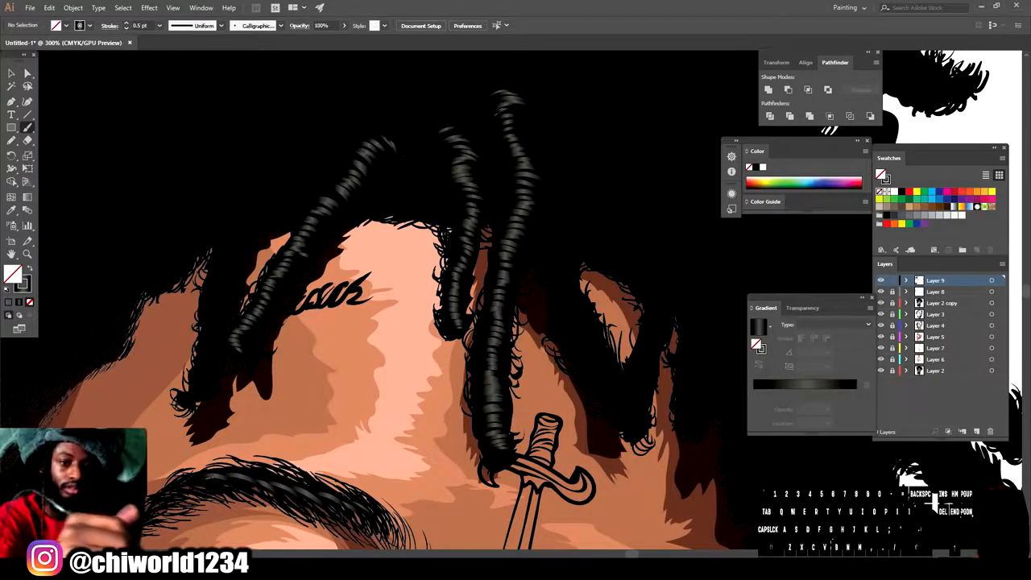
pyautogui.moveTo(203, 362)
pyautogui.mouseDown()
pyautogui.moveTo(231, 211)
pyautogui.moveTo(256, 182)
pyautogui.moveTo(297, 179)
pyautogui.moveTo(313, 163)
pyautogui.mouseUp()
pyautogui.moveTo(226, 229); pyautogui.dragTo(176, 248)
# Step: Paint grey highlight strokes along the two crossing dreadlocks right of the dagger tattoo, continuing them up into the hair
pyautogui.scroll(-4, 515, 301)
pyautogui.scroll(4, 594, 322)
pyautogui.scroll(1, 516, 322)
pyautogui.moveTo(516, 379); pyautogui.dragTo(458, 282)
pyautogui.moveTo(448, 239)
pyautogui.mouseDown()
pyautogui.moveTo(453, 176)
pyautogui.moveTo(430, 158)
pyautogui.mouseUp()
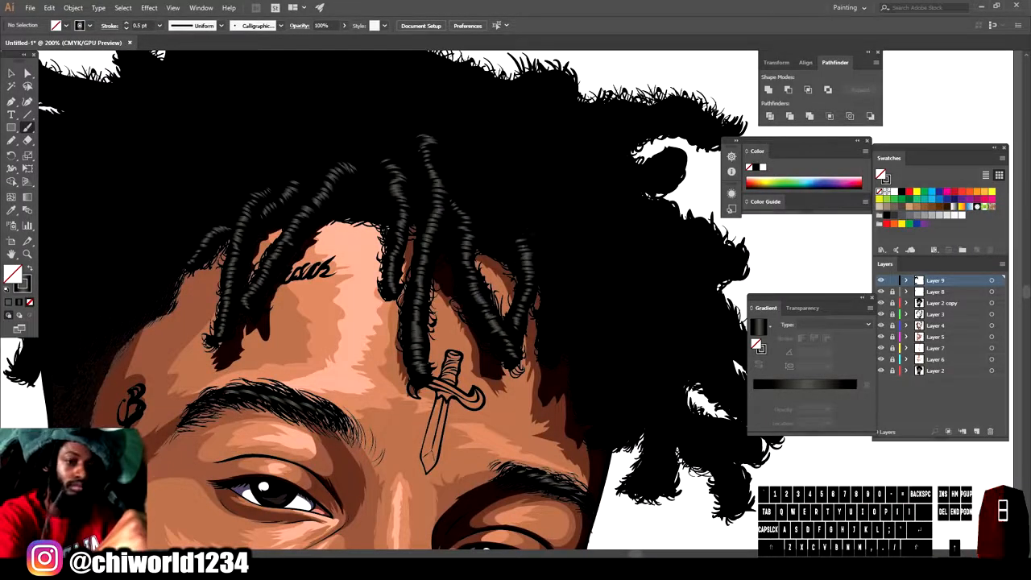
pyautogui.moveTo(516, 232); pyautogui.dragTo(456, 161)
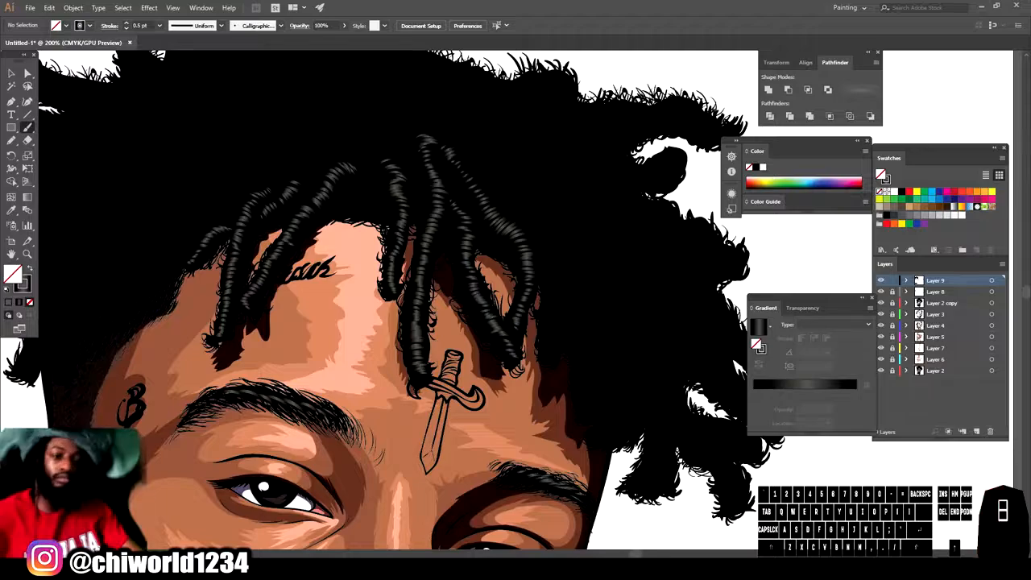
# Step: Paint grey highlight strokes on the next dreadlock to the right of the crossing locks, up to its root
pyautogui.hotkey('ctrl', '-')
pyautogui.hotkey('ctrl', '-')
pyautogui.hotkey('ctrl', '-')
pyautogui.hotkey('ctrl', '-')
pyautogui.hotkey('ctrl', '=')
pyautogui.hotkey('ctrl', '=')
pyautogui.hotkey('ctrl', '=')
pyautogui.hotkey('ctrl', '=')
pyautogui.moveTo(823, 491); pyautogui.dragTo(637, 425)
pyautogui.hotkey('ctrl', '=')
pyautogui.moveTo(427, 337)
pyautogui.mouseDown()
pyautogui.moveTo(438, 216)
pyautogui.moveTo(453, 189)
pyautogui.mouseUp()
pyautogui.moveTo(427, 178)
pyautogui.mouseDown()
pyautogui.moveTo(442, 173)
pyautogui.moveTo(435, 151)
pyautogui.mouseUp()
# Step: Highlight the long dreadlock falling over the right temple and the lock curving across the upper right of the hair
pyautogui.hotkey('ctrl', '-')
pyautogui.hotkey('ctrl', '-')
pyautogui.hotkey('ctrl', '-')
pyautogui.hotkey('ctrl', '-')
pyautogui.hotkey('ctrl', '-')
pyautogui.hotkey('ctrl', '=')
pyautogui.hotkey('ctrl', '=')
pyautogui.hotkey('ctrl', '=')
pyautogui.moveTo(495, 362); pyautogui.dragTo(486, 249)
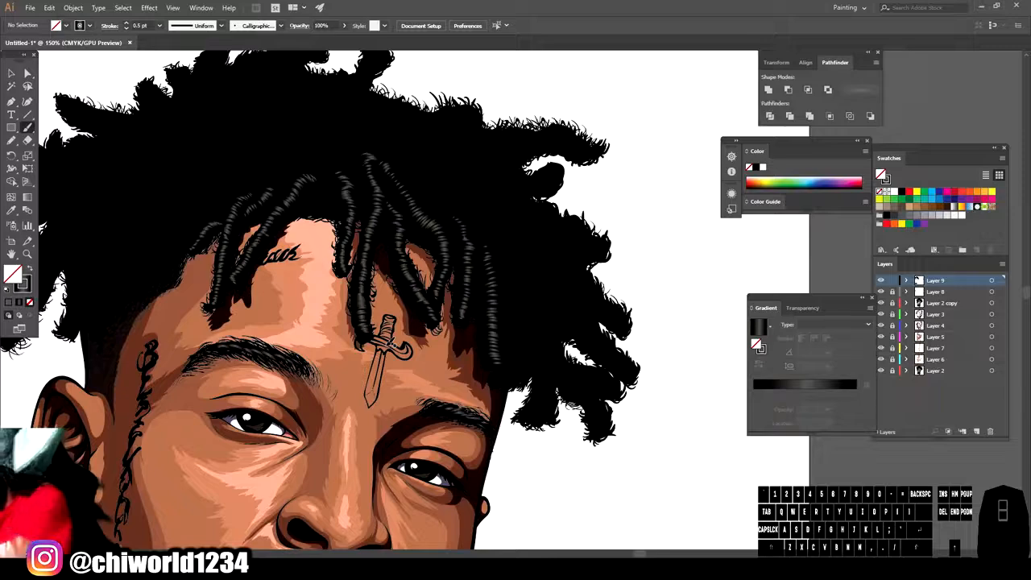
pyautogui.moveTo(528, 211)
pyautogui.mouseDown()
pyautogui.moveTo(475, 150)
pyautogui.moveTo(436, 126)
pyautogui.mouseUp()
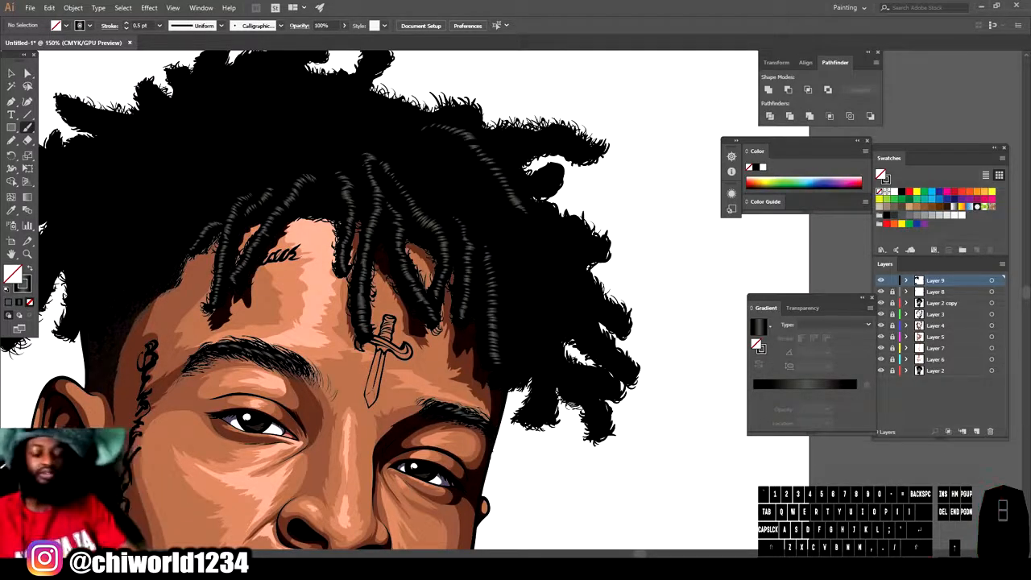
# Step: Paint grey highlight strokes on the diagonal locks at the right side of the hair and the locks rising between them
pyautogui.hotkey('ctrl', '-')
pyautogui.hotkey('ctrl', '=')
pyautogui.hotkey('ctrl', '=')
pyautogui.moveTo(576, 268)
pyautogui.mouseDown()
pyautogui.moveTo(548, 226)
pyautogui.moveTo(523, 213)
pyautogui.mouseUp()
pyautogui.moveTo(475, 186); pyautogui.dragTo(482, 193)
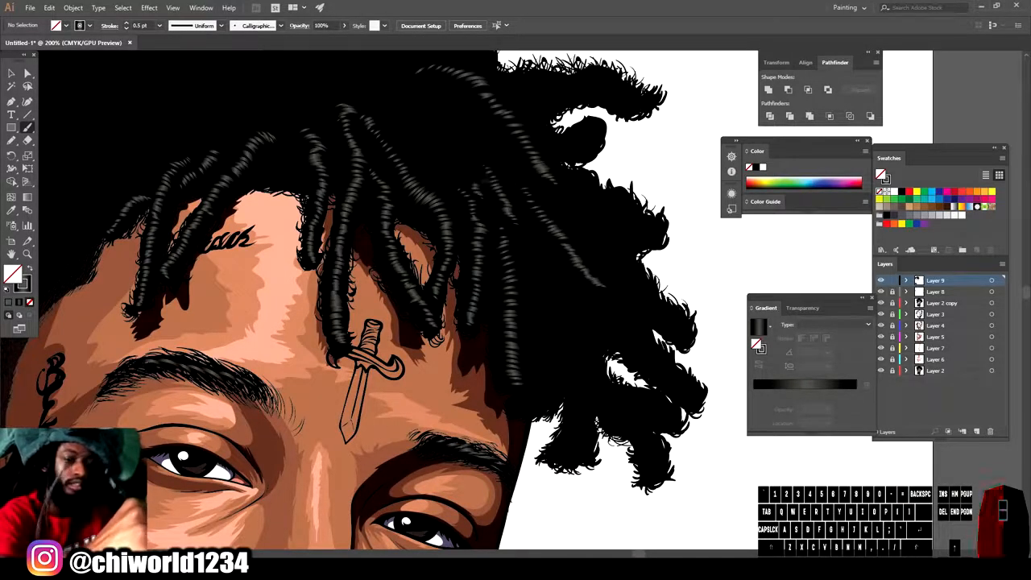
pyautogui.moveTo(479, 154); pyautogui.dragTo(418, 87)
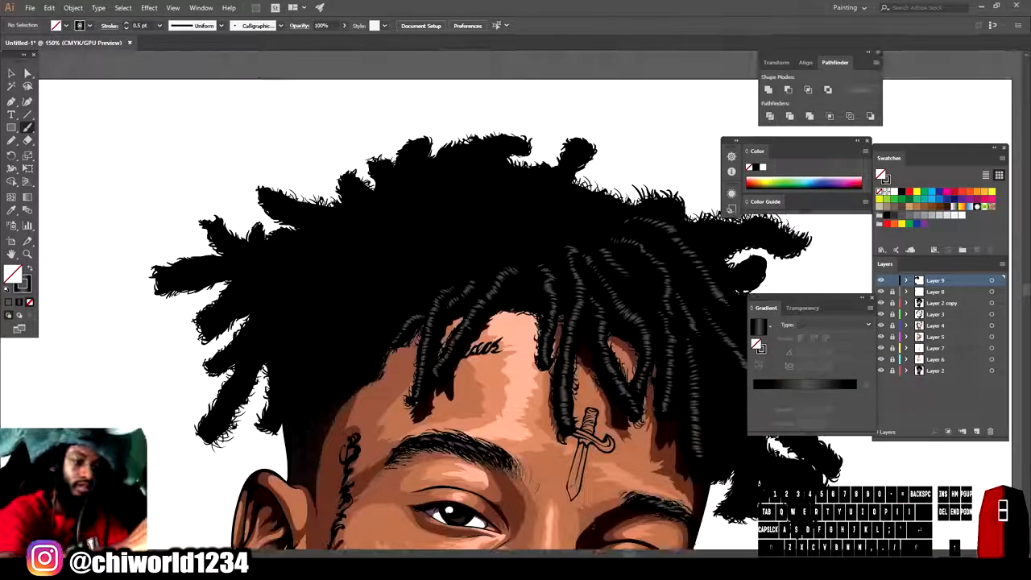
# Step: Highlight the dreadlocks at the crown, from above the forehead locks up toward the top of the head
pyautogui.moveTo(602, 251); pyautogui.dragTo(581, 229)
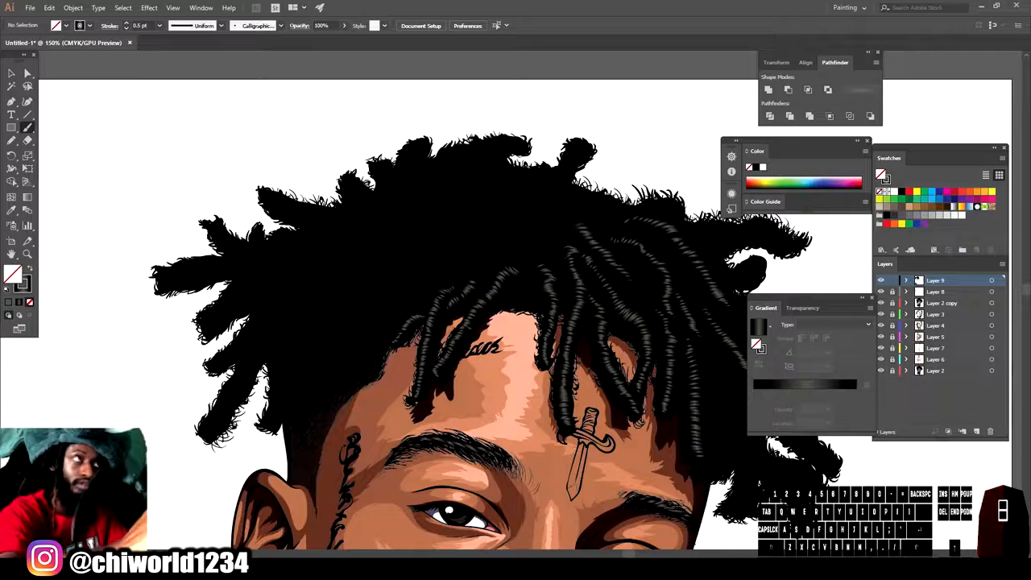
pyautogui.moveTo(529, 256); pyautogui.dragTo(532, 229)
pyautogui.moveTo(529, 194); pyautogui.dragTo(491, 171)
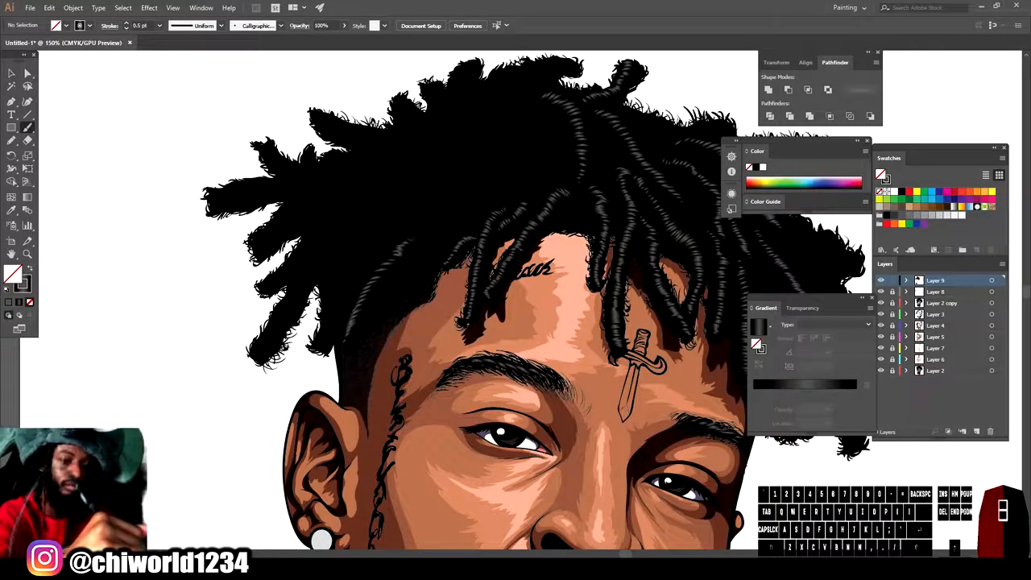
# Step: Paint grey highlight strokes along several dreadlocks on the left side of the hair, from the hairline toward the crown
pyautogui.moveTo(433, 232); pyautogui.dragTo(499, 125)
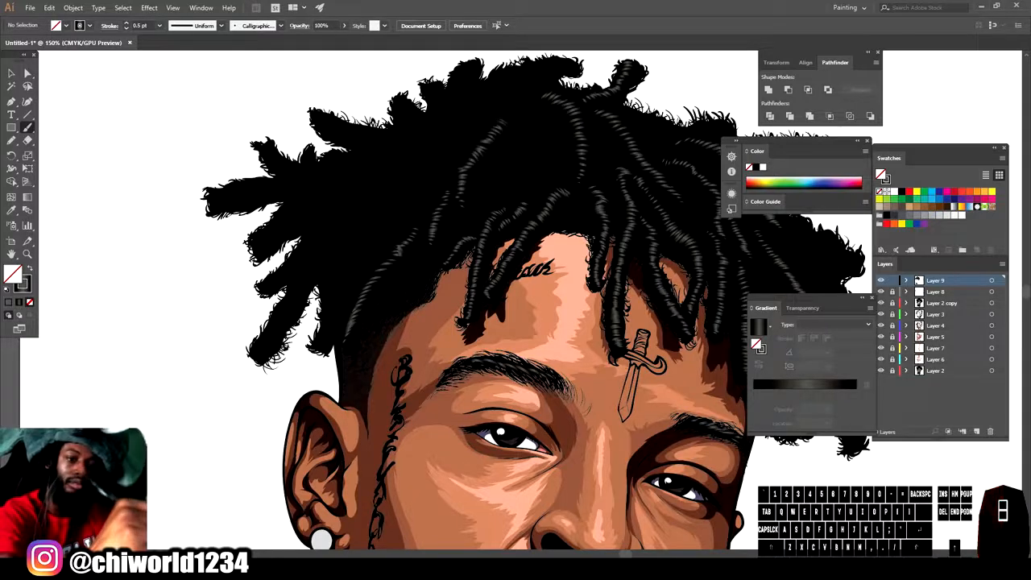
pyautogui.moveTo(347, 308); pyautogui.dragTo(339, 304)
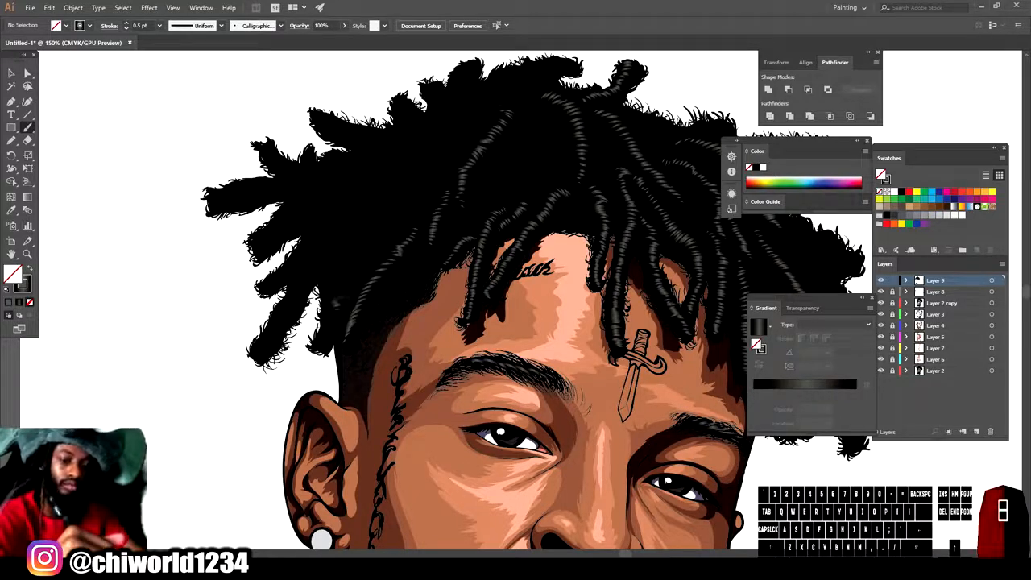
pyautogui.moveTo(381, 216); pyautogui.dragTo(402, 174)
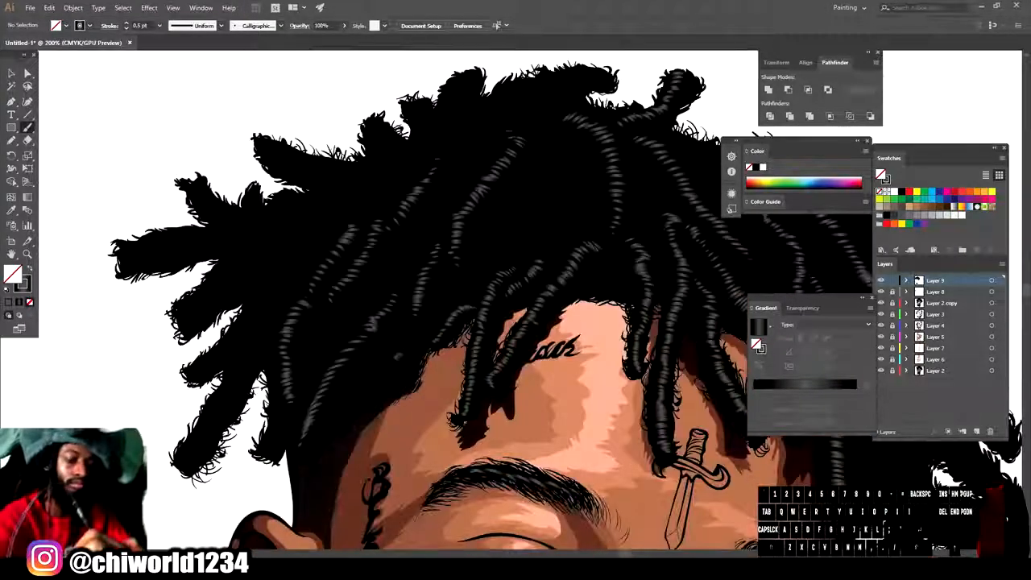
pyautogui.moveTo(399, 355)
pyautogui.mouseDown()
pyautogui.moveTo(523, 229)
pyautogui.moveTo(506, 210)
pyautogui.moveTo(502, 219)
pyautogui.mouseUp()
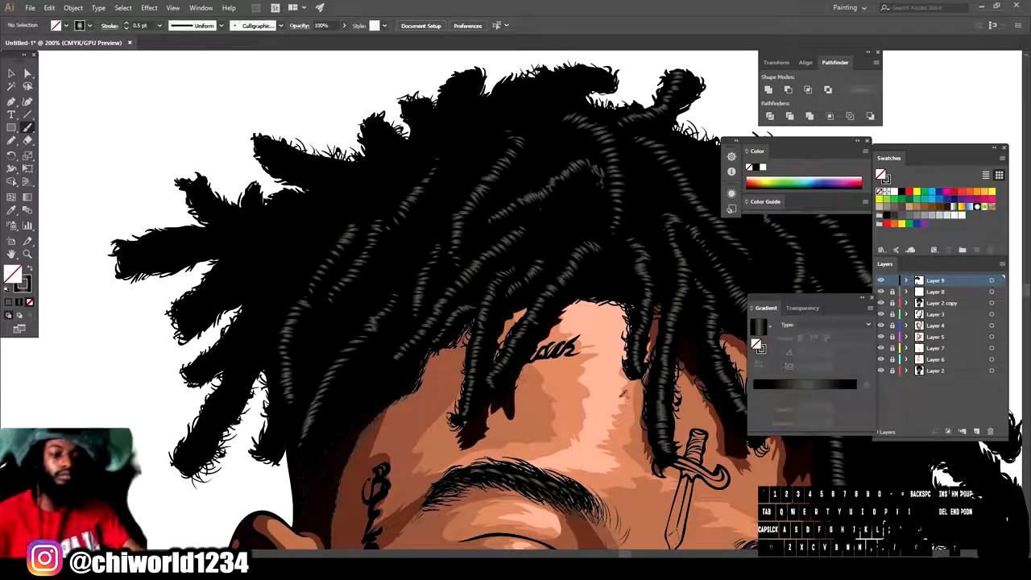
# Step: Paint grey highlight strokes on the short dreadlocks hanging beside the right temple
pyautogui.hotkey('ctrl', '-')
pyautogui.hotkey('ctrl', '-')
pyautogui.hotkey('ctrl', '-')
pyautogui.hotkey('ctrl', '-')
pyautogui.hotkey('ctrl', '=')
pyautogui.hotkey('ctrl', '=')
pyautogui.hotkey('ctrl', '=')
pyautogui.hotkey('ctrl', '=')
pyautogui.moveTo(628, 399); pyautogui.dragTo(306, 360)
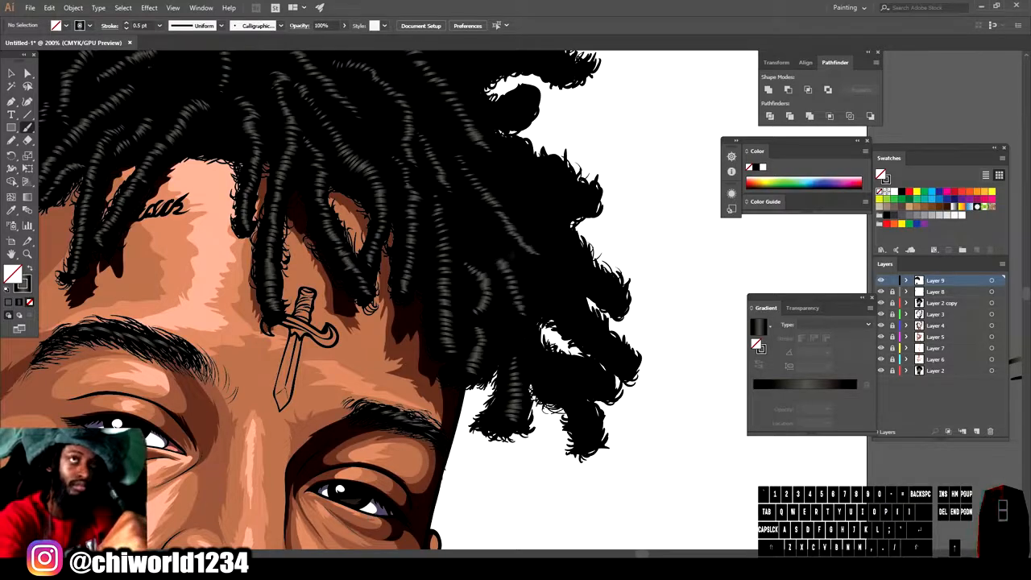
# Step: Paint grey highlight strokes along the outer dreadlocks on the right side of the hair and undo the last stroke
pyautogui.hotkey('ctrl', '-')
pyautogui.hotkey('ctrl', '-')
pyautogui.hotkey('ctrl', '-')
pyautogui.hotkey('ctrl', '-')
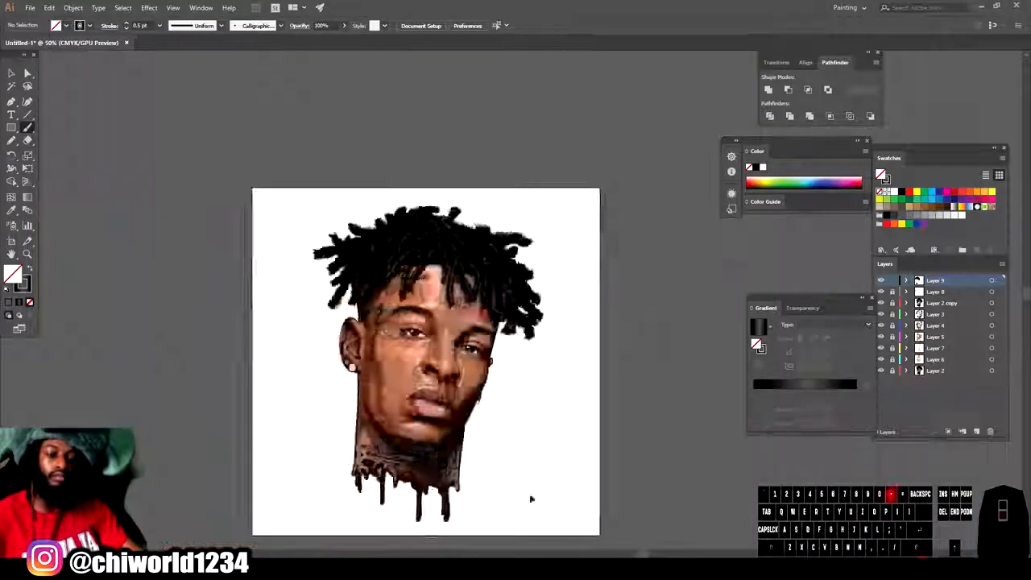
pyautogui.hotkey('ctrl', '=')
pyautogui.hotkey('ctrl', '=')
pyautogui.hotkey('ctrl', '=')
pyautogui.hscroll(-3, 529, 484)
pyautogui.scroll(1, 529, 482)
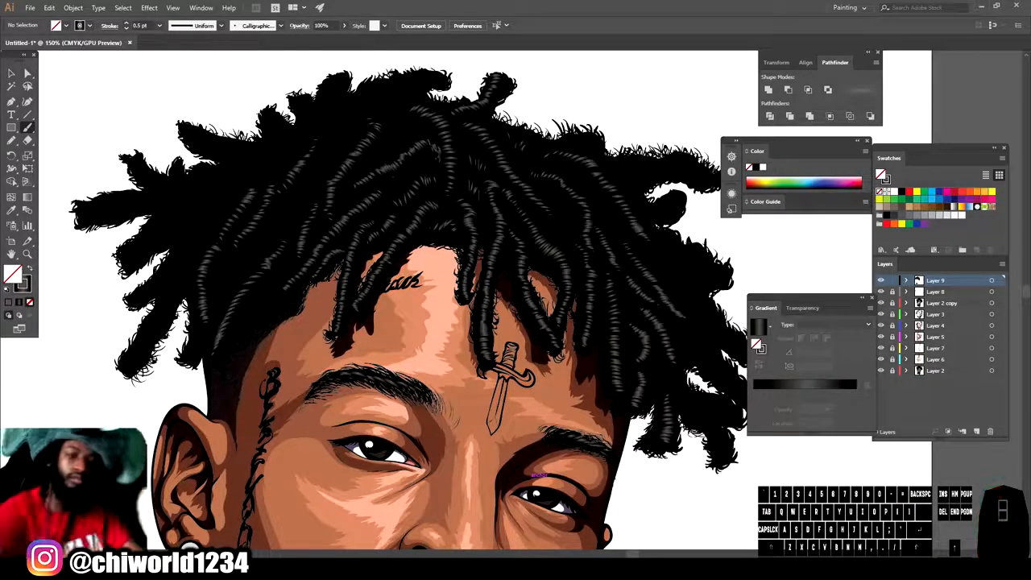
pyautogui.scroll(-4, 531, 490)
pyautogui.scroll(5, 596, 495)
pyautogui.moveTo(465, 420); pyautogui.dragTo(479, 423)
pyautogui.moveTo(463, 373); pyautogui.dragTo(430, 380)
pyautogui.moveTo(512, 368)
pyautogui.mouseDown()
pyautogui.moveTo(414, 276)
pyautogui.moveTo(429, 245)
pyautogui.mouseUp()
pyautogui.moveTo(466, 201)
pyautogui.mouseDown()
pyautogui.moveTo(434, 193)
pyautogui.moveTo(403, 162)
pyautogui.mouseUp()
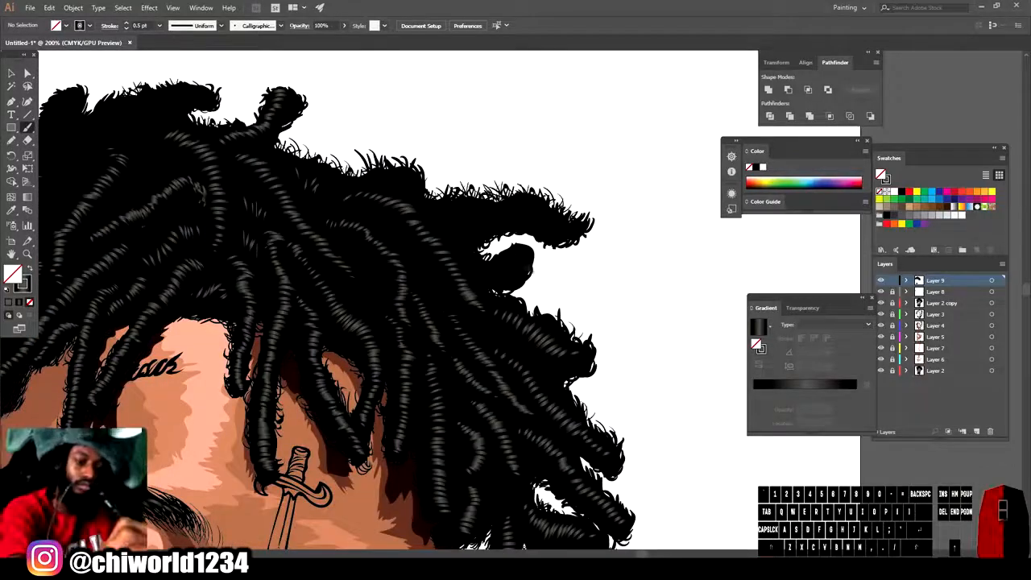
pyautogui.hotkey('ctrl', 'z')
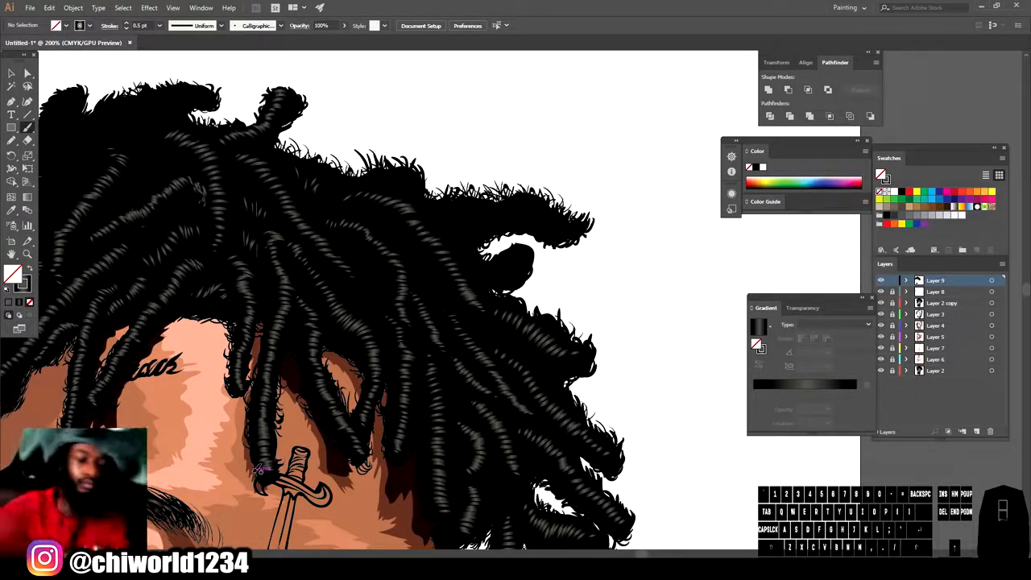
# Step: Paint grey highlight strokes across the short rounded lock sticking out at the upper right of the hair
pyautogui.moveTo(511, 257); pyautogui.dragTo(514, 270)
pyautogui.moveTo(502, 258); pyautogui.dragTo(506, 271)
pyautogui.moveTo(494, 259); pyautogui.dragTo(498, 273)
pyautogui.moveTo(483, 261); pyautogui.dragTo(485, 271)
# Step: Paint grey highlight strokes along the long lock pointing outward at the upper right, from its tip back toward the crown
pyautogui.moveTo(561, 212); pyautogui.dragTo(544, 219)
pyautogui.moveTo(536, 202); pyautogui.dragTo(532, 214)
pyautogui.moveTo(520, 200); pyautogui.dragTo(509, 215)
pyautogui.moveTo(497, 203); pyautogui.dragTo(499, 216)
pyautogui.moveTo(487, 207); pyautogui.dragTo(489, 219)
pyautogui.moveTo(478, 207)
pyautogui.mouseDown()
pyautogui.moveTo(480, 230)
pyautogui.moveTo(471, 214)
pyautogui.mouseUp()
pyautogui.moveTo(460, 203); pyautogui.dragTo(452, 218)
pyautogui.moveTo(439, 207); pyautogui.dragTo(440, 214)
pyautogui.scroll(-3, 484, 322)
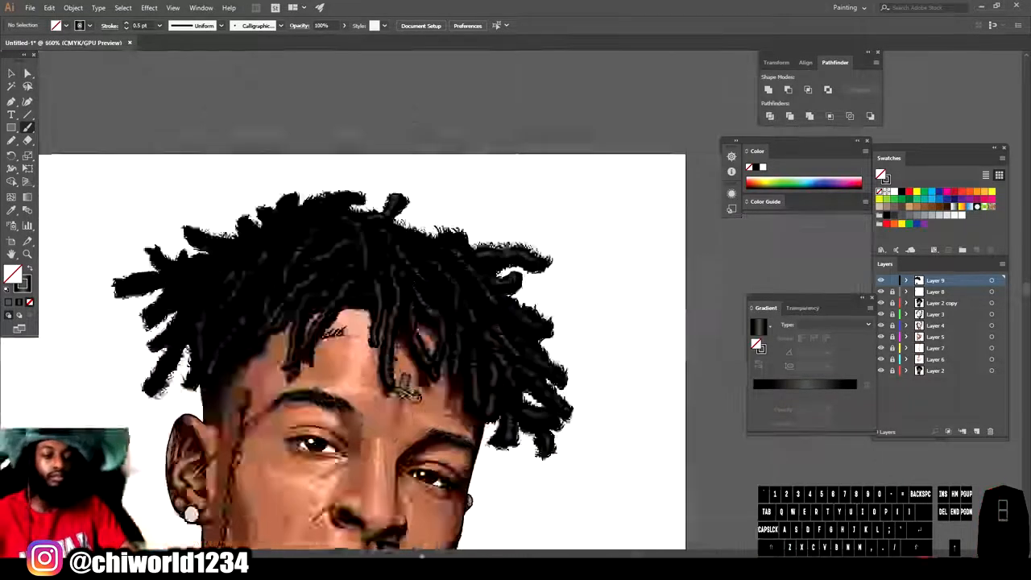
# Step: Highlight the short lock above the long outward-pointing lock at the upper right of the crown
pyautogui.scroll(3, 442, 503)
pyautogui.moveTo(566, 176); pyautogui.dragTo(567, 186)
pyautogui.moveTo(557, 176); pyautogui.dragTo(548, 187)
pyautogui.moveTo(538, 178); pyautogui.dragTo(539, 187)
pyautogui.moveTo(528, 180); pyautogui.dragTo(529, 188)
pyautogui.moveTo(519, 182); pyautogui.dragTo(521, 188)
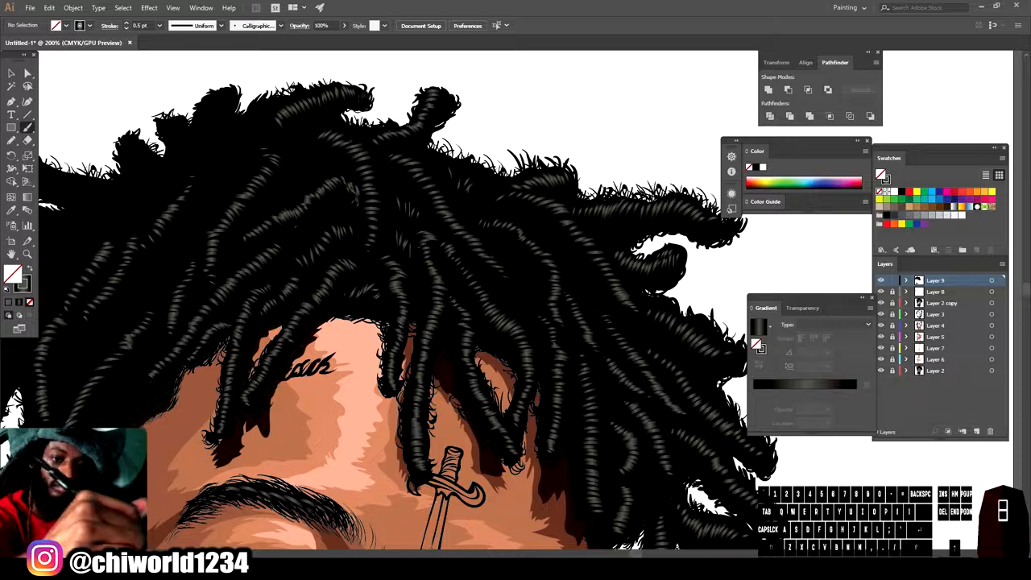
# Step: Paint grey highlight strokes up the short upright lock at the upper left of the crown
pyautogui.moveTo(201, 150); pyautogui.dragTo(211, 152)
pyautogui.moveTo(202, 144); pyautogui.dragTo(212, 145)
pyautogui.moveTo(203, 137); pyautogui.dragTo(215, 138)
pyautogui.moveTo(204, 130); pyautogui.dragTo(217, 132)
pyautogui.moveTo(206, 124); pyautogui.dragTo(219, 118)
pyautogui.moveTo(211, 109); pyautogui.dragTo(223, 111)
pyautogui.moveTo(216, 100); pyautogui.dragTo(226, 101)
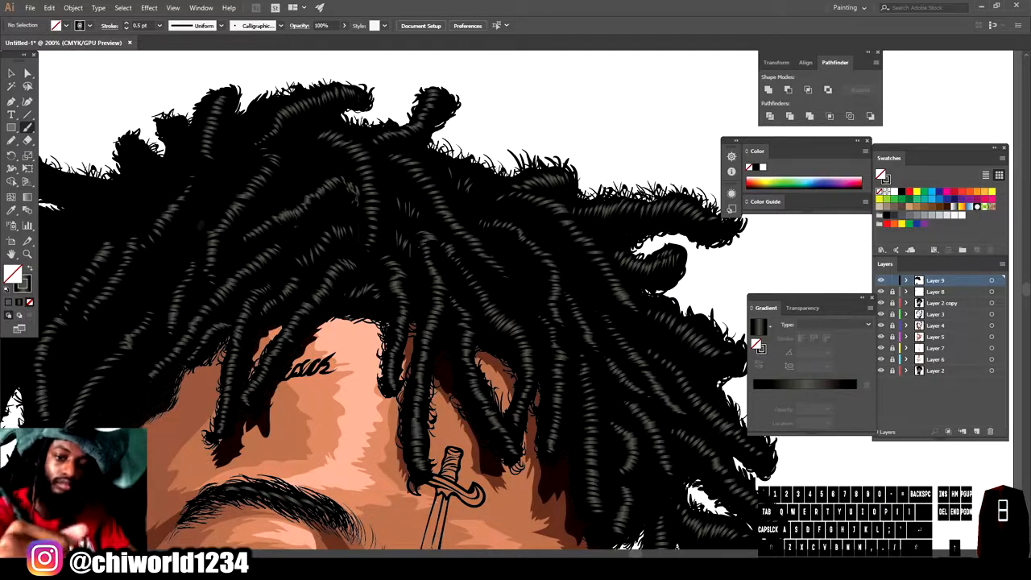
# Step: Check the highlighted dreadlocks against the whole portrait and undo the last highlight stroke
pyautogui.hotkey('ctrl', '-')
pyautogui.hotkey('ctrl', '-')
pyautogui.hotkey('ctrl', '-')
pyautogui.hotkey('ctrl', '-')
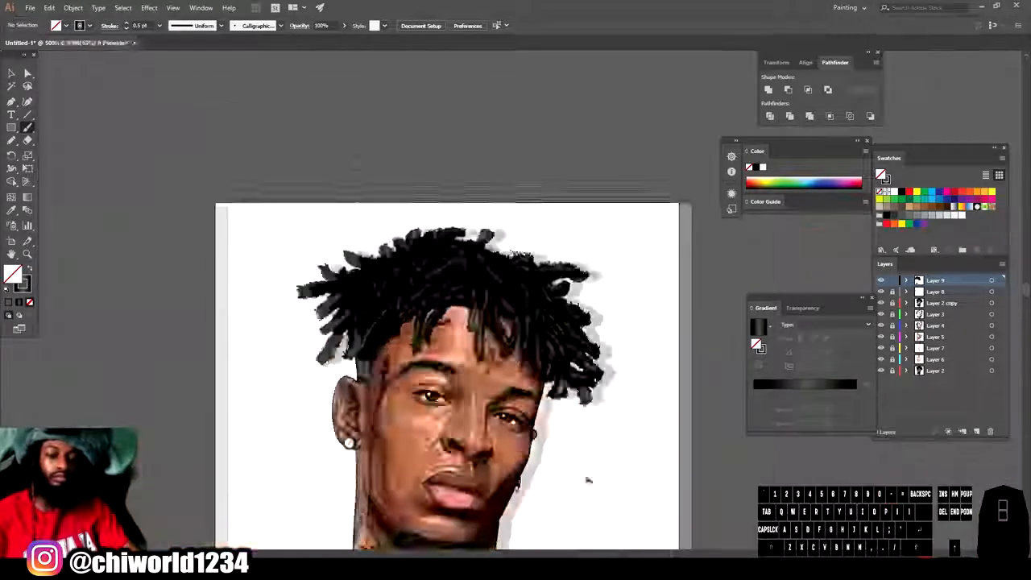
pyautogui.hotkey('ctrl', '=')
pyautogui.hotkey('ctrl', '=')
pyautogui.hotkey('ctrl', '=')
pyautogui.hotkey('ctrl', '=')
pyautogui.hotkey('ctrl', 'z')
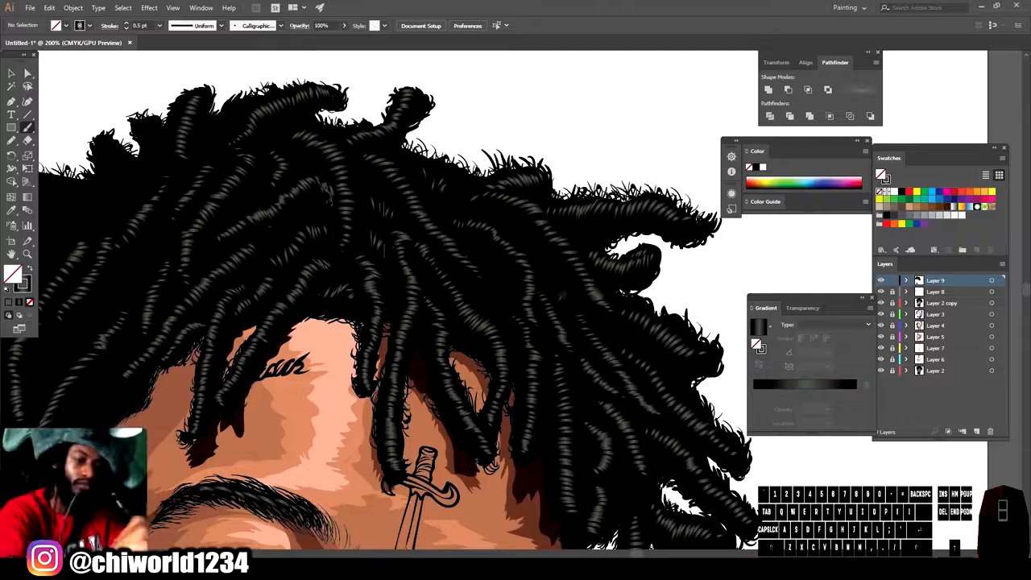
# Step: Paint grey highlight strokes on the short locks beside the left temple
pyautogui.hotkey('ctrl', '-')
pyautogui.hotkey('ctrl', '-')
pyautogui.hotkey('ctrl', '-')
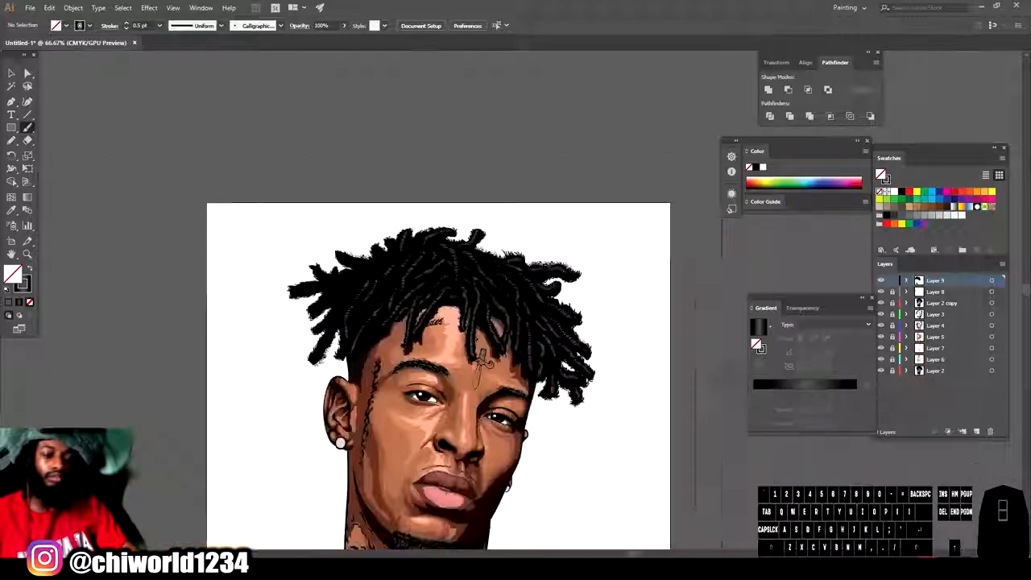
pyautogui.hotkey('ctrl', '=')
pyautogui.hotkey('ctrl', '=')
pyautogui.hotkey('ctrl', '=')
pyautogui.moveTo(291, 521); pyautogui.dragTo(290, 461)
pyautogui.moveTo(391, 410); pyautogui.dragTo(407, 404)
pyautogui.moveTo(429, 328); pyautogui.dragTo(439, 329)
pyautogui.moveTo(431, 321); pyautogui.dragTo(442, 324)
pyautogui.moveTo(435, 305); pyautogui.dragTo(450, 309)
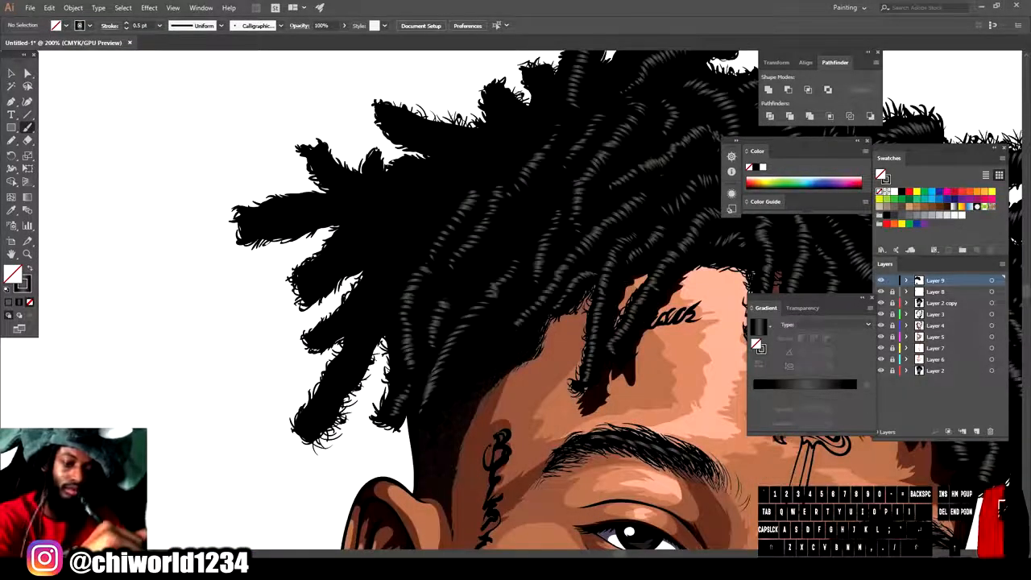
# Step: Highlight the two outer locks hanging at the lower left of the hair, from the tips inward
pyautogui.moveTo(335, 380); pyautogui.dragTo(347, 384)
pyautogui.moveTo(344, 366); pyautogui.dragTo(356, 370)
pyautogui.moveTo(349, 353); pyautogui.dragTo(360, 348)
pyautogui.moveTo(359, 330); pyautogui.dragTo(368, 333)
pyautogui.moveTo(369, 313)
pyautogui.mouseDown()
pyautogui.moveTo(383, 318)
pyautogui.moveTo(344, 328)
pyautogui.mouseUp()
pyautogui.moveTo(344, 312)
pyautogui.mouseDown()
pyautogui.moveTo(354, 320)
pyautogui.moveTo(368, 305)
pyautogui.mouseUp()
pyautogui.moveTo(362, 288); pyautogui.dragTo(374, 295)
pyautogui.moveTo(367, 280); pyautogui.dragTo(379, 286)
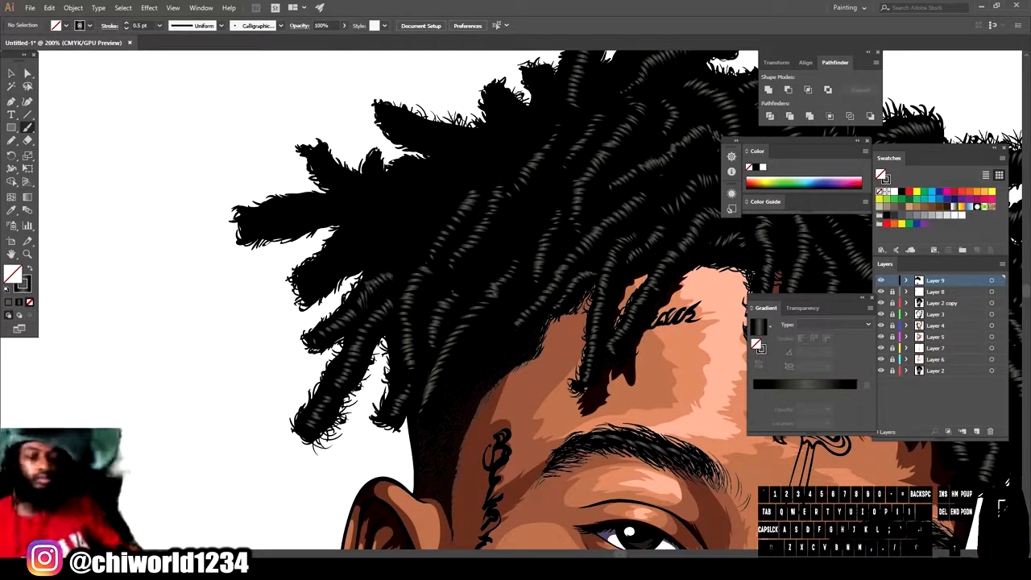
# Step: Paint grey highlight strokes on the outward-pointing left lock above the hanging ones, undoing and redoing the inner strokes
pyautogui.moveTo(332, 254); pyautogui.dragTo(344, 266)
pyautogui.moveTo(341, 249)
pyautogui.mouseDown()
pyautogui.moveTo(353, 263)
pyautogui.moveTo(363, 256)
pyautogui.mouseUp()
pyautogui.moveTo(362, 238); pyautogui.dragTo(370, 251)
pyautogui.moveTo(376, 234); pyautogui.dragTo(395, 257)
pyautogui.moveTo(406, 231)
pyautogui.mouseDown()
pyautogui.moveTo(408, 260)
pyautogui.moveTo(412, 247)
pyautogui.mouseUp()
pyautogui.hotkey('ctrl', 'z')
pyautogui.hotkey('ctrl', 'z')
pyautogui.moveTo(413, 229)
pyautogui.mouseDown()
pyautogui.moveTo(423, 241)
pyautogui.moveTo(435, 232)
pyautogui.mouseUp()
# Step: Paint grey highlight strokes along the long horizontal lock at the far left, from its tip toward the crown
pyautogui.moveTo(248, 219)
pyautogui.mouseDown()
pyautogui.moveTo(251, 230)
pyautogui.moveTo(262, 225)
pyautogui.mouseUp()
pyautogui.moveTo(267, 211); pyautogui.dragTo(272, 222)
pyautogui.moveTo(278, 208); pyautogui.dragTo(293, 218)
pyautogui.moveTo(300, 202); pyautogui.dragTo(304, 213)
pyautogui.moveTo(311, 201); pyautogui.dragTo(316, 211)
pyautogui.moveTo(321, 199); pyautogui.dragTo(324, 211)
pyautogui.moveTo(331, 208); pyautogui.dragTo(364, 216)
pyautogui.moveTo(377, 206)
pyautogui.mouseDown()
pyautogui.moveTo(385, 219)
pyautogui.moveTo(398, 212)
pyautogui.mouseUp()
pyautogui.moveTo(411, 192)
pyautogui.mouseDown()
pyautogui.moveTo(419, 206)
pyautogui.moveTo(440, 197)
pyautogui.mouseUp()
pyautogui.moveTo(445, 174)
pyautogui.mouseDown()
pyautogui.moveTo(453, 187)
pyautogui.moveTo(464, 173)
pyautogui.mouseUp()
# Step: Highlight the outward-pointing locks at the upper left of the hair, including the short ones between them
pyautogui.moveTo(475, 150)
pyautogui.mouseDown()
pyautogui.moveTo(485, 161)
pyautogui.moveTo(504, 156)
pyautogui.mouseUp()
pyautogui.moveTo(518, 139); pyautogui.dragTo(526, 152)
pyautogui.moveTo(462, 135); pyautogui.dragTo(459, 145)
pyautogui.moveTo(443, 130); pyautogui.dragTo(423, 142)
pyautogui.moveTo(411, 123)
pyautogui.mouseDown()
pyautogui.moveTo(405, 137)
pyautogui.moveTo(391, 128)
pyautogui.mouseUp()
pyautogui.moveTo(371, 175)
pyautogui.mouseDown()
pyautogui.moveTo(377, 186)
pyautogui.moveTo(346, 190)
pyautogui.mouseUp()
pyautogui.moveTo(332, 165); pyautogui.dragTo(324, 176)
pyautogui.moveTo(520, 115); pyautogui.dragTo(513, 122)
pyautogui.moveTo(509, 106); pyautogui.dragTo(495, 110)
pyautogui.moveTo(427, 169)
pyautogui.mouseDown()
pyautogui.moveTo(435, 178)
pyautogui.moveTo(405, 176)
pyautogui.mouseUp()
pyautogui.moveTo(377, 170); pyautogui.dragTo(385, 179)
# Step: Highlight the short upright lock at the top left of the crown and add strokes in the remaining gaps nearby
pyautogui.moveTo(558, 104); pyautogui.dragTo(548, 114)
pyautogui.moveTo(552, 95); pyautogui.dragTo(540, 104)
pyautogui.moveTo(549, 84); pyautogui.dragTo(539, 95)
pyautogui.moveTo(542, 75); pyautogui.dragTo(533, 83)
pyautogui.scroll(-3, 556, 437)
pyautogui.scroll(2, 534, 435)
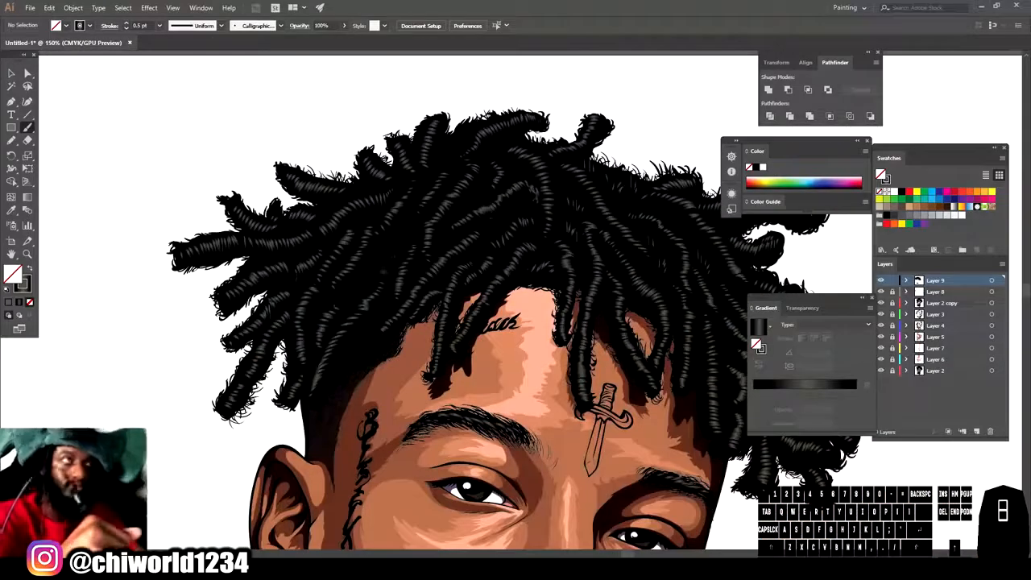
pyautogui.moveTo(409, 217); pyautogui.dragTo(421, 226)
pyautogui.moveTo(447, 147)
pyautogui.mouseDown()
pyautogui.moveTo(461, 161)
pyautogui.moveTo(457, 154)
pyautogui.mouseUp()
# Step: Reduce the brush stroke weight to 0.25 pt and paint fine highlight strokes in the dark gaps between the dreadlocks
pyautogui.click(160, 26)
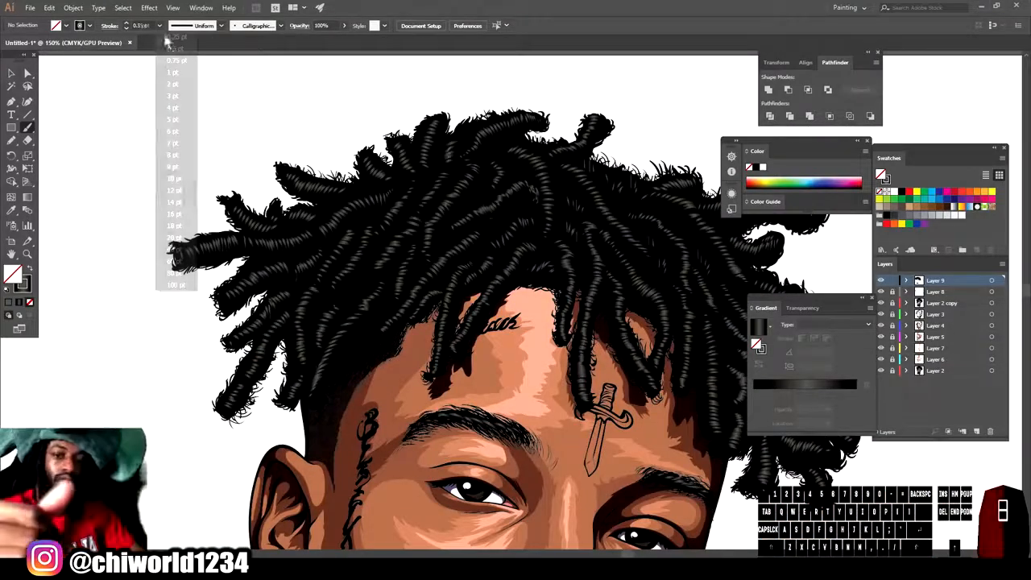
pyautogui.click(168, 38)
pyautogui.hotkey('ctrl', '-')
pyautogui.moveTo(494, 273); pyautogui.dragTo(416, 272)
pyautogui.hotkey('ctrl', '+')
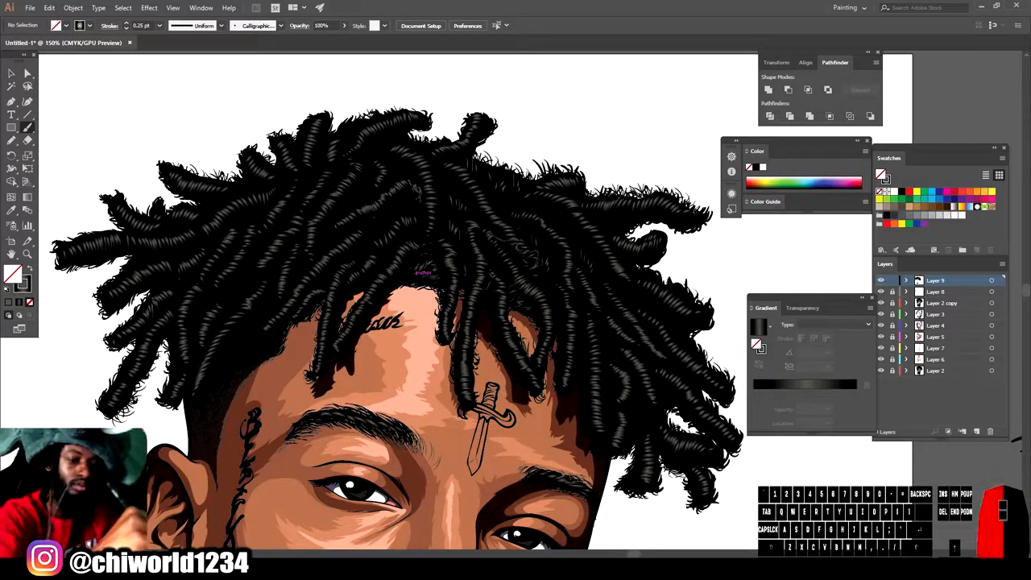
pyautogui.moveTo(447, 183); pyautogui.dragTo(461, 198)
pyautogui.moveTo(445, 171)
pyautogui.mouseDown()
pyautogui.moveTo(460, 186)
pyautogui.moveTo(486, 185)
pyautogui.mouseUp()
pyautogui.moveTo(501, 170)
pyautogui.mouseDown()
pyautogui.moveTo(512, 180)
pyautogui.moveTo(490, 183)
pyautogui.mouseUp()
pyautogui.hotkey('ctrl', '-')
pyautogui.hotkey('ctrl', '-')
pyautogui.hotkey('ctrl', '+')
pyautogui.hotkey('ctrl', '+')
pyautogui.moveTo(274, 190); pyautogui.dragTo(289, 209)
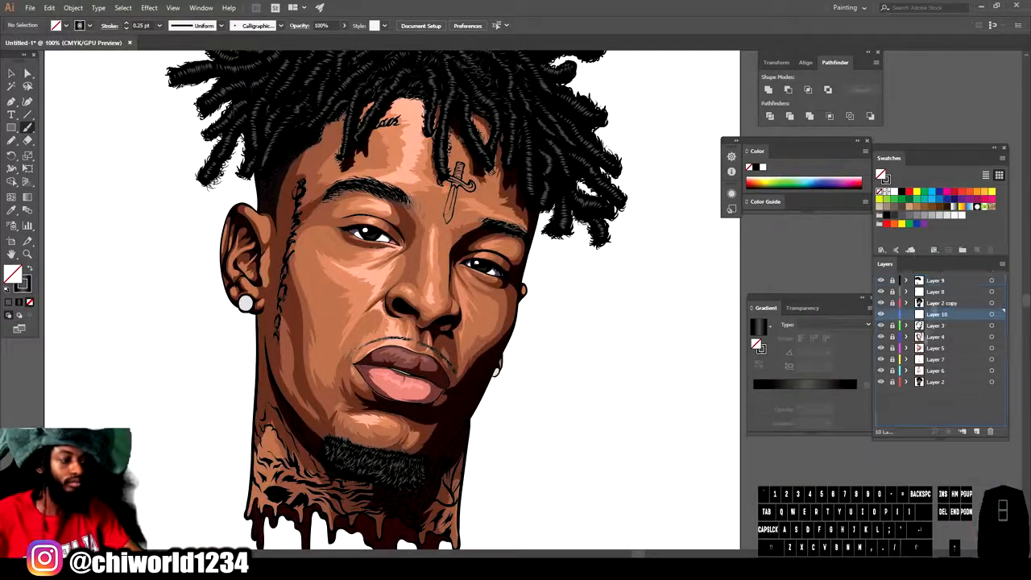
# Step: Reset the fill and stroke to their defaults and choose a blue-purple stroke colour for the rim light
pyautogui.click(6, 290)
pyautogui.doubleClick(24, 285)
pyautogui.click(808, 478)
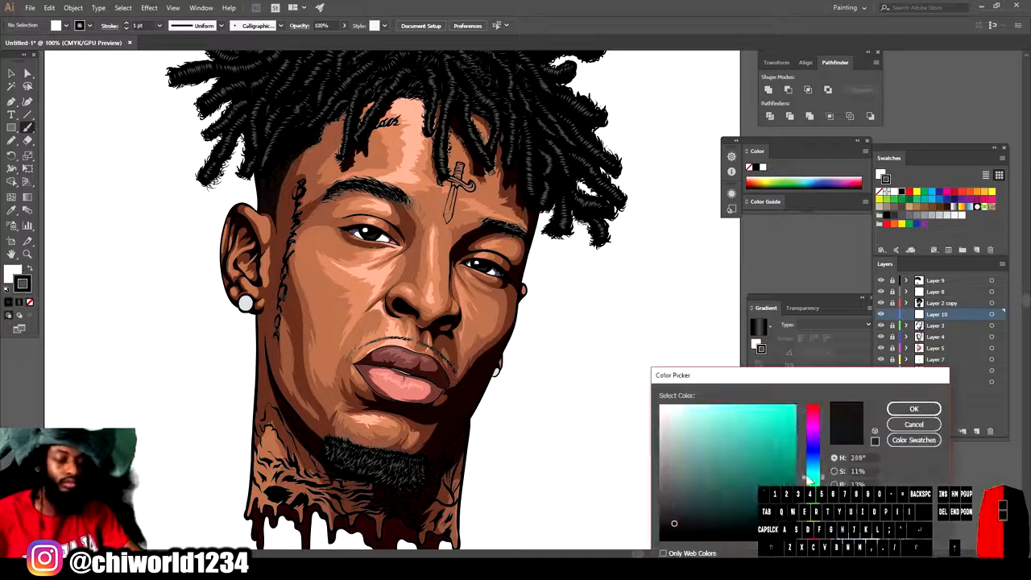
pyautogui.moveTo(808, 478); pyautogui.dragTo(810, 448)
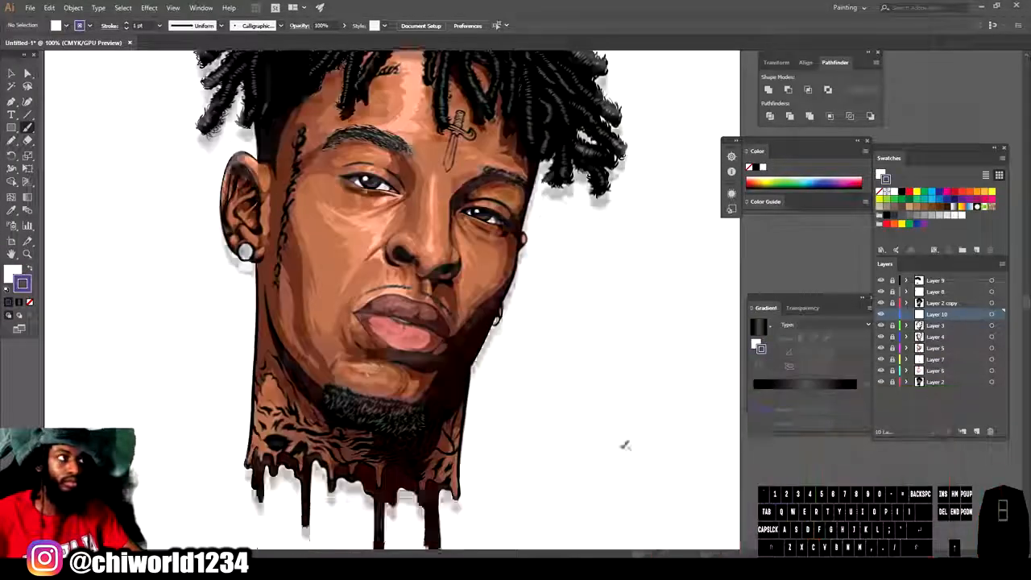
# Step: Brush a 1 pt purple rim light along the right edge of the face, from the jaw up to the temple on Layer 10
pyautogui.scroll(3, 532, 446)
pyautogui.moveTo(288, 514)
pyautogui.mouseDown()
pyautogui.moveTo(360, 459)
pyautogui.moveTo(459, 317)
pyautogui.moveTo(556, 113)
pyautogui.mouseUp()
pyautogui.scroll(-3, 617, 239)
pyautogui.scroll(3, 598, 233)
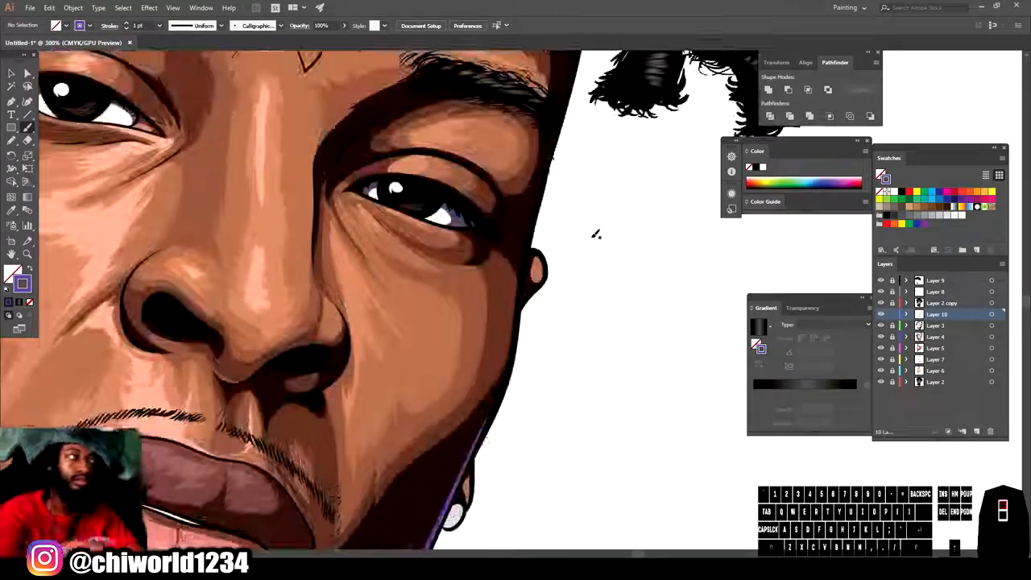
pyautogui.moveTo(477, 450)
pyautogui.mouseDown()
pyautogui.moveTo(499, 403)
pyautogui.moveTo(525, 237)
pyautogui.moveTo(556, 132)
pyautogui.mouseUp()
pyautogui.scroll(3, 557, 133)
pyautogui.moveTo(550, 321); pyautogui.dragTo(573, 222)
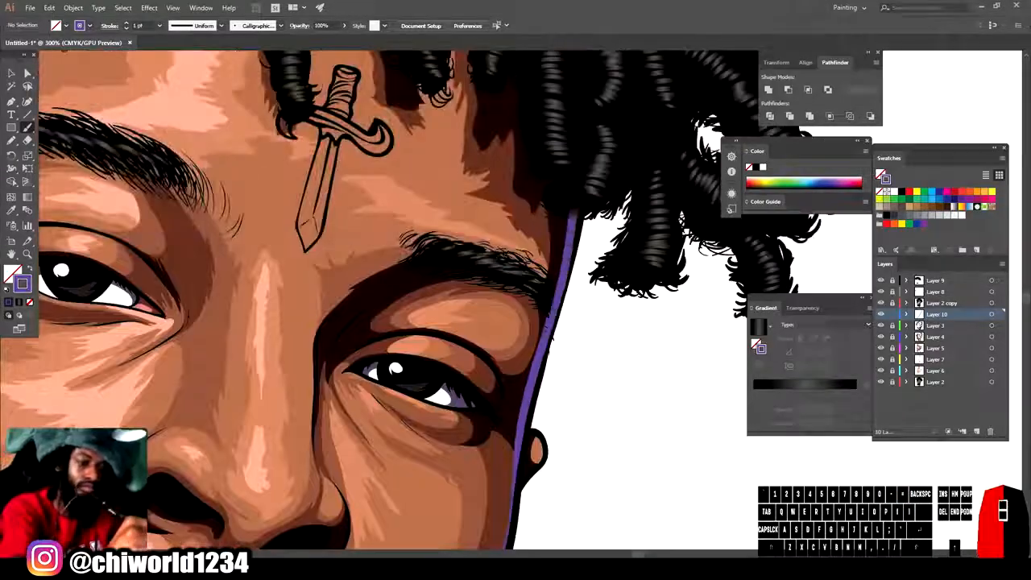
# Step: Extend the purple rim light along the right jawline toward the beard and down the right edge of the neck
pyautogui.scroll(-4, 564, 234)
pyautogui.scroll(5, 446, 360)
pyautogui.moveTo(442, 362); pyautogui.dragTo(507, 235)
pyautogui.scroll(-4, 506, 235)
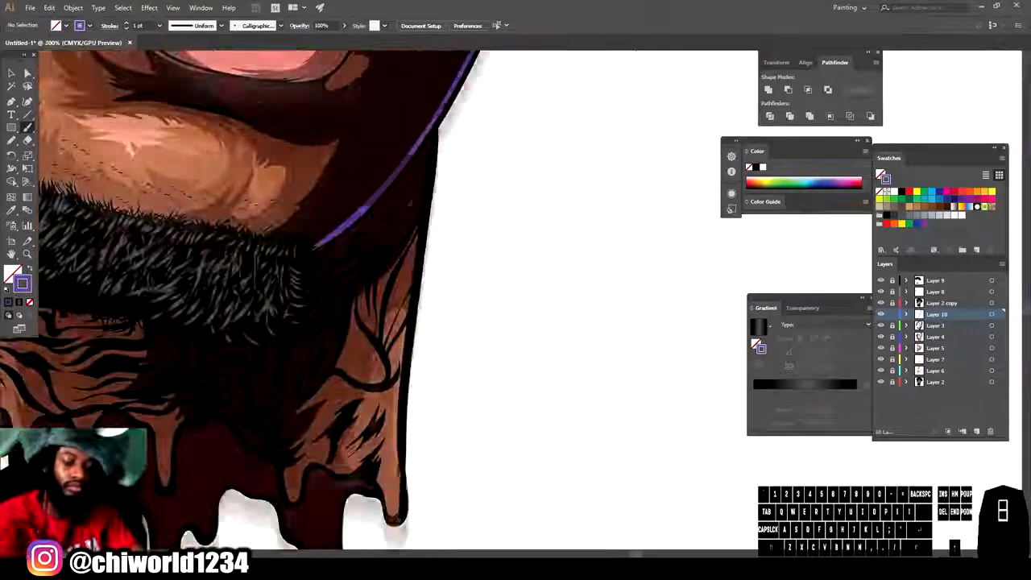
pyautogui.moveTo(395, 516); pyautogui.dragTo(422, 178)
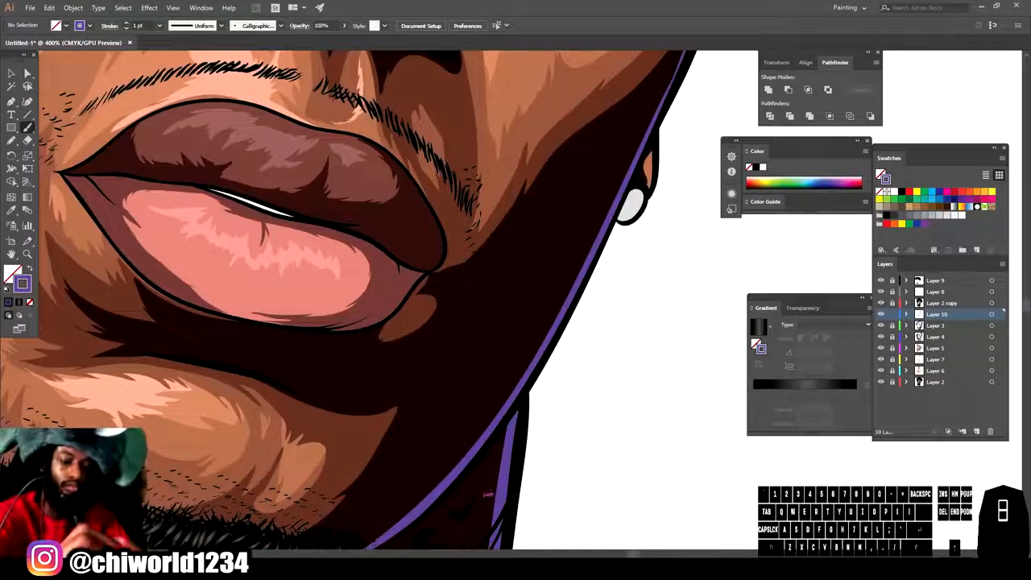
# Step: Brush purple rim accents at the right corner of the lips and around the outer corner of the right eye
pyautogui.moveTo(379, 318)
pyautogui.mouseDown()
pyautogui.moveTo(424, 269)
pyautogui.moveTo(442, 211)
pyautogui.moveTo(403, 170)
pyautogui.mouseUp()
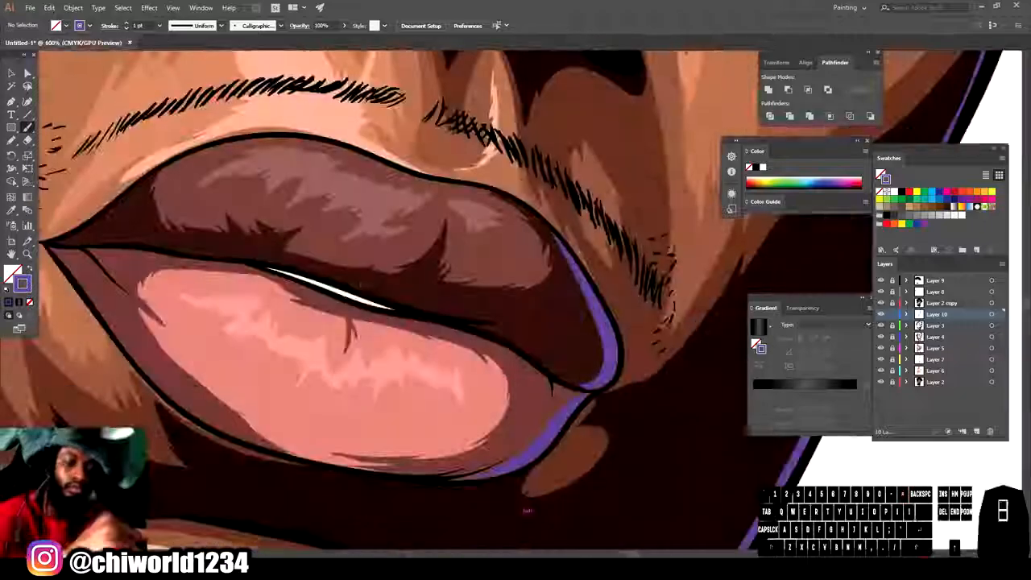
pyautogui.moveTo(367, 297); pyautogui.dragTo(482, 314)
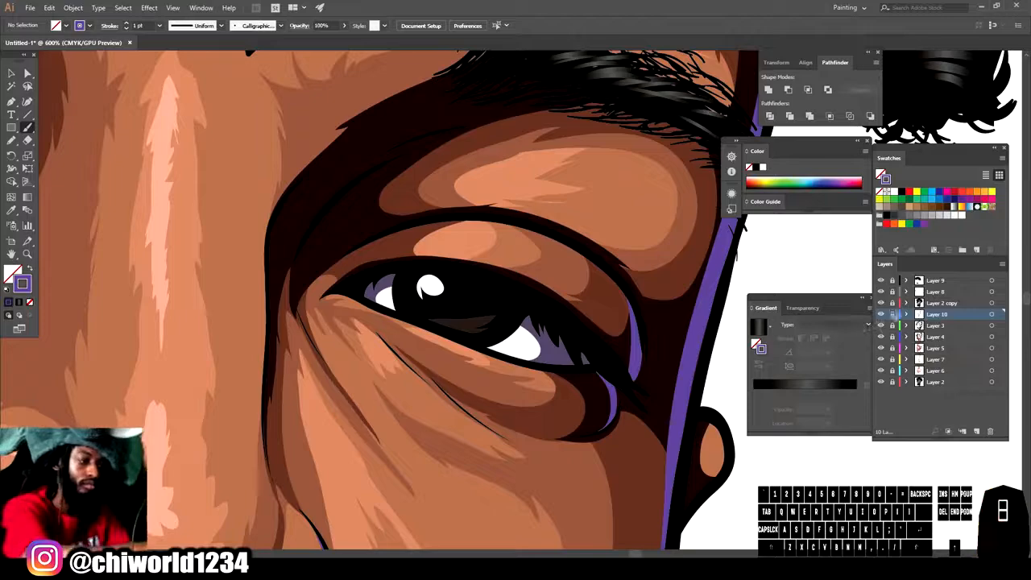
# Step: Create a new layer, move it above Layer 2 copy and brush a purple accent near the outer corner of the right eye
pyautogui.click(977, 431)
pyautogui.moveTo(941, 315); pyautogui.dragTo(941, 298)
pyautogui.moveTo(628, 376); pyautogui.dragTo(592, 337)
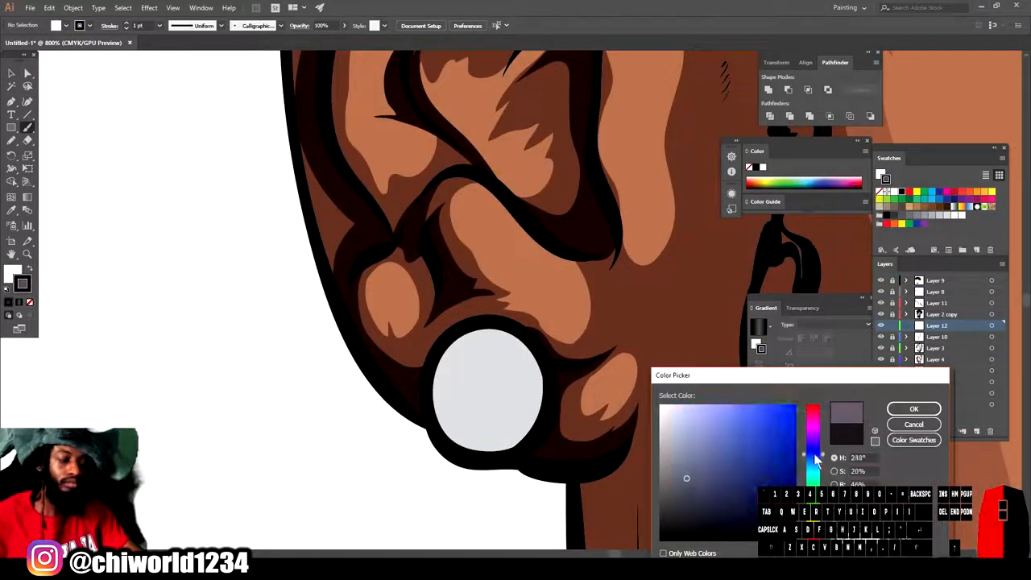
# Step: Set a muted purple stroke colour and draw irregular facet shapes over the left stud earring with the Pencil tool
pyautogui.click(707, 465)
pyautogui.click(914, 409)
pyautogui.click(11, 140)
pyautogui.moveTo(445, 439); pyautogui.dragTo(489, 450)
pyautogui.moveTo(473, 417)
pyautogui.mouseDown()
pyautogui.moveTo(490, 372)
pyautogui.moveTo(538, 395)
pyautogui.moveTo(457, 344)
pyautogui.moveTo(438, 403)
pyautogui.moveTo(449, 435)
pyautogui.mouseUp()
# Step: Turn the earring facet shapes into purple fills without a stroke and deselect them
pyautogui.press('v')
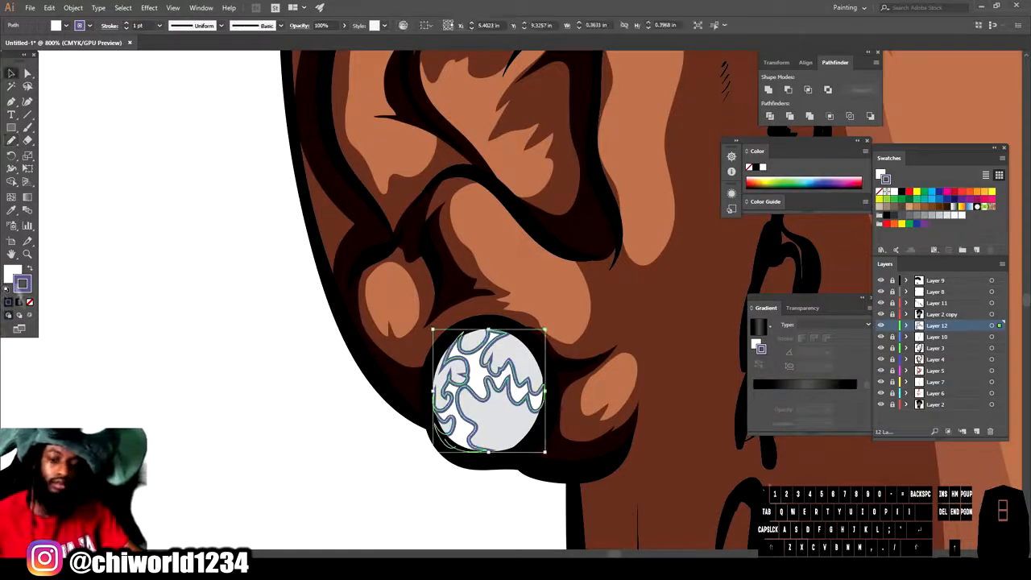
pyautogui.click(30, 269)
pyautogui.click(30, 303)
pyautogui.click(182, 442)
pyautogui.hotkey('ctrl', '0')
# Step: Draw small purple-filled facet shapes on the right earring with the Pencil tool
pyautogui.scroll(6, 592, 477)
pyautogui.scroll(1, 592, 477)
pyautogui.click(12, 141)
pyautogui.moveTo(442, 461)
pyautogui.mouseDown()
pyautogui.moveTo(471, 441)
pyautogui.moveTo(445, 461)
pyautogui.mouseUp()
pyautogui.moveTo(435, 474)
pyautogui.mouseDown()
pyautogui.moveTo(422, 493)
pyautogui.moveTo(428, 477)
pyautogui.mouseUp()
pyautogui.scroll(-7, 445, 546)
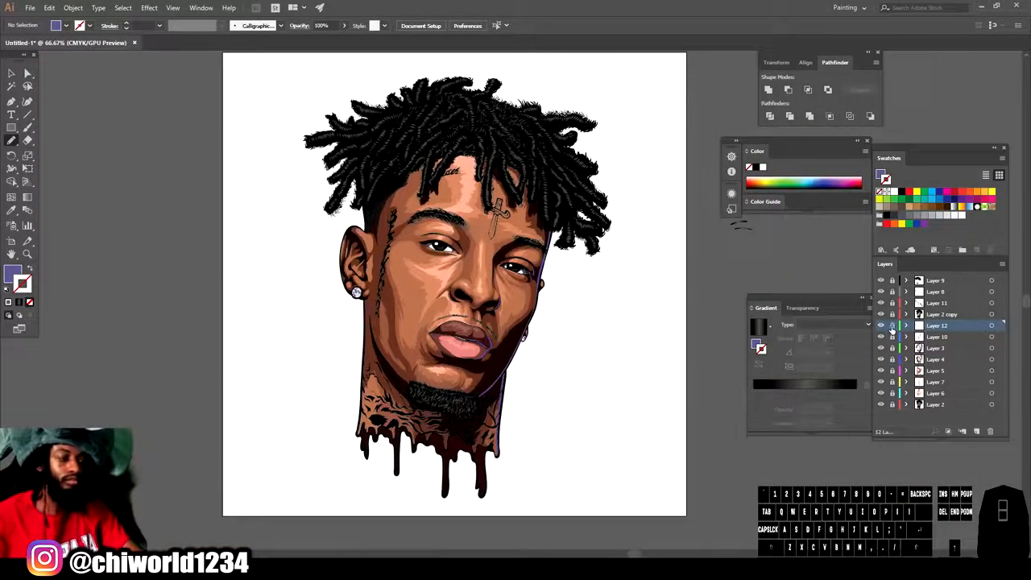